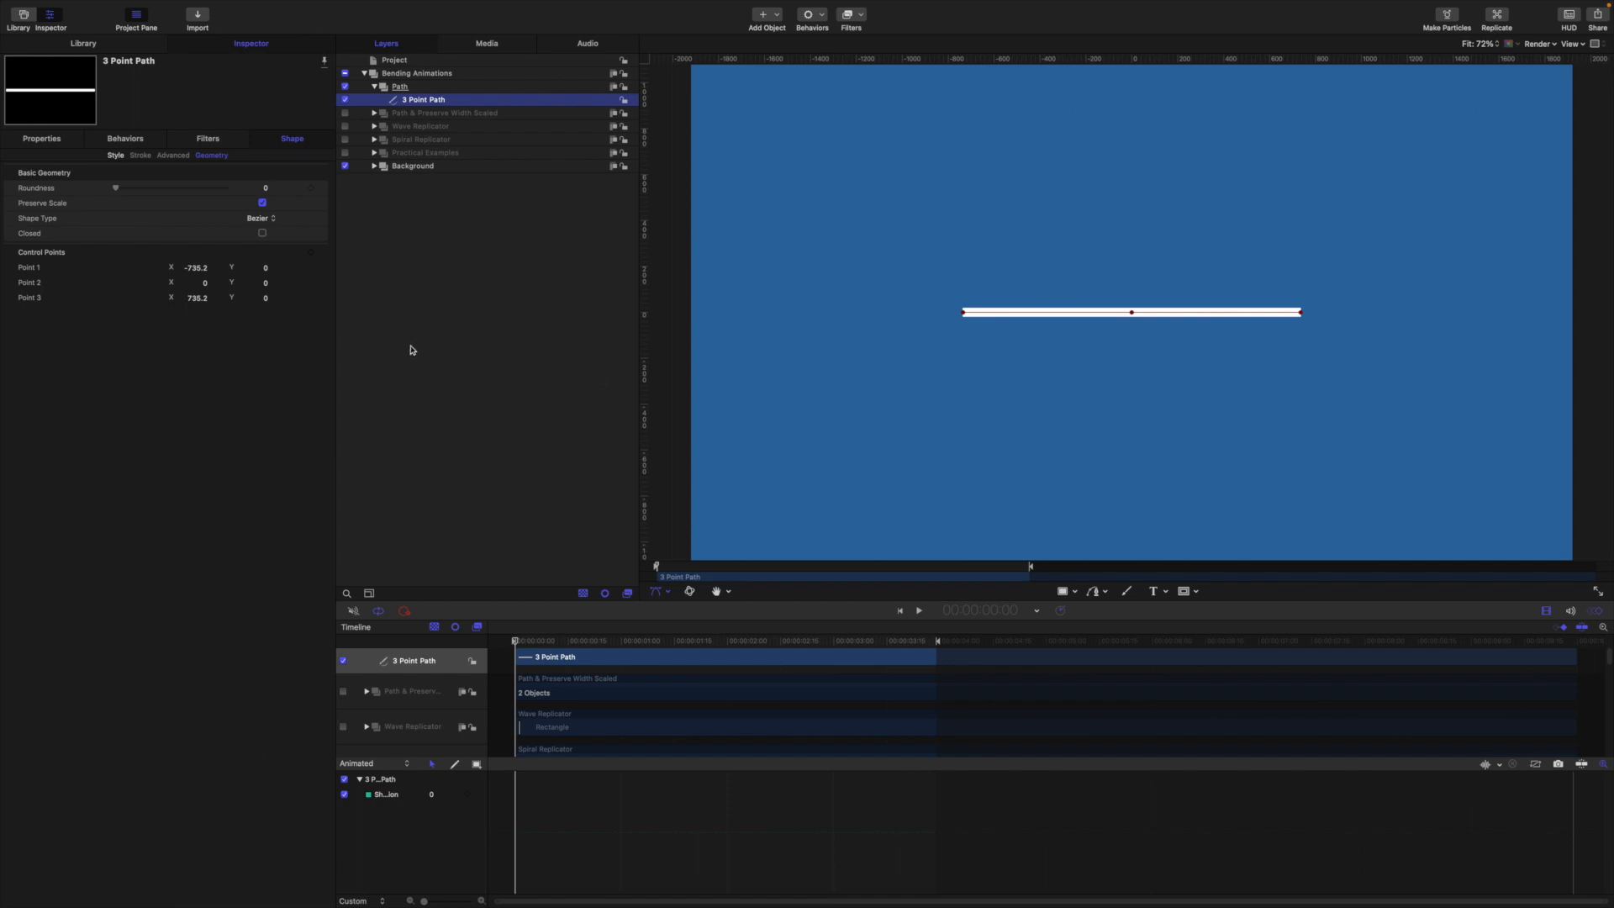
- Keyframe the 3 Point Path's control points flat at frame 0, with Point 2 Y at 150 on frame 13 and 0 on frame 25
left_click(310, 252)
left_click_drag(516, 641, 561, 641)
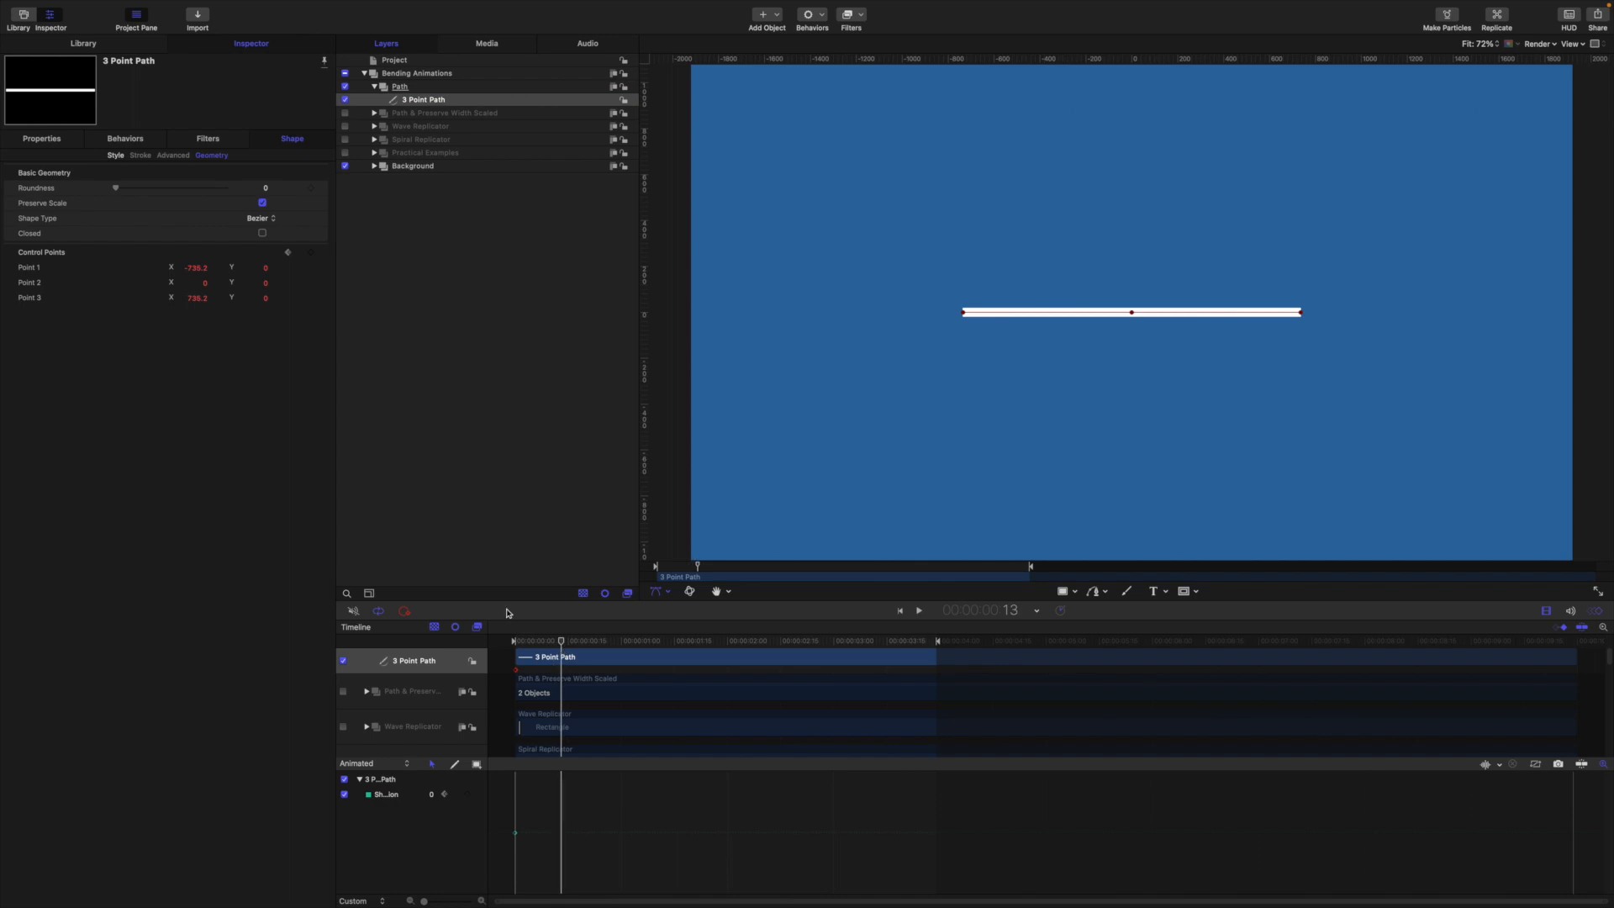
left_click_drag(266, 287, 303, 281)
left_click_drag(568, 641, 603, 641)
left_click(253, 284)
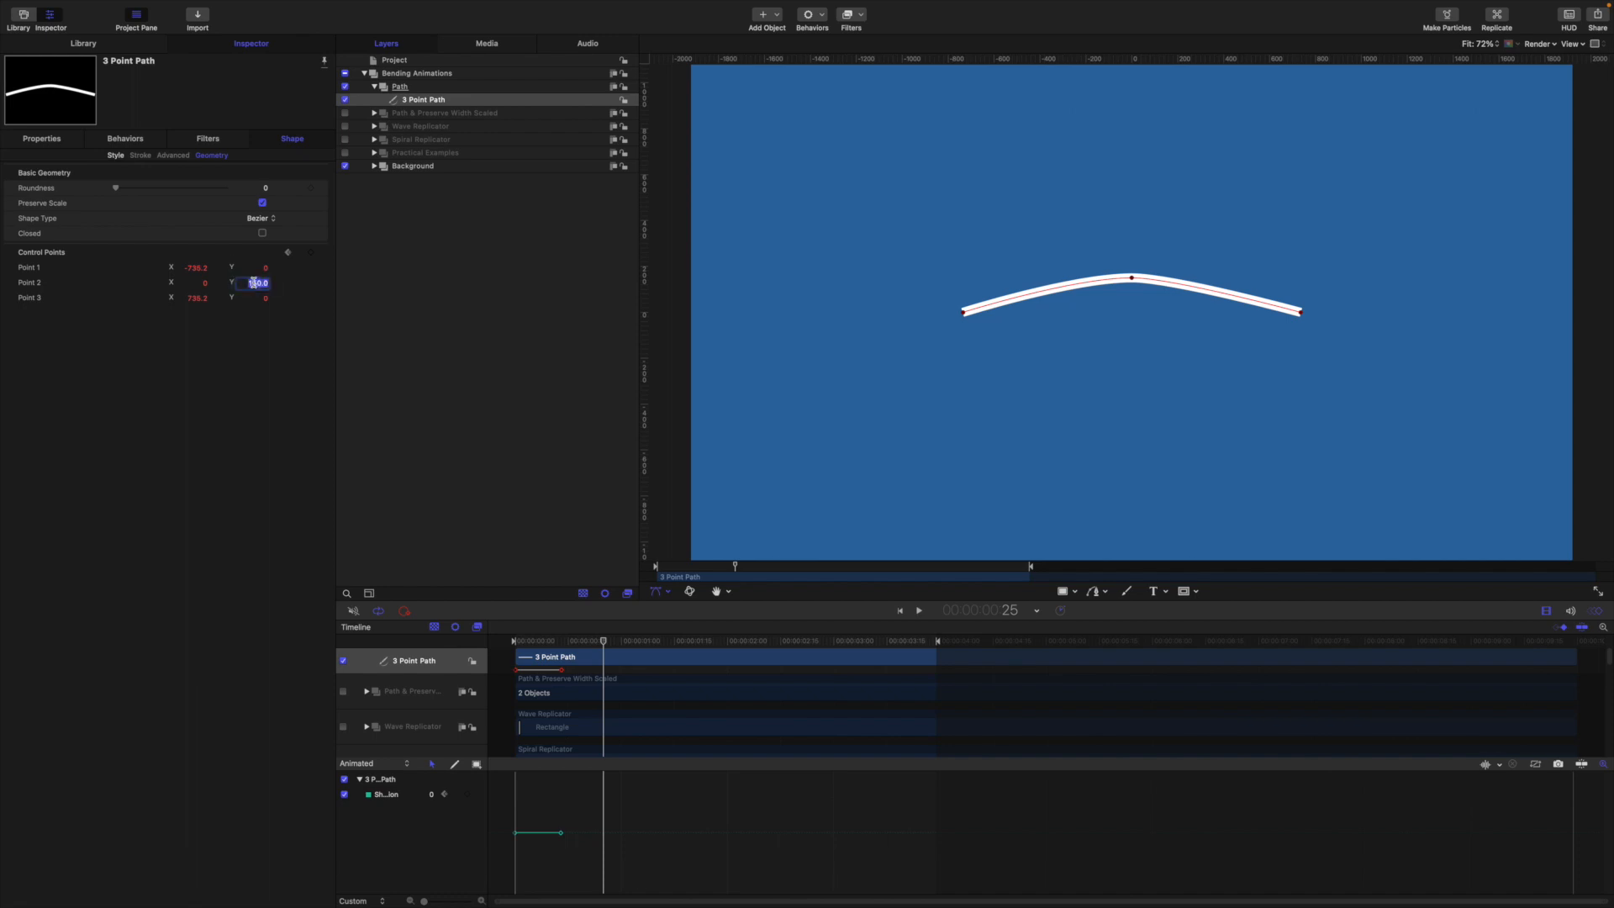
type("0")
key("Return")
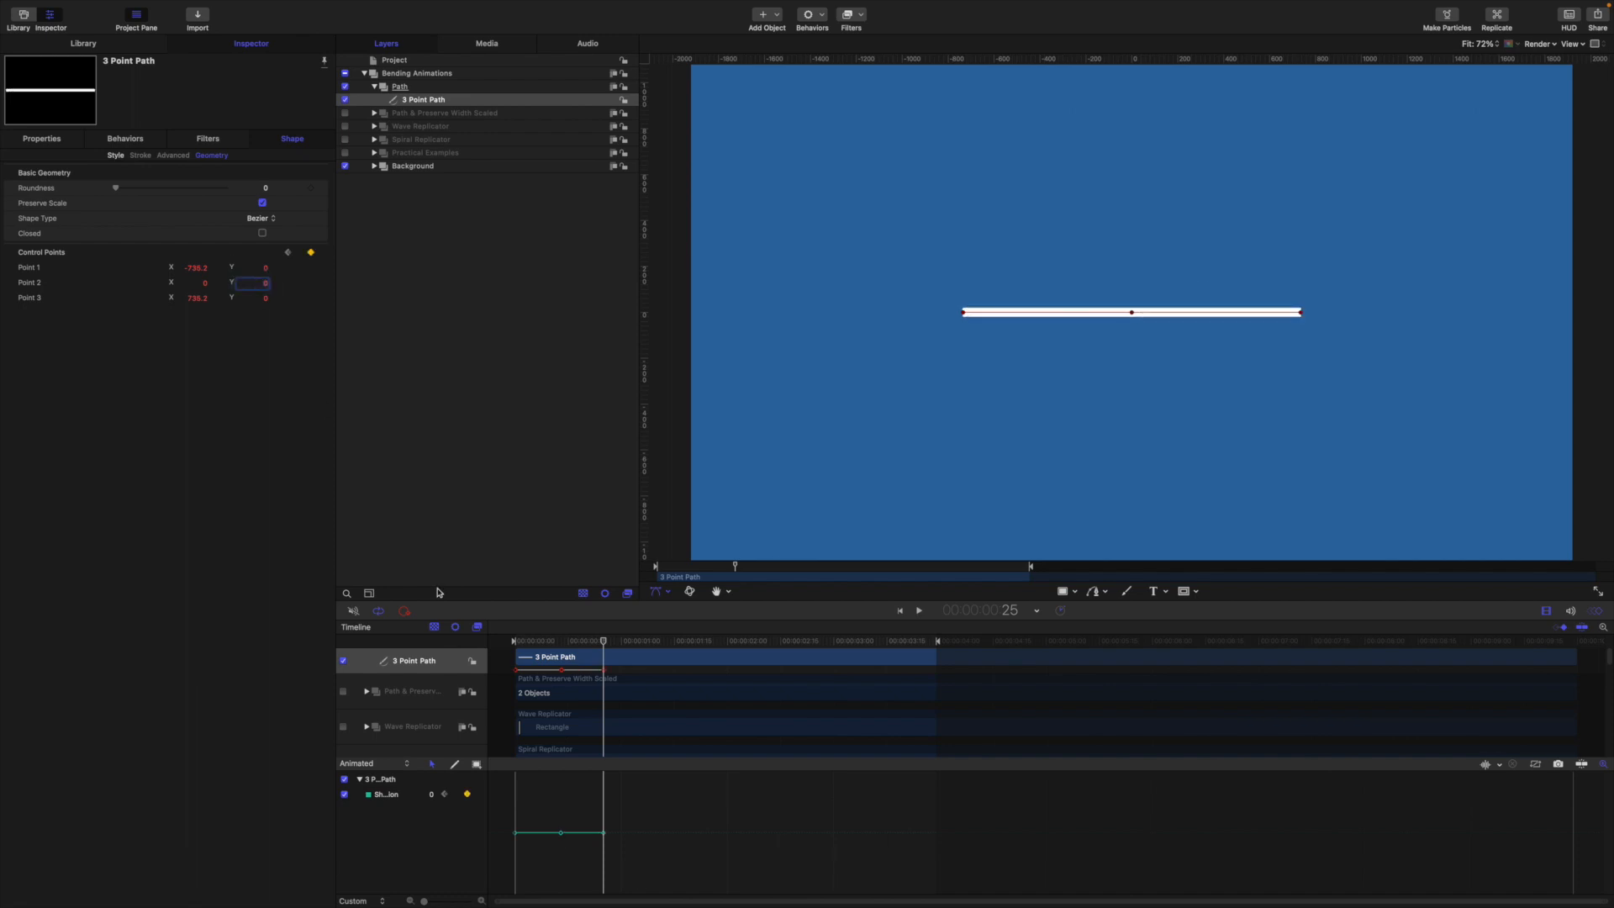
- Play the 3 Point Path's bending animation from the start of the timeline
key("Home")
key("space")
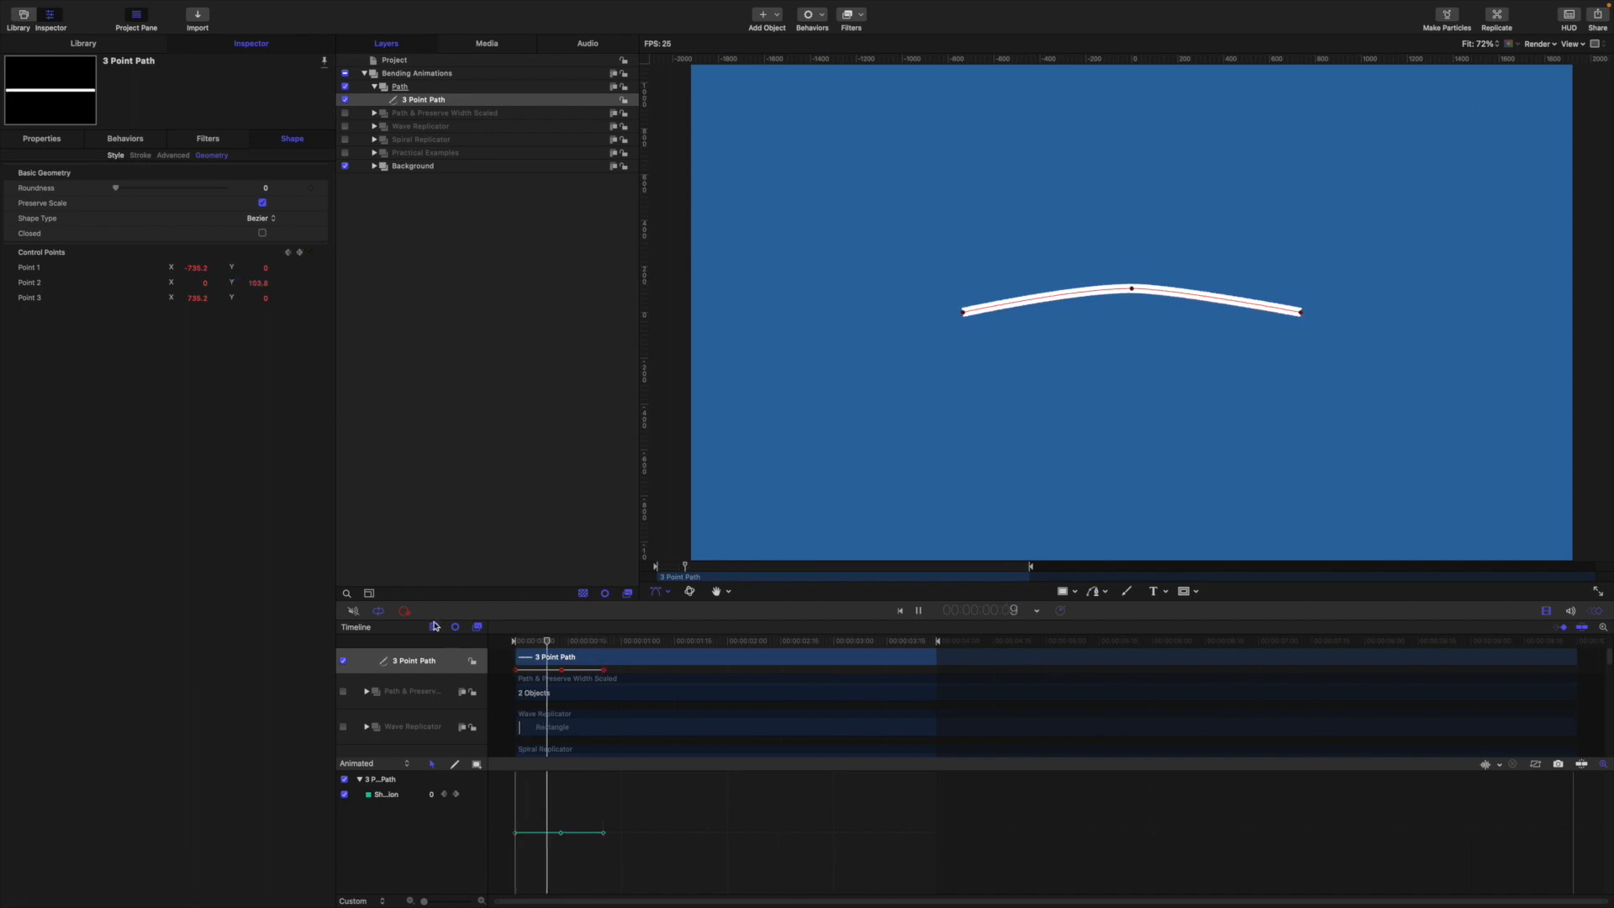
key("space")
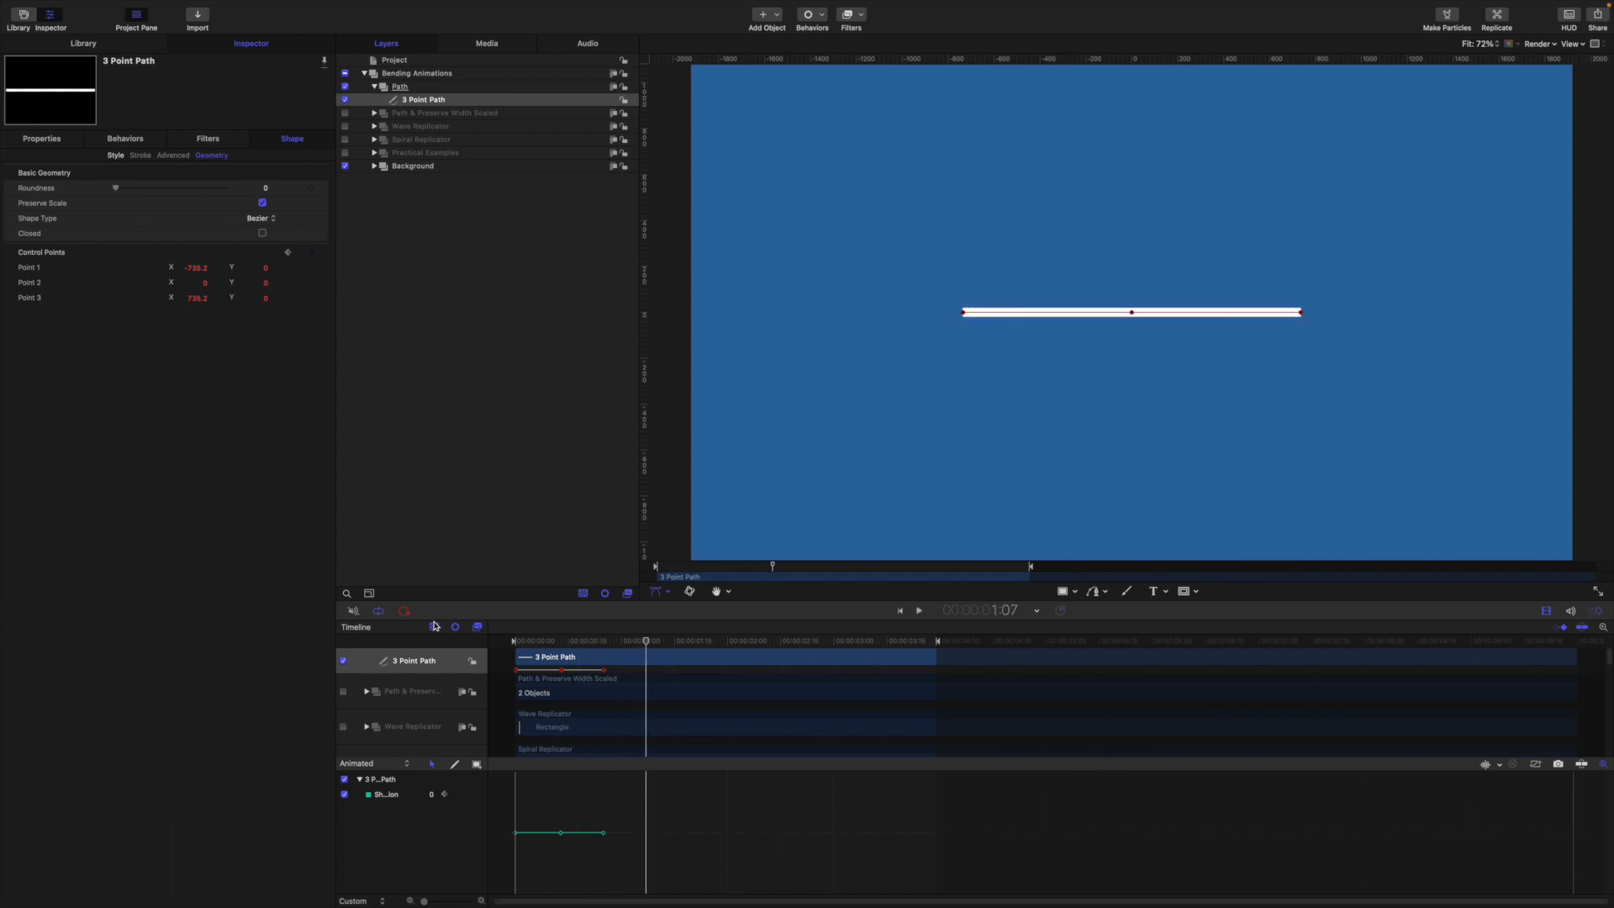
key("Home")
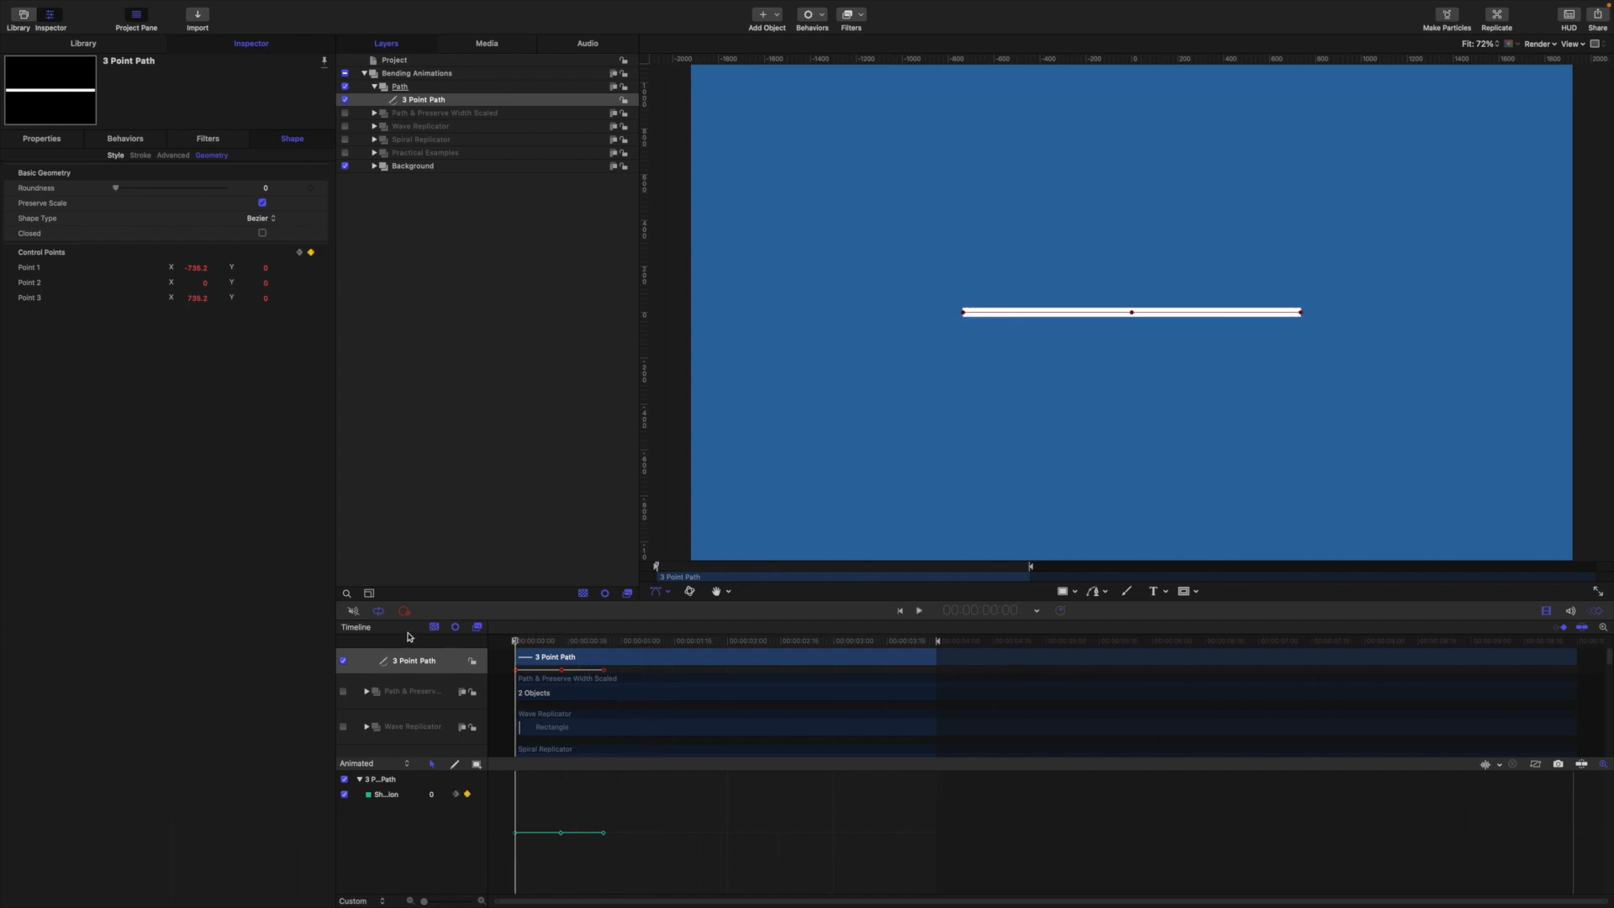
key("space")
key("space")
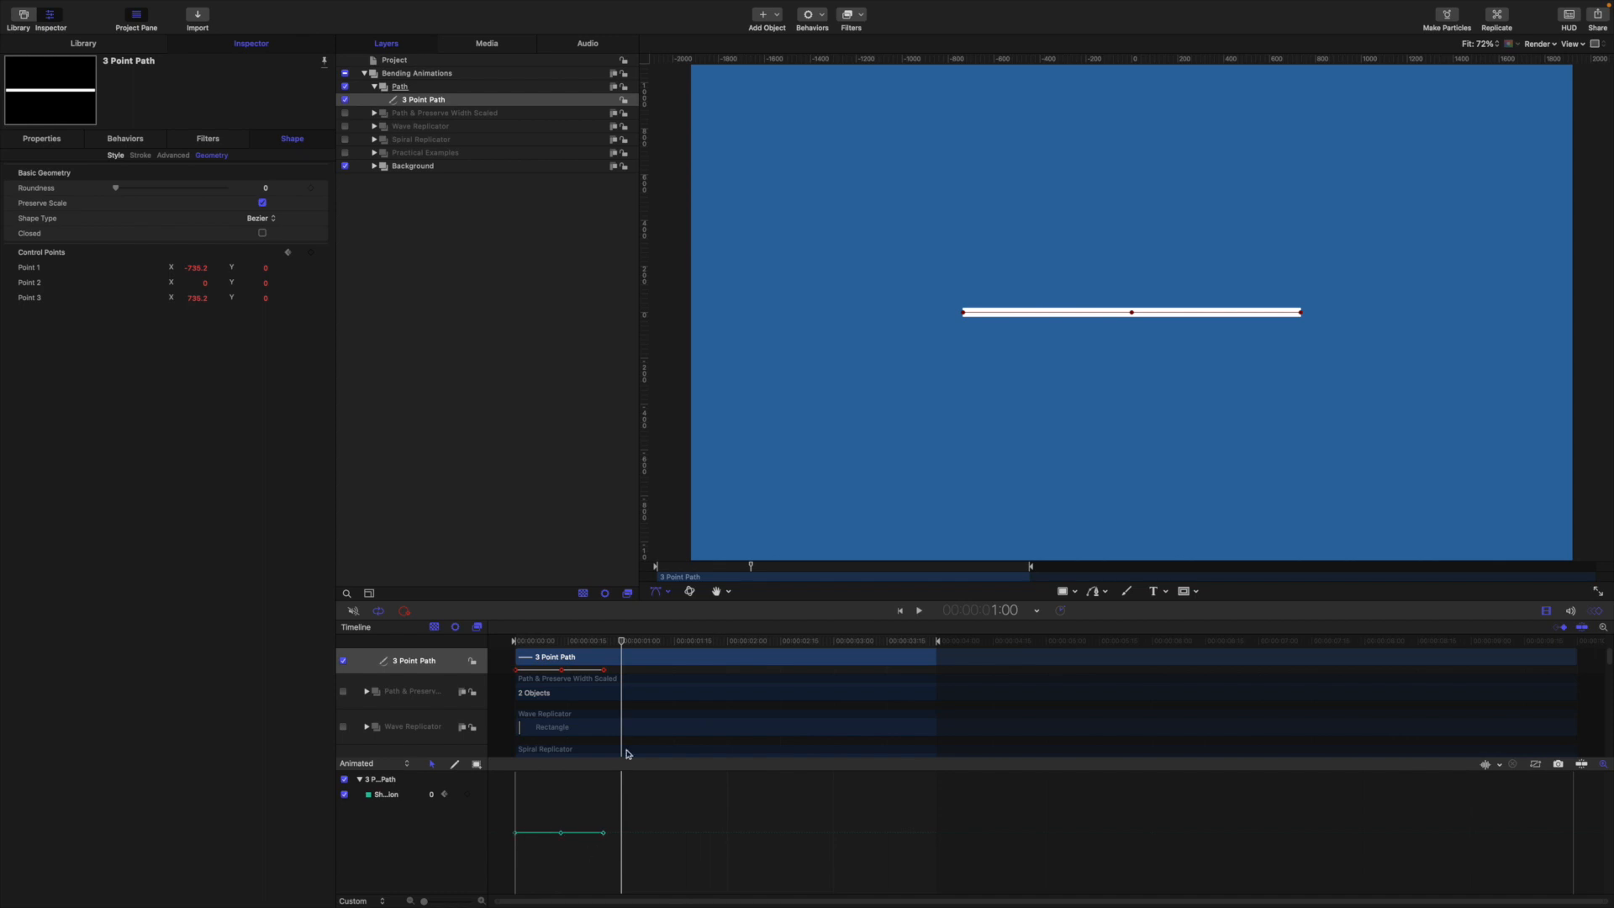
- Show the Practical Examples group in place of the 3 Point Path and play its animation
left_click_drag(623, 643, 564, 643)
left_click(344, 99)
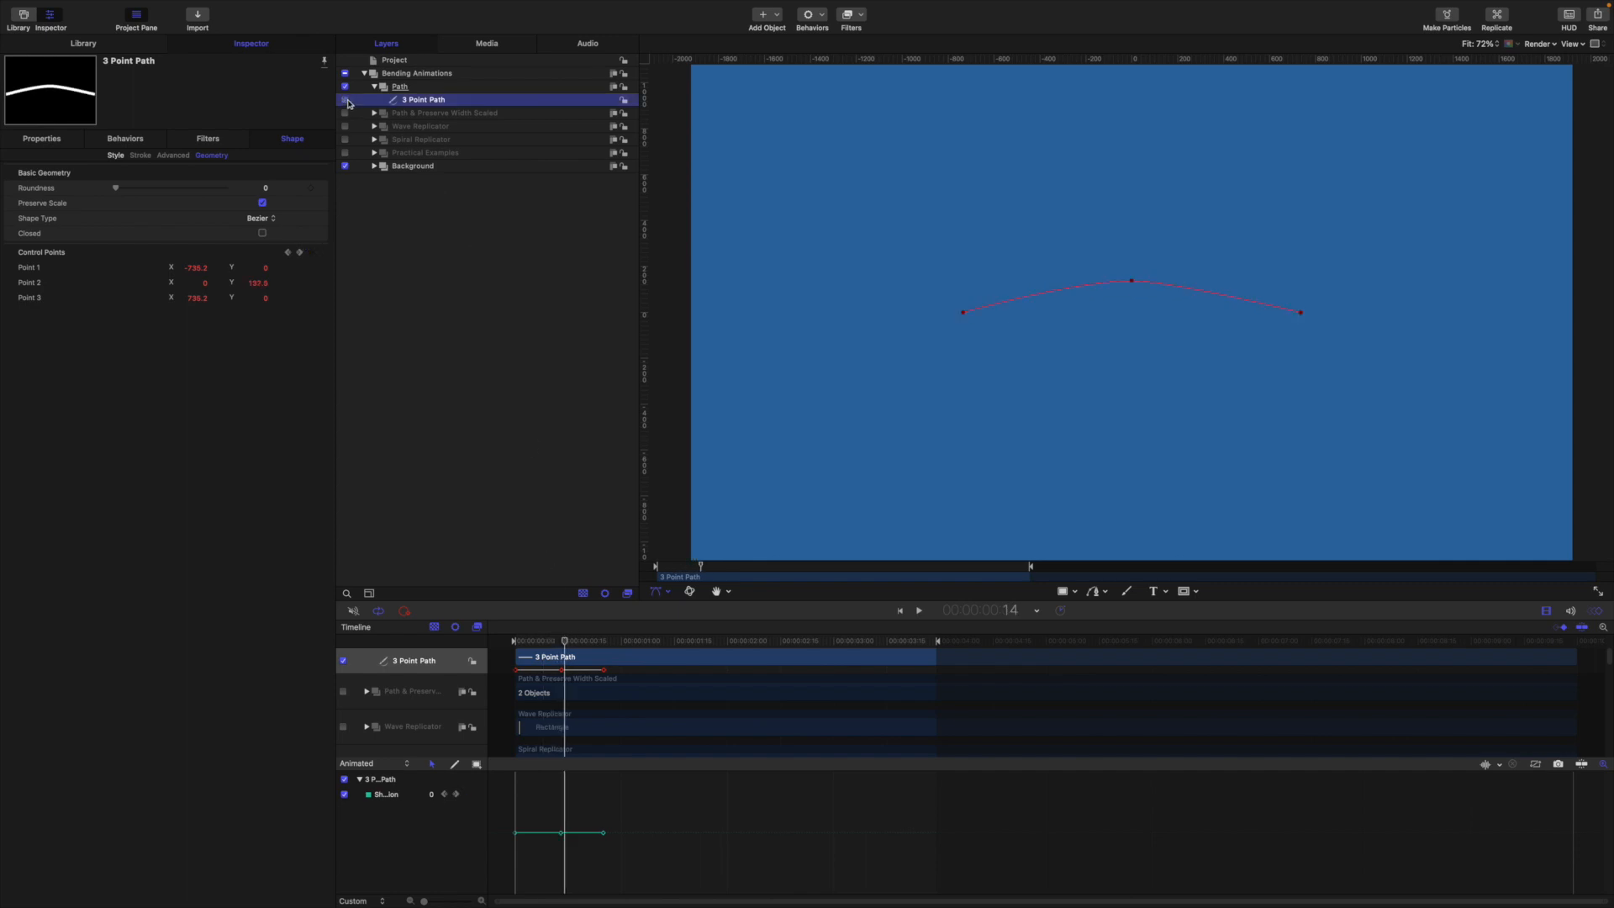
left_click(344, 154)
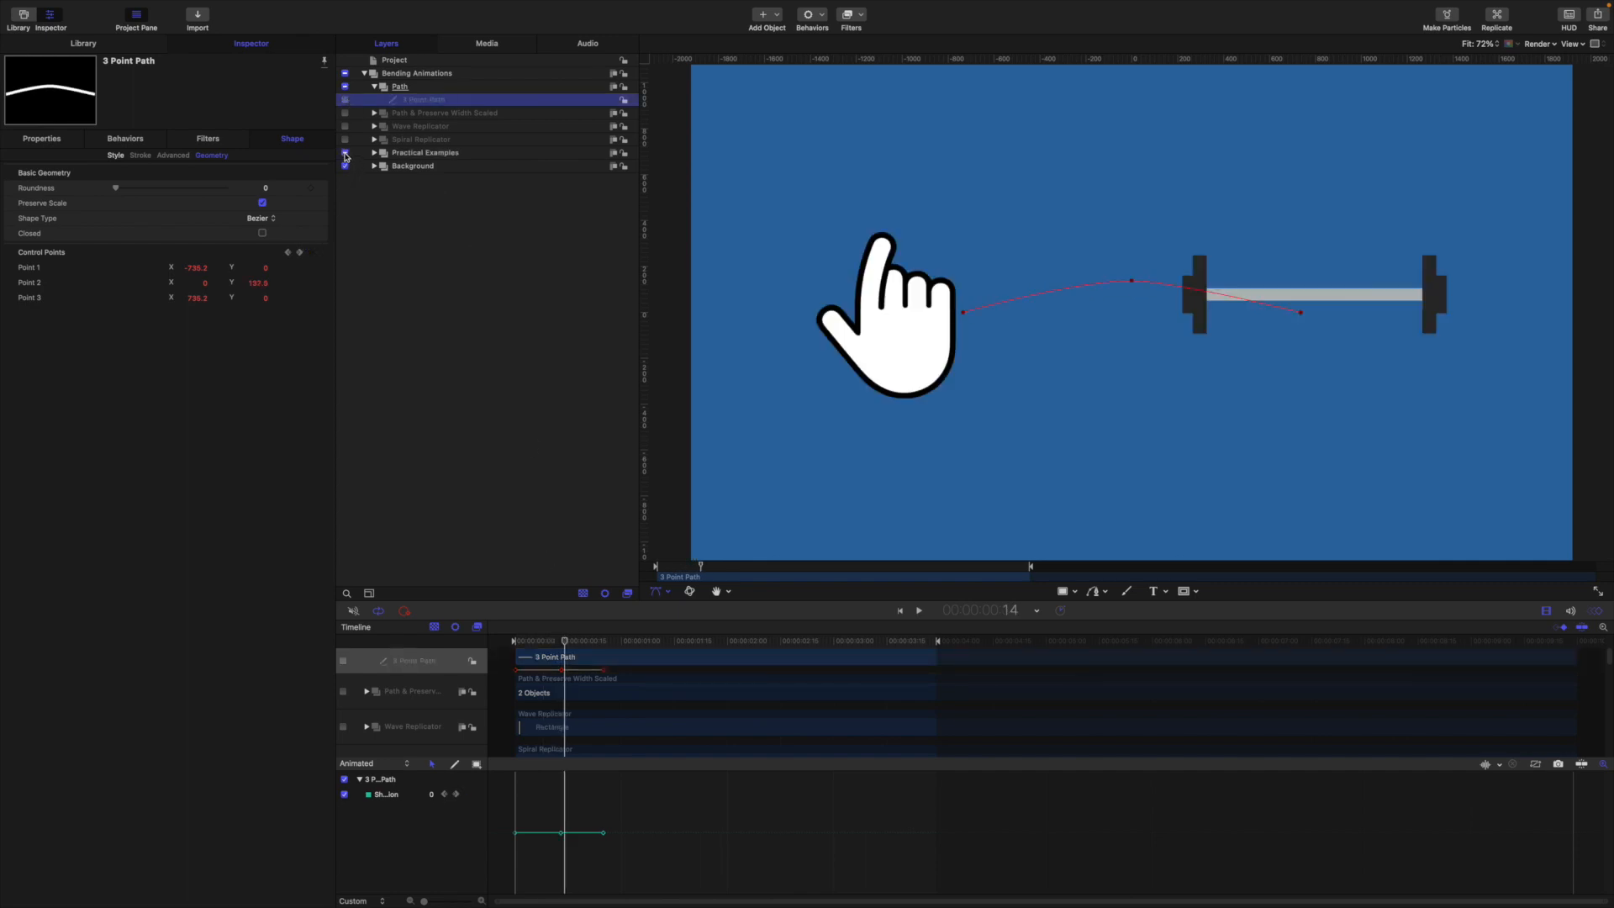
key("space")
left_click(402, 166)
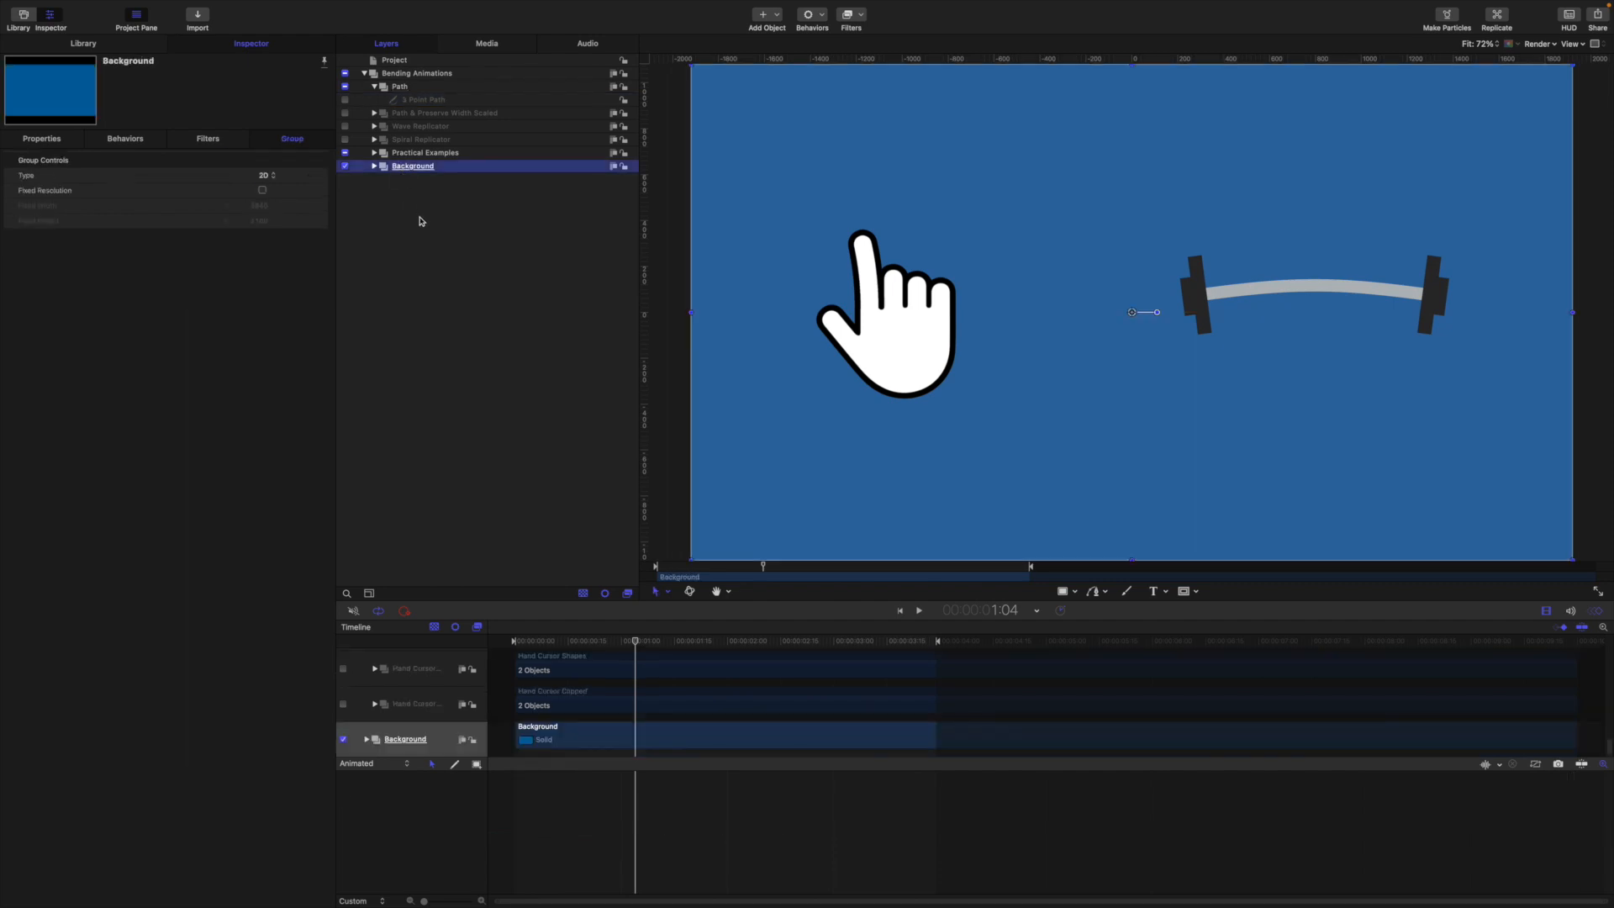
key("space")
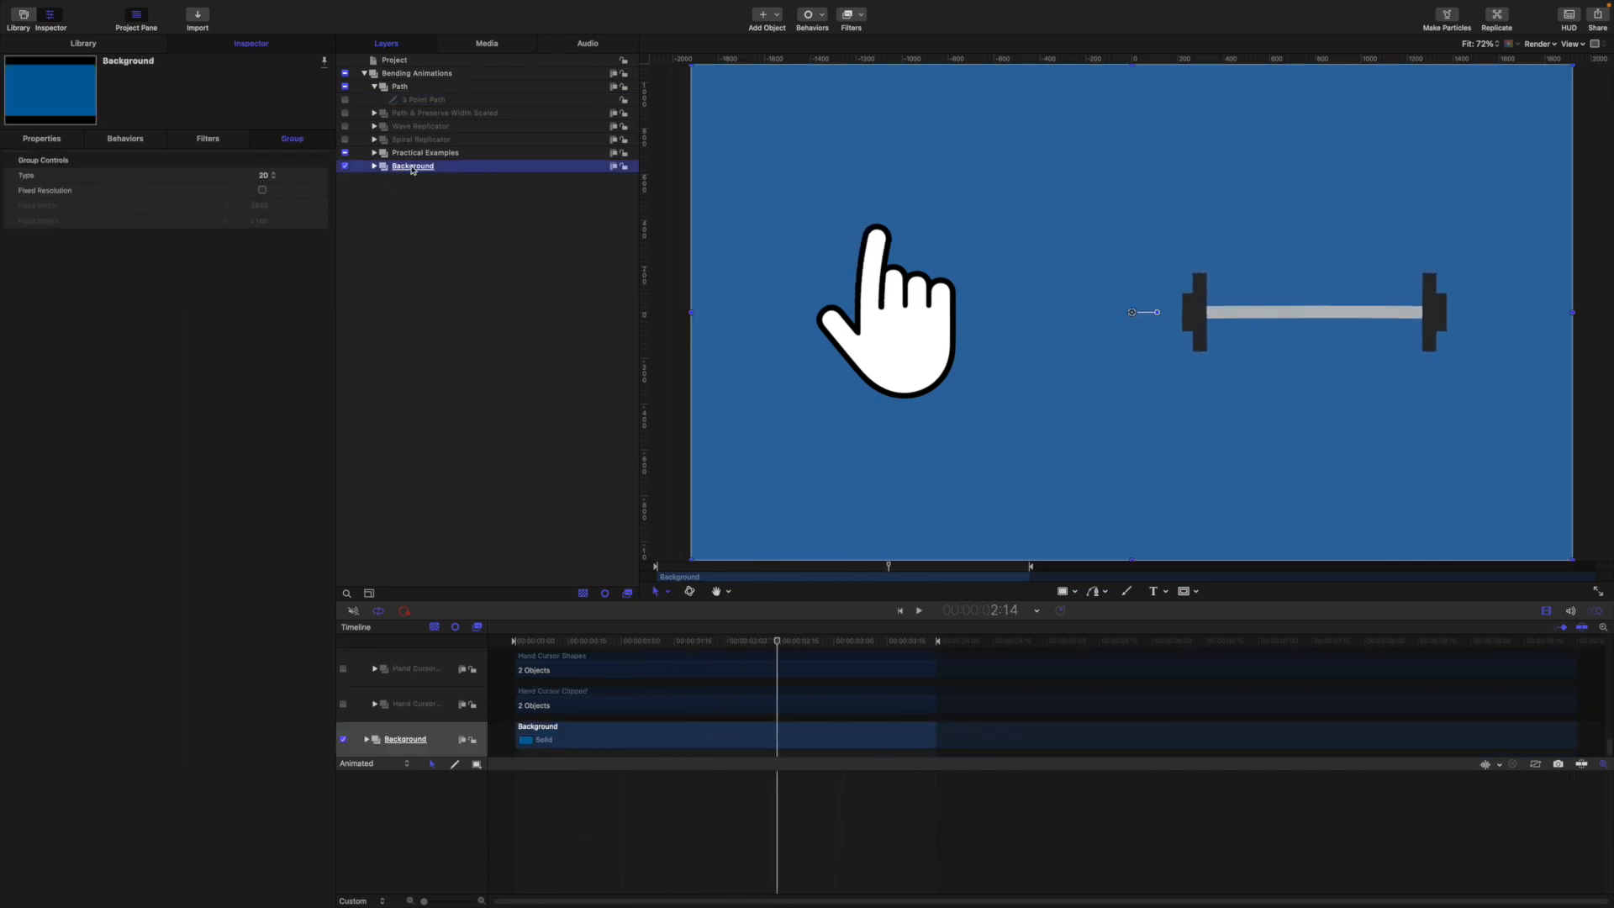
- Show the 3 Point Path again, hide the Practical Examples group and play the path's bend from the start
left_click(345, 100)
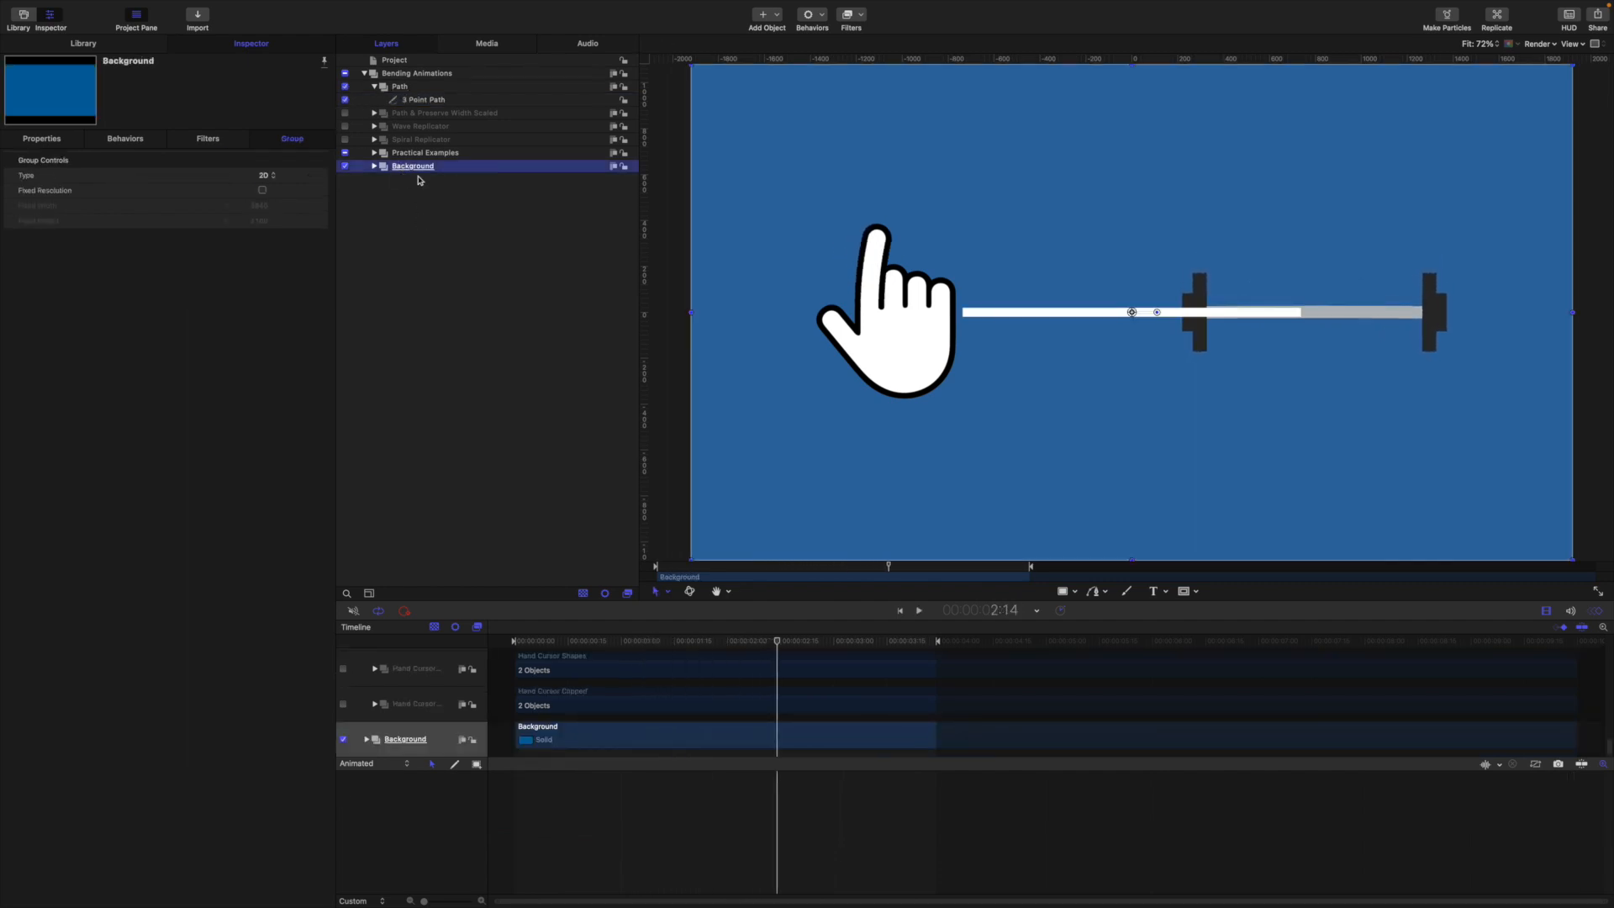
left_click(346, 153)
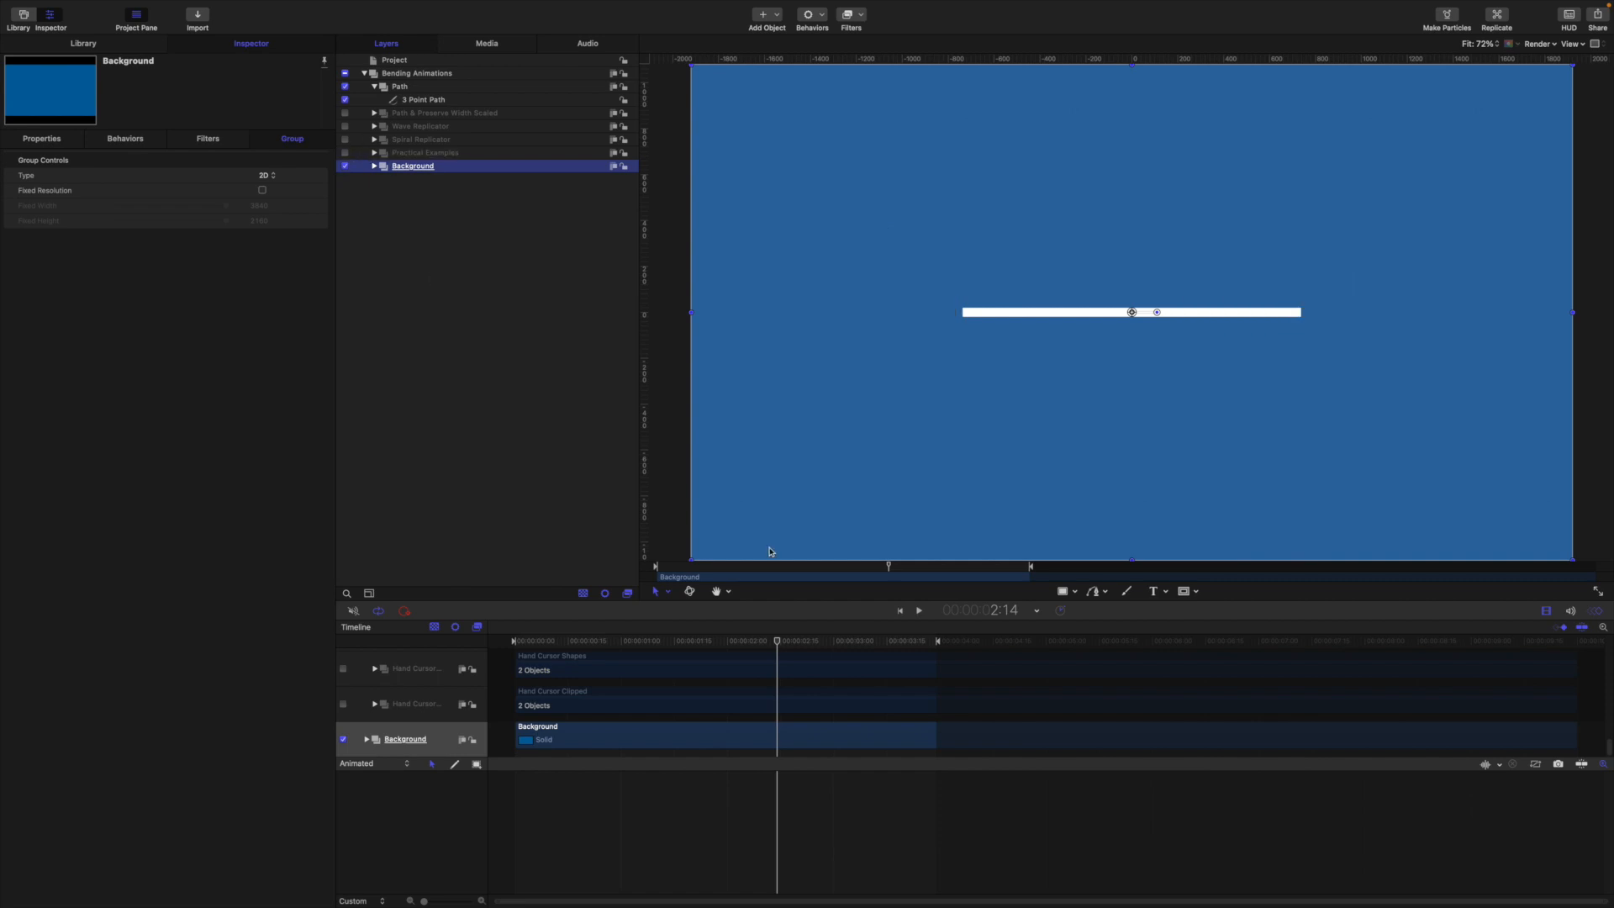
left_click_drag(783, 644, 508, 644)
key("space")
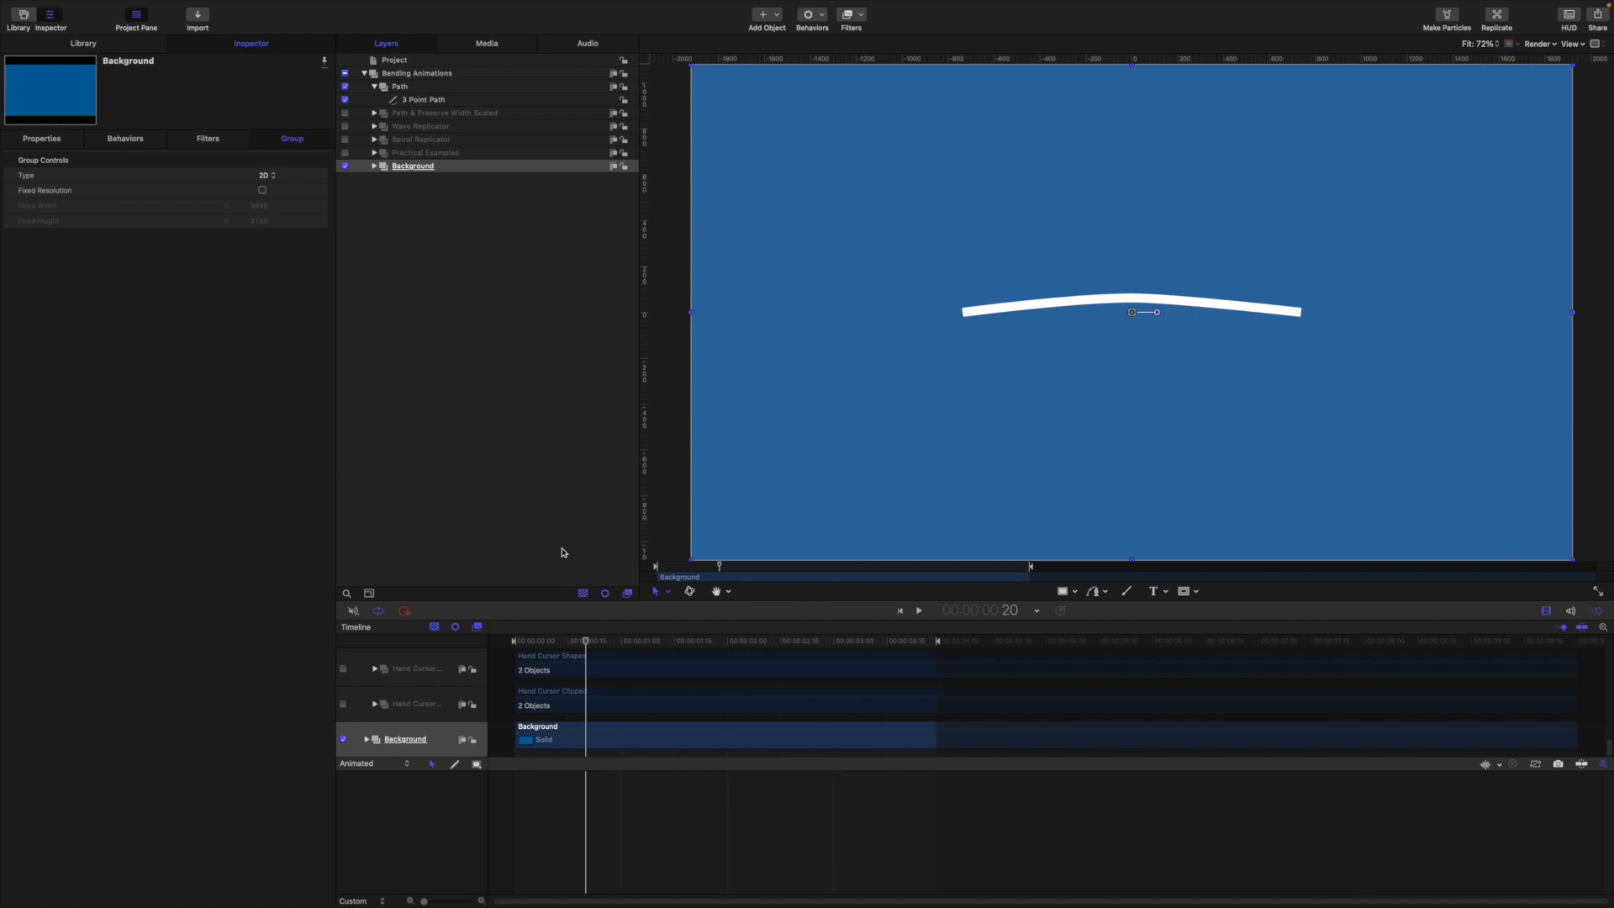
- Hide the Path group and show the Path & Preserve Width Scaled group with both its lines, A and B
left_click(437, 76)
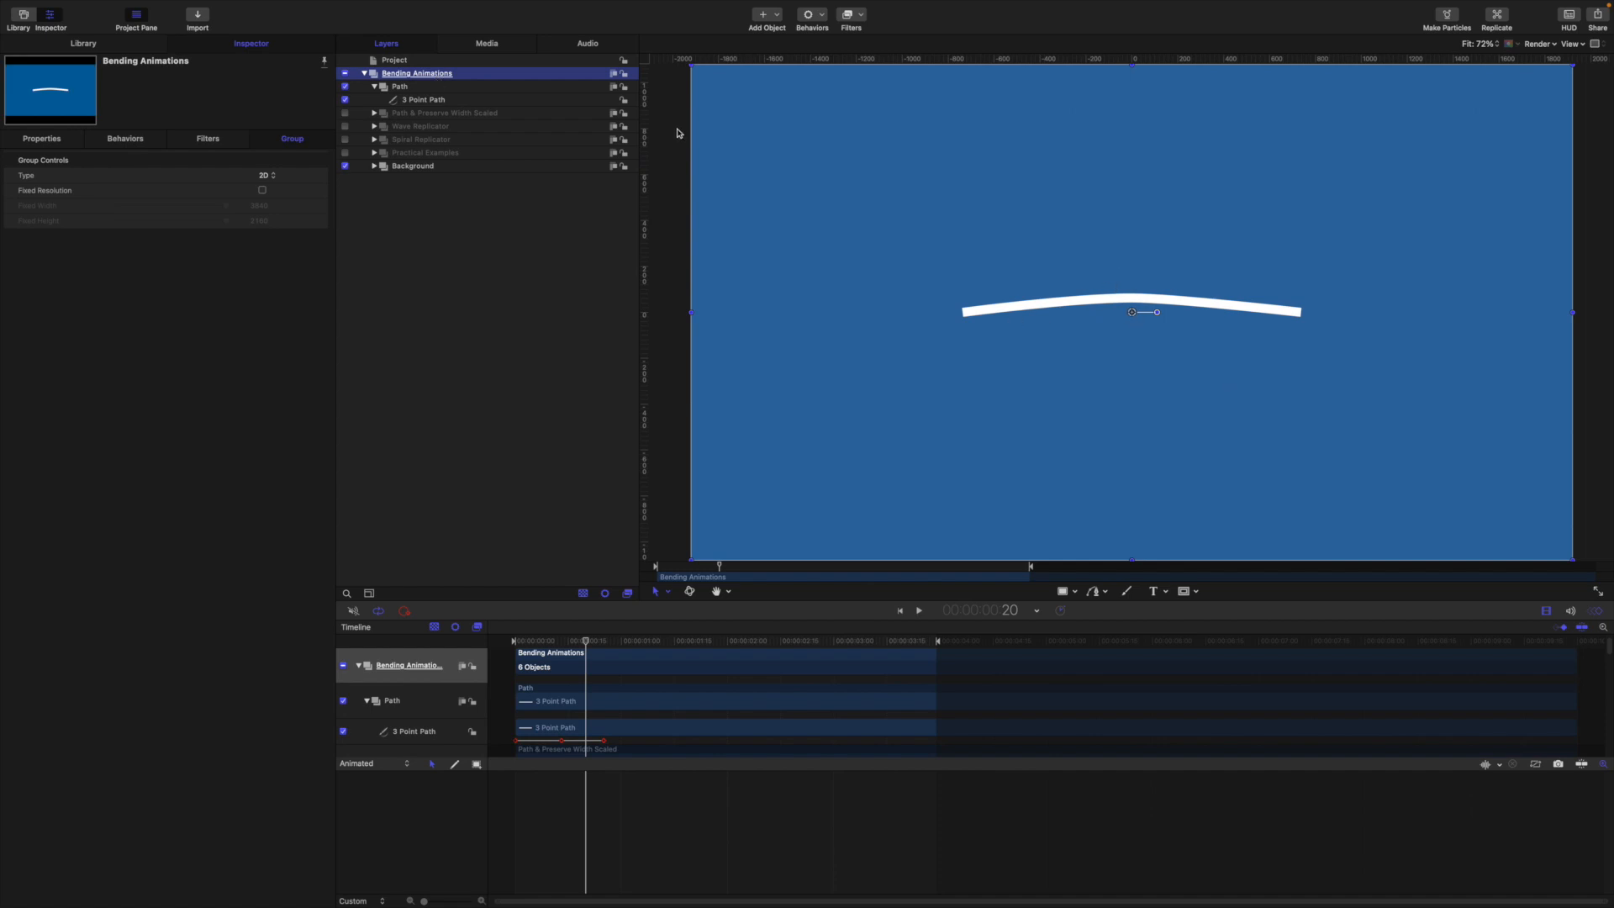
left_click(345, 86)
left_click(345, 112)
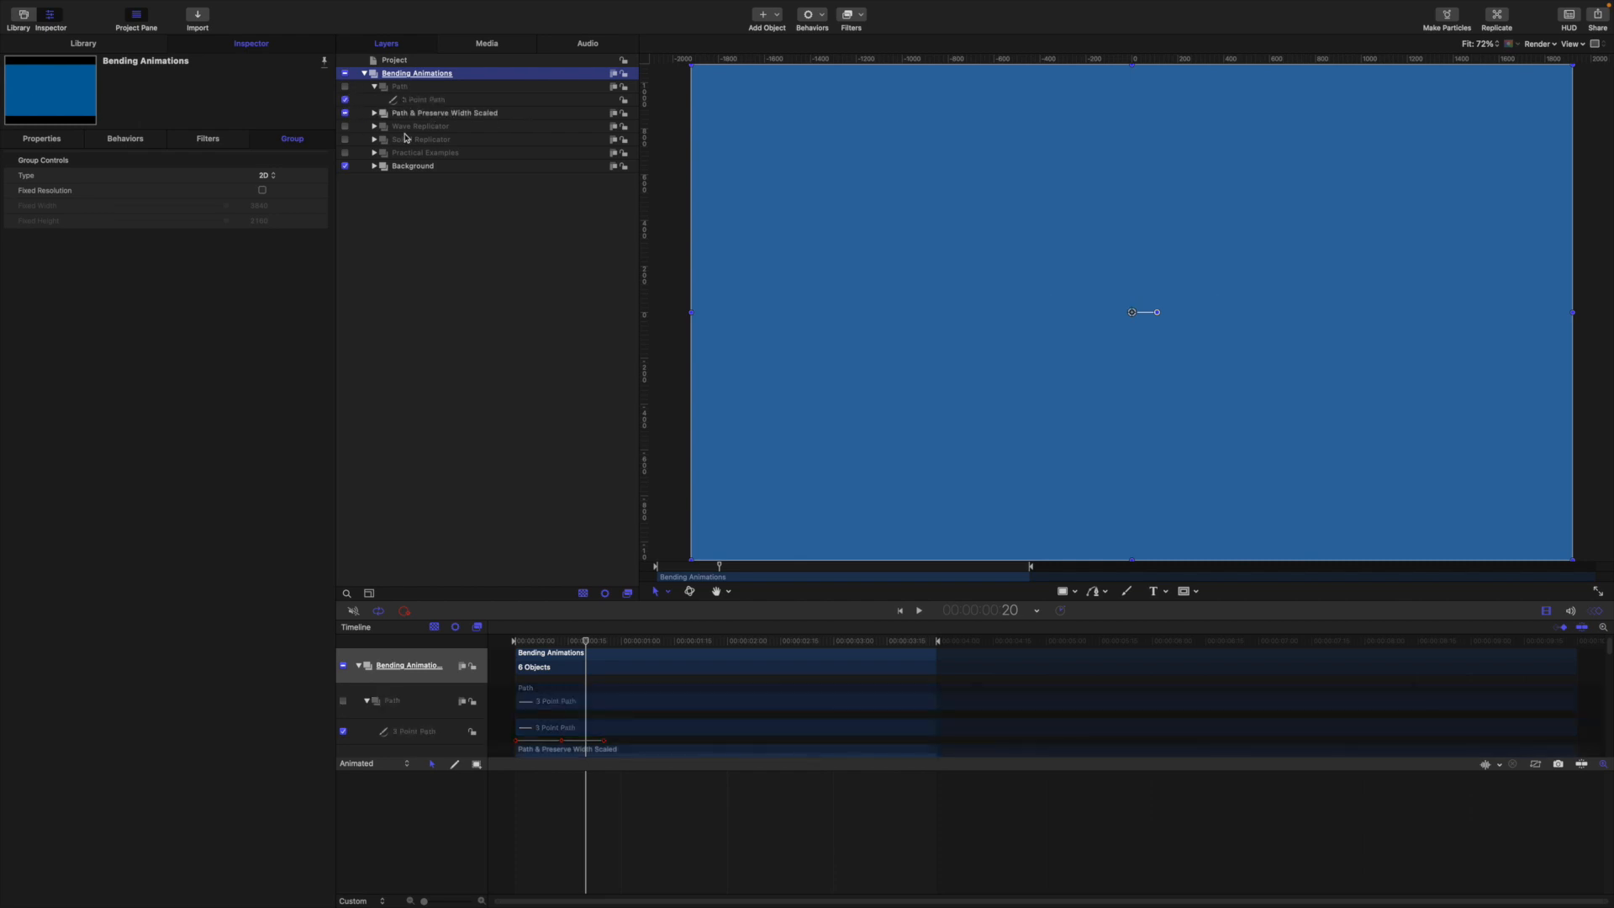
left_click(374, 113)
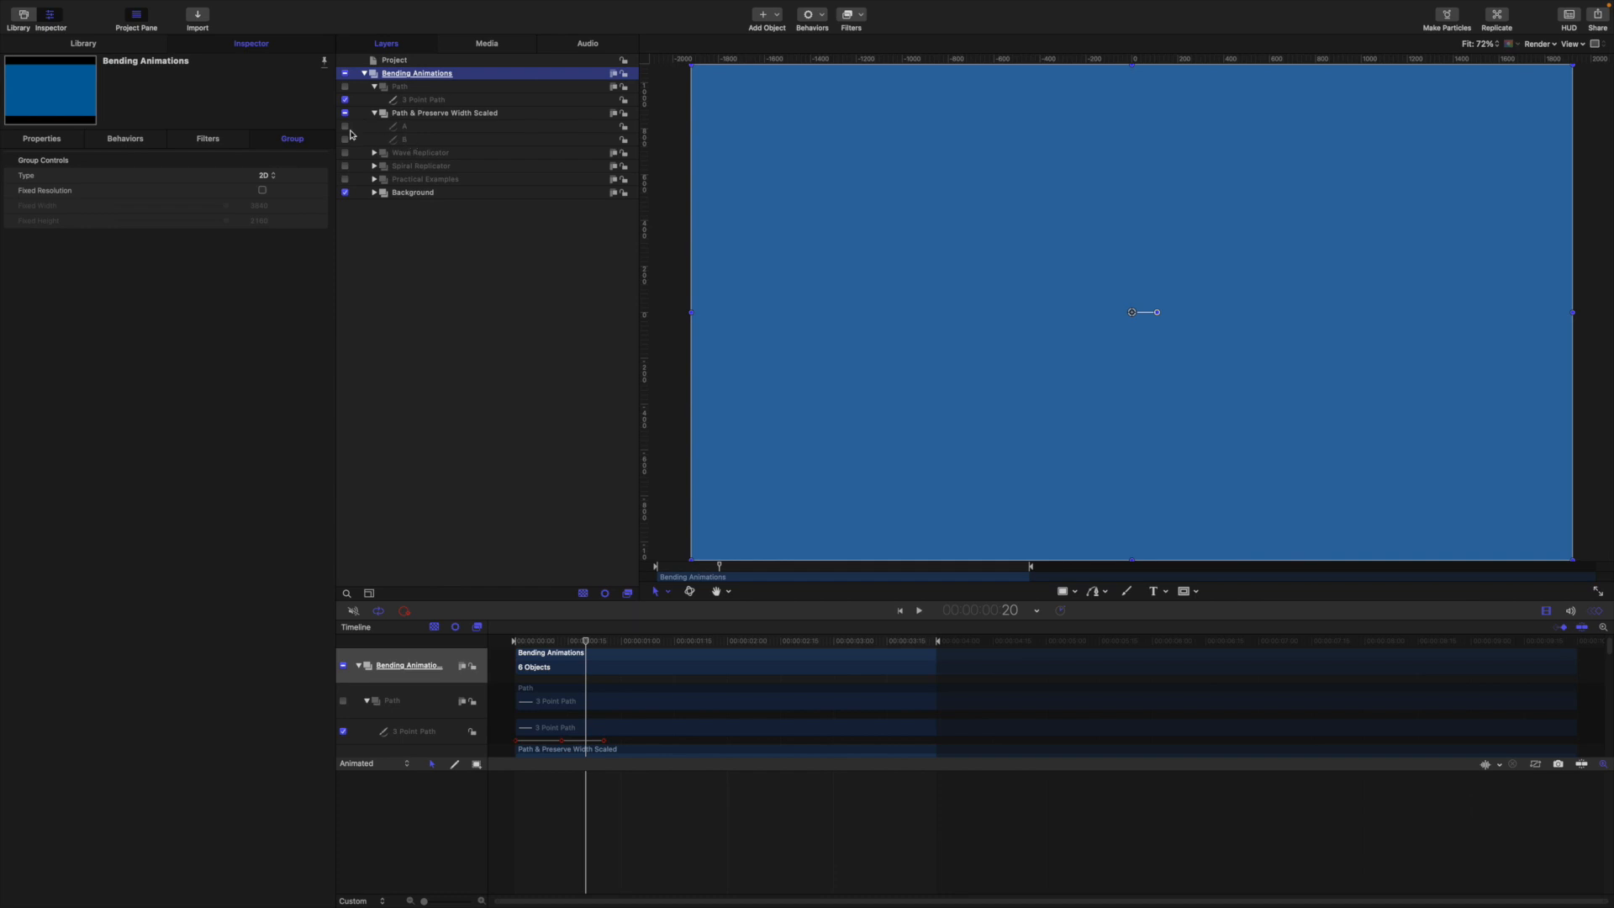
left_click(345, 126)
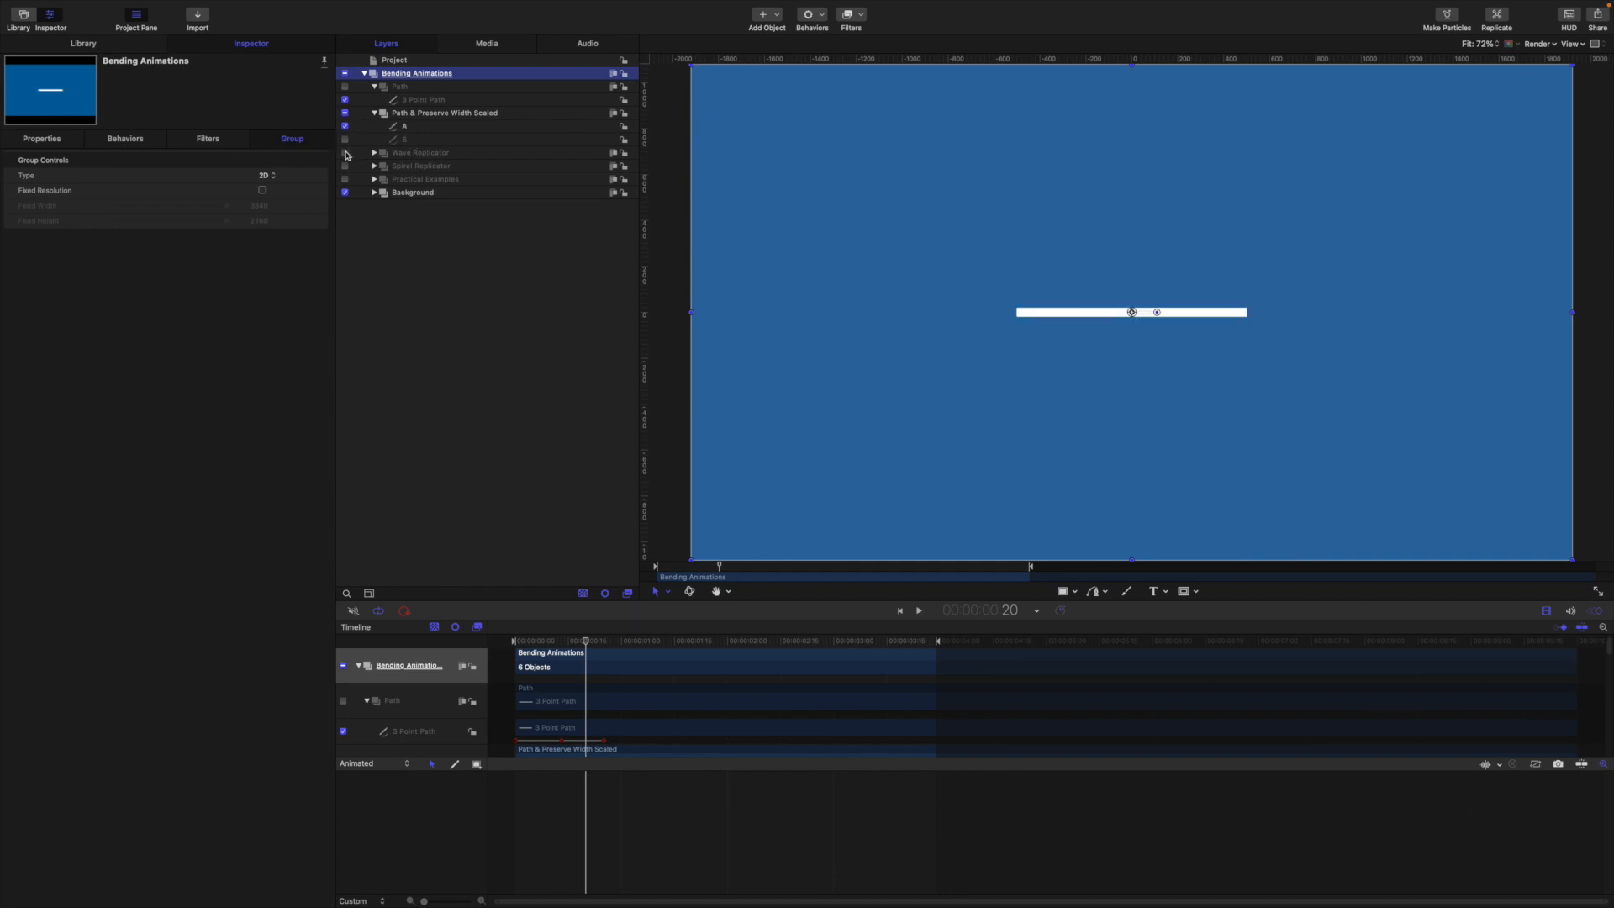
left_click(345, 139)
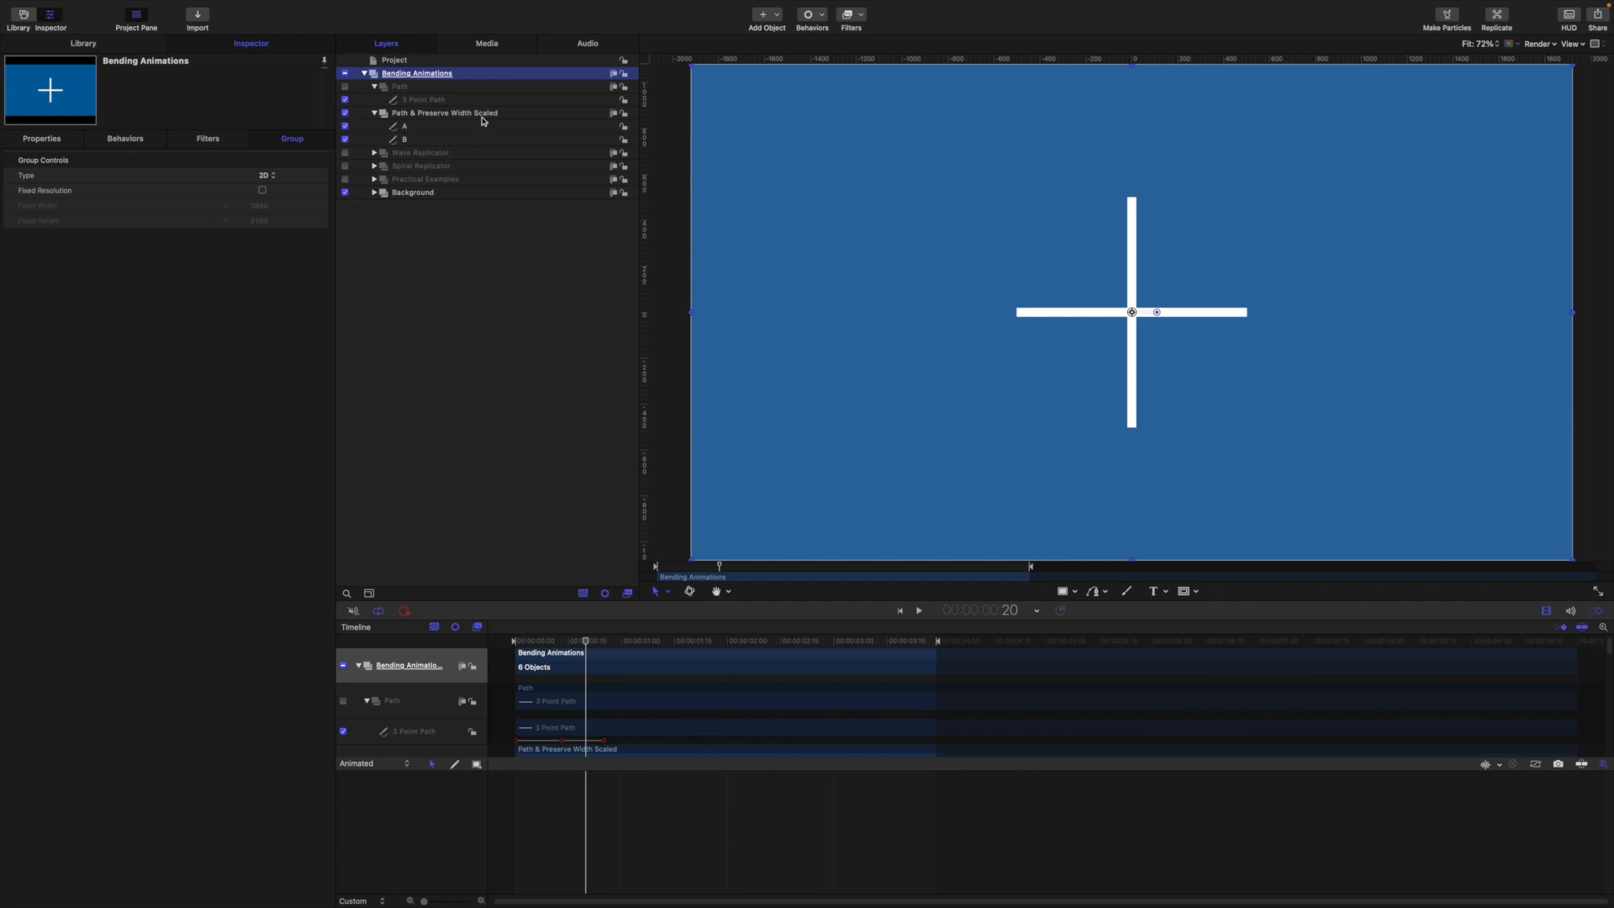
left_click(1048, 343)
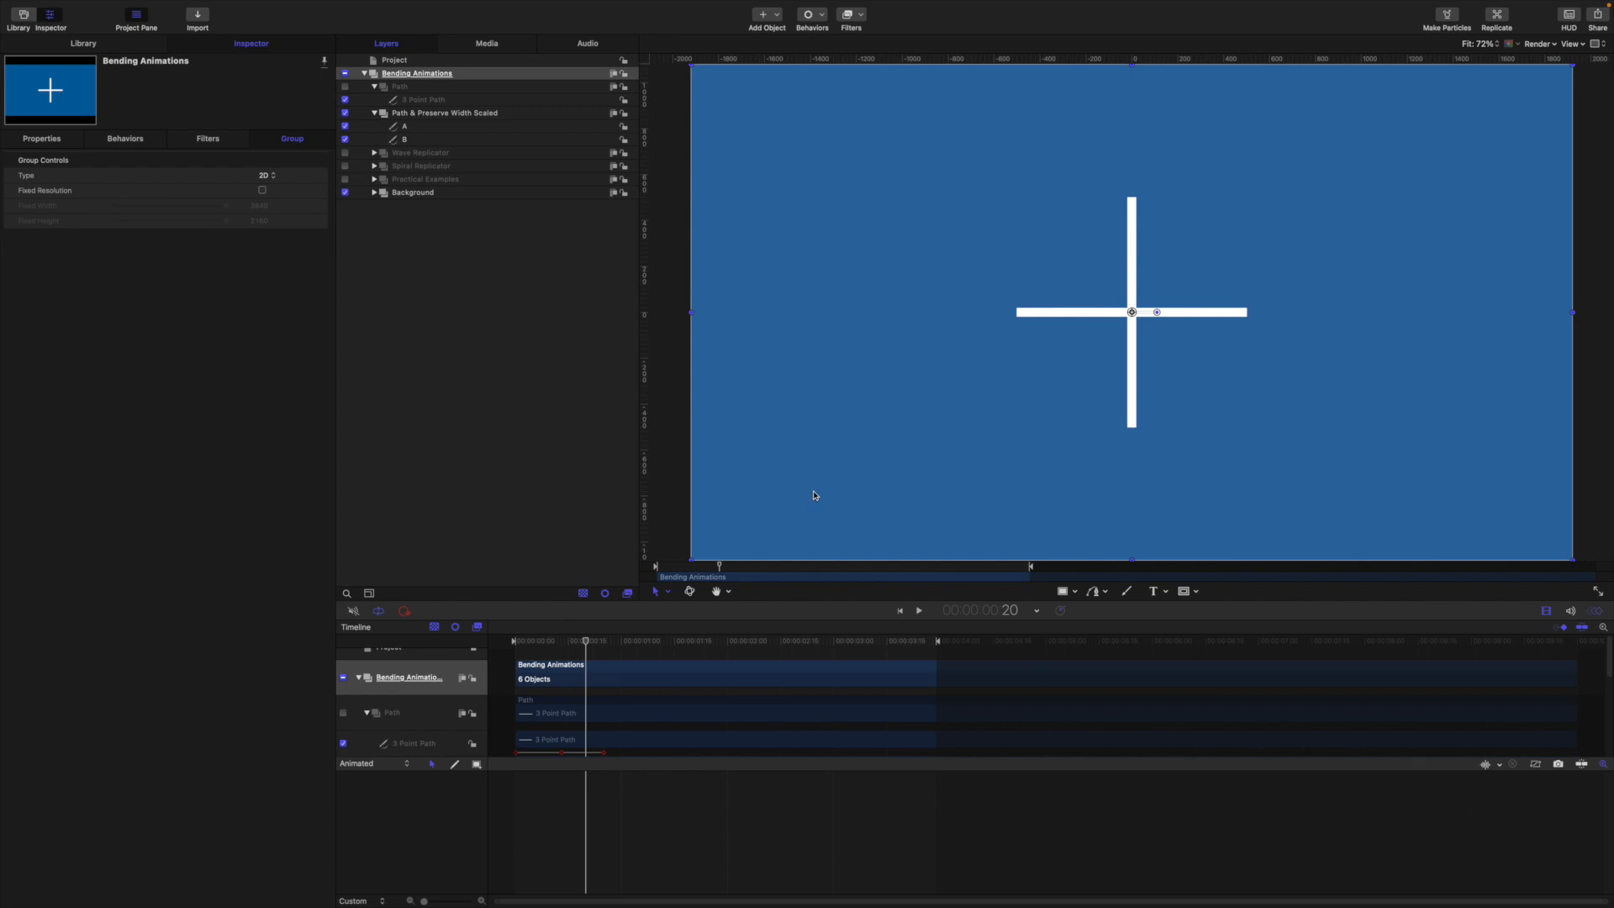
- Hide line B and bend line A into an upward arc with the Bezier handle of its right endpoint, using Edit Points
left_click(345, 138)
left_click(431, 127)
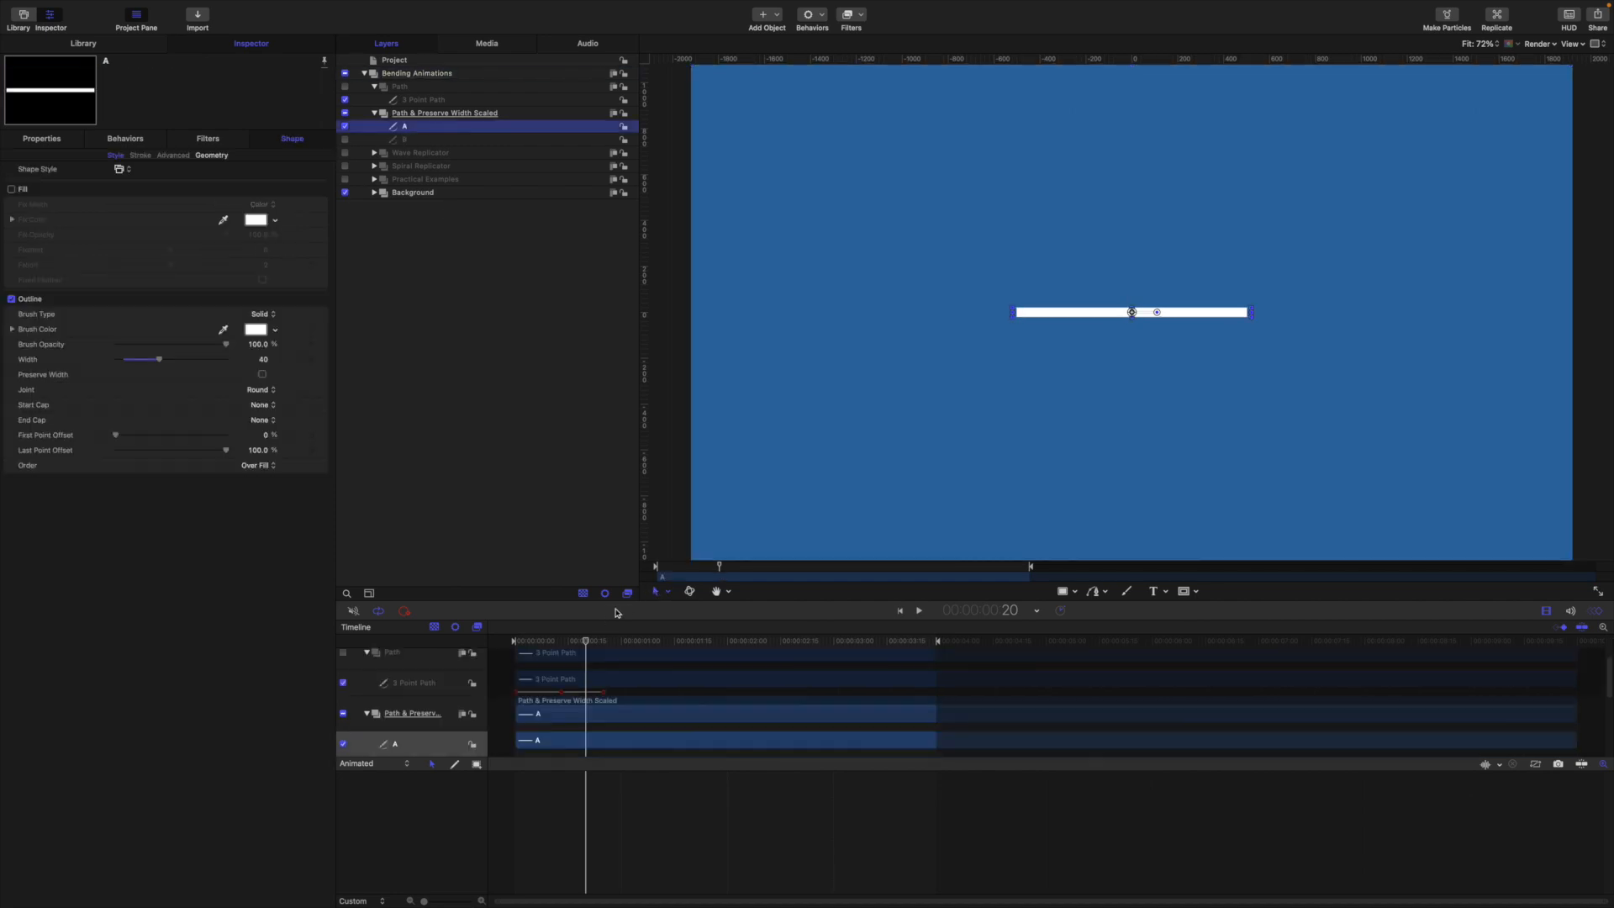
left_click(668, 592)
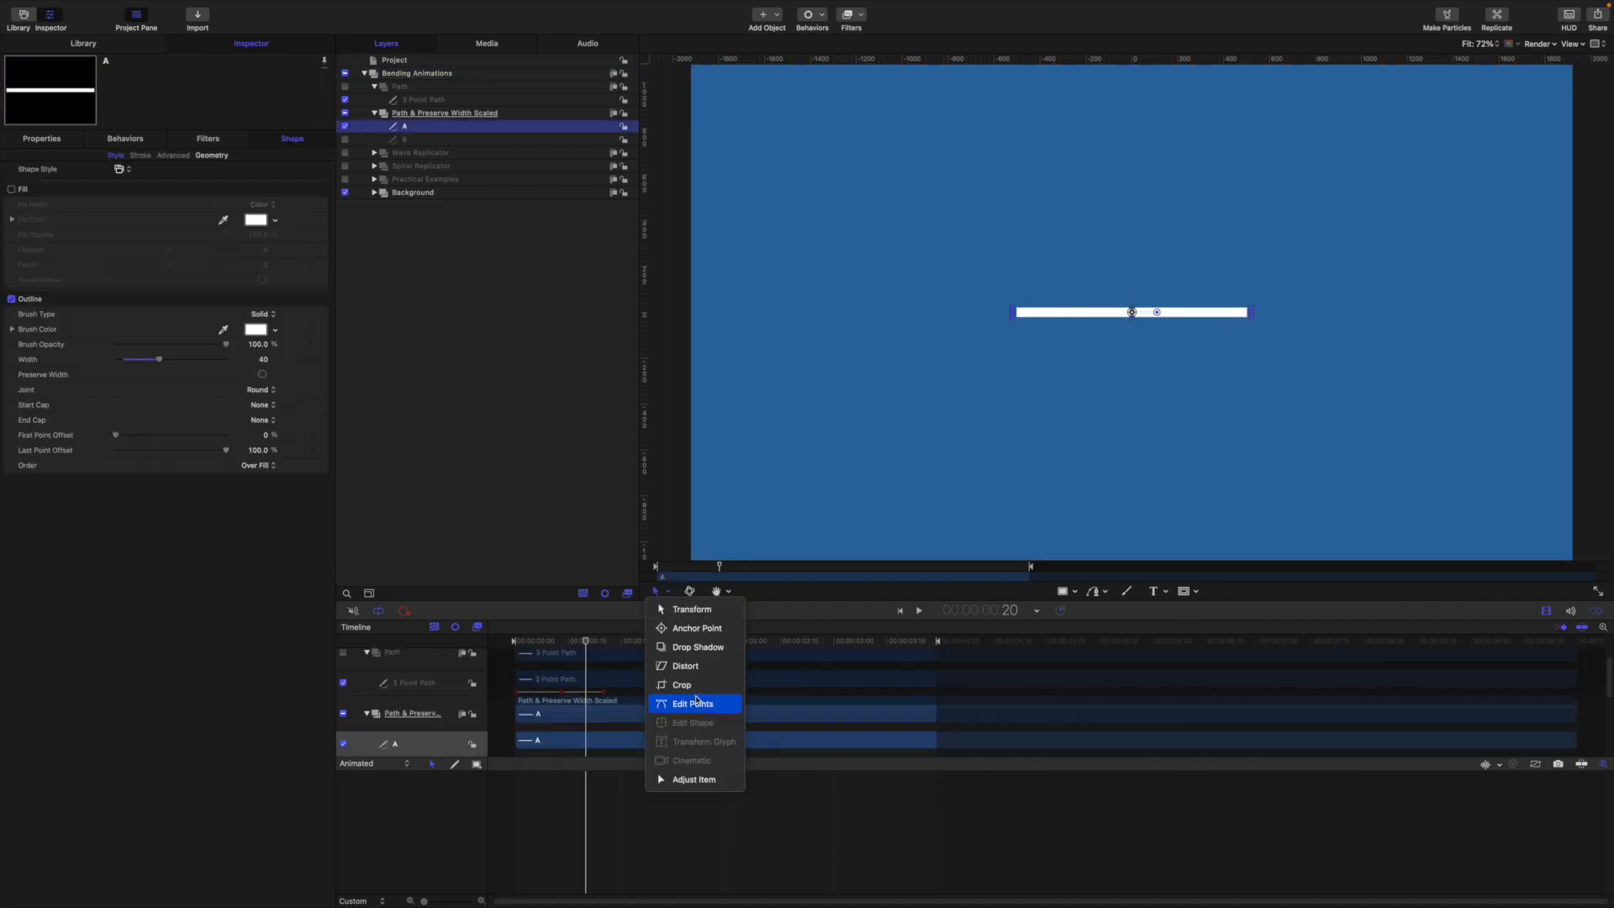
left_click(696, 703)
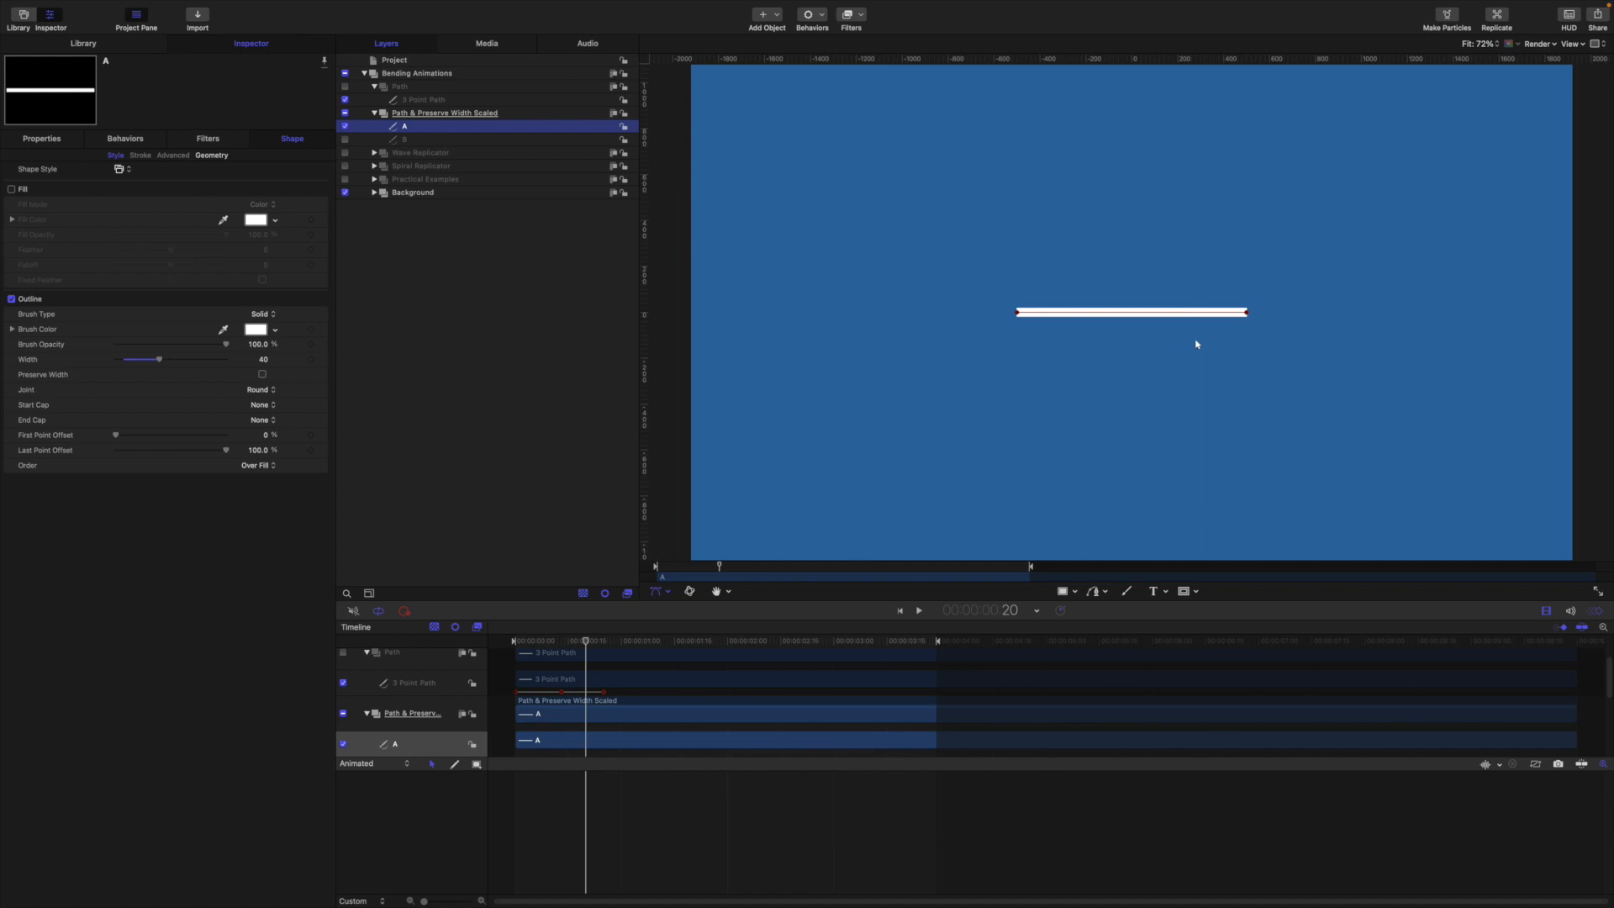
right_click(1250, 316)
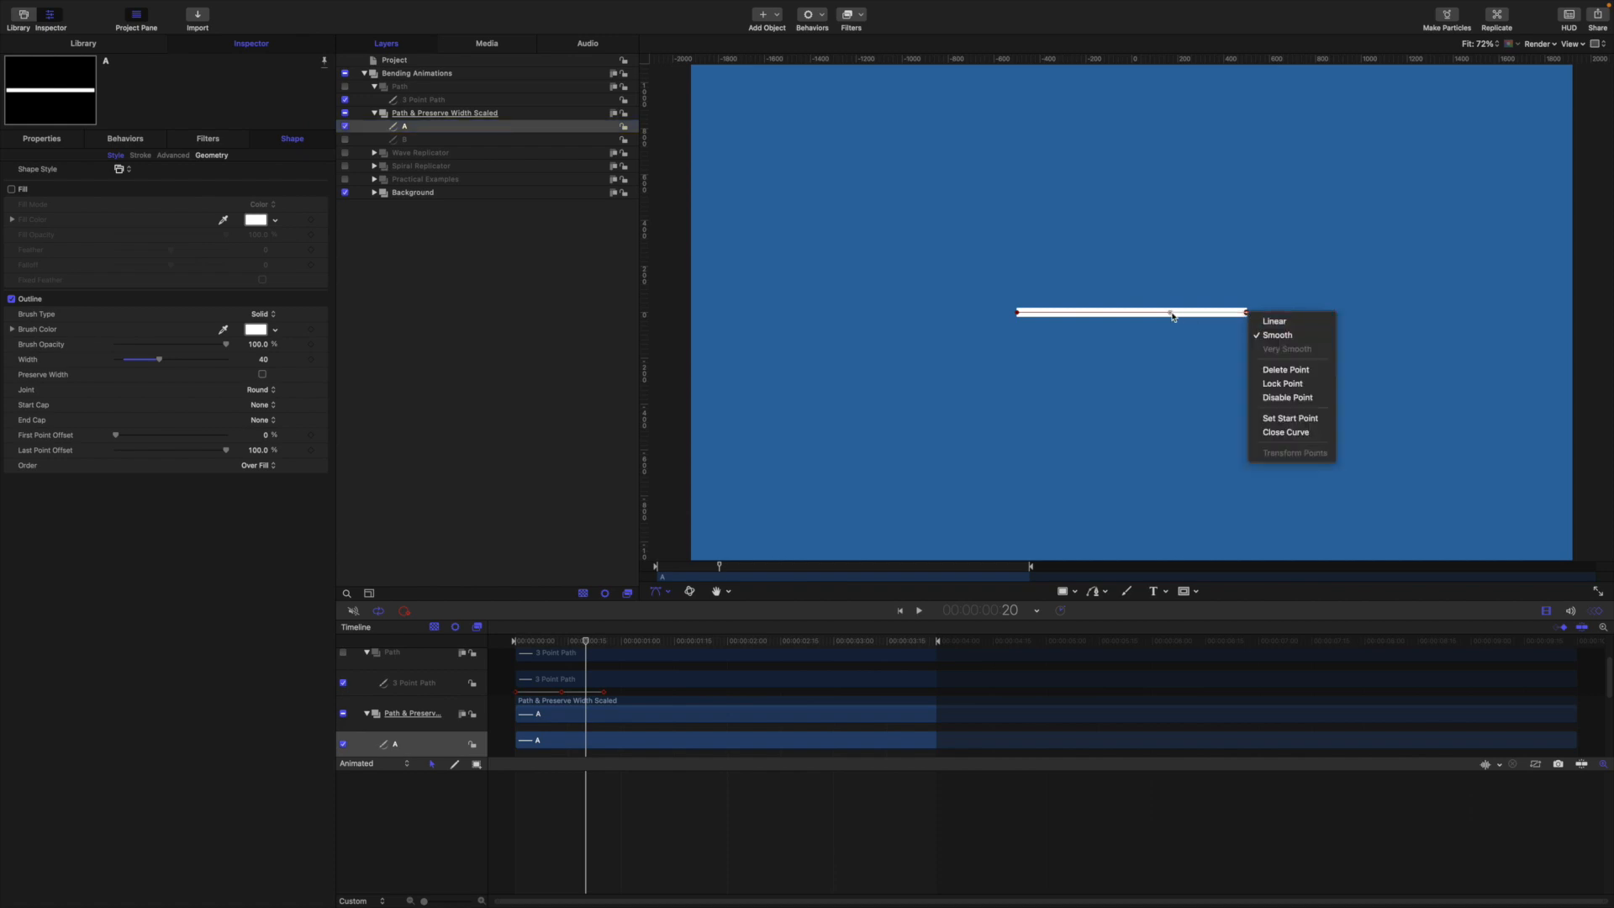
left_click(1171, 315)
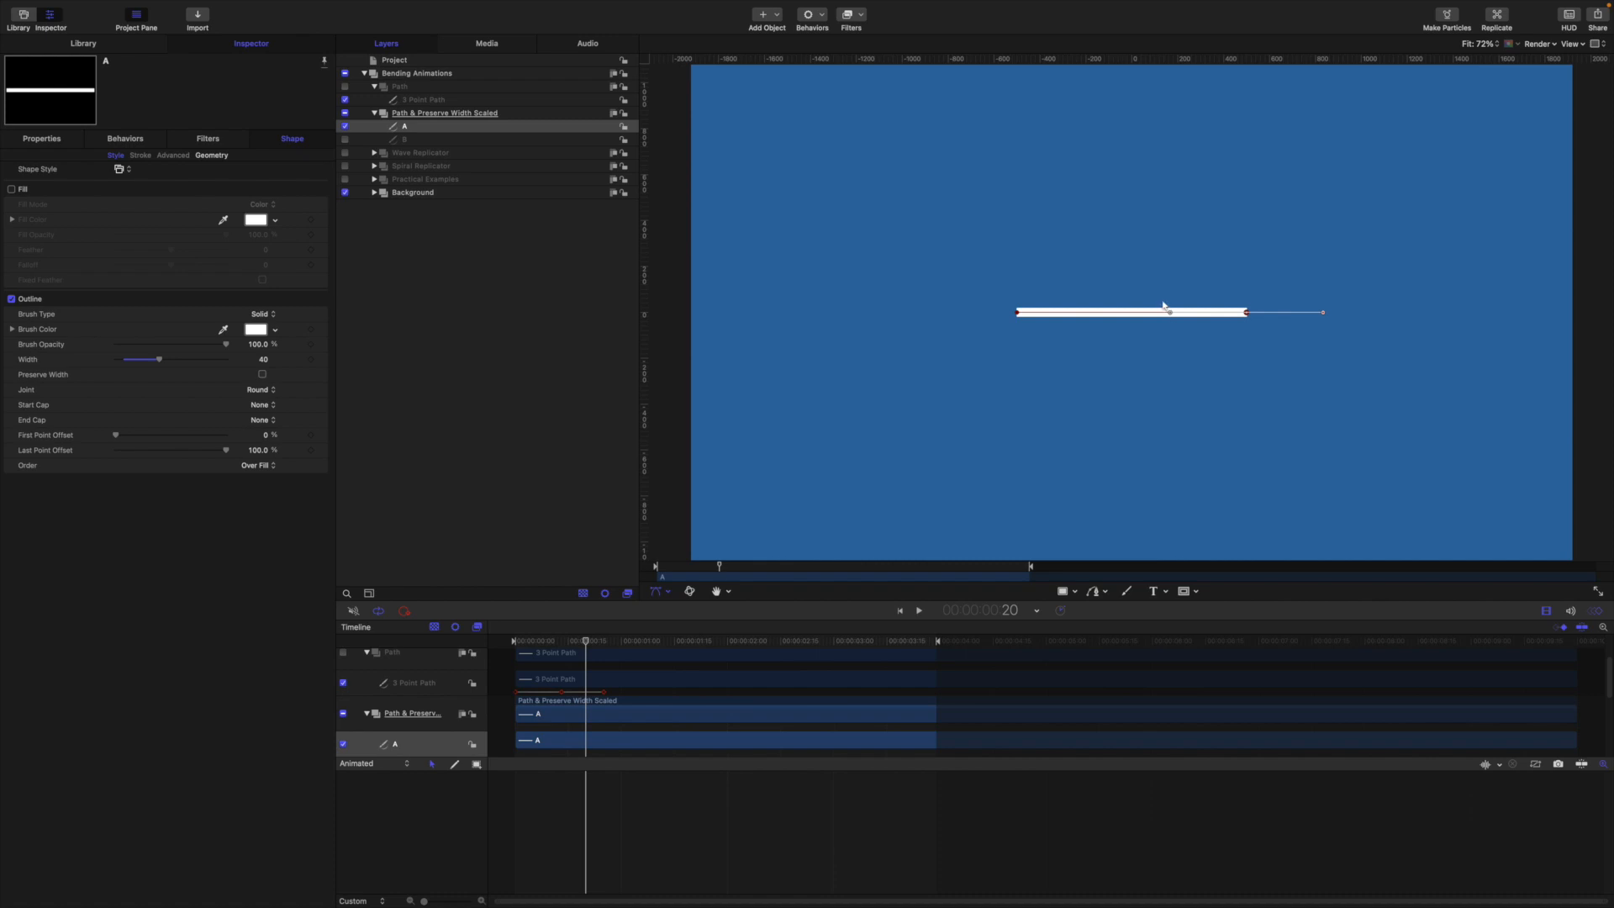
left_click_drag(1171, 314, 1118, 268)
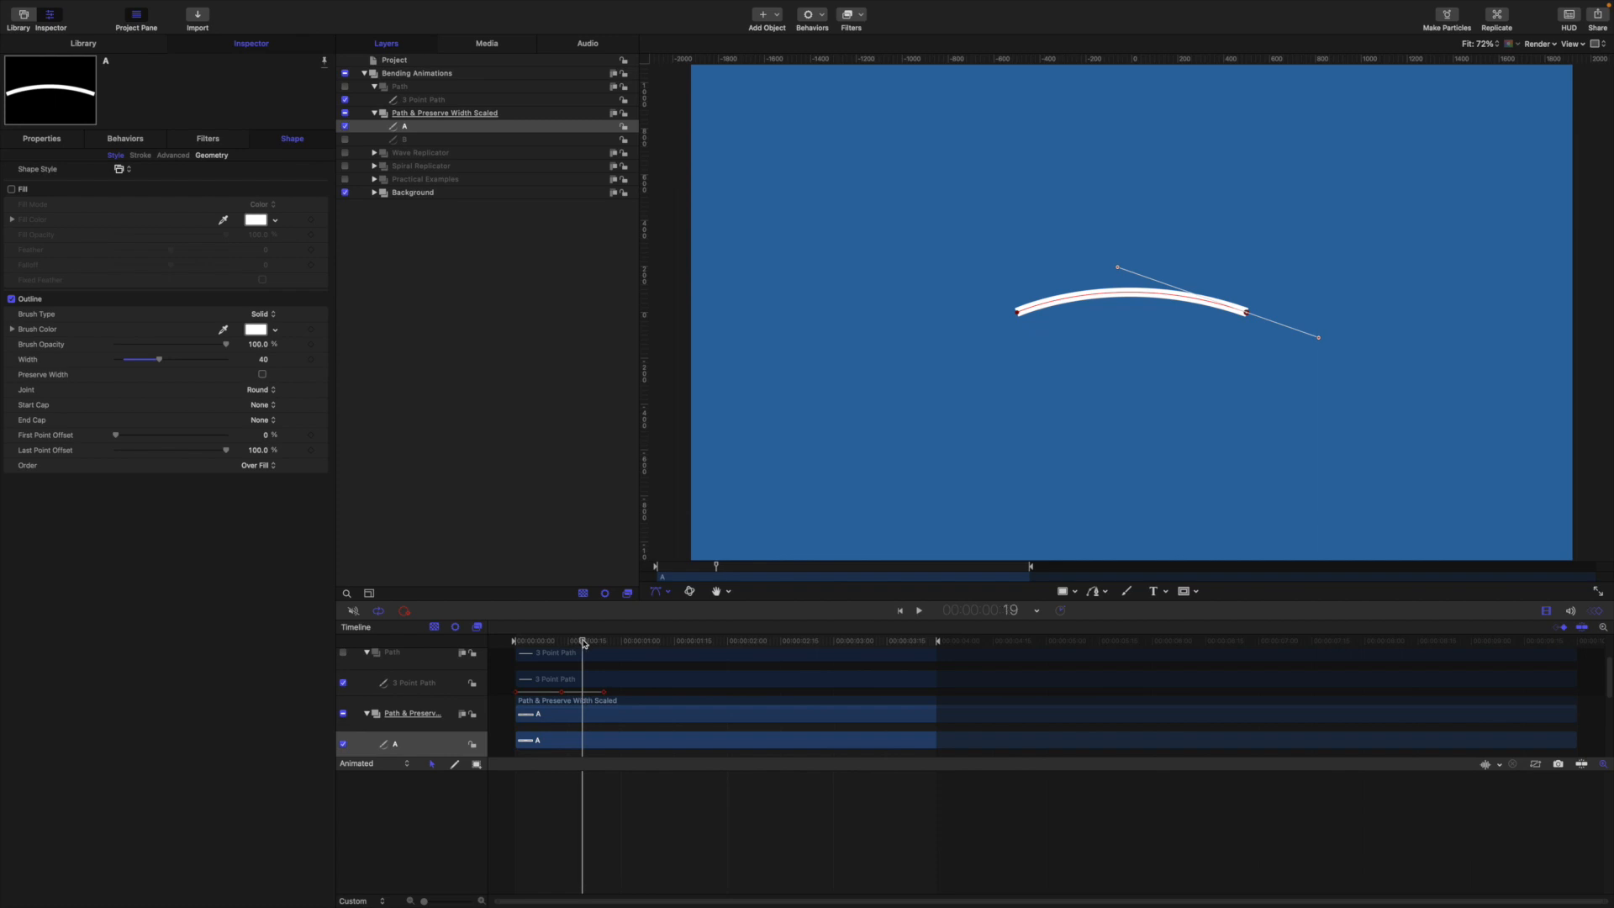
- Set line A's Y scale to 1% at frame 0 and add a keyframe for it
left_click_drag(585, 643, 515, 643)
left_click(38, 137)
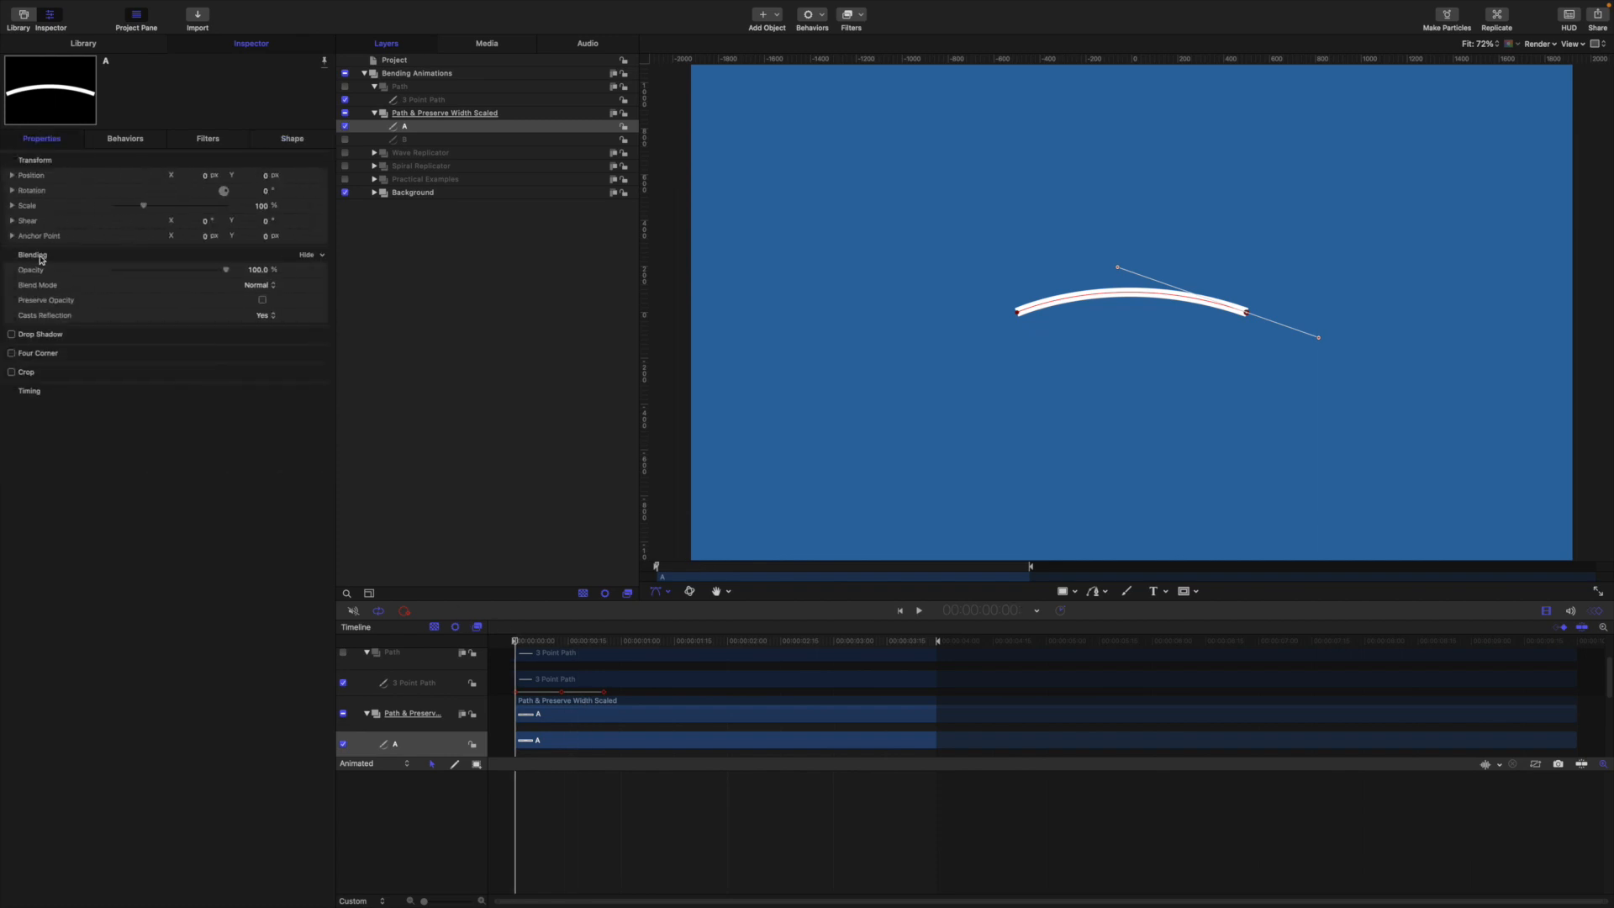
left_click(11, 205)
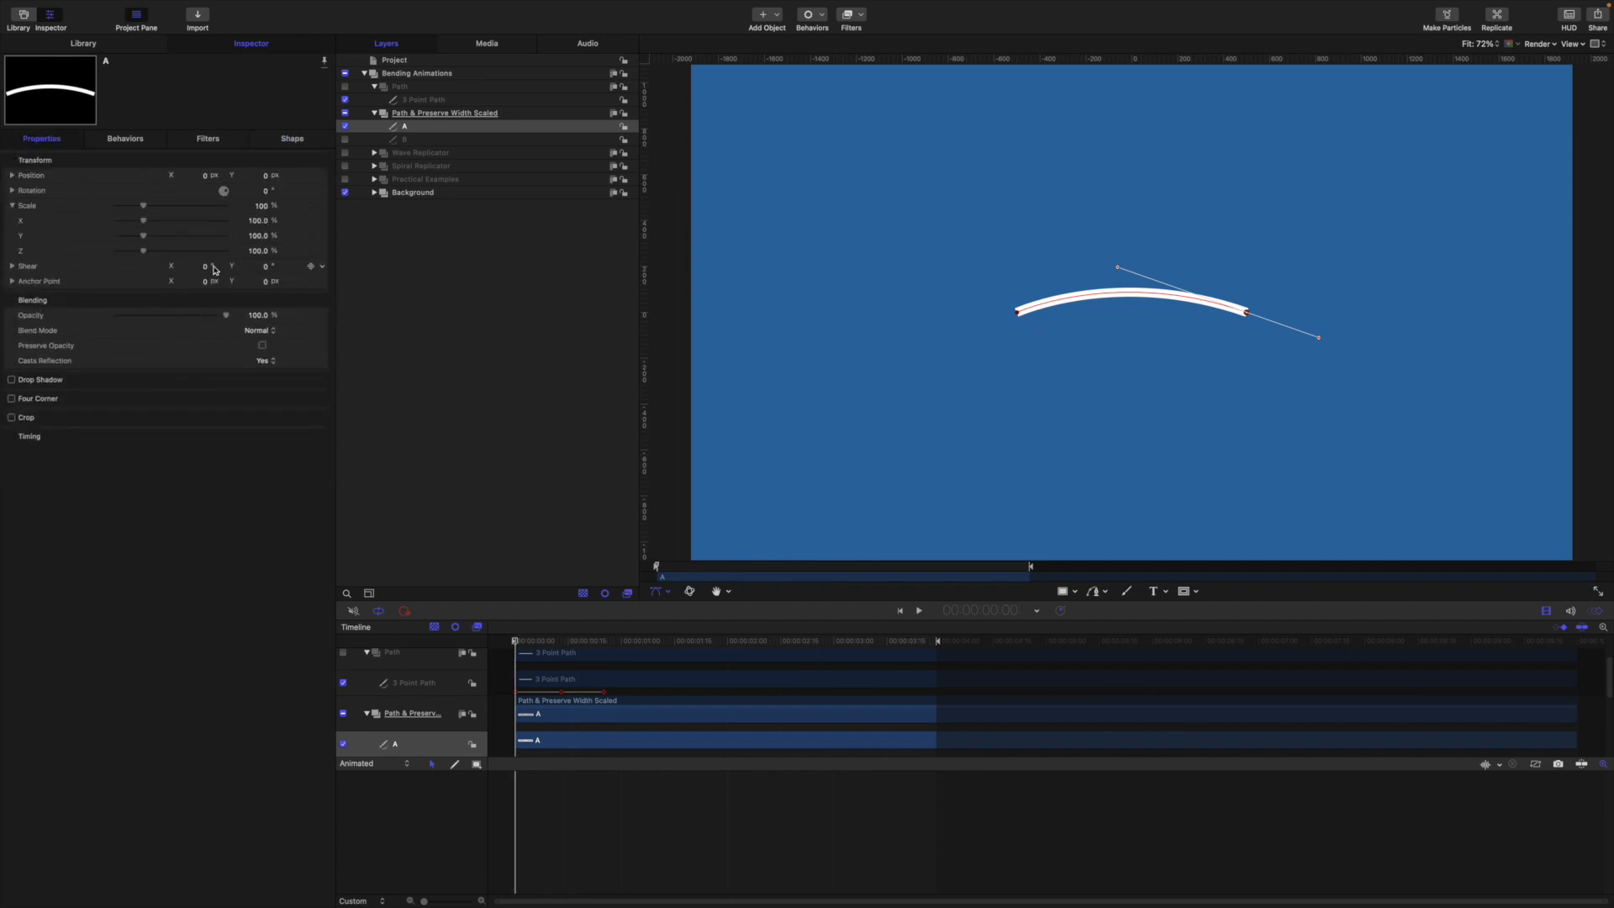
left_click(260, 236)
type("1")
key("Return")
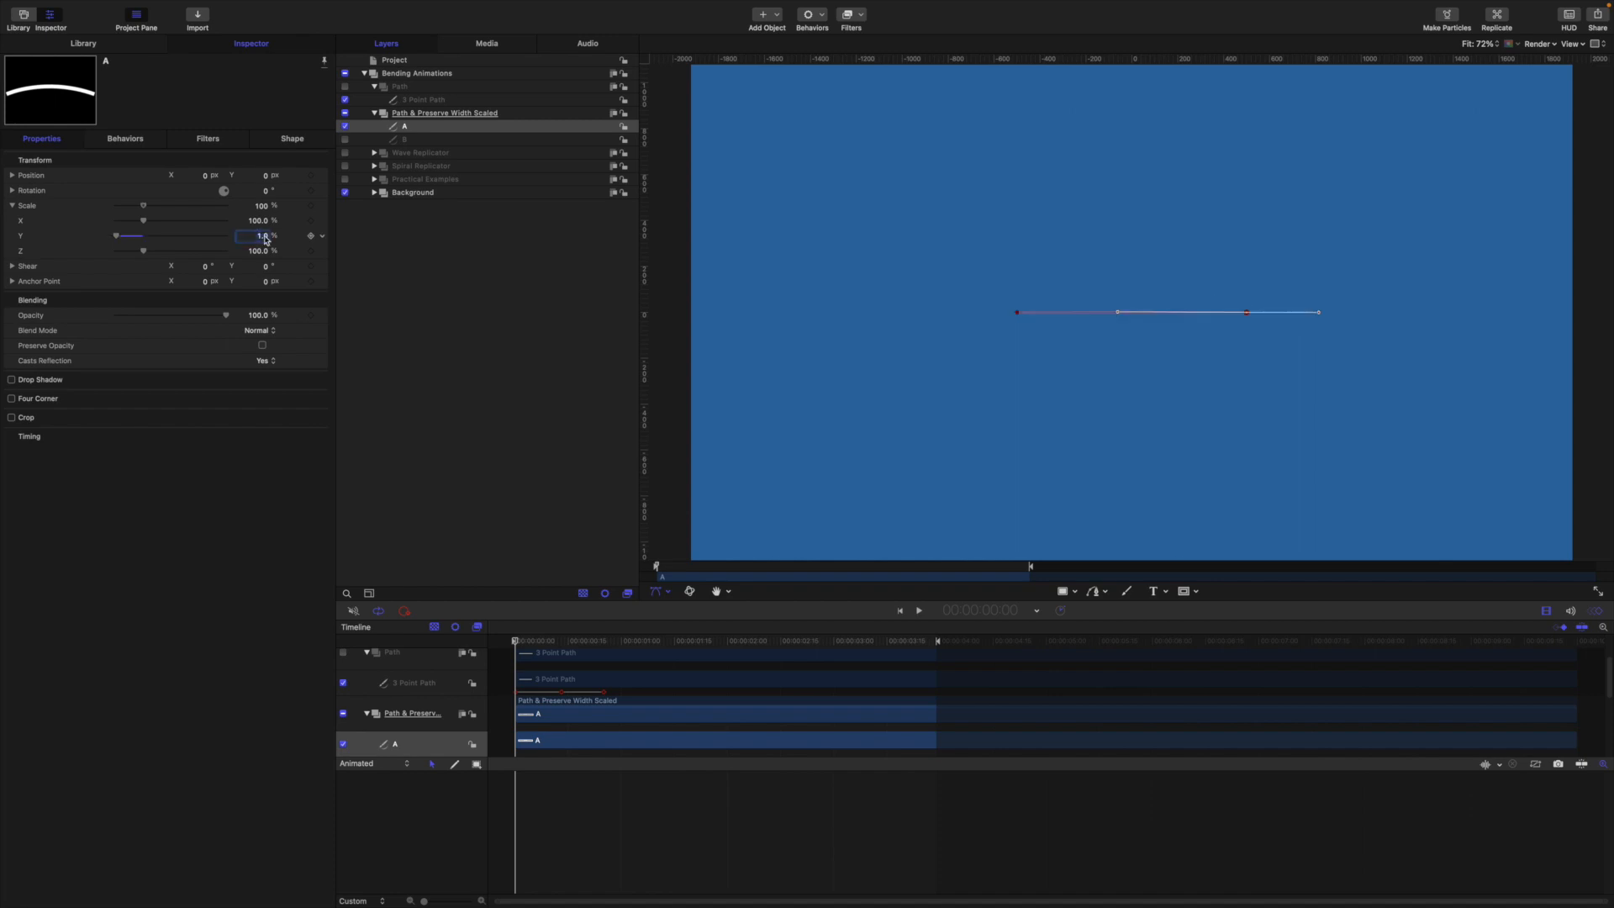
left_click_drag(512, 641, 449, 632)
left_click(312, 237)
- Keyframe line A's Y scale at 120% on frame 13 and at 1% on frame 25
left_click_drag(516, 642, 561, 642)
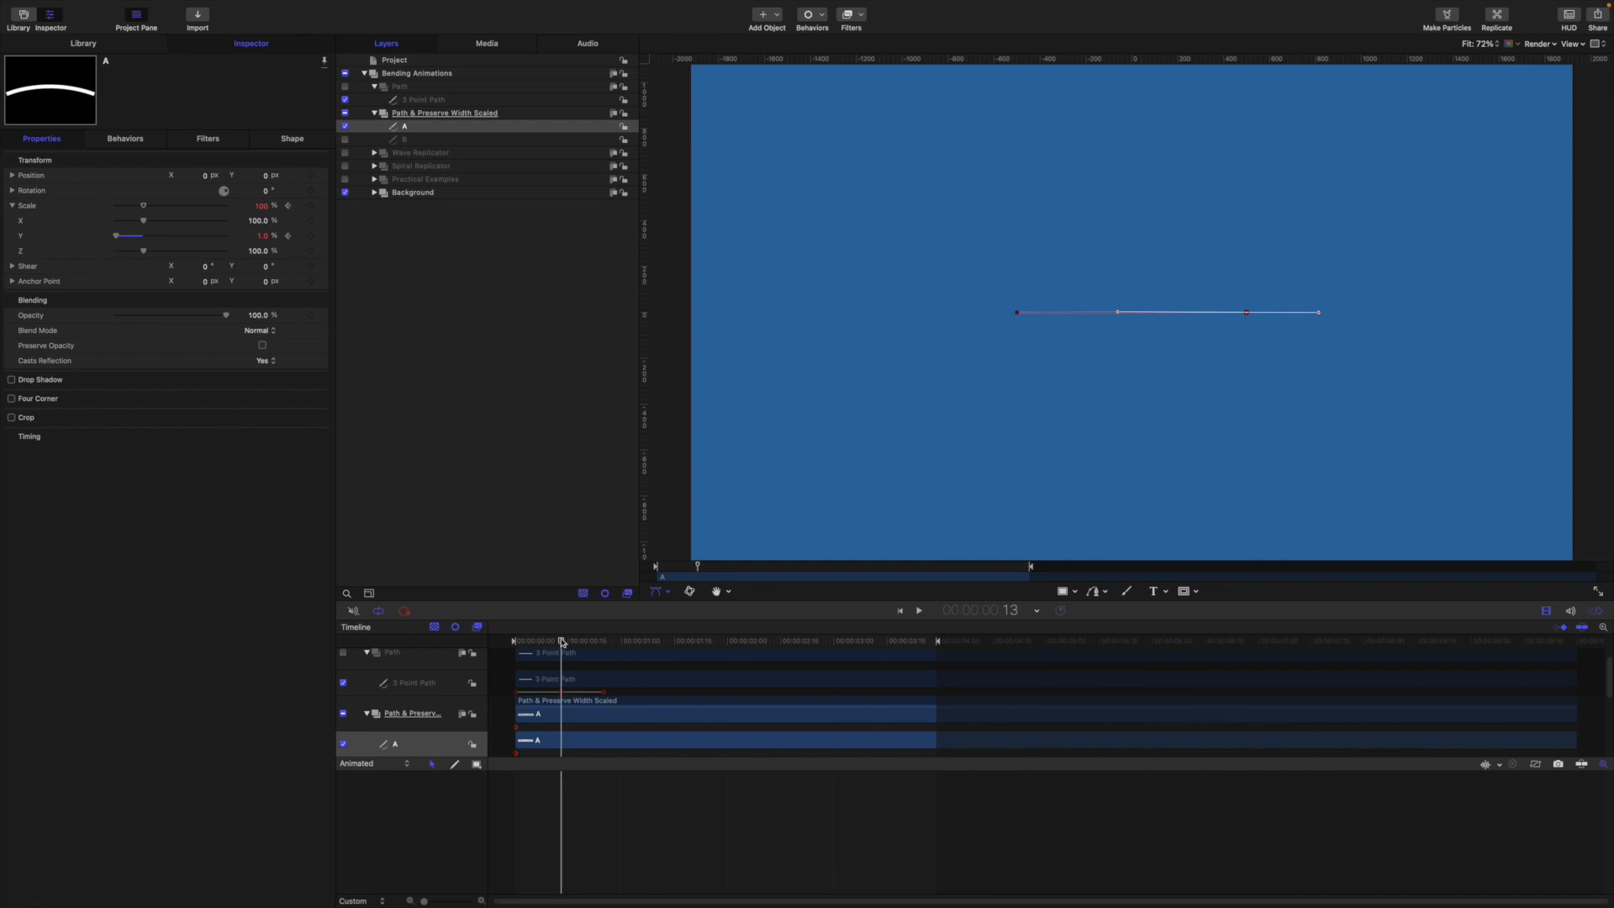
left_click(264, 237)
key("Return")
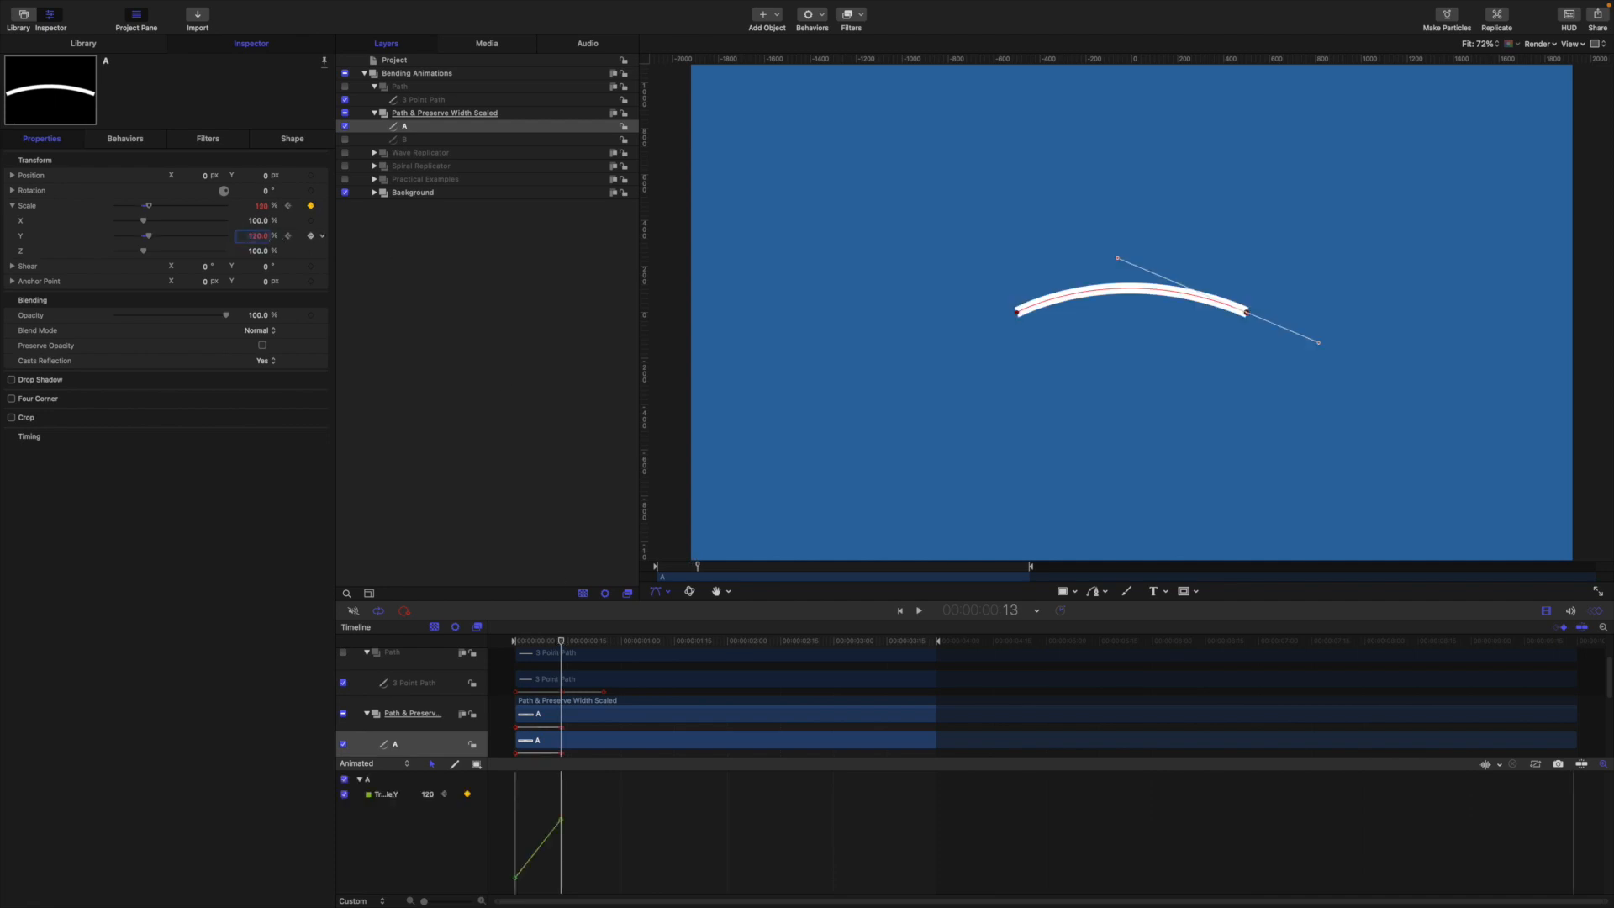
left_click_drag(562, 642, 604, 649)
left_click(263, 241)
type("1")
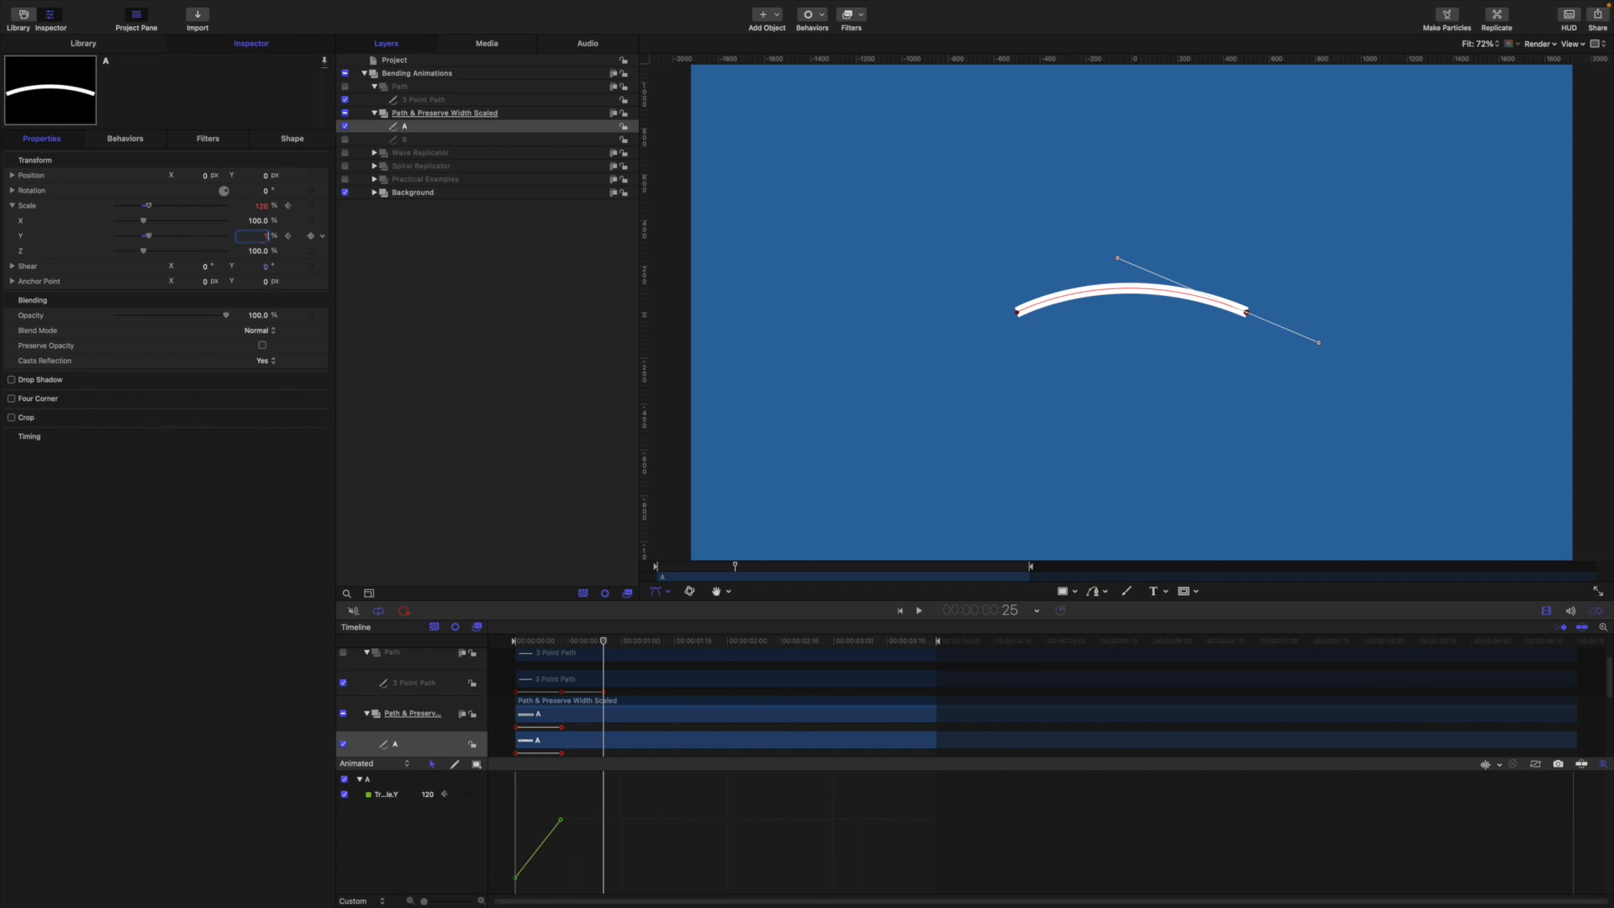
key("Return")
- Apply Ease Both to all three Y scale keyframes of line A in the Keyframe Editor
key("super+slash")
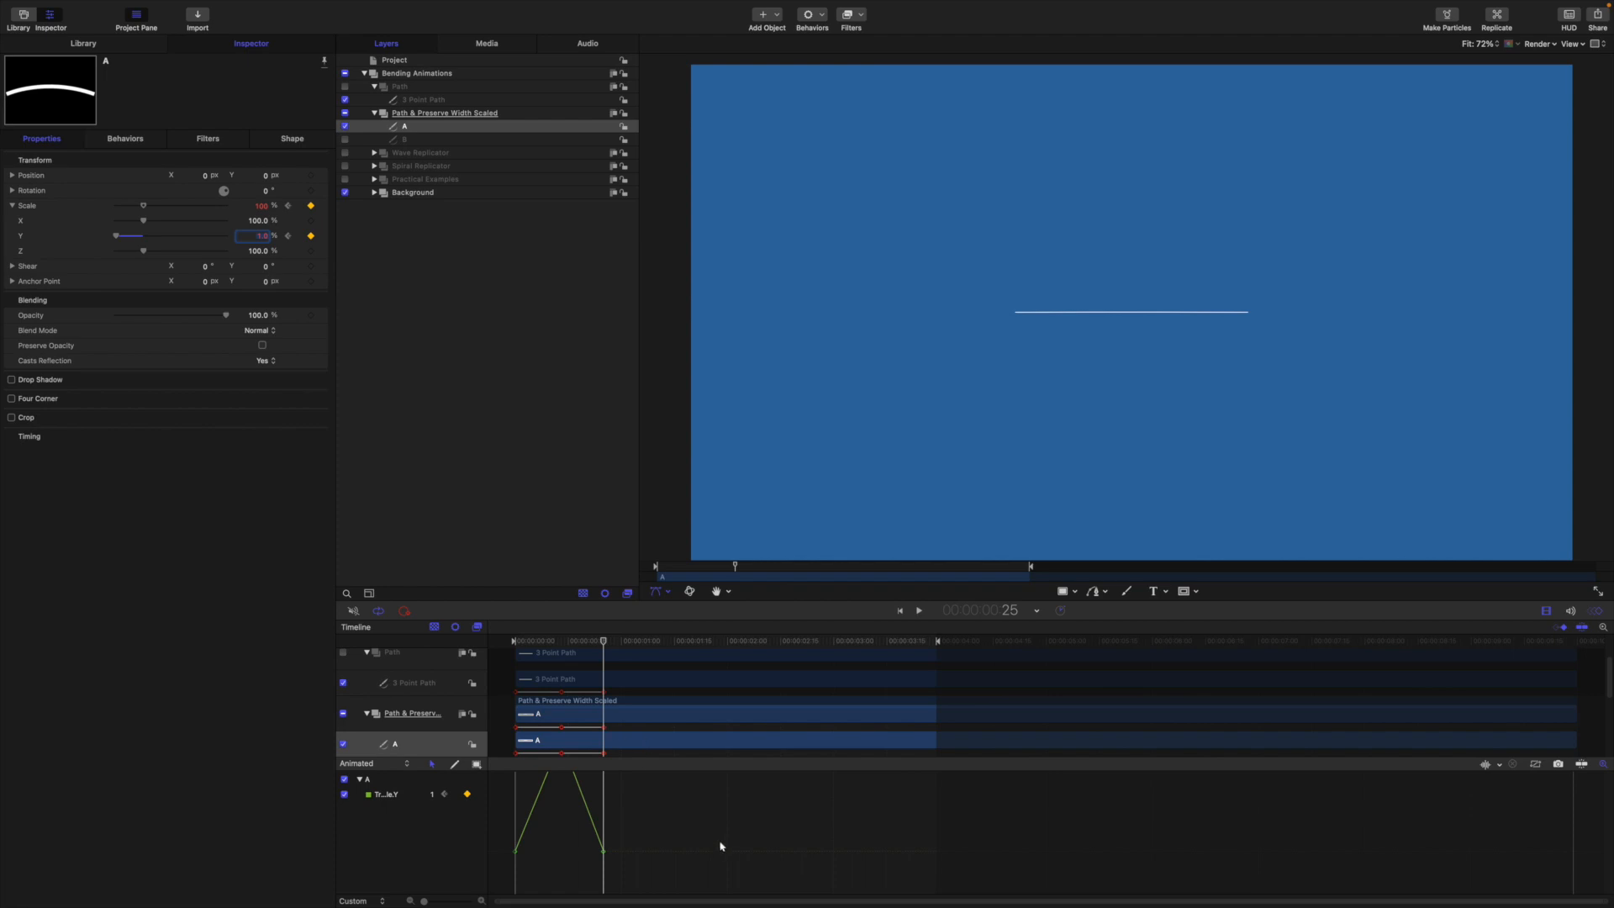
left_click(689, 829)
scroll(688, 829, "up", 2)
scroll(687, 830, "up", 1)
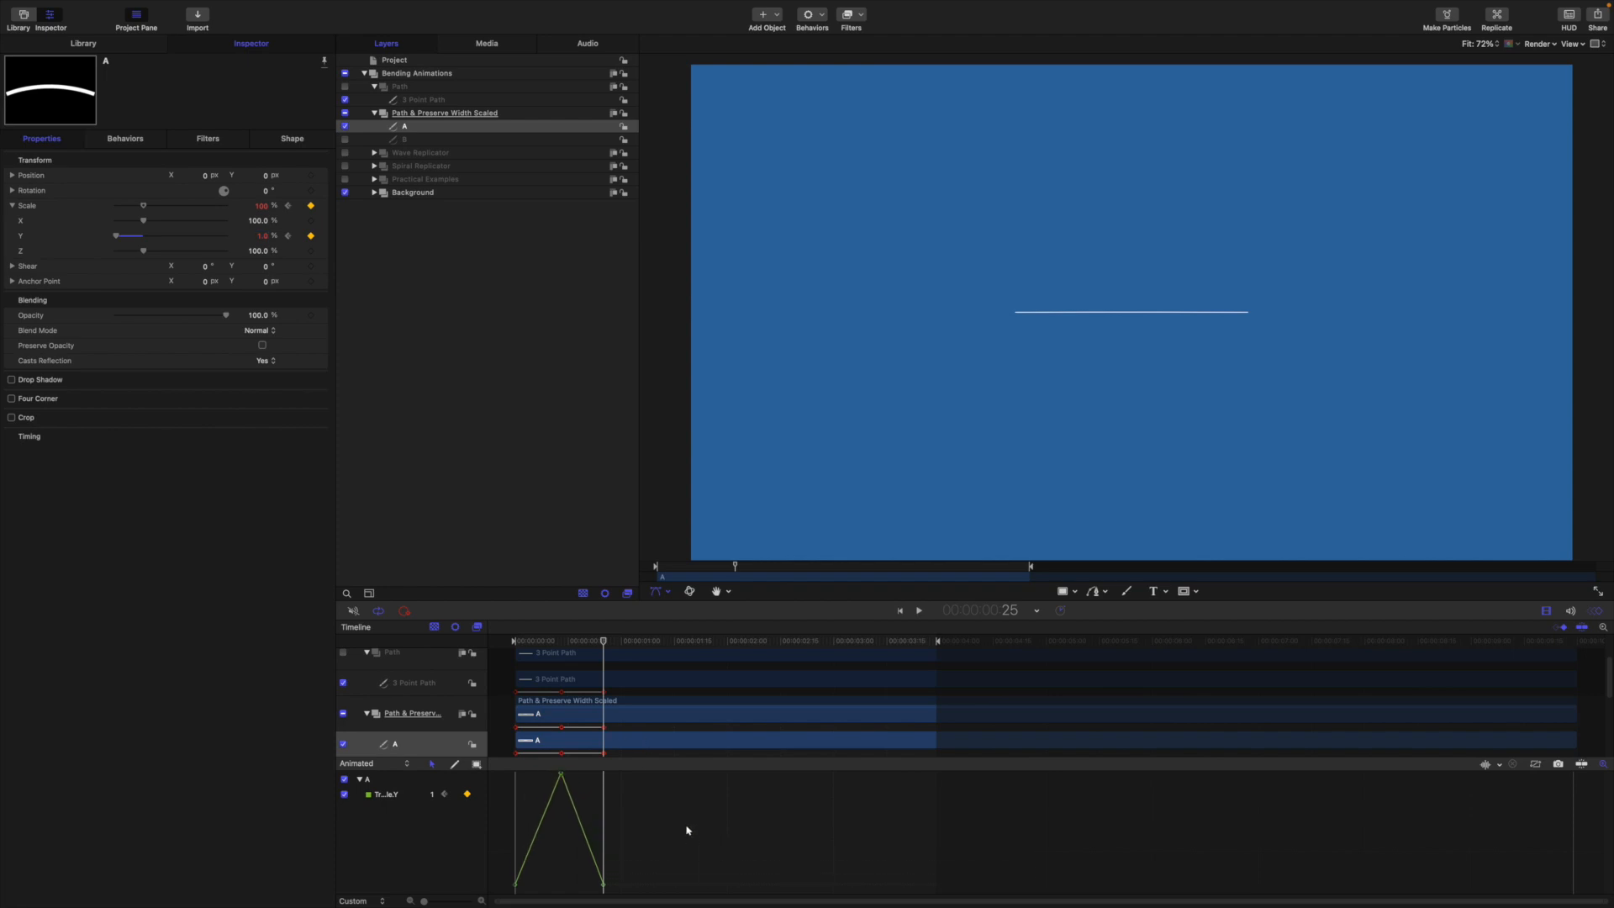
left_click_drag(627, 886, 508, 769)
right_click(603, 885)
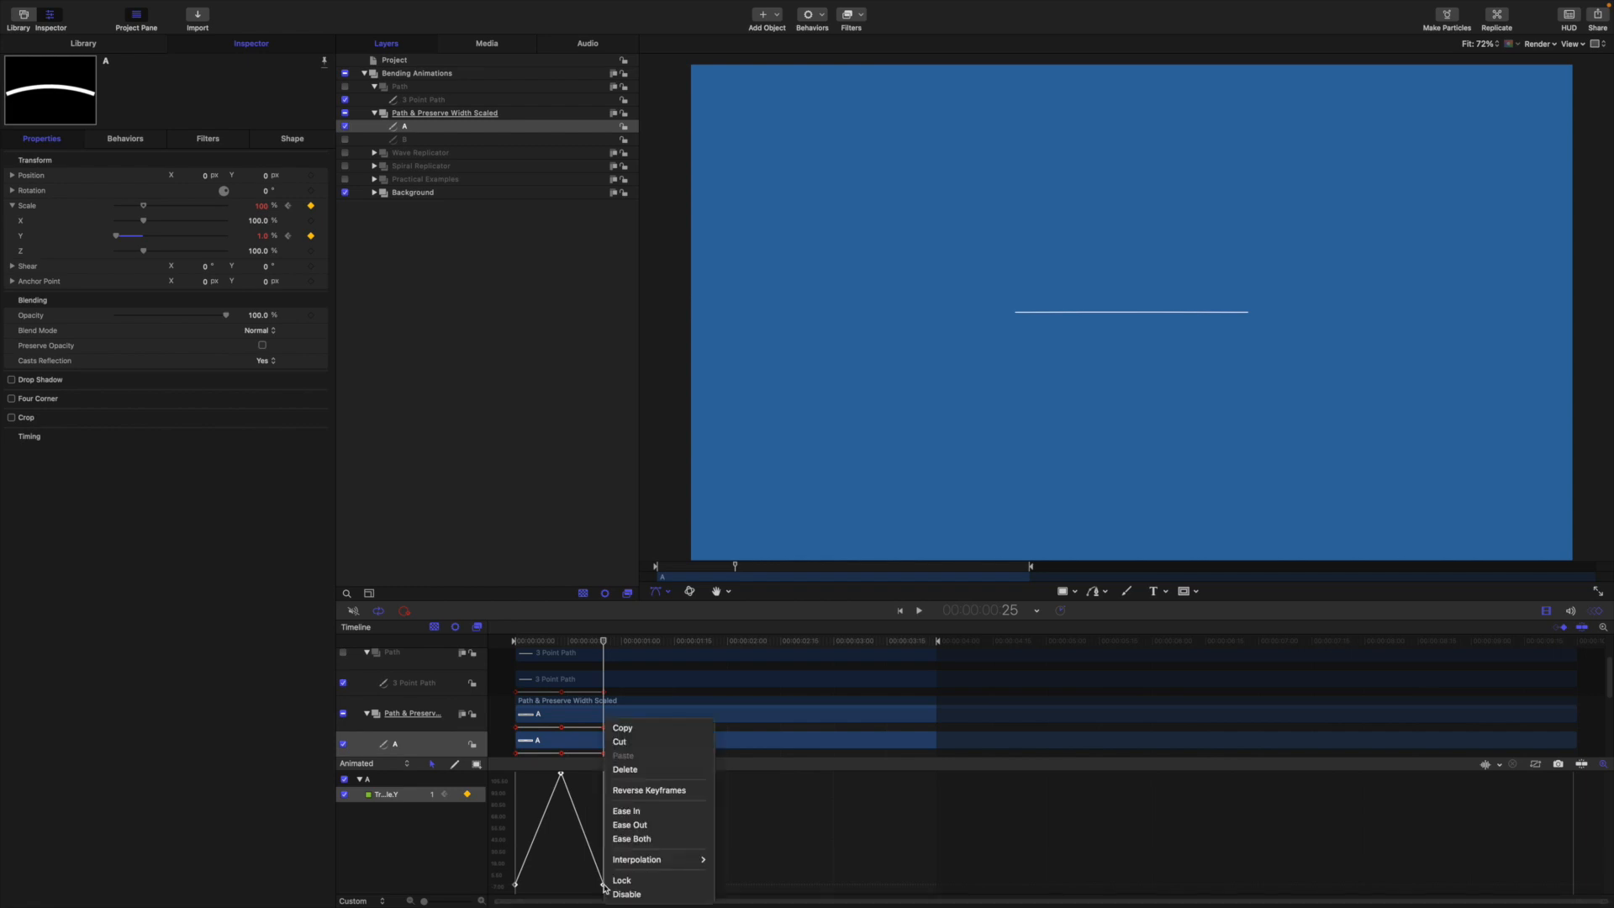
left_click(636, 839)
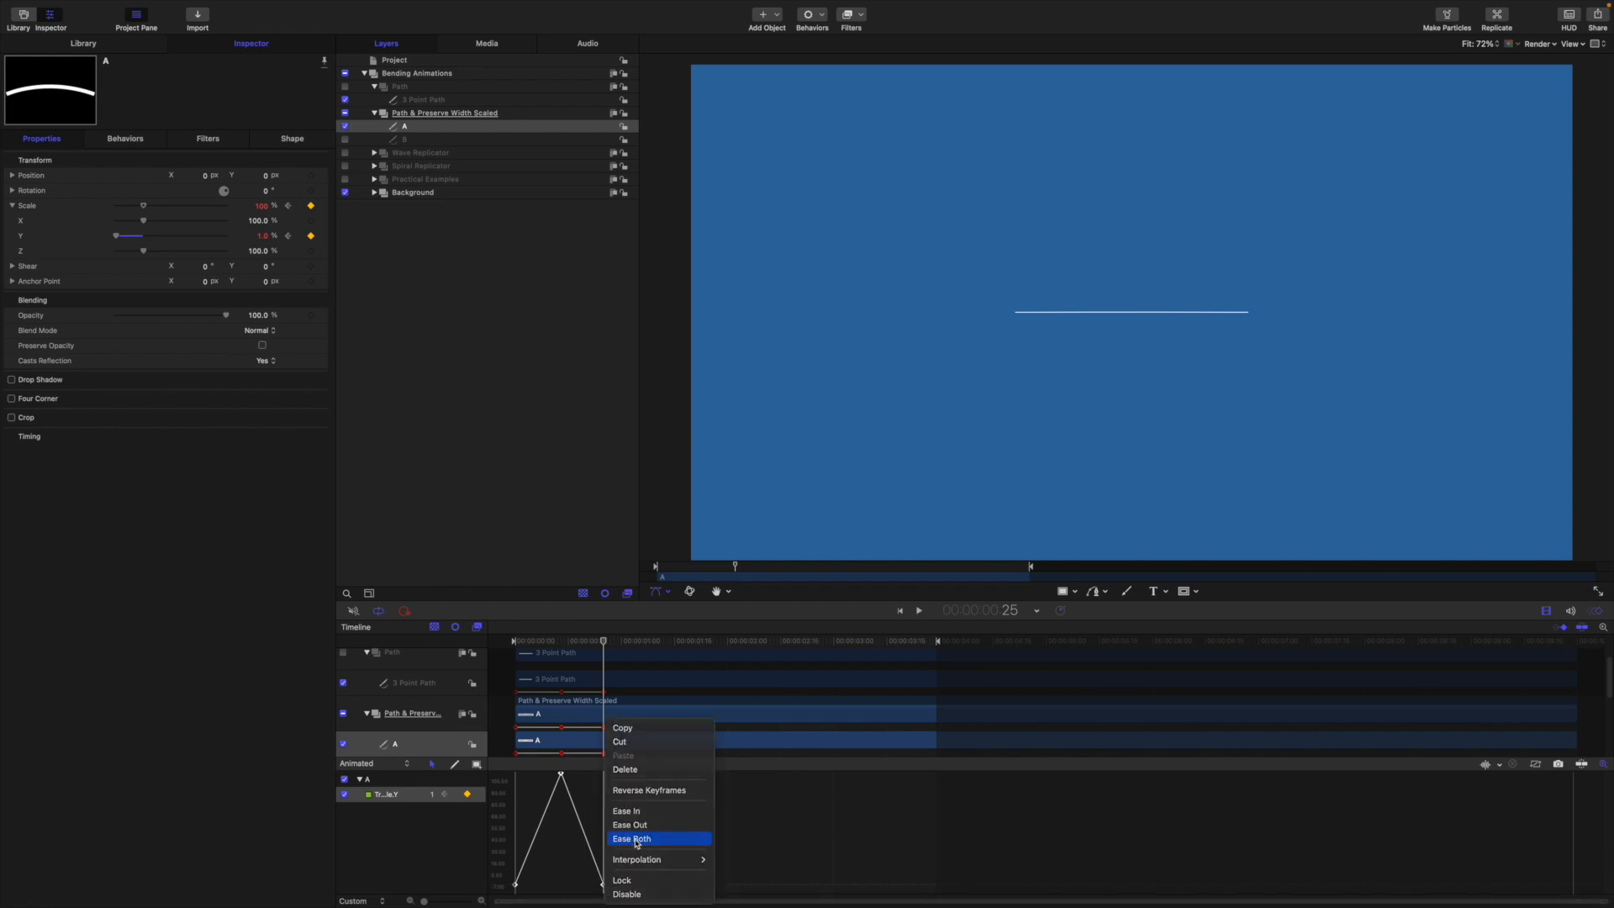
- Go to frame 13 and turn on Preserve Width for line A's outline
left_click_drag(603, 641, 561, 649)
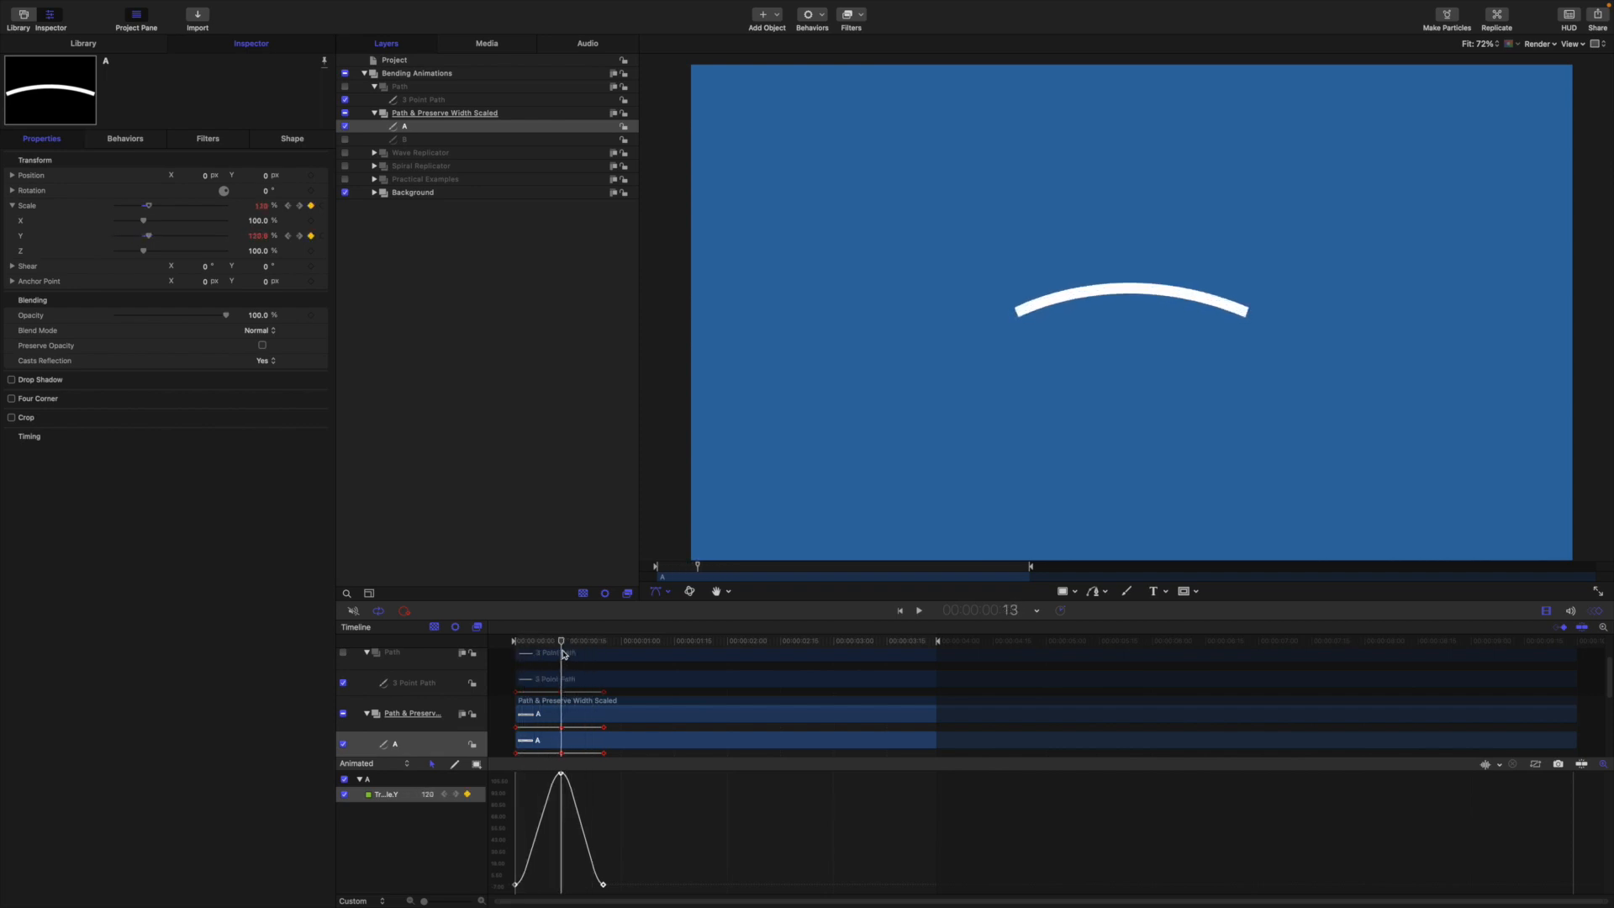
left_click(294, 139)
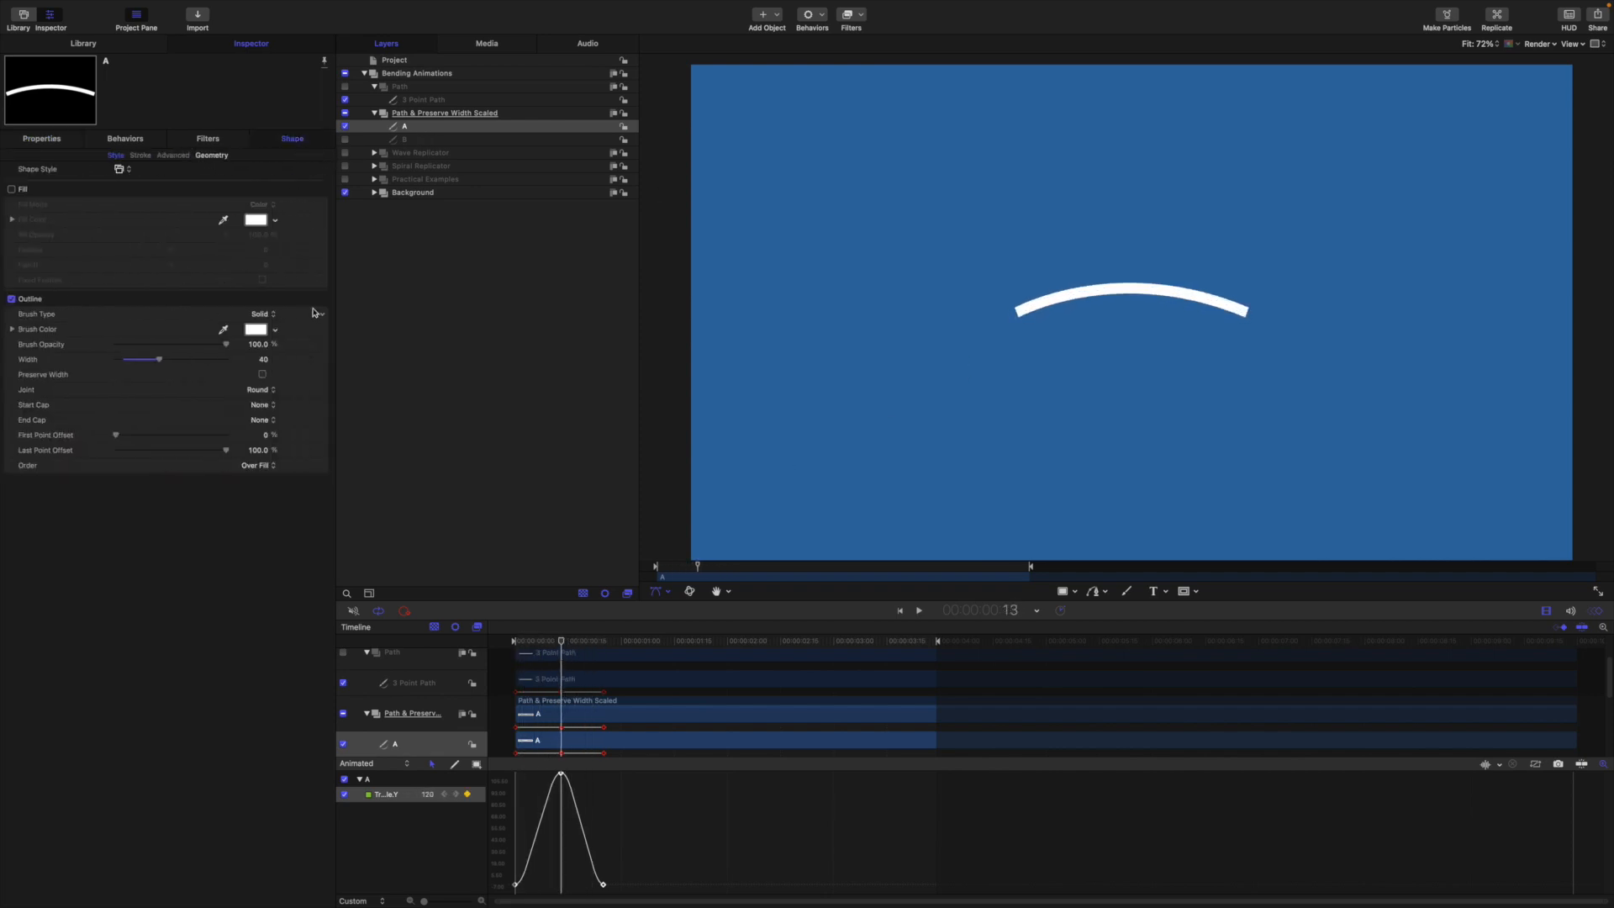
left_click(262, 375)
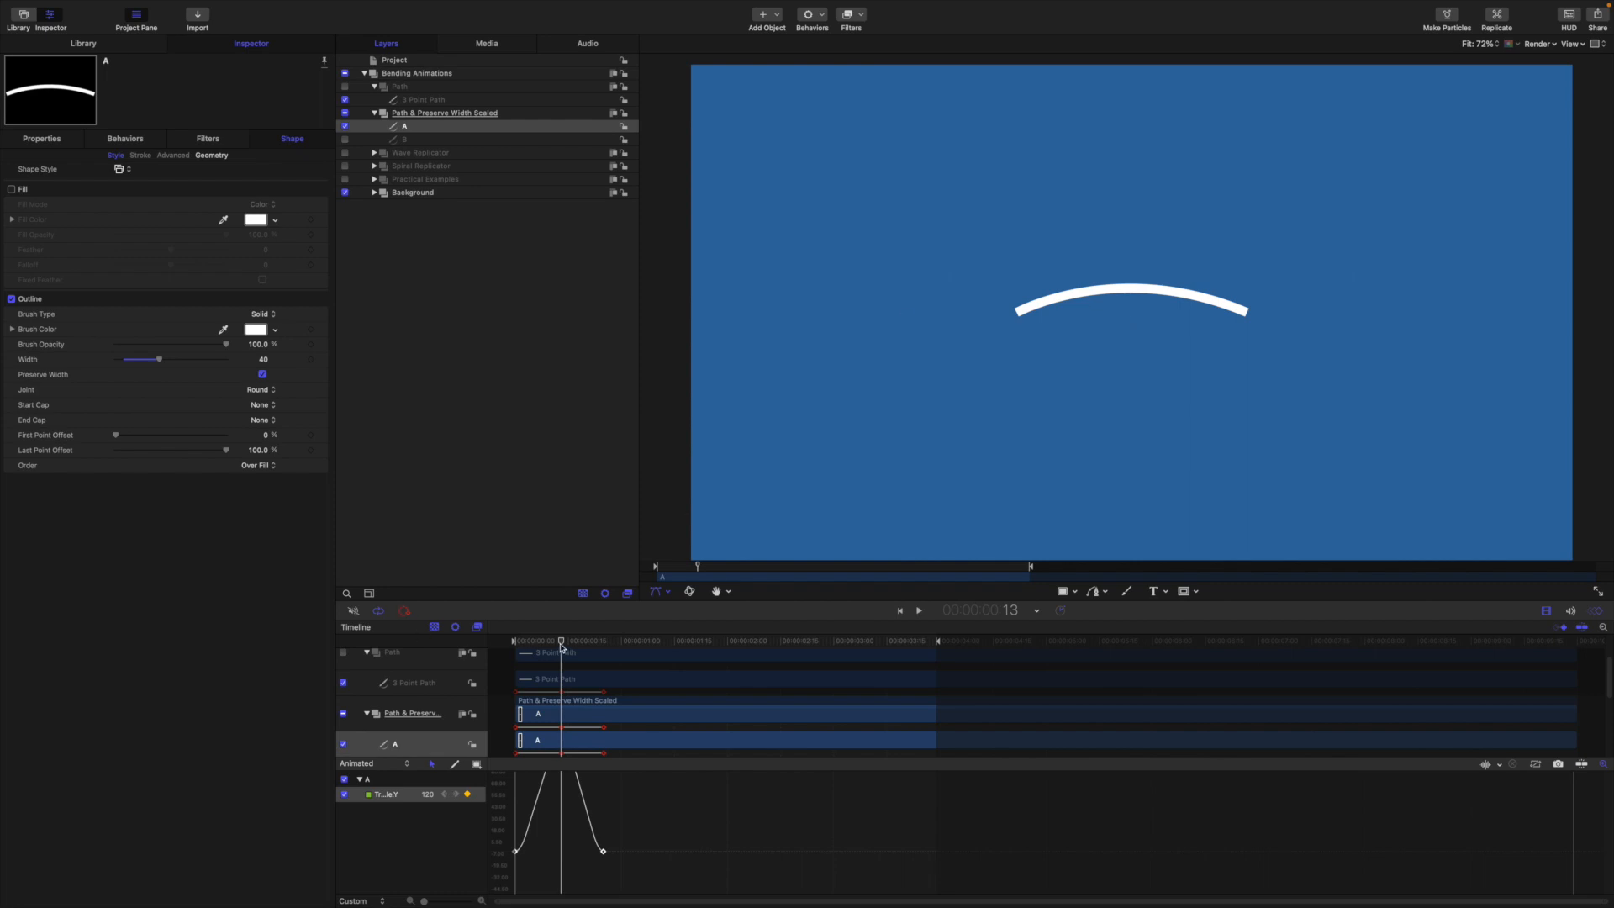
- Play and scrub line A's bend animation to check the outline thickness with Preserve Width on
key("space")
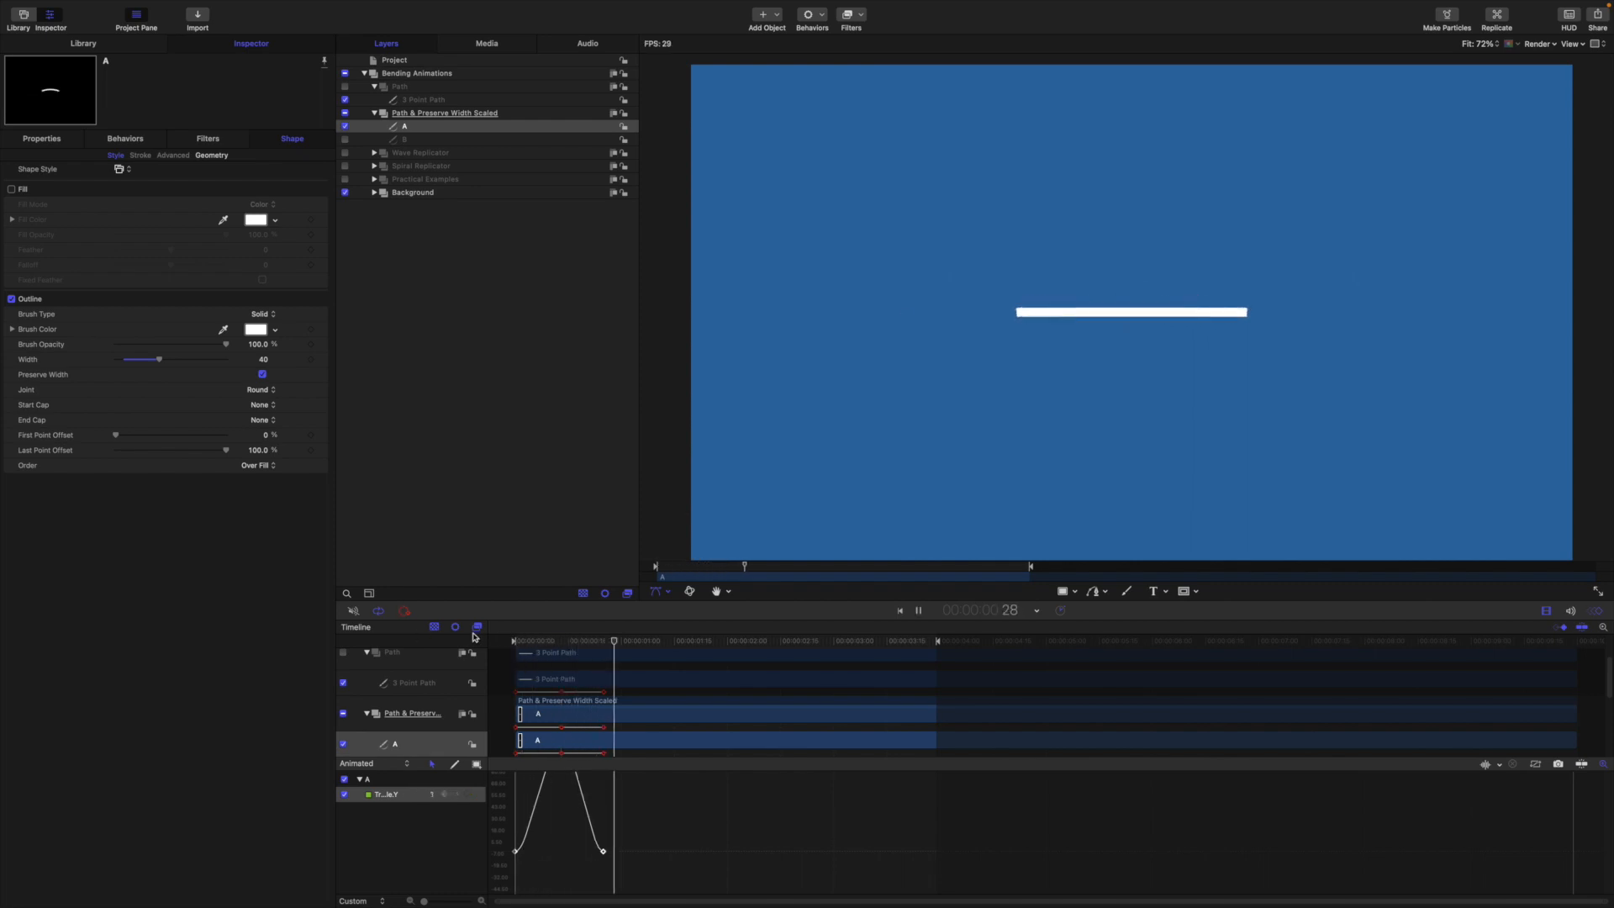
key("space")
left_click_drag(634, 642, 454, 630)
key("space")
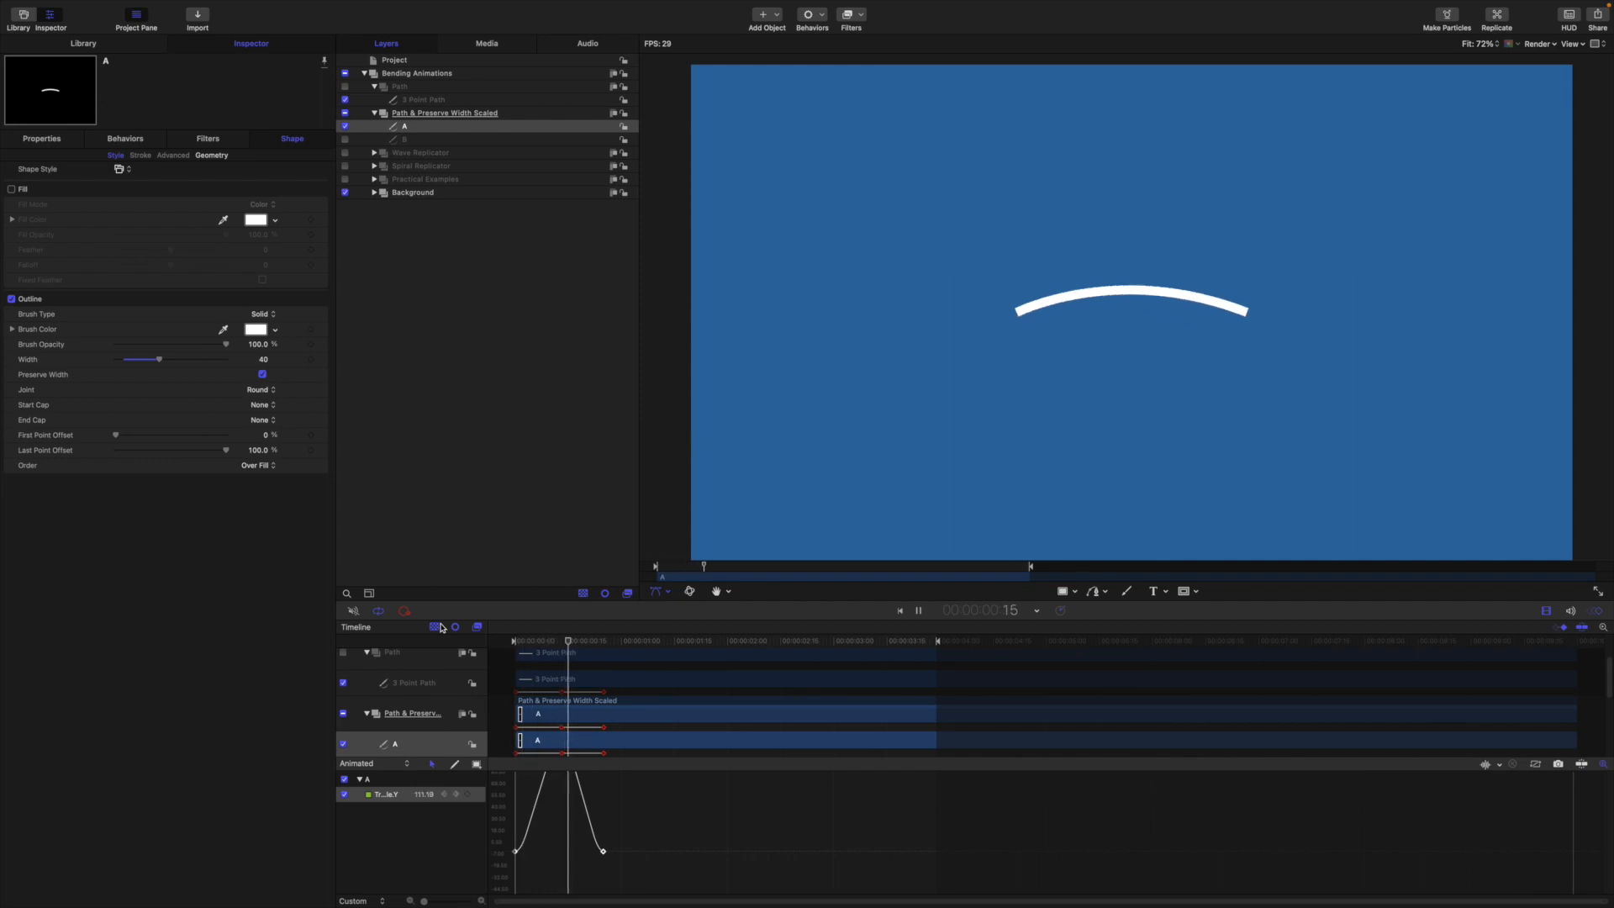
key("space")
mouse_move(628, 641)
left_mouse_down()
mouse_move(470, 636)
mouse_move(647, 657)
left_mouse_up()
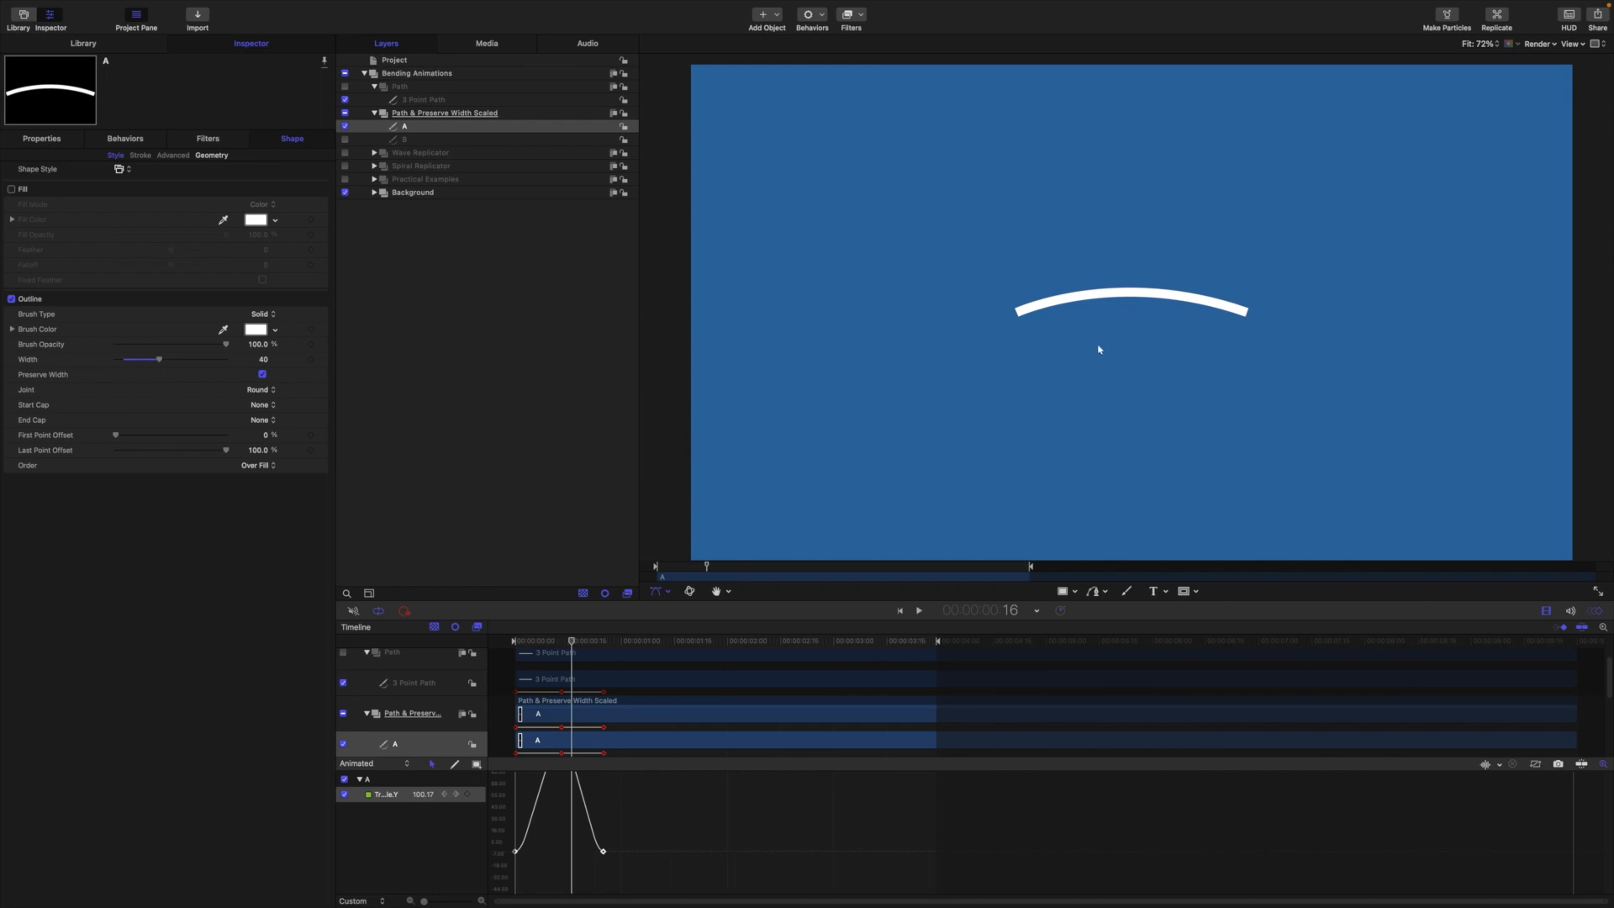
- Briefly show the Practical Examples group, hide it again, and replay line A's bend animation
left_click(345, 180)
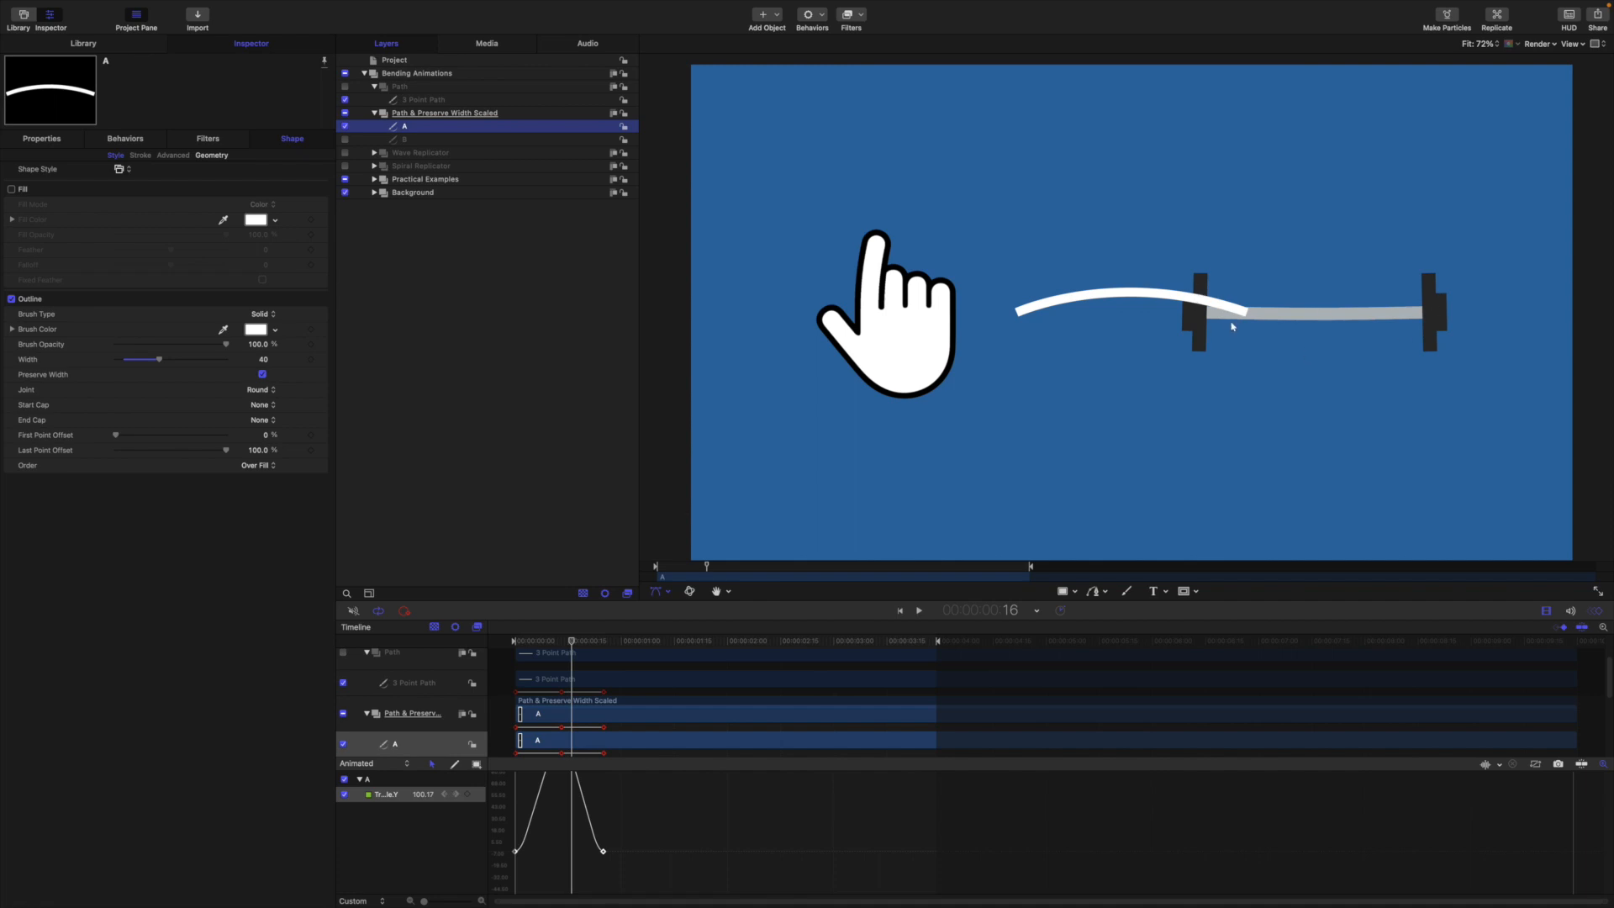
left_click(344, 179)
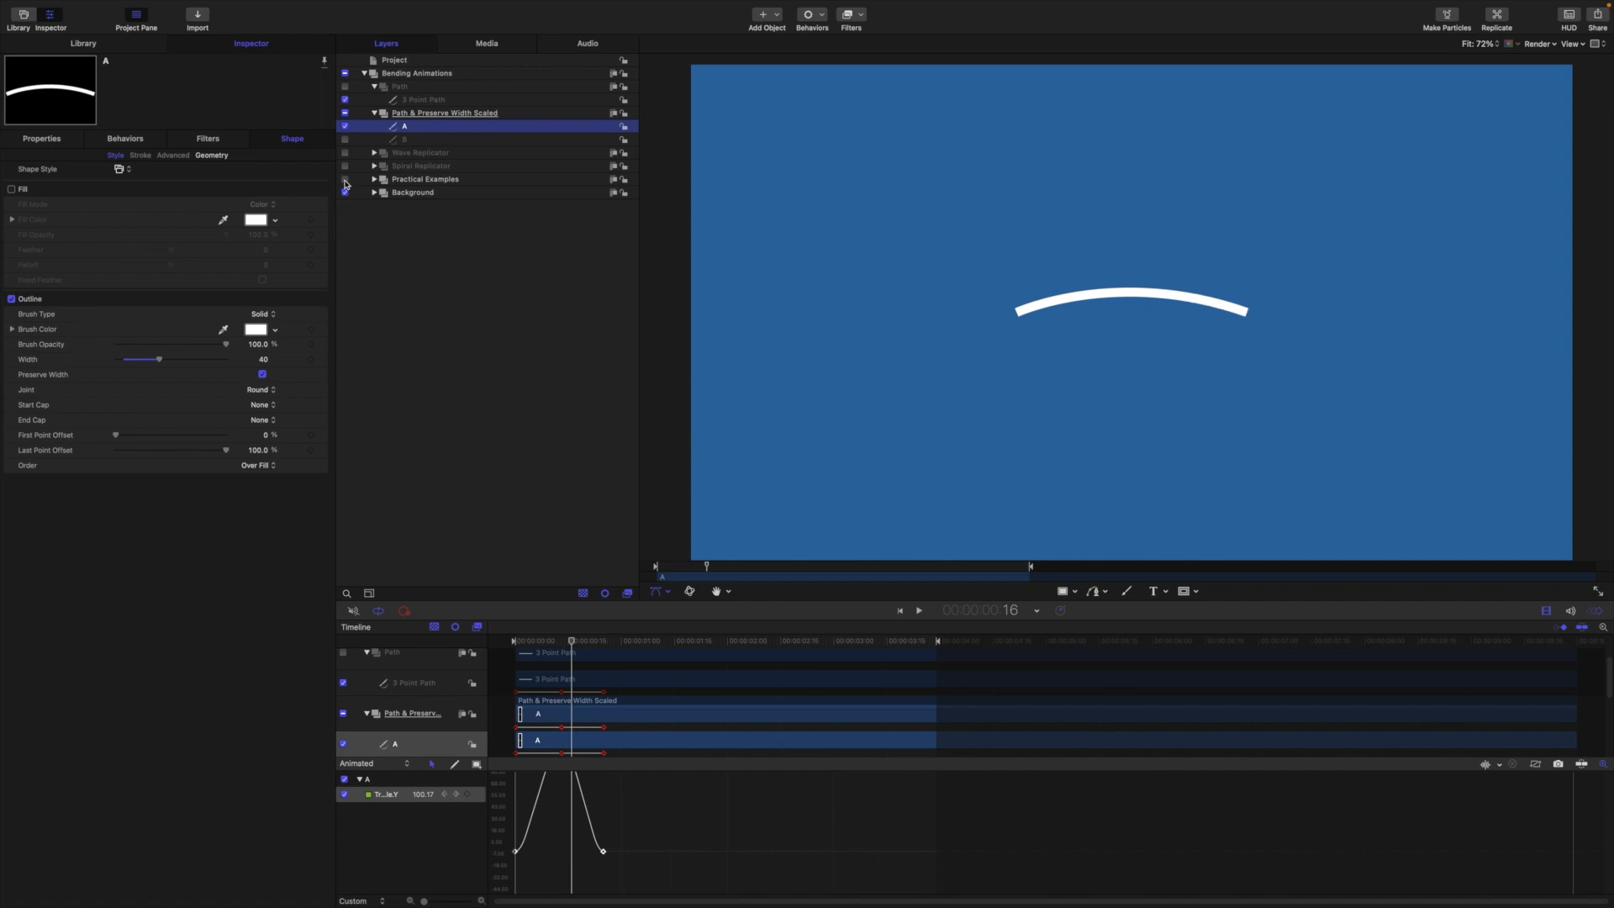
left_click(575, 646)
key("space")
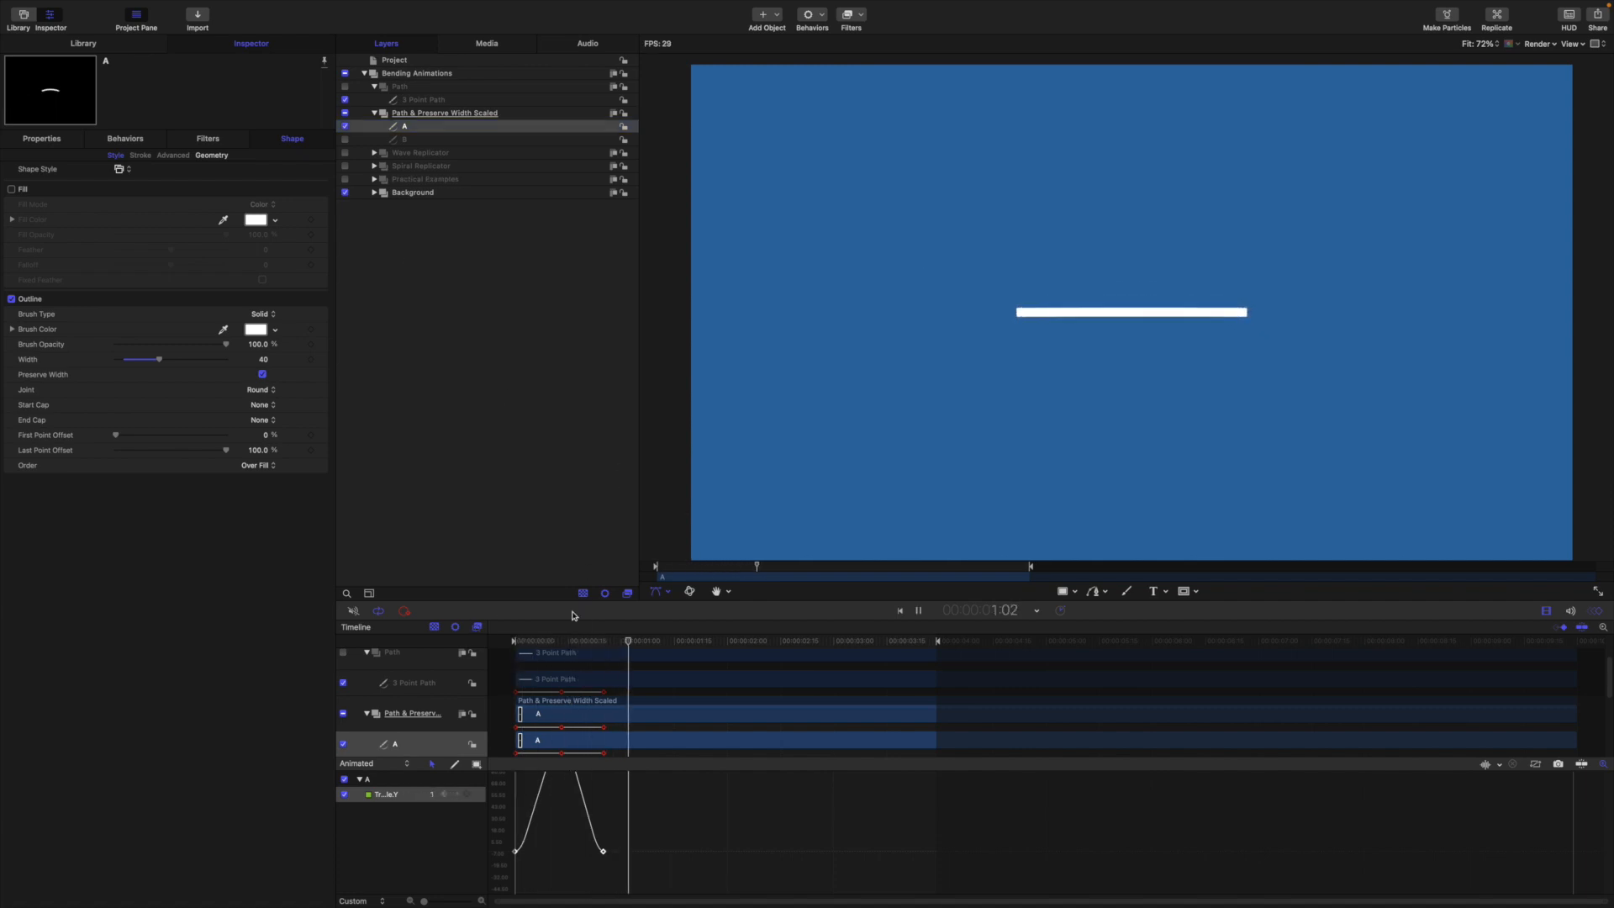
key("space")
left_click_drag(627, 640, 562, 632)
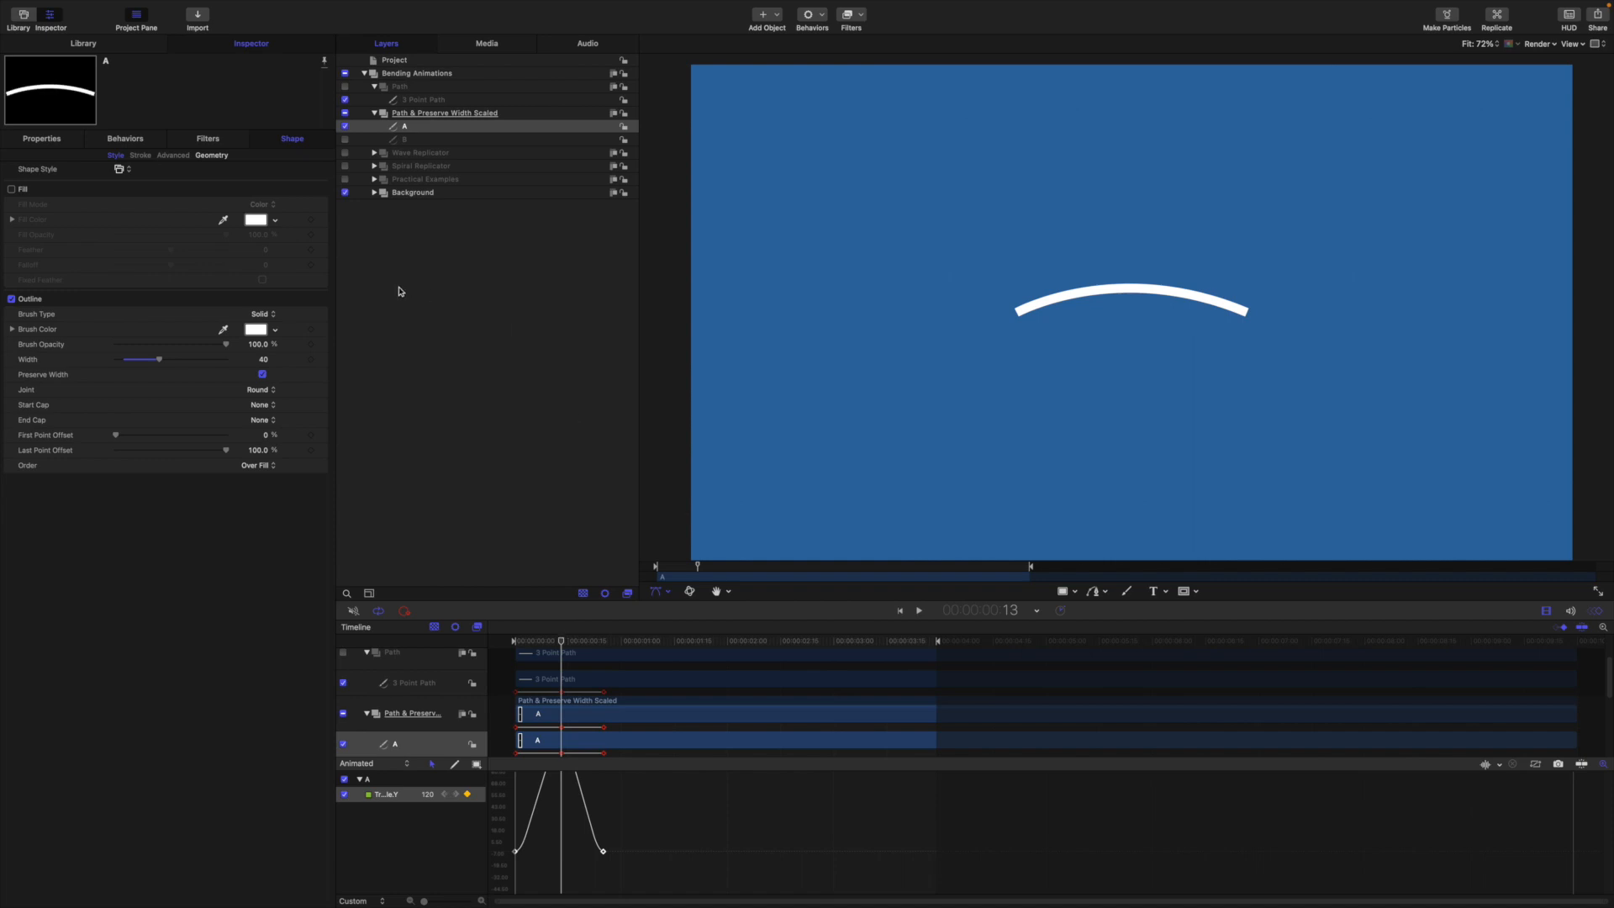
- Set line A's Y scale keyframe at frame 0 to 120%
left_click(55, 138)
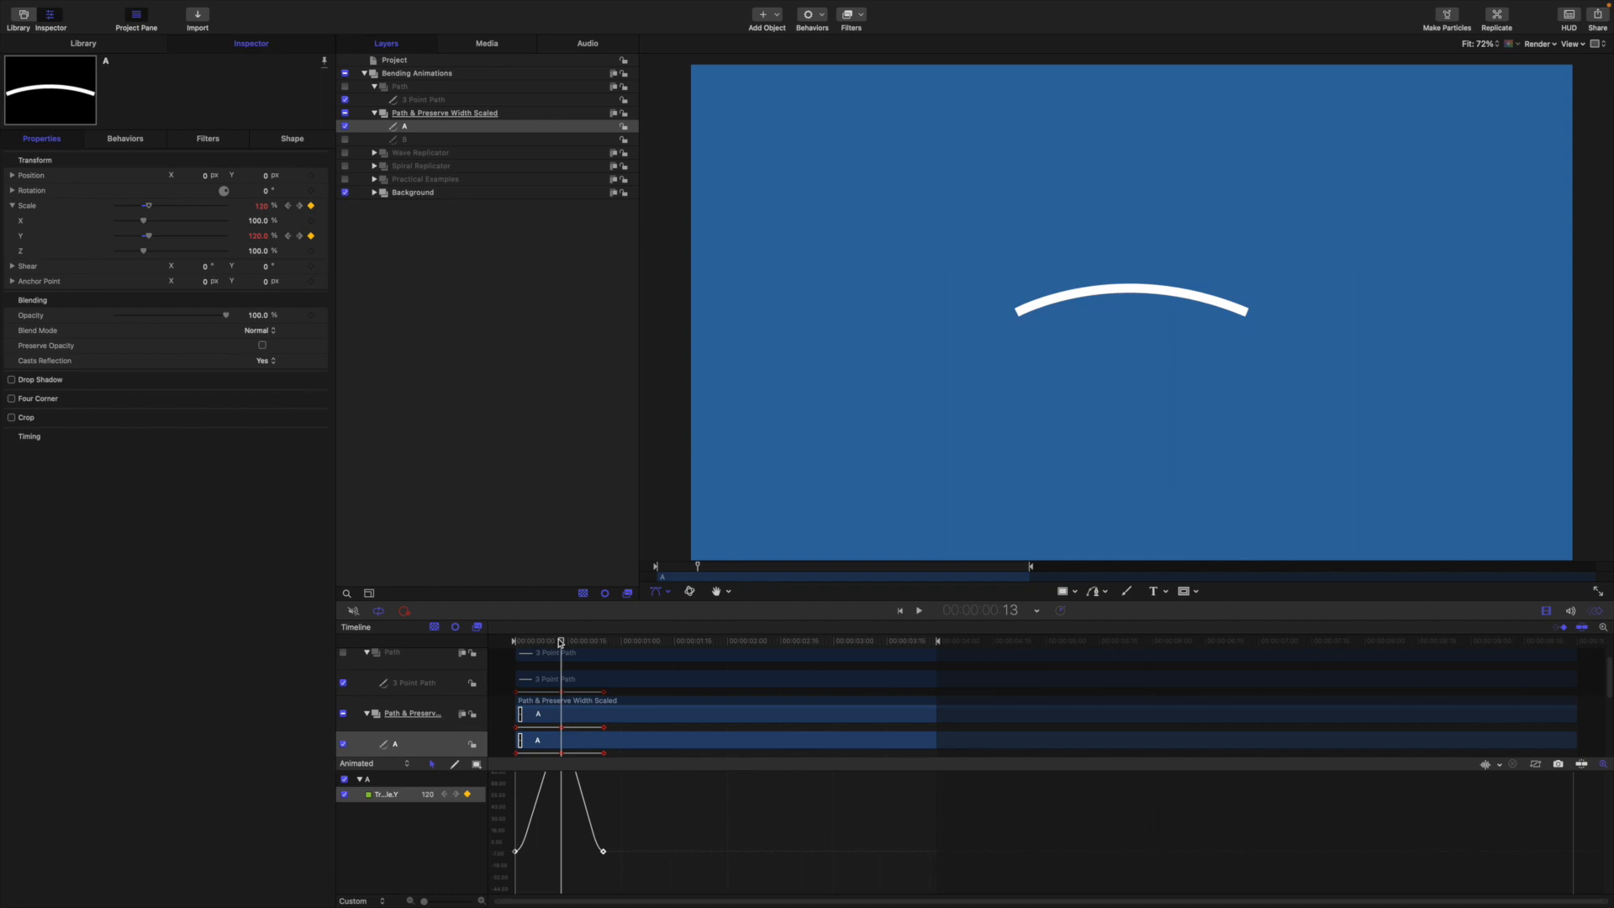
left_click_drag(560, 642, 496, 634)
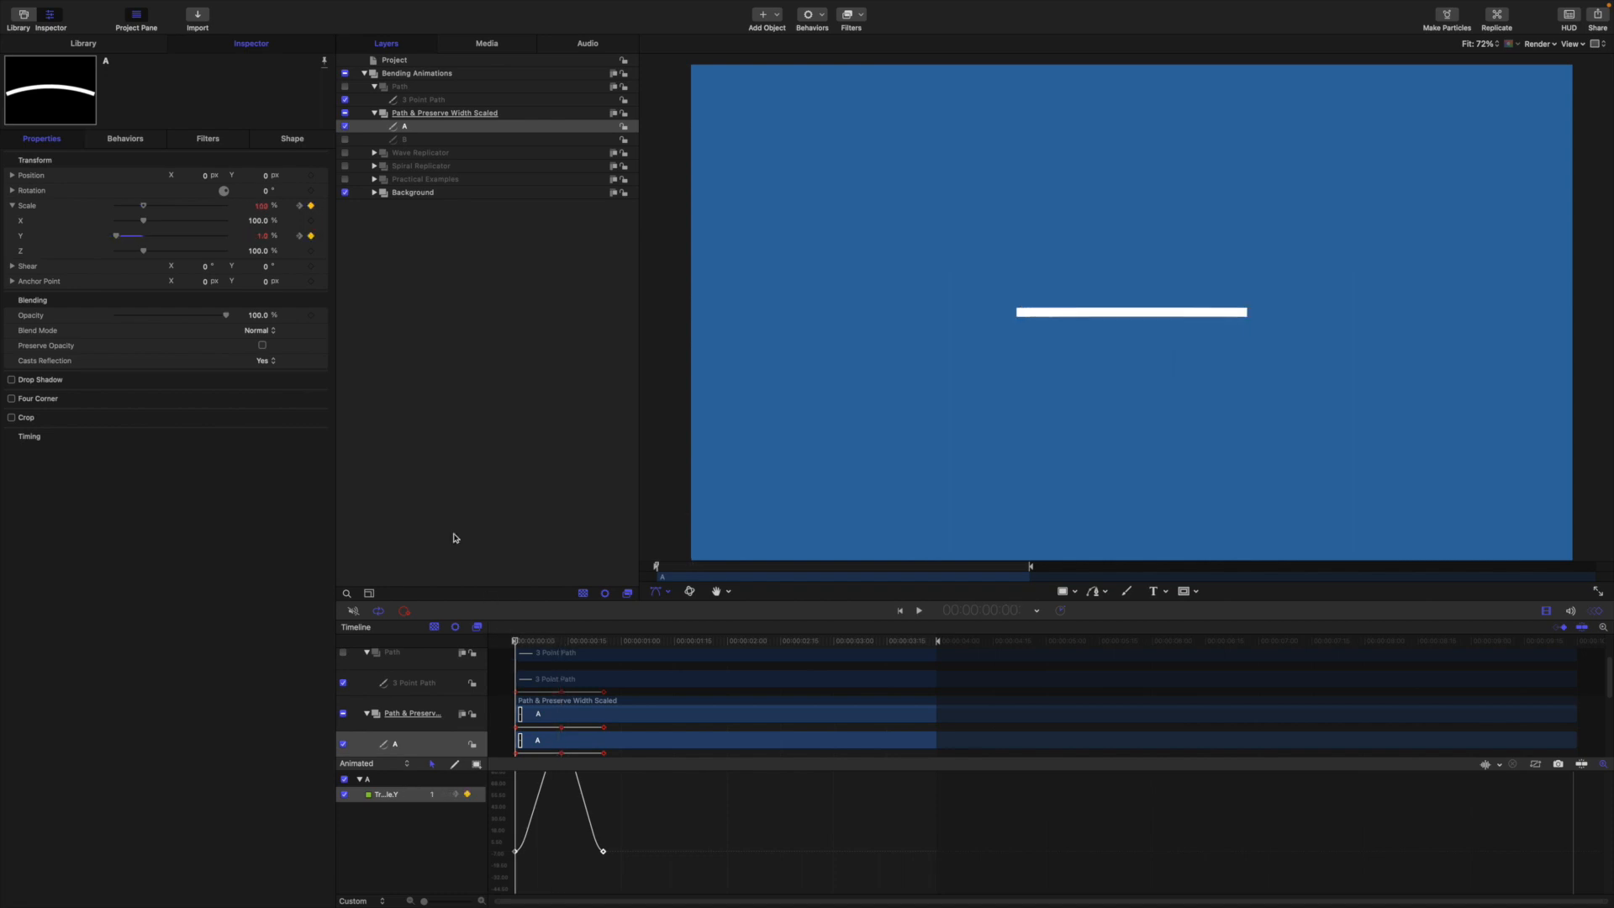
left_click(266, 237)
type("120")
key("Return")
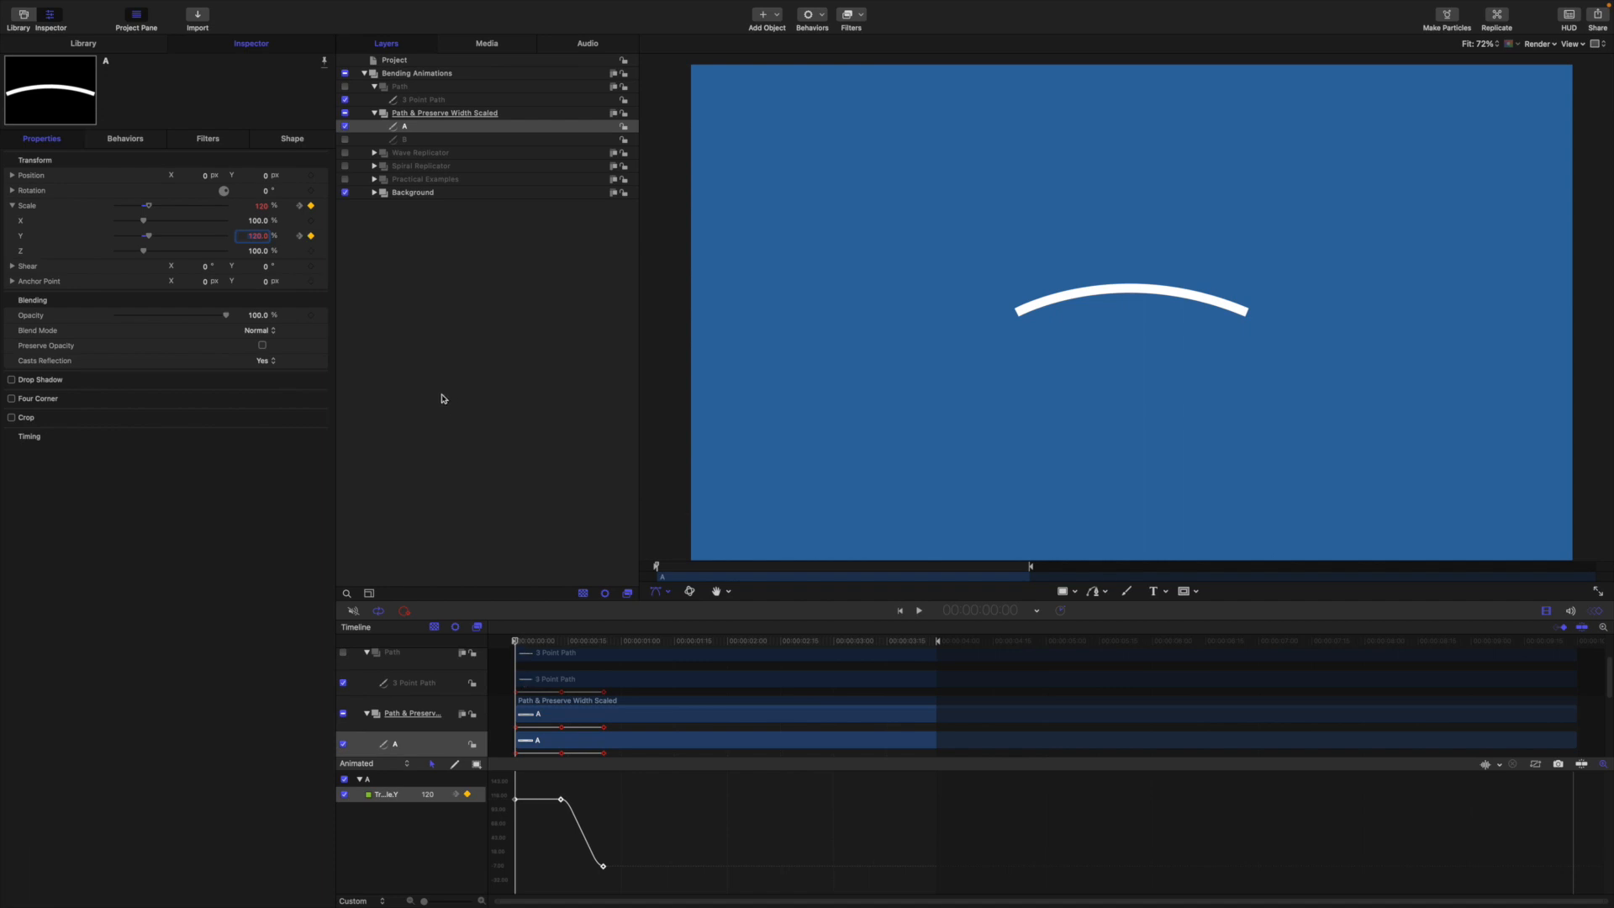
- Set line A's Y scale keyframes to -80% on frame 13 and 120% on frame 25
left_click(300, 235)
double_click(260, 237)
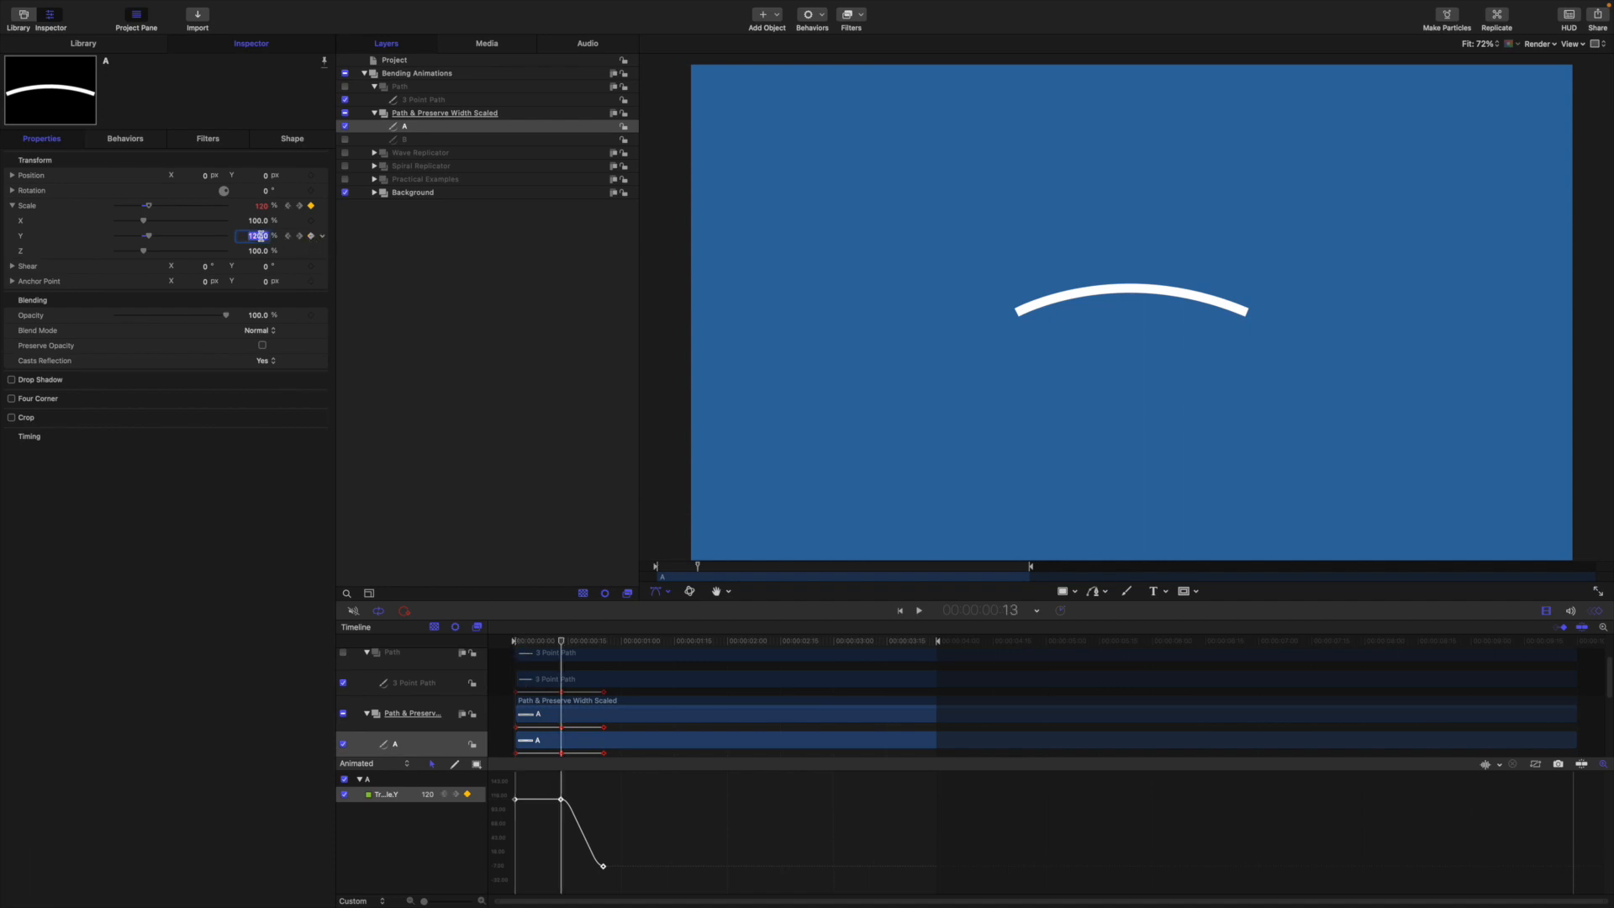
key("BackSpace")
type("-80")
key("Return")
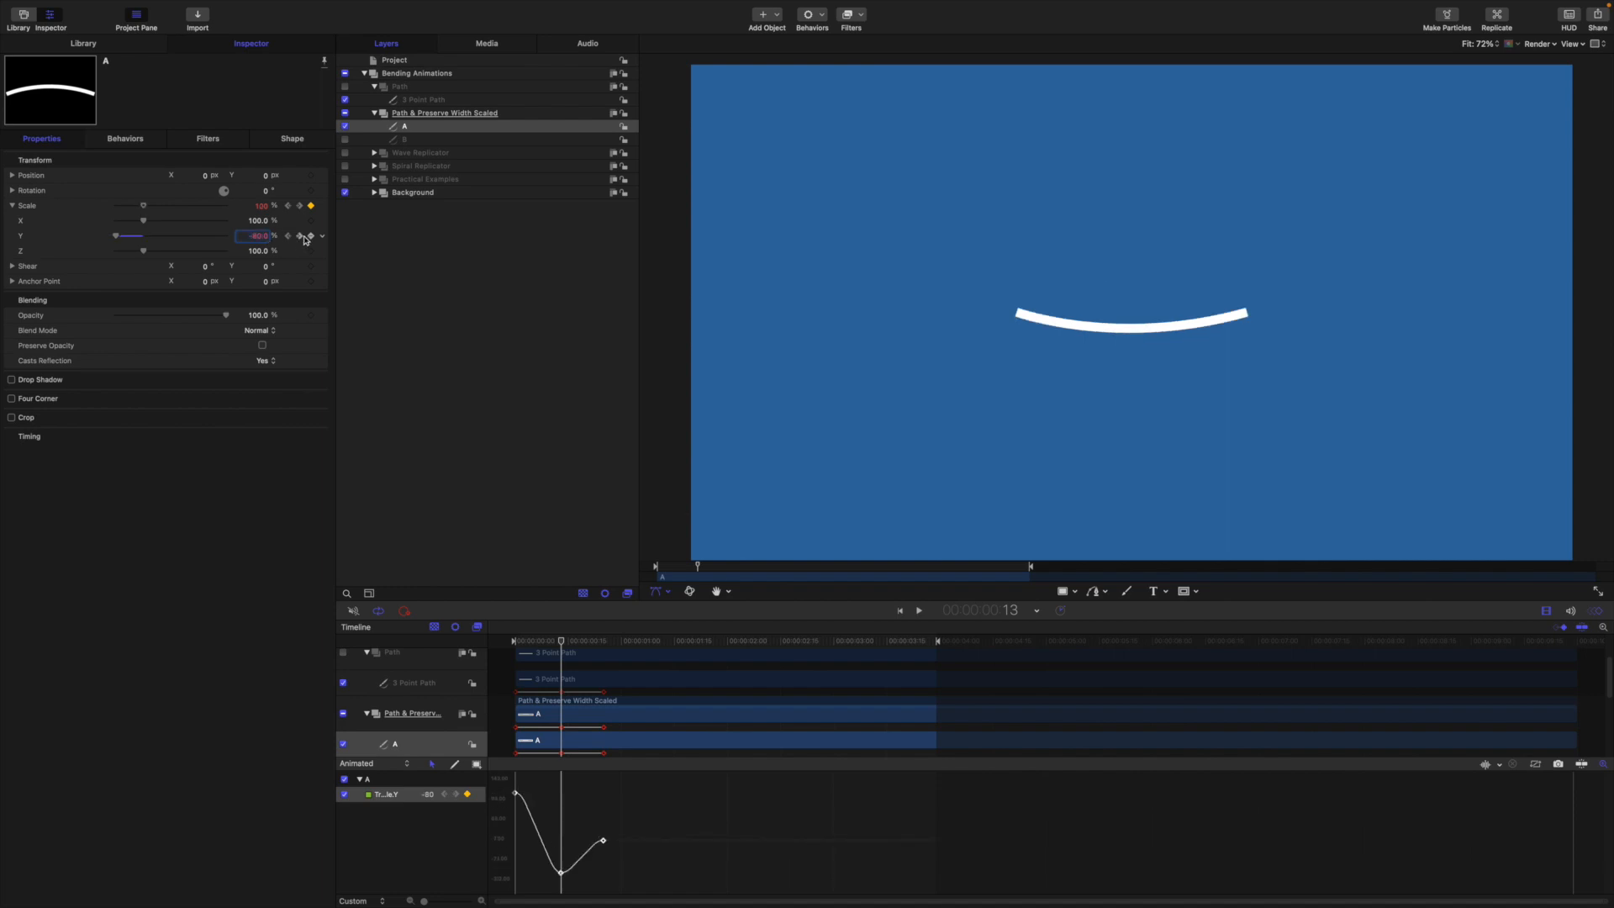
left_click(300, 235)
double_click(263, 236)
type("120")
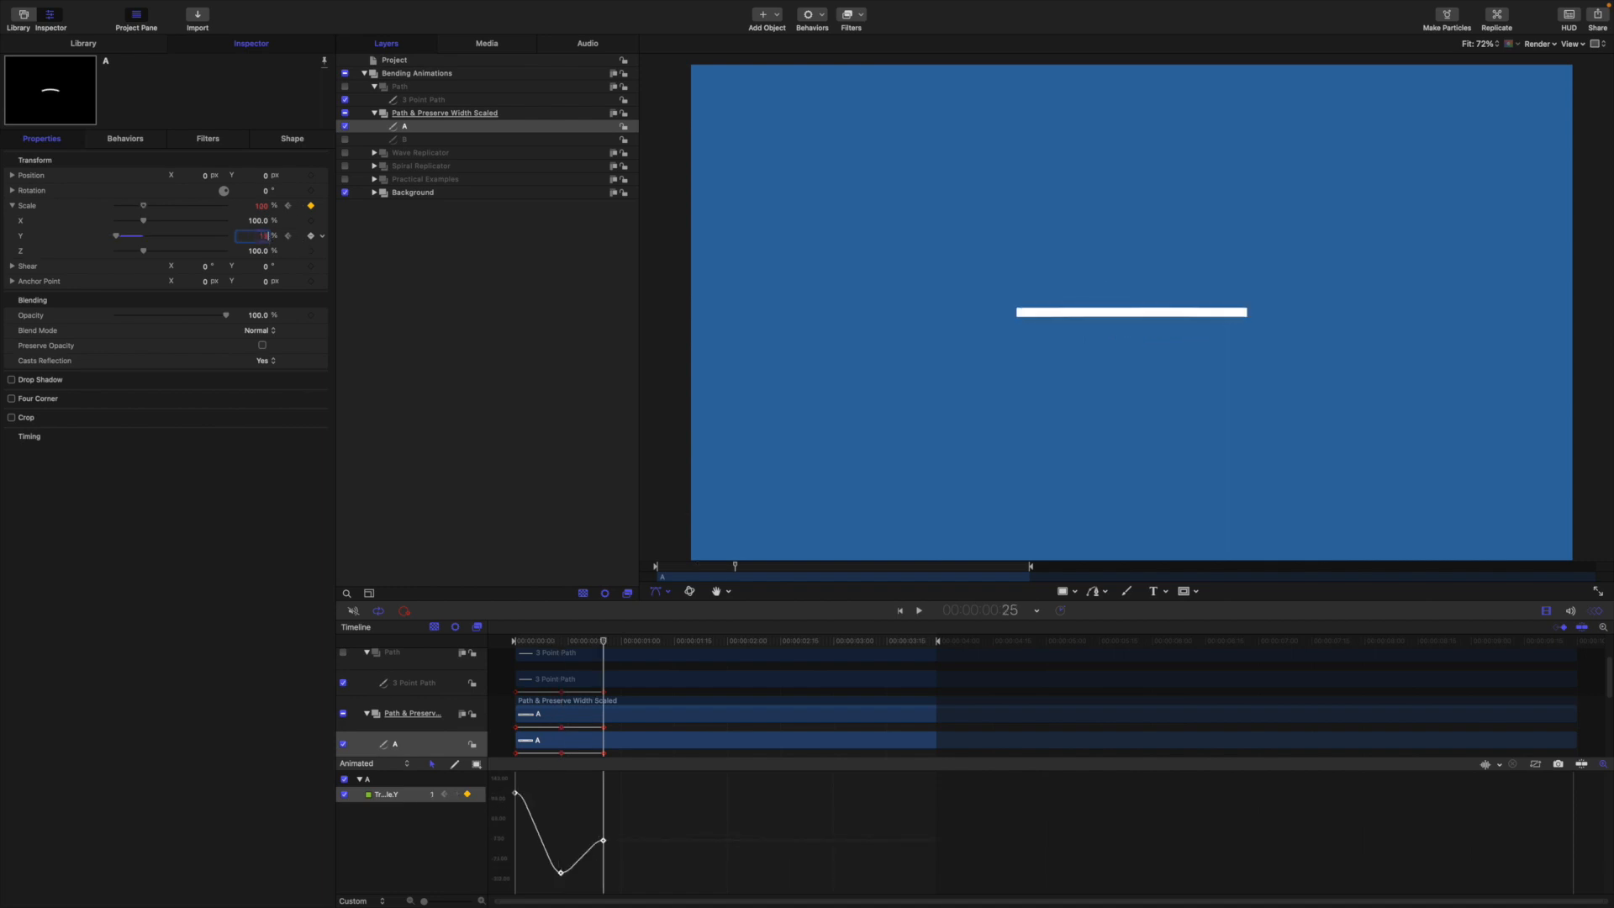
key("Return")
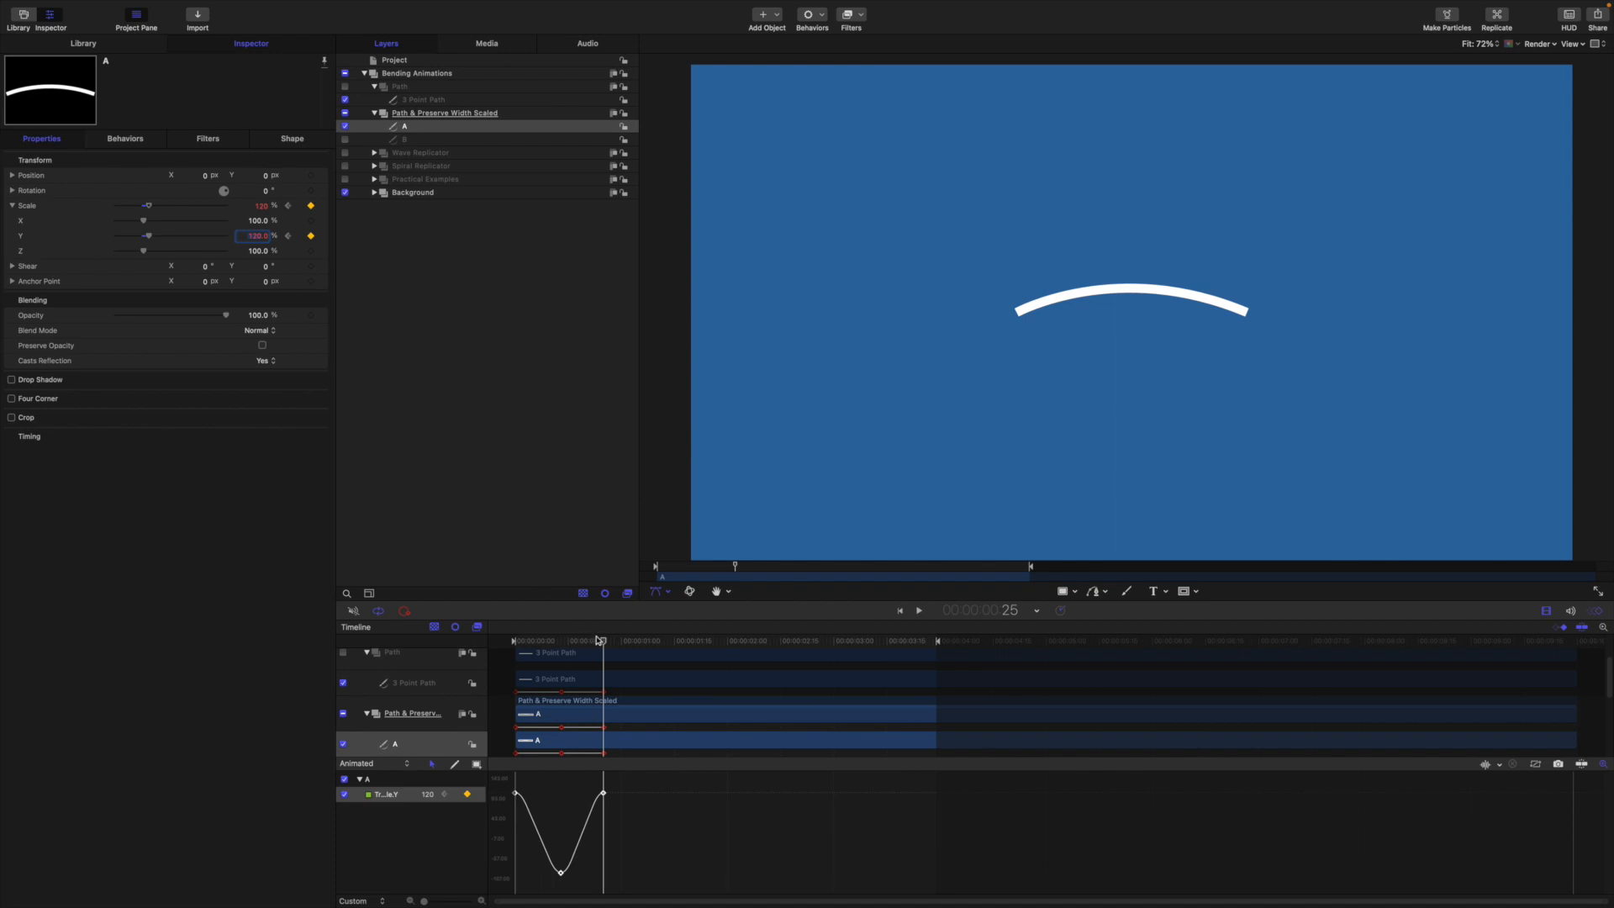
- Play line A's animation from the start to review the bend from up to down and back
left_click(526, 641)
key("space")
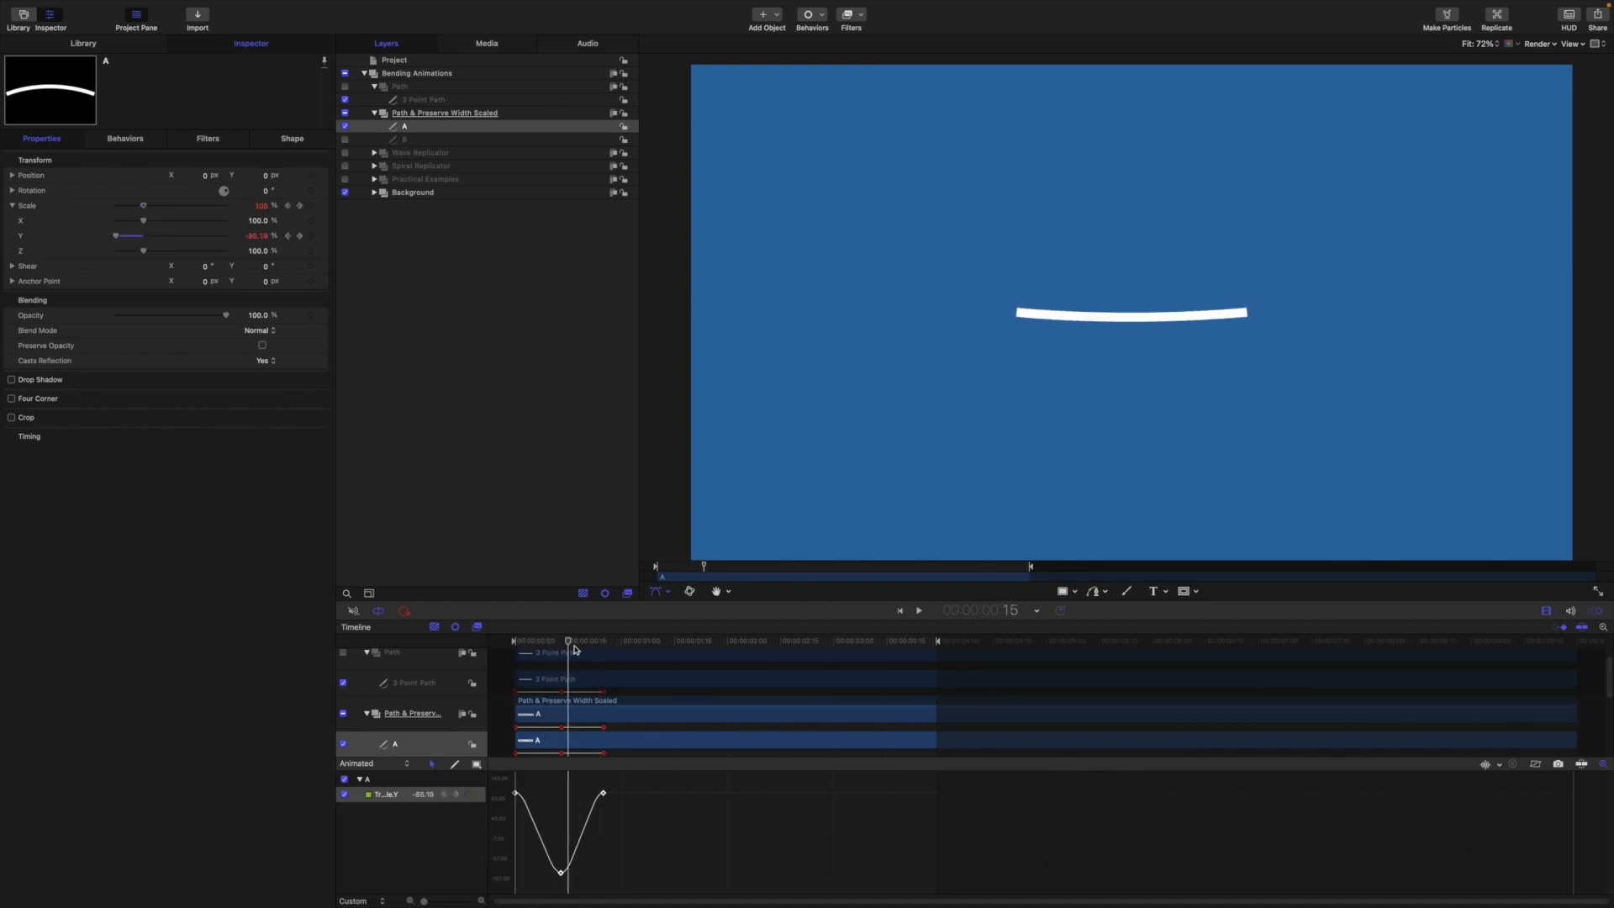
key("space")
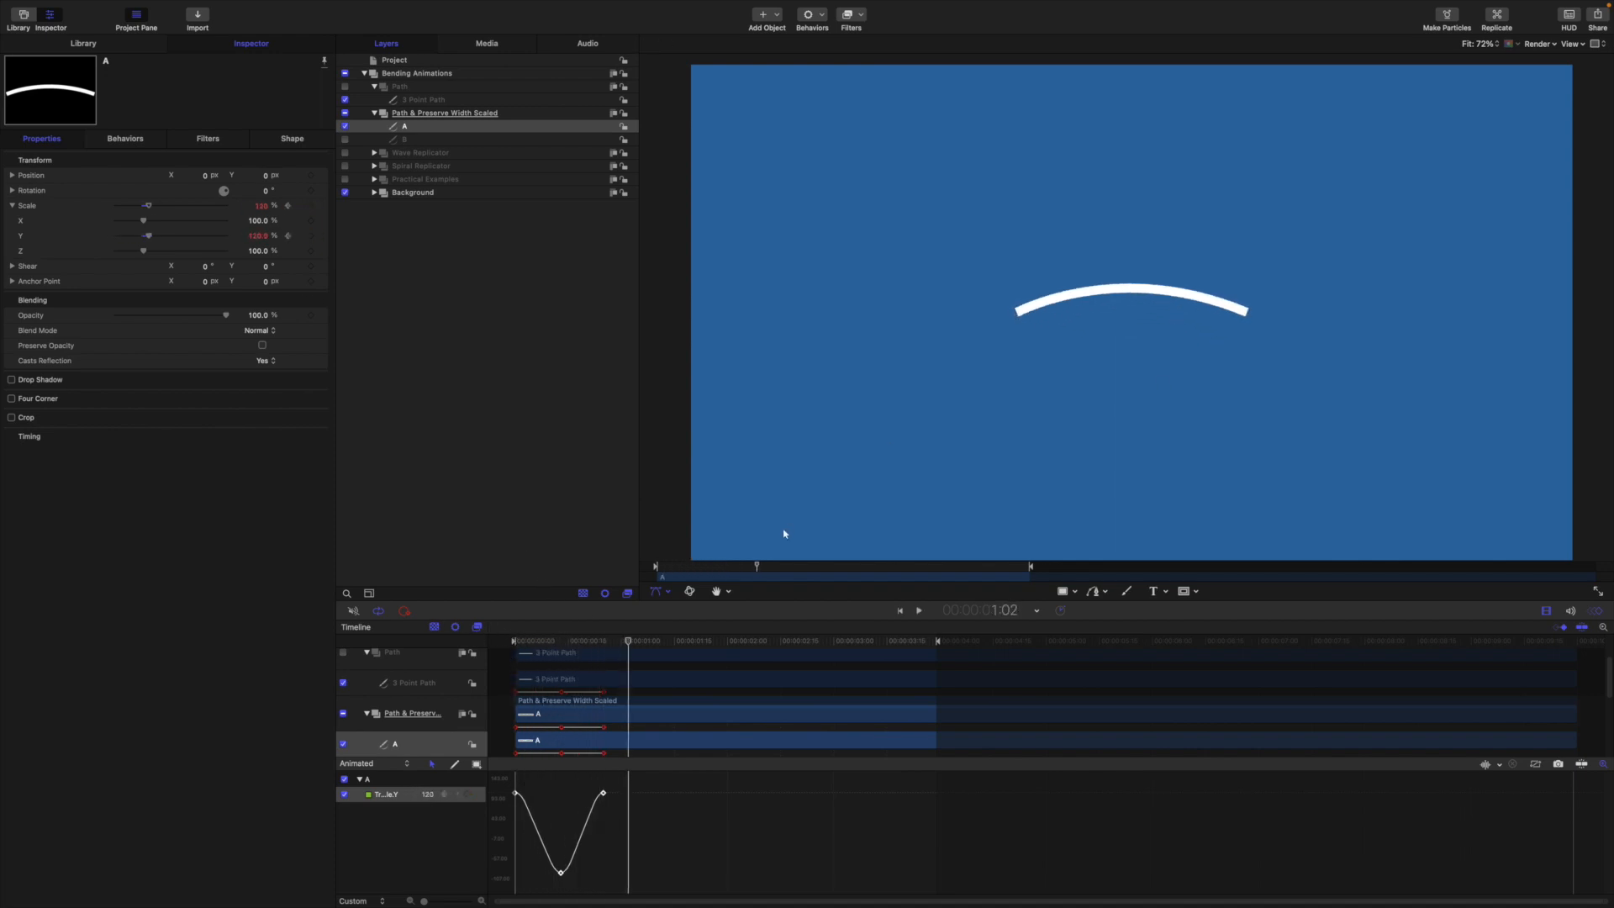
left_click_drag(628, 642, 462, 635)
key("space")
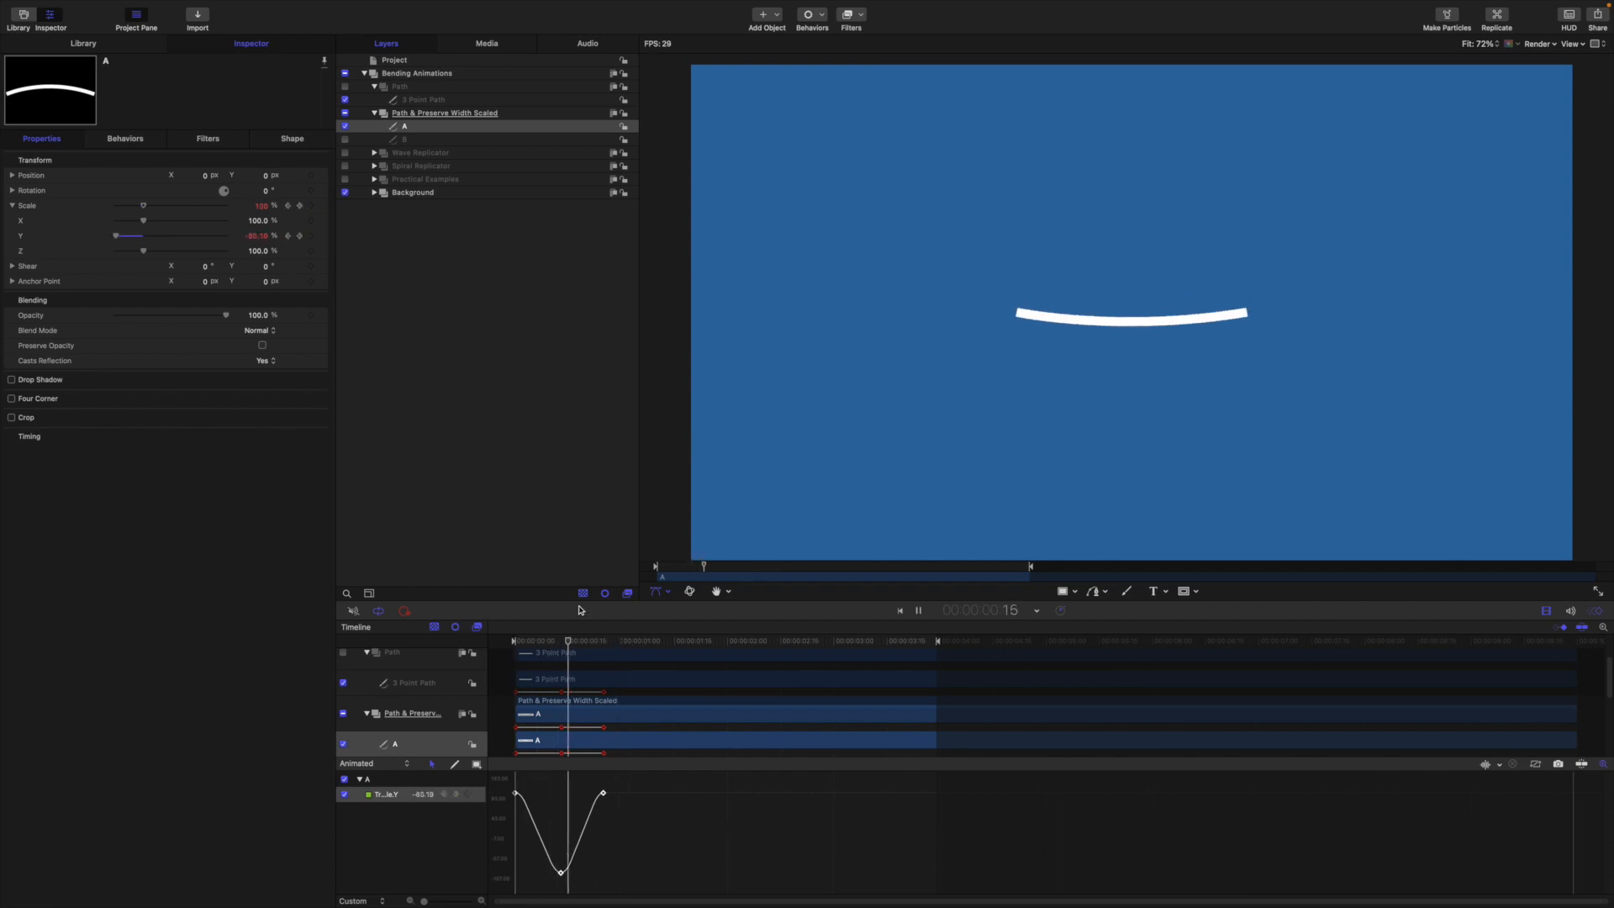
key("space")
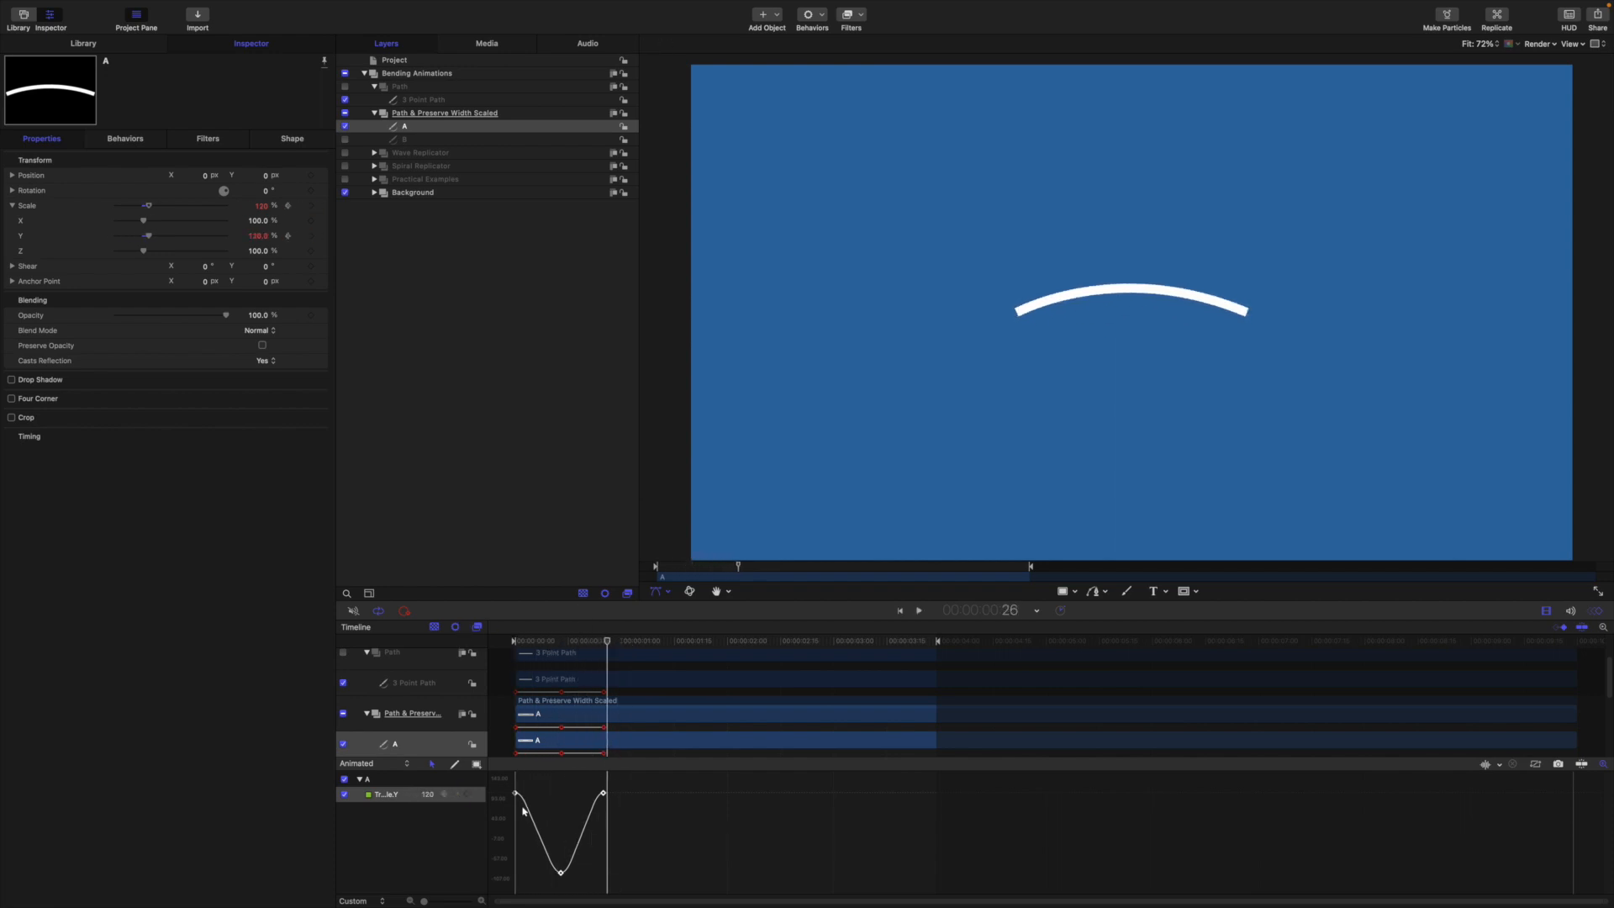
- Set line A's Y scale keyframe on frame 13 to 0%
left_click_drag(608, 640, 562, 640)
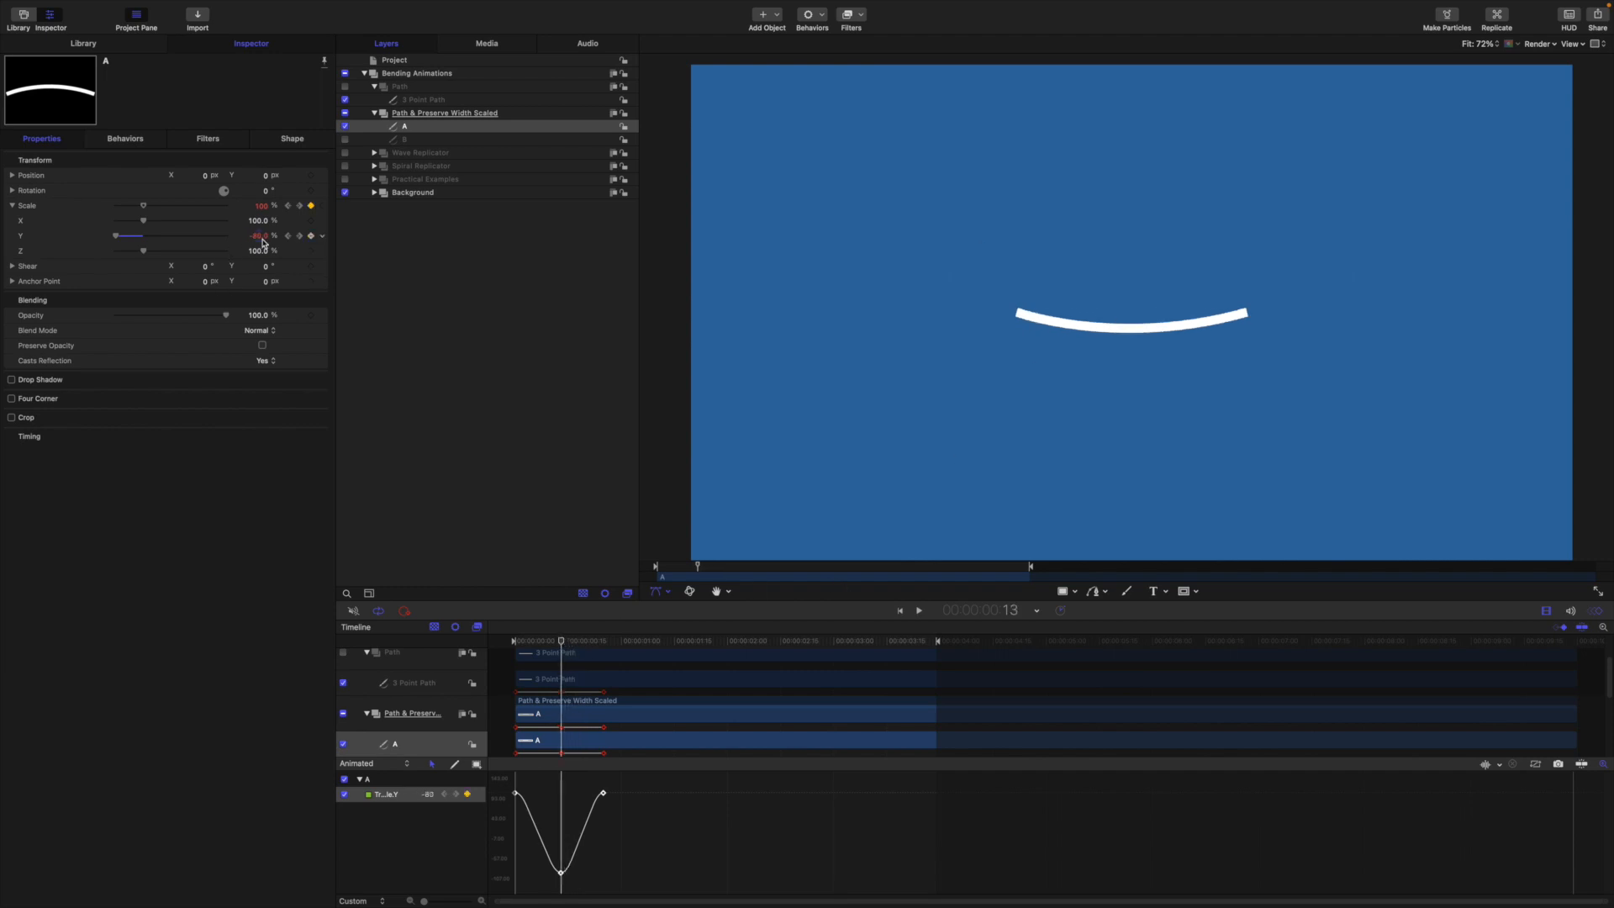
left_click(260, 236)
type("0")
key("Return")
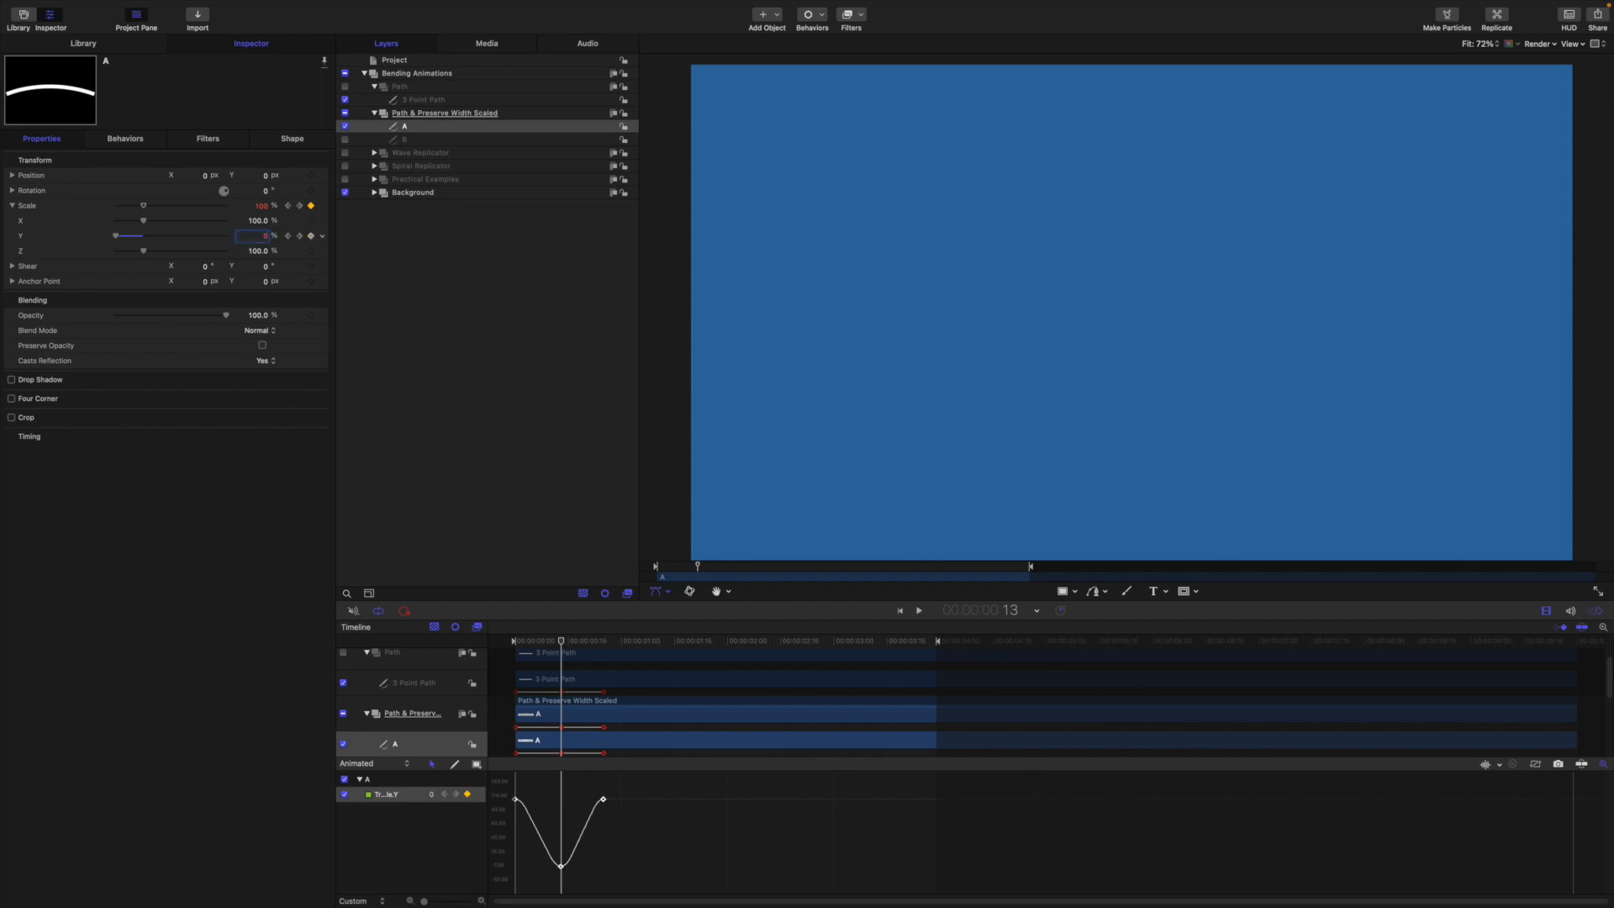
- Set line A's Y scale keyframe on frame 25 to -80%
left_click(288, 236)
left_click(299, 237)
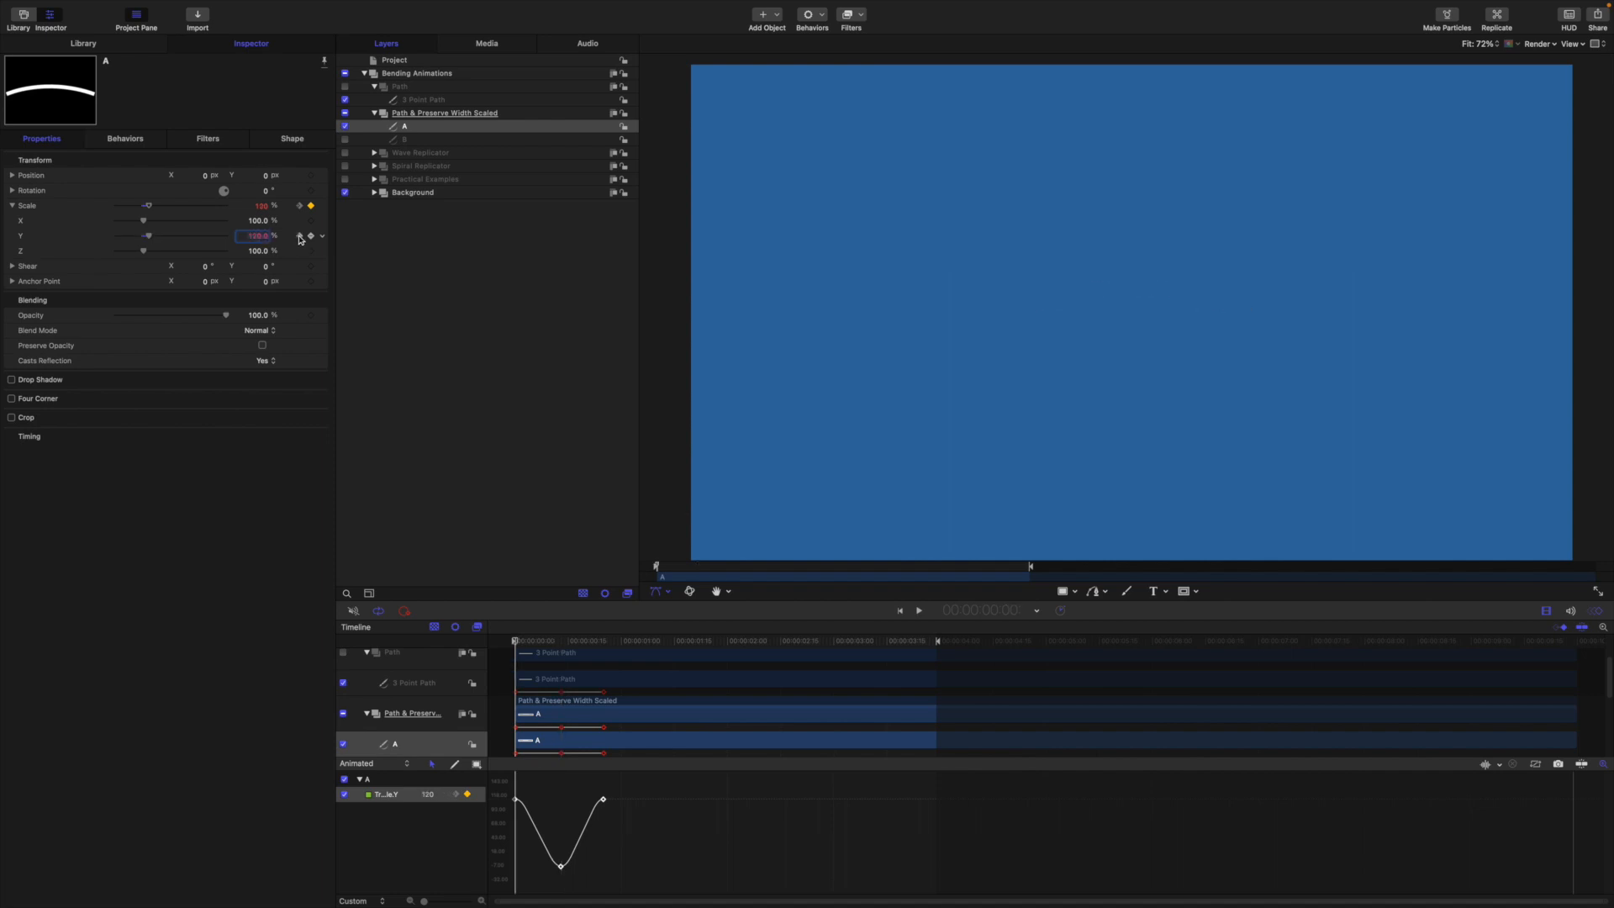
left_click(299, 238)
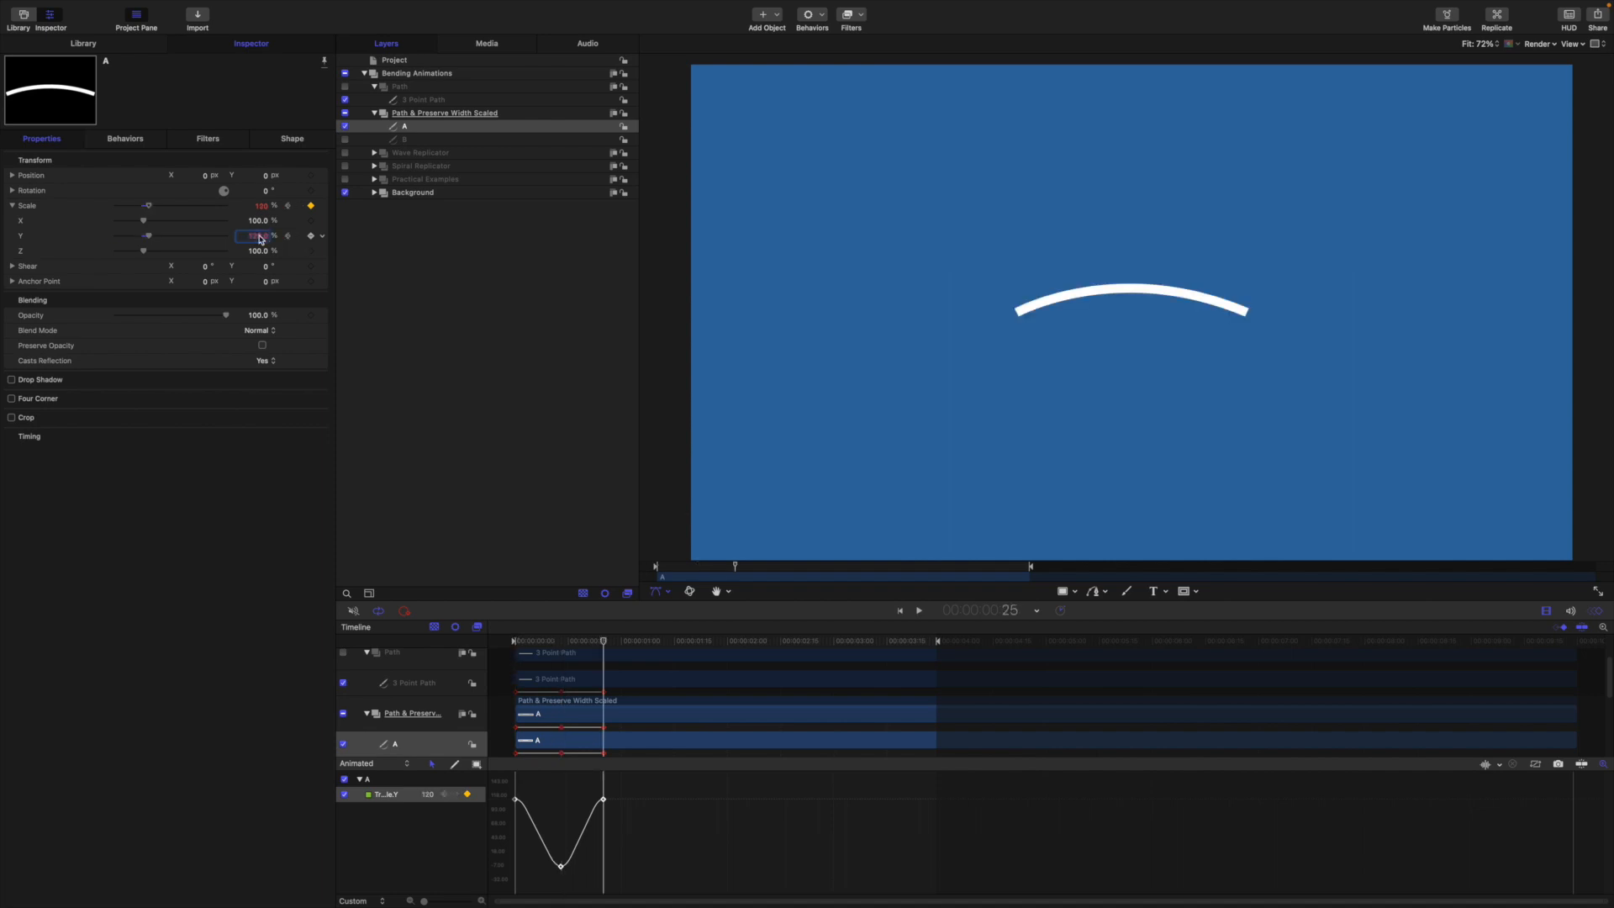
type("80")
key("Return")
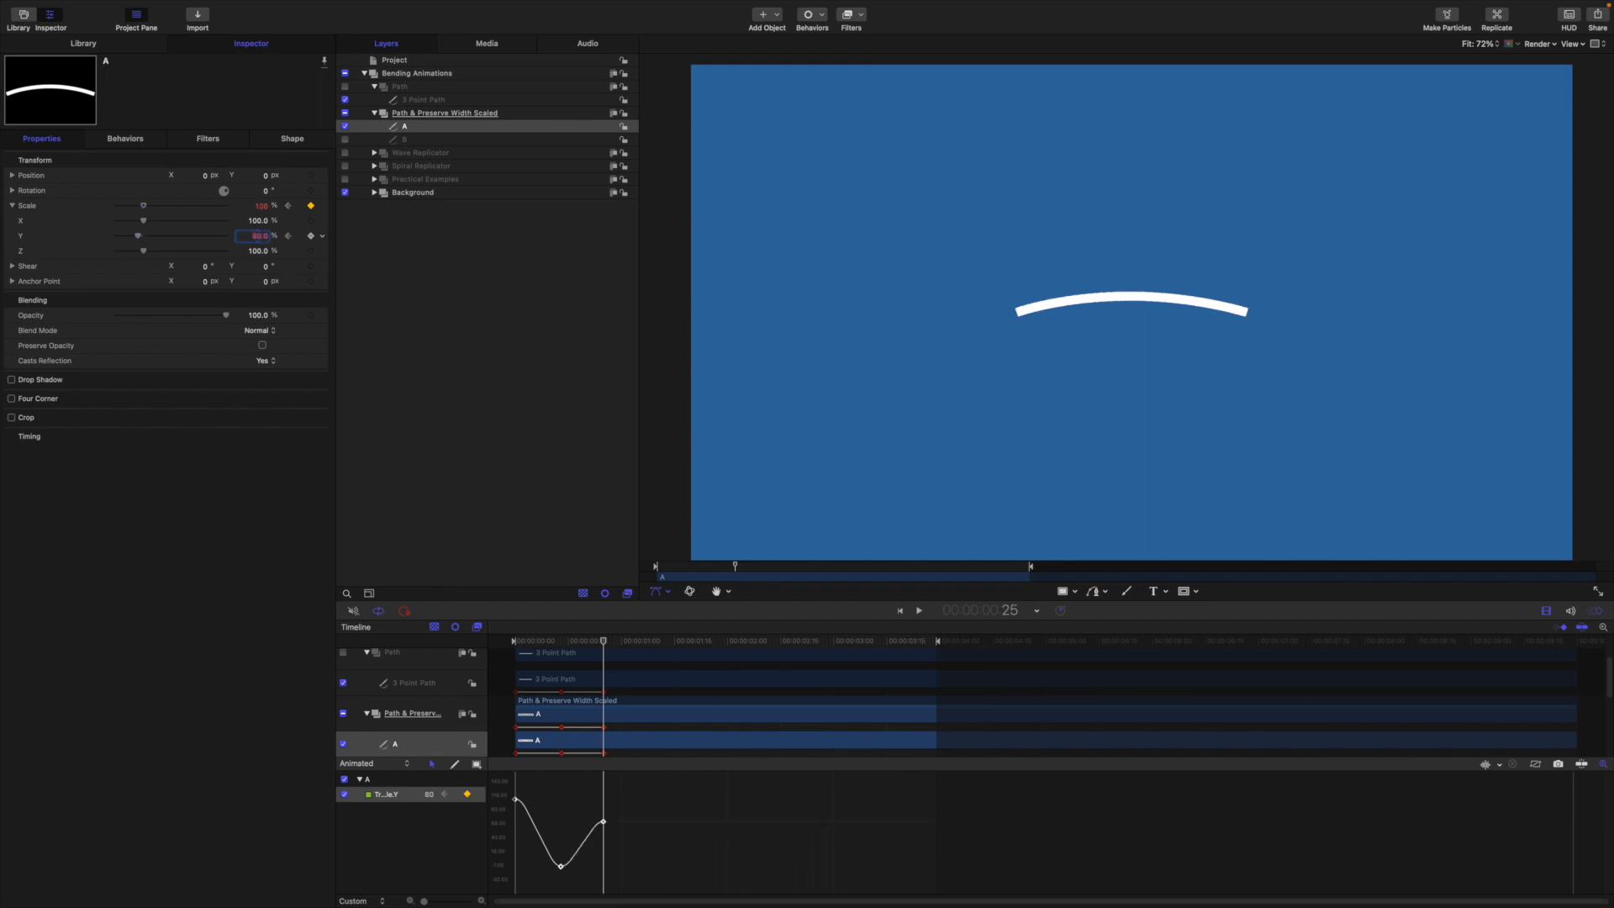
mouse_move(603, 642)
left_mouse_down()
mouse_move(533, 645)
mouse_move(603, 654)
left_mouse_up()
key("Return")
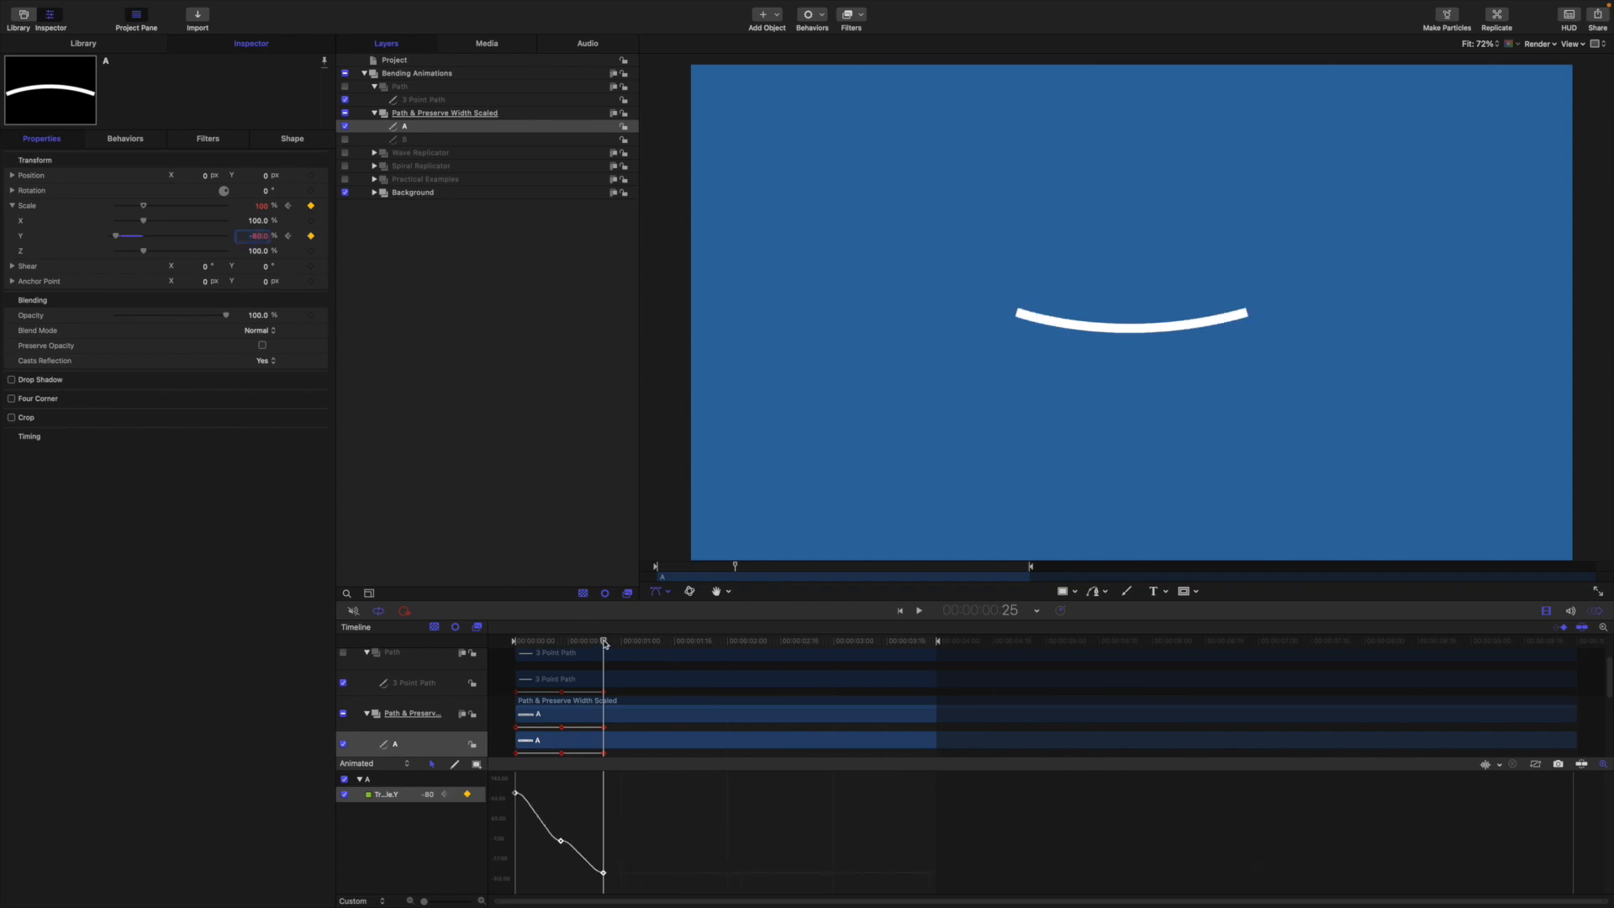
- Scrub and play line A's bend animation around its middle keyframe
mouse_move(600, 644)
left_mouse_down()
mouse_move(510, 648)
mouse_move(611, 646)
left_mouse_up()
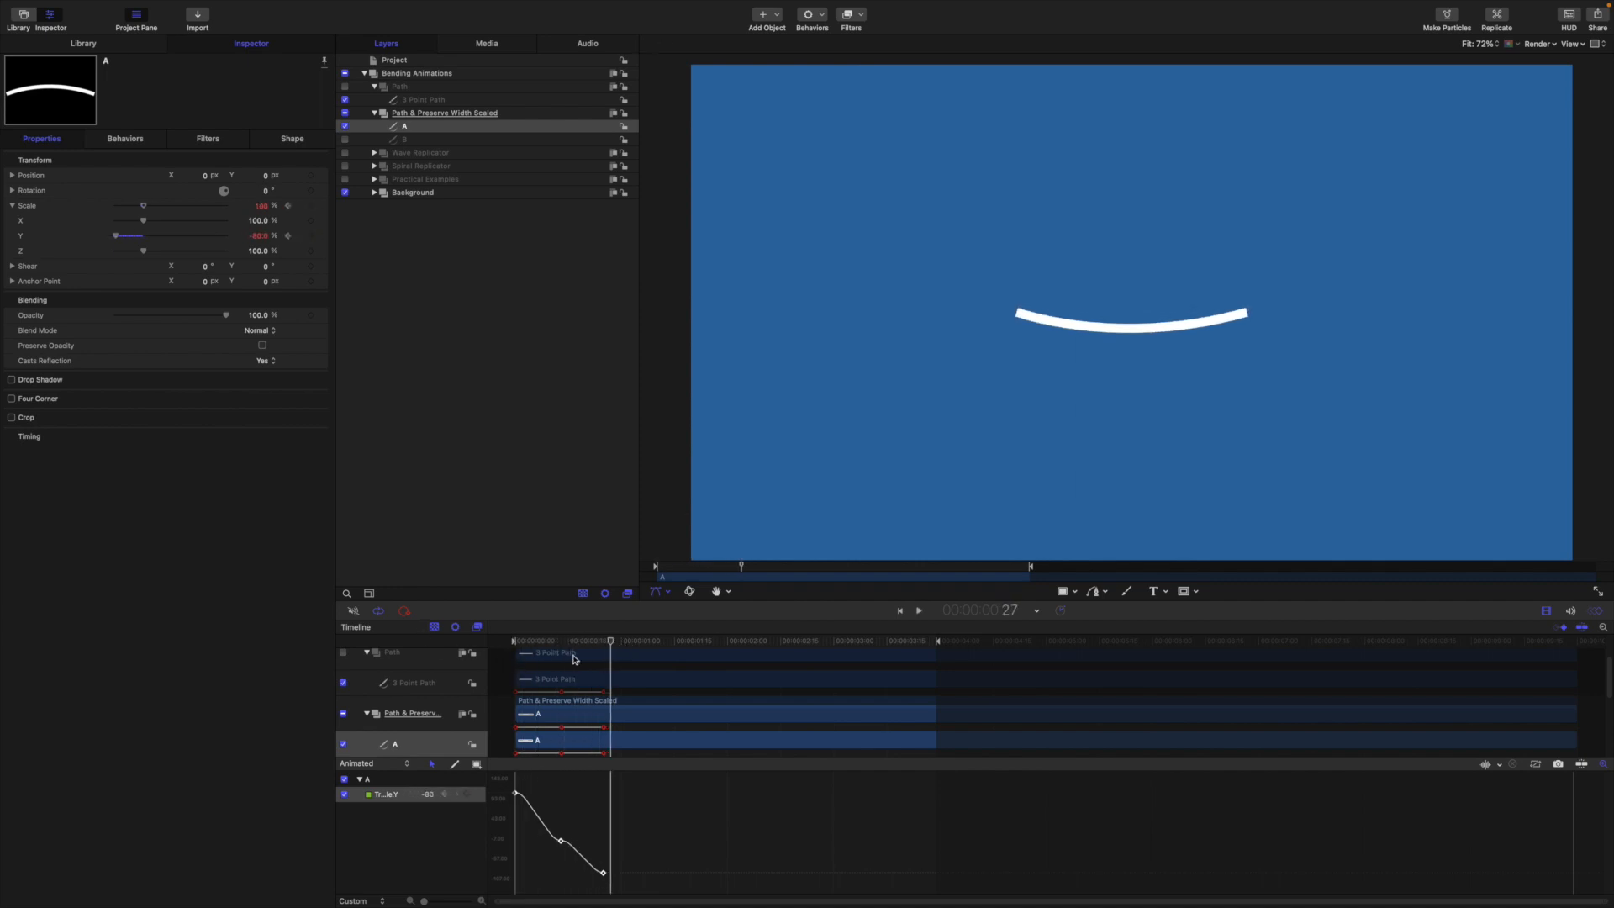
key("space")
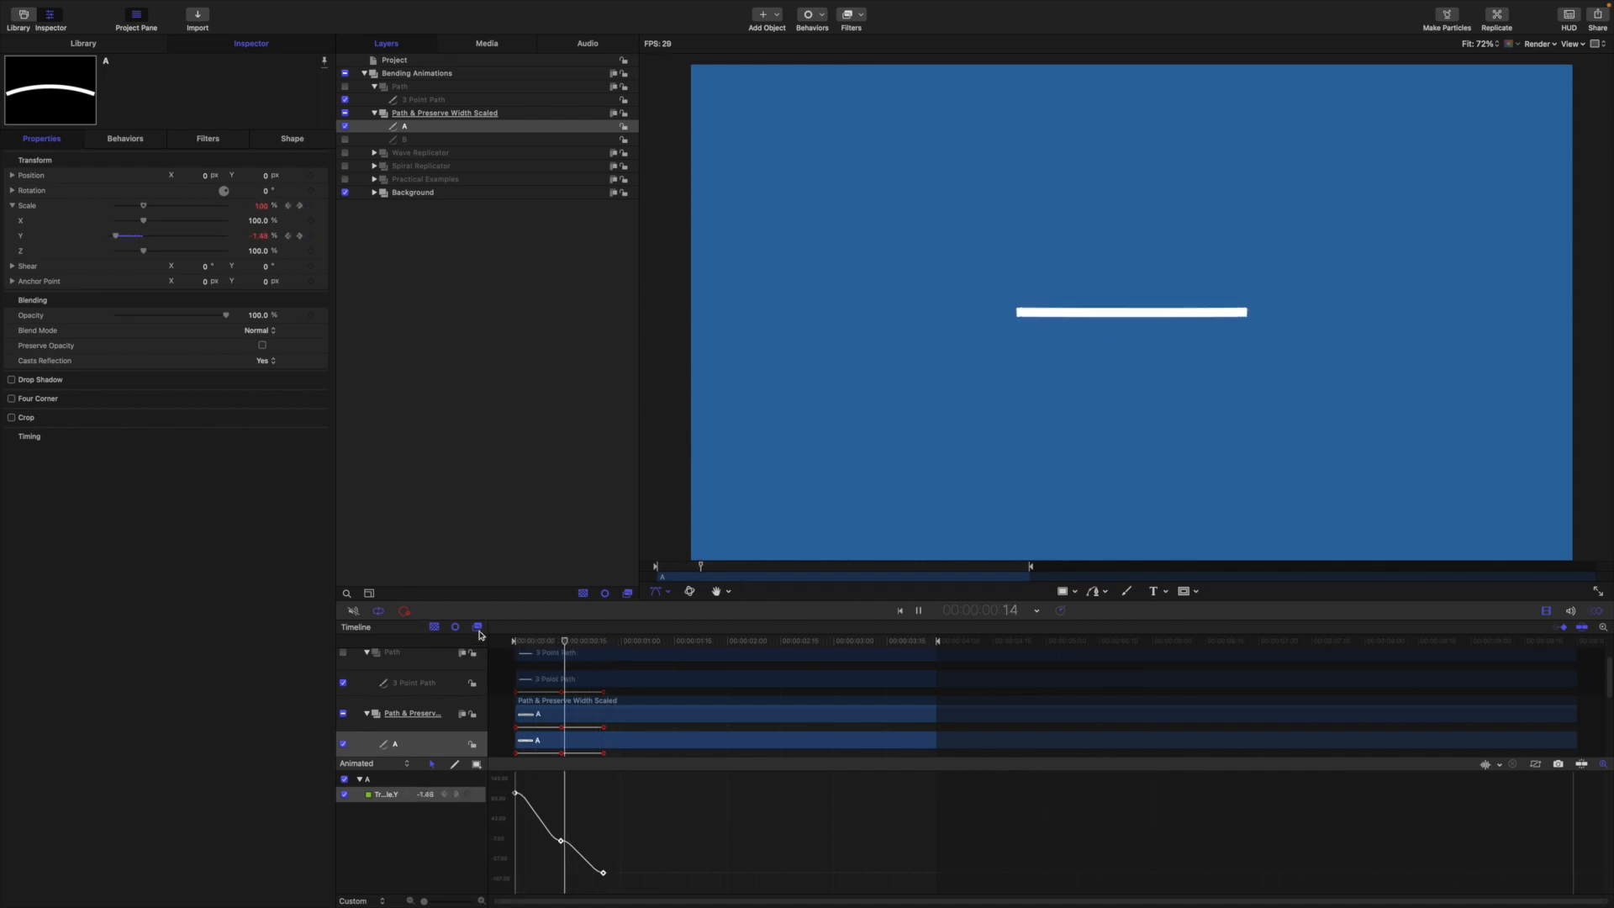
key("space")
- Set line A's Y scale keyframe on frame 13 to 1%
mouse_move(578, 643)
left_mouse_down()
mouse_move(471, 642)
mouse_move(598, 661)
mouse_move(507, 666)
mouse_move(563, 644)
left_mouse_up()
left_click(267, 239)
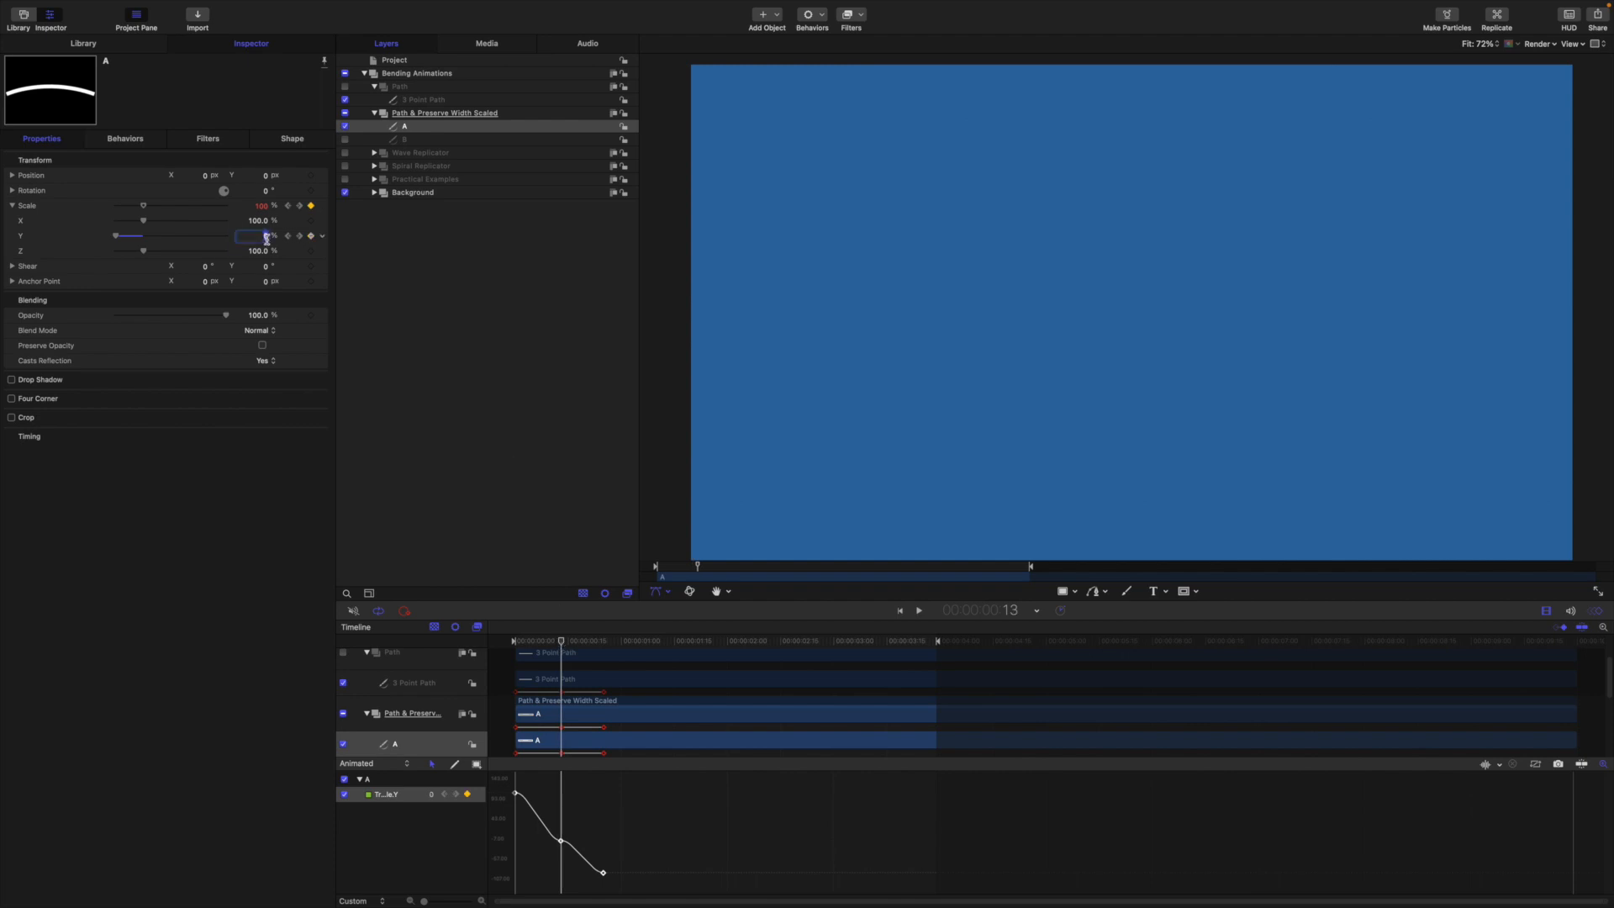
type("1")
key("Return")
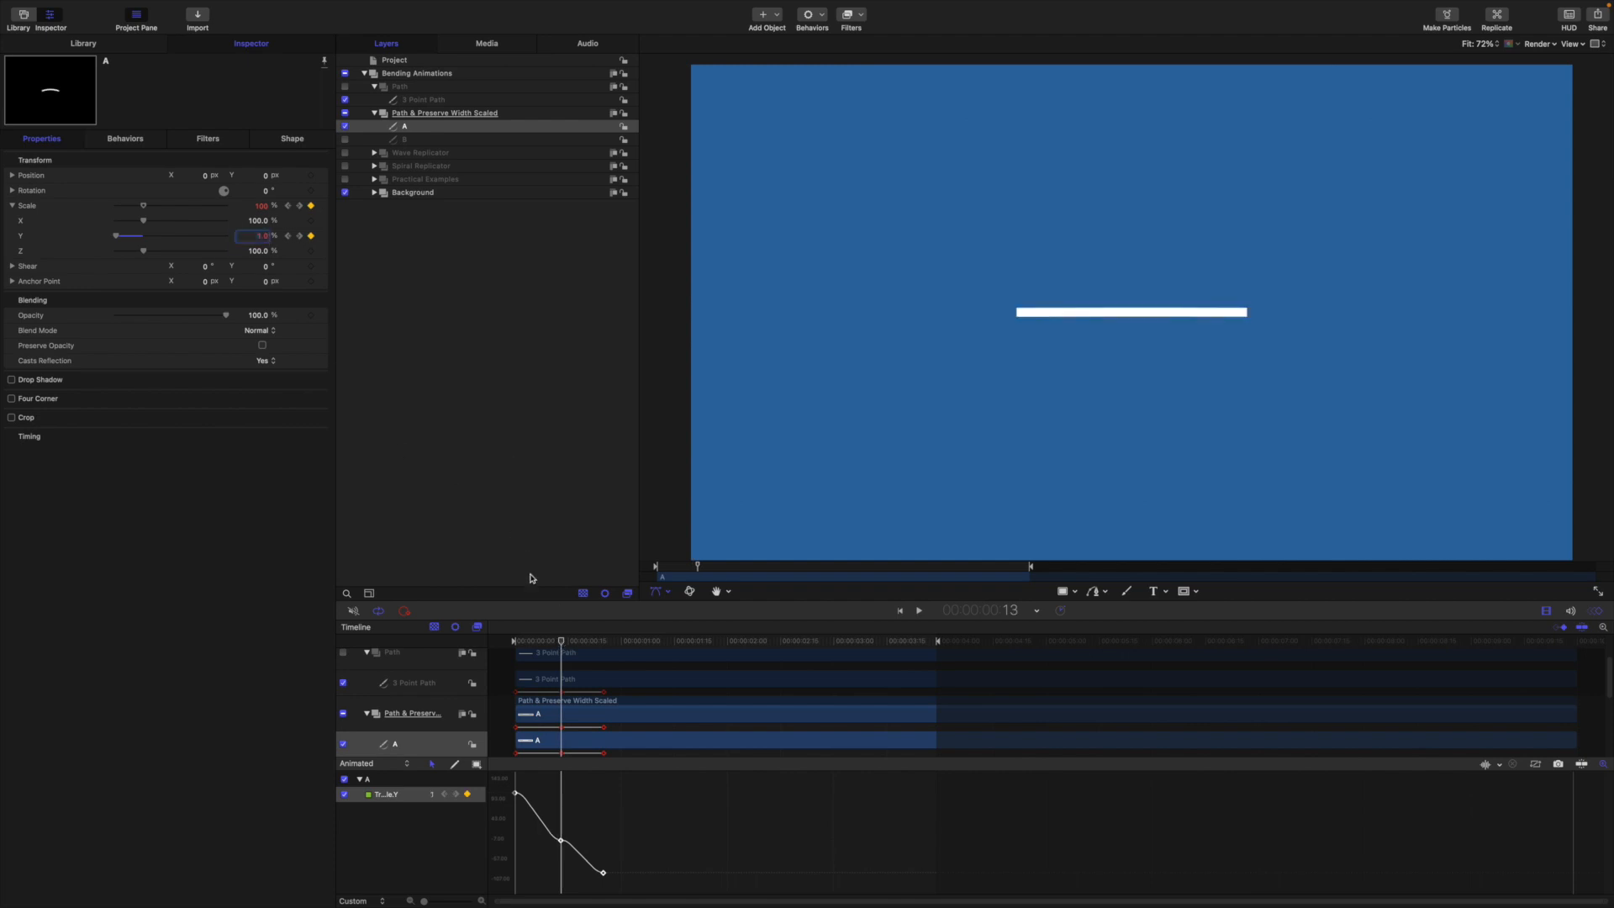
- Play line A's bend animation from the first frame, and return to its middle keyframe on frame 13
left_click_drag(562, 643, 516, 643)
key("space")
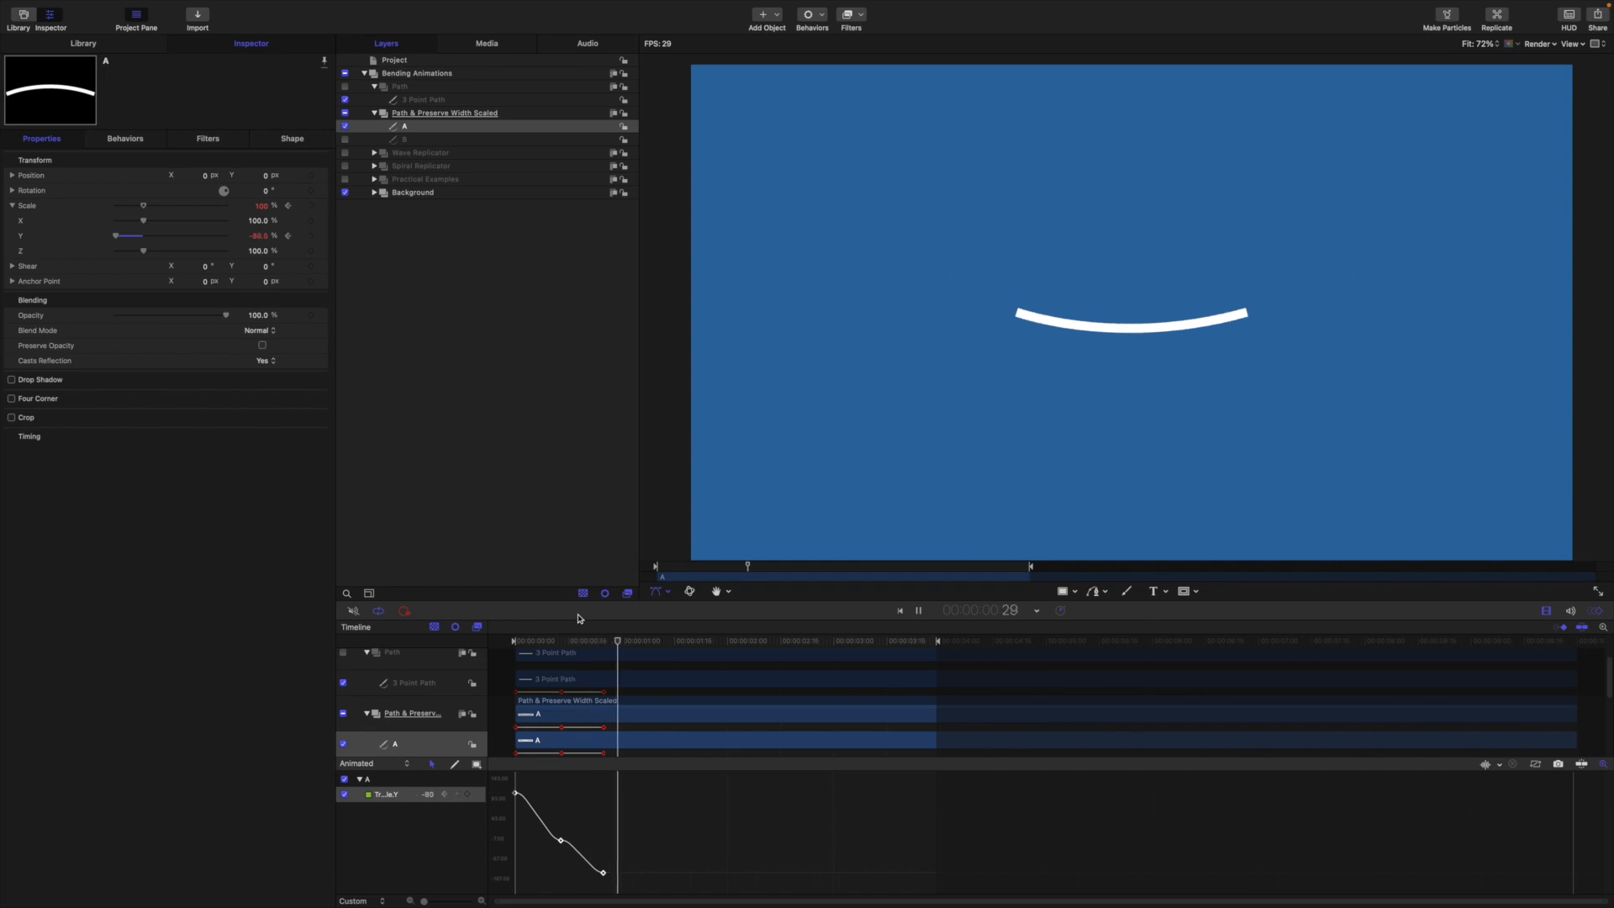
key("space")
left_click_drag(654, 644, 561, 641)
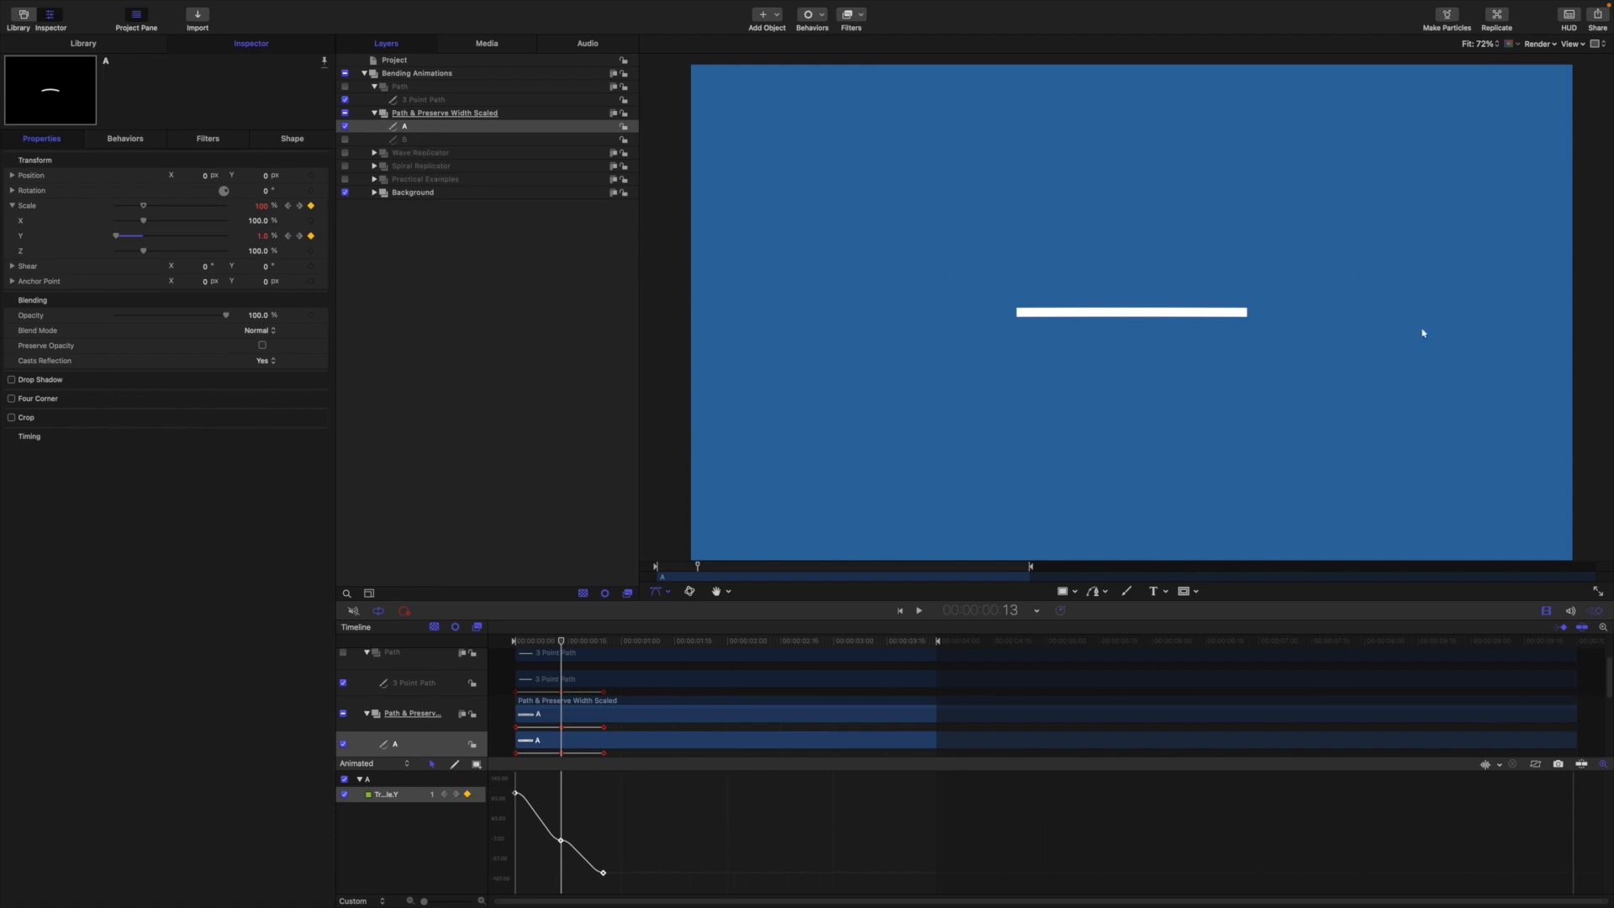
left_click(344, 180)
left_click(345, 179)
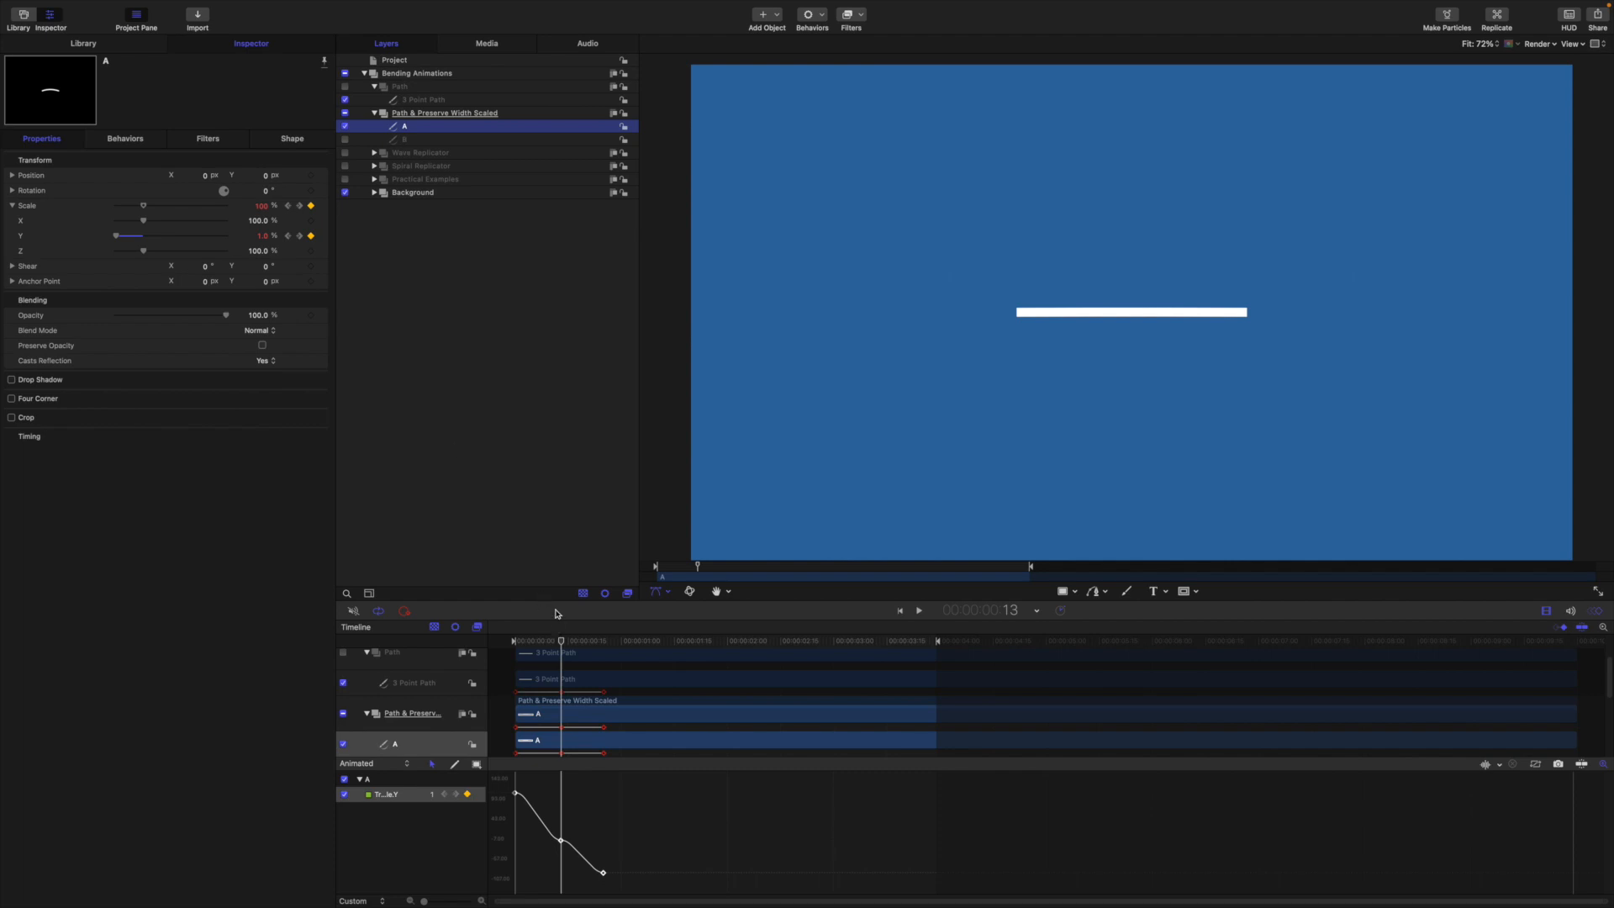
- Hide line A, make line B visible and selected, and show the canvas overlays
left_click(405, 140)
left_click(345, 126)
left_click(344, 140)
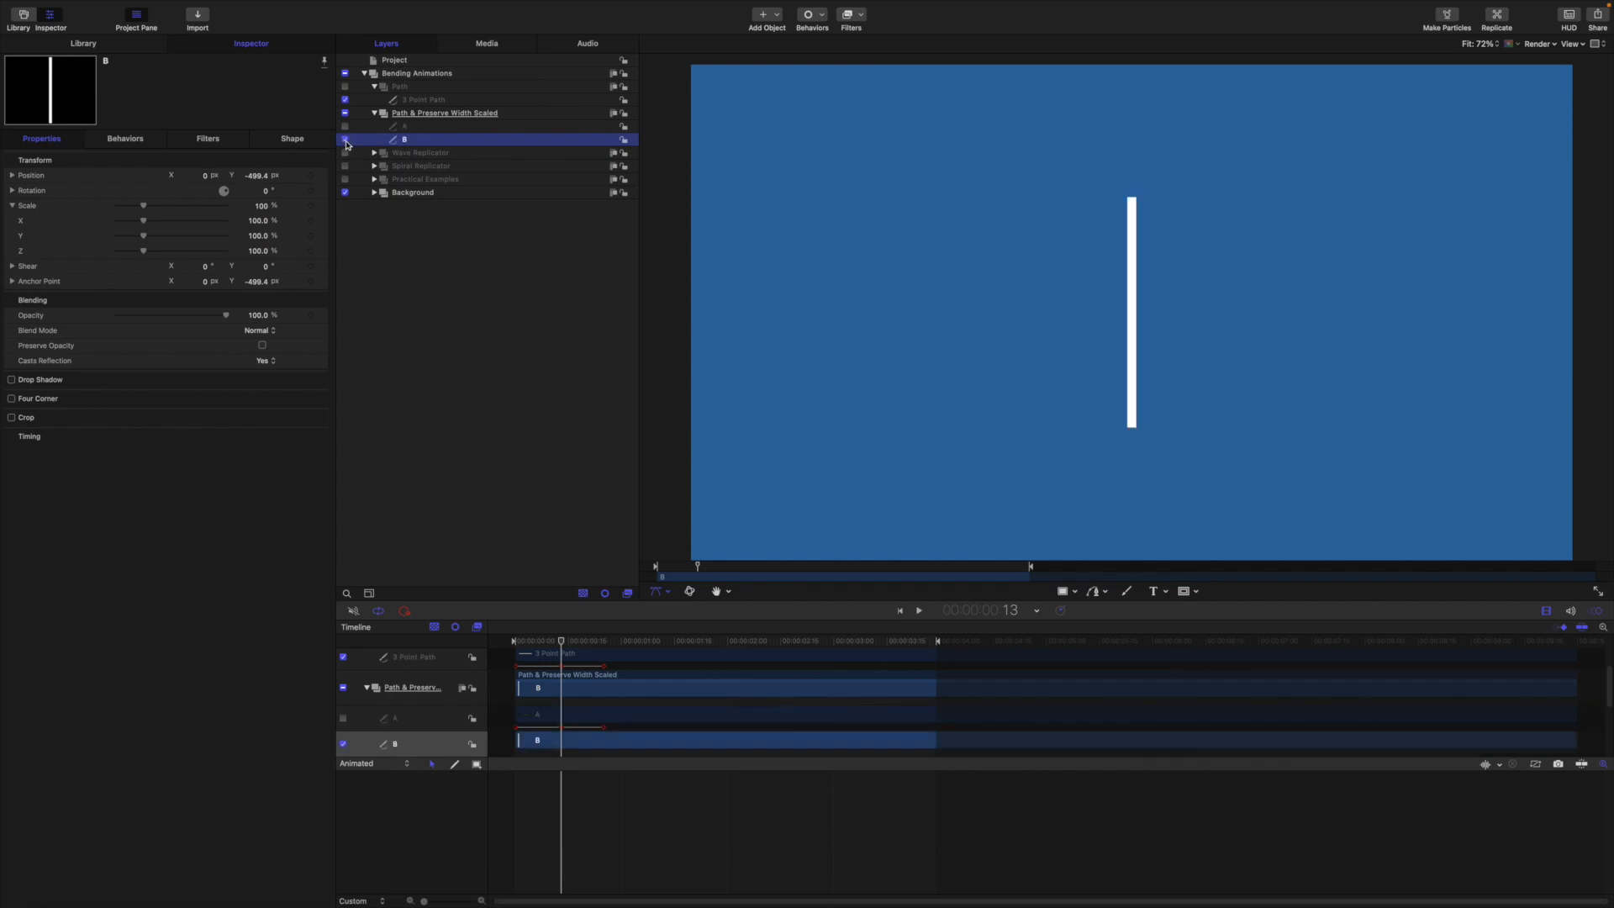
key("super+slash")
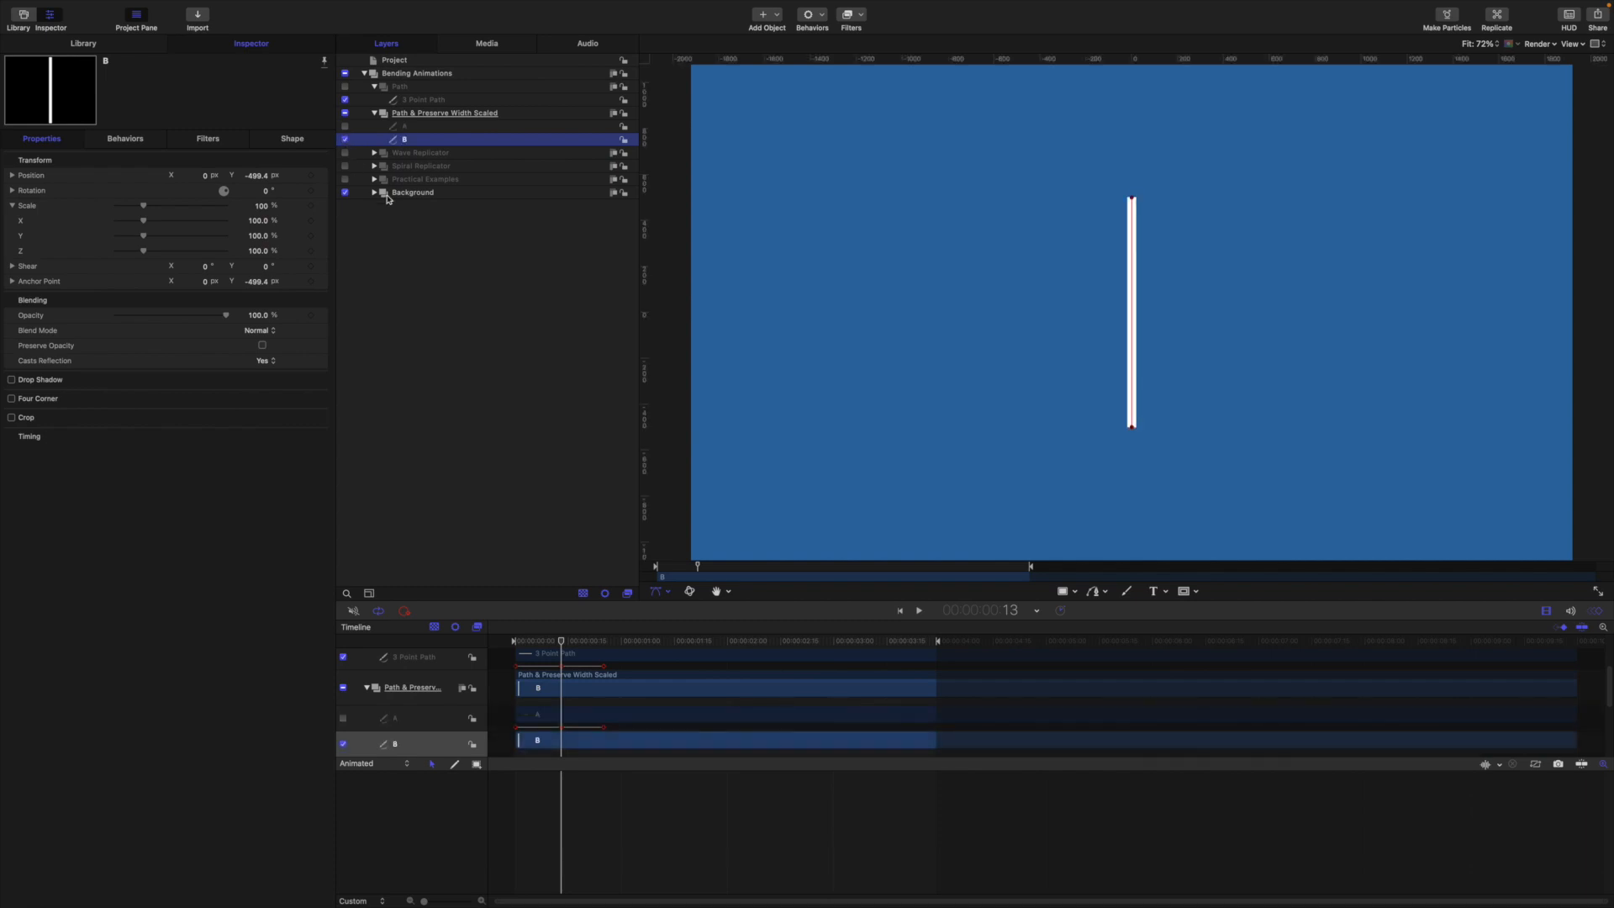
- Check line B's anchor point with the Anchor Point tool, and return to the Edit Points tool
left_click(668, 592)
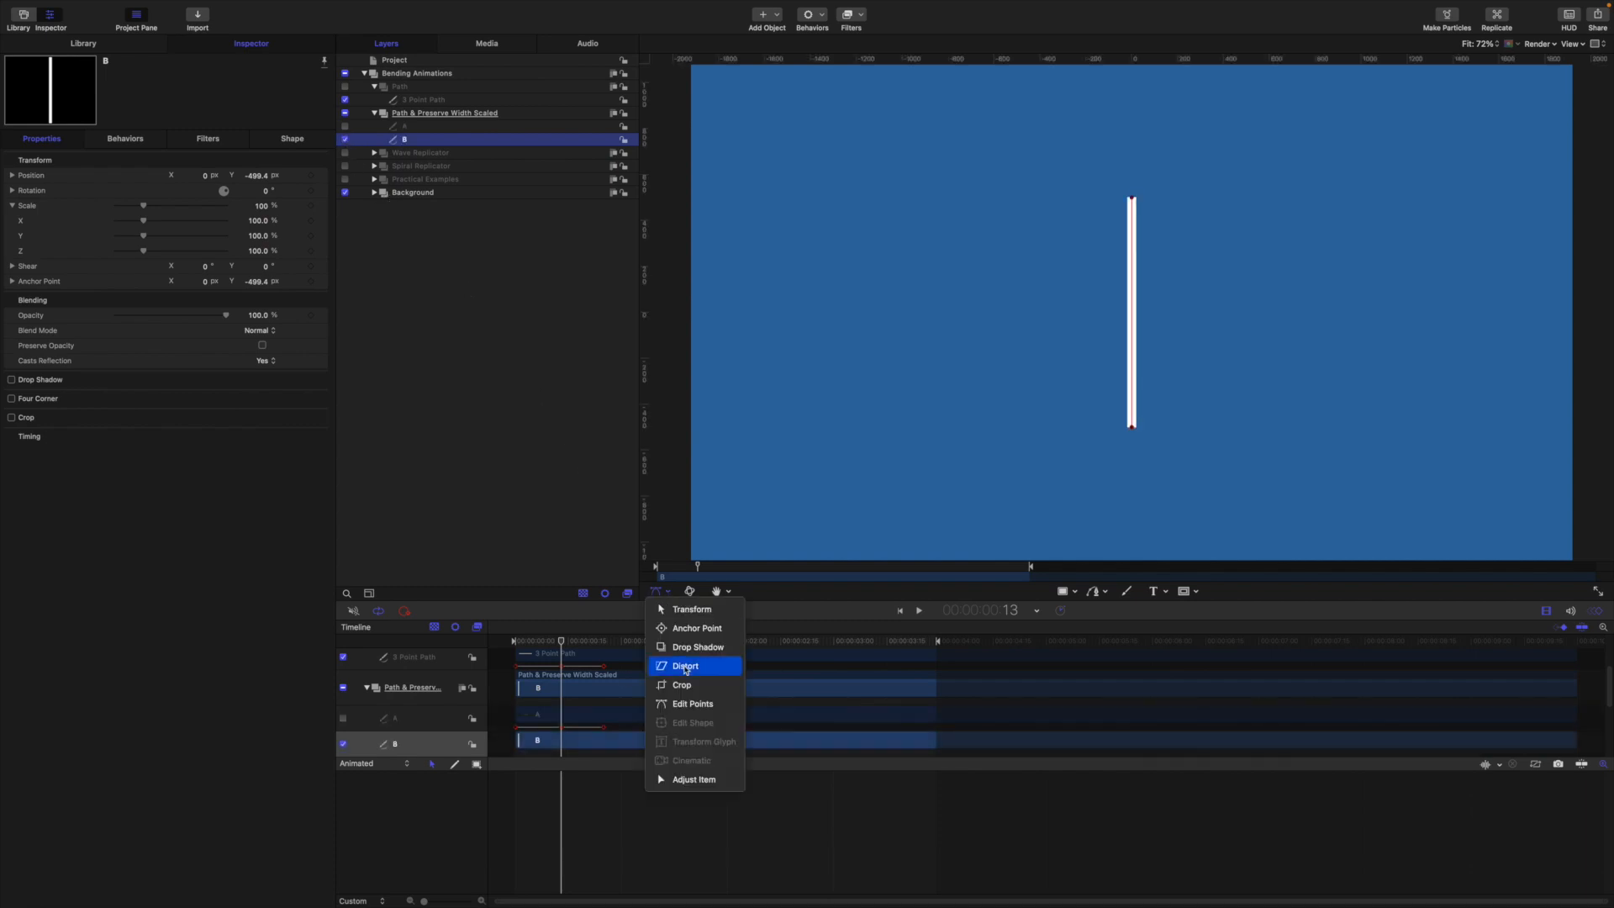
left_click(688, 628)
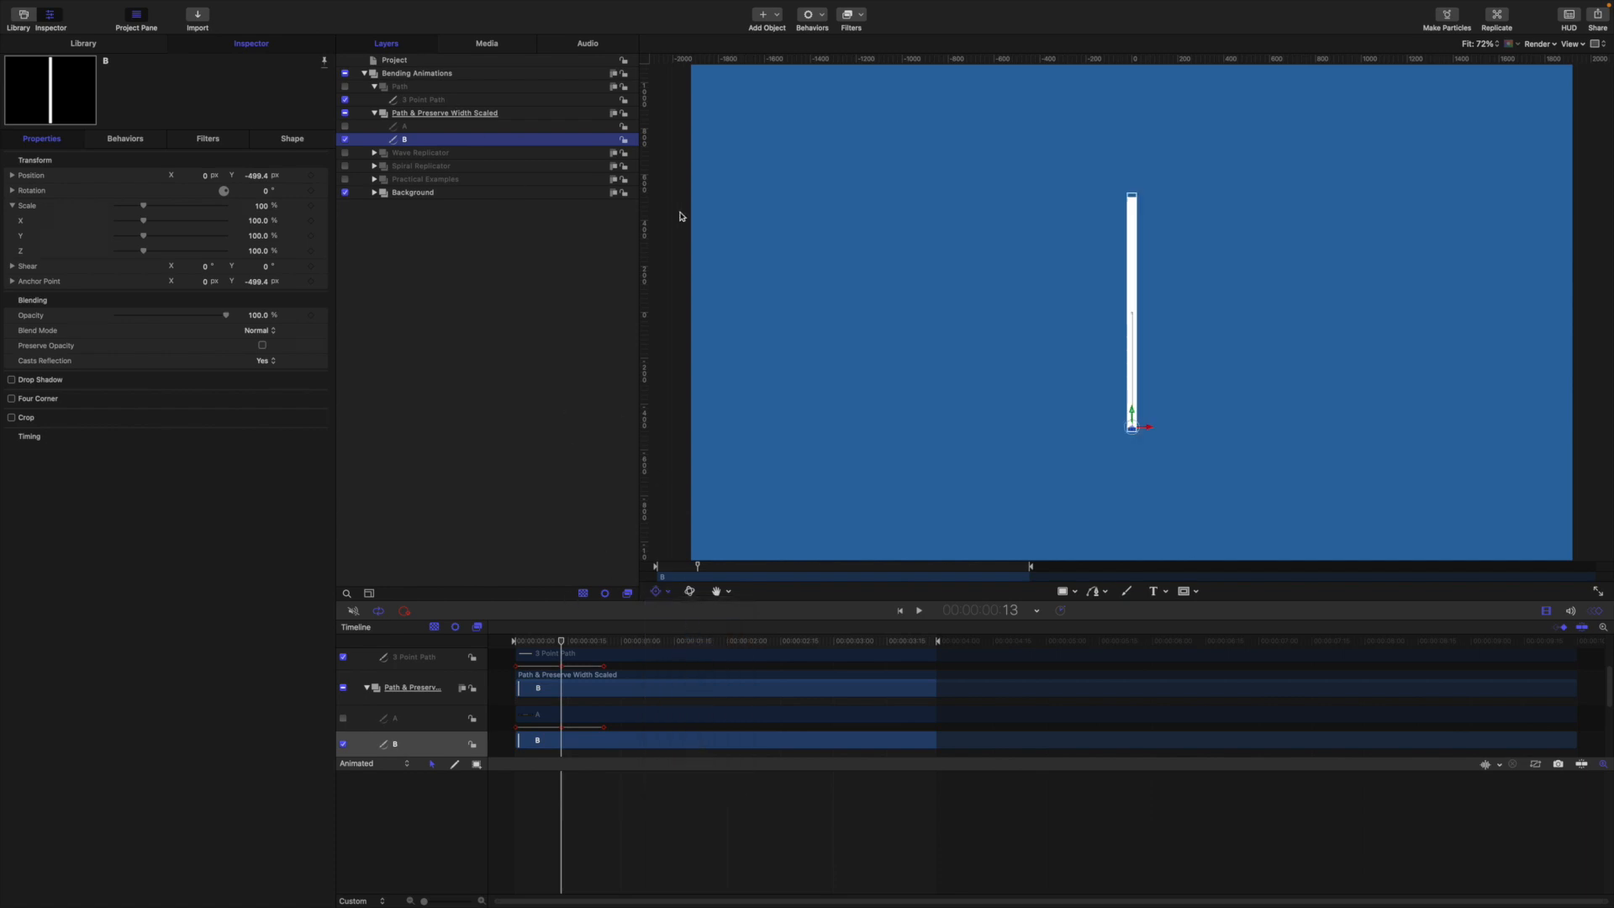
left_click(671, 594)
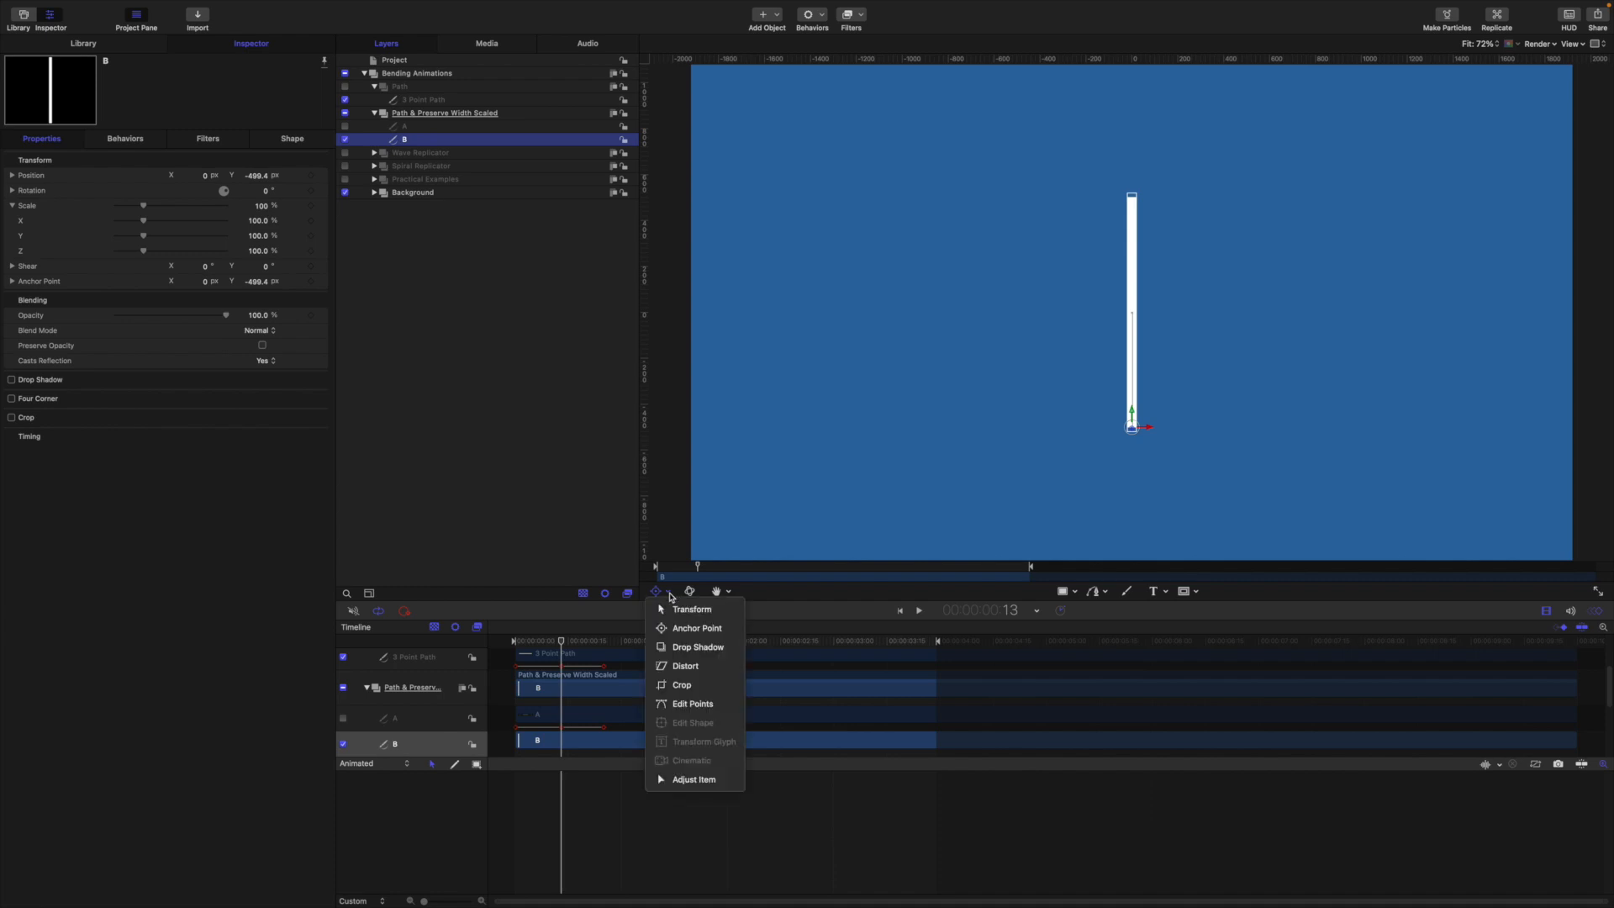
left_click(692, 703)
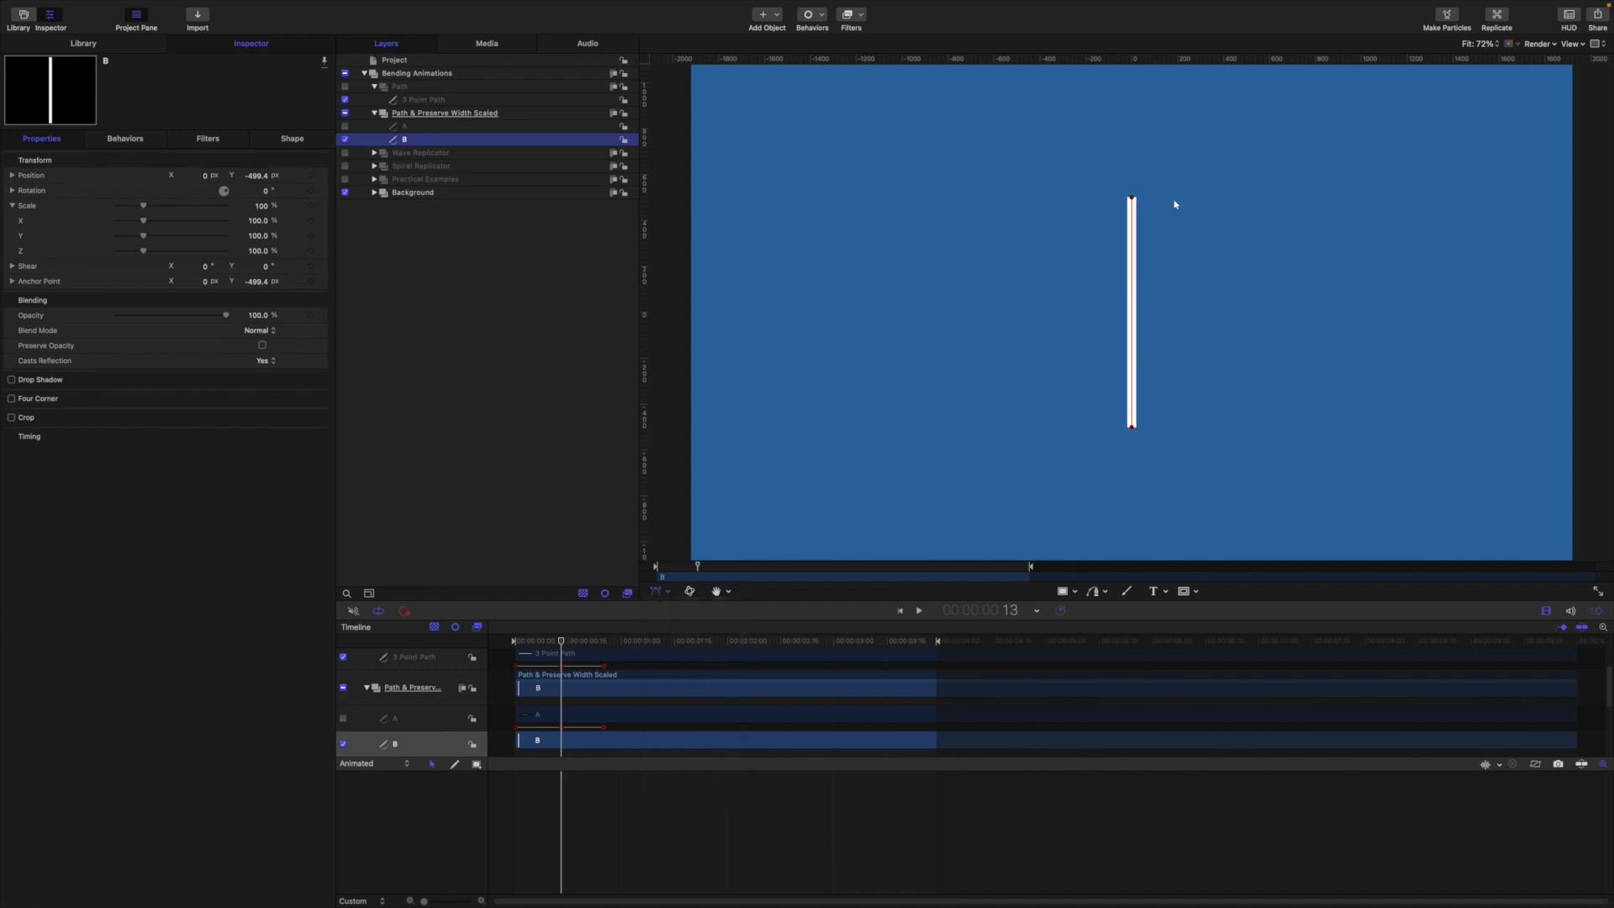
- Make line B's upper control point smooth and move it left with a horizontal handle, curving the line over to the left
right_click(1131, 200)
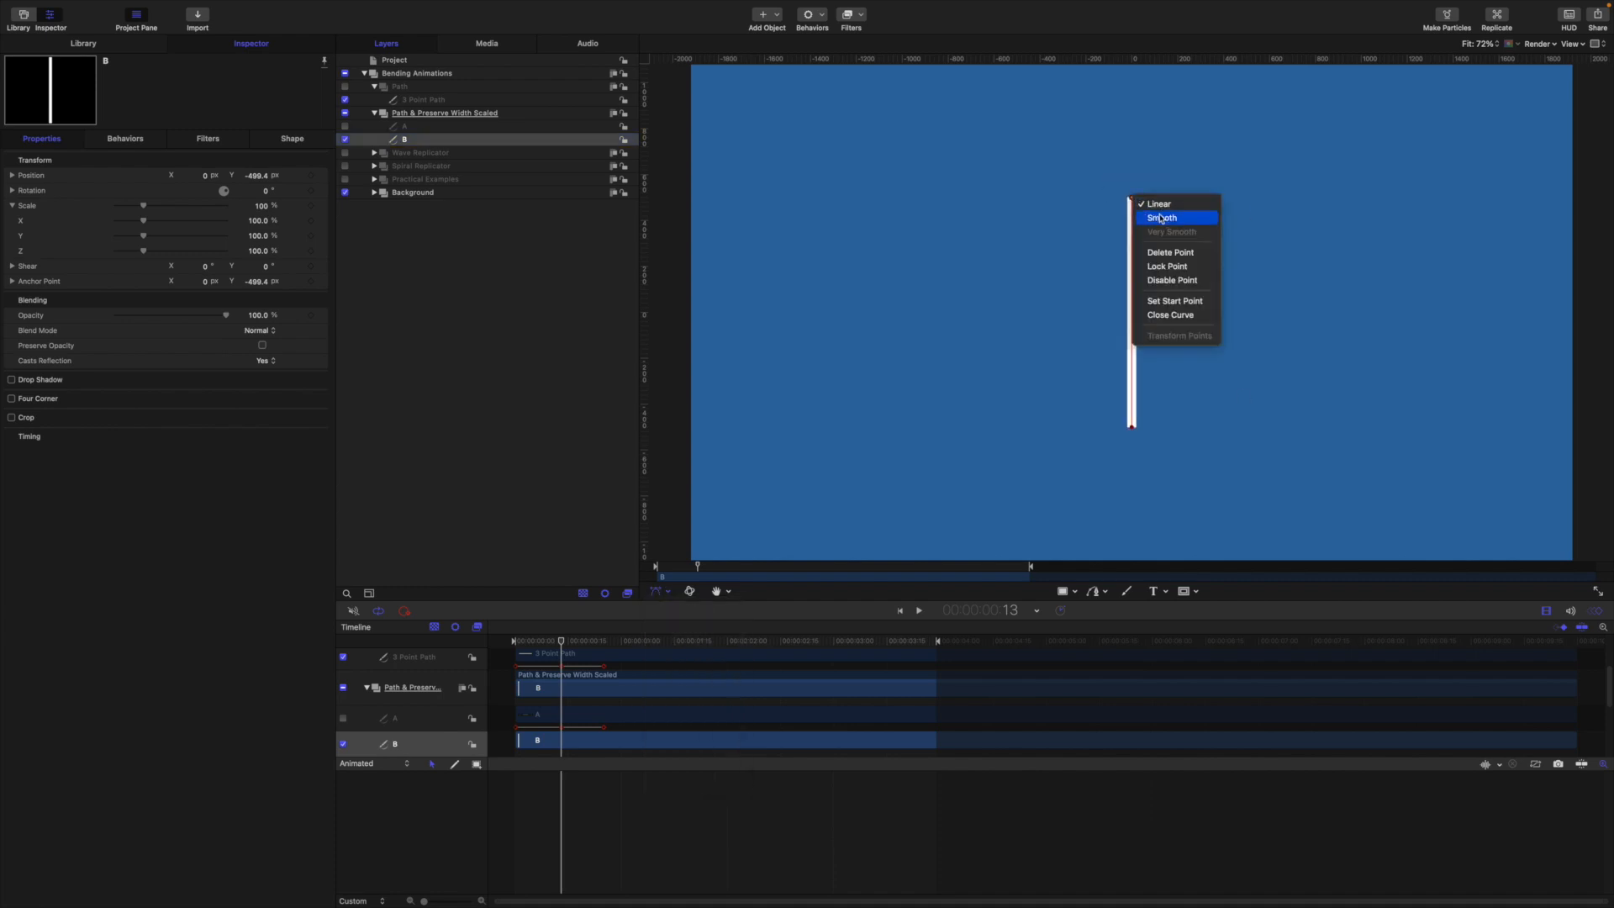
left_click(1161, 218)
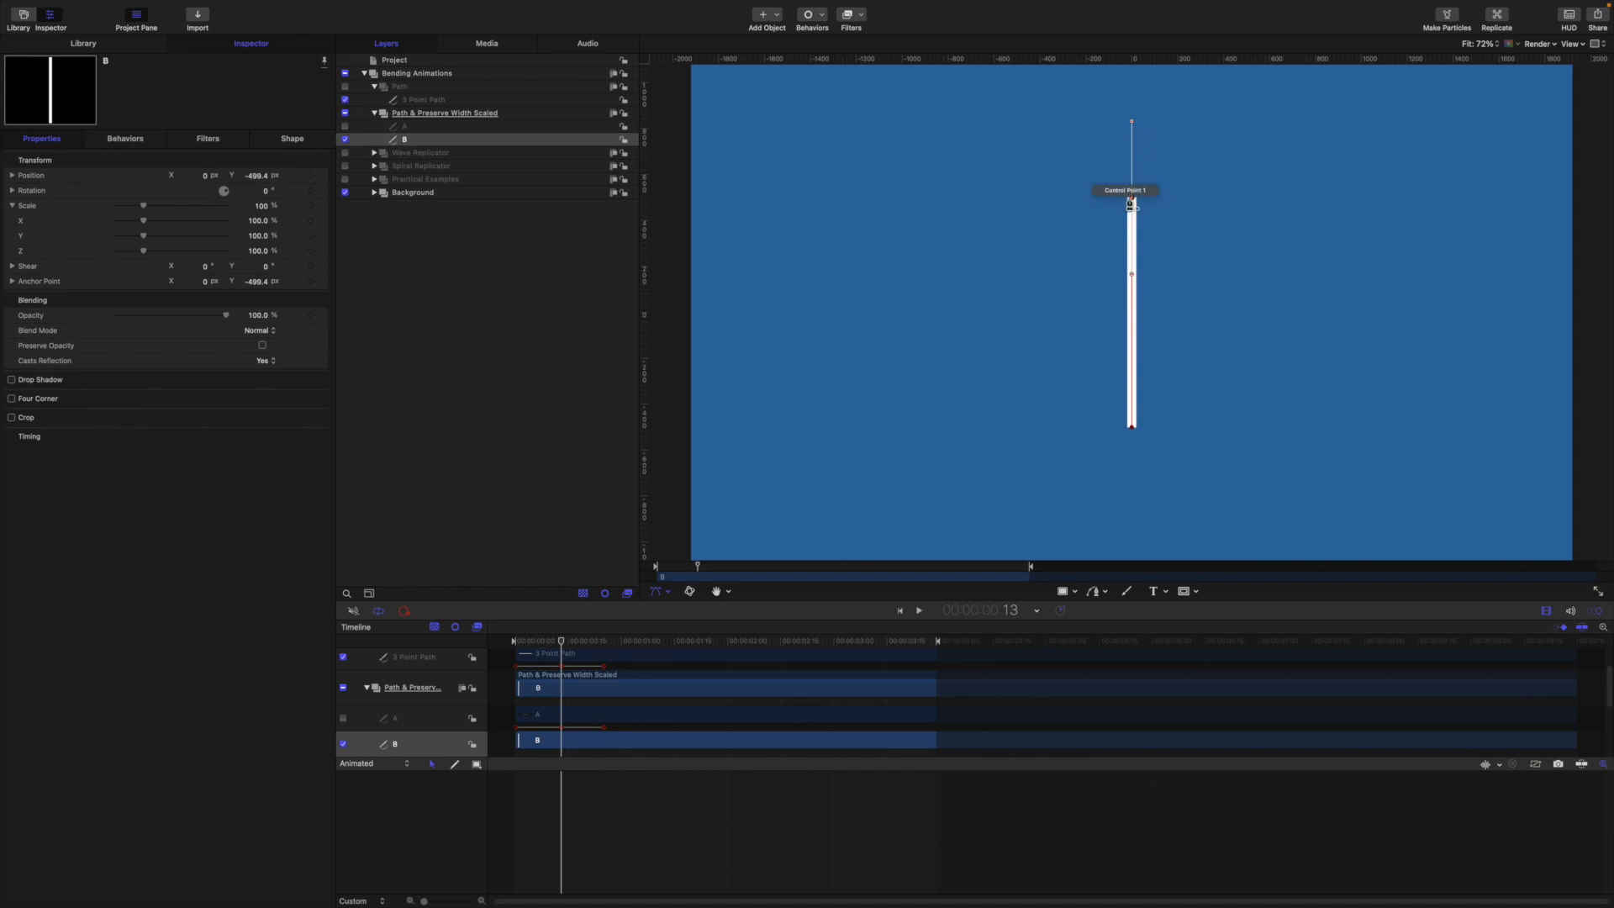
left_click_drag(1131, 202, 1082, 198)
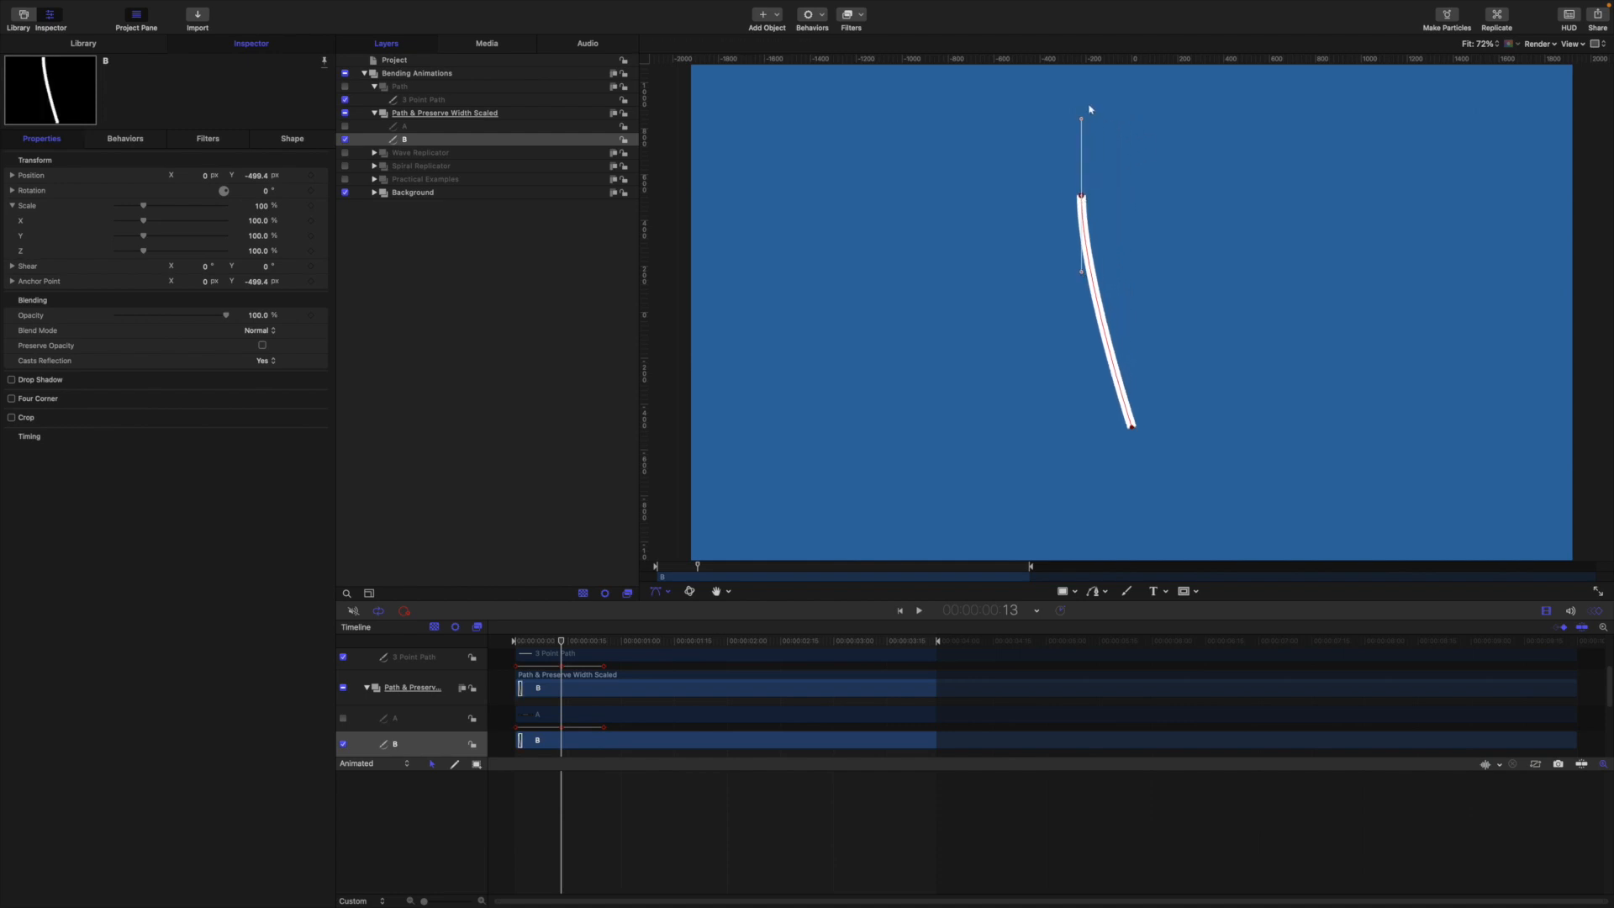
left_click_drag(1082, 118, 959, 176)
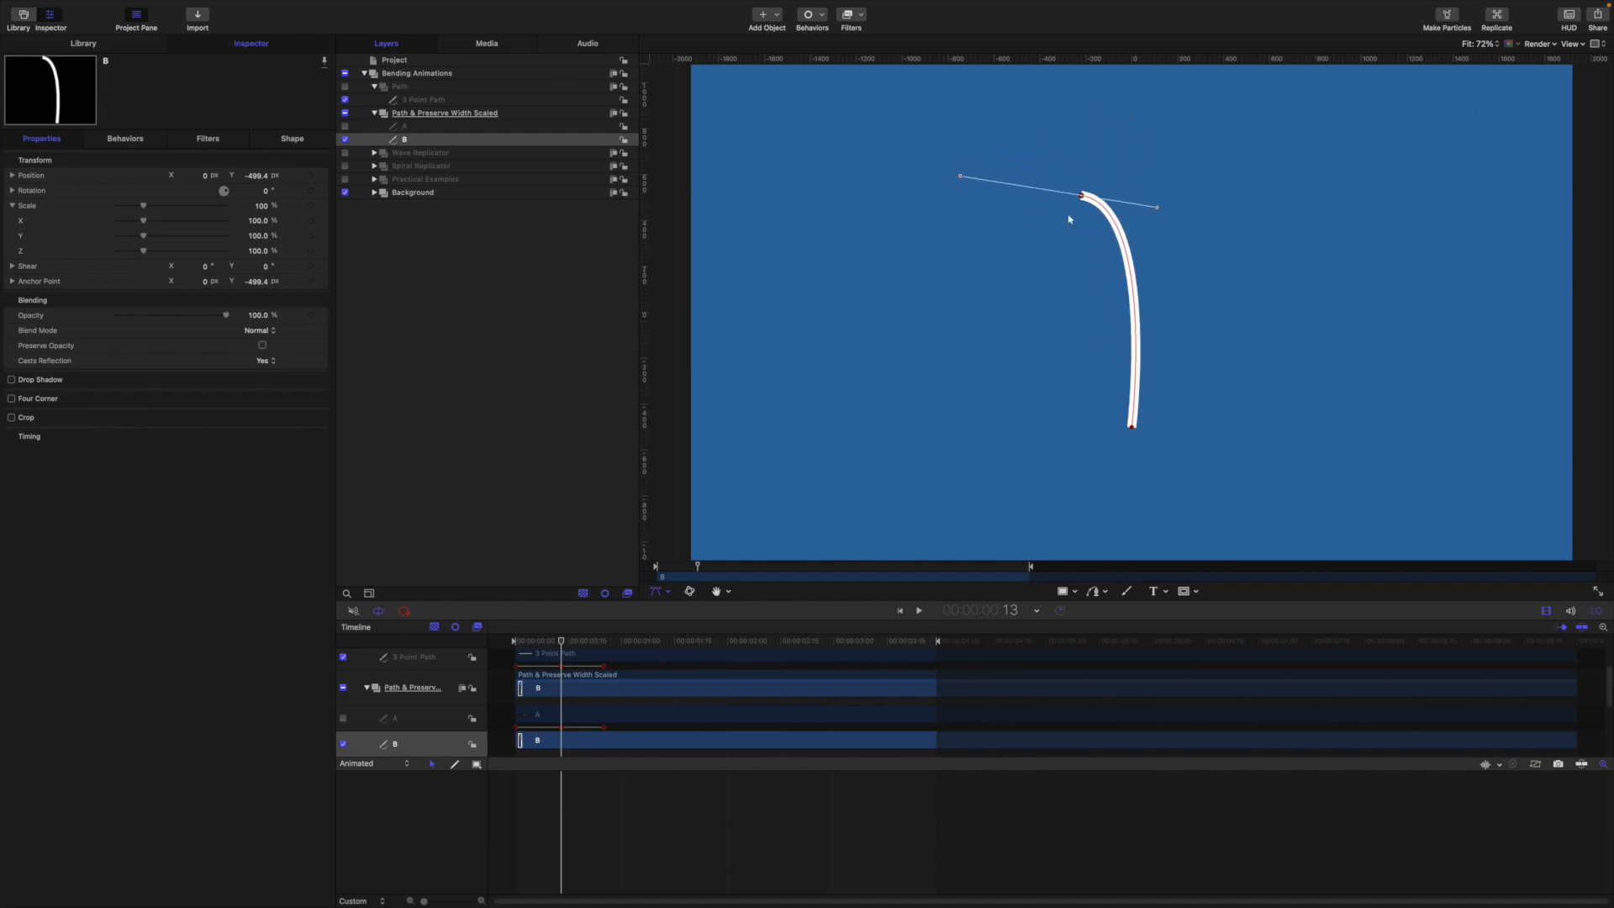
left_click_drag(1082, 197, 1139, 211)
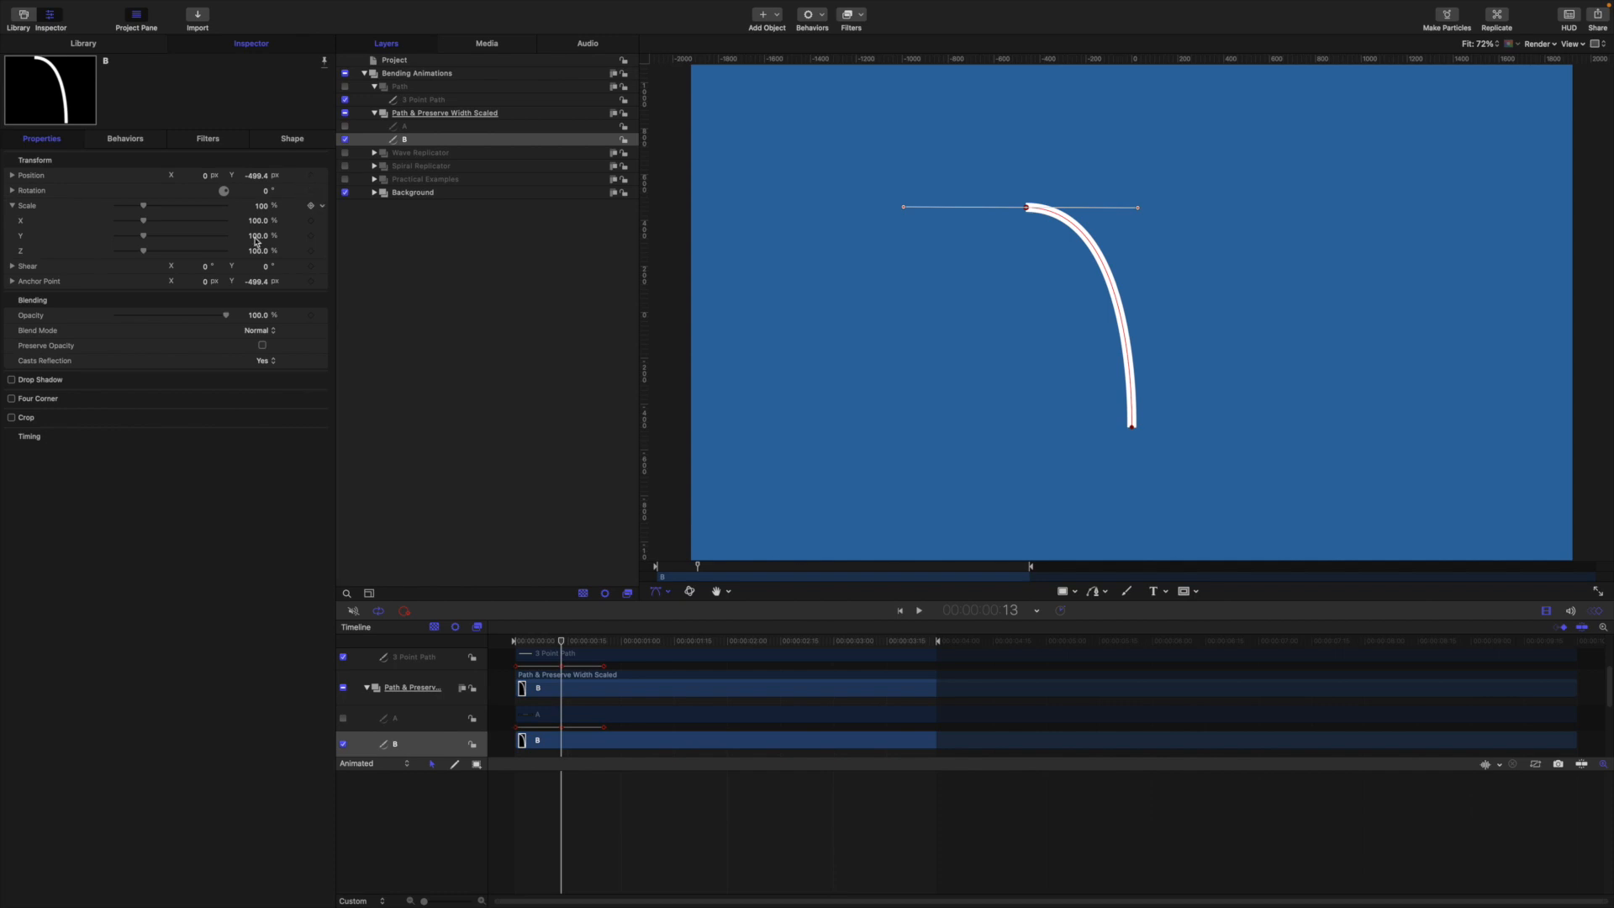
- Turn on Preserve Width for line B's outline and hide the canvas overlays
left_click(292, 138)
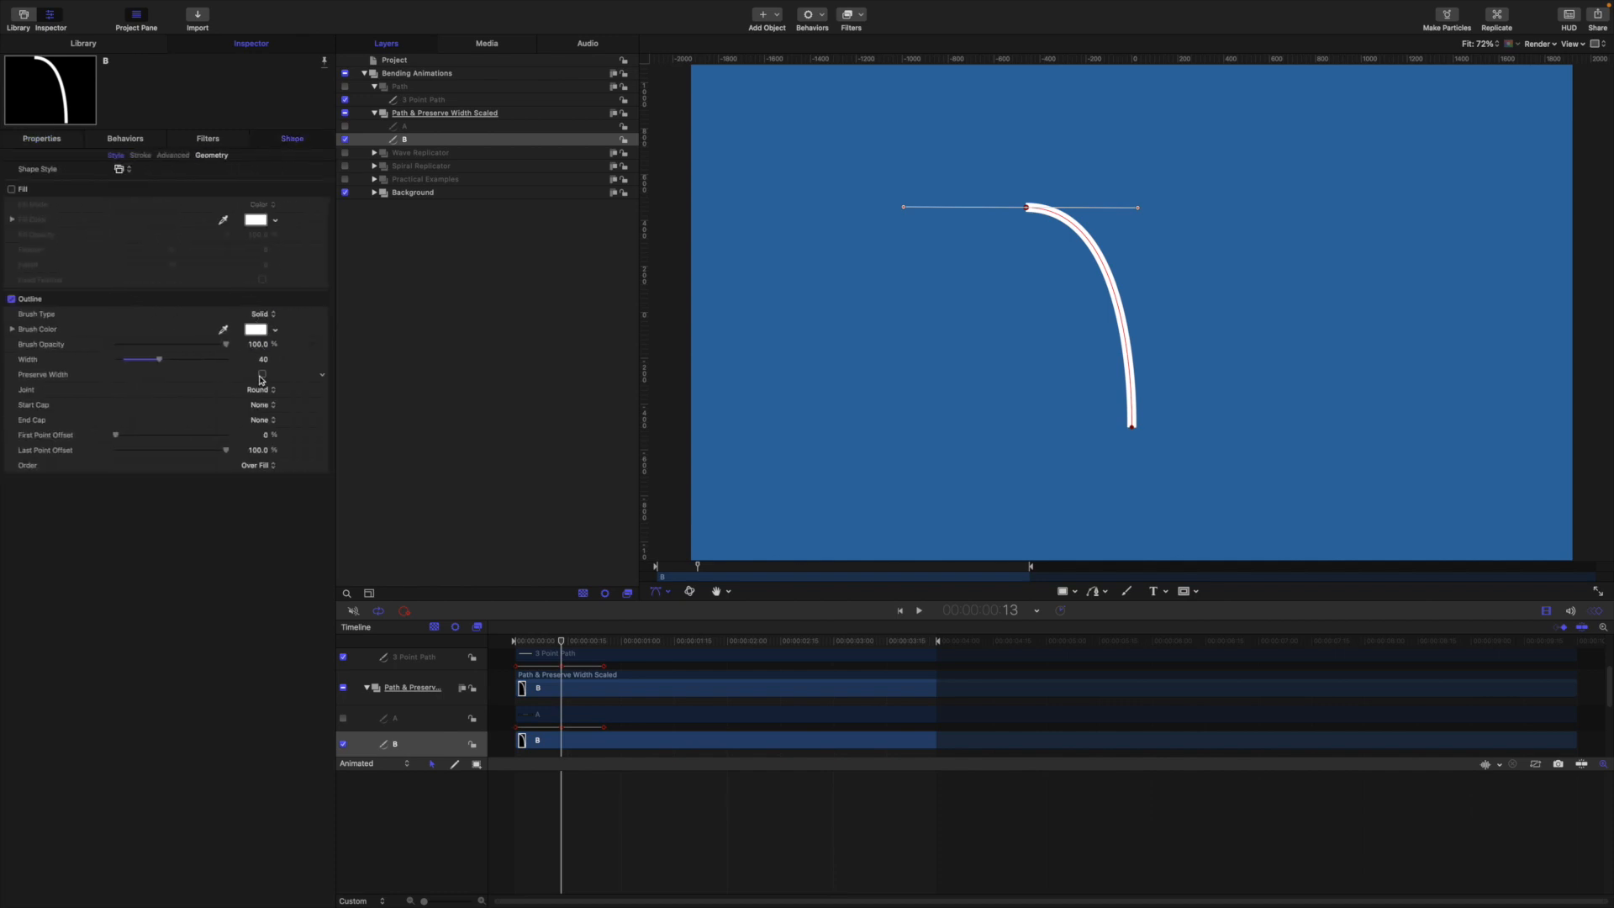
left_click(262, 375)
key("super+slash")
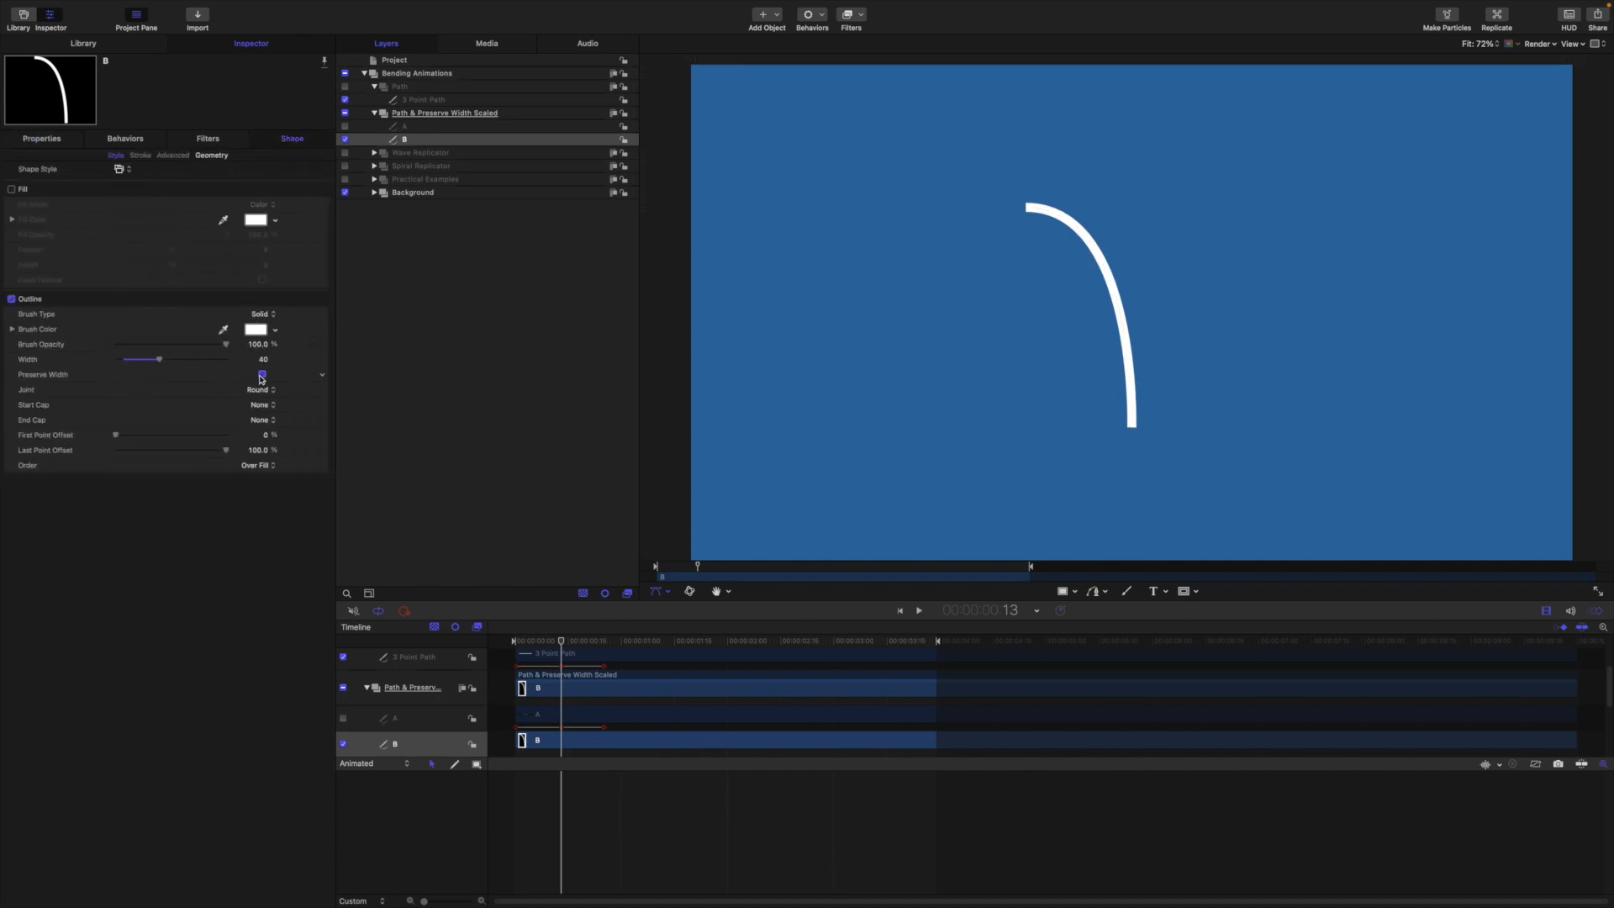
- Try varying line B's X and Y scale to test how the curve bends
left_click(52, 141)
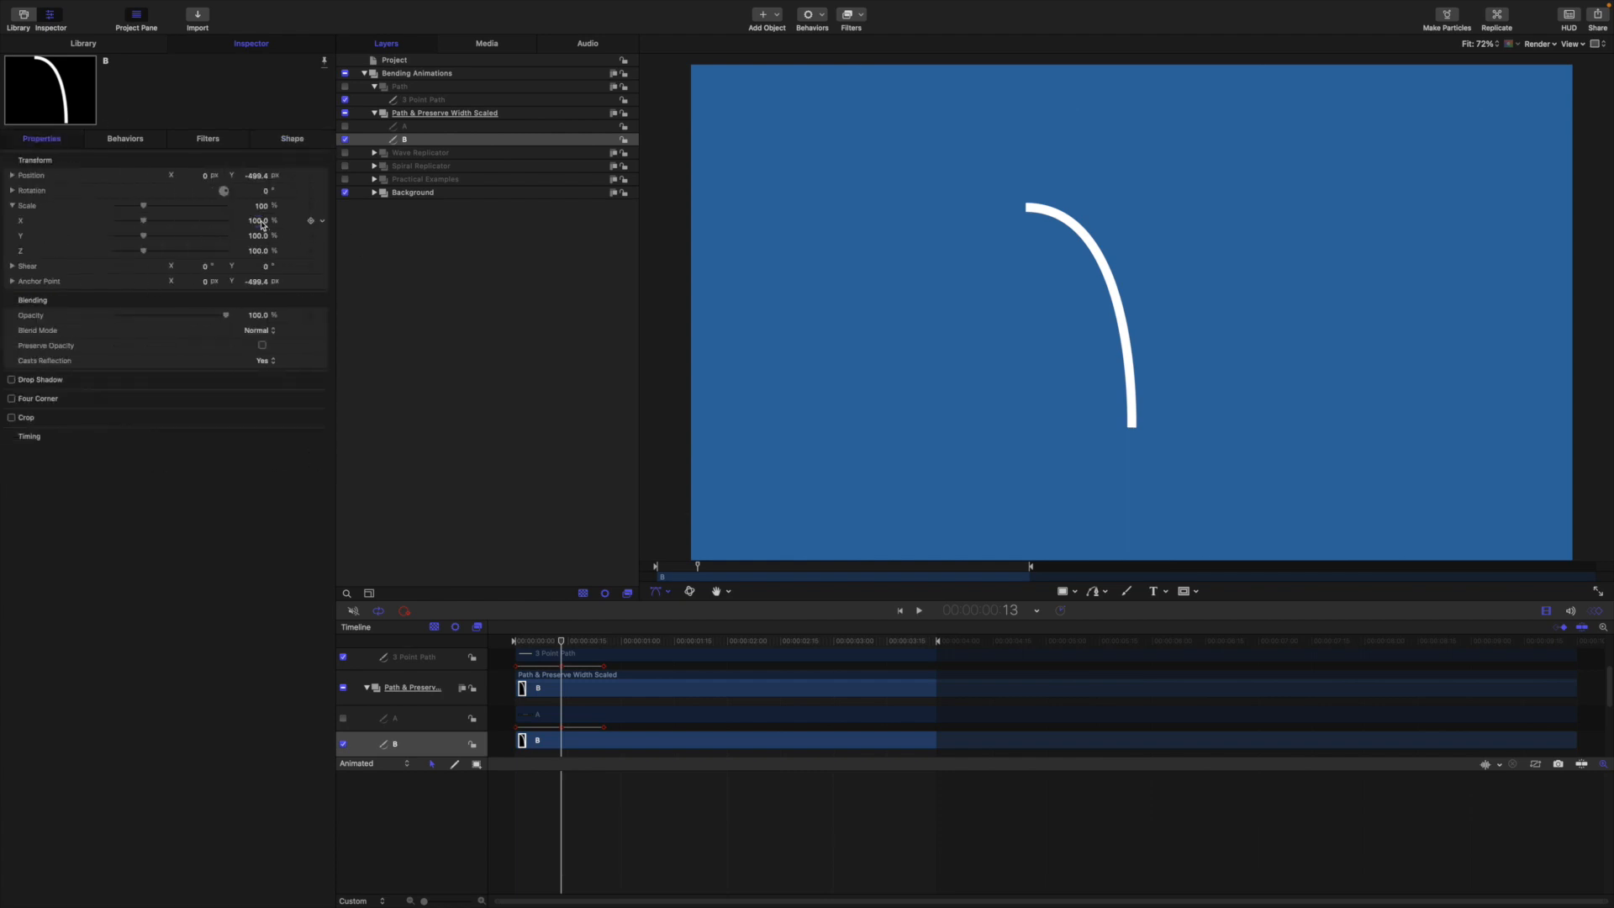
left_click_drag(262, 223, 256, 220)
left_click_drag(256, 221, 272, 227)
mouse_move(265, 238)
left_mouse_down()
mouse_move(245, 238)
mouse_move(290, 238)
mouse_move(257, 235)
left_mouse_up()
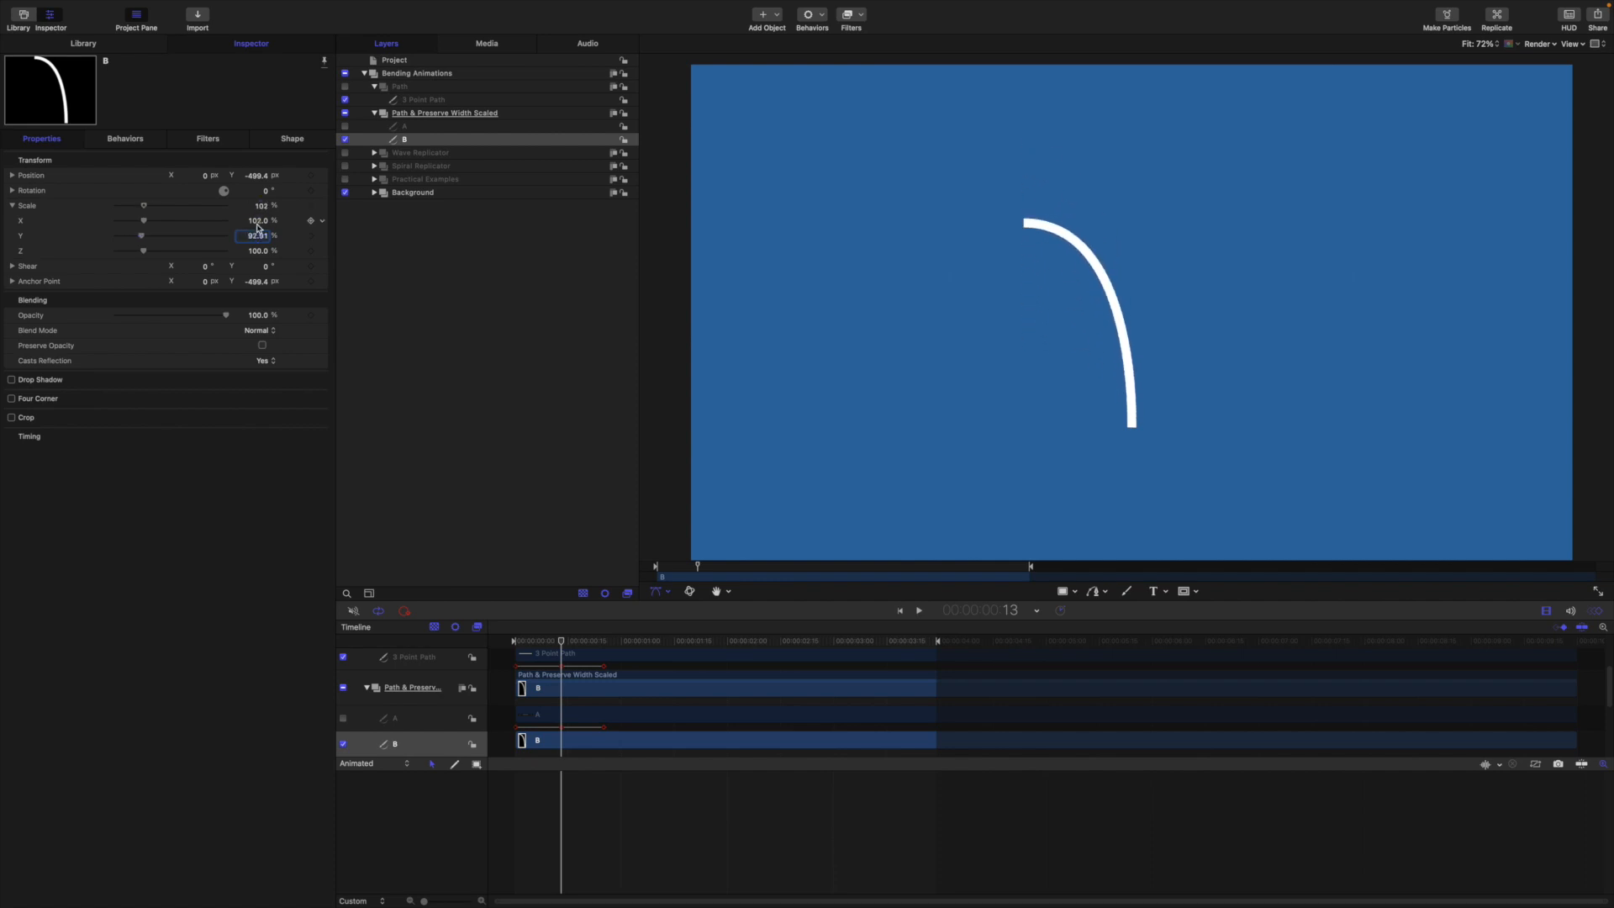
- Set line B's X scale to -80% on the first frame and add a keyframe there
left_click_drag(562, 642, 423, 627)
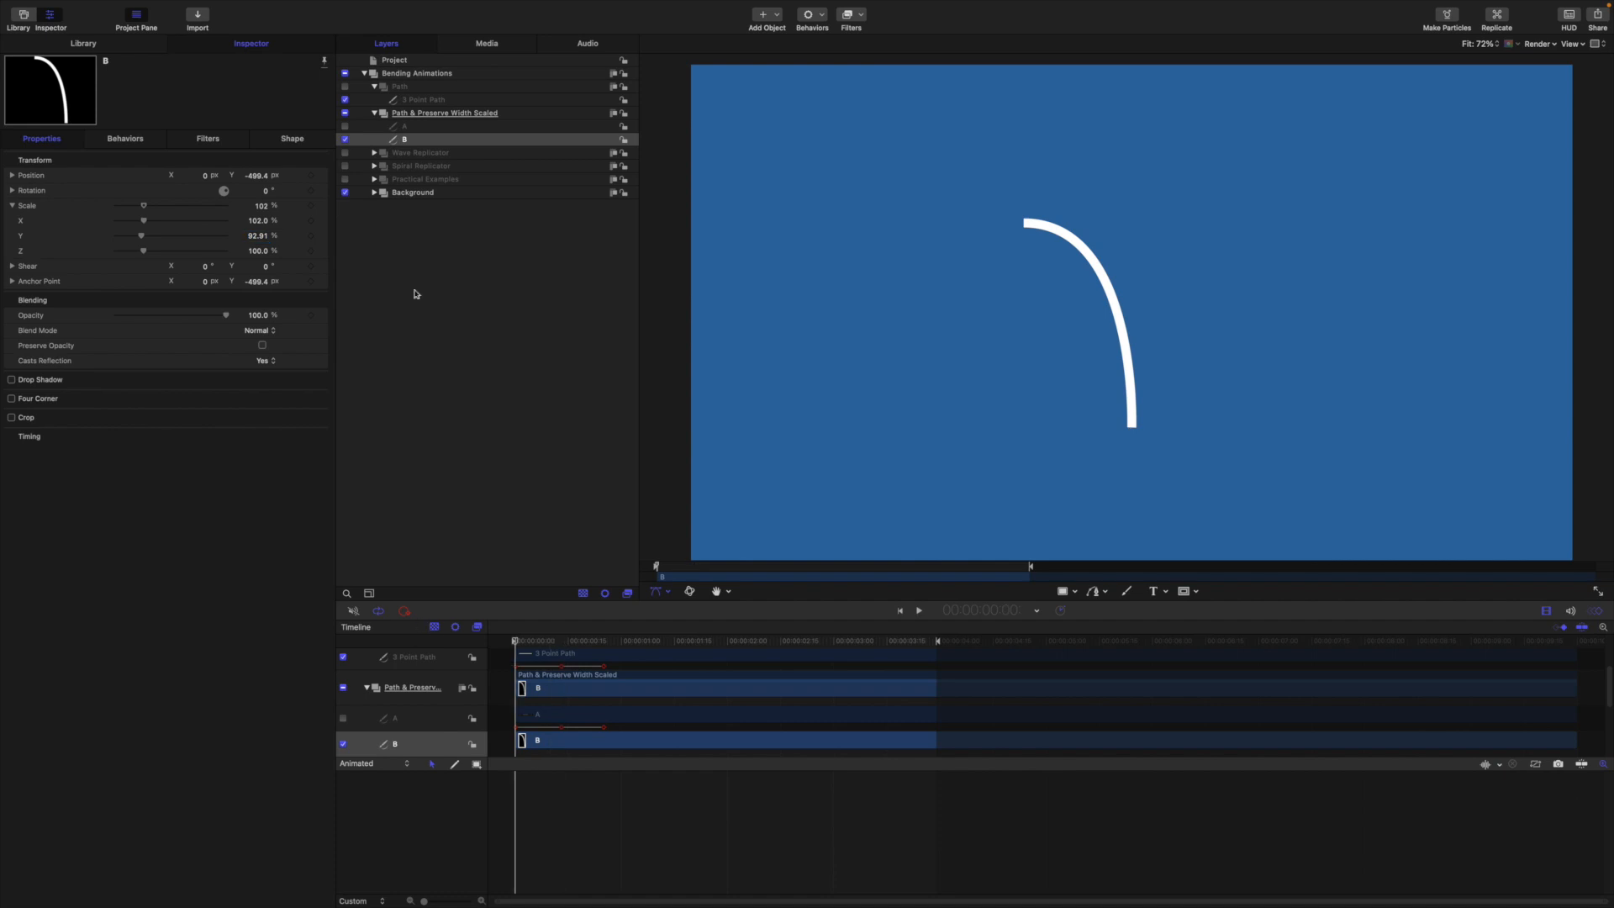
mouse_move(317, 224)
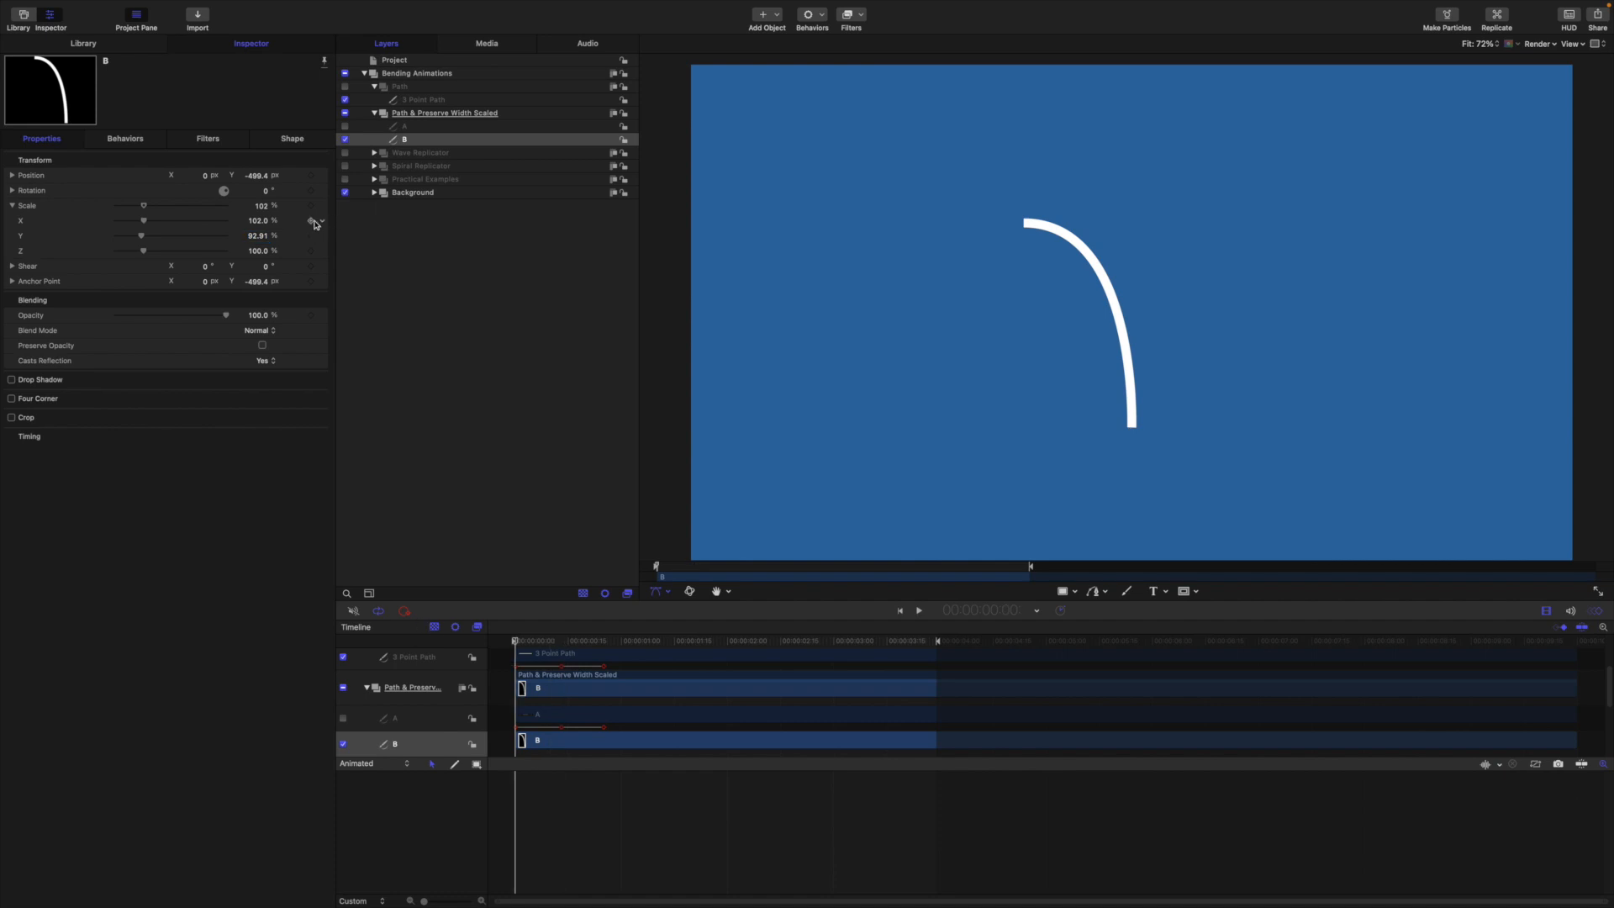
left_click(264, 222)
key("BackSpace")
type("-80")
key("Return")
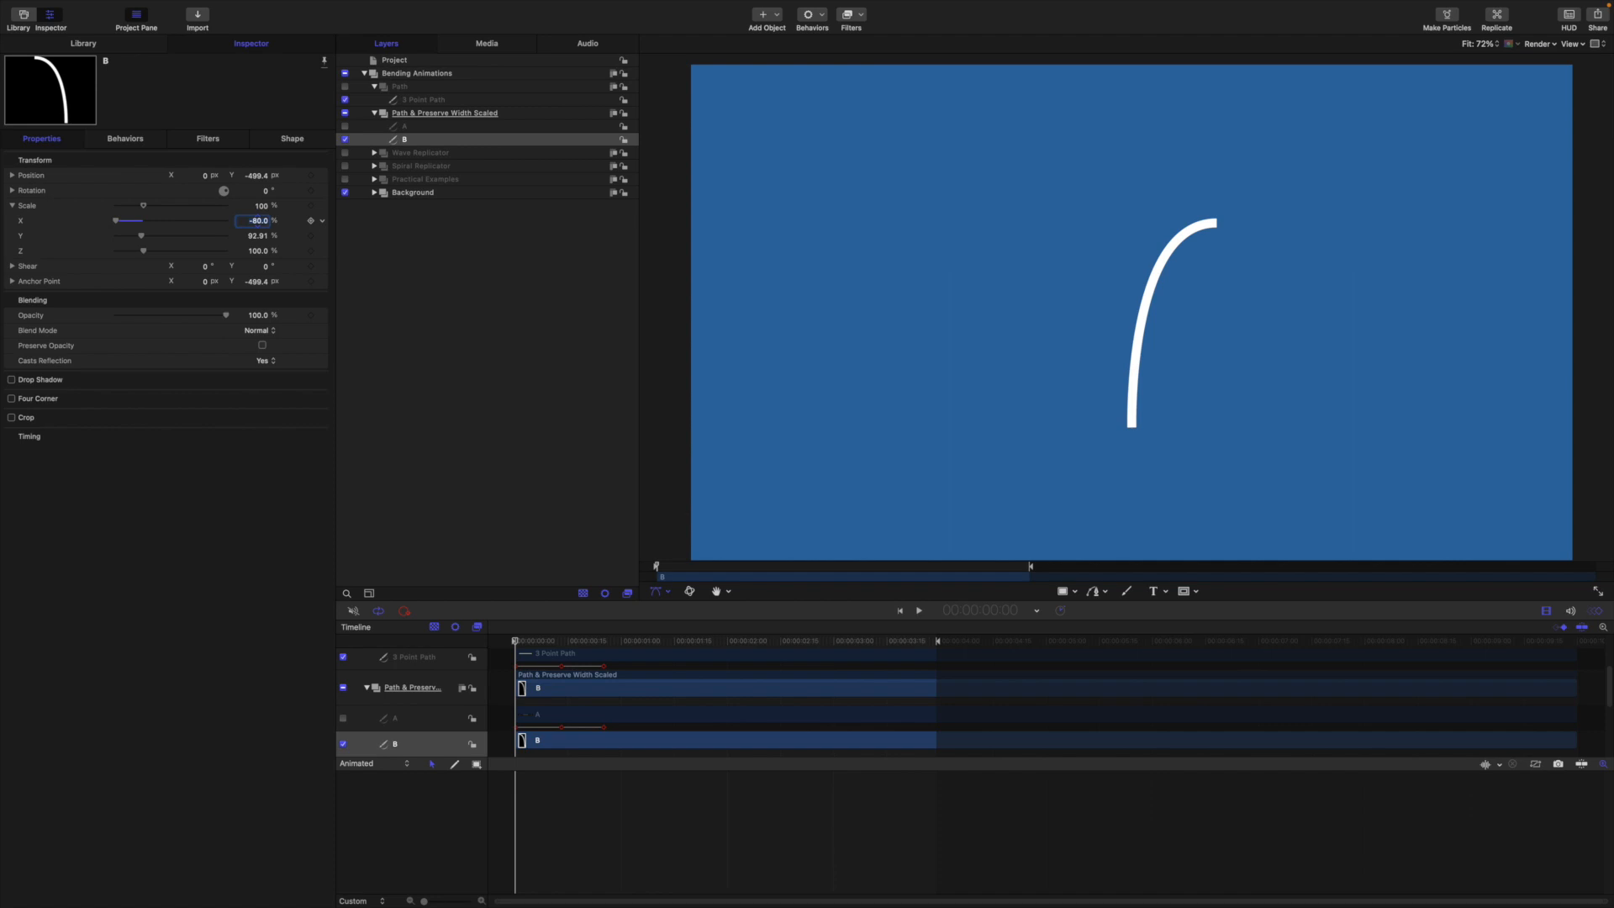
left_click(310, 221)
- Set line B's X scale to 120% on frame 25
left_click_drag(516, 643, 603, 655)
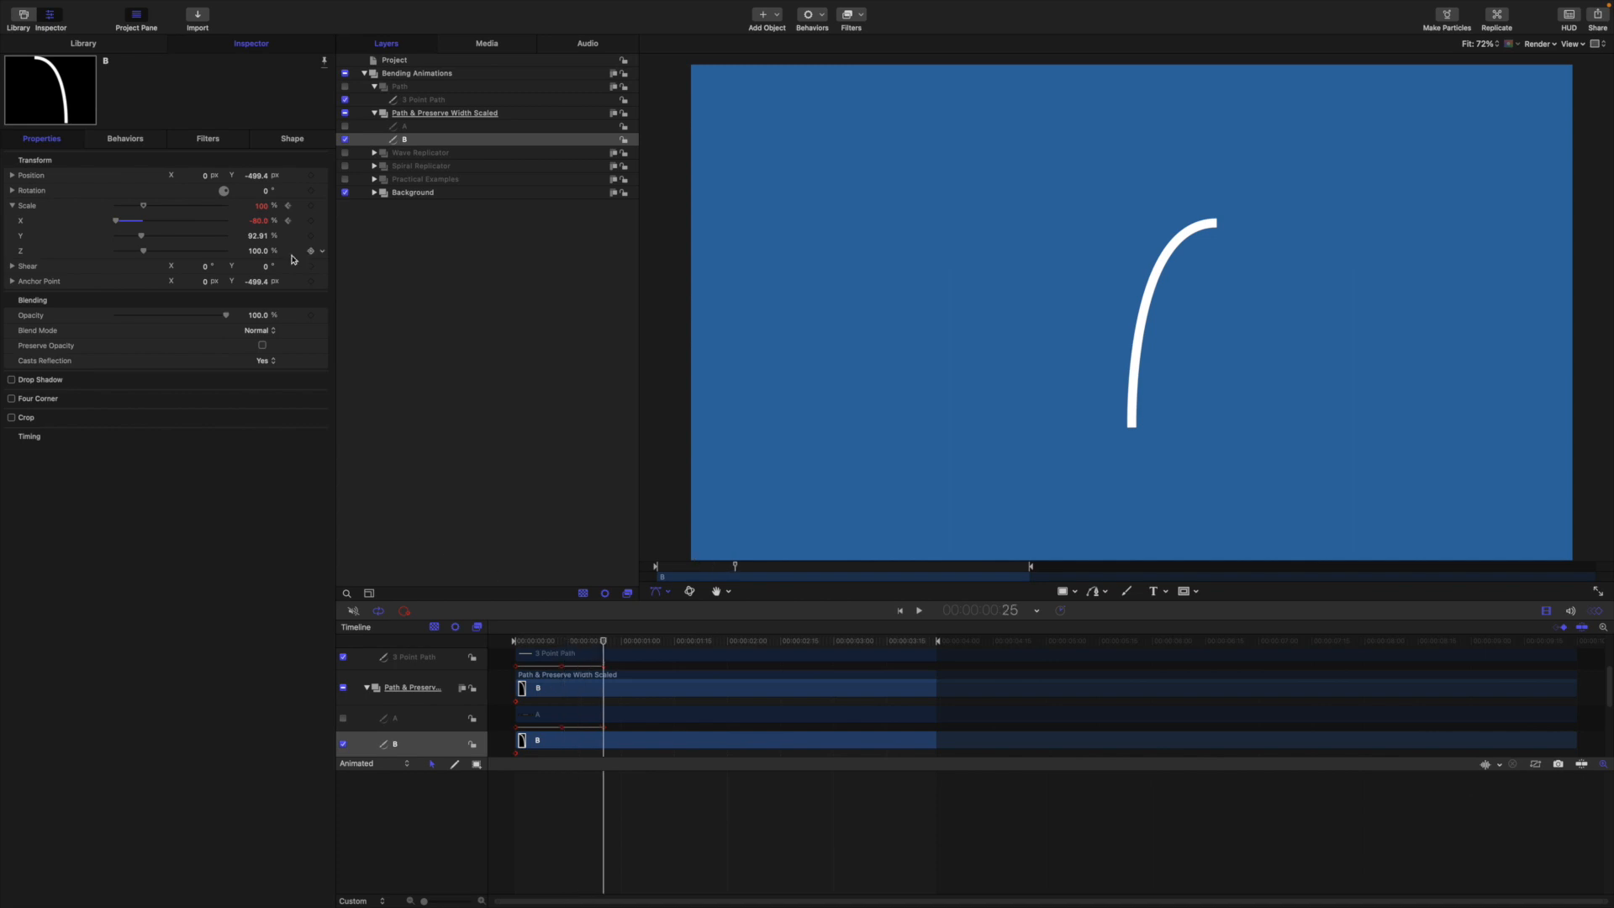
double_click(266, 220)
type("120")
key("Return")
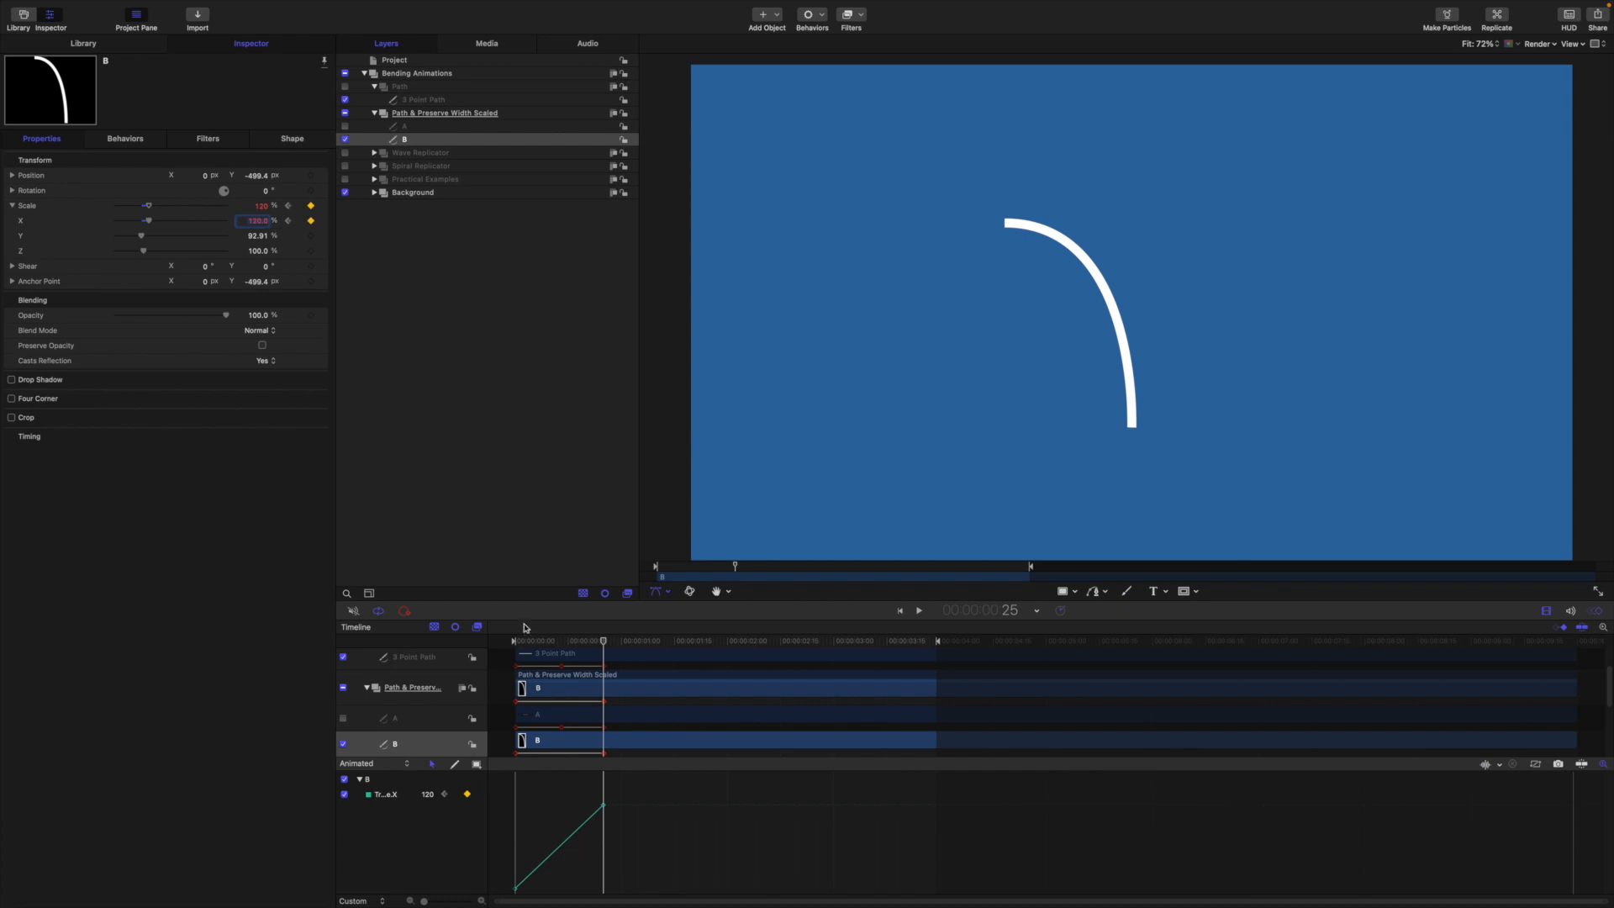
- Reset line B's Y scale to its default and play the bend animation from the first frame
left_click(325, 238)
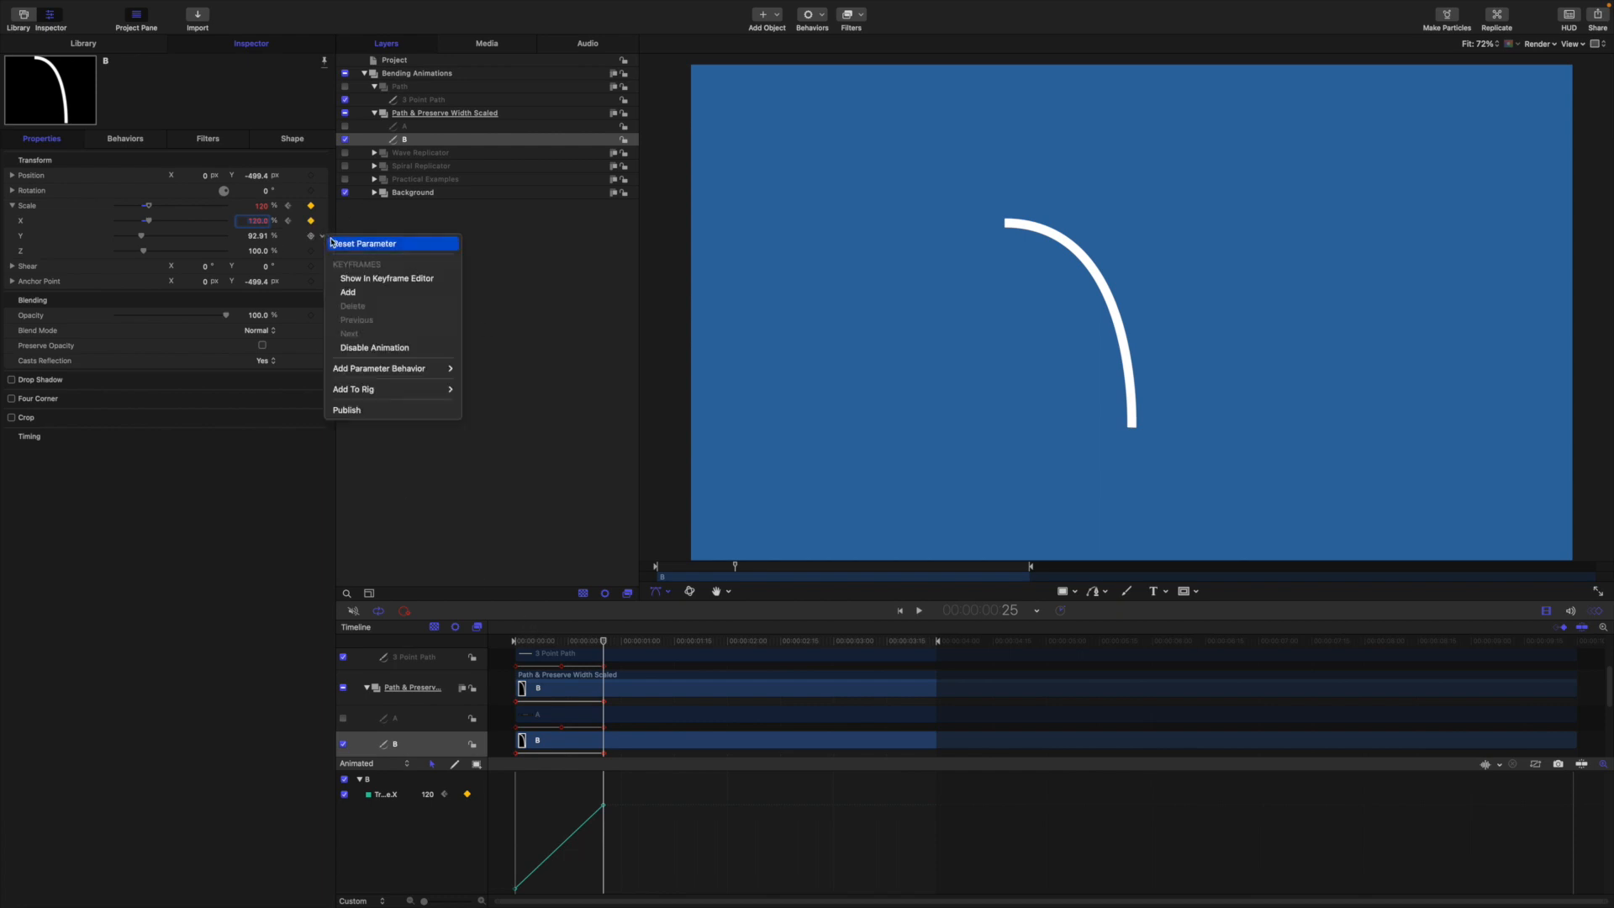
left_click(344, 244)
left_click_drag(601, 642, 472, 623)
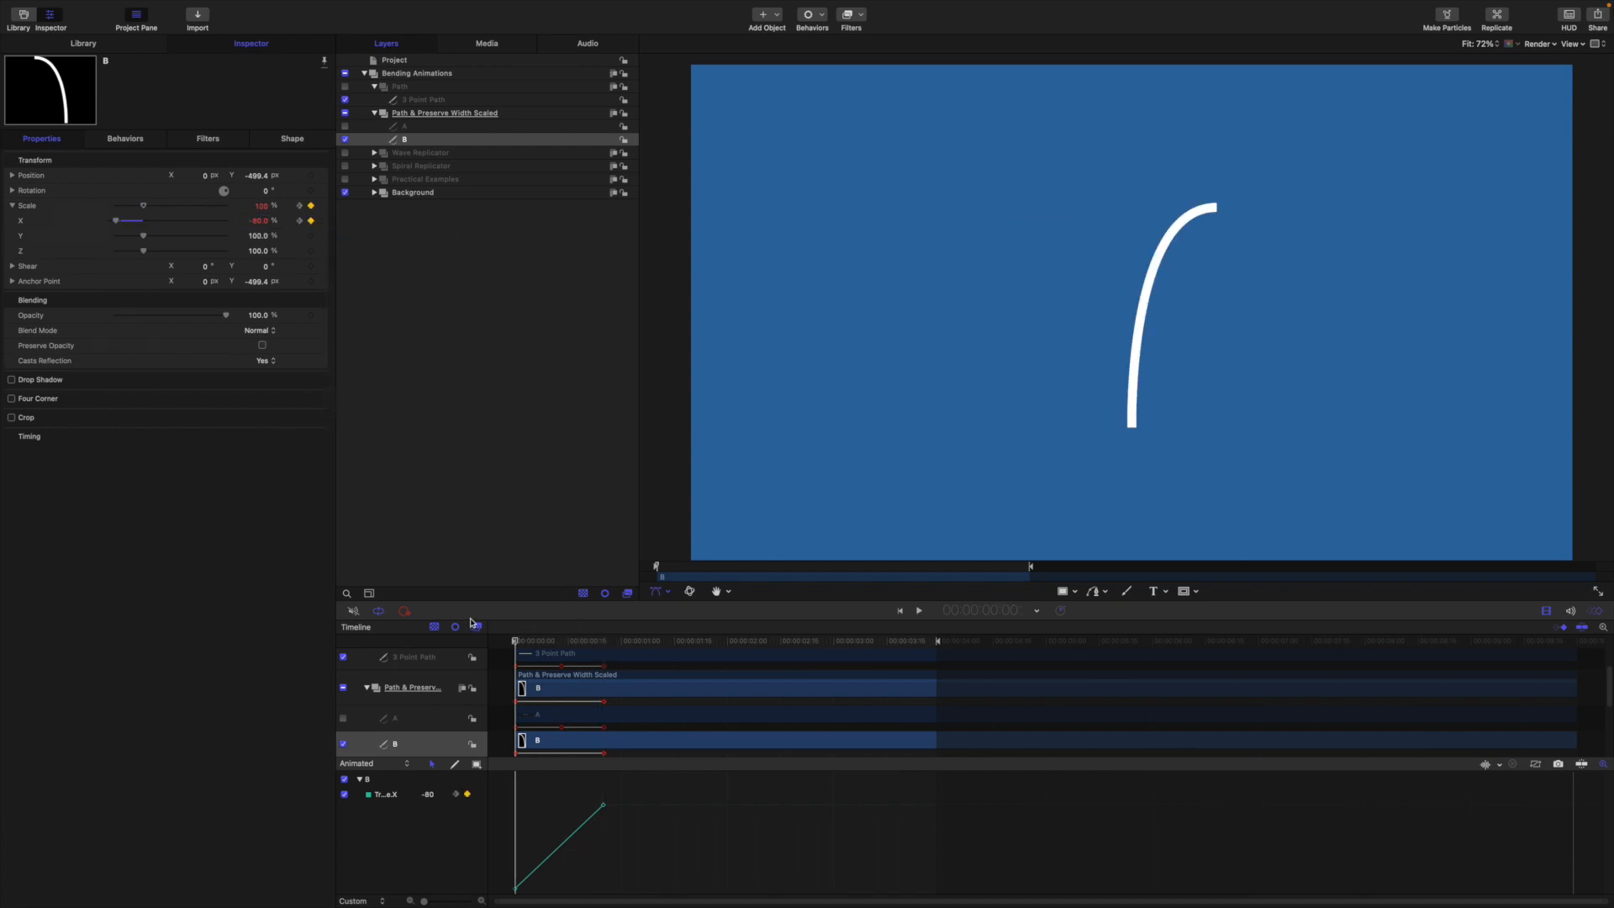
key("space")
key("space")
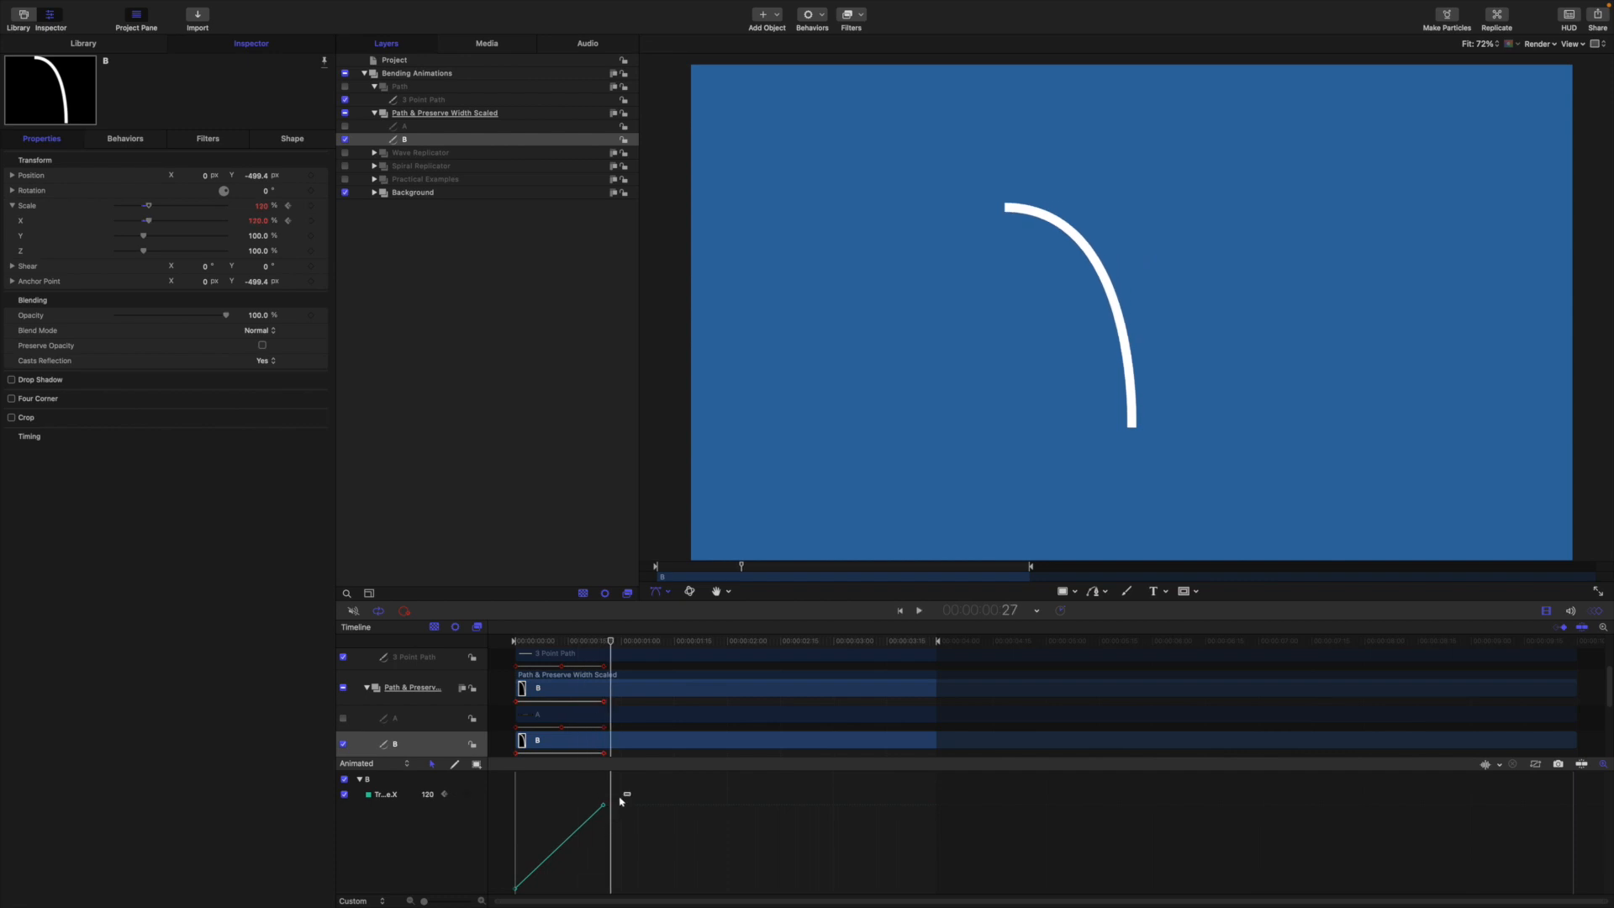
- Apply Ease Both to line B's two X scale keyframes and play the bend from the first frame
left_click_drag(626, 792, 502, 901)
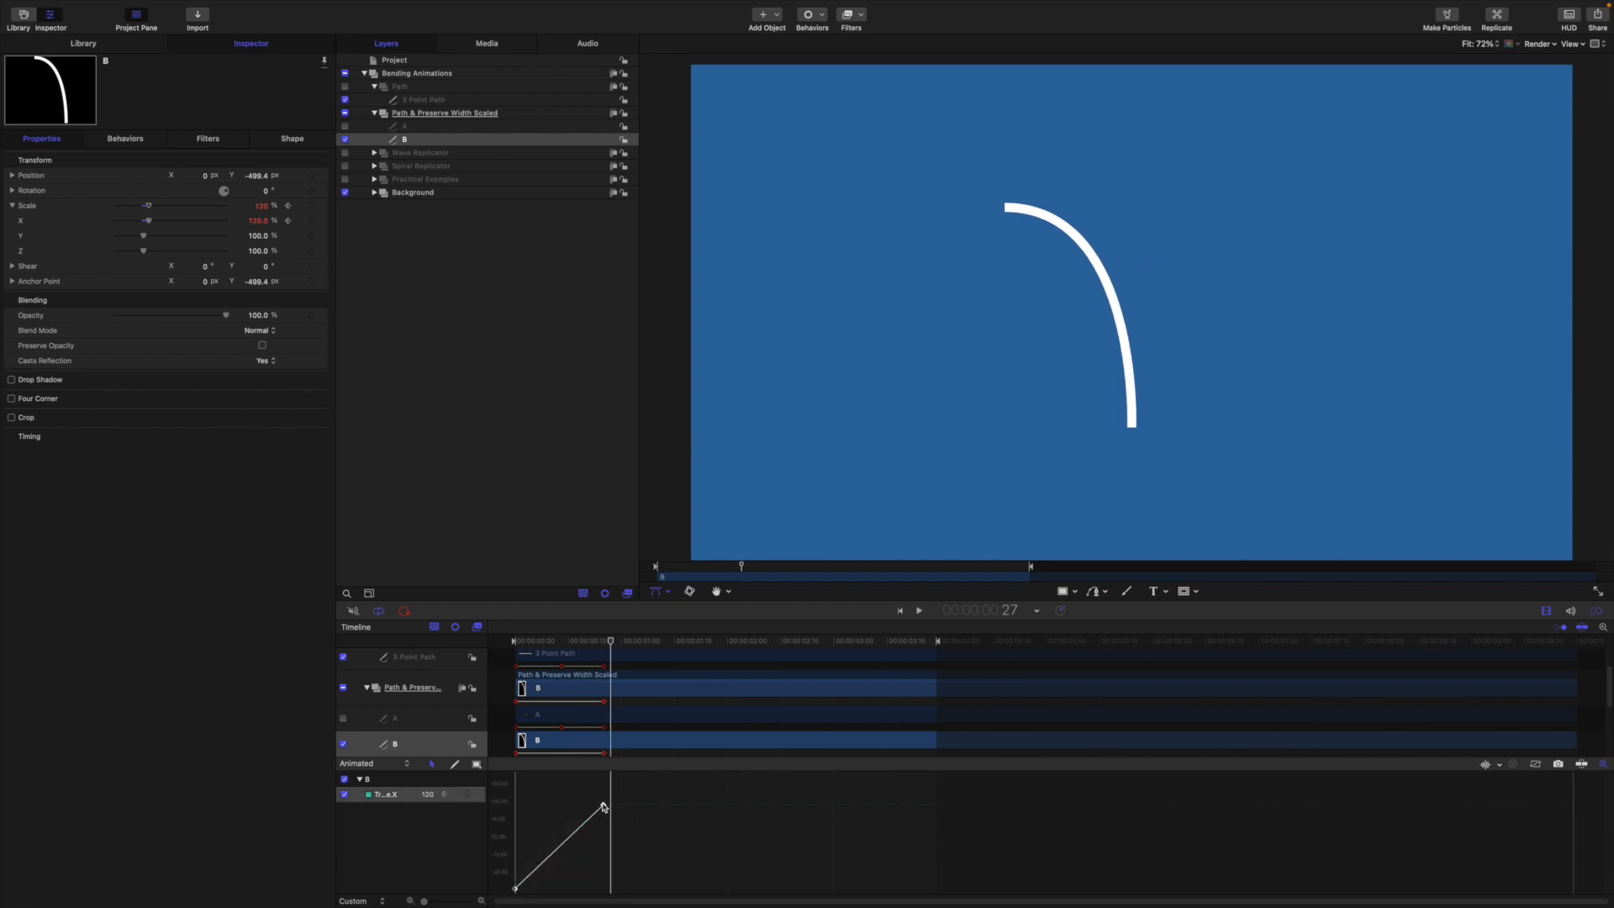
right_click(602, 807)
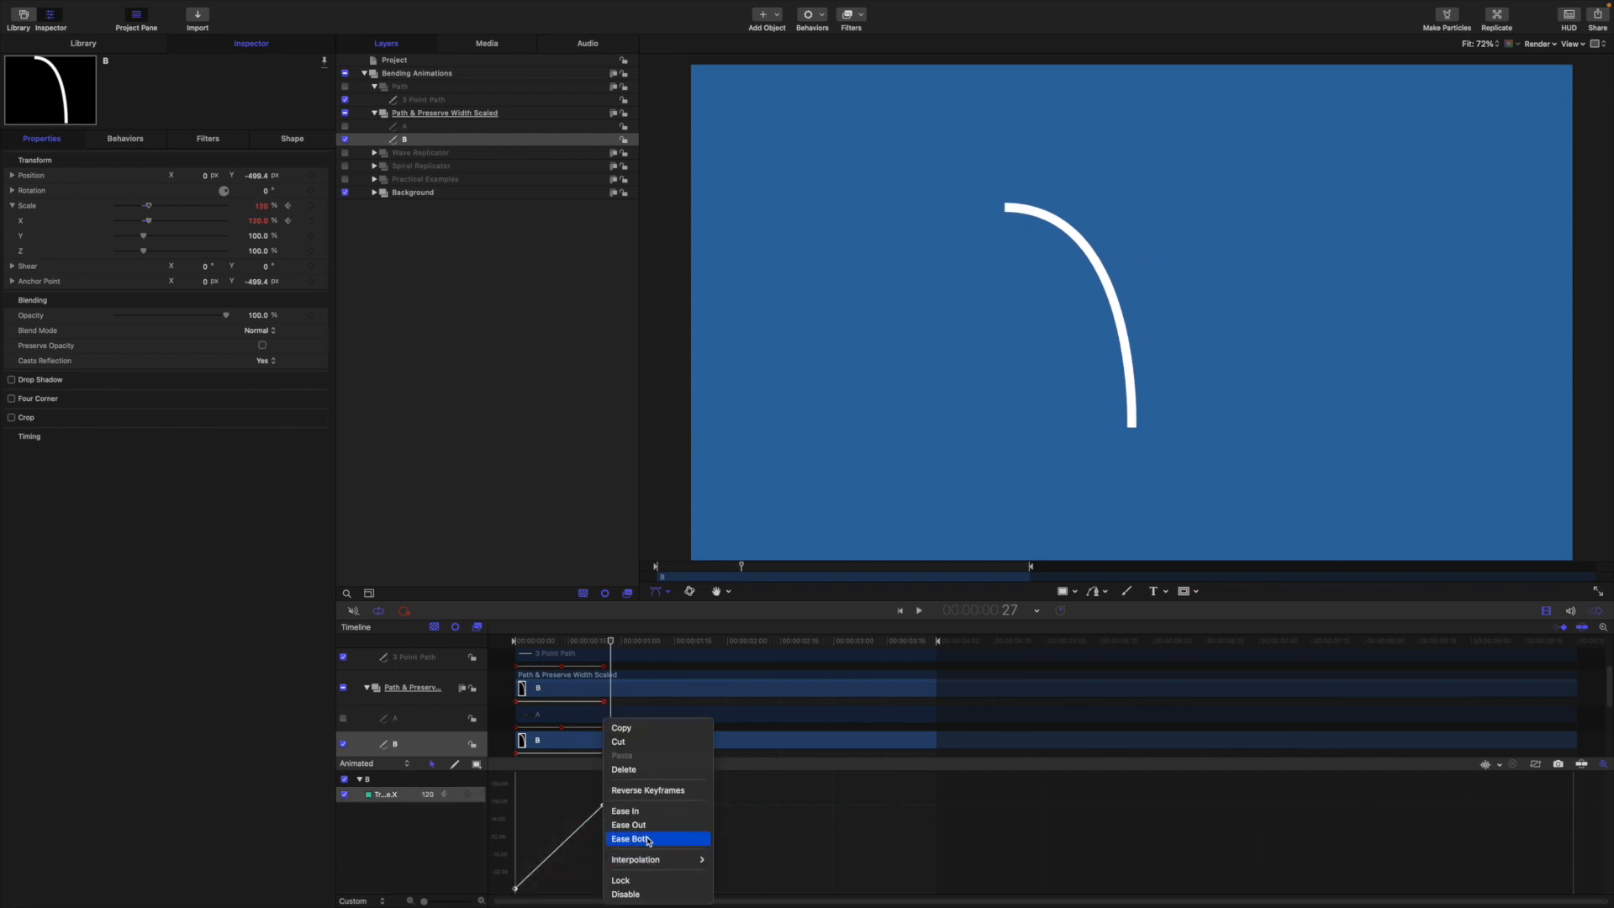
left_click(648, 840)
key("Home")
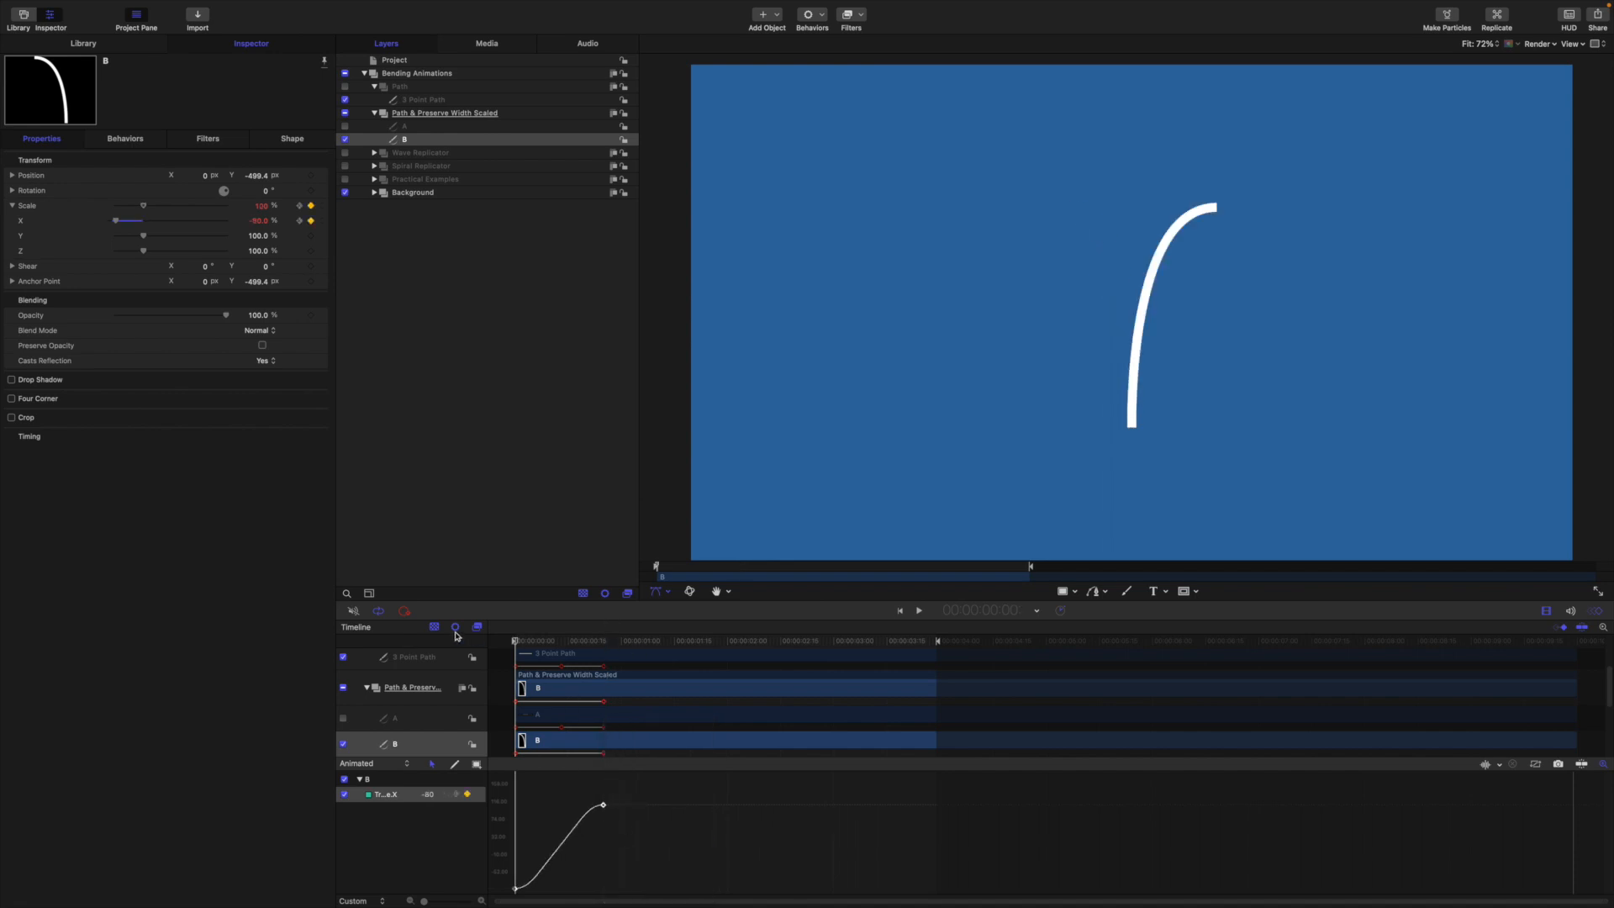
key("space")
key("space")
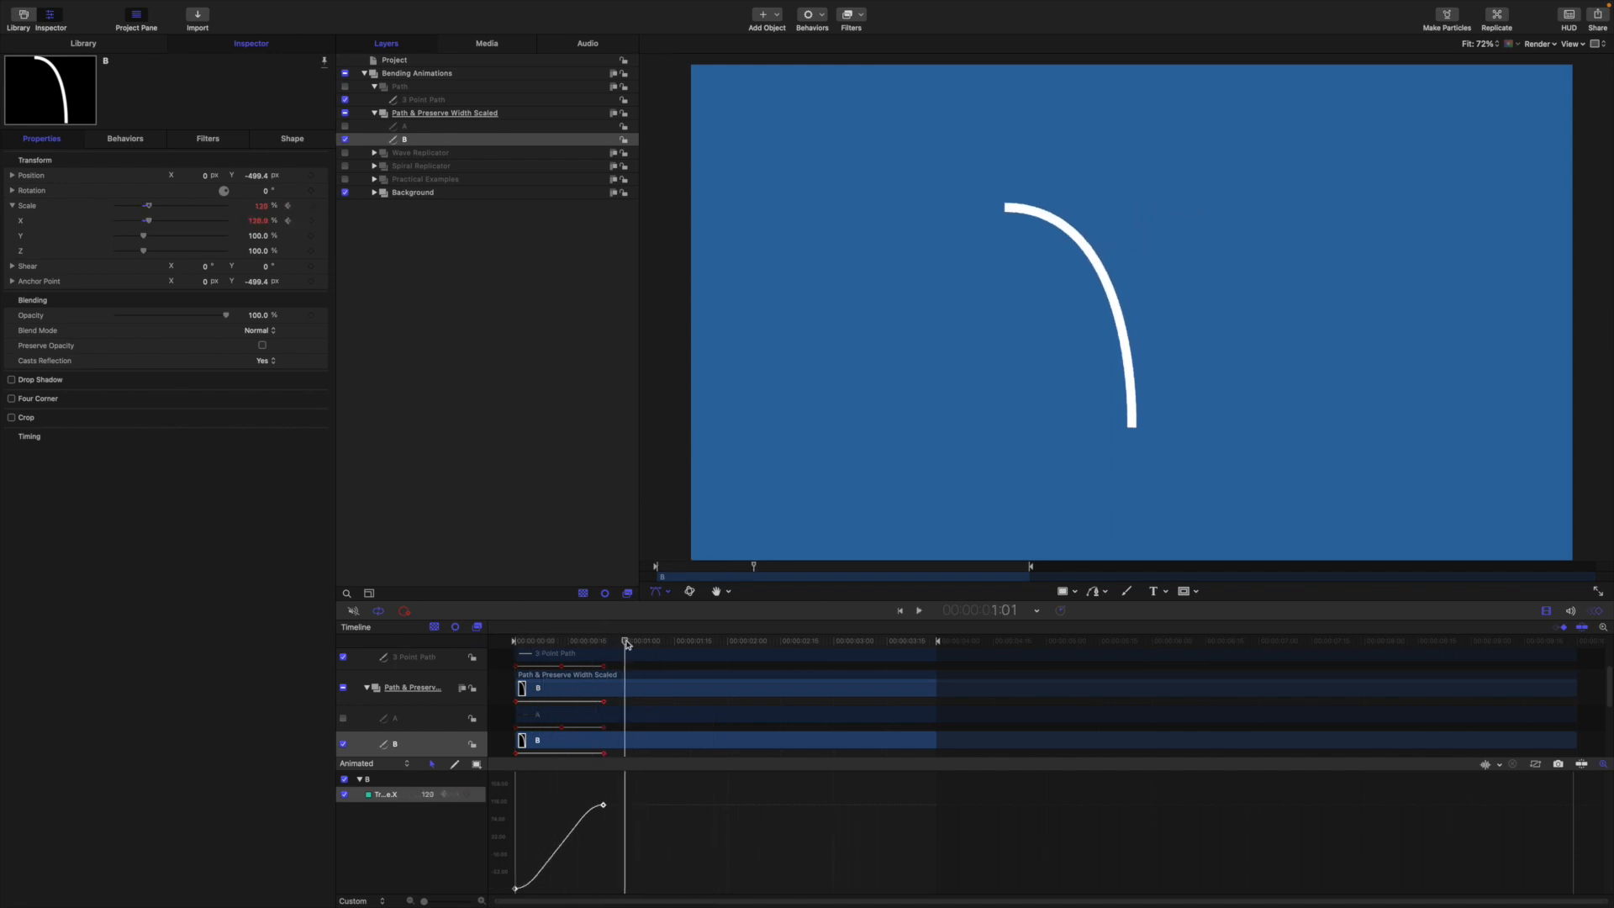
key("Home")
key("space")
key("space")
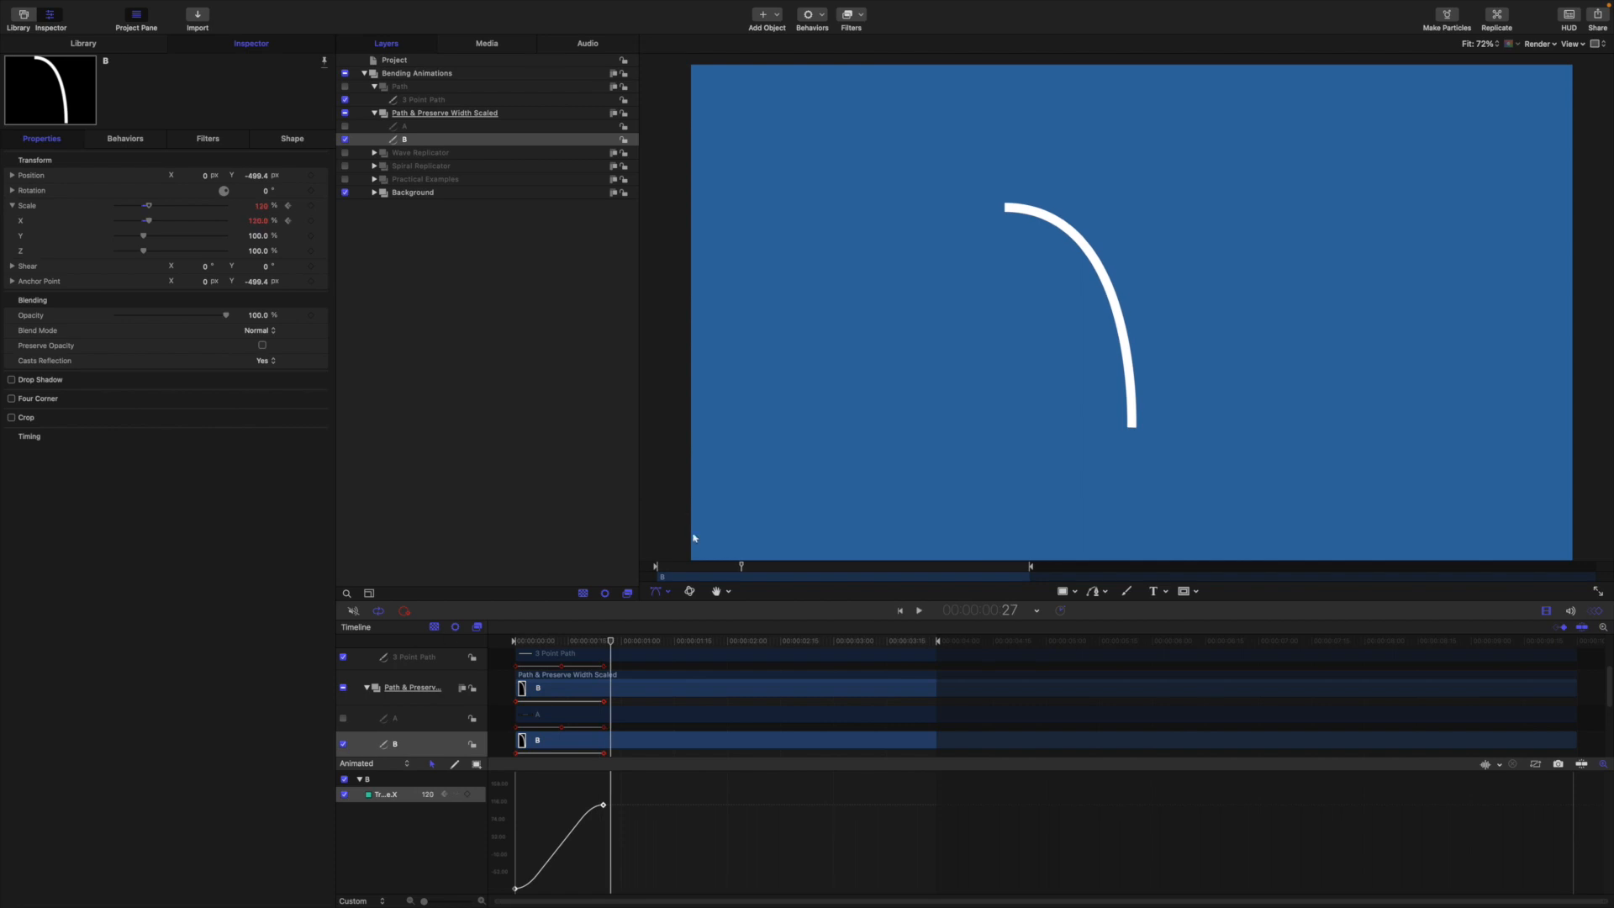
- Add a Y scale keyframe to line B on the first frame and set its Y scale to 74.74% on frame 13
left_click_drag(611, 641, 514, 641)
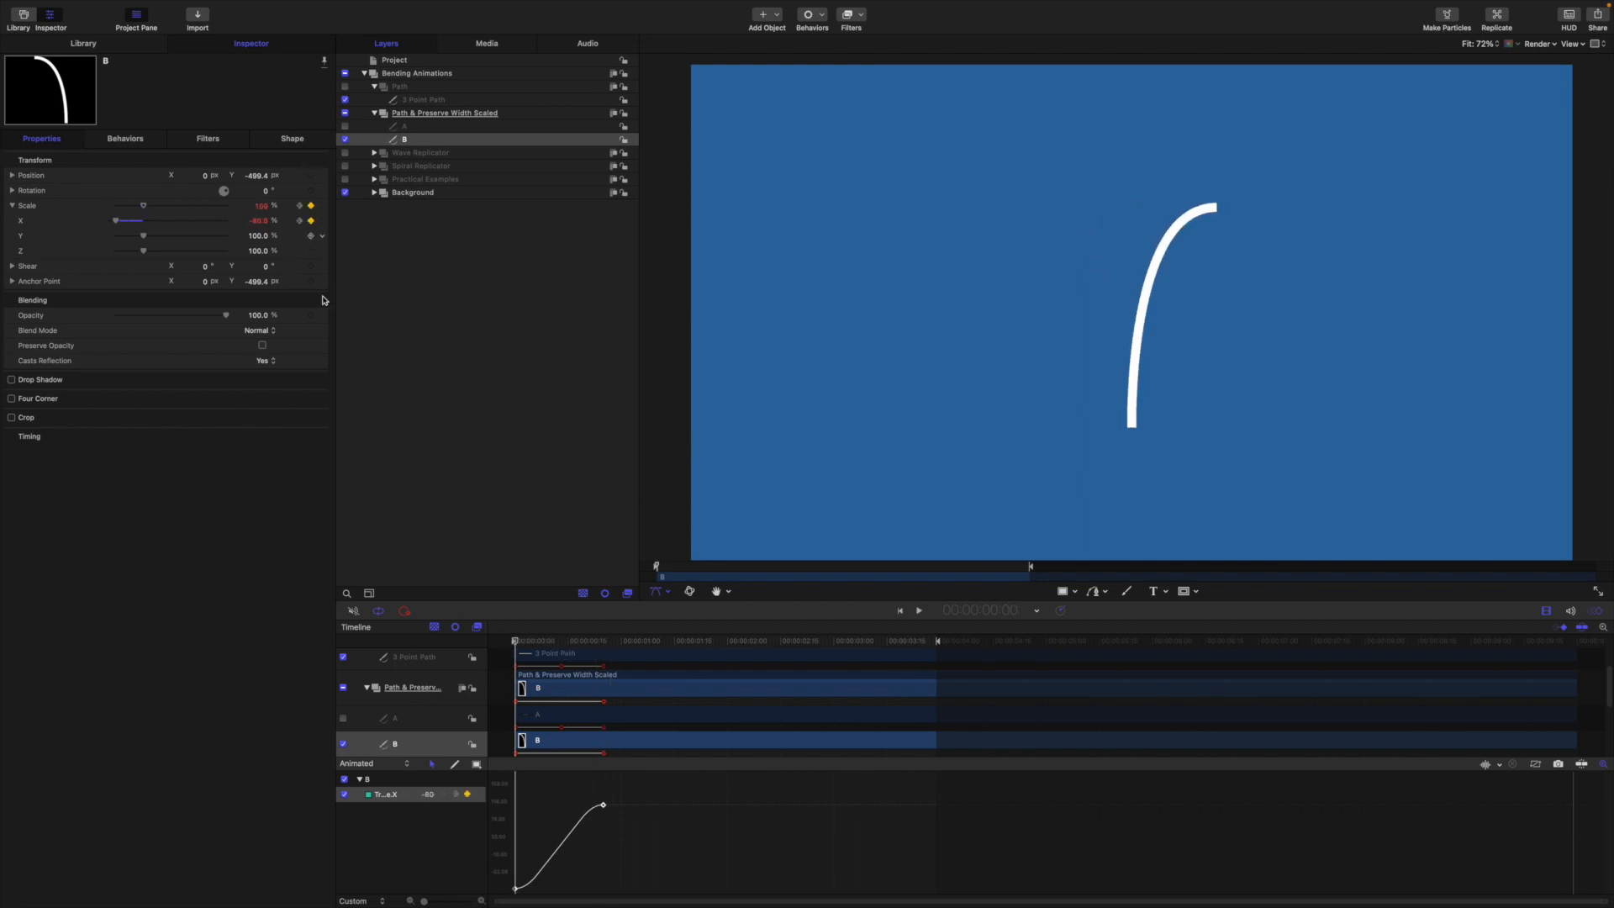
left_click_drag(514, 642, 563, 649)
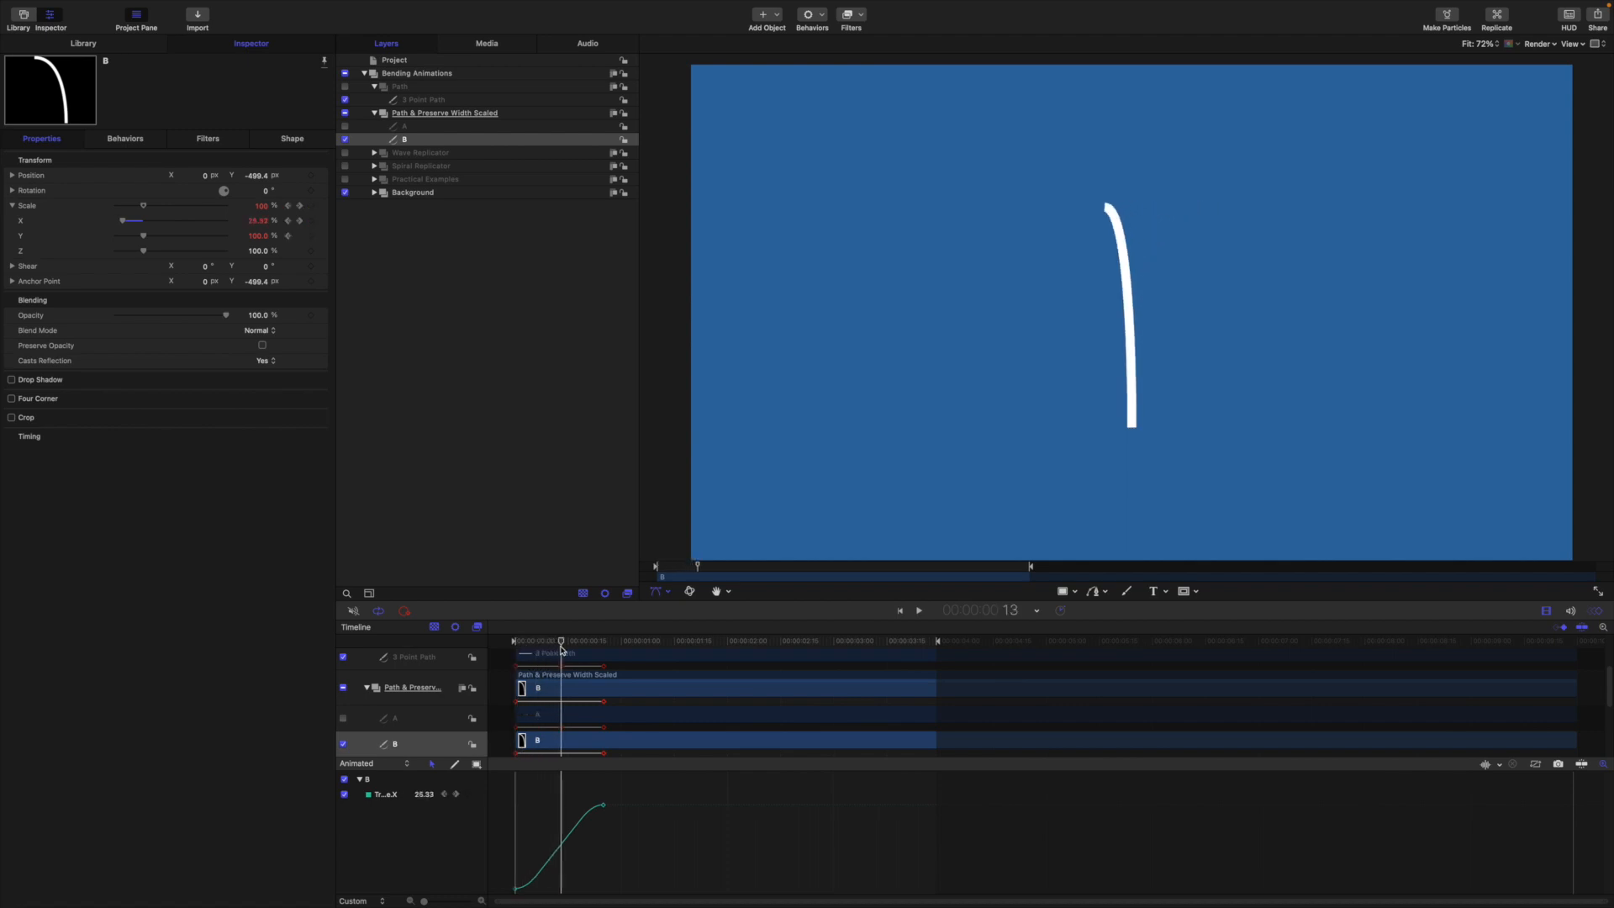
left_click_drag(259, 236, 403, 471)
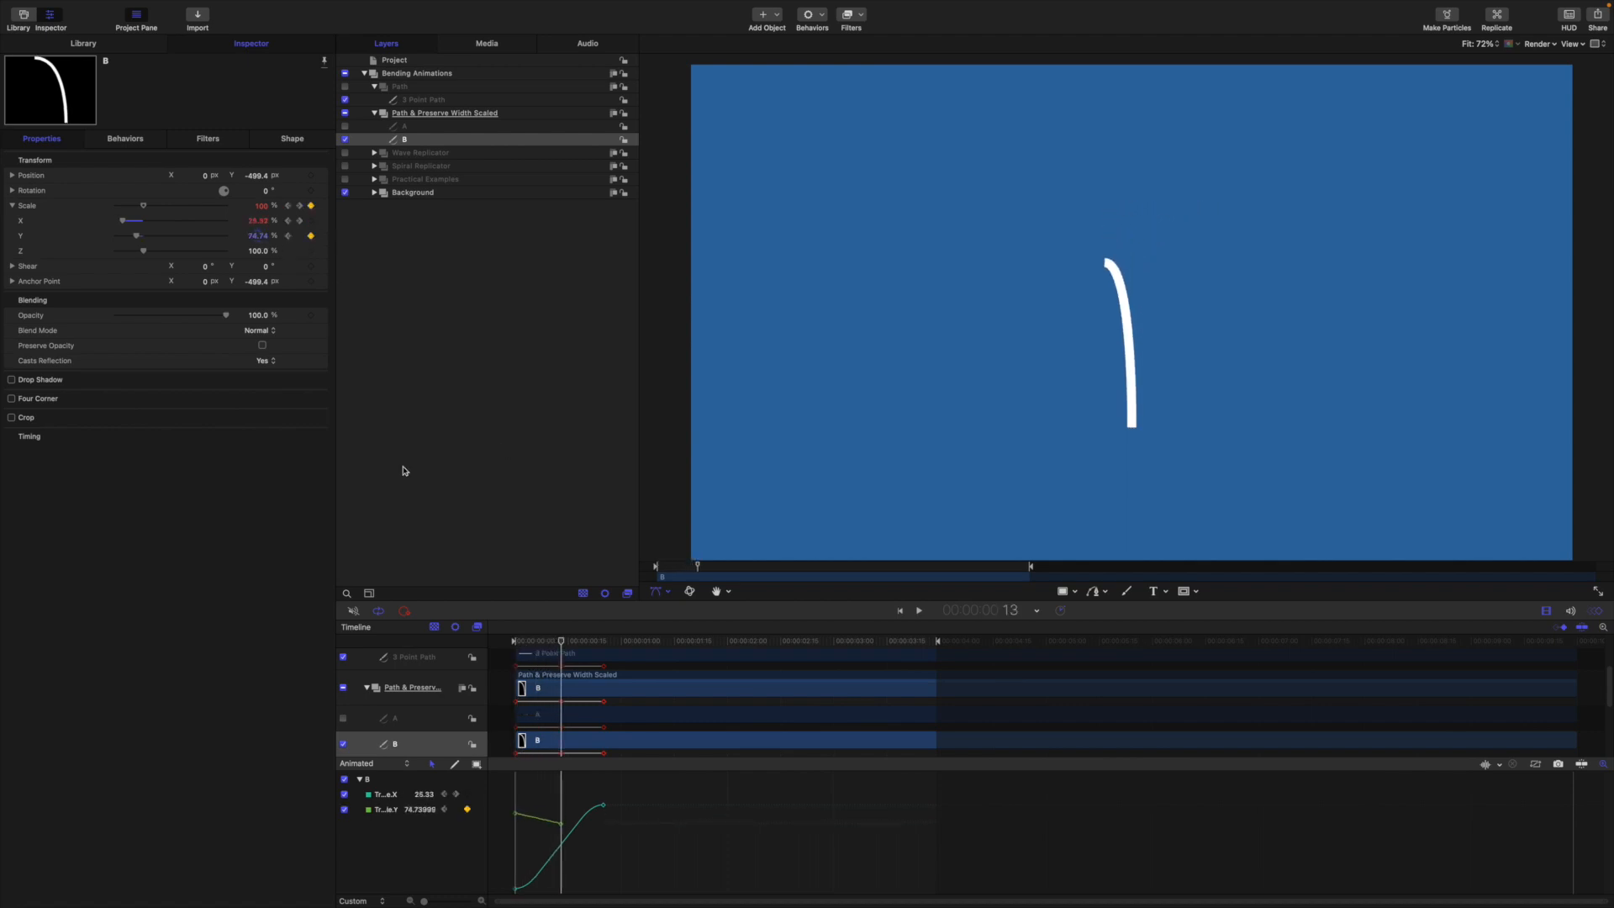
- Keyframe line B's Y scale at 110% on frame 25
left_click_drag(561, 642, 603, 645)
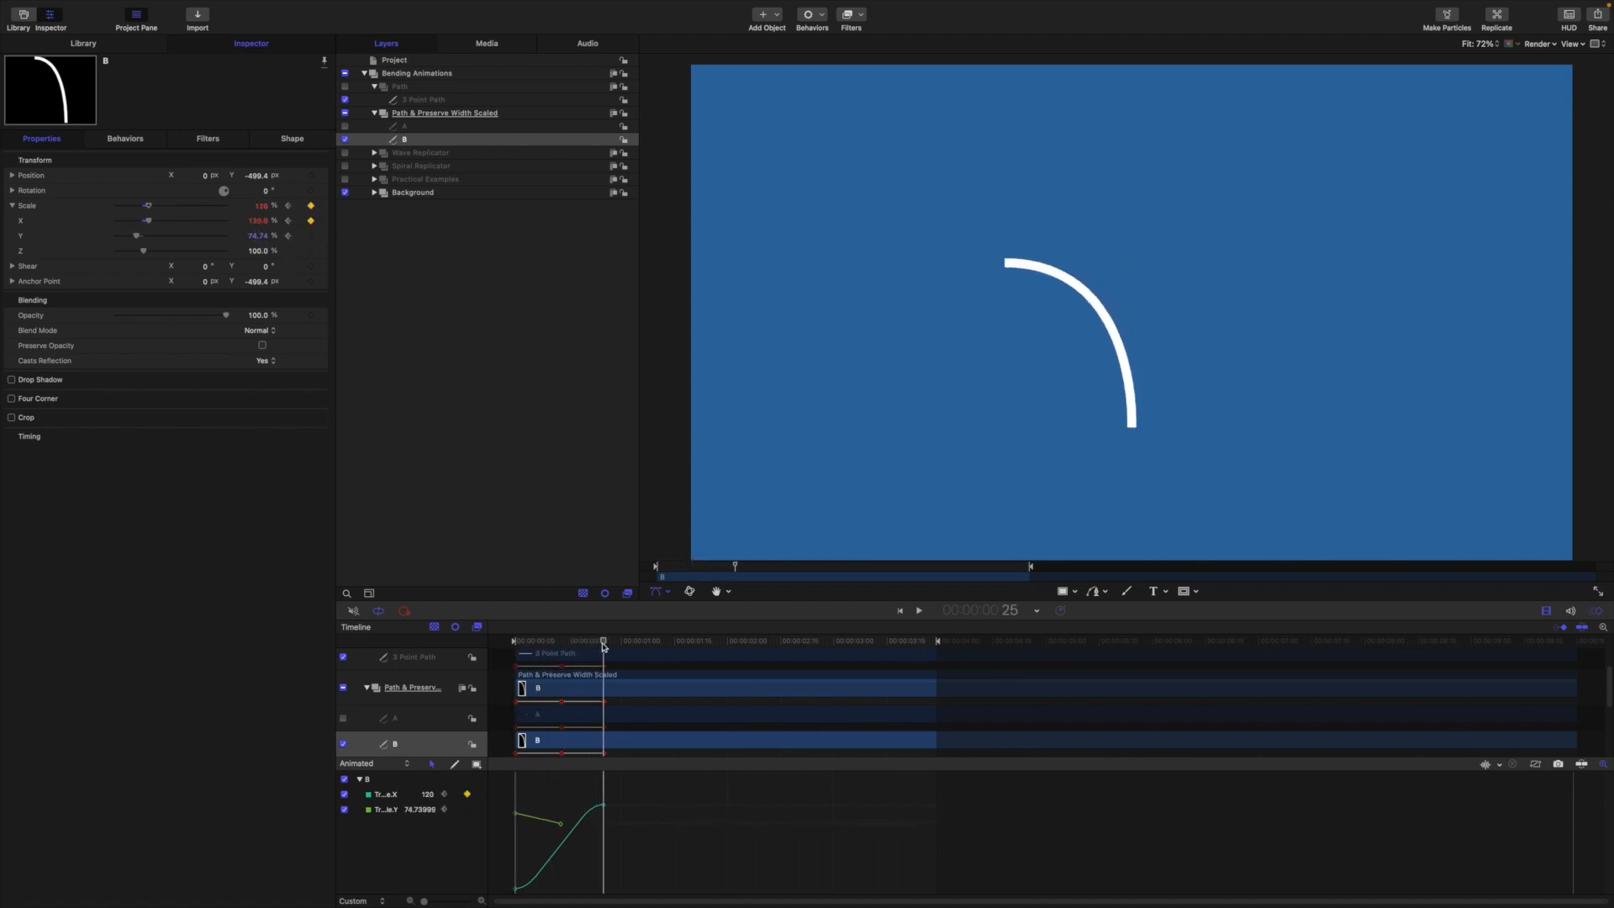
left_click(311, 237)
left_click(256, 236)
type("118")
key("Return")
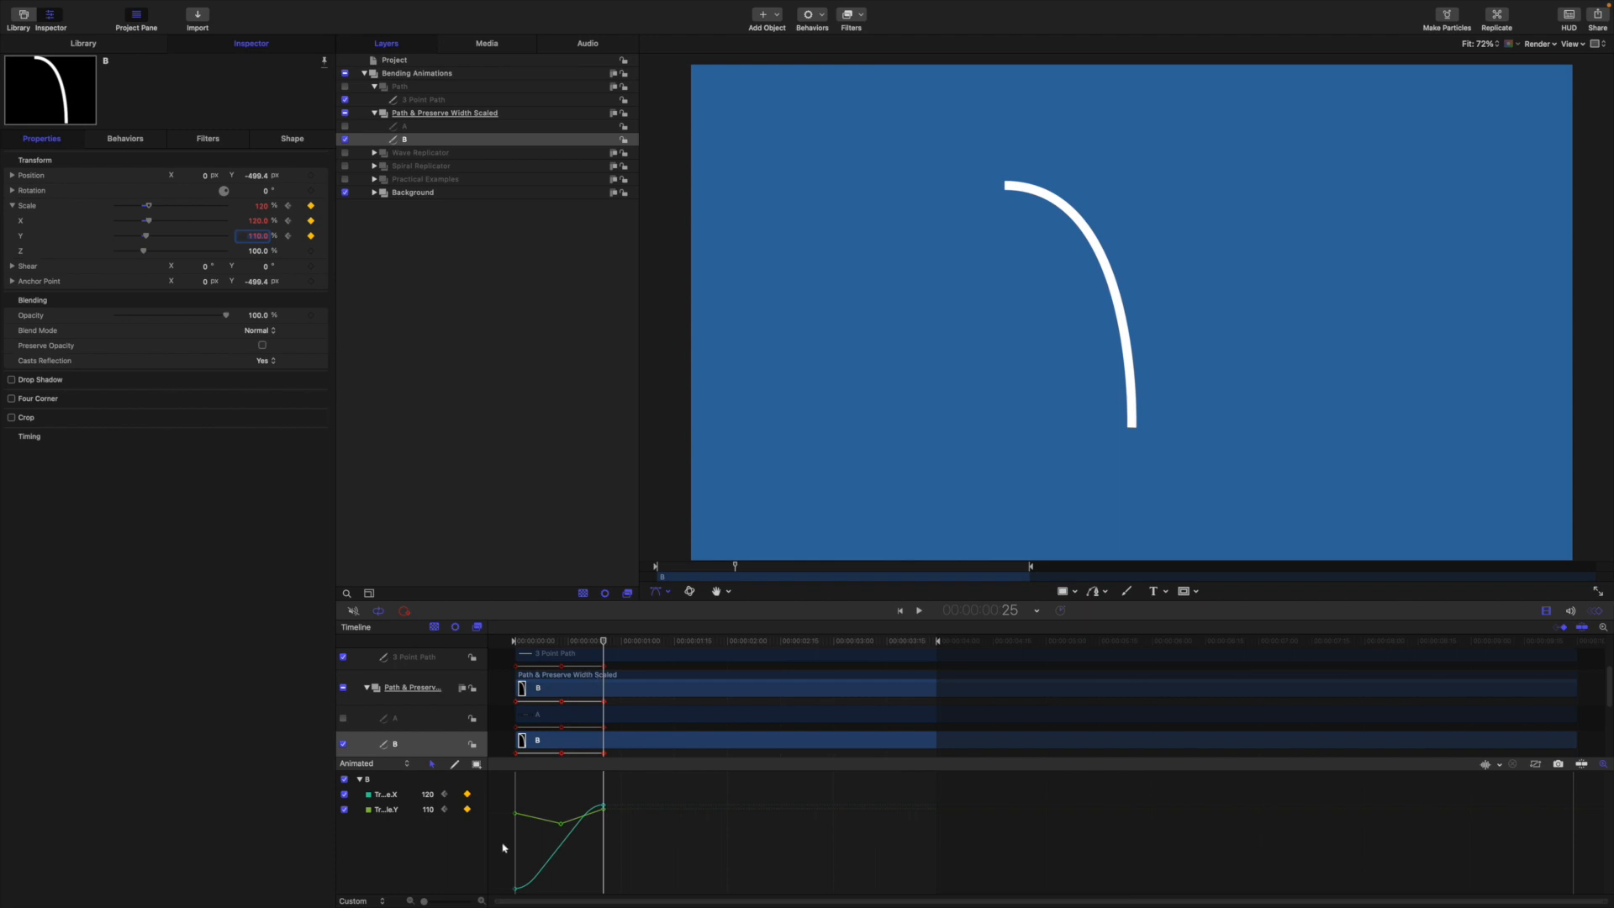
- Show only line B's Y scale curve and apply Ease Both to its three keyframes
left_click(344, 811)
left_click(344, 808)
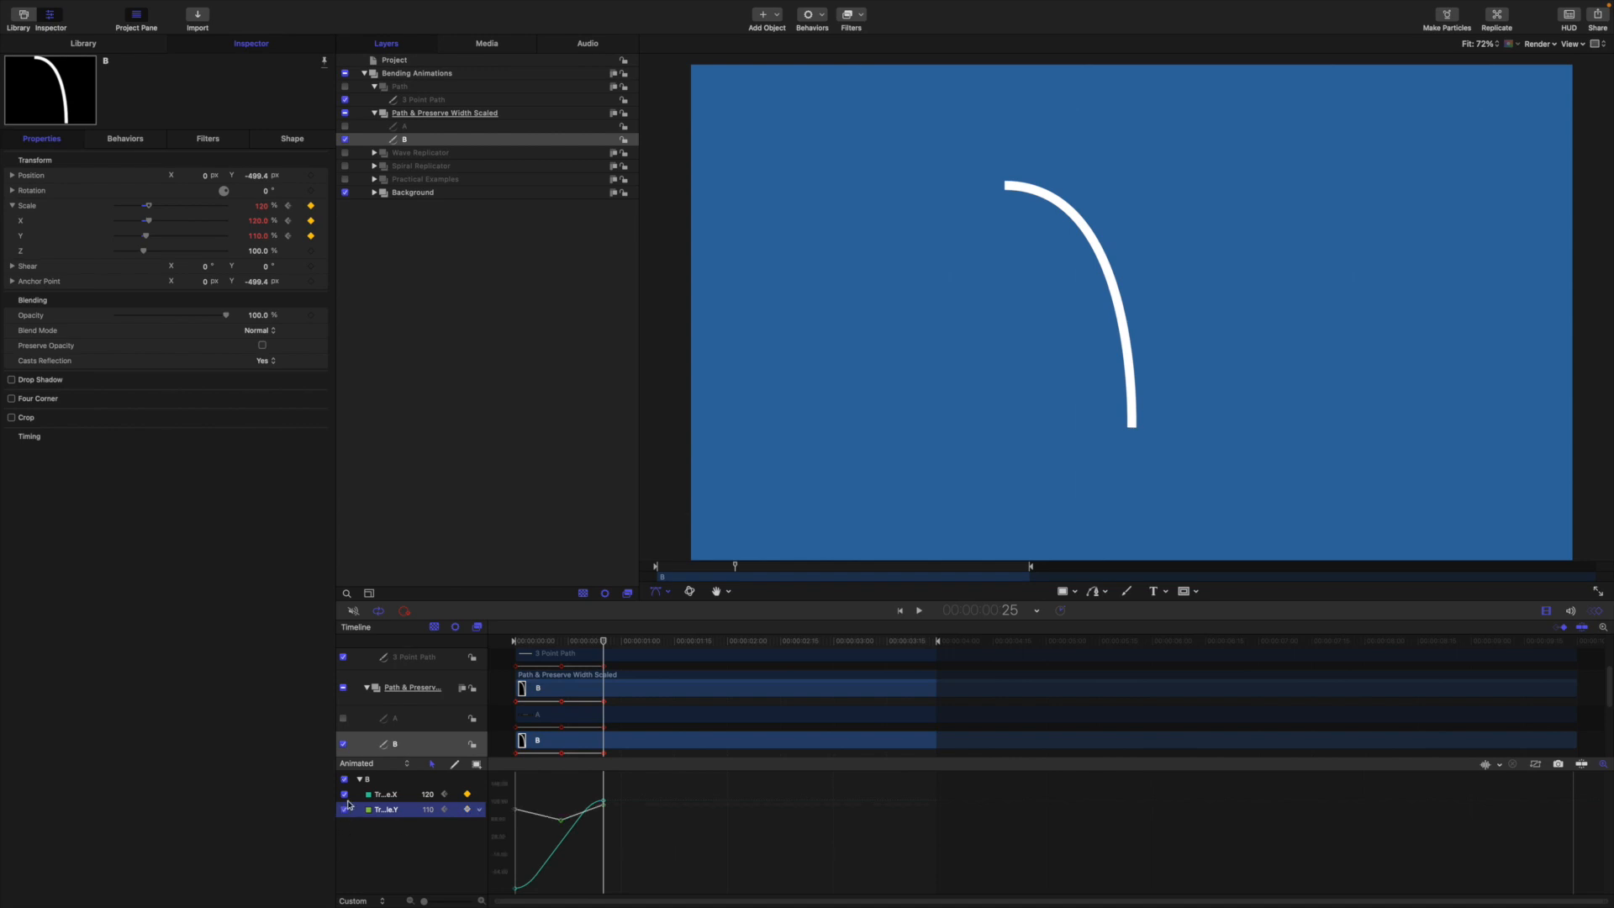
left_click(345, 794)
left_click_drag(629, 831, 504, 789)
right_click(606, 807)
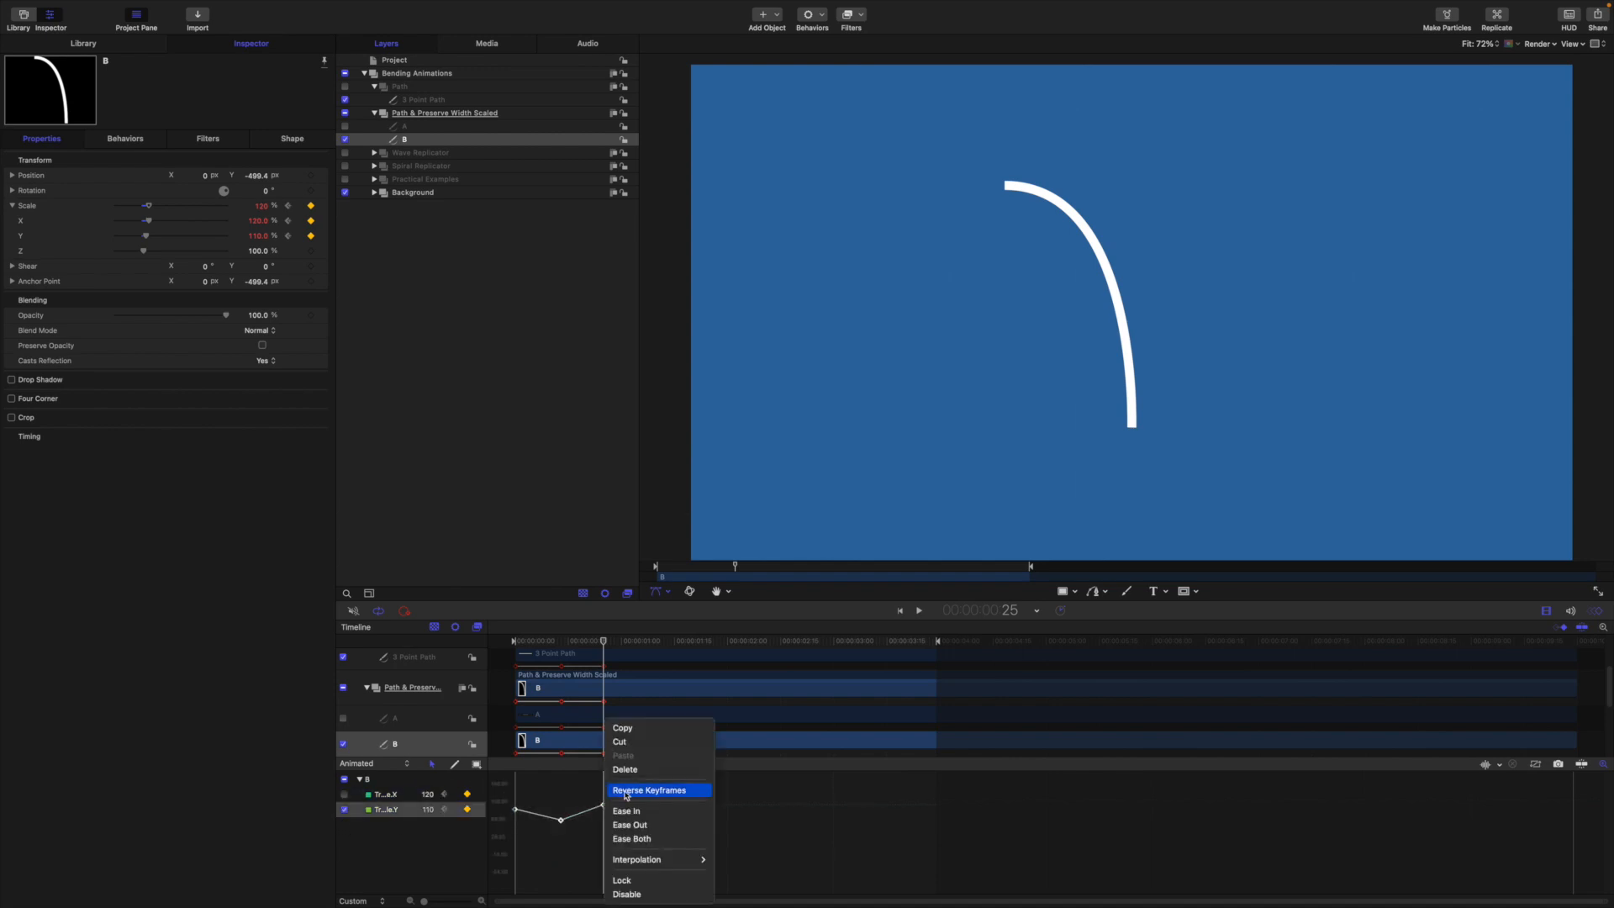
left_click(632, 839)
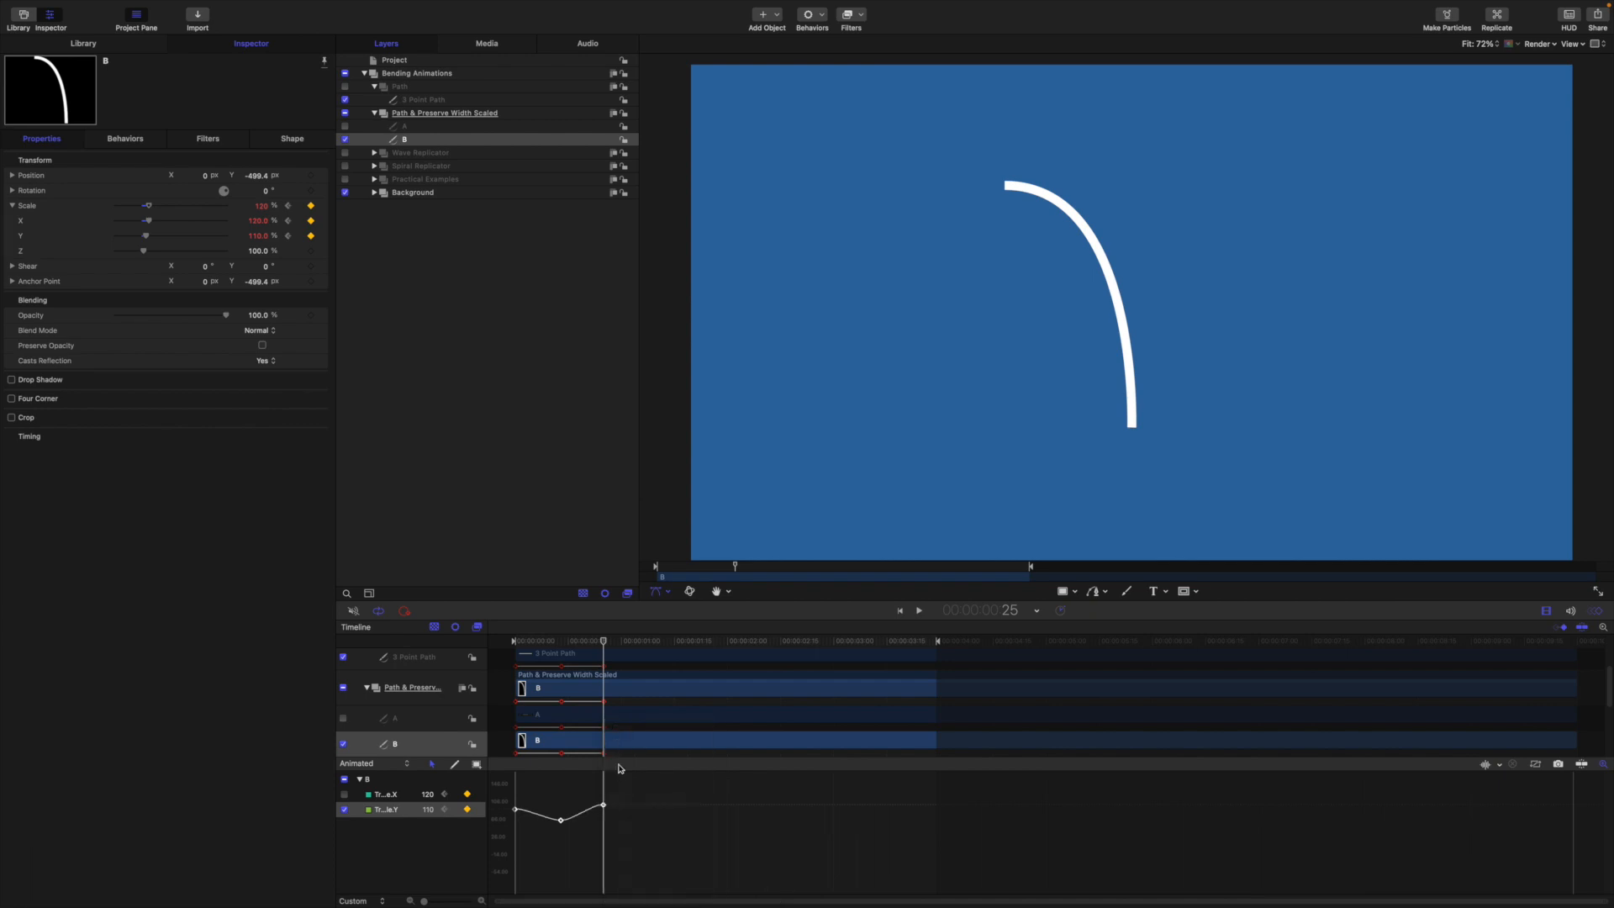
- Play line B's bend animation repeatedly from the first frame and return to the start
left_click_drag(603, 642, 475, 635)
key("space")
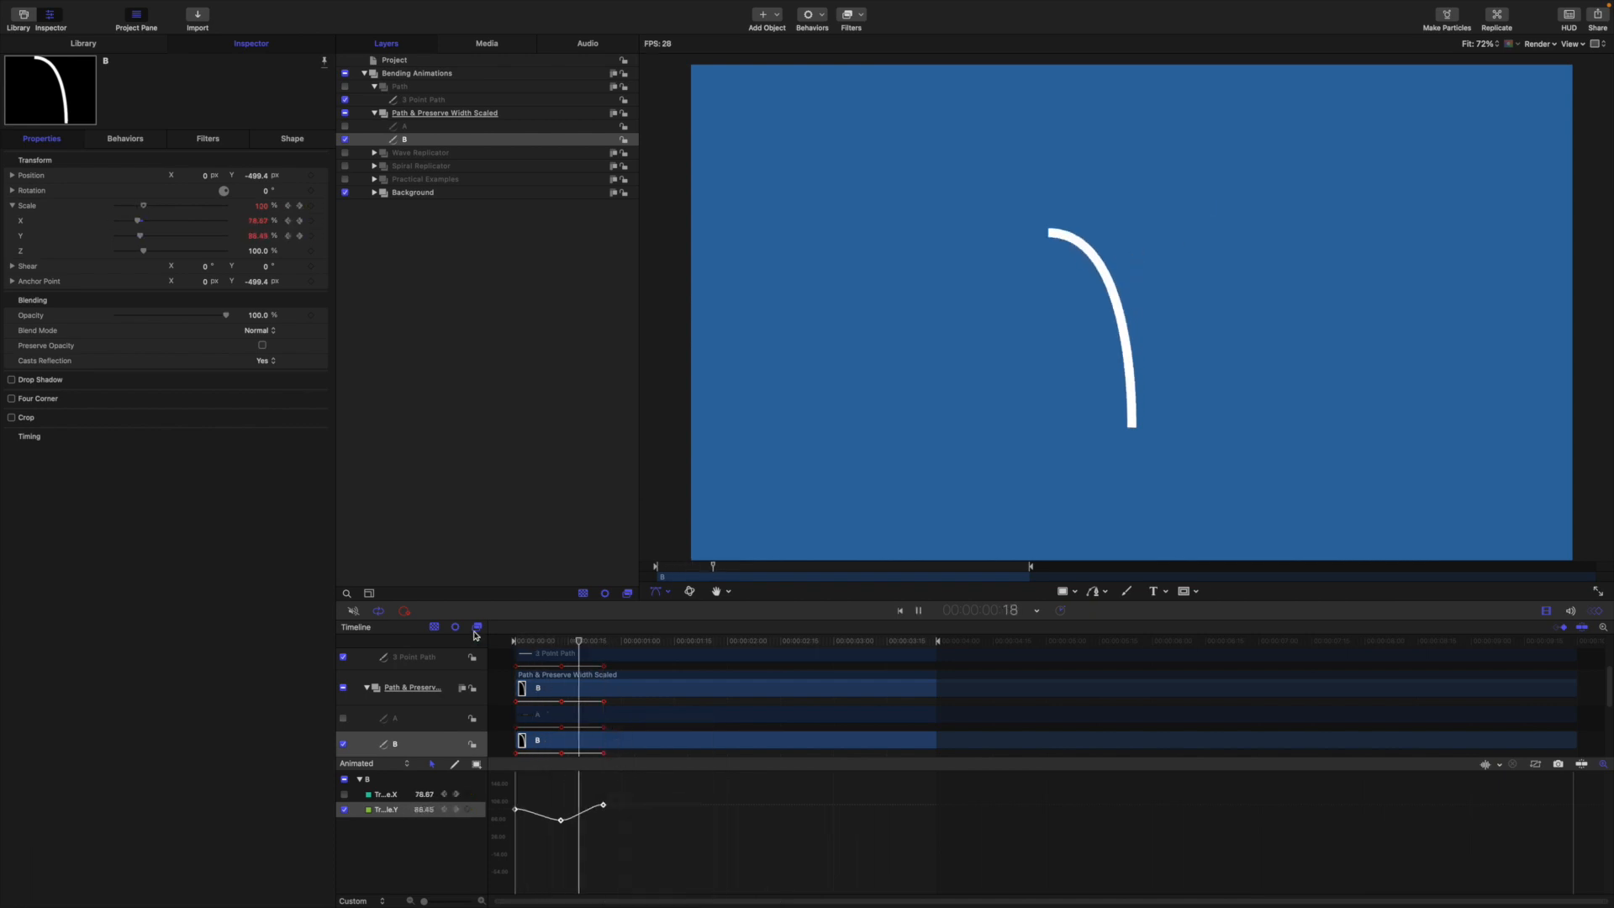
key("space")
left_click_drag(625, 648, 460, 622)
key("space")
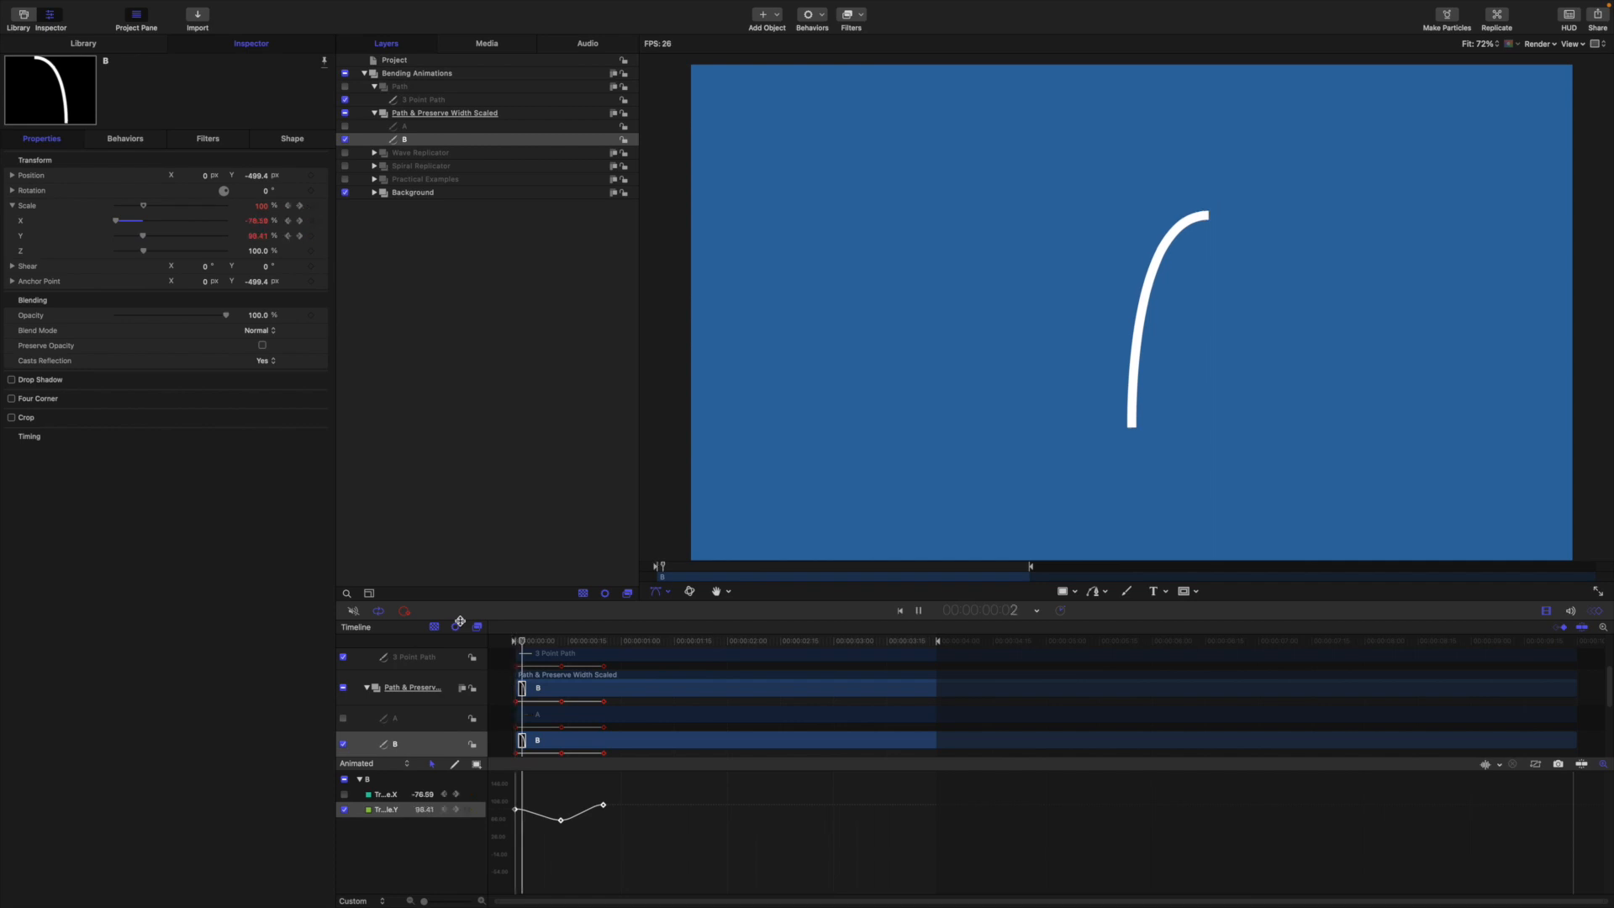
key("Home")
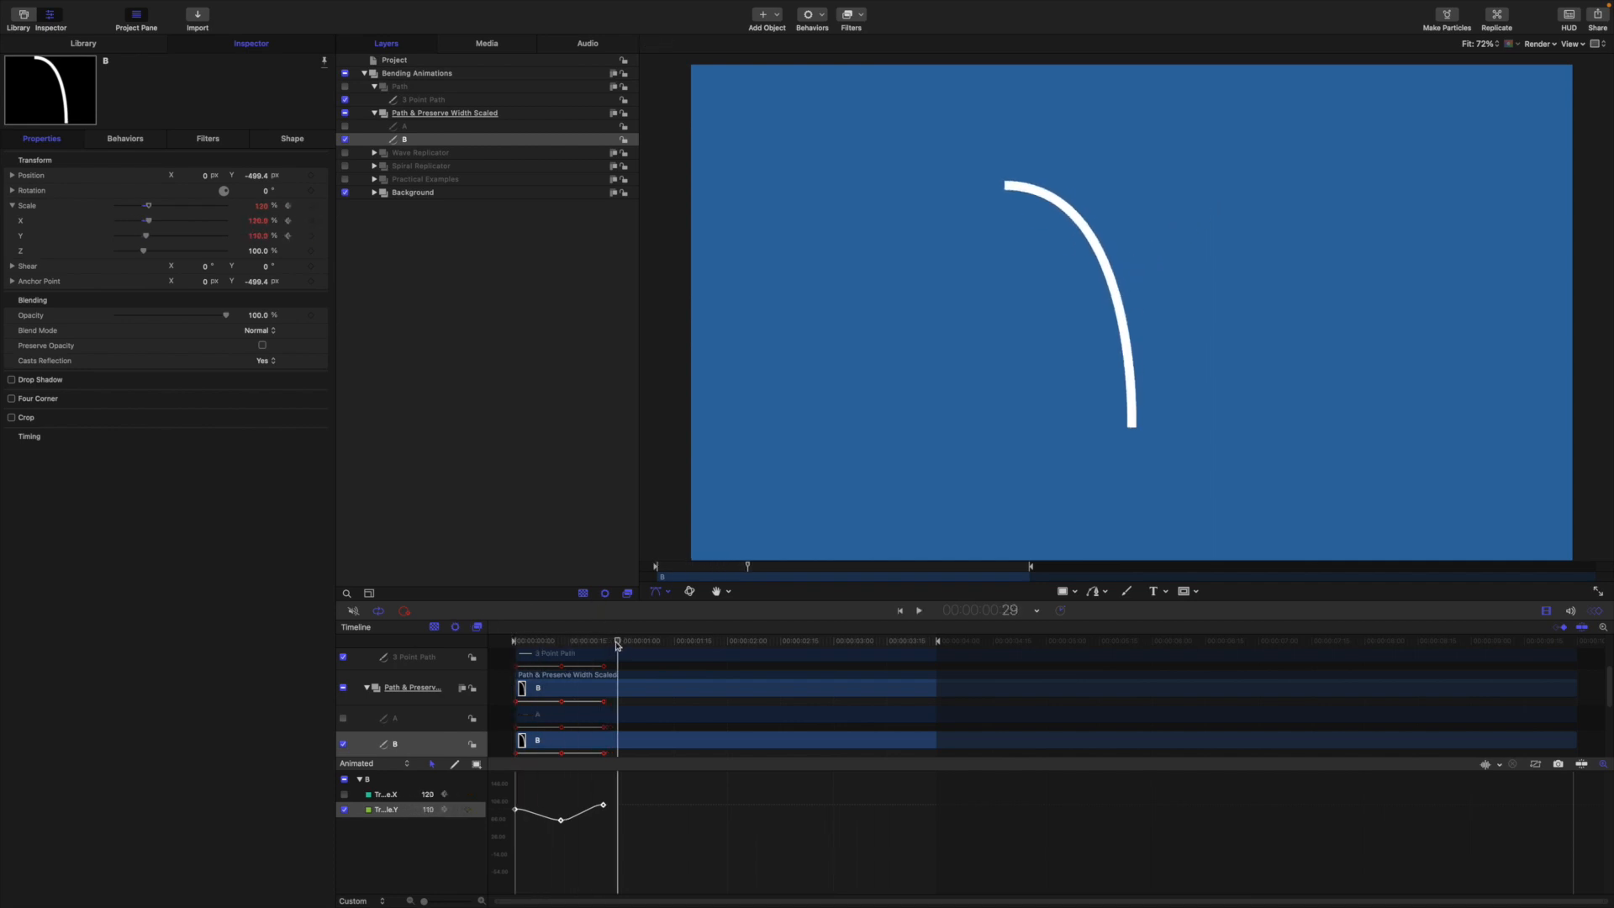
key("space")
key("space")
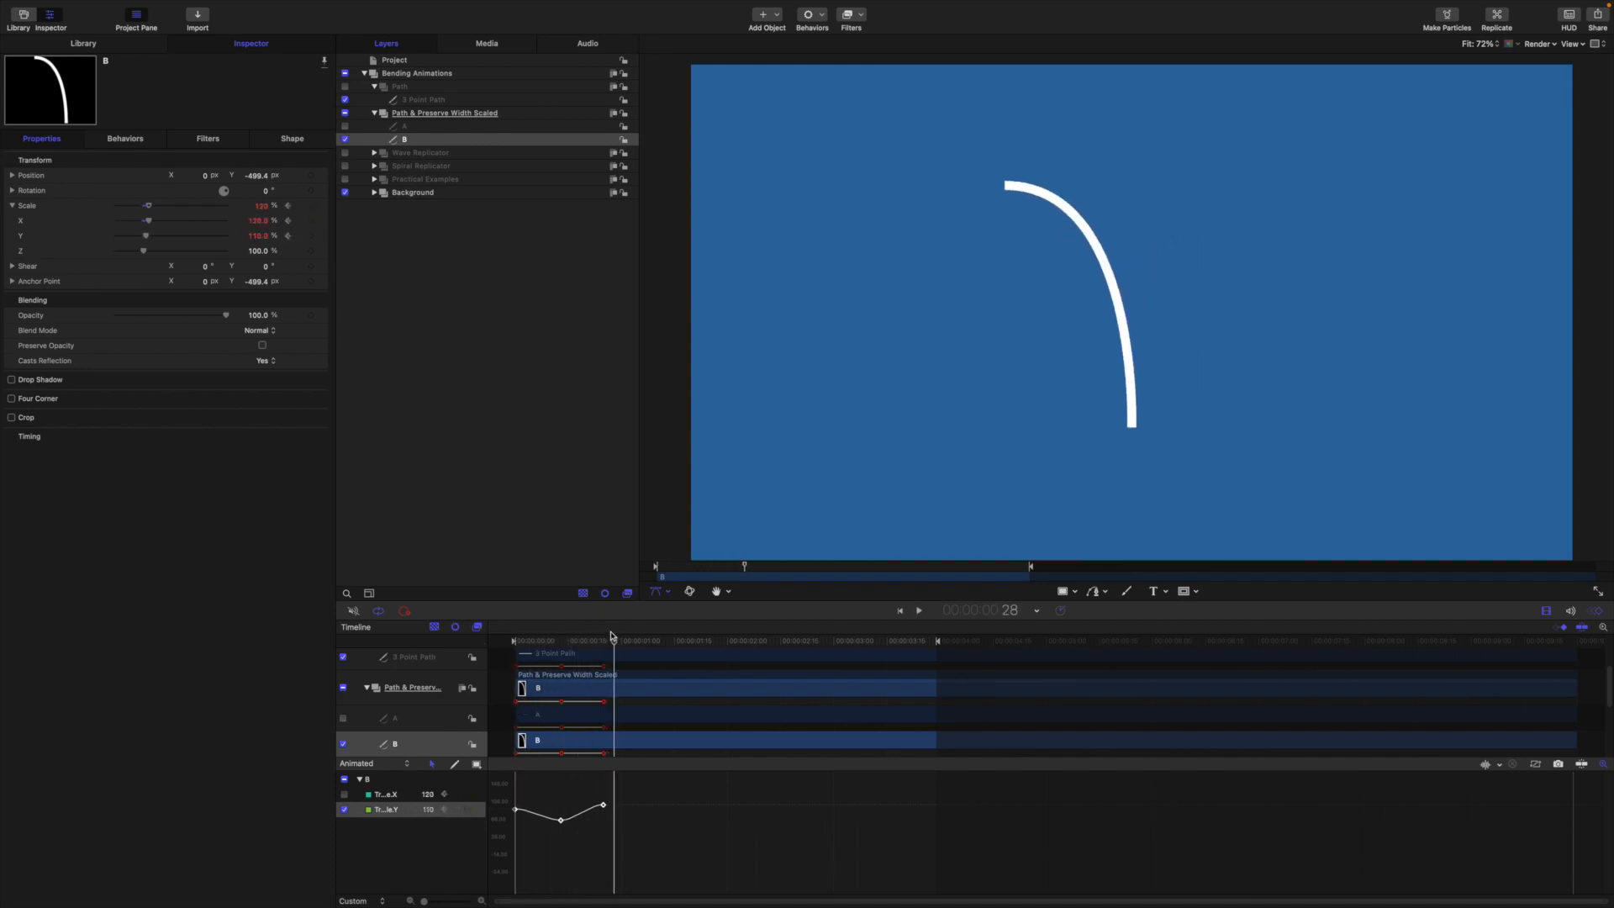
left_click_drag(612, 640, 496, 653)
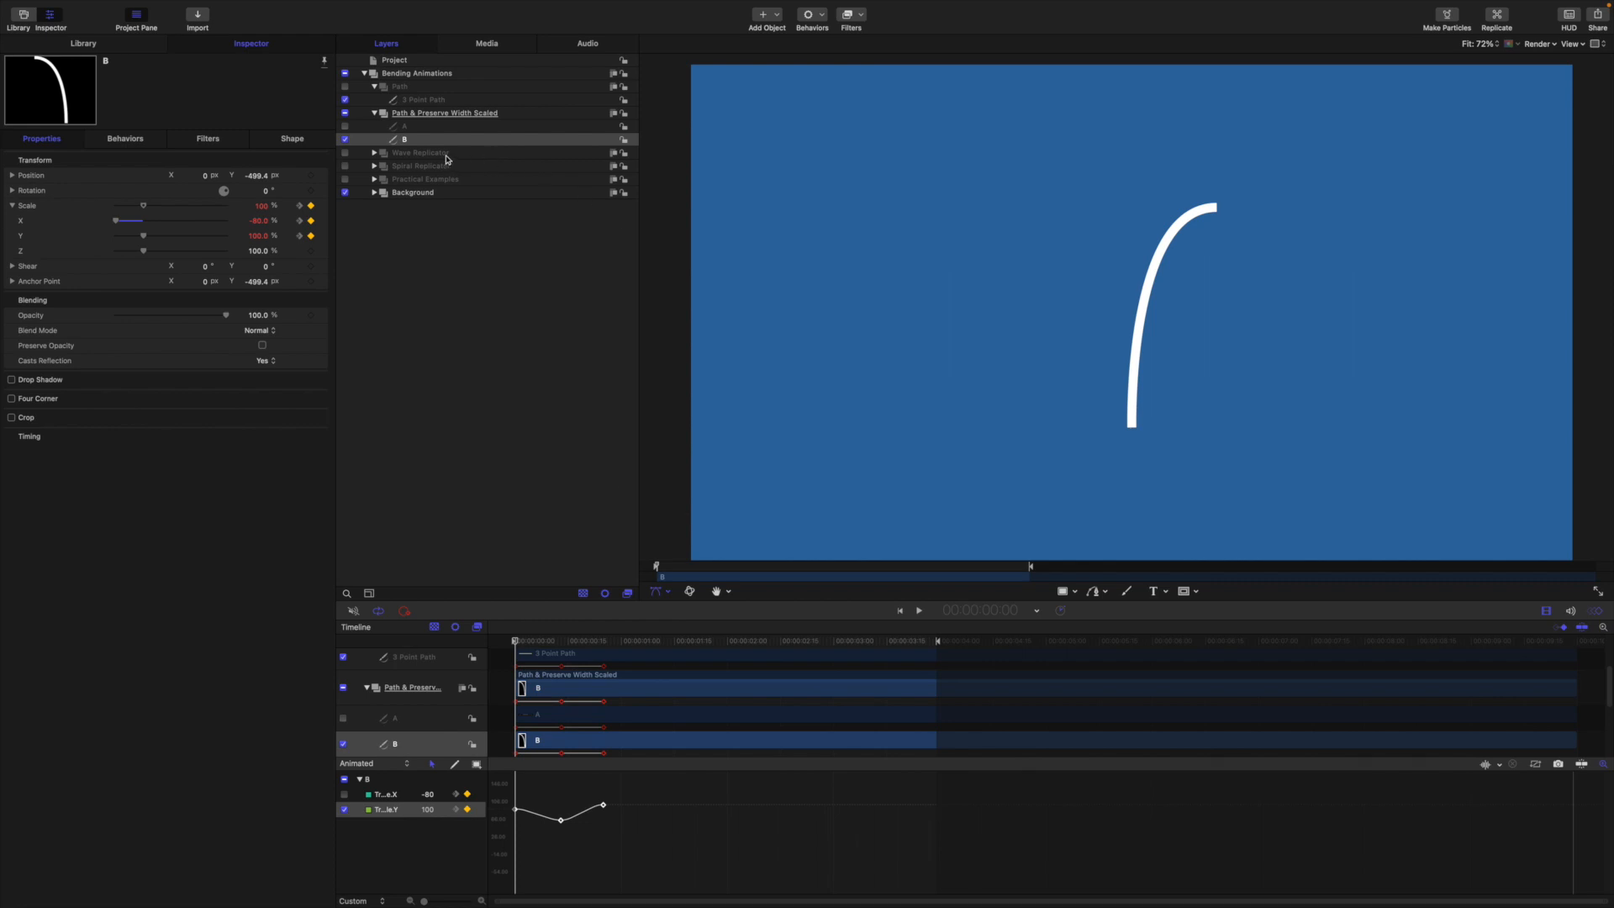
- Enable the Wave Replicator group and hide line B together with its collapsed Path & Preserve Width Scaled group
left_click(345, 152)
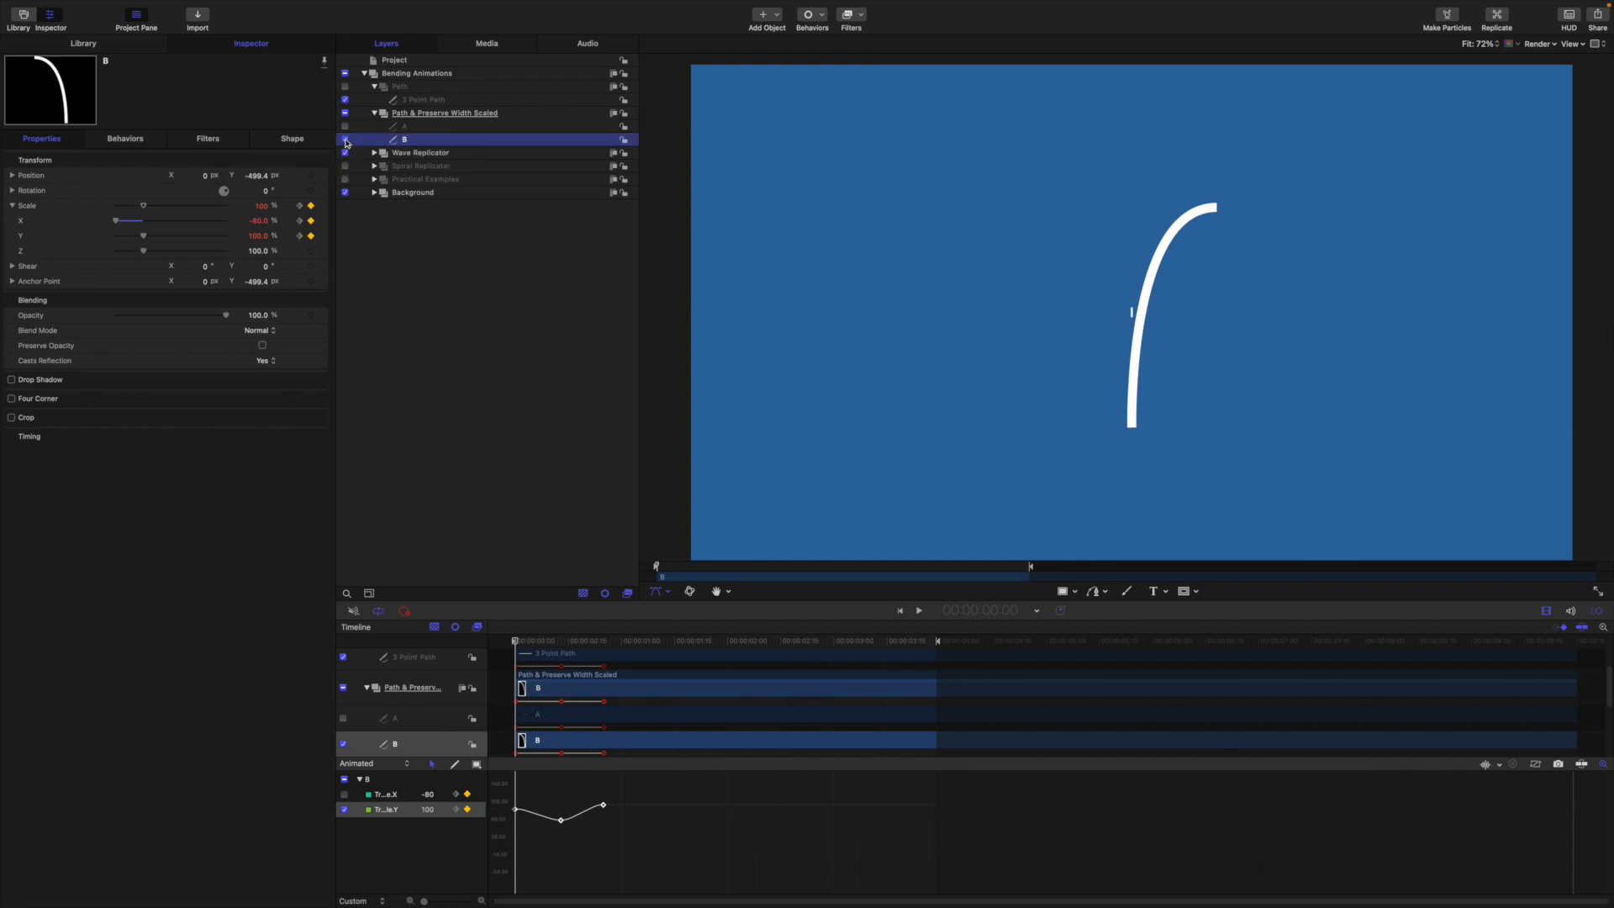
left_click(344, 139)
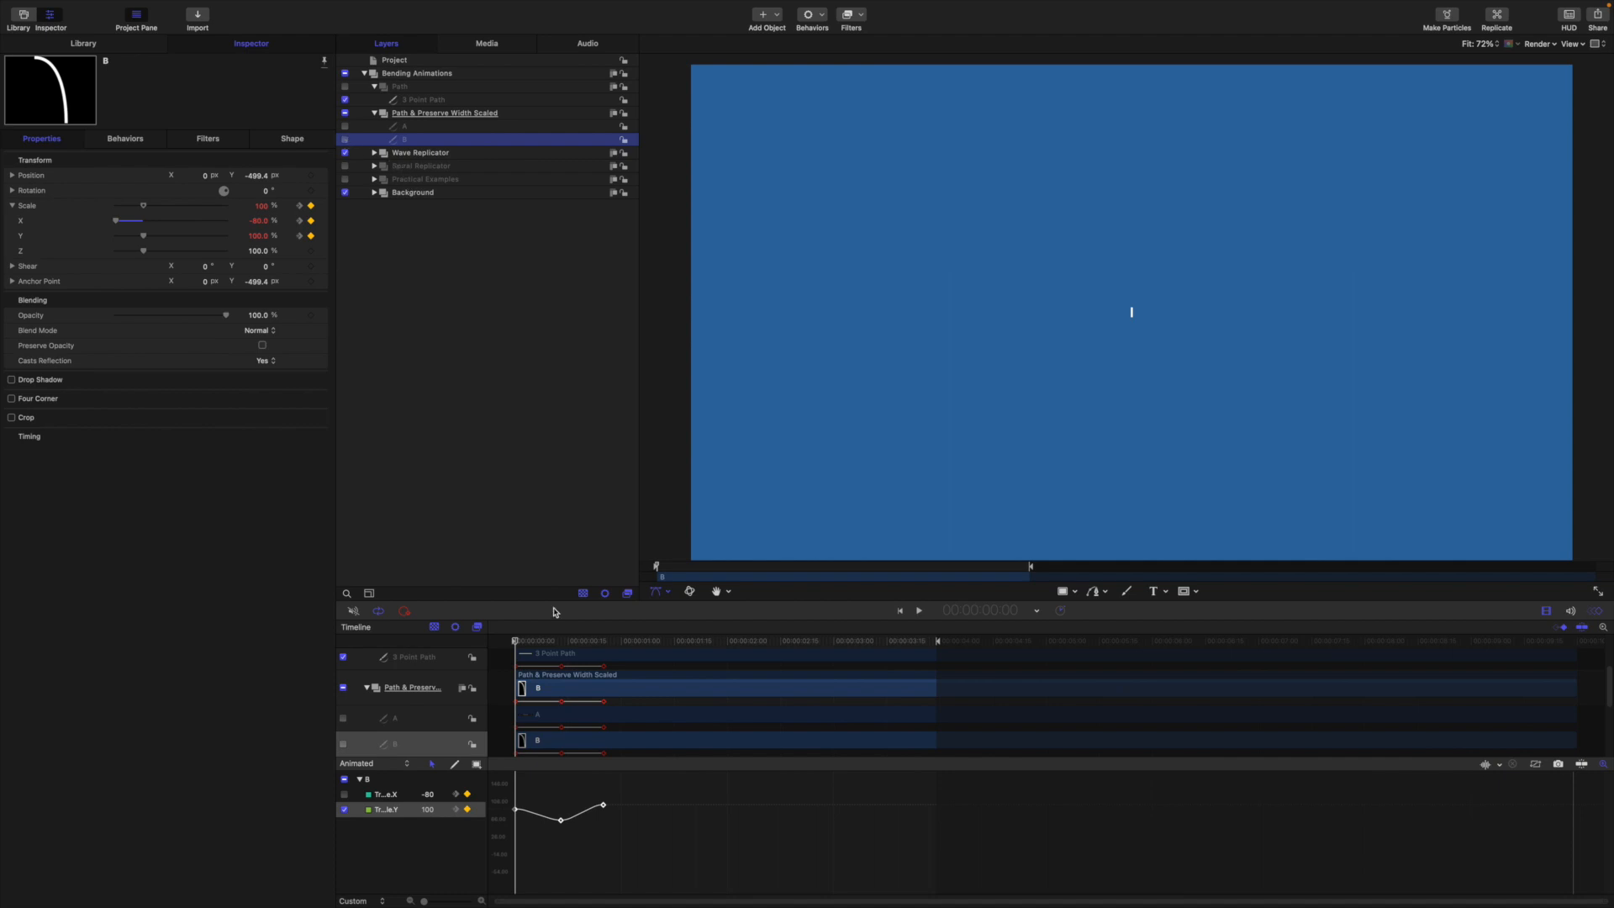
left_click(374, 113)
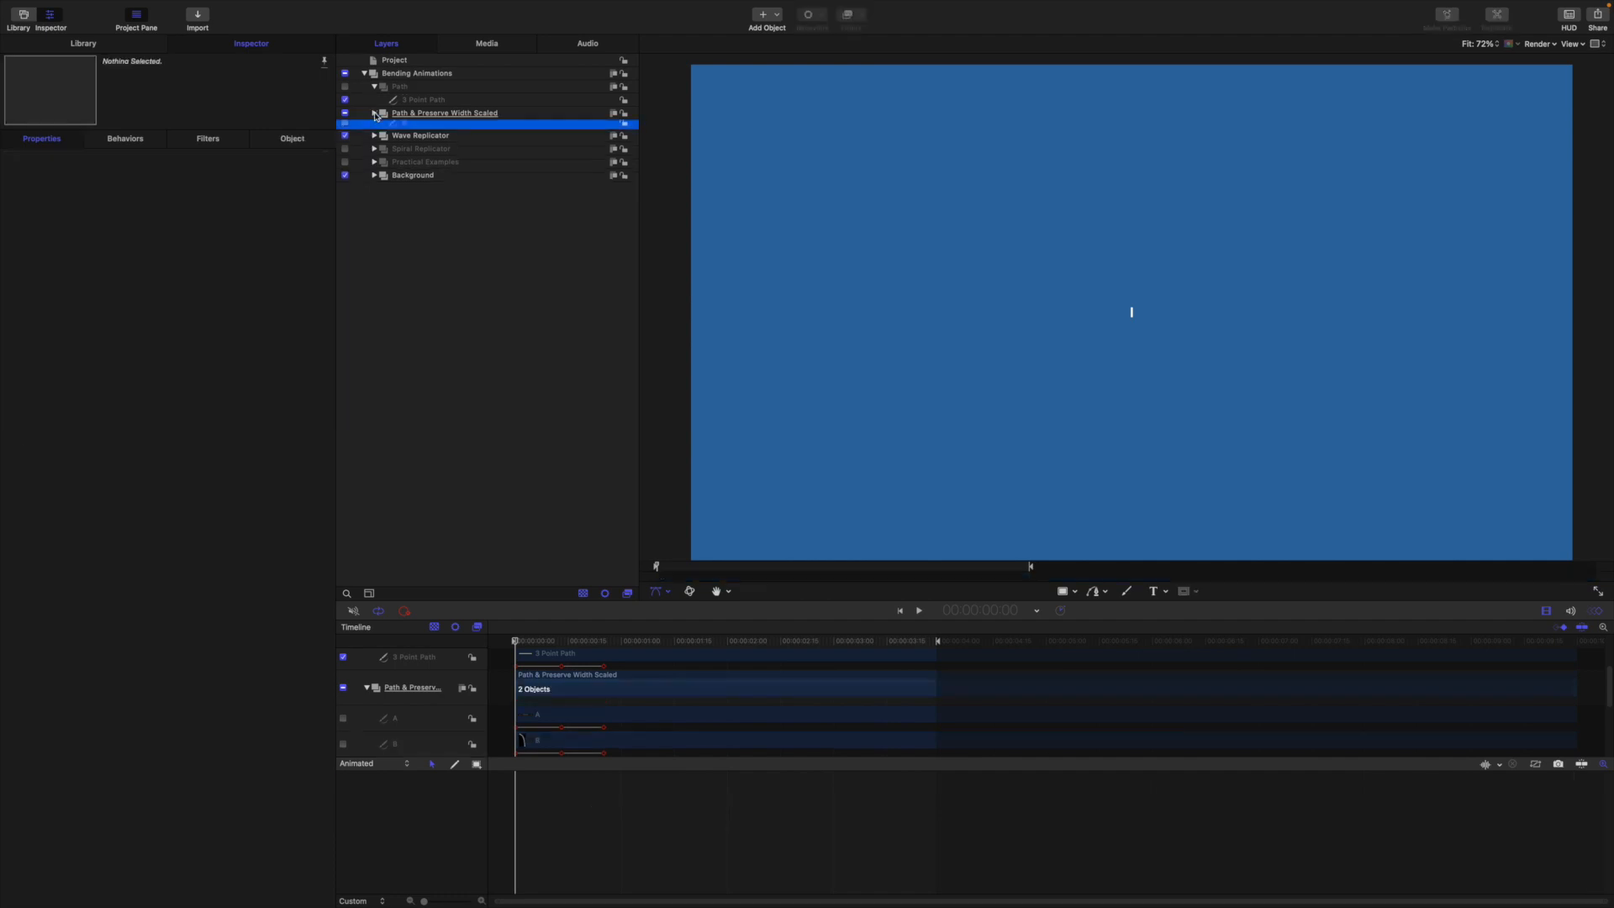
left_click(344, 113)
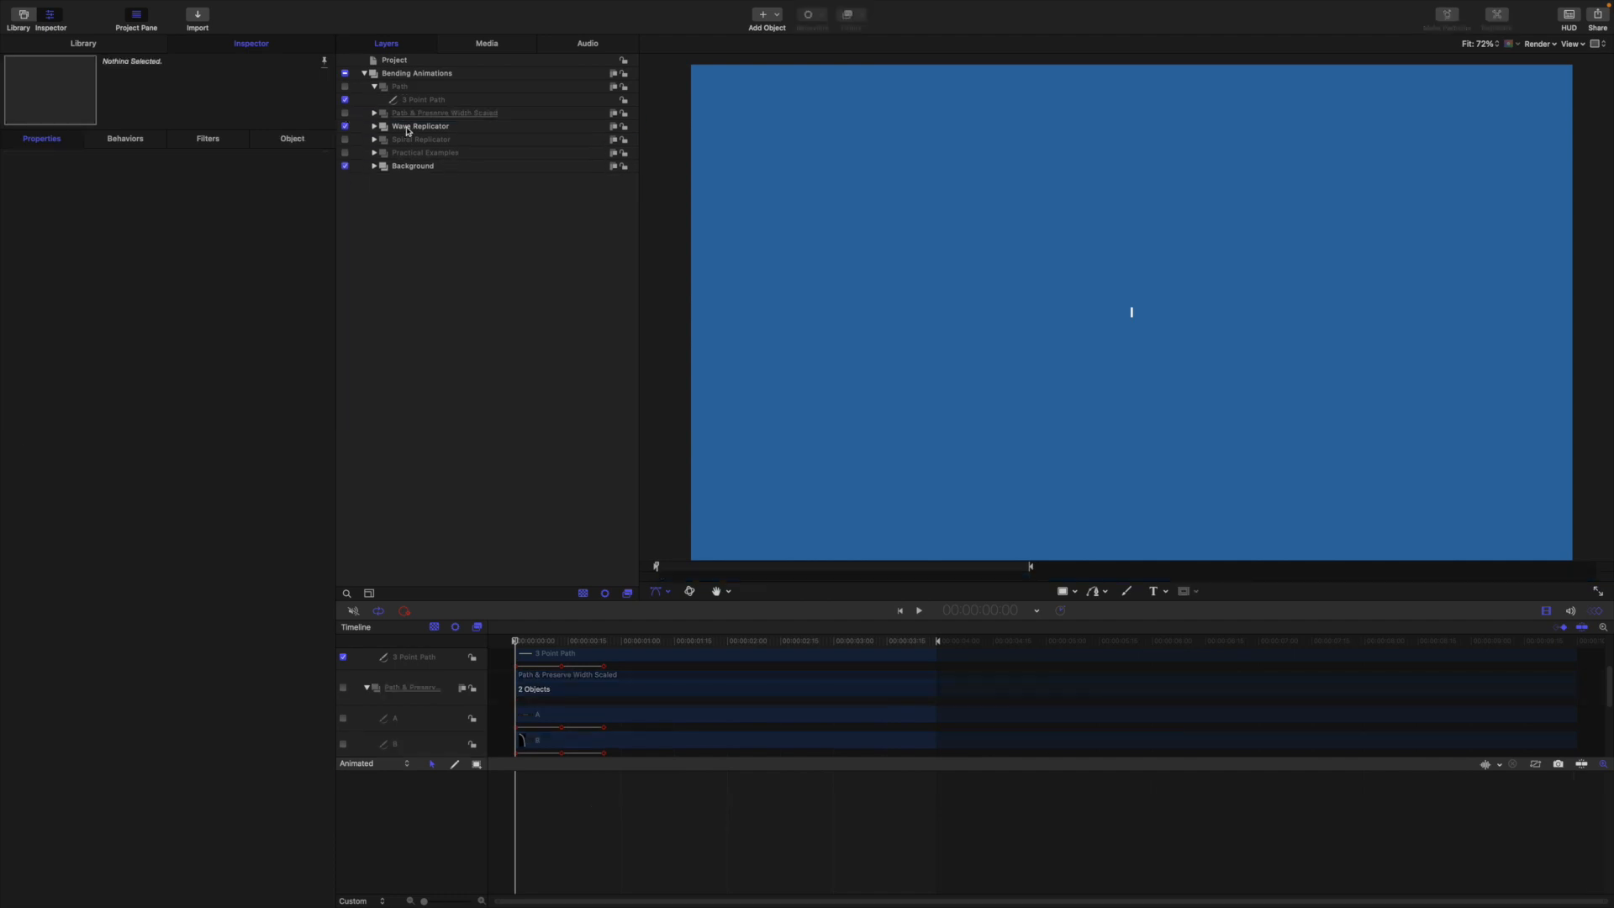
- Select the rectangle inside the Wave Replicator group and show its geometry settings
left_click(408, 128)
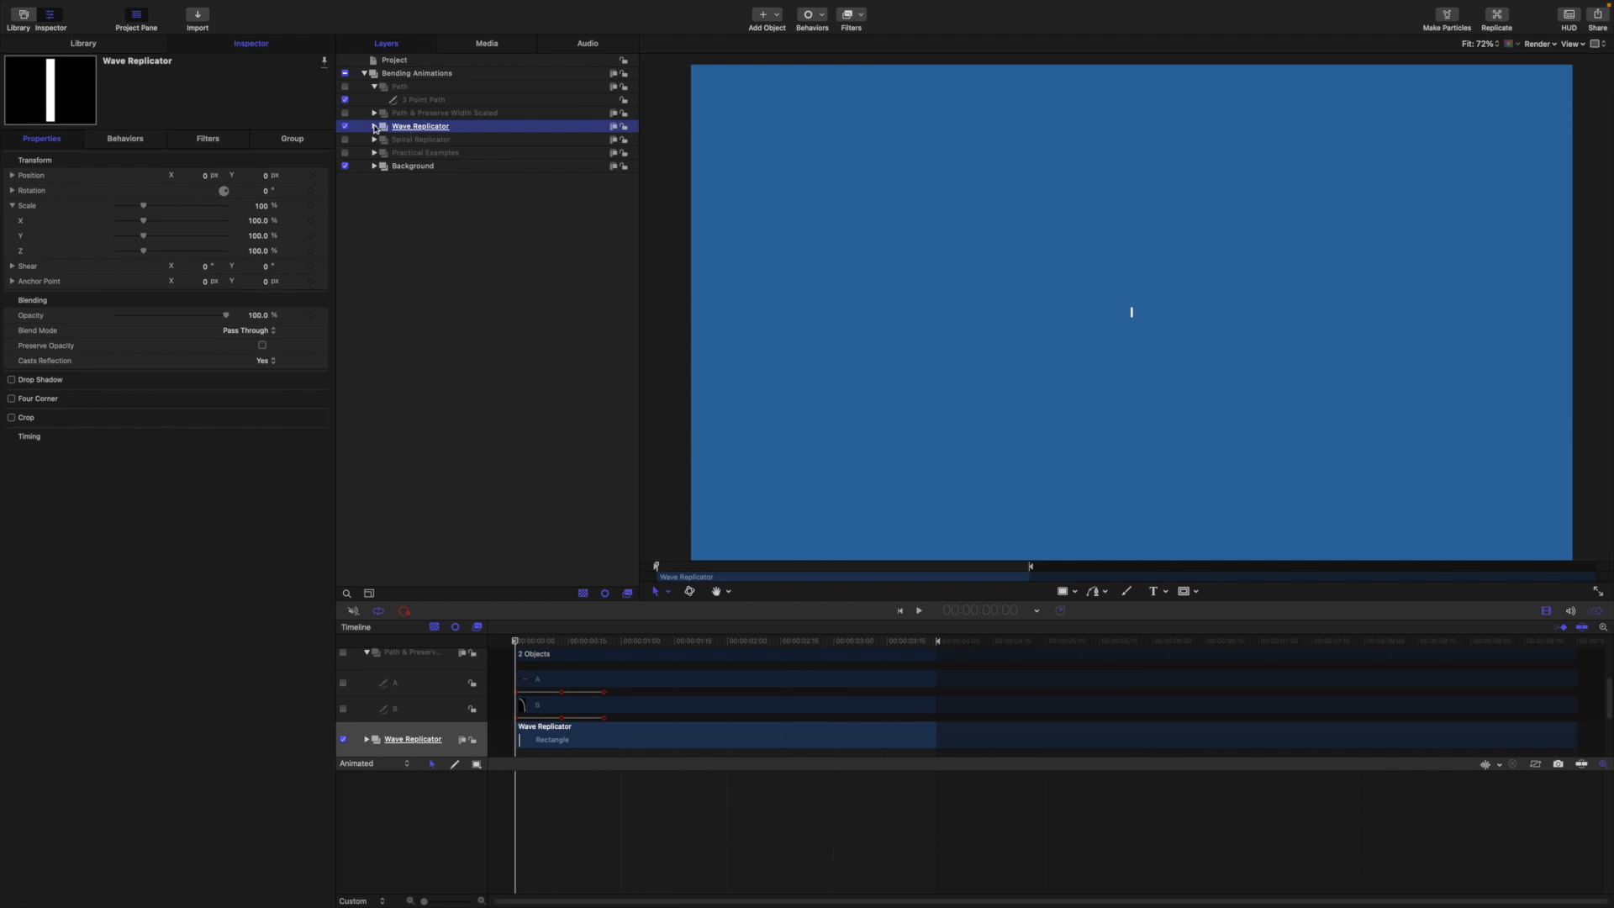
left_click(374, 126)
left_click(413, 140)
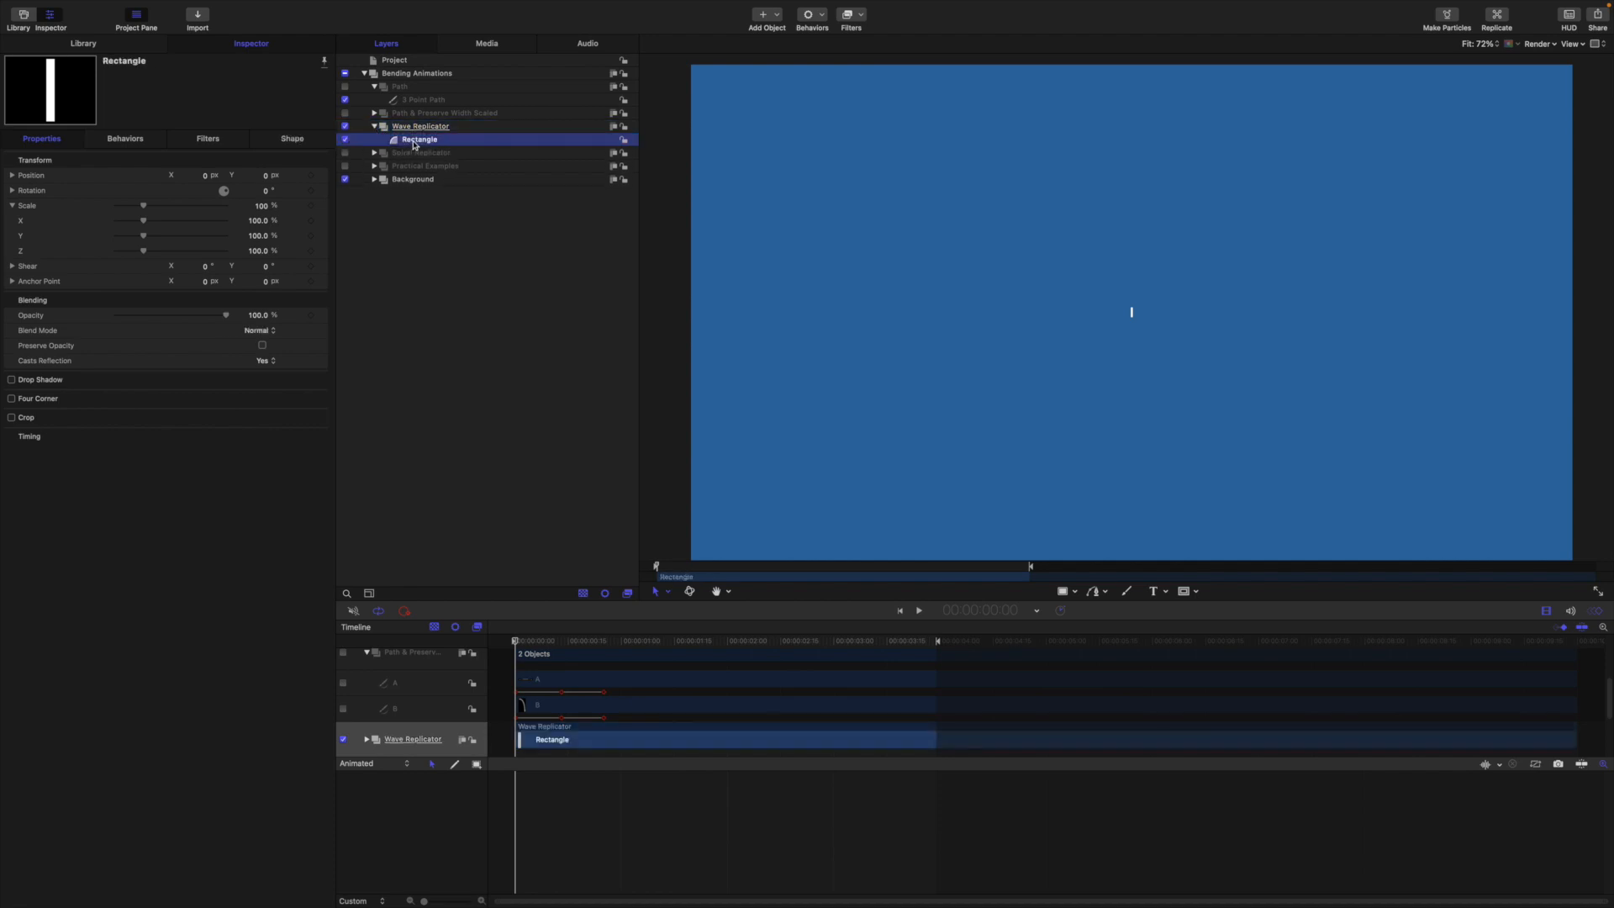
left_click(311, 140)
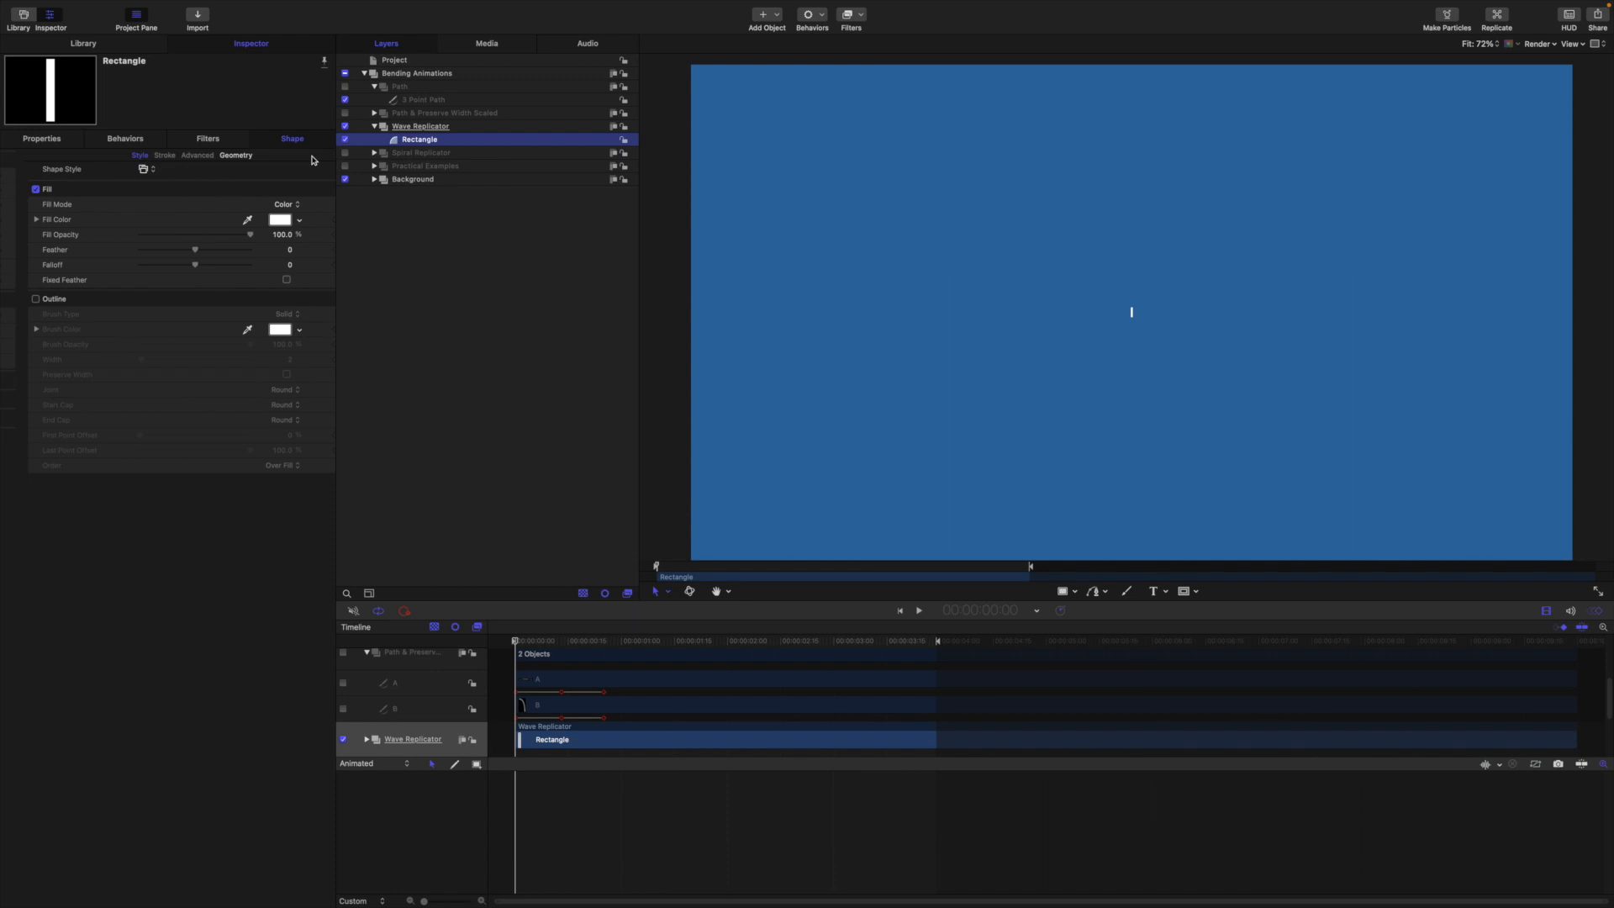
left_click(215, 156)
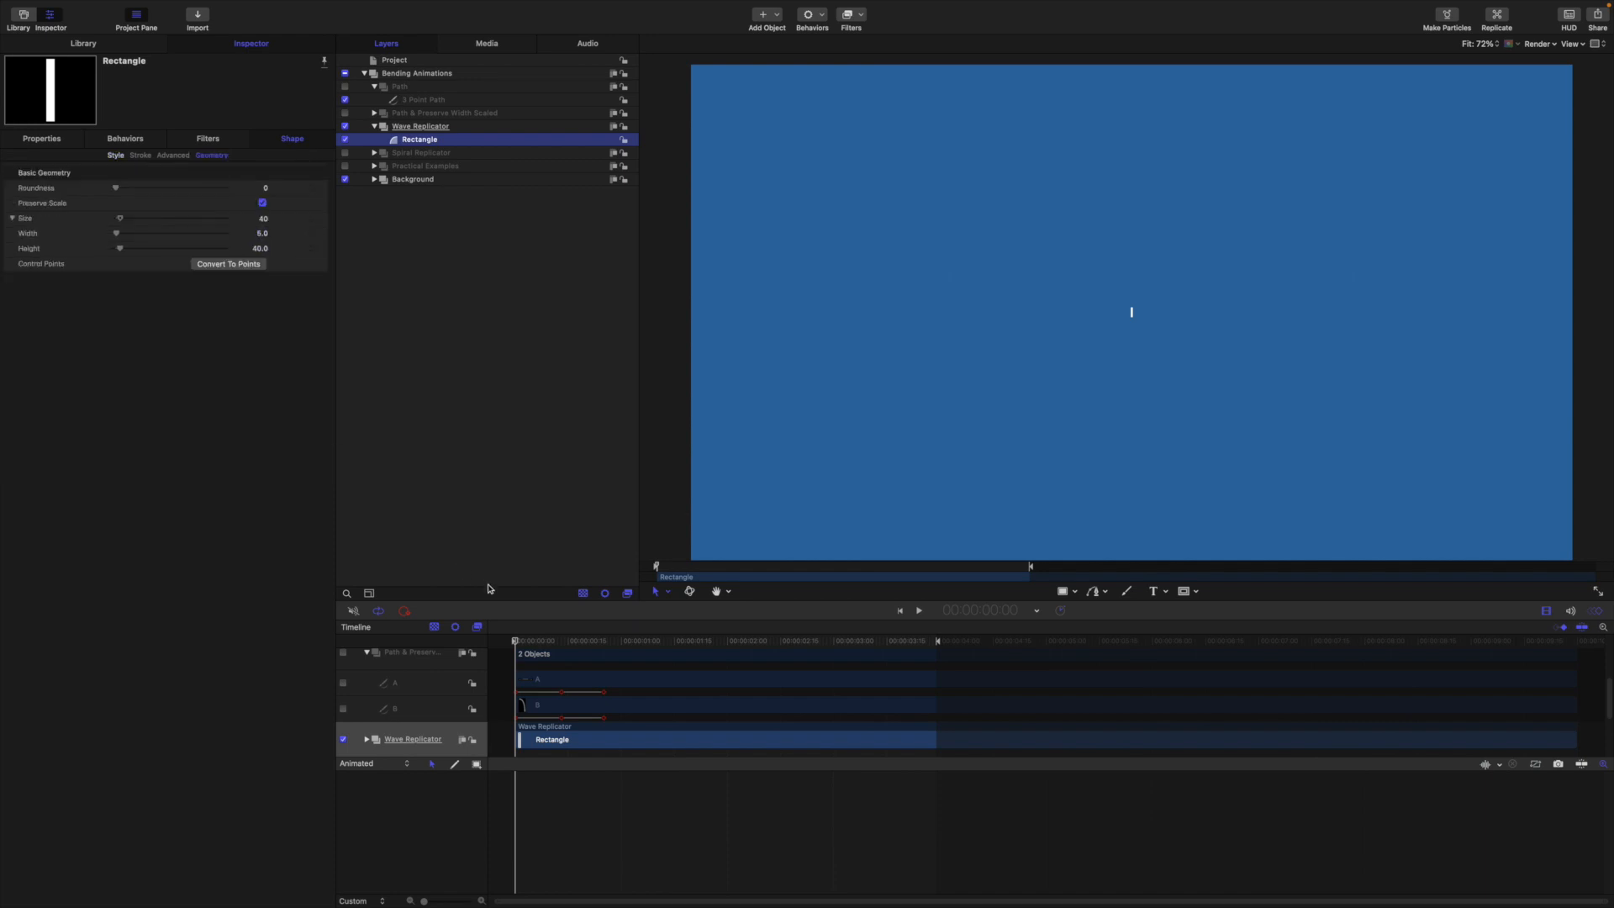
left_click(515, 614)
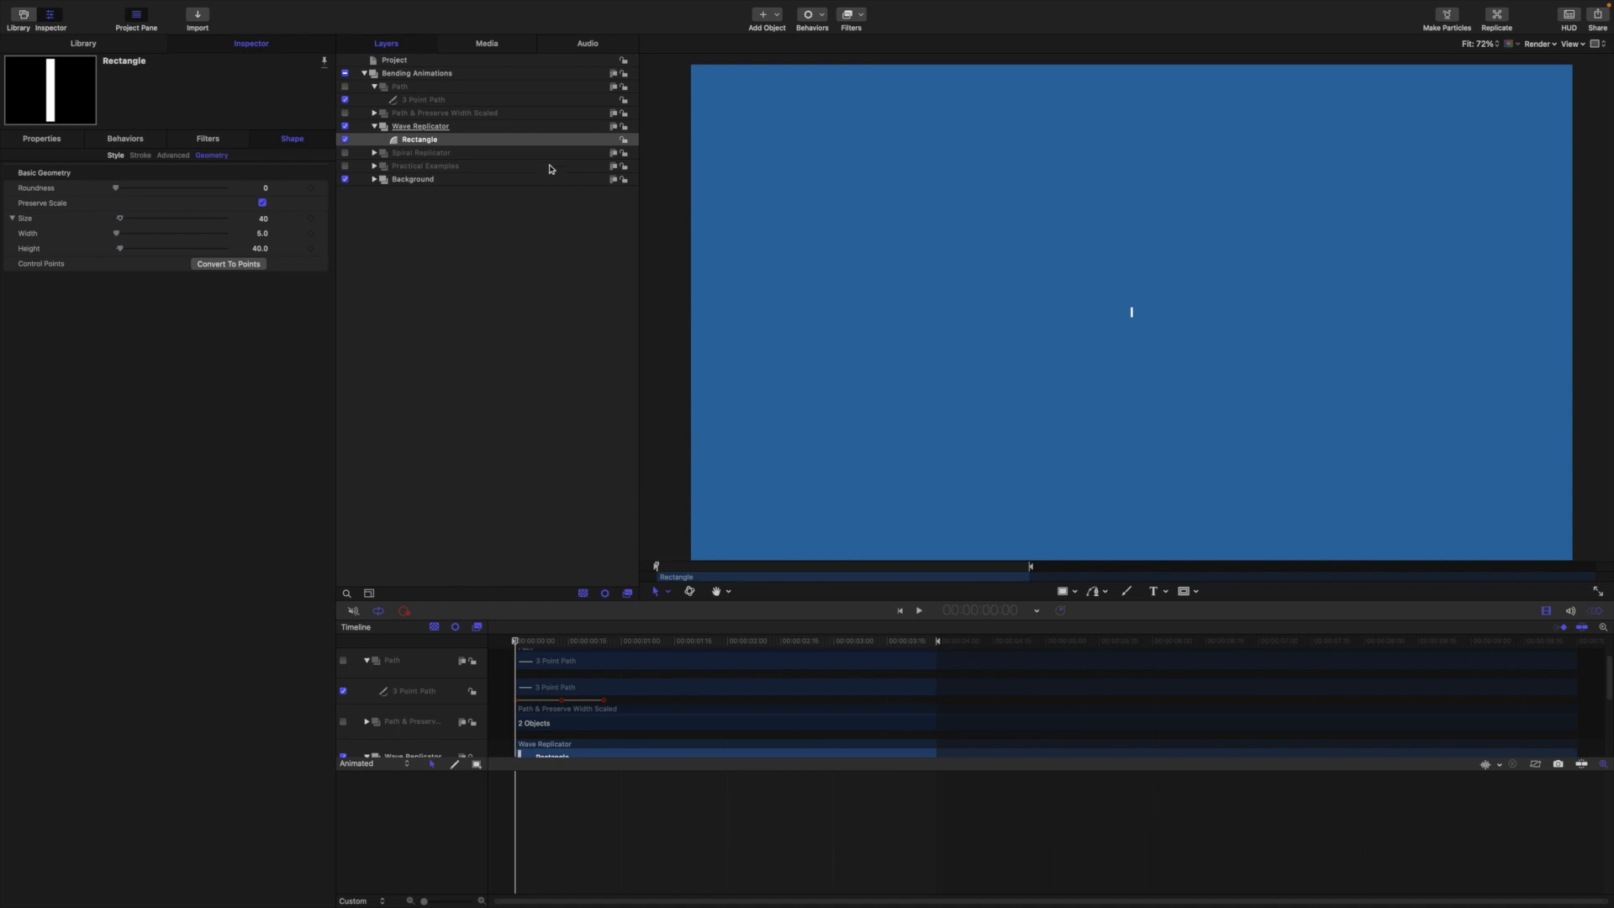
- Replicate the rectangle and set the replicator's shape to Wave
key("l")
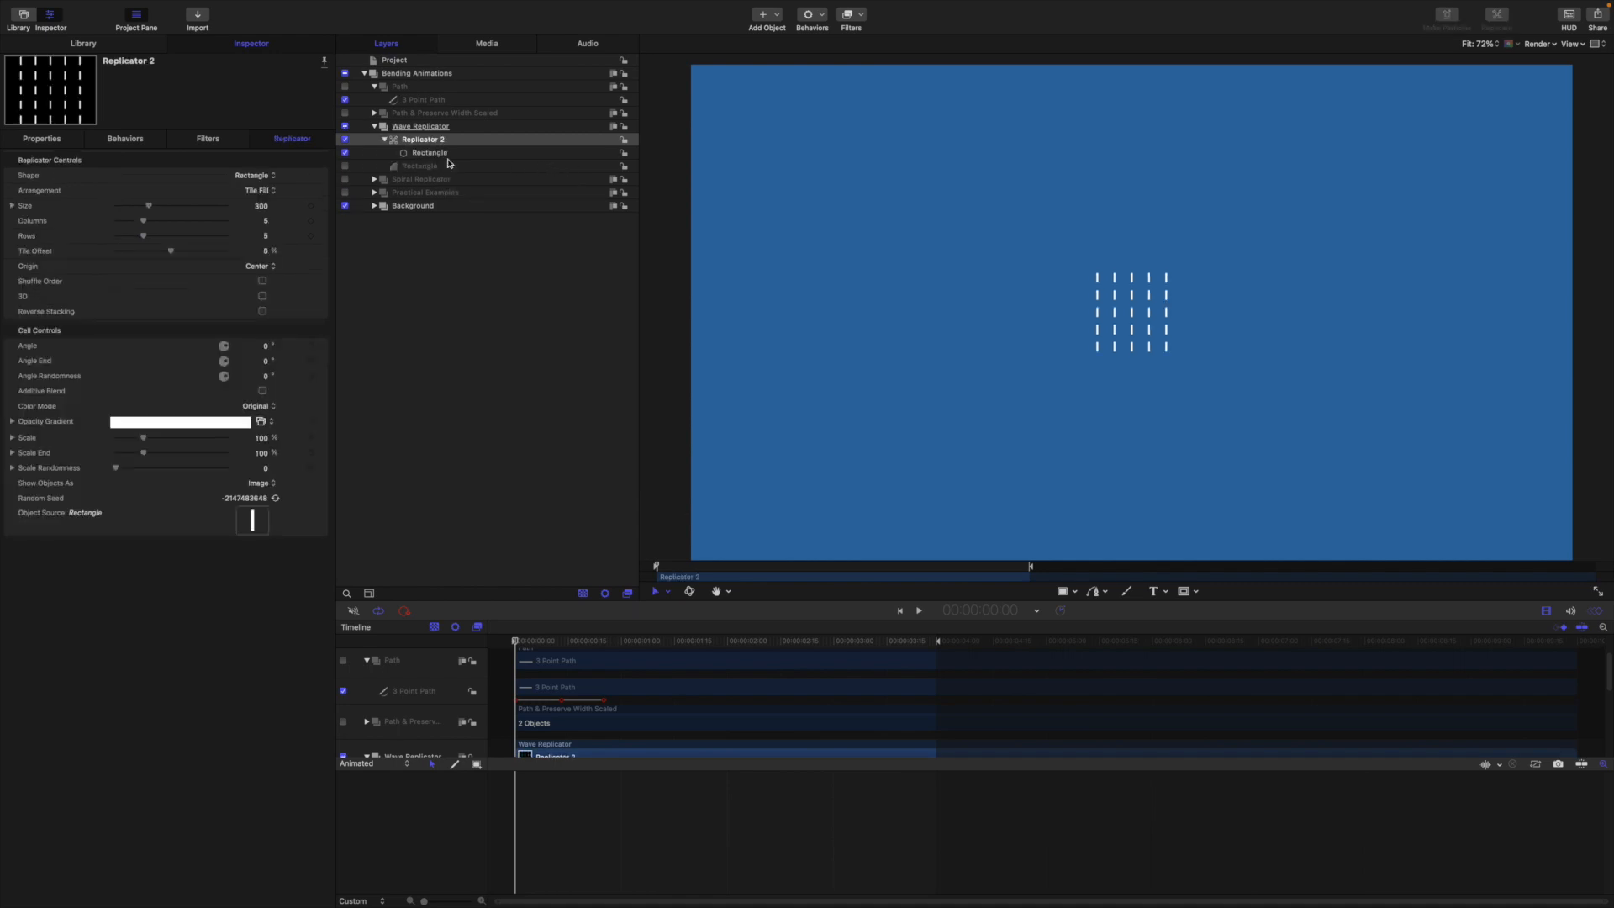
left_click(266, 178)
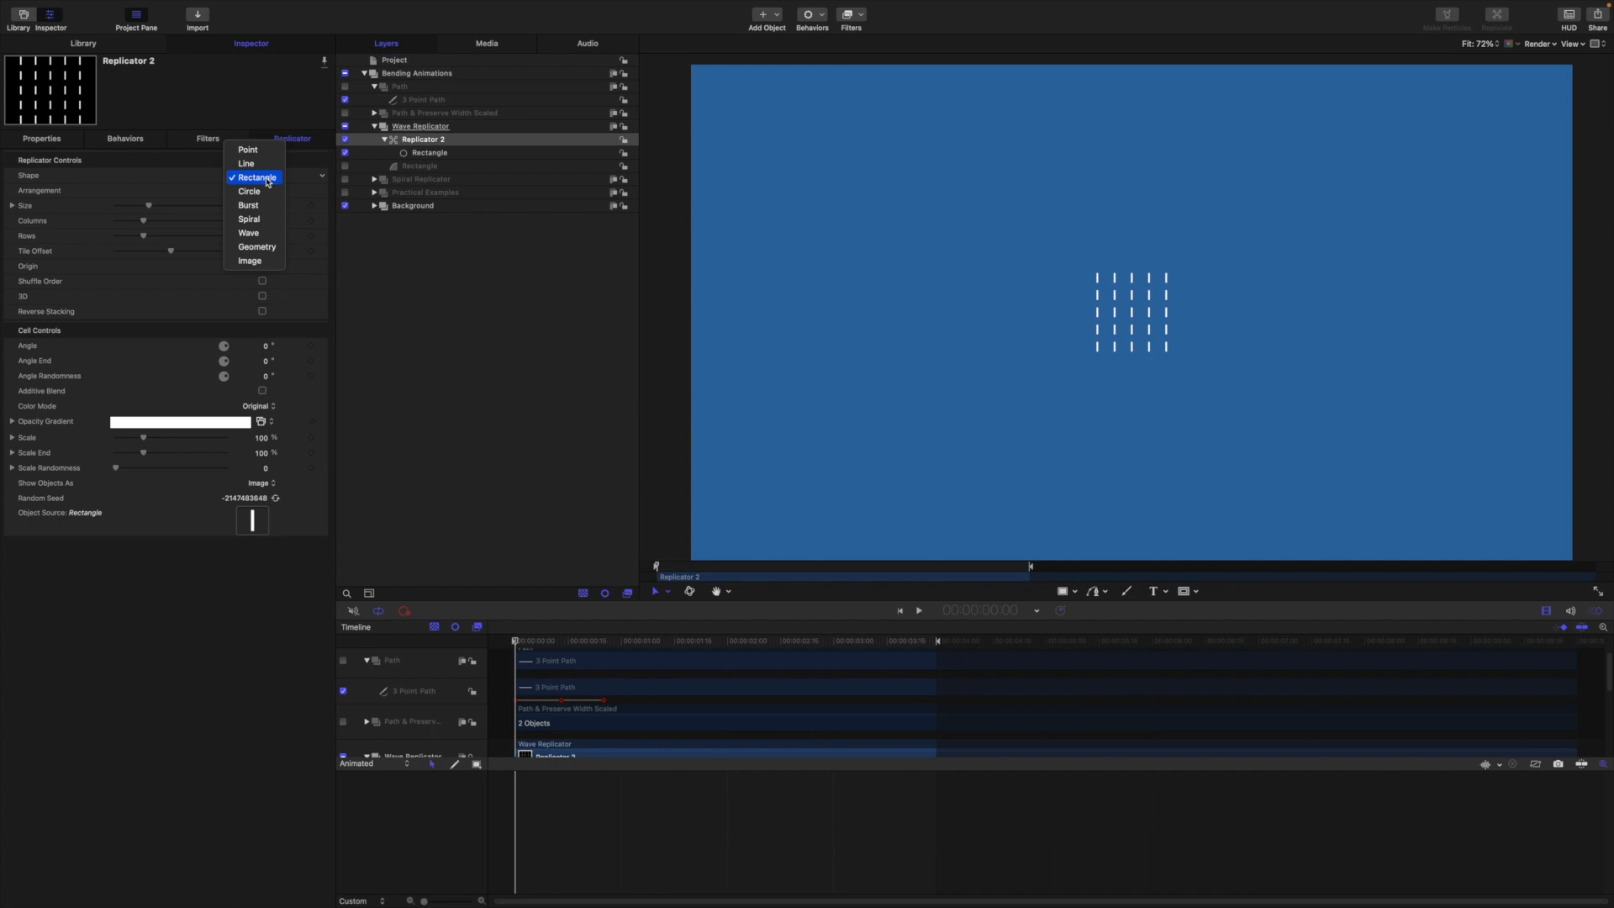
left_click(271, 232)
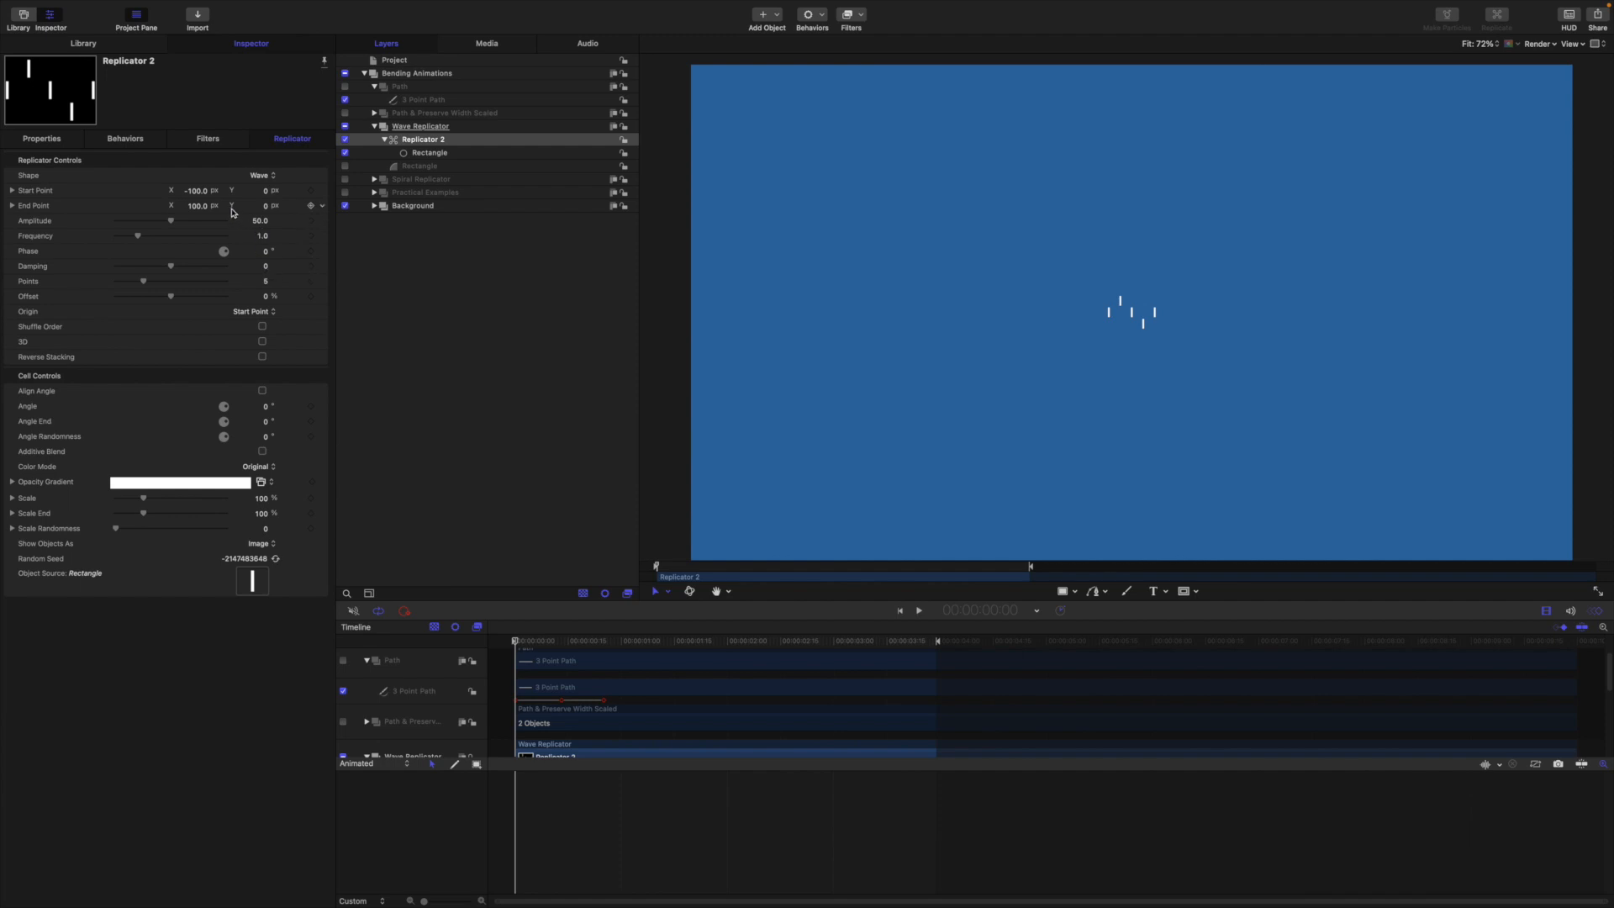
- Set the wave replicator's start point X to -700 px and end point X to 700 px
left_click(201, 191)
type("-")
key("Return")
left_click(199, 205)
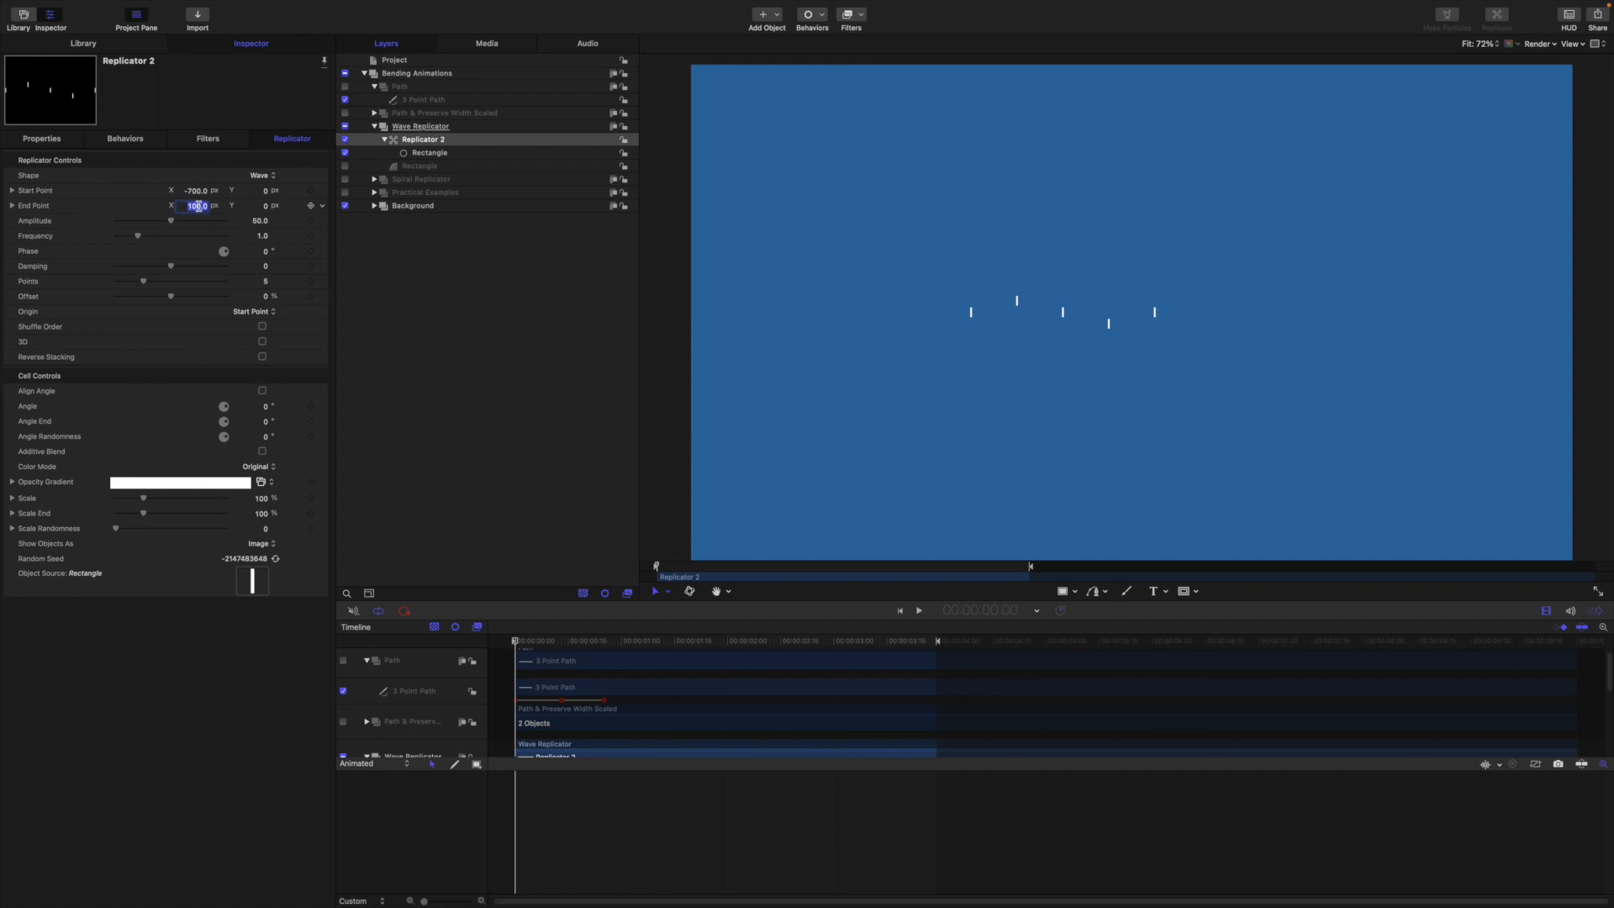
type("700")
key("Return")
- Raise the wave replicator's points to 277 and turn on Align Angle
mouse_move(266, 284)
left_mouse_down()
mouse_move(323, 285)
mouse_move(260, 282)
left_mouse_up()
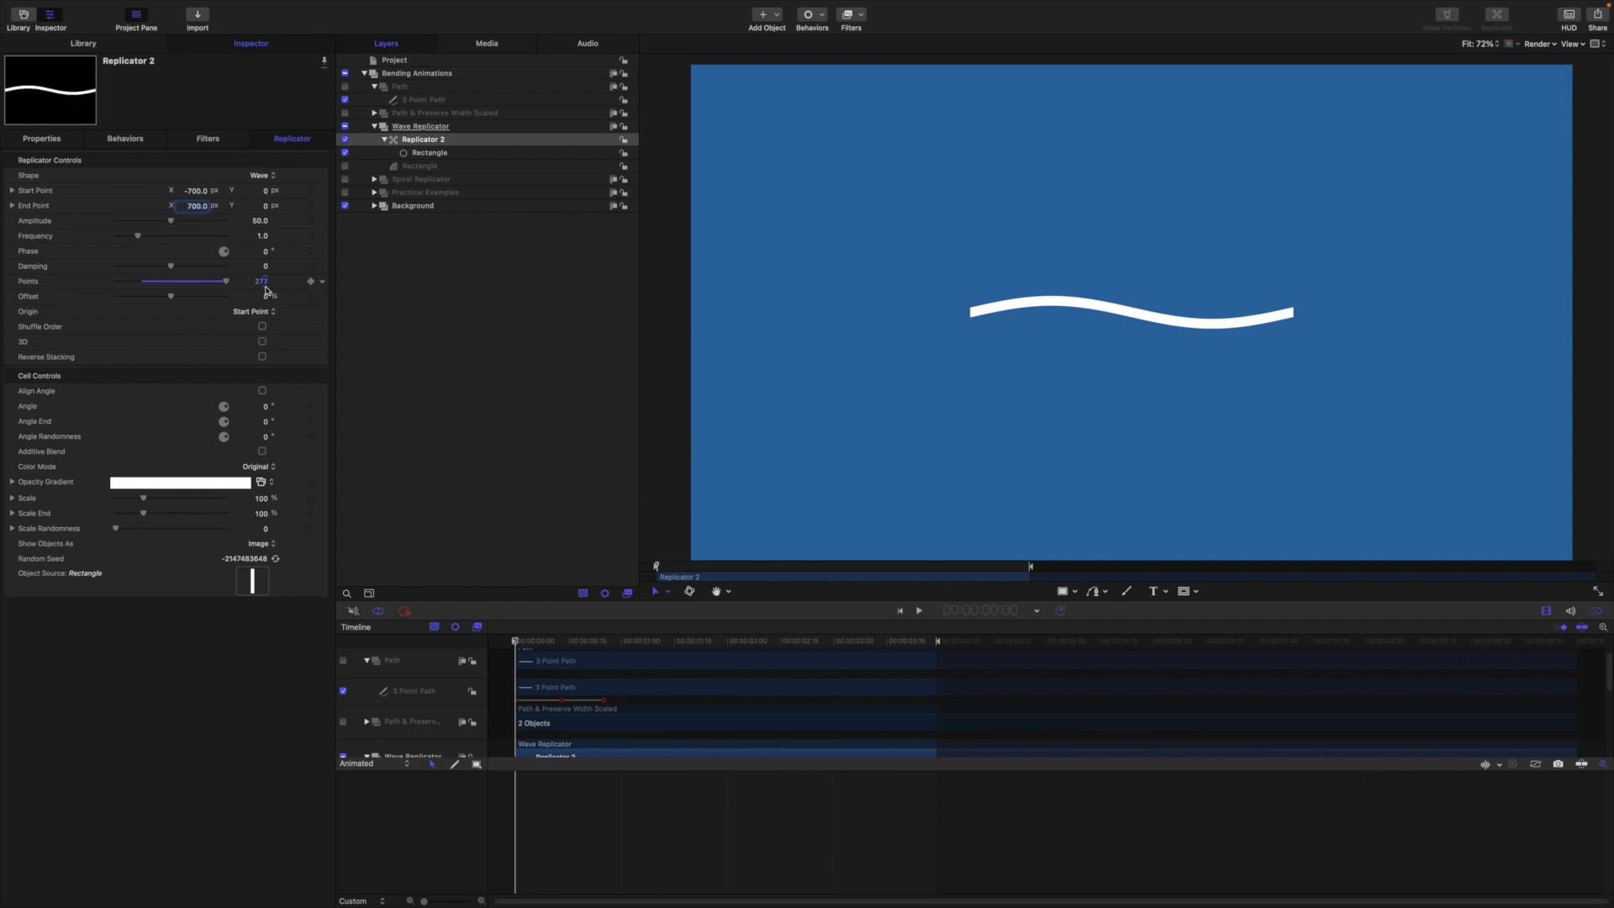
left_click(262, 391)
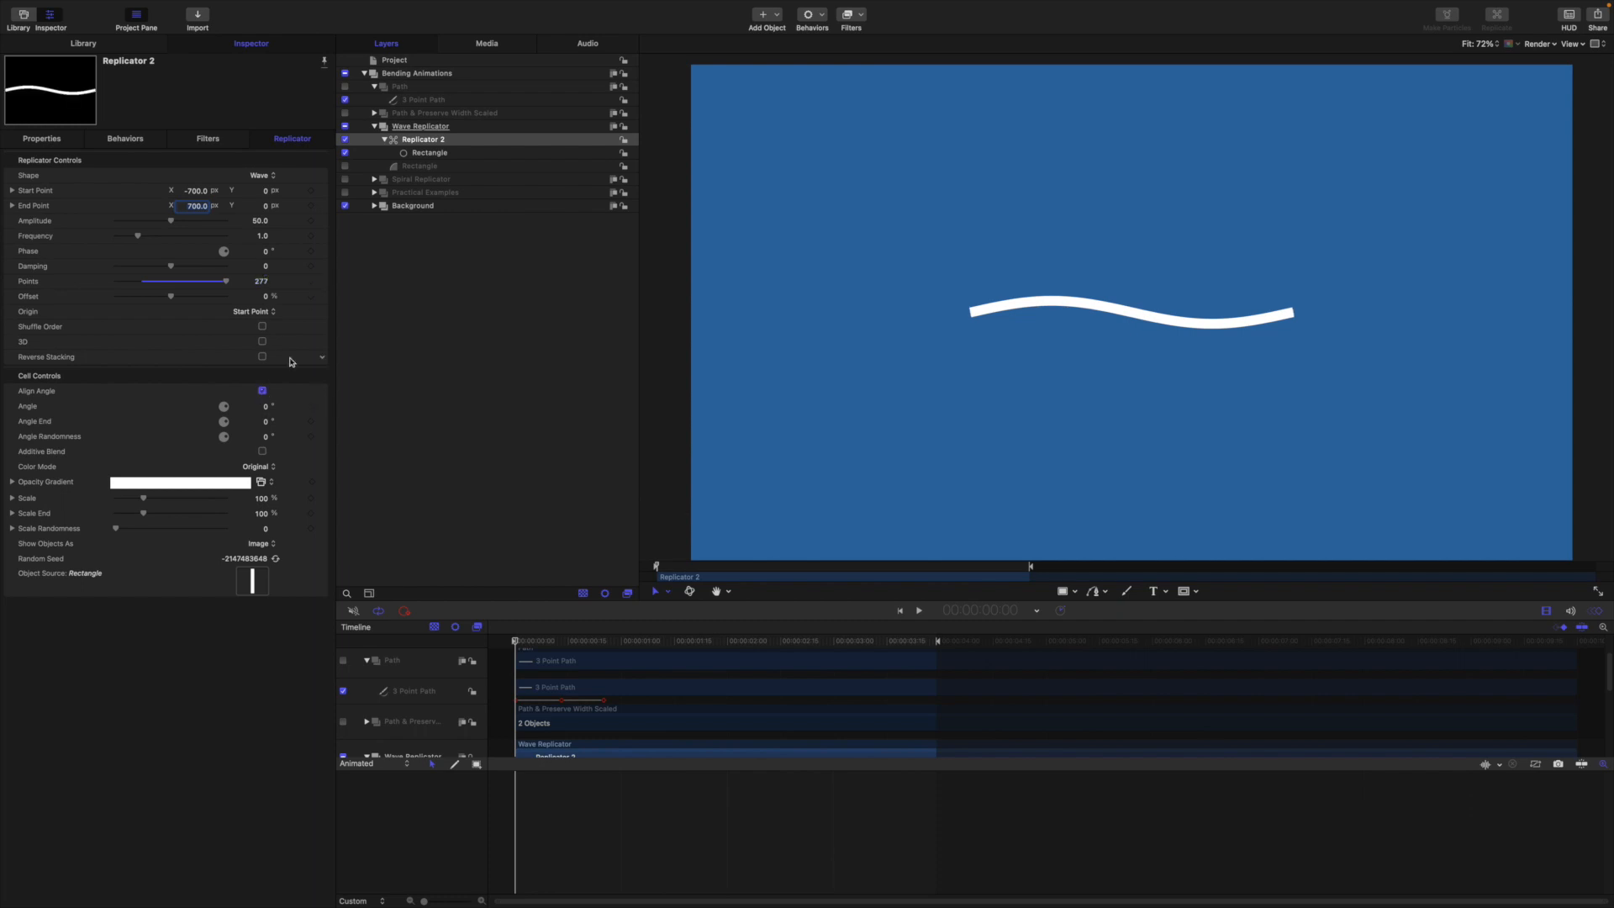
- Set the wave replicator's frequency to 0.5
left_click(264, 237)
type("0.5")
key("Return")
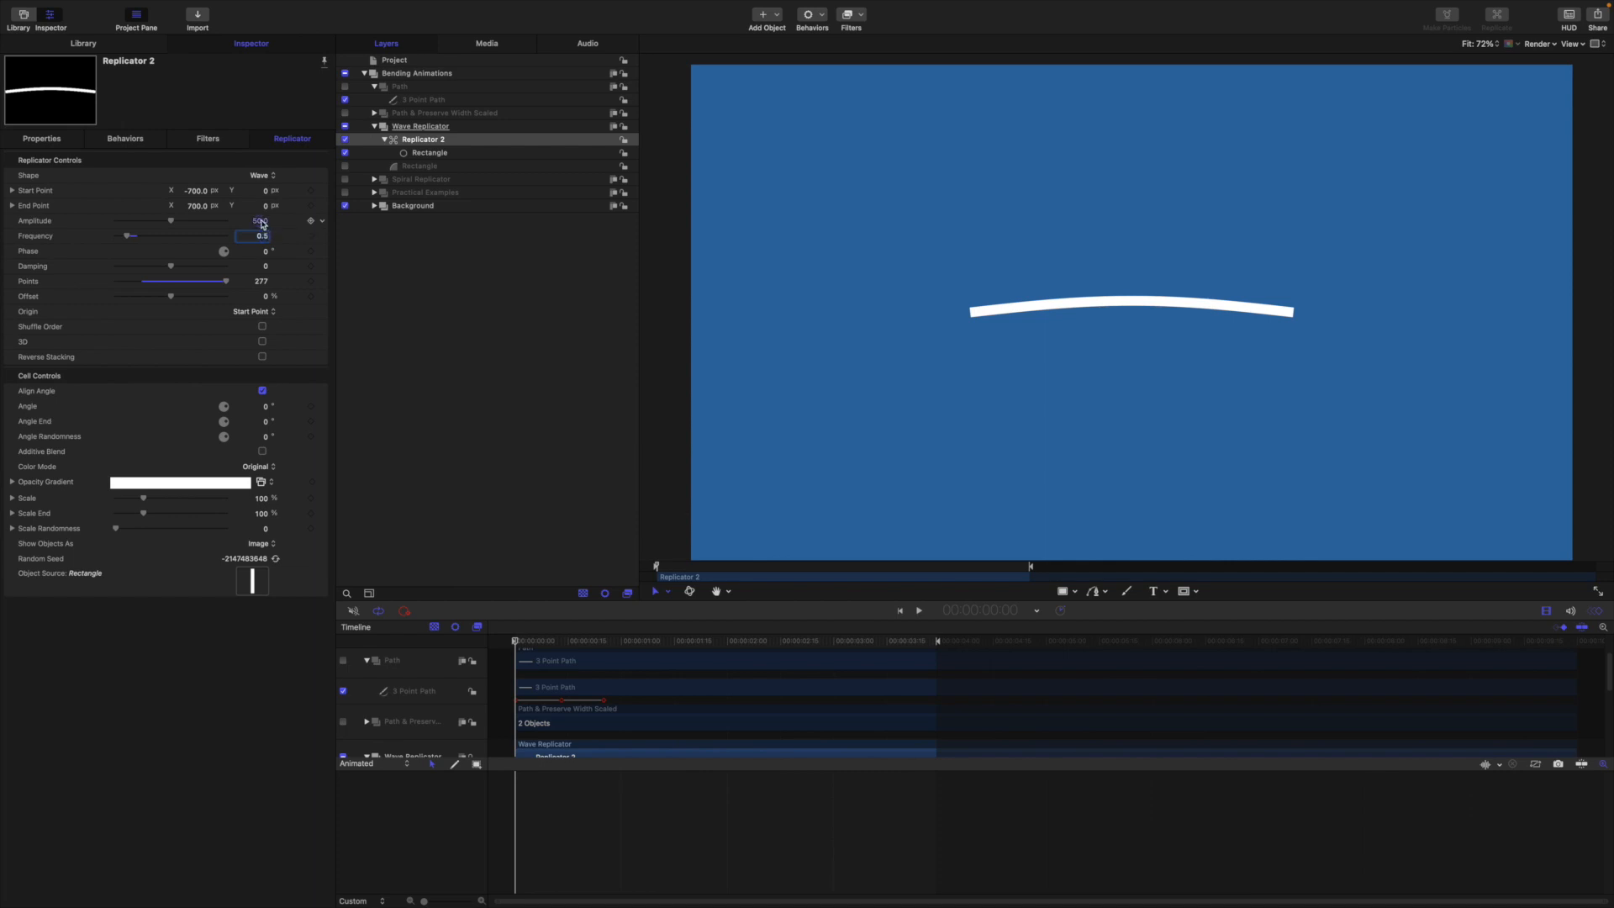
- Vary the wave replicator's amplitude to test the bend, ending with an amplitude of 50
left_click_drag(262, 222, 260, 222)
left_click_drag(259, 221, 261, 247)
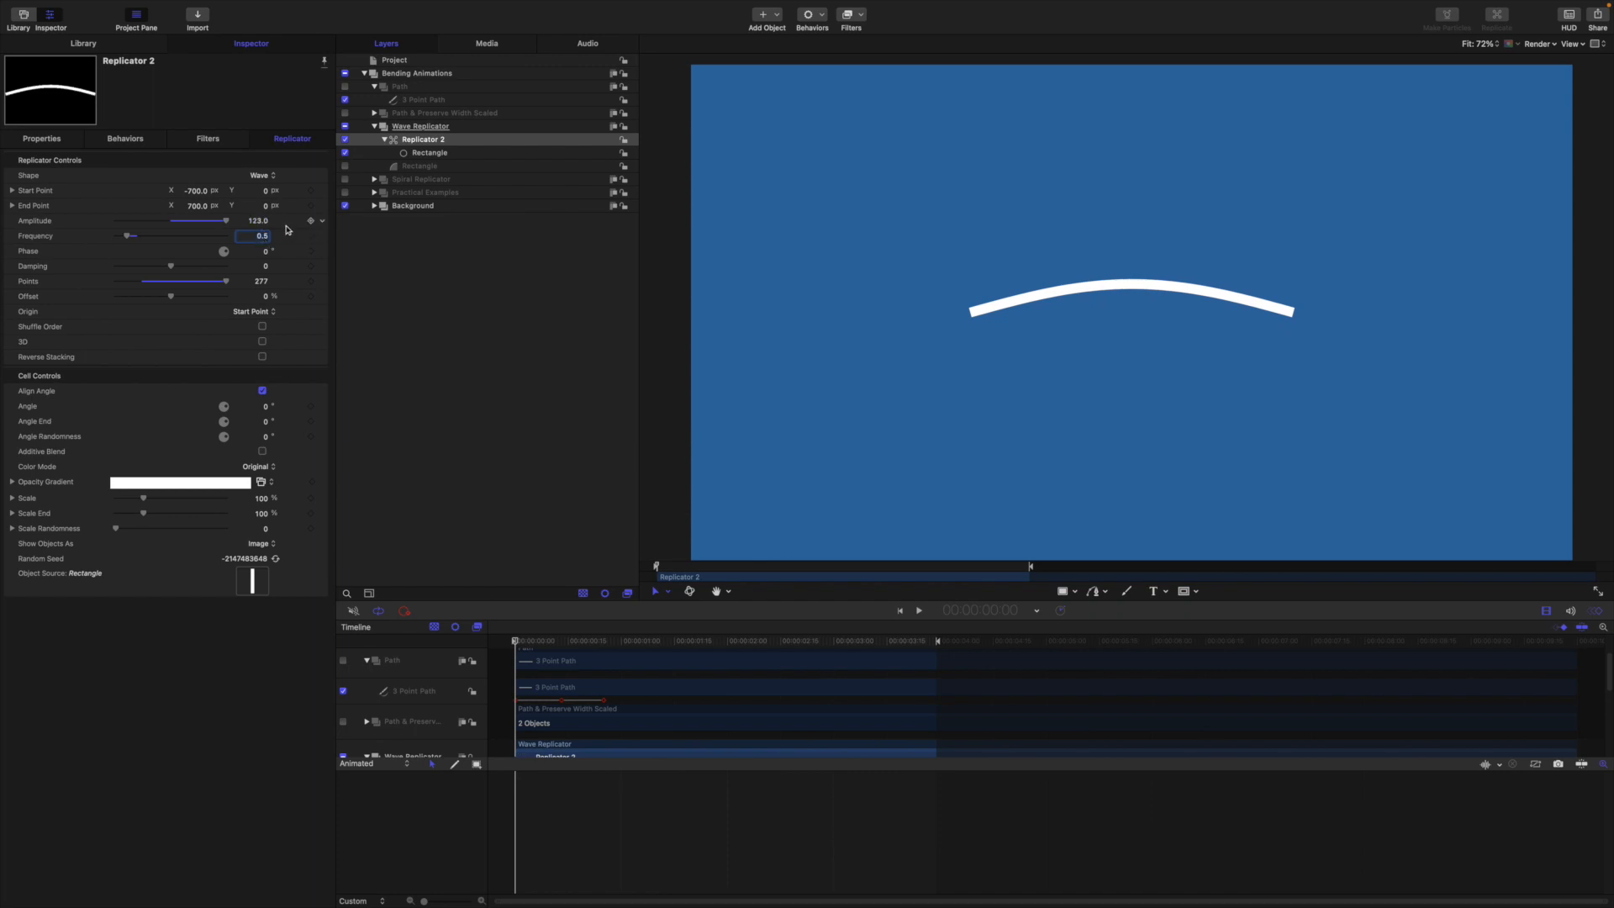
left_click(257, 220)
type("50")
key("Return")
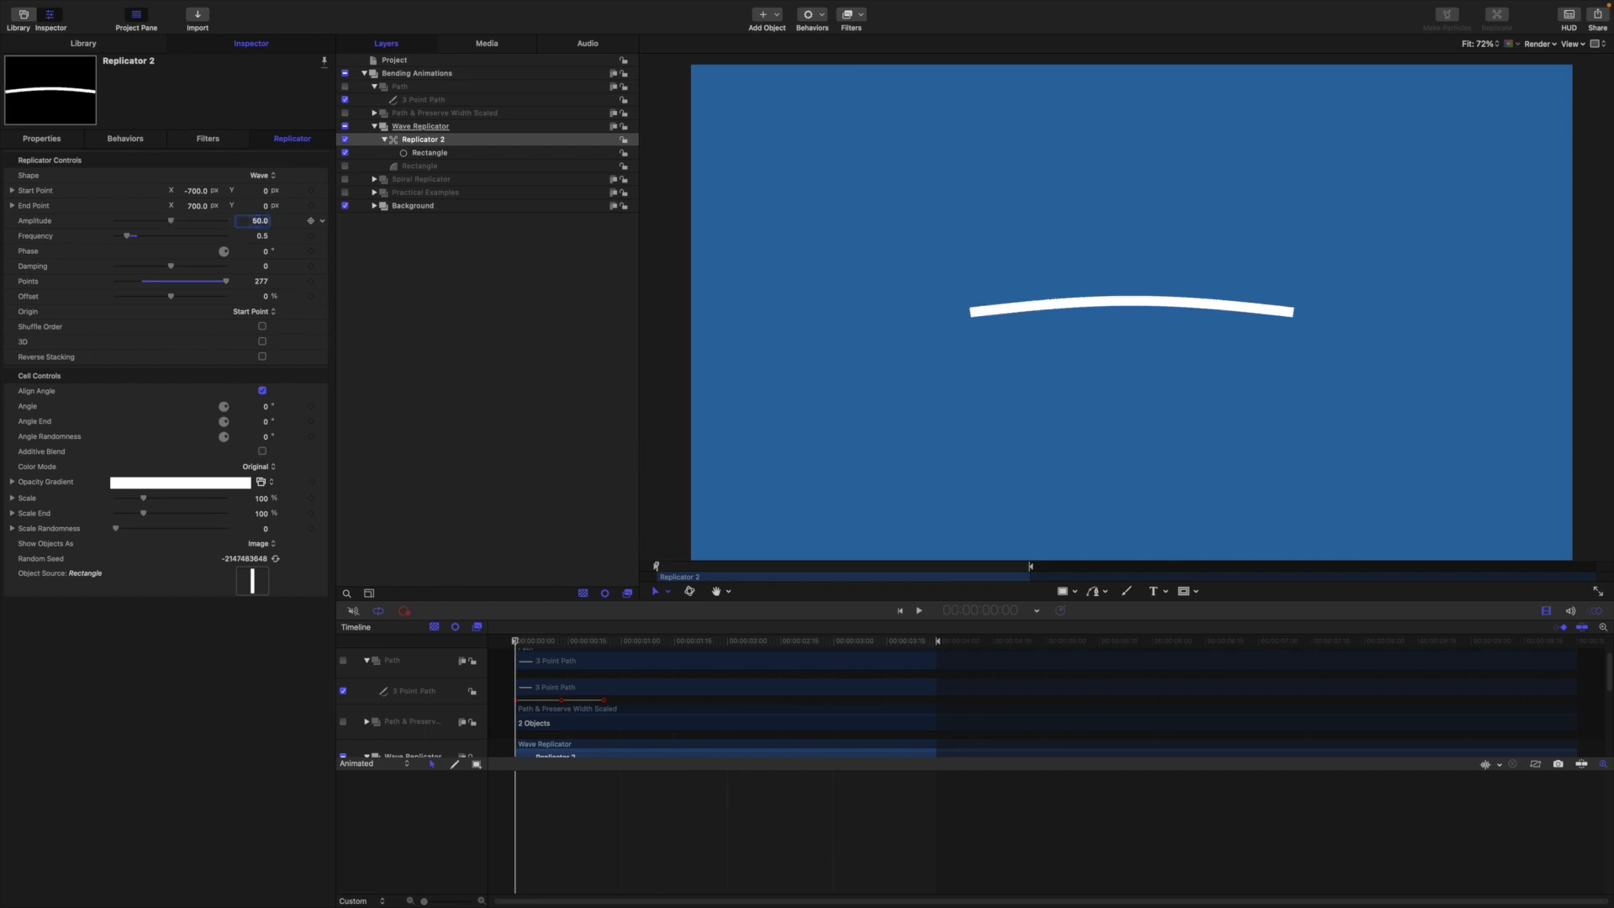
- Add an Oscillate parameter behavior to the replicator's amplitude and play the animation
left_click(322, 221)
mouse_move(387, 355)
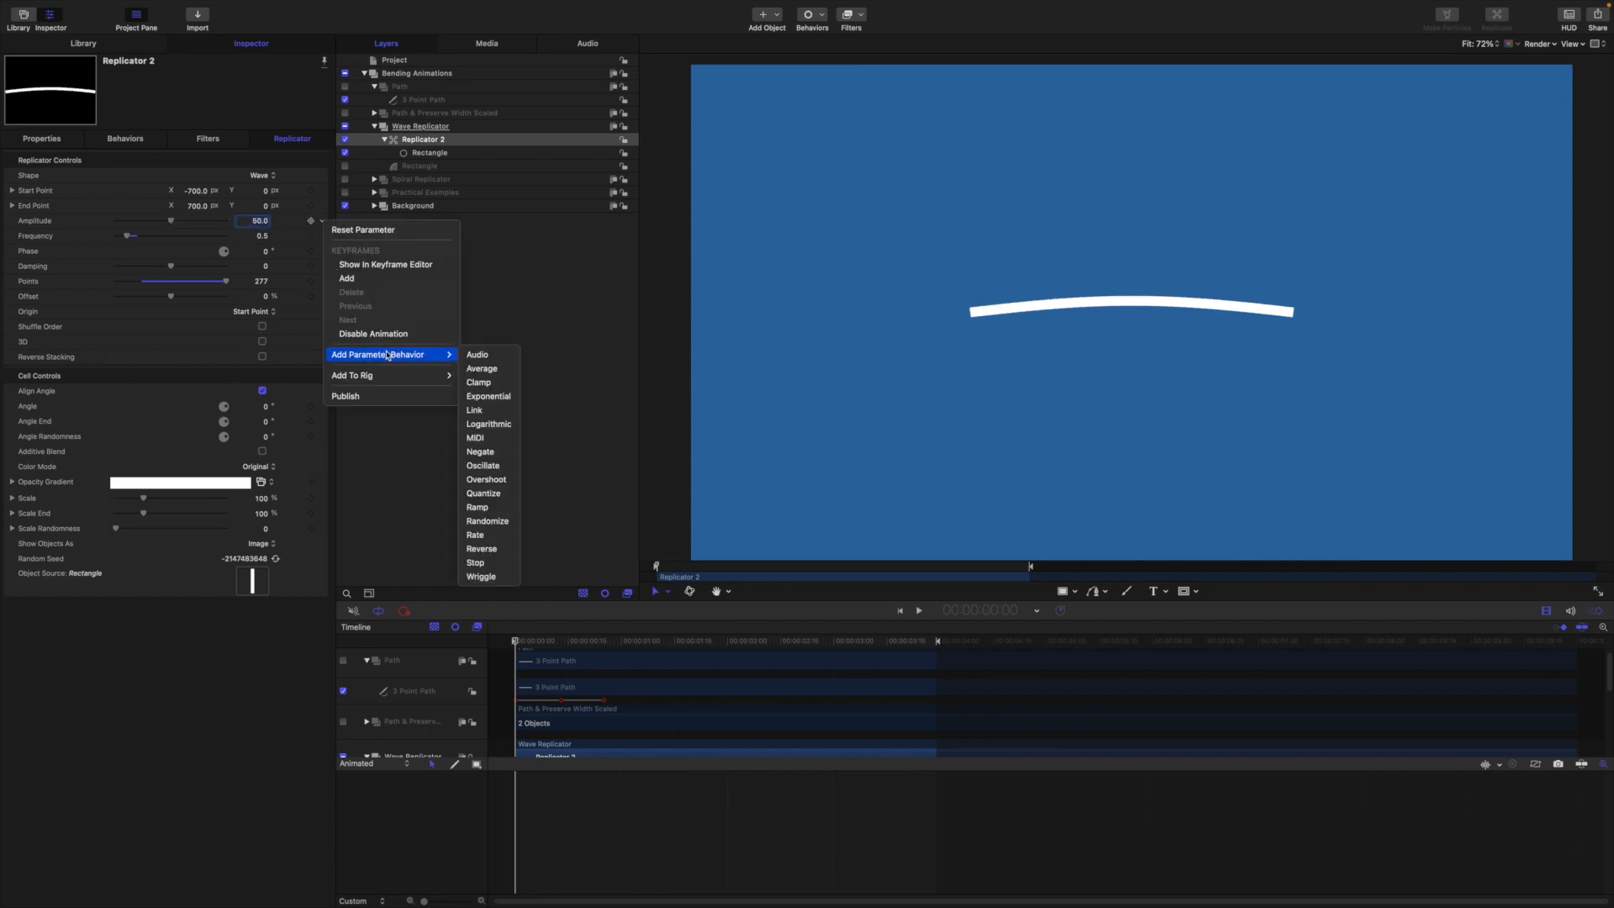
left_click(497, 472)
key("space")
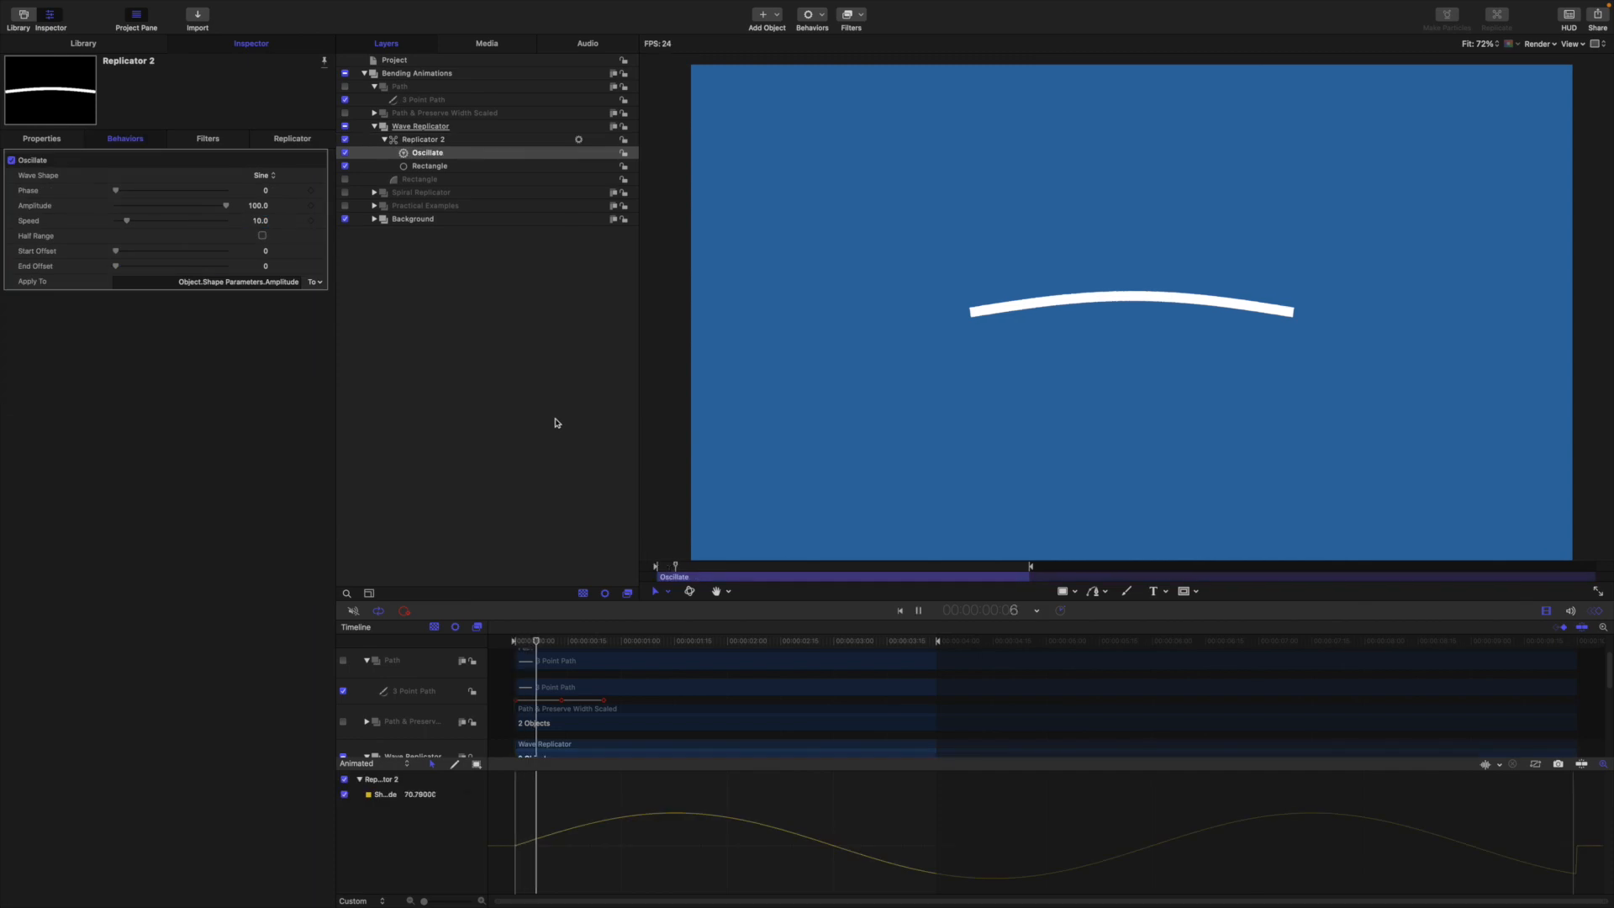
- Stop playback, raise the Oscillate behavior's speed to 48 and play the animation again
key("space")
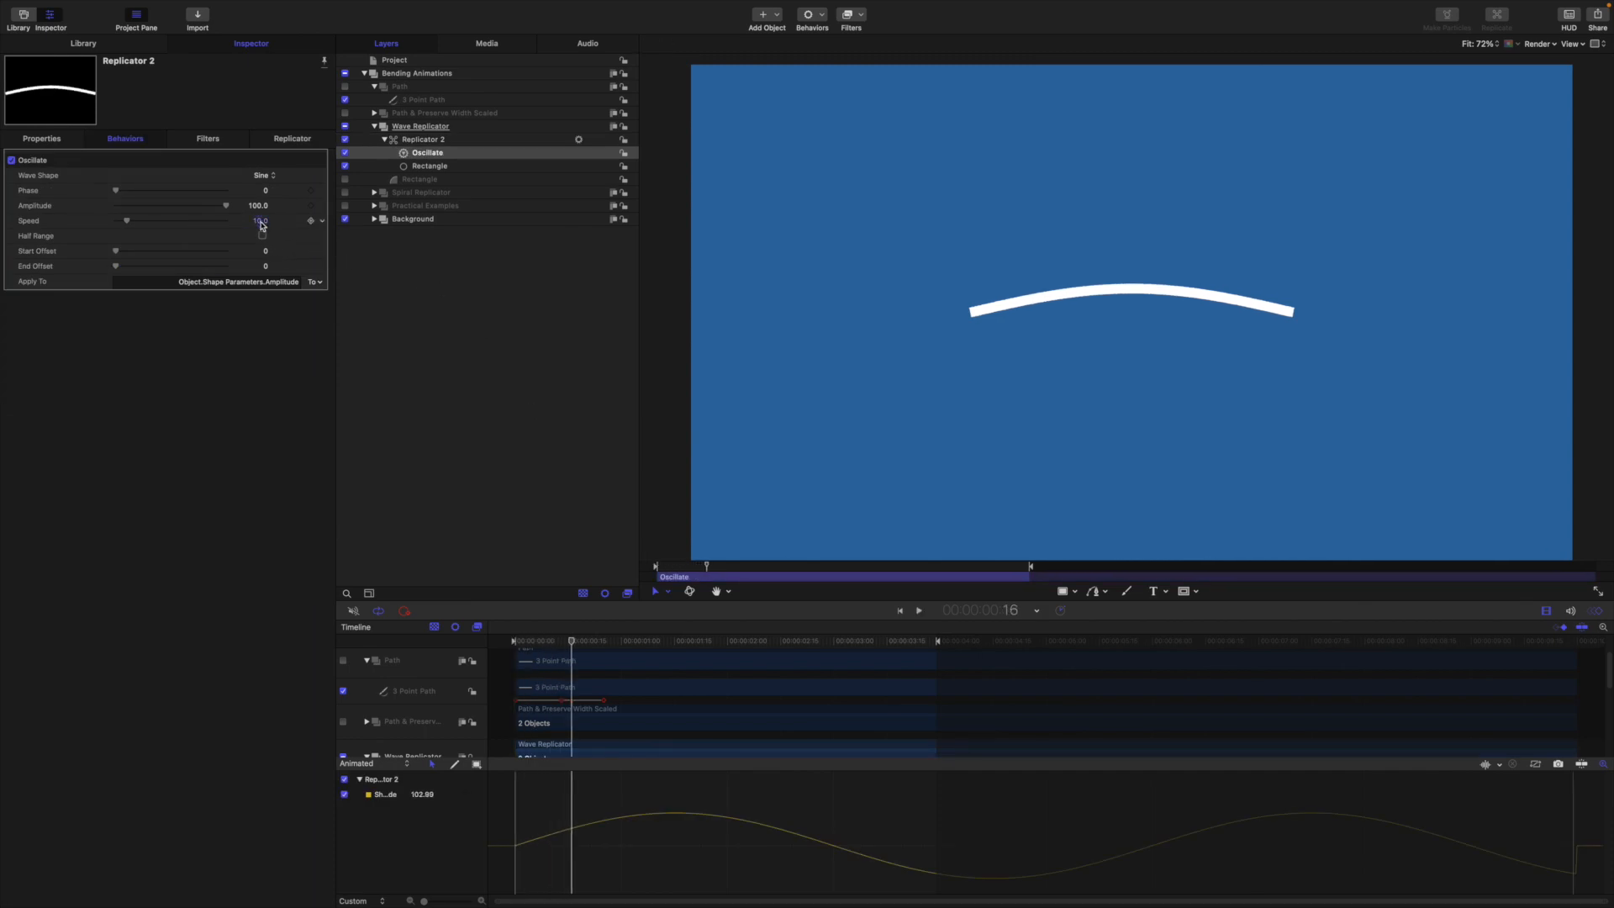
left_click_drag(260, 223, 261, 226)
key("space")
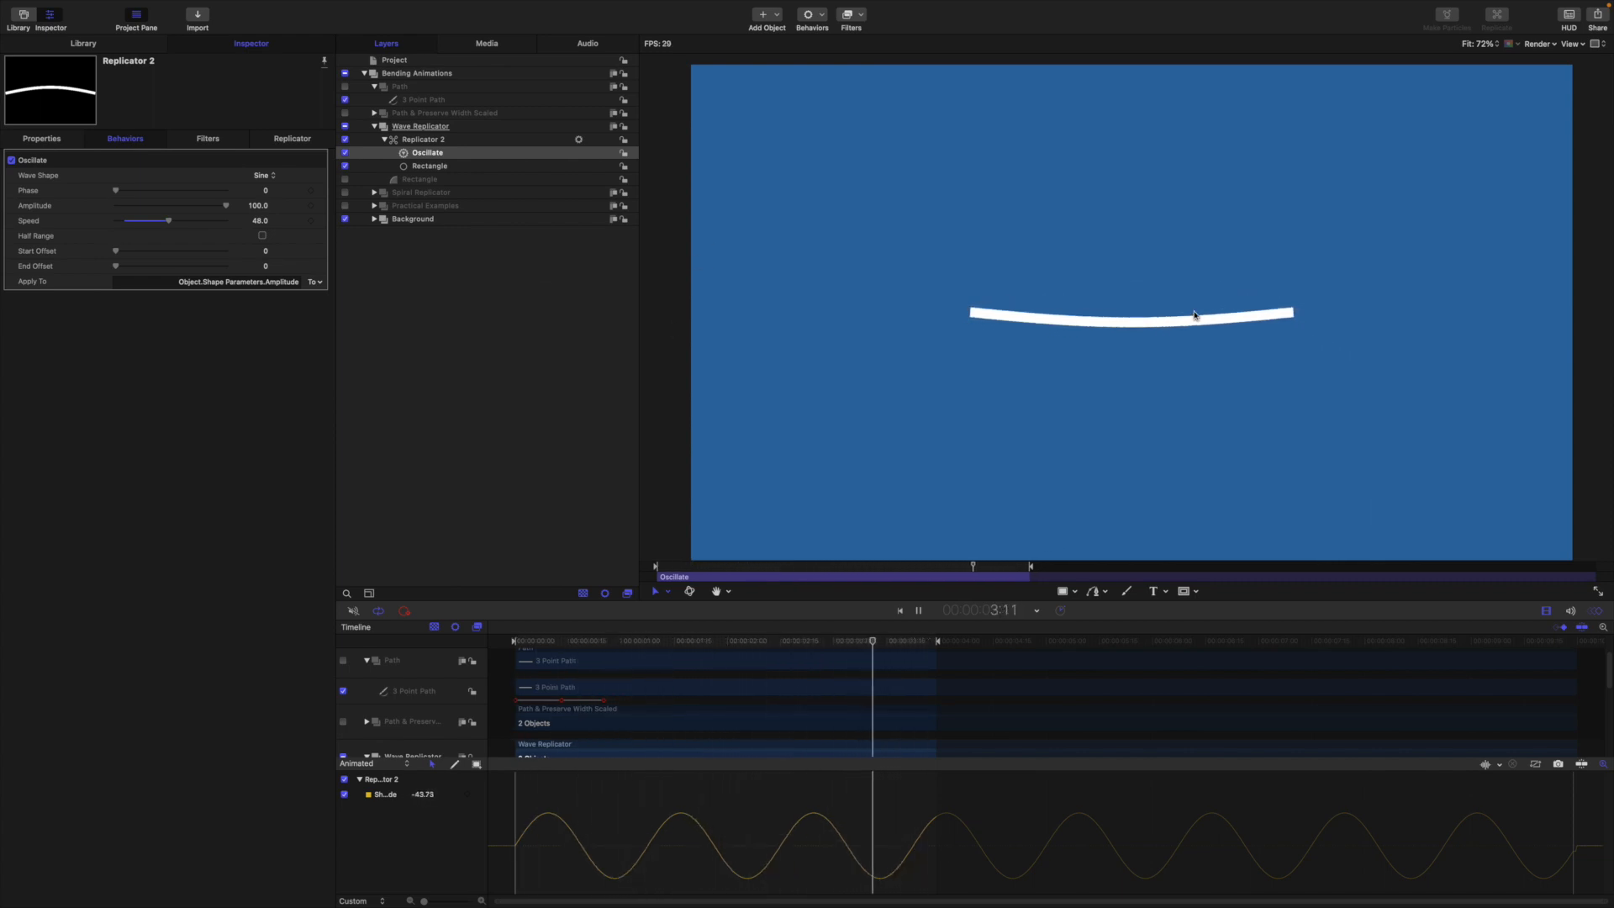
- Stop playback, delete the Oscillate behavior and set the wave replicator's amplitude to 0
key("space")
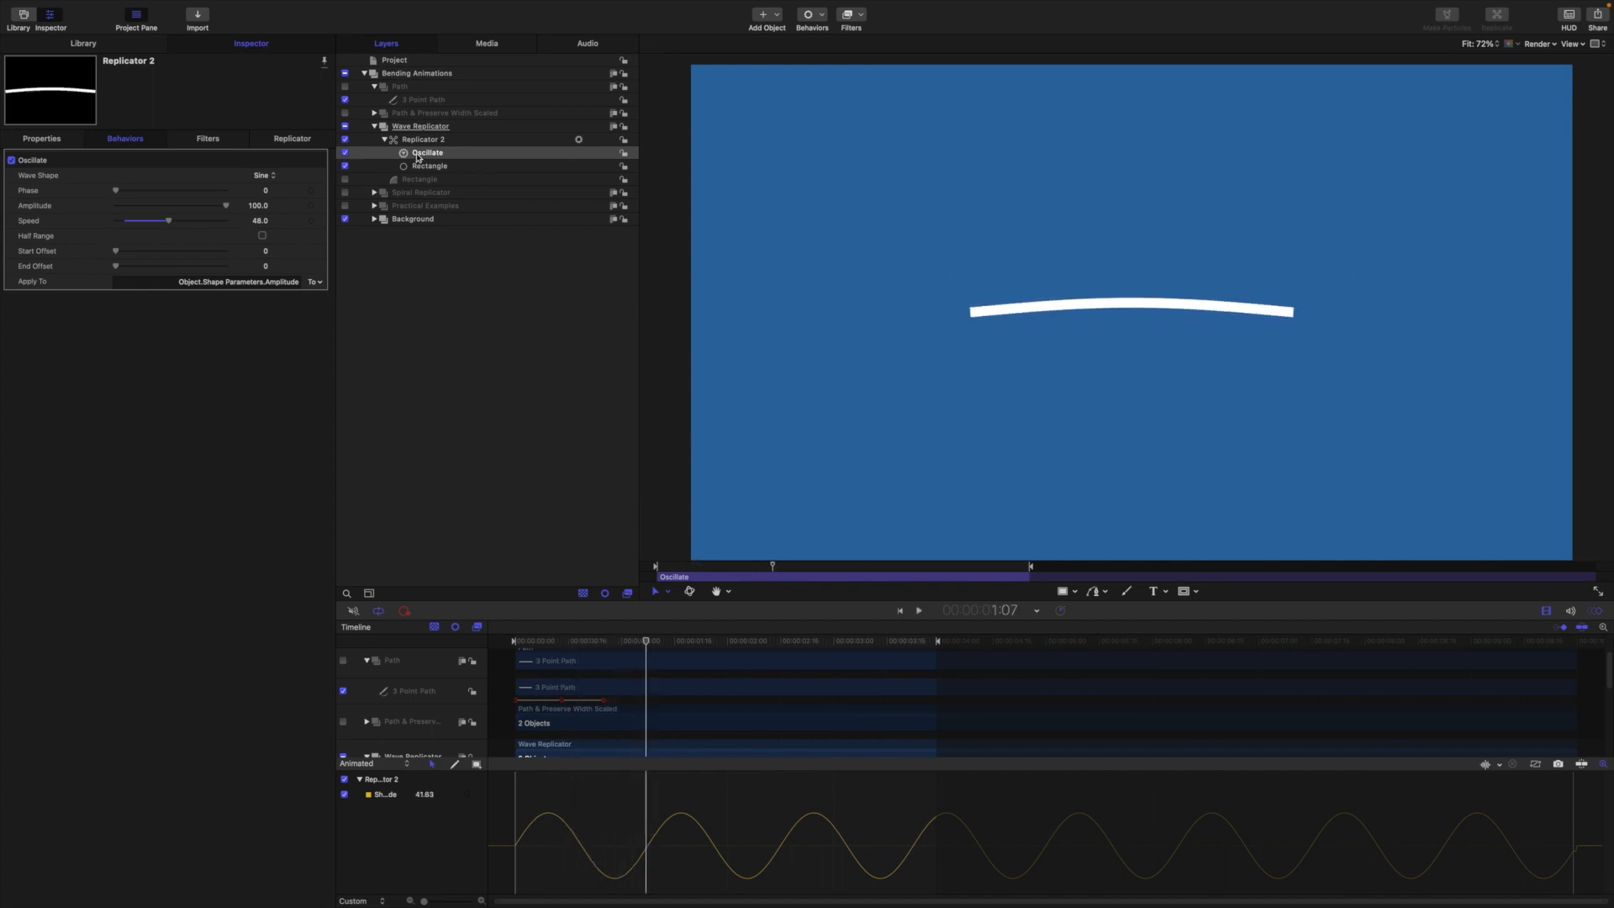
left_click(423, 155)
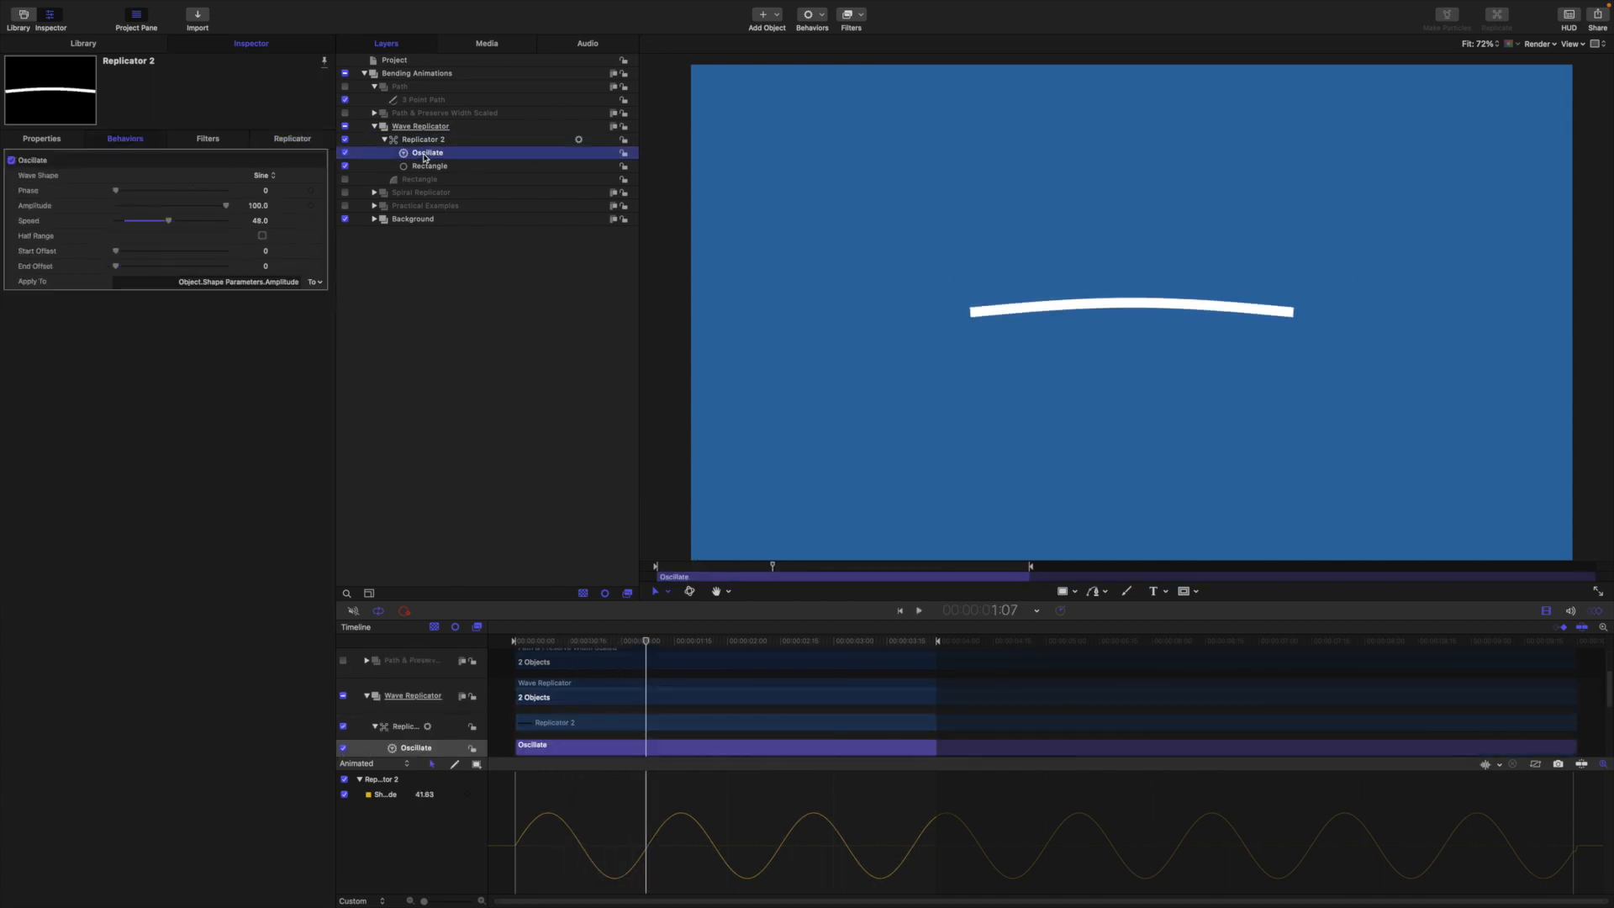
key("Delete")
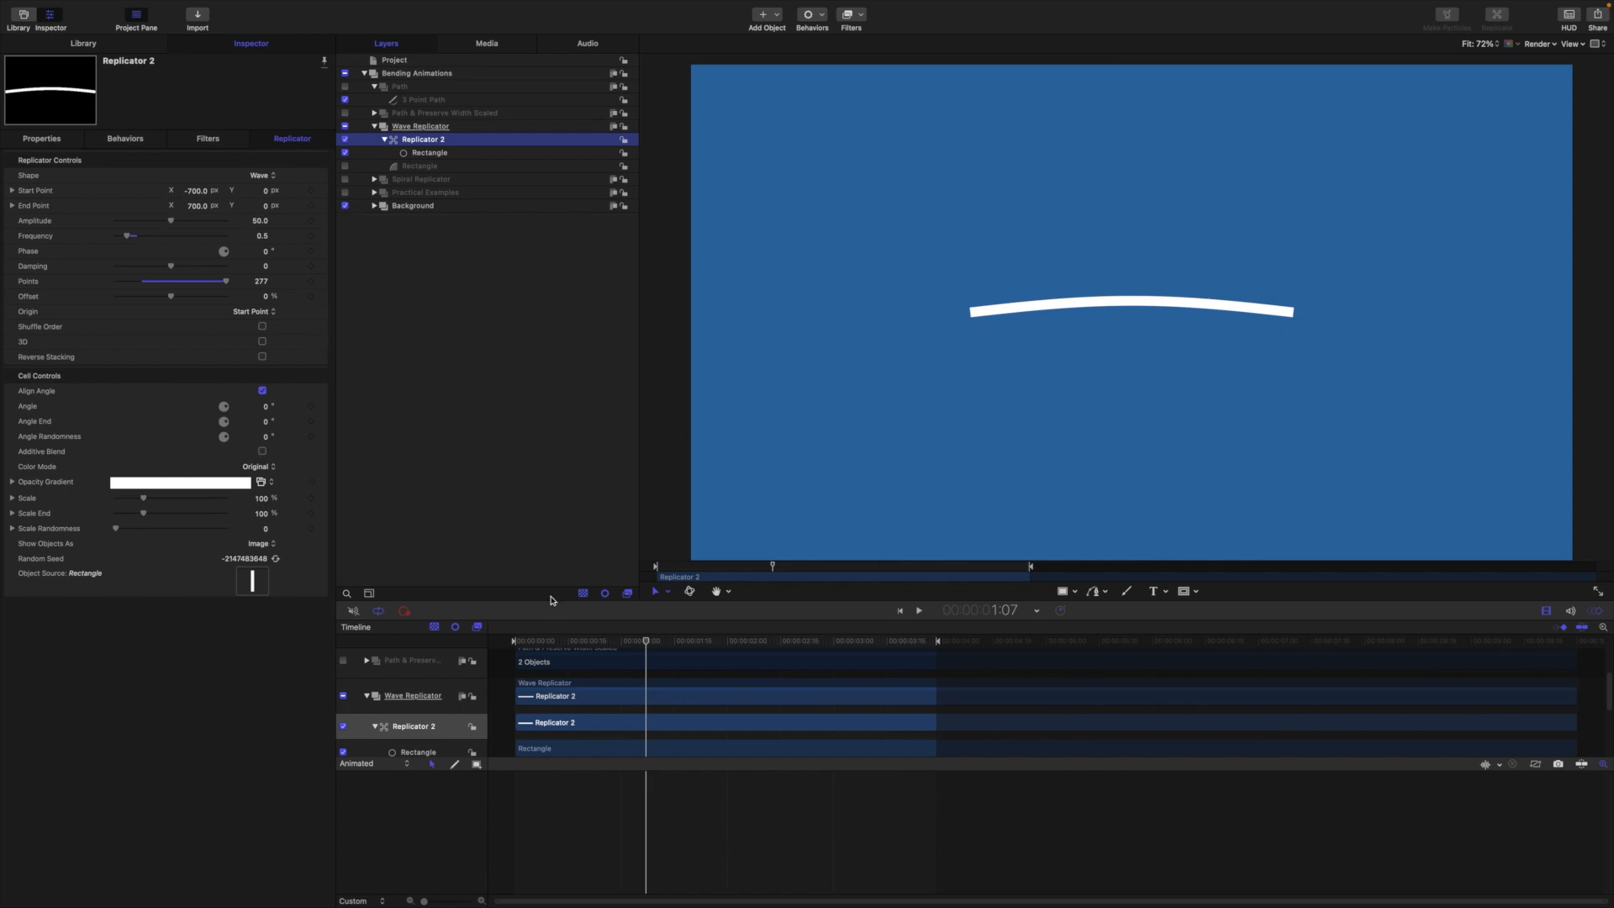
double_click(261, 221)
type("0")
key("Return")
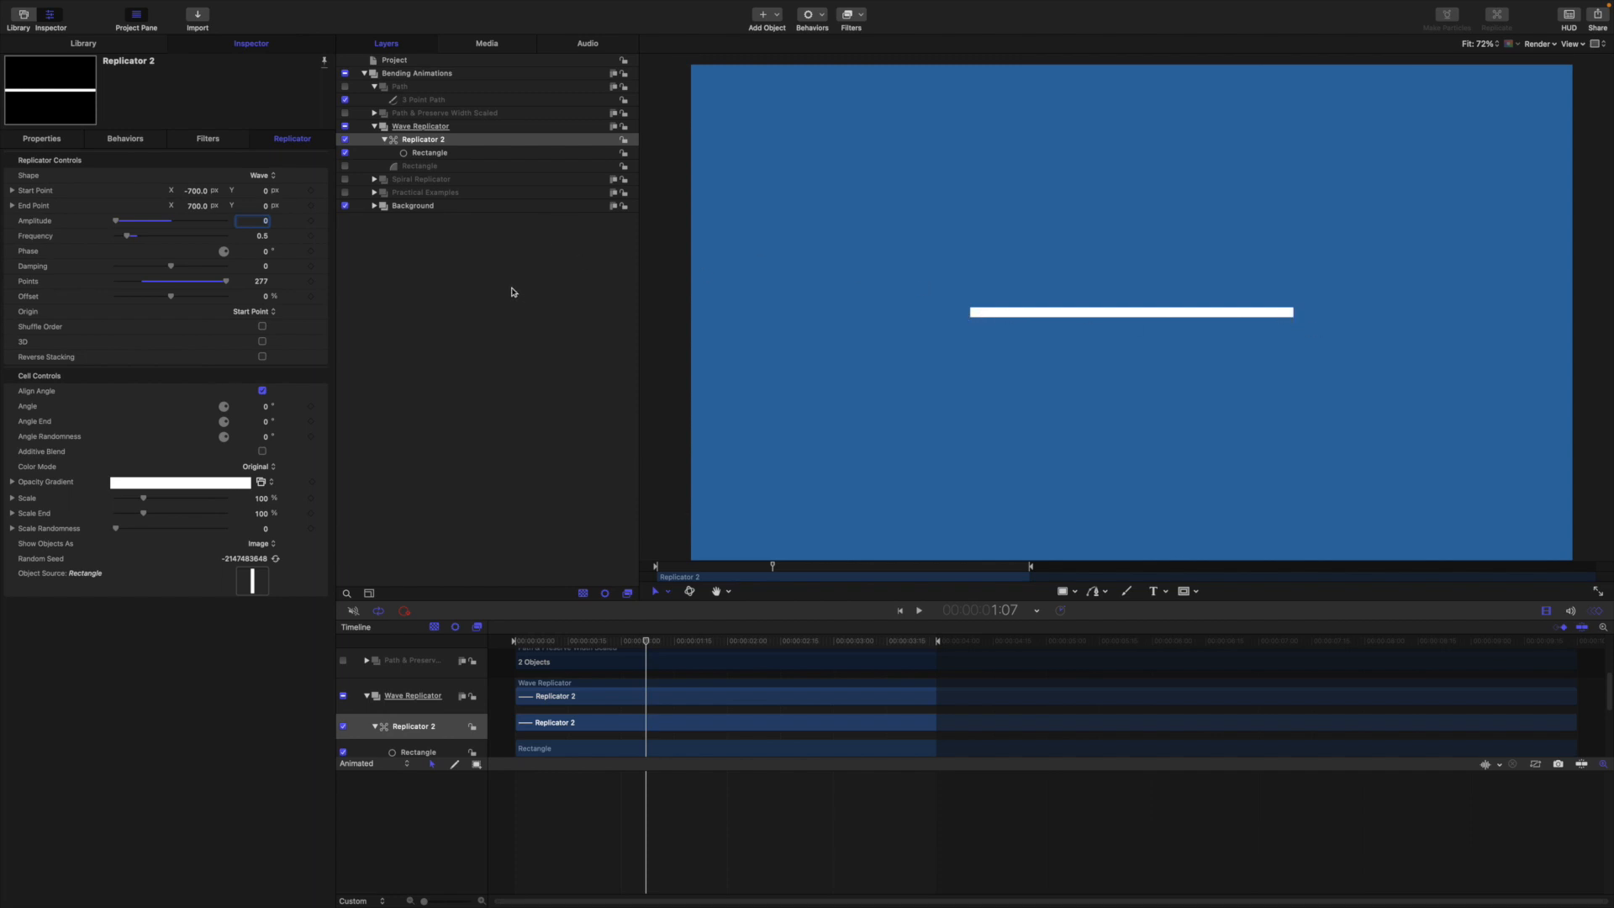
- Draw a tall, narrow white rectangle in a new group and reset its position to the canvas center
key("super+shift+g")
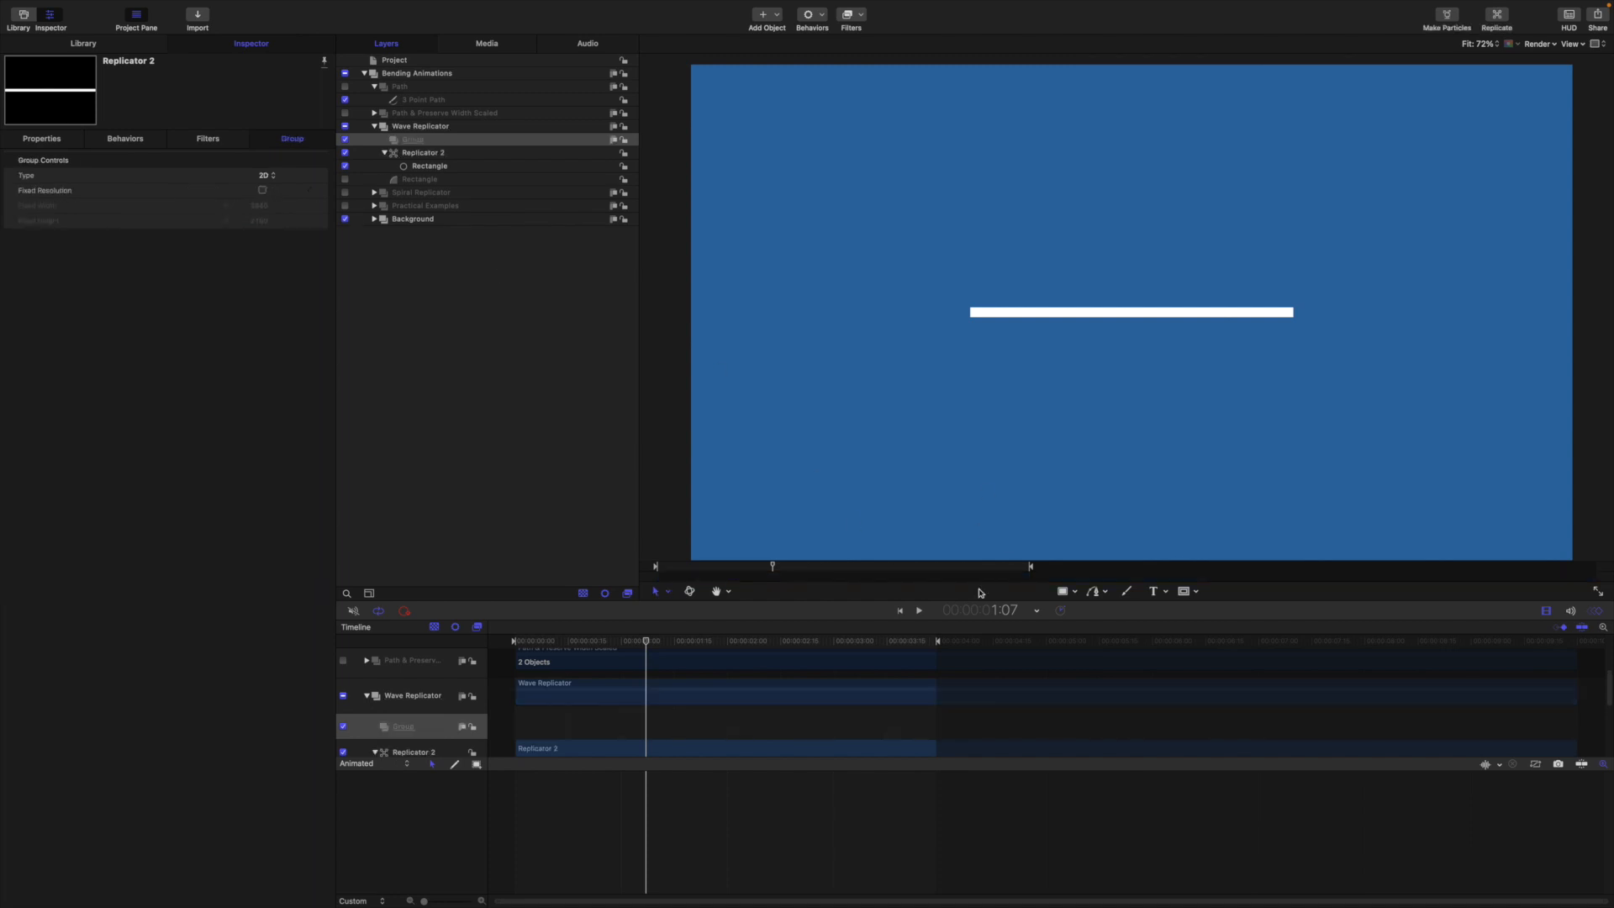
left_click(1063, 591)
left_click_drag(1096, 273, 1111, 352)
key("F1")
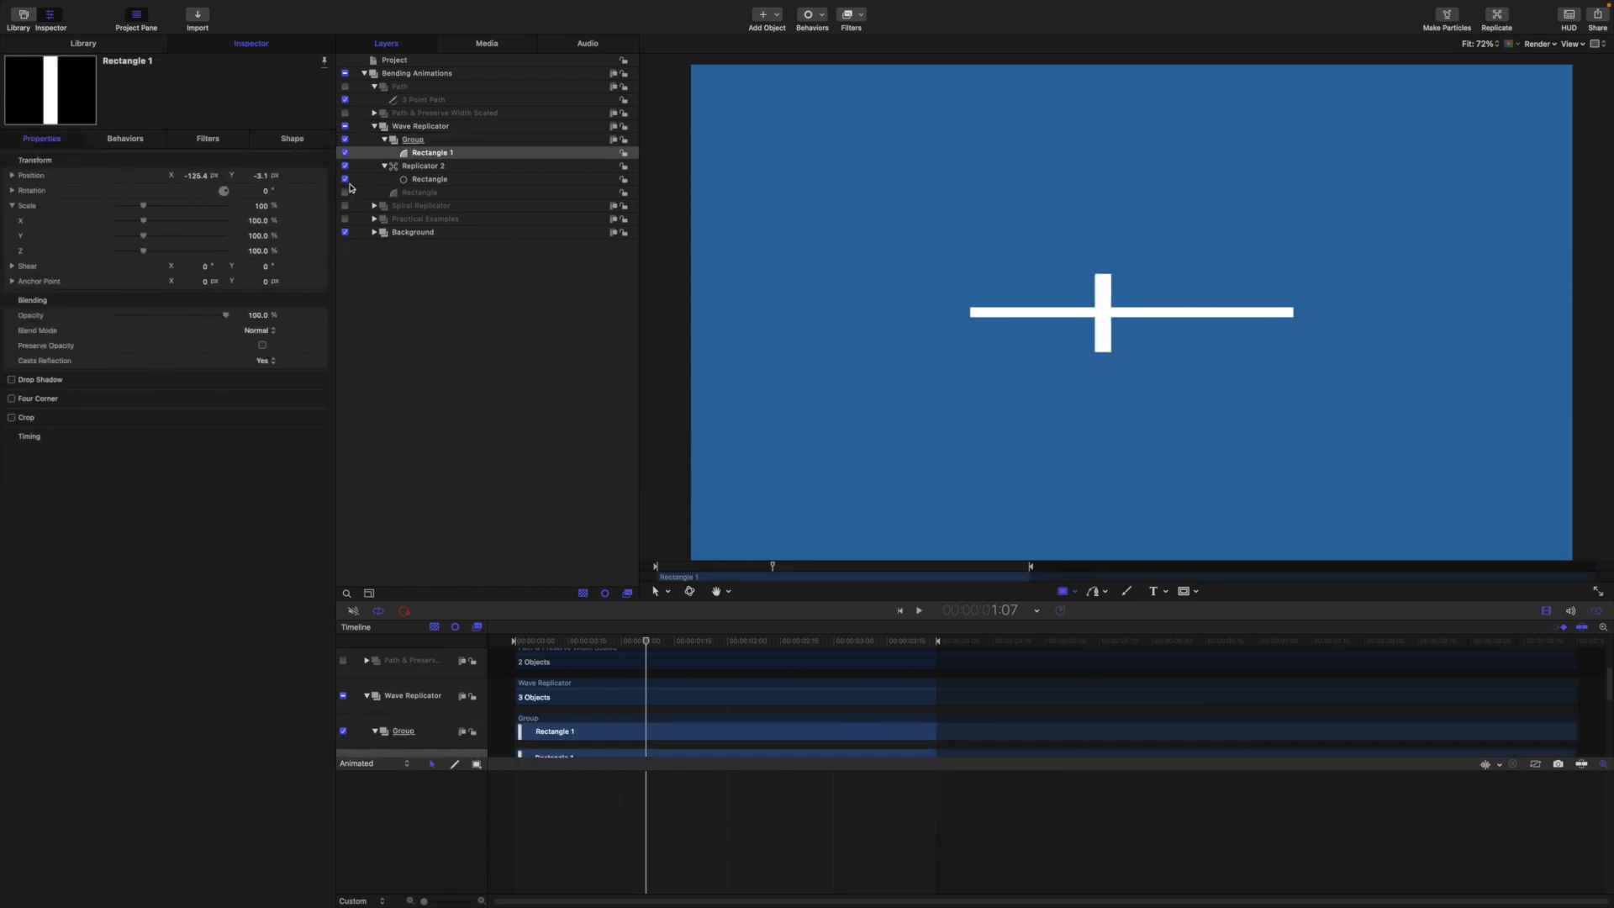
left_click(325, 178)
left_click(349, 174)
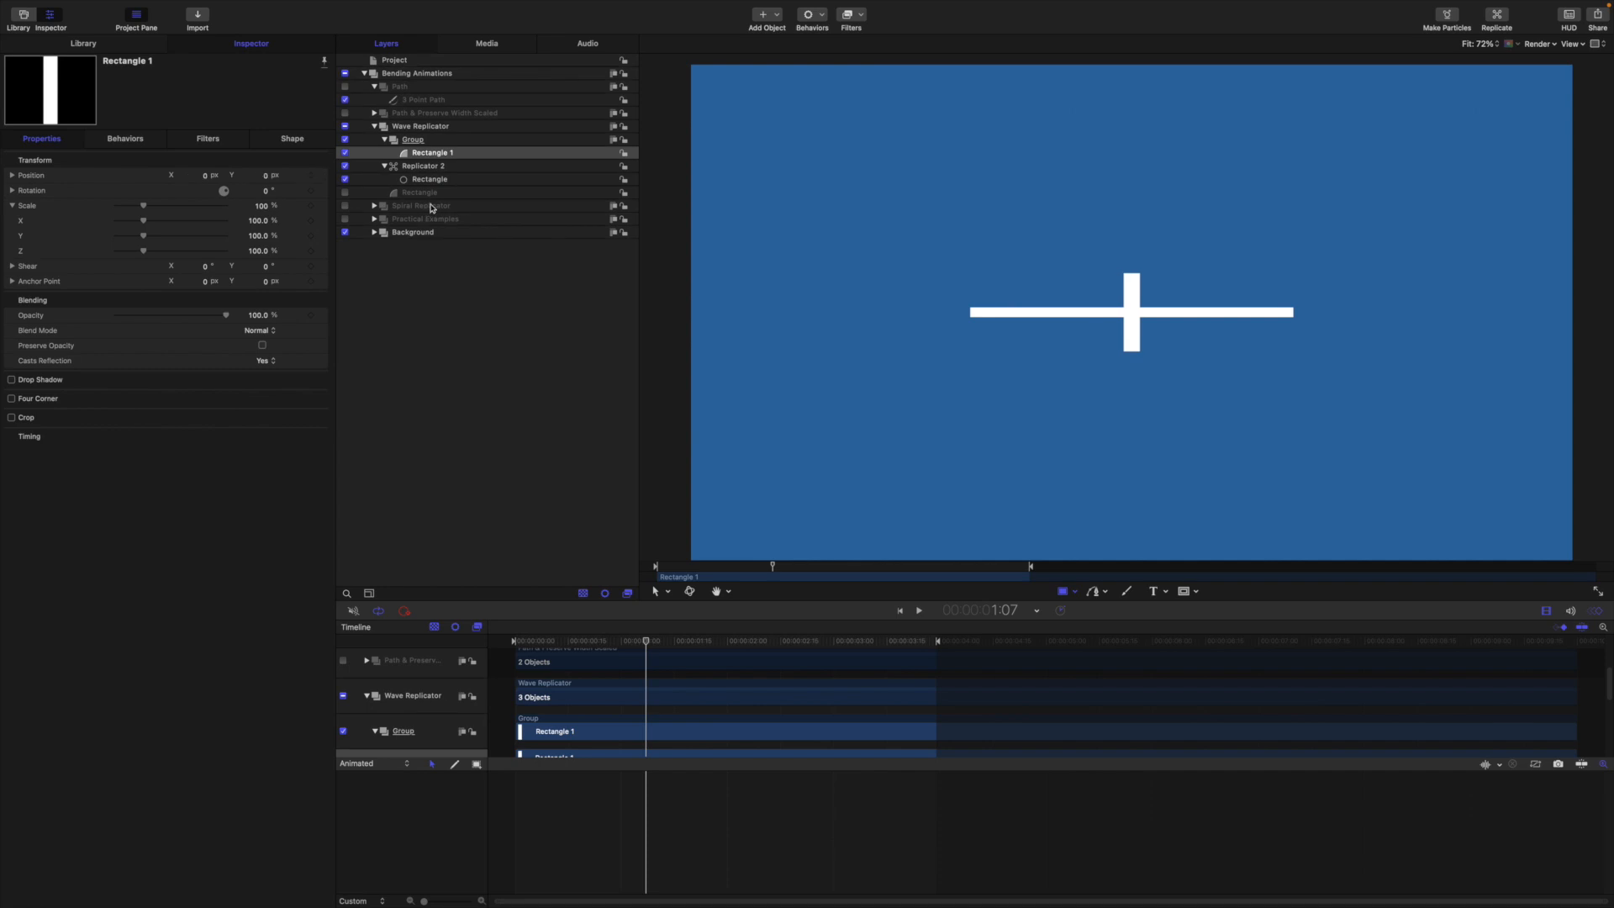
left_click(11, 206)
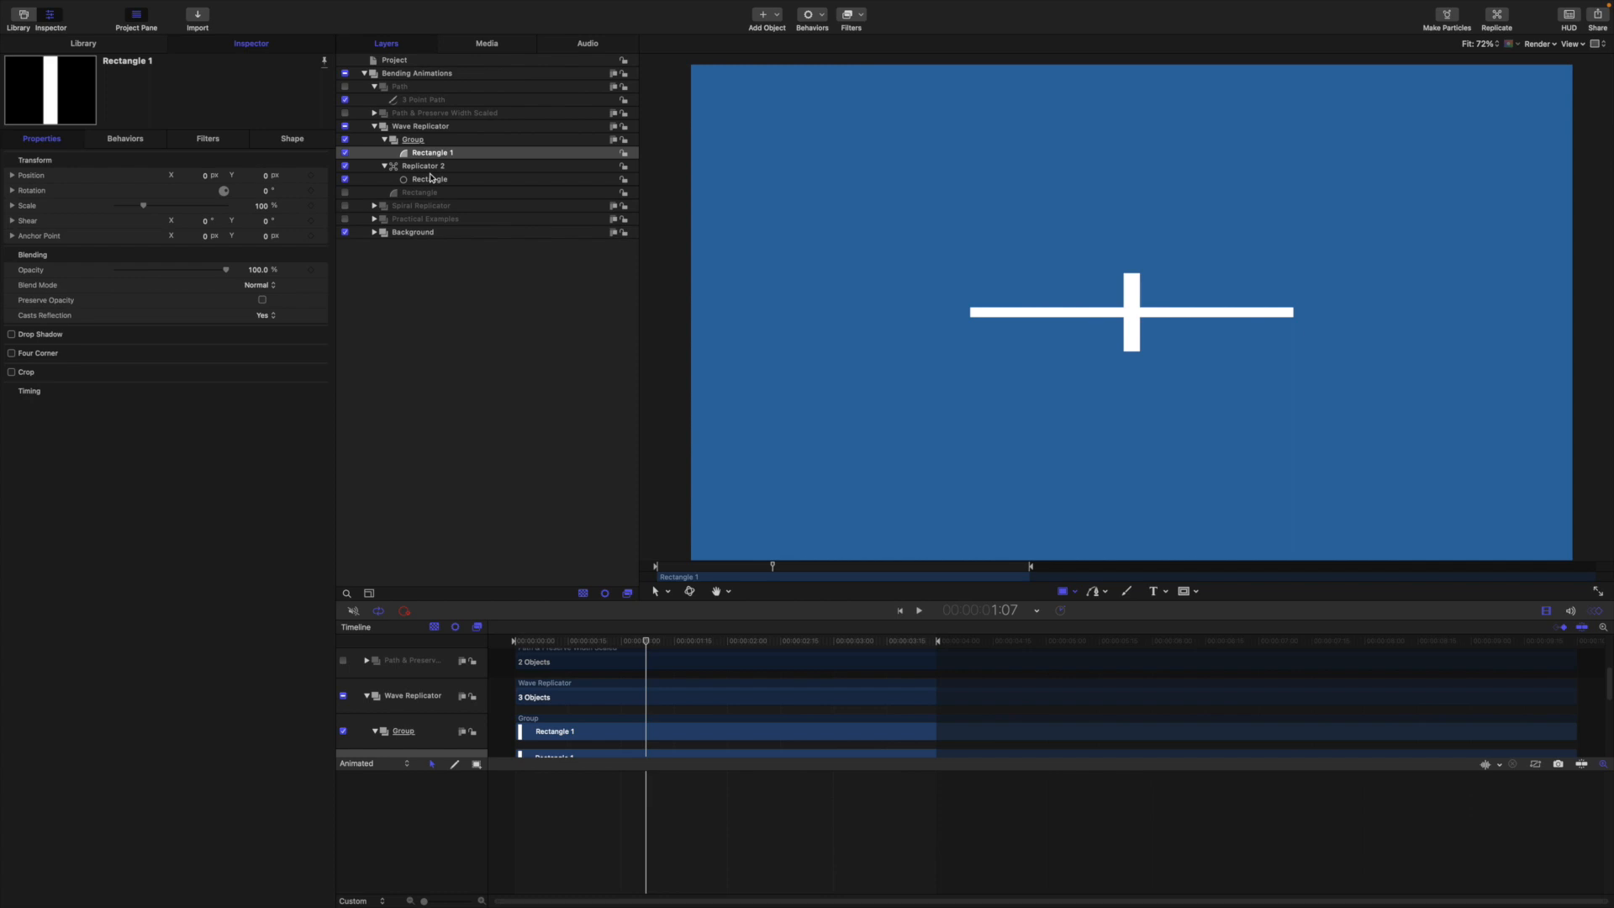
- Rename the new rectangle shape as Left
double_click(455, 156)
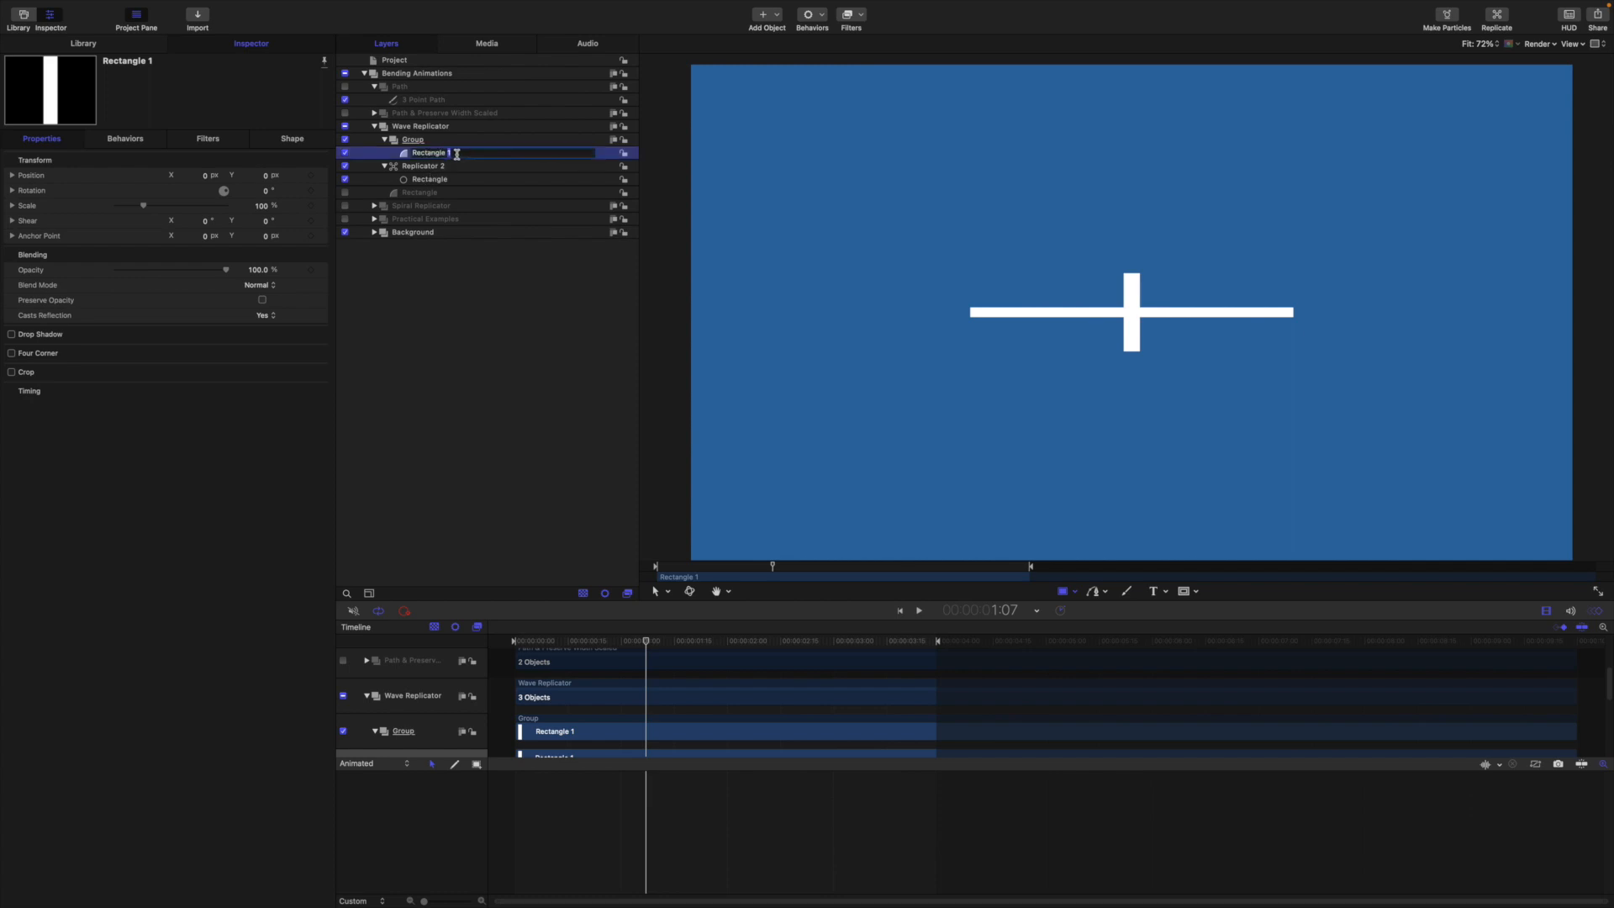
left_click_drag(456, 155, 389, 155)
type("Left")
key("Return")
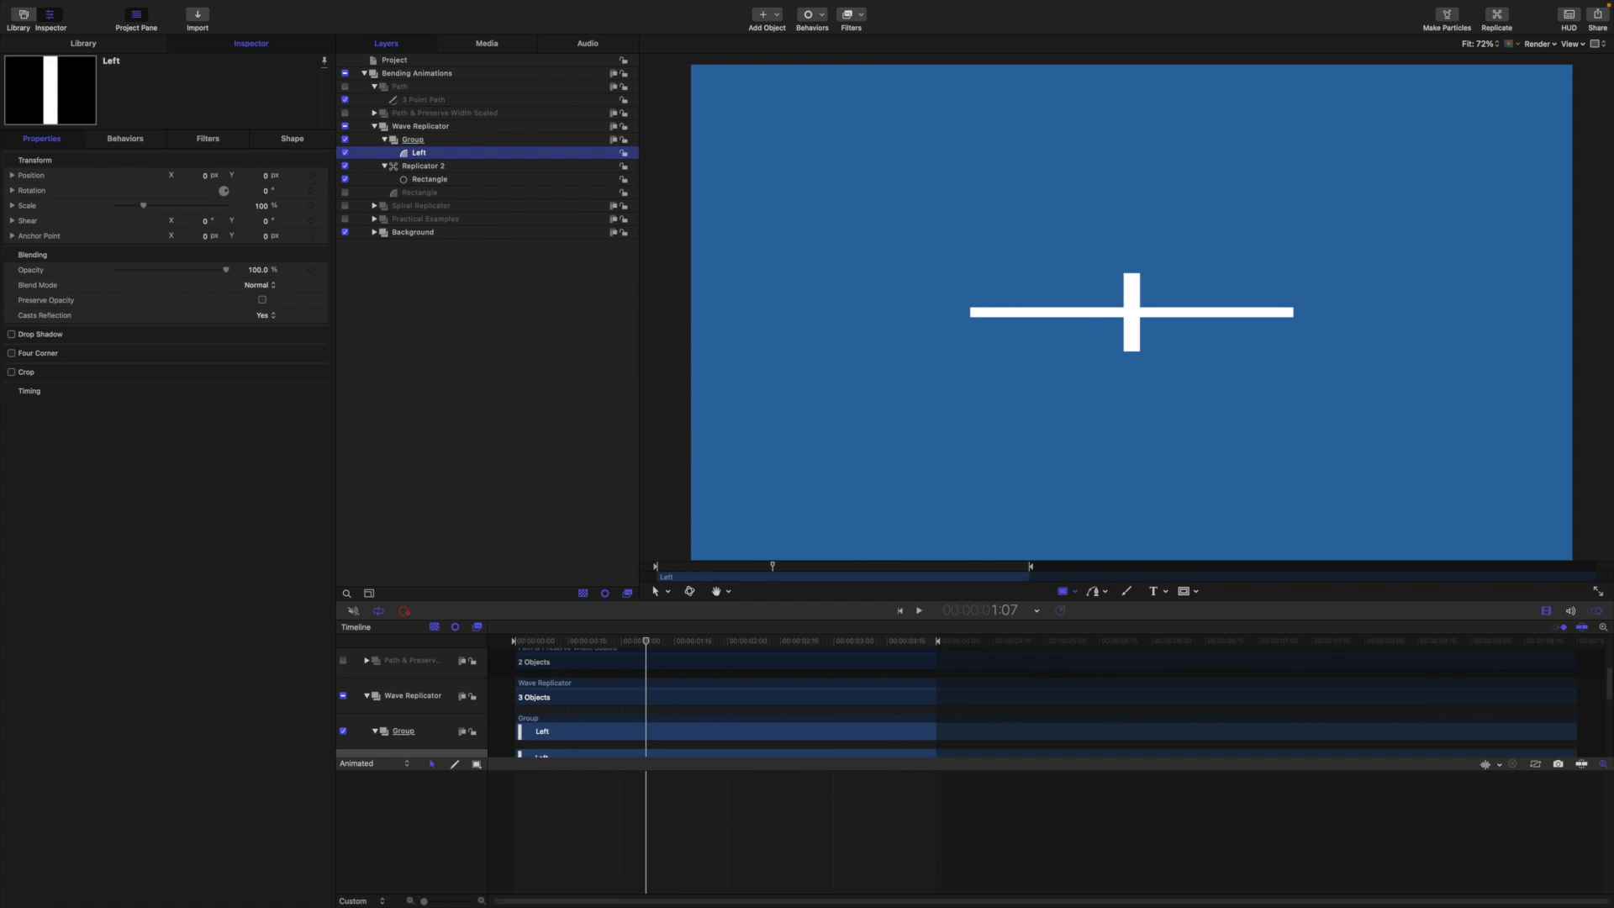
- Duplicate the replicator's Rectangle cell as Left and assign the Left shape as its object source
left_click(430, 180)
key("super+d")
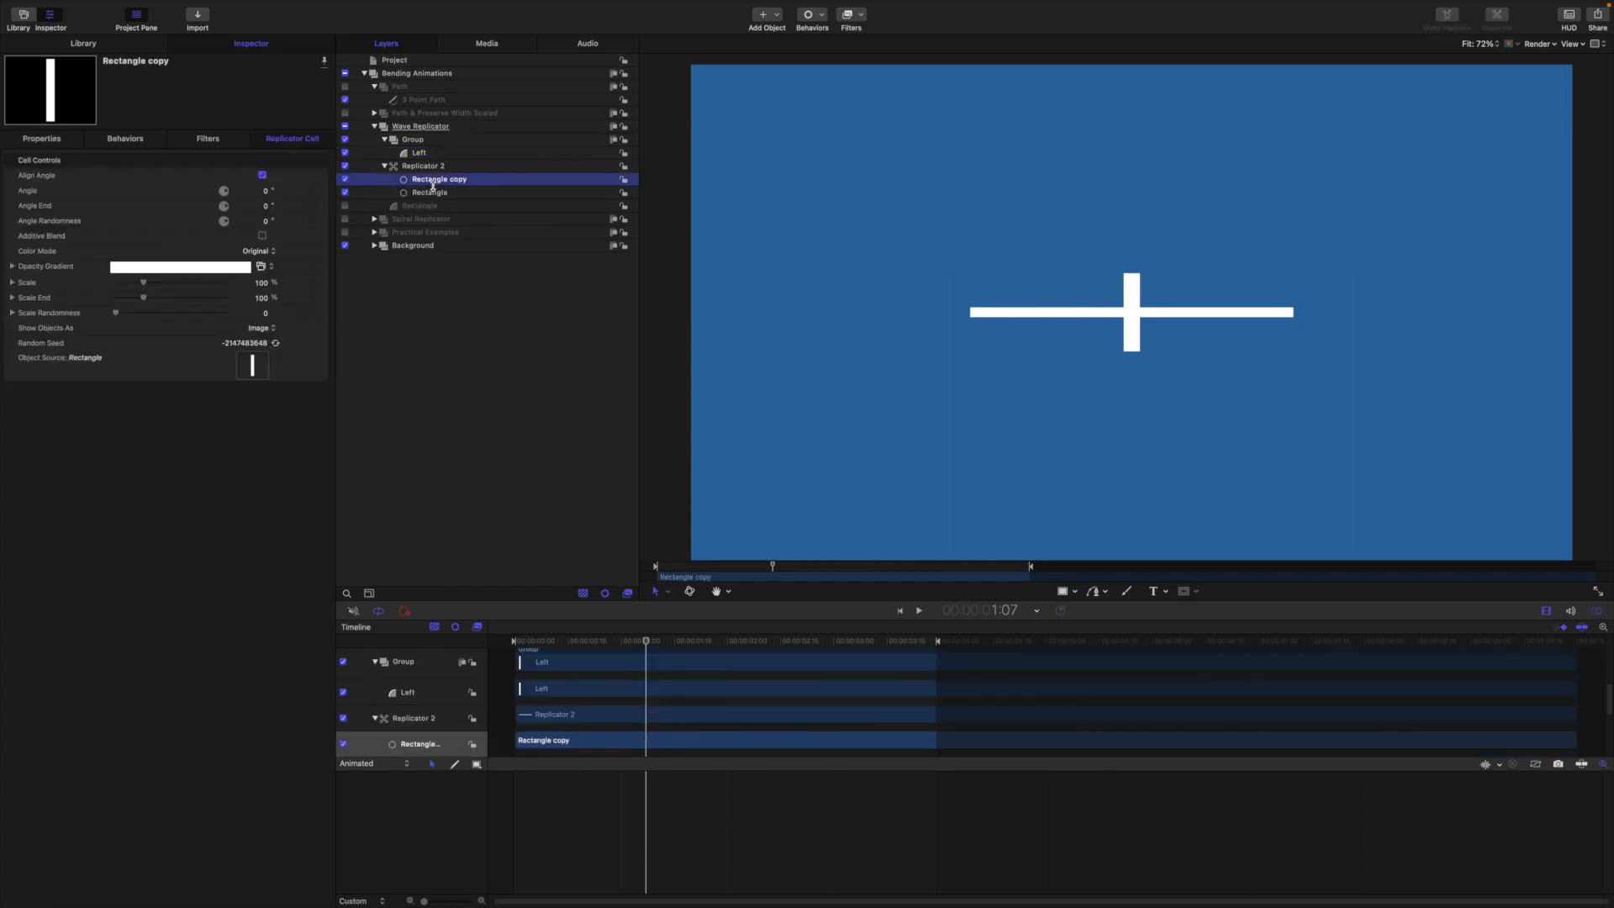
double_click(444, 184)
key("super+a")
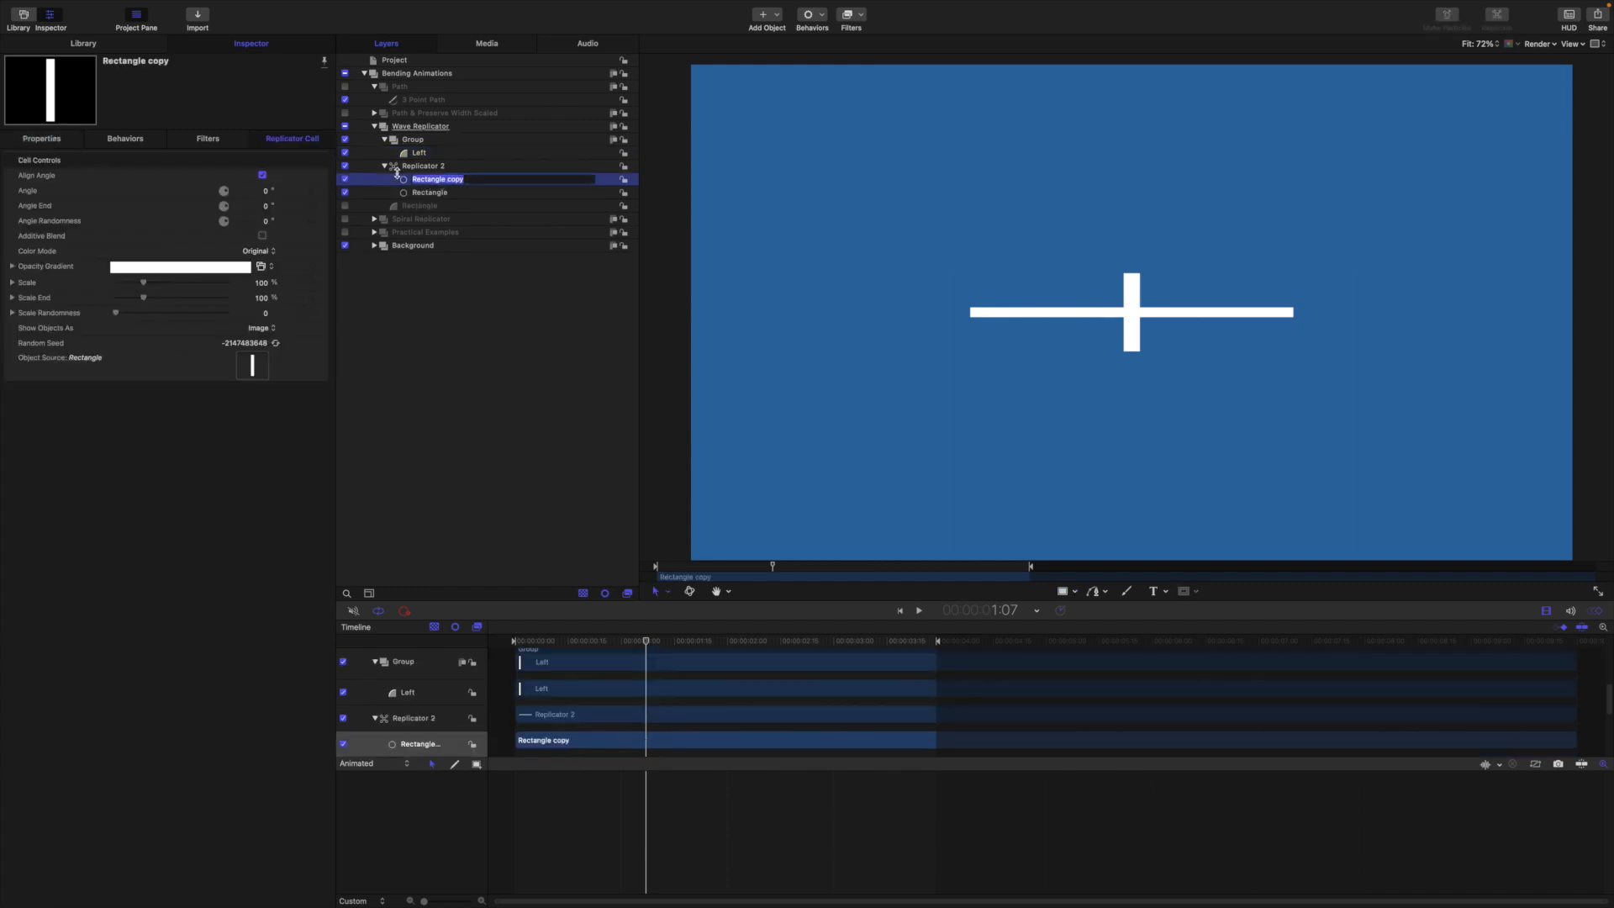
type("Left")
key("Return")
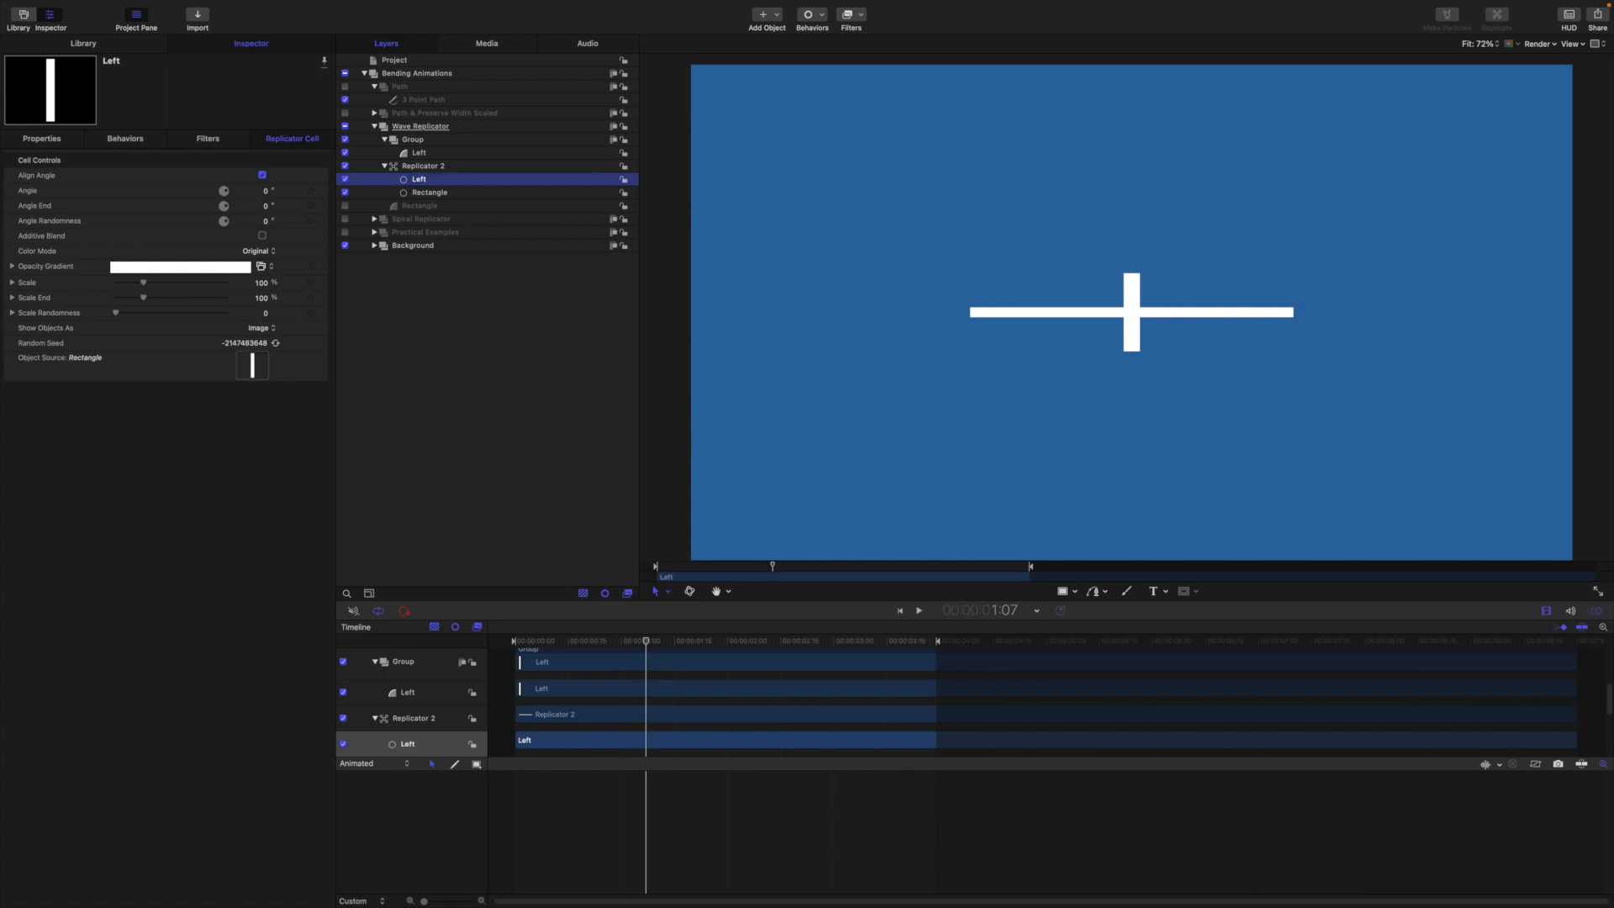
left_click_drag(417, 153, 411, 179)
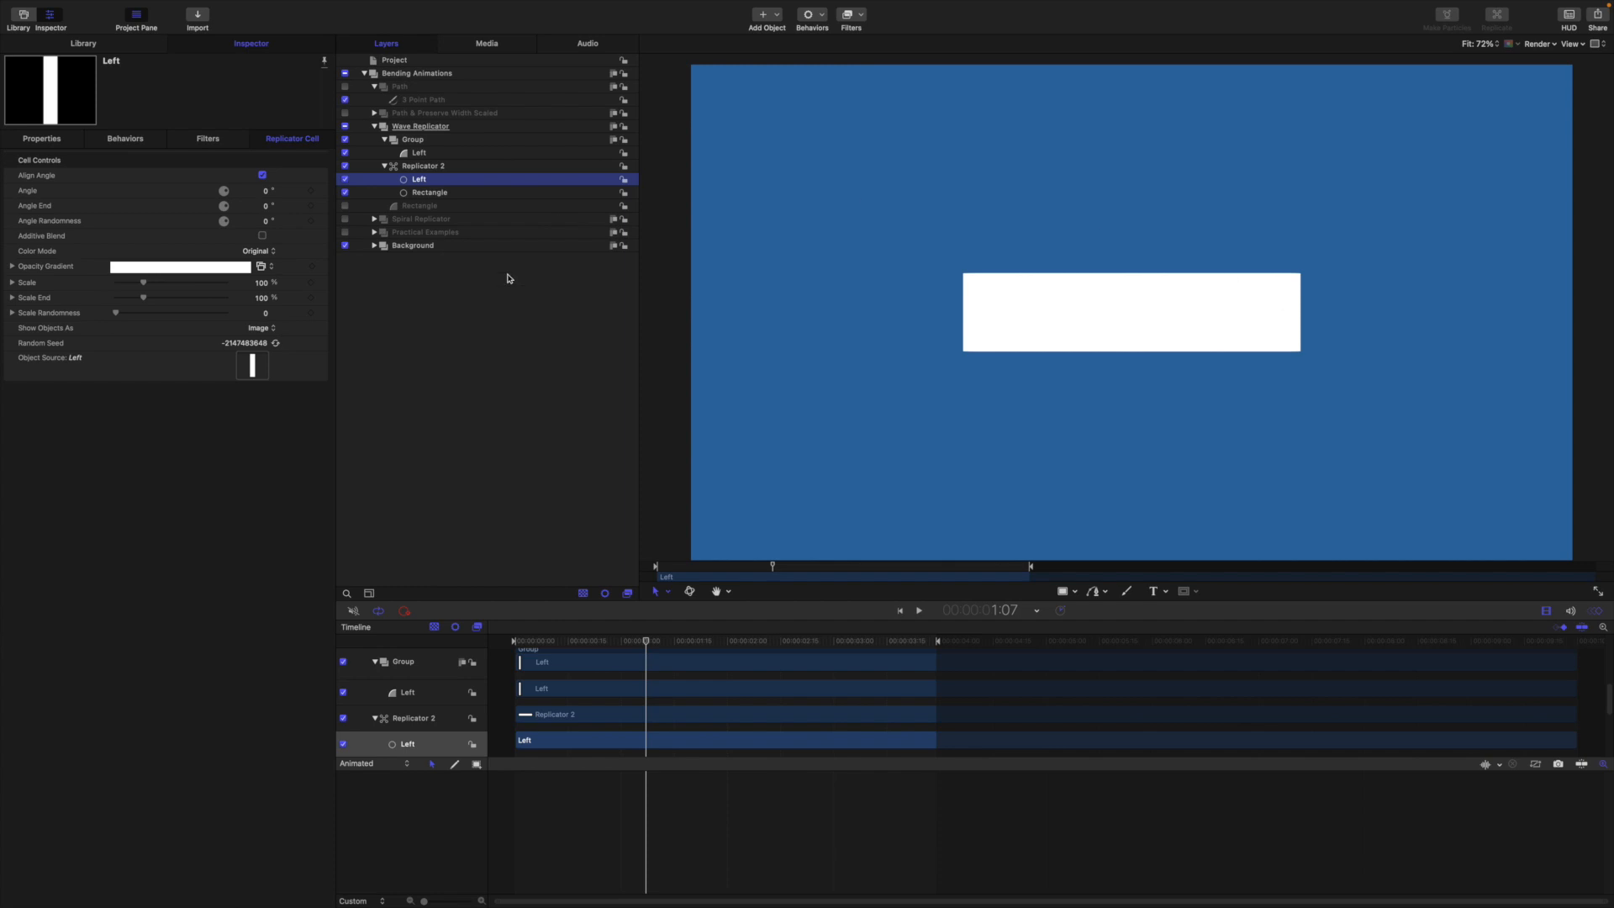
- Add an end tag to the Left cell's opacity gradient and set the interpolation of both tags to Constant
left_click(12, 268)
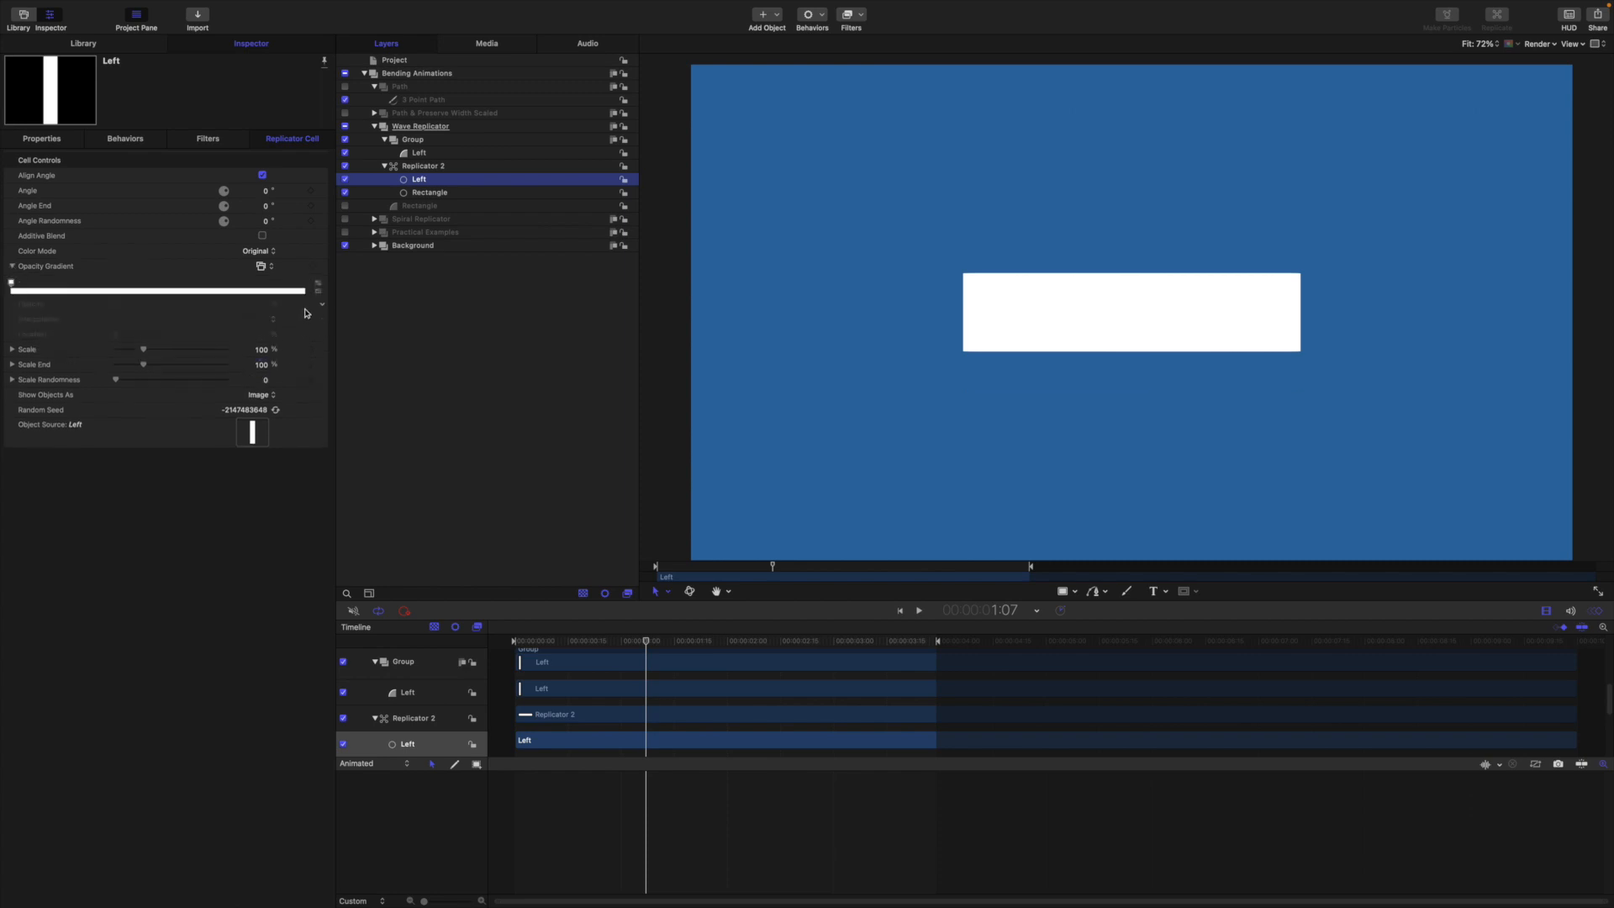
left_click(306, 284)
left_click(257, 320)
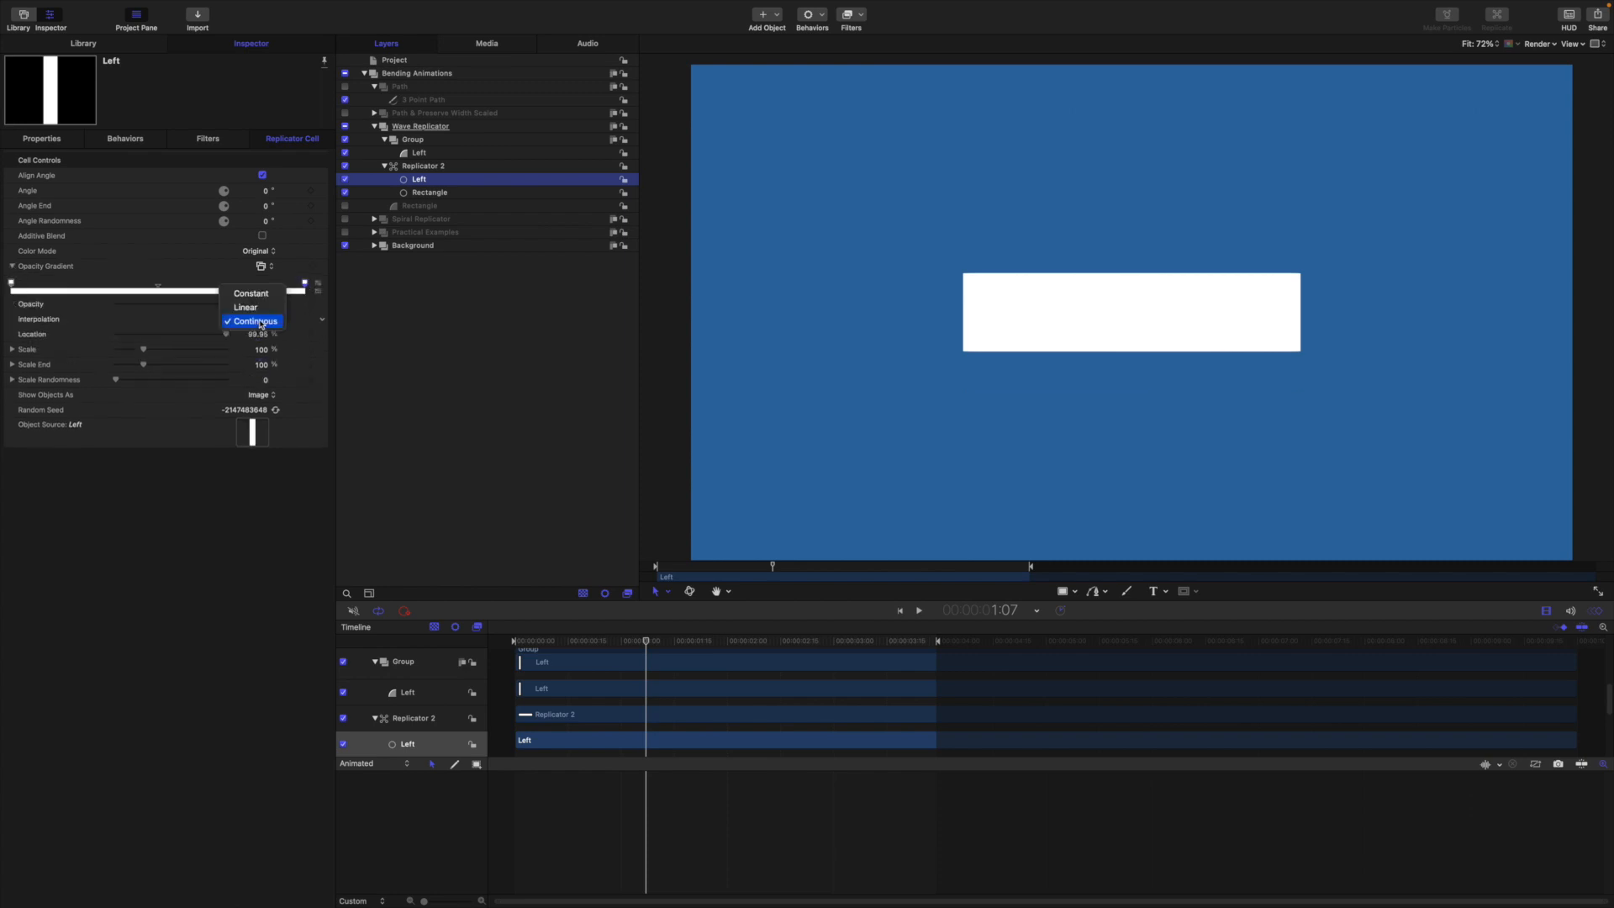
left_click(260, 294)
left_click(11, 283)
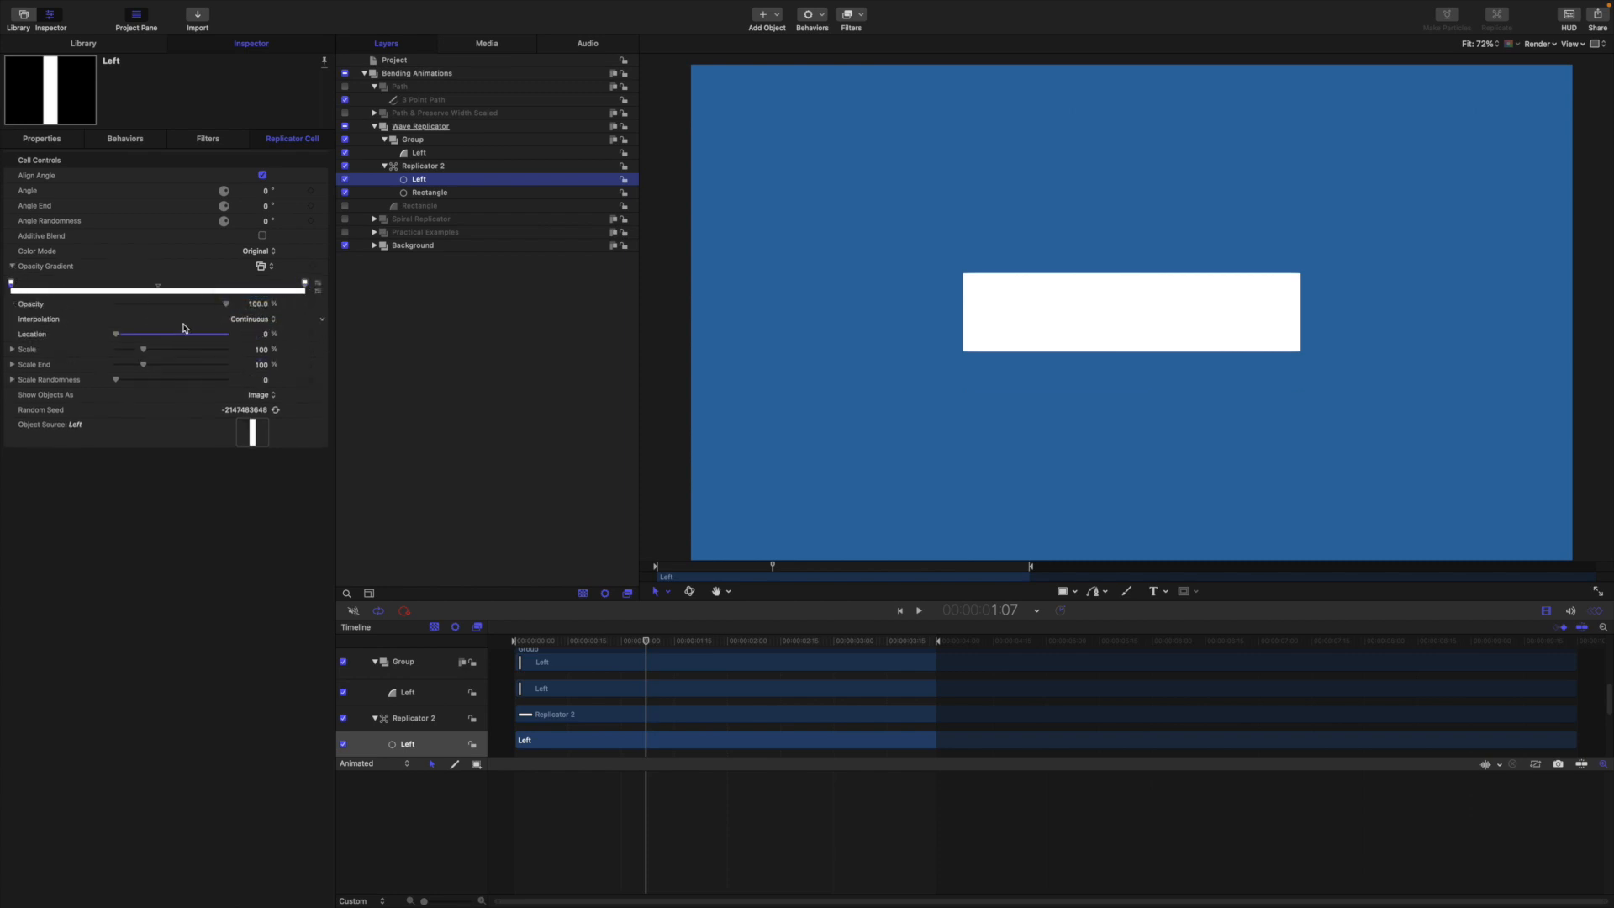
left_click(252, 320)
left_click(252, 306)
- Set the gradient's end tag to 0% opacity at about 0.34% location, and hide the original Left shape
left_click(305, 283)
left_click_drag(227, 306, 115, 305)
left_click_drag(305, 284, 50, 280)
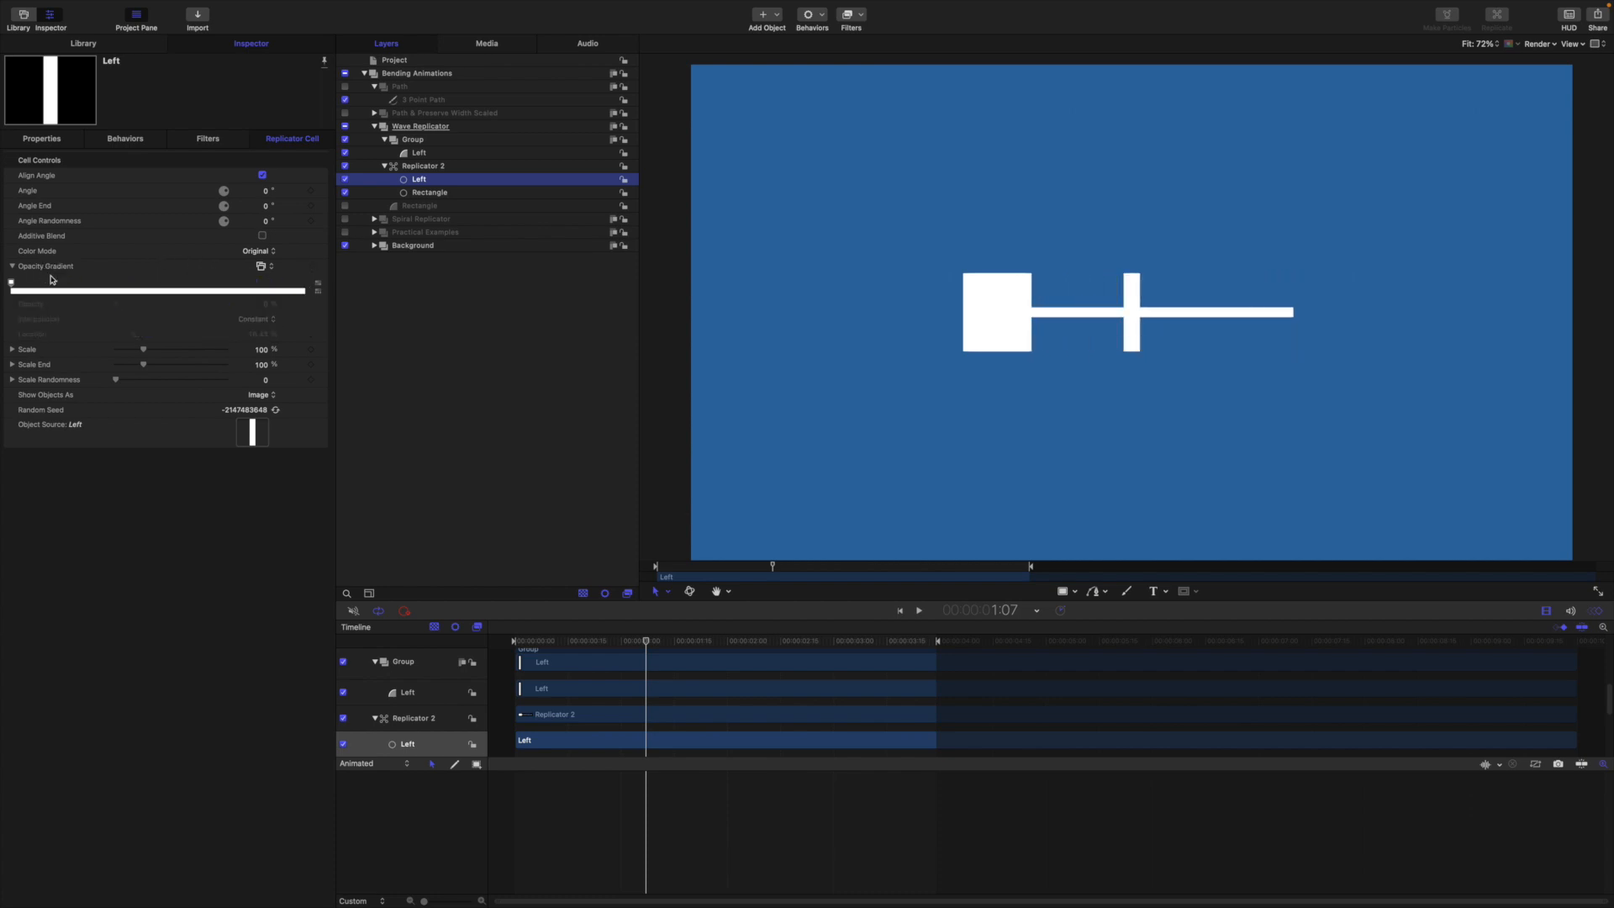
left_click_drag(305, 285, 12, 282)
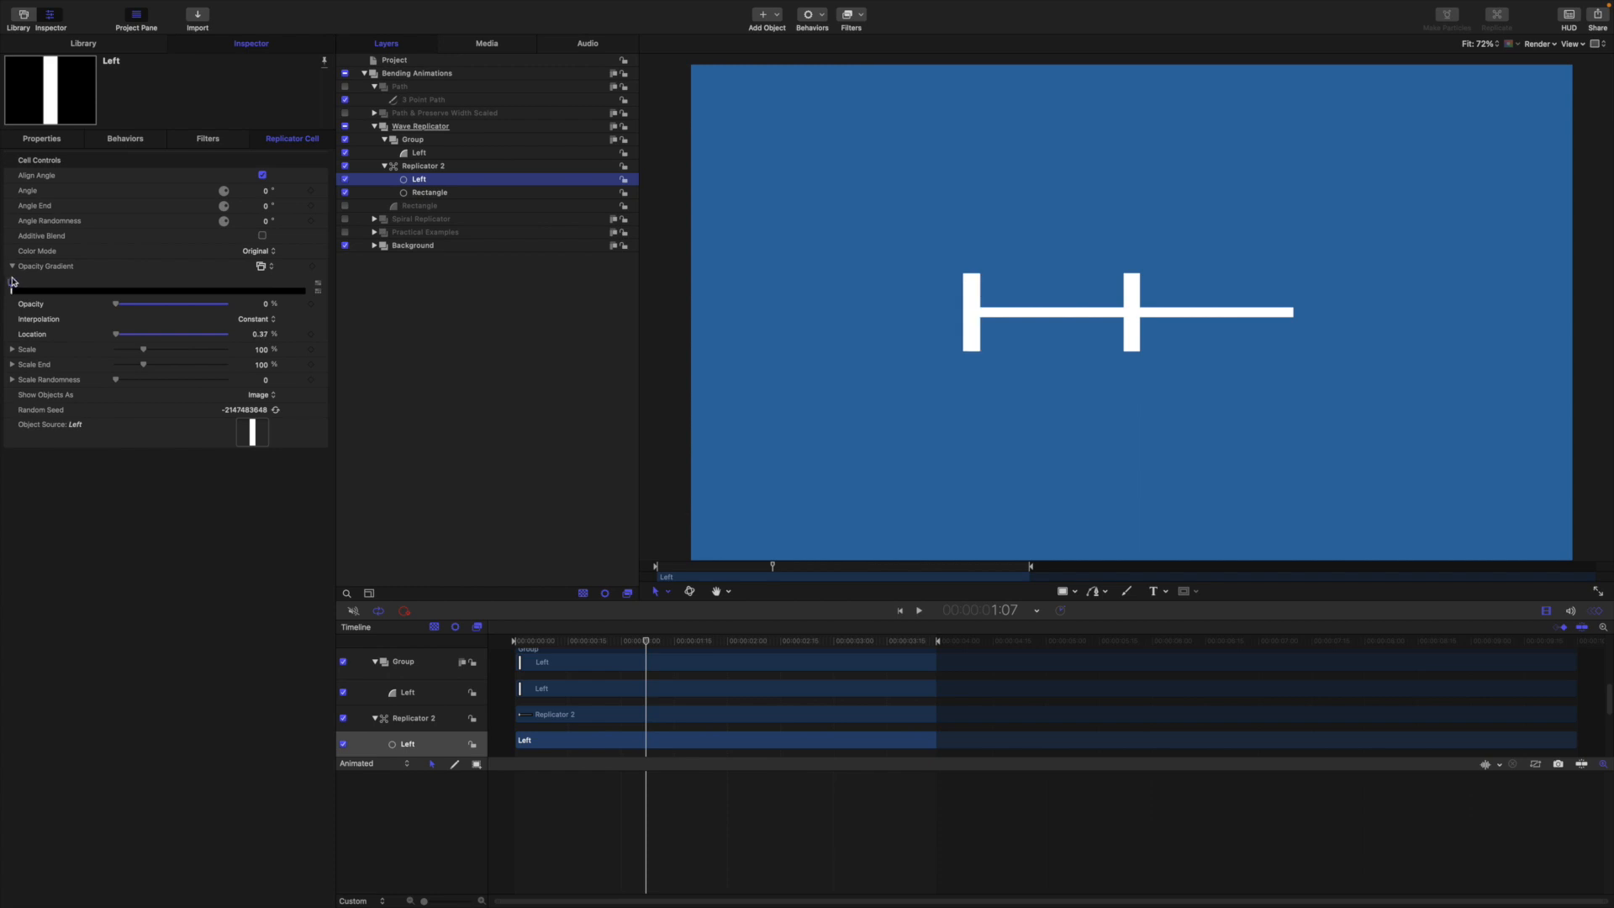
left_click(345, 153)
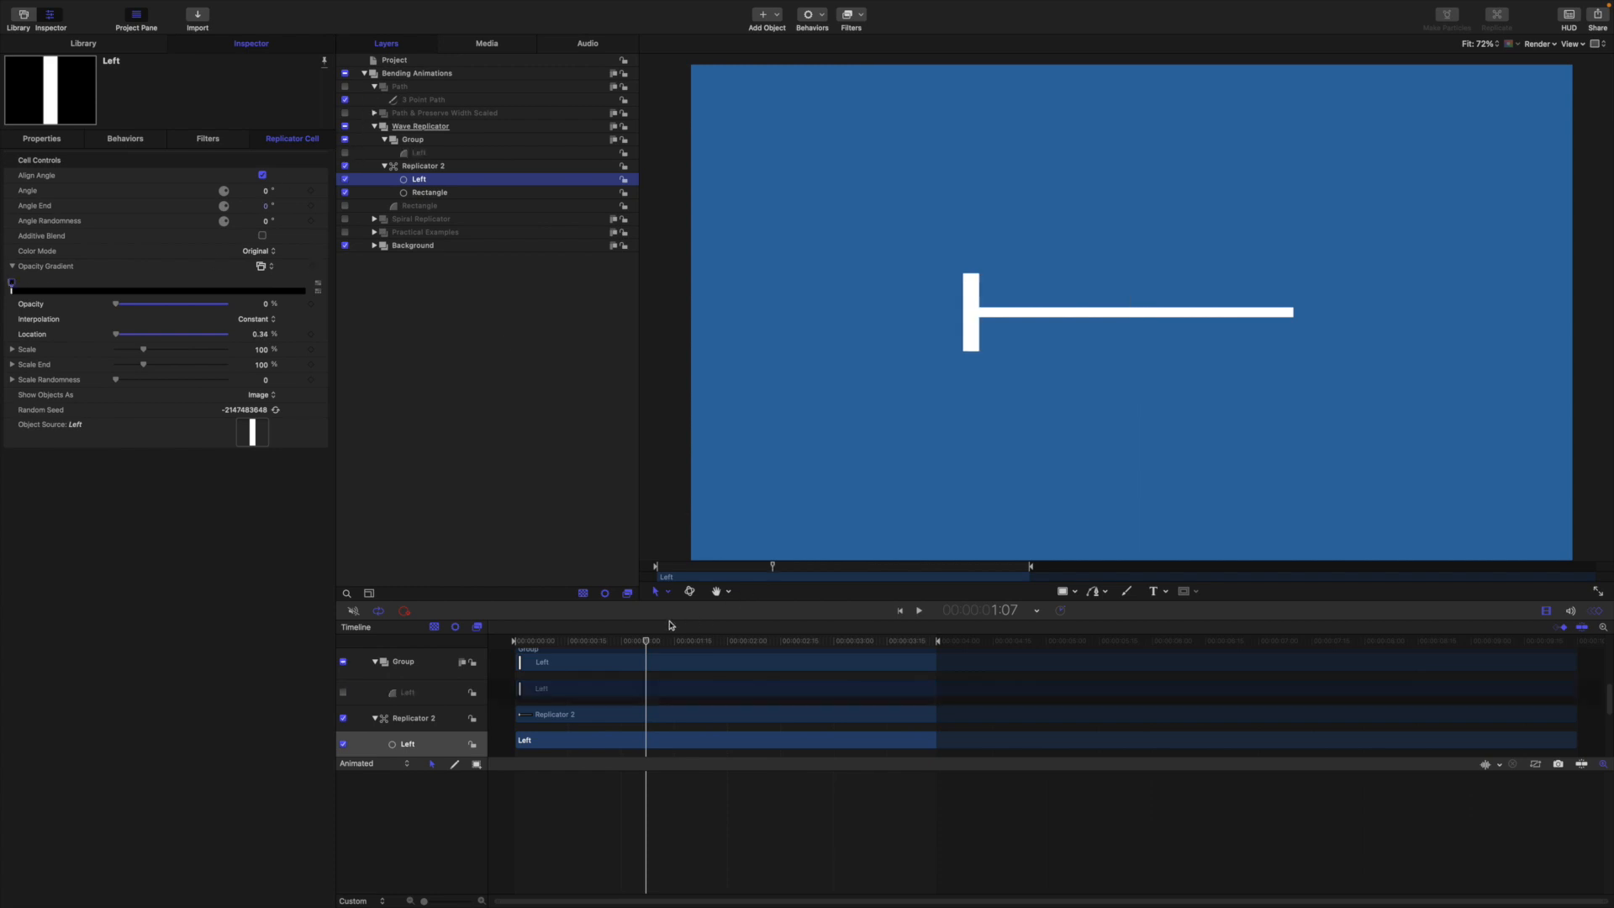
- Test the bend with the left end bar at a replicator amplitude of 70 and undo the change
left_click(433, 166)
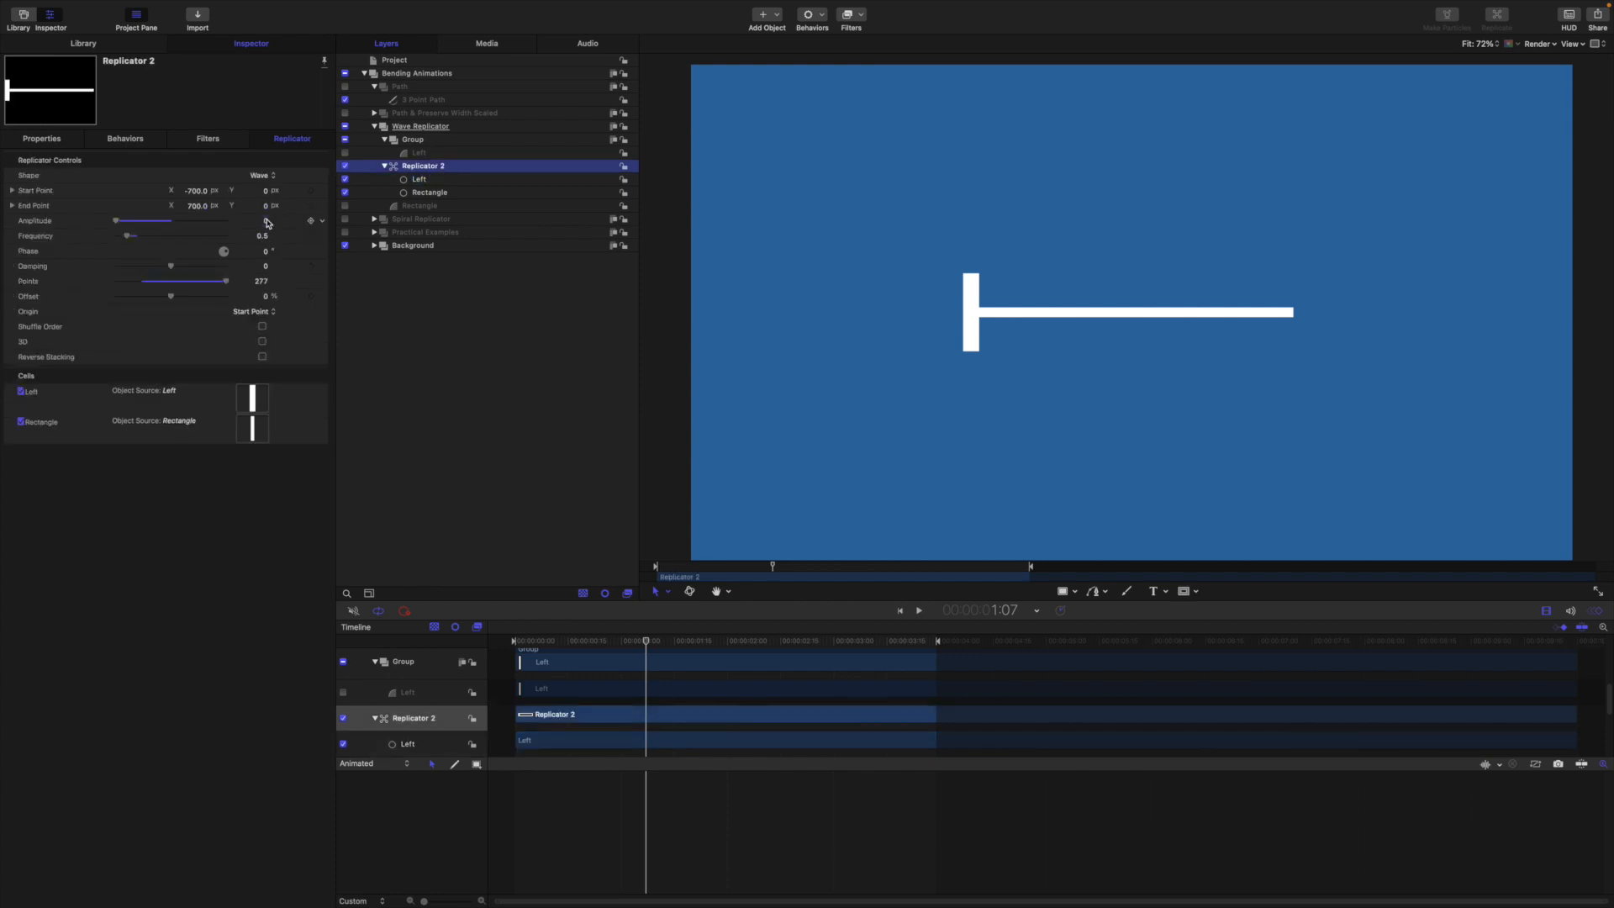
left_click_drag(266, 222, 327, 223)
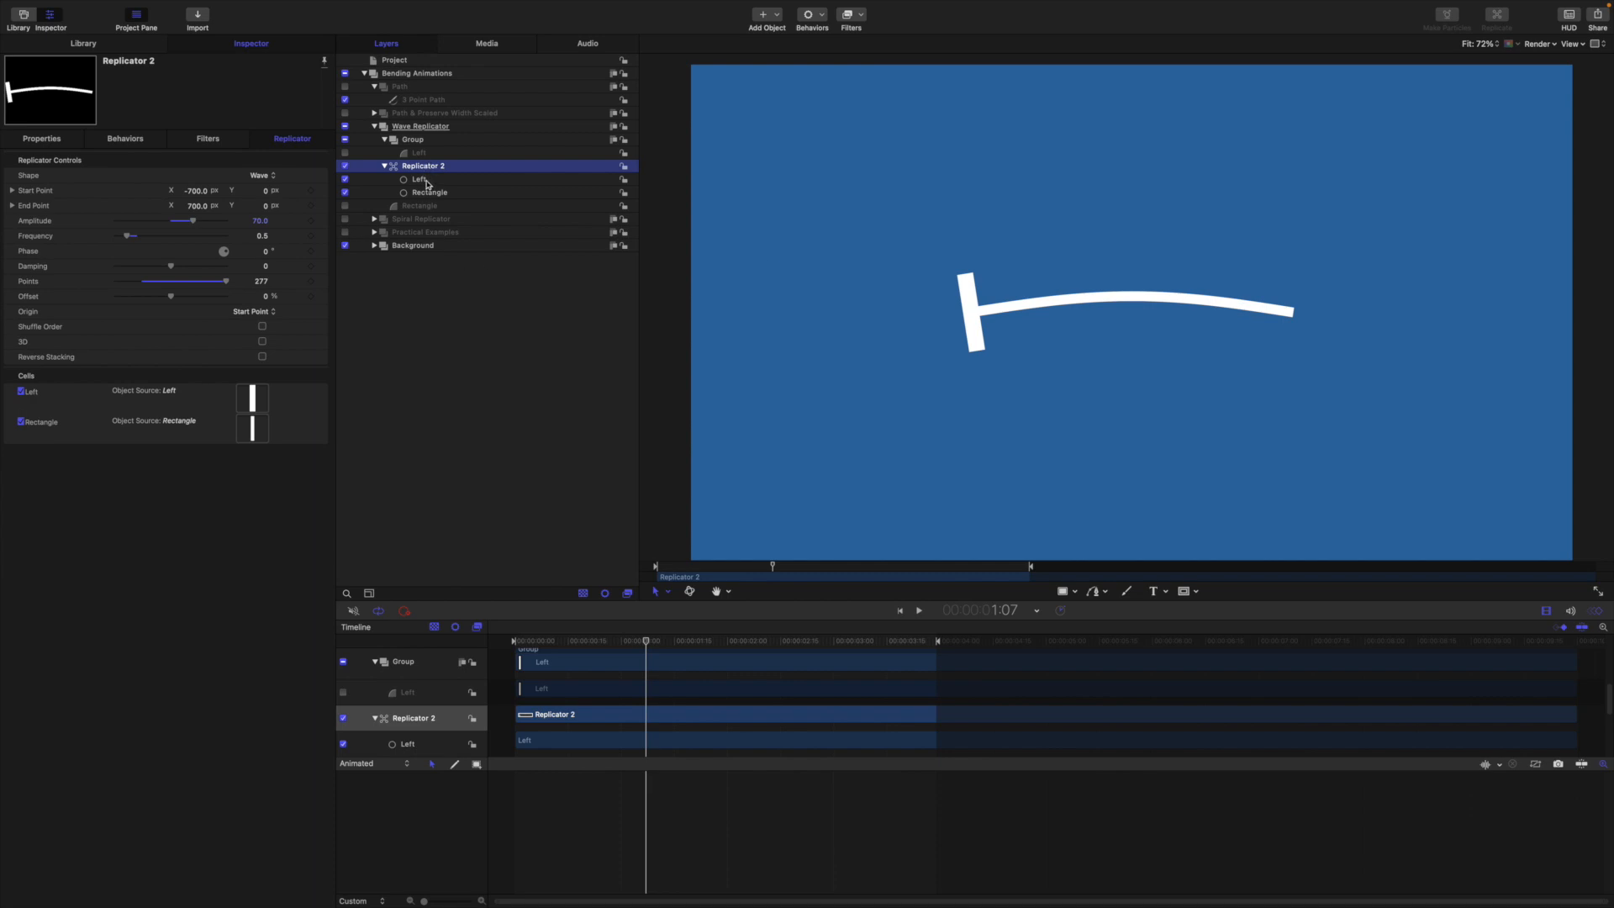
key("super+z")
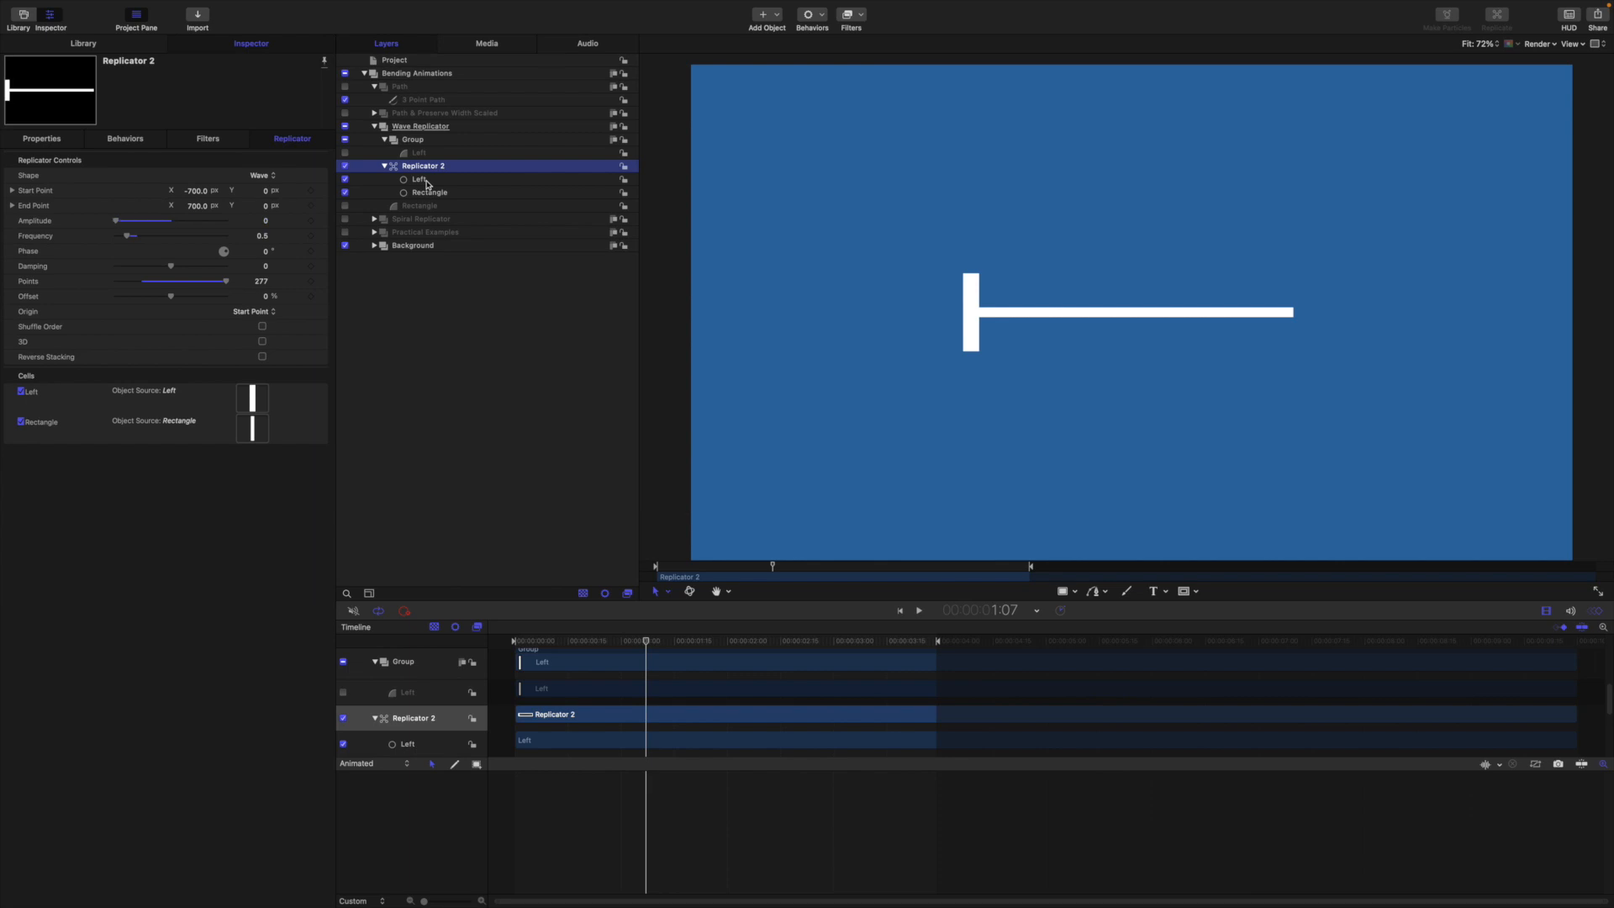
- Duplicate the replicator's Left cell and rename the copy as Right
left_click(419, 179)
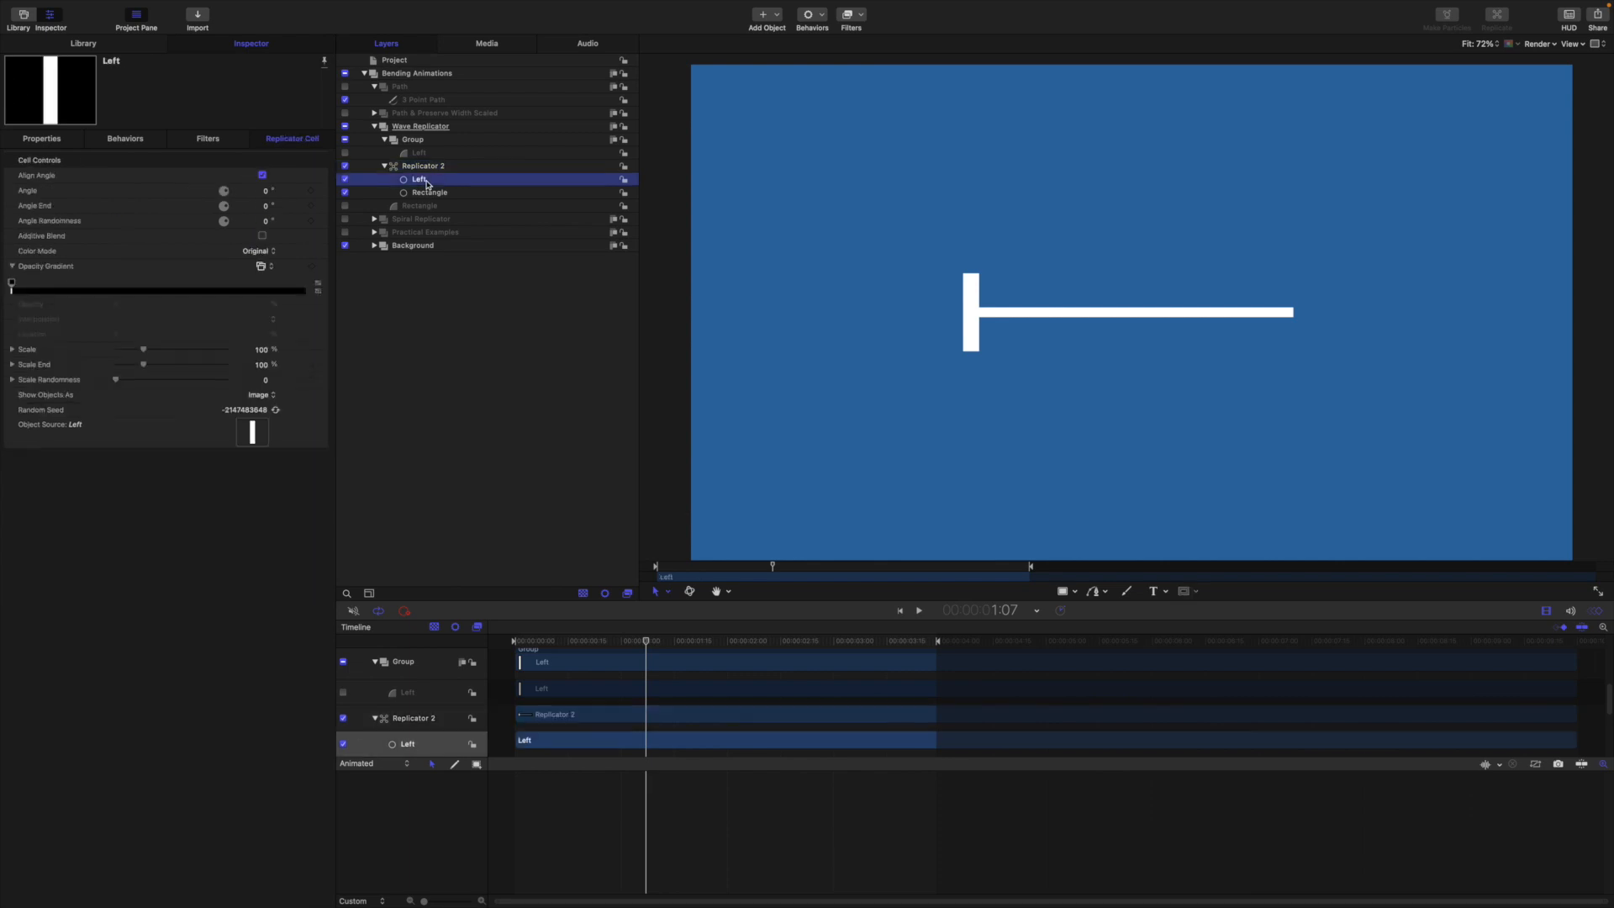
key("super+d")
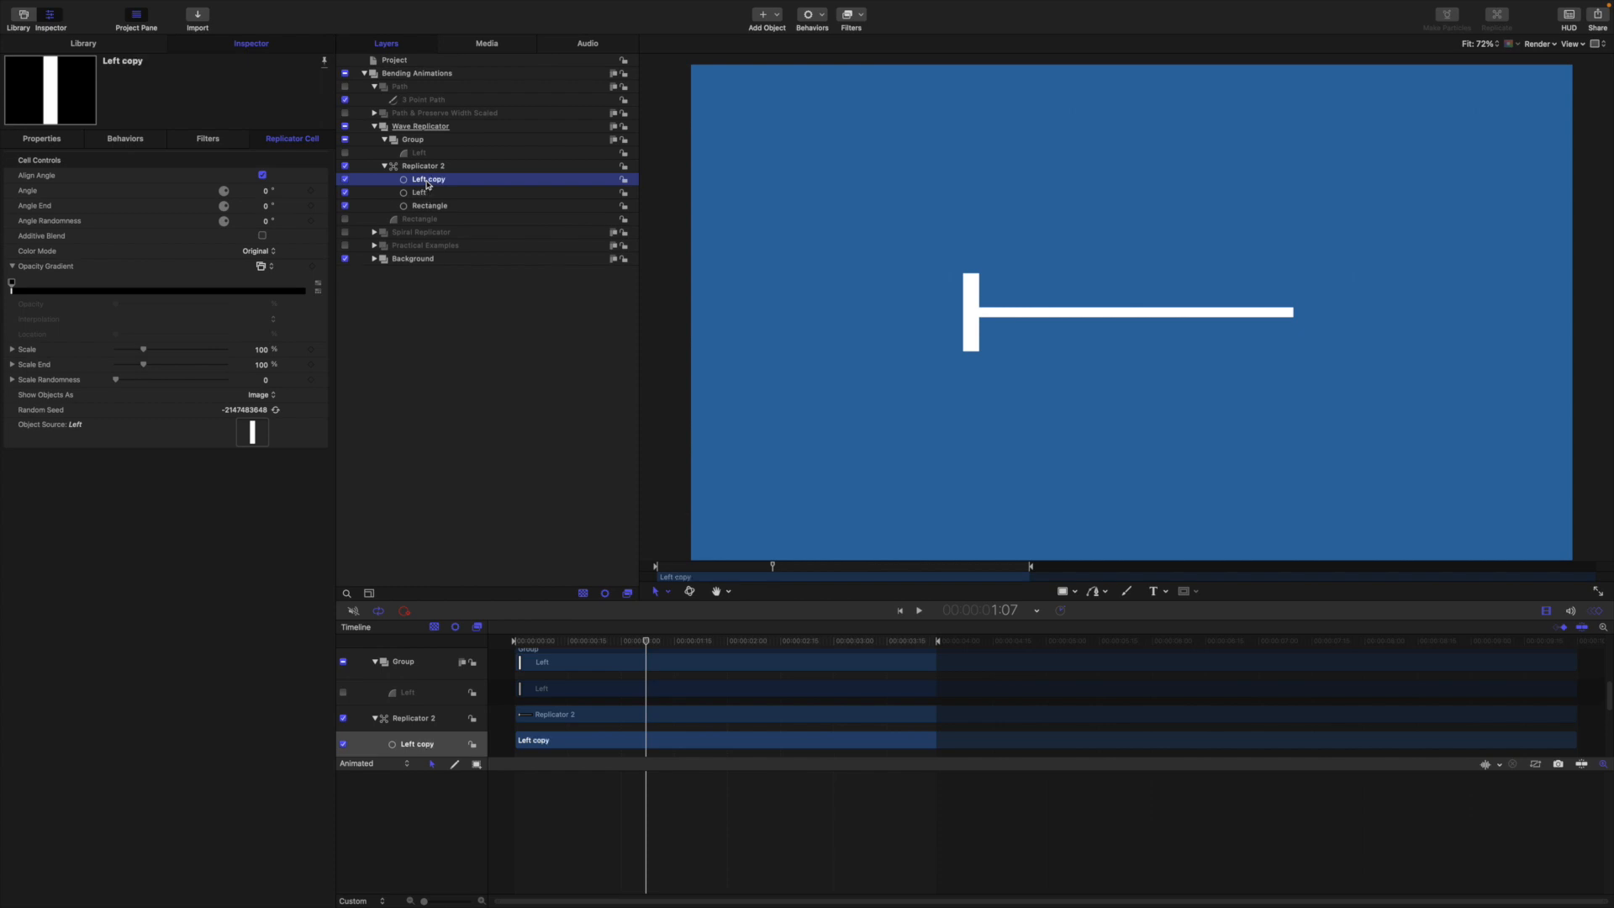
left_click(426, 154)
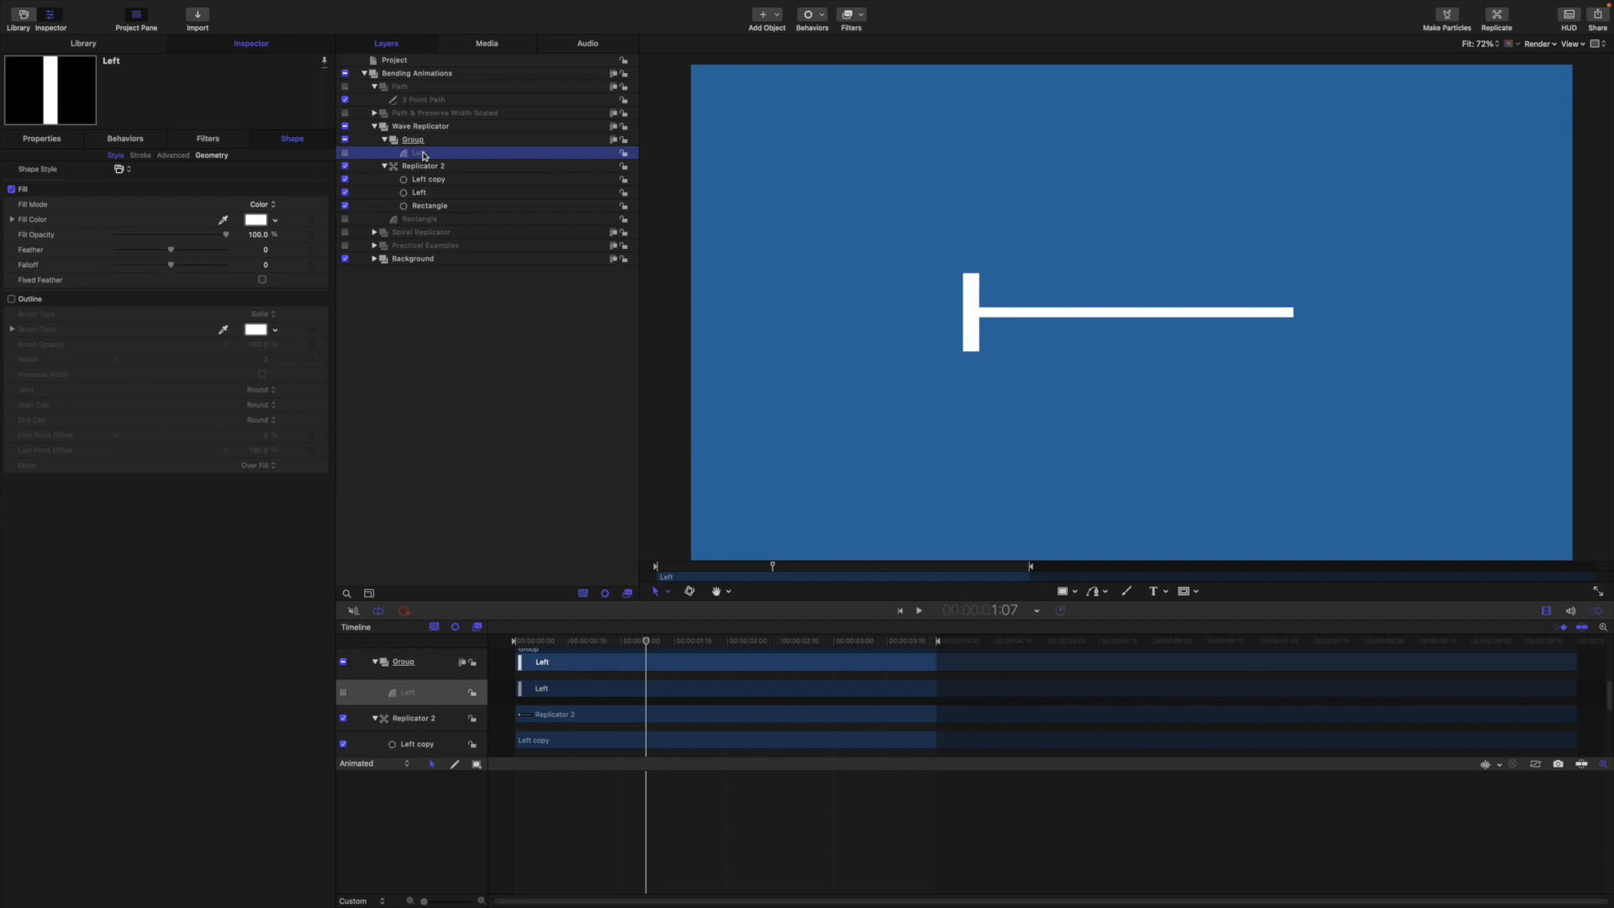
double_click(424, 179)
key("BackSpace")
key("BackSpace")
key("BackSpace")
key("BackSpace")
key("BackSpace")
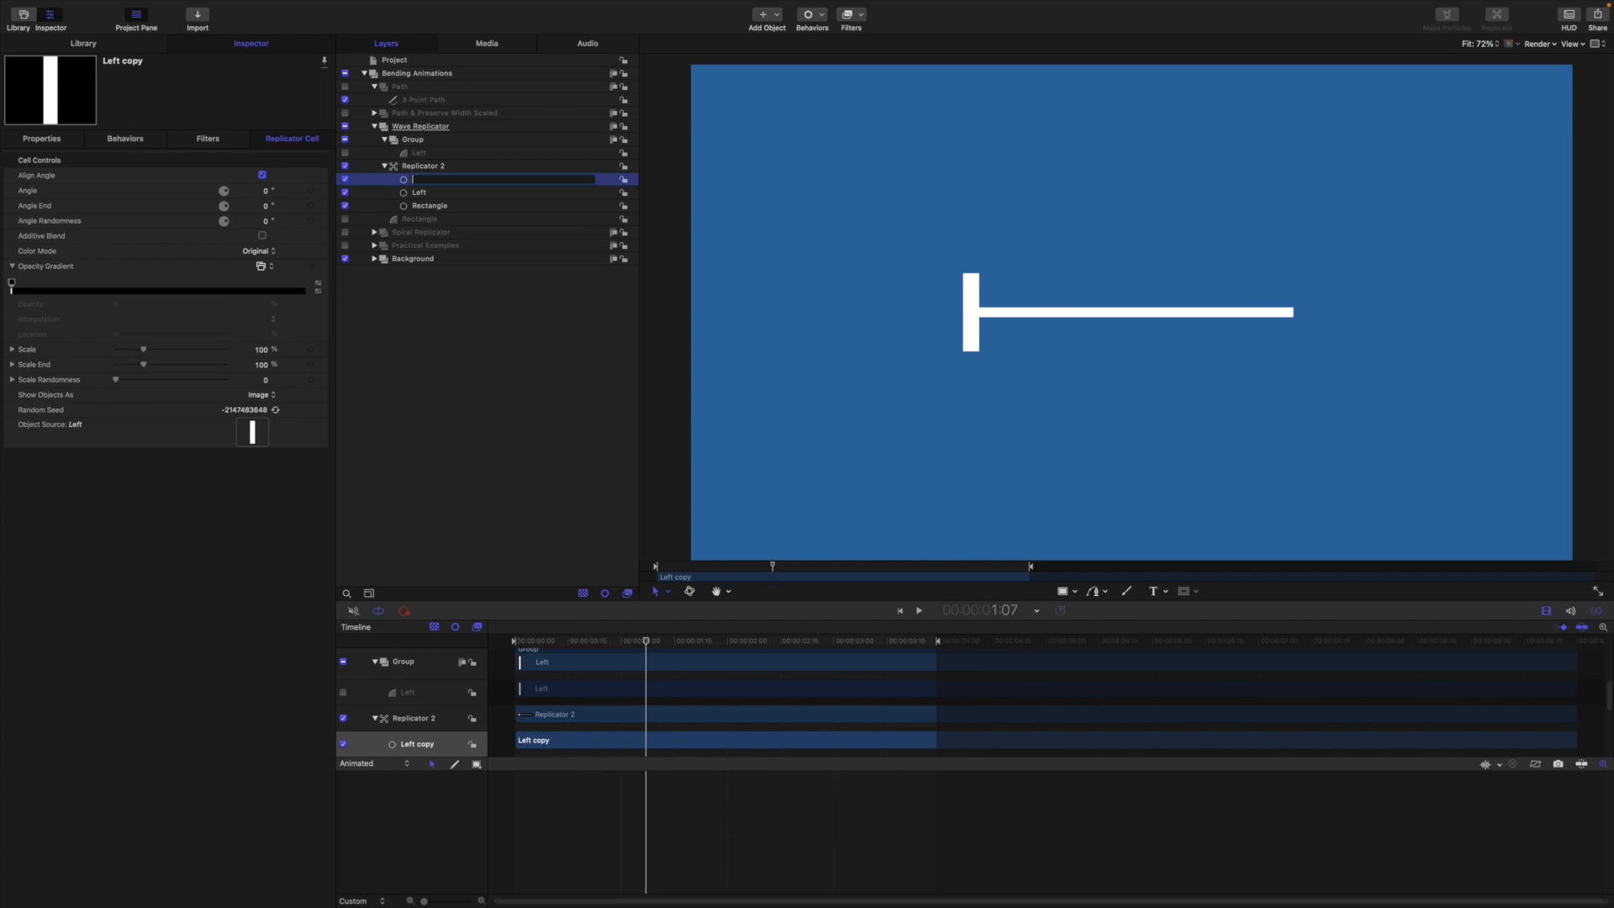
type("Right")
key("Return")
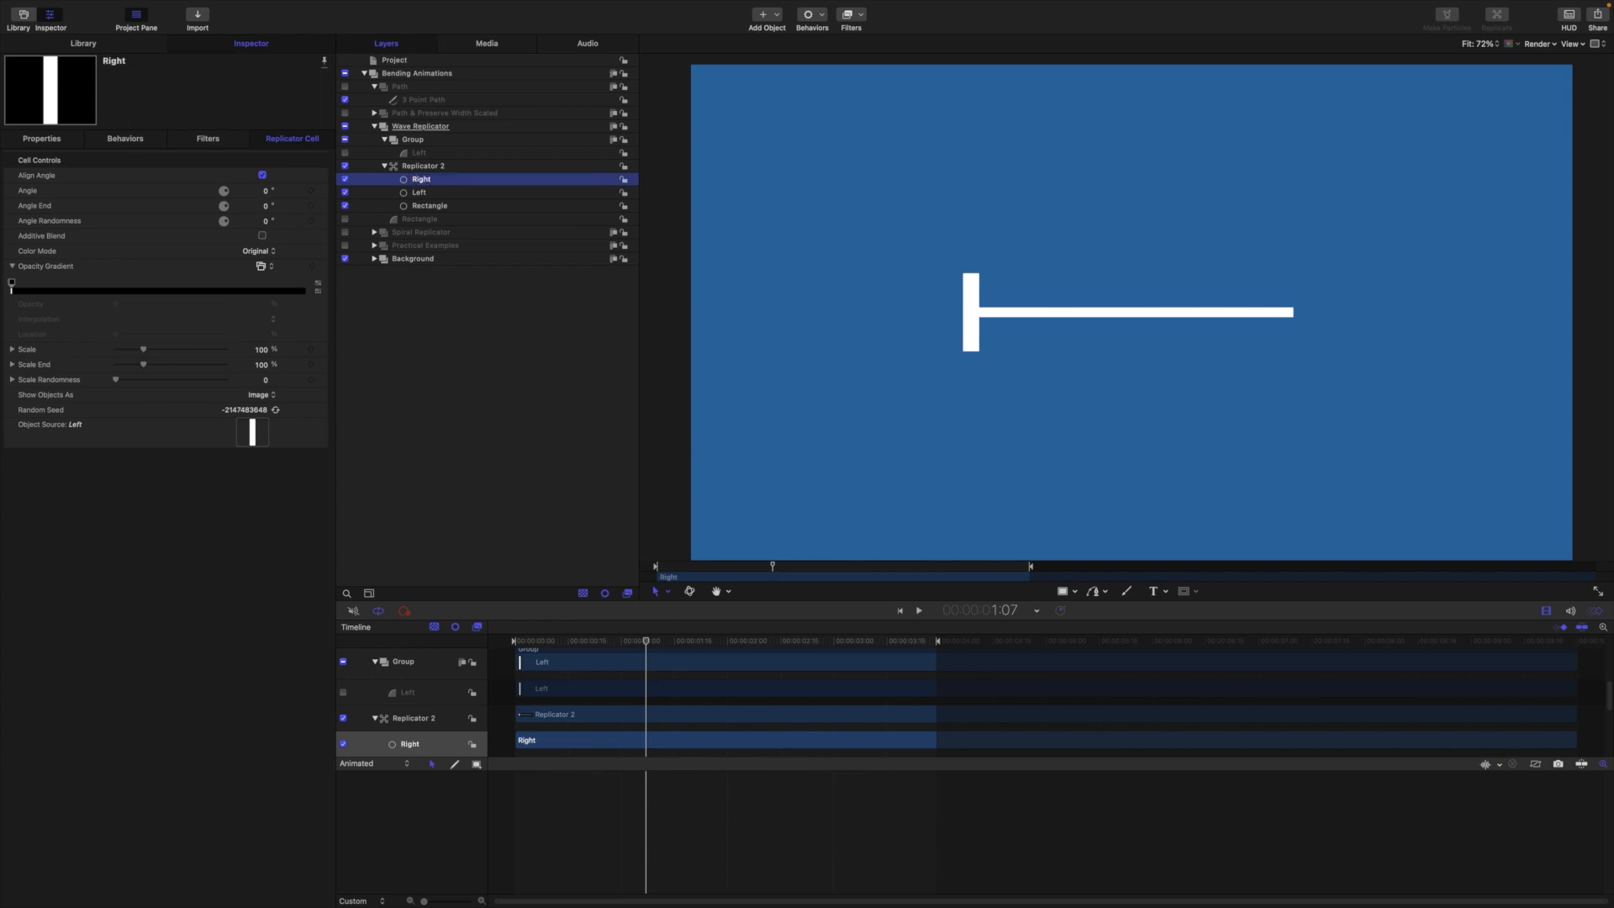
- Reverse the Right cell's opacity gradient and move its 100% opacity tag to about 99.73% location
left_click(434, 166)
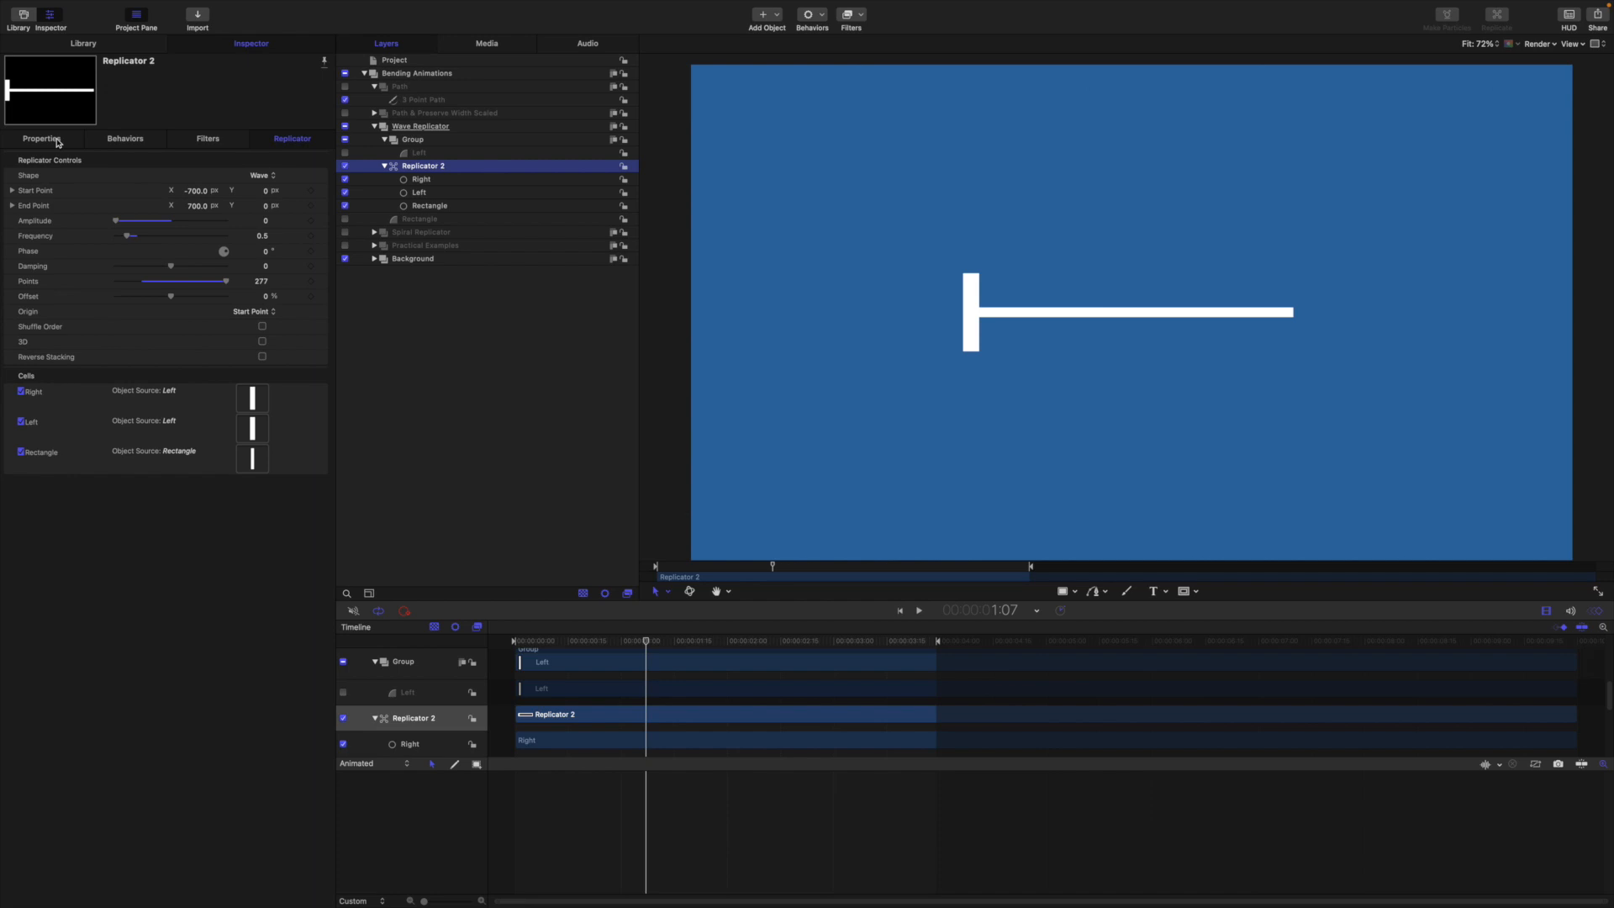
left_click(422, 179)
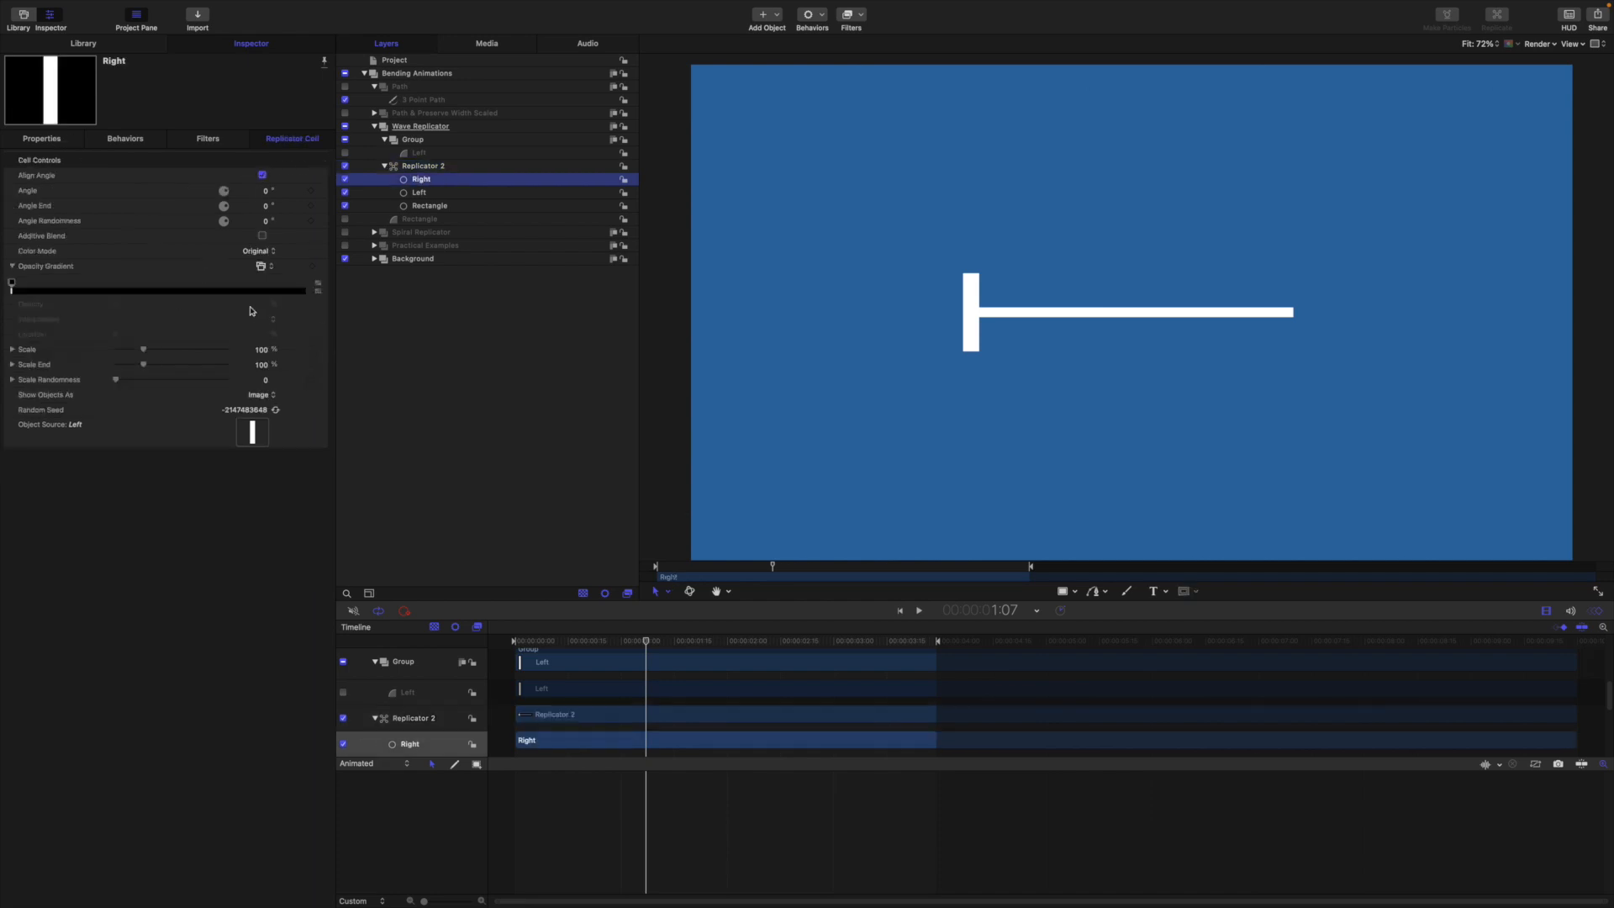
left_click(318, 287)
left_click(306, 284)
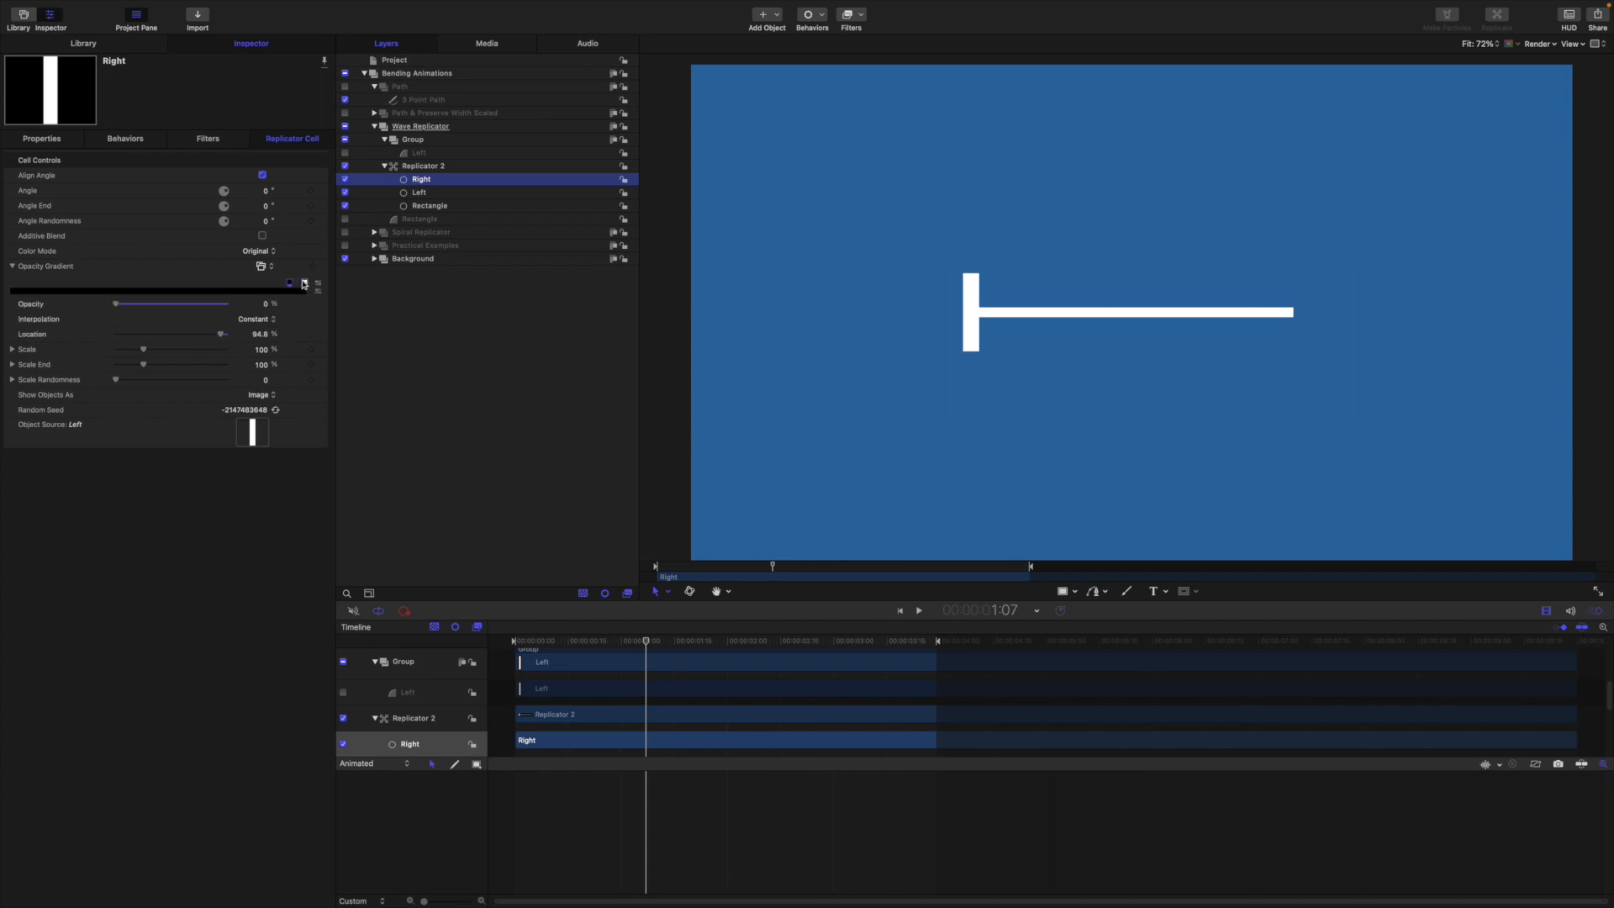
left_click_drag(302, 281, 279, 279)
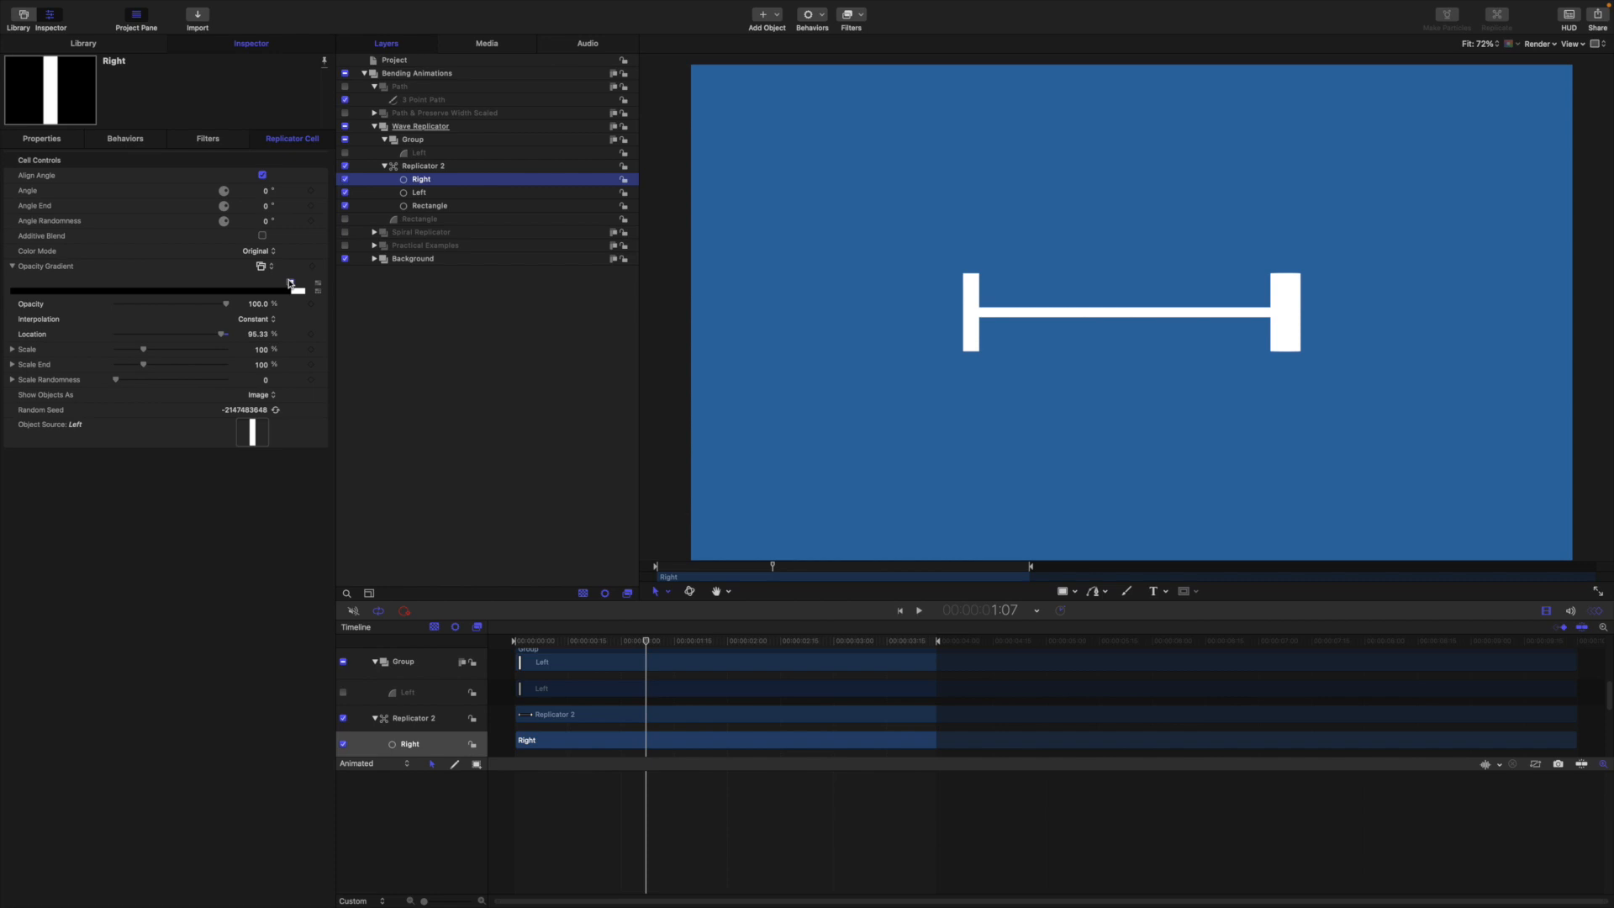
left_click_drag(290, 283, 303, 280)
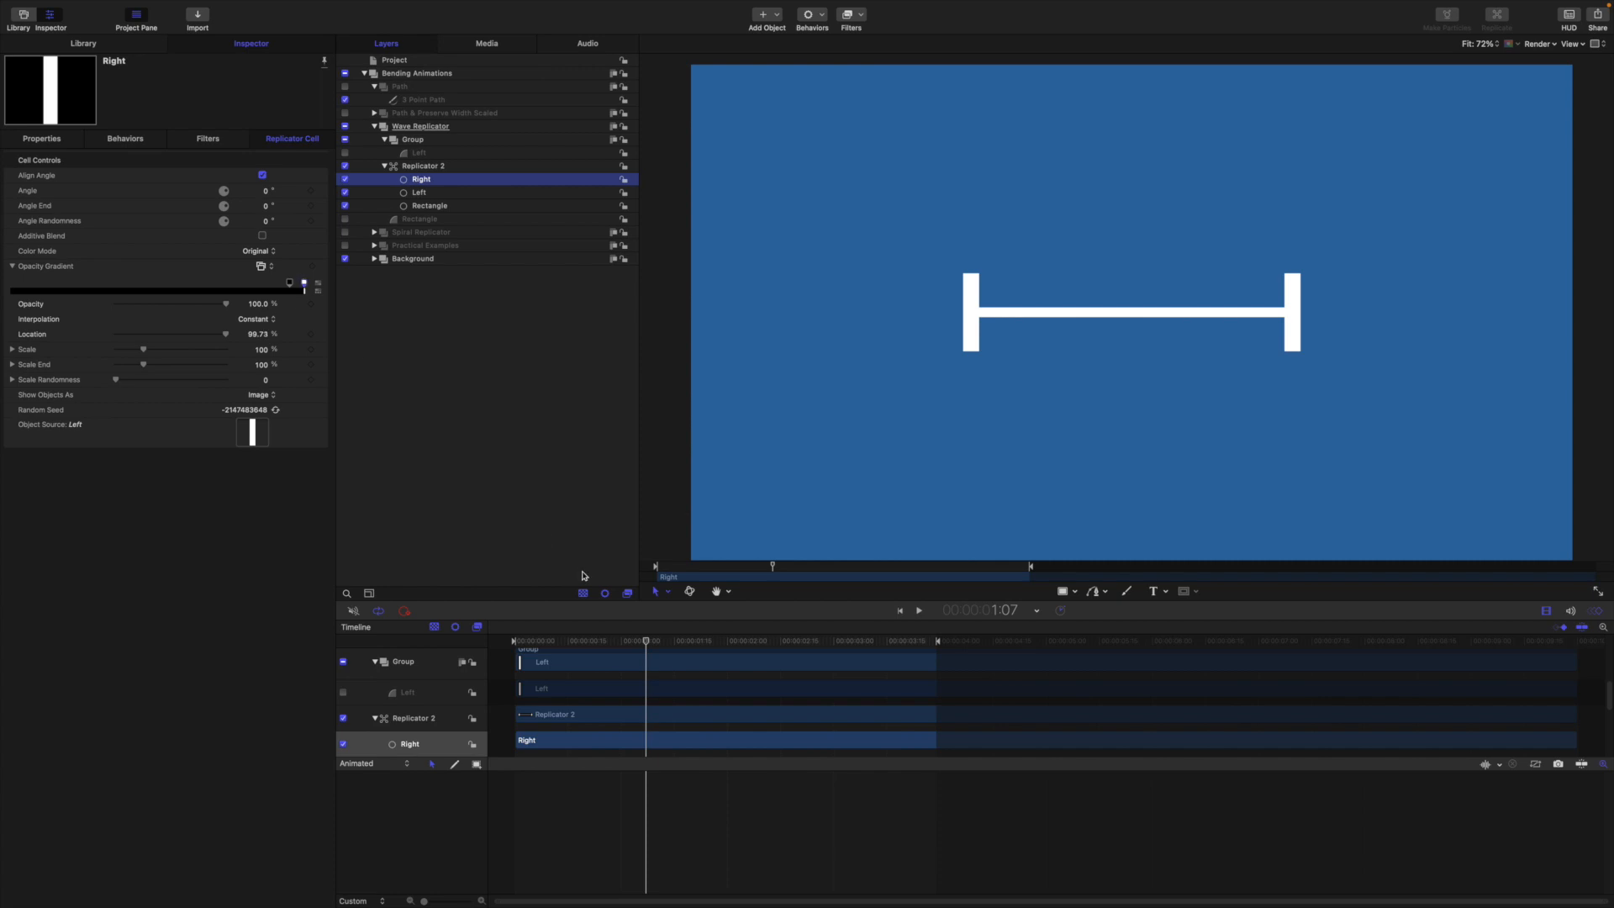
- Test the bend with both end bars by varying the replicator's amplitude, undo the change and select the Right cell
left_click(419, 167)
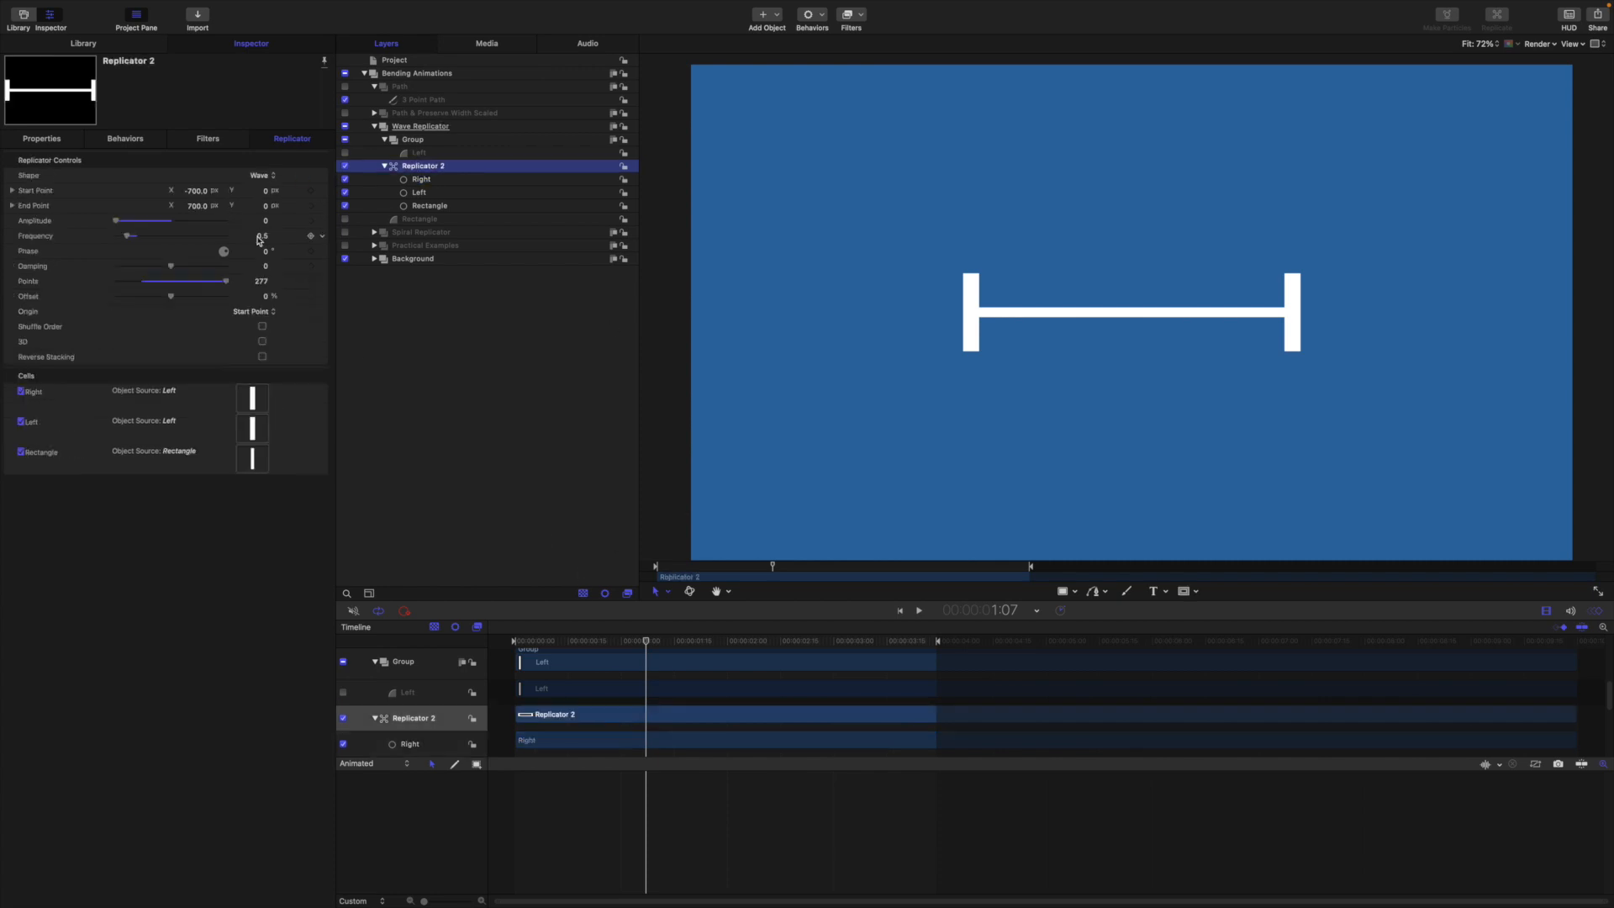
mouse_move(267, 225)
left_mouse_down()
mouse_move(290, 226)
mouse_move(262, 223)
left_mouse_up()
key("super+z")
left_click(421, 179)
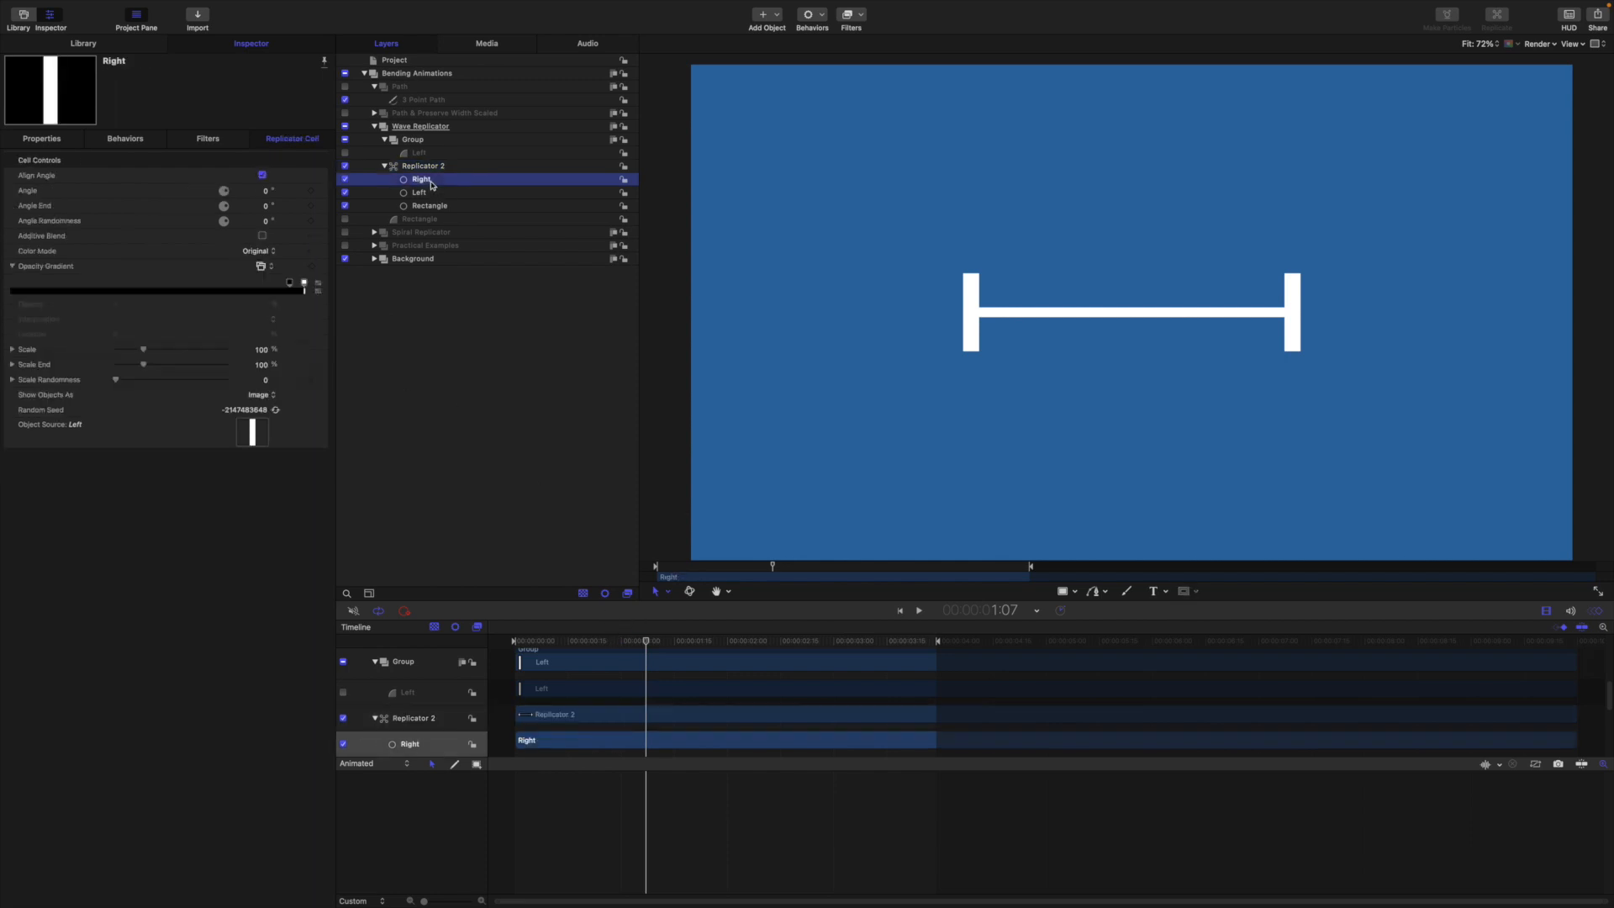
- Delete the Right and Left cells from Replicator 2, leaving only its Rectangle cell
key("Delete")
left_click(429, 181)
key("Delete")
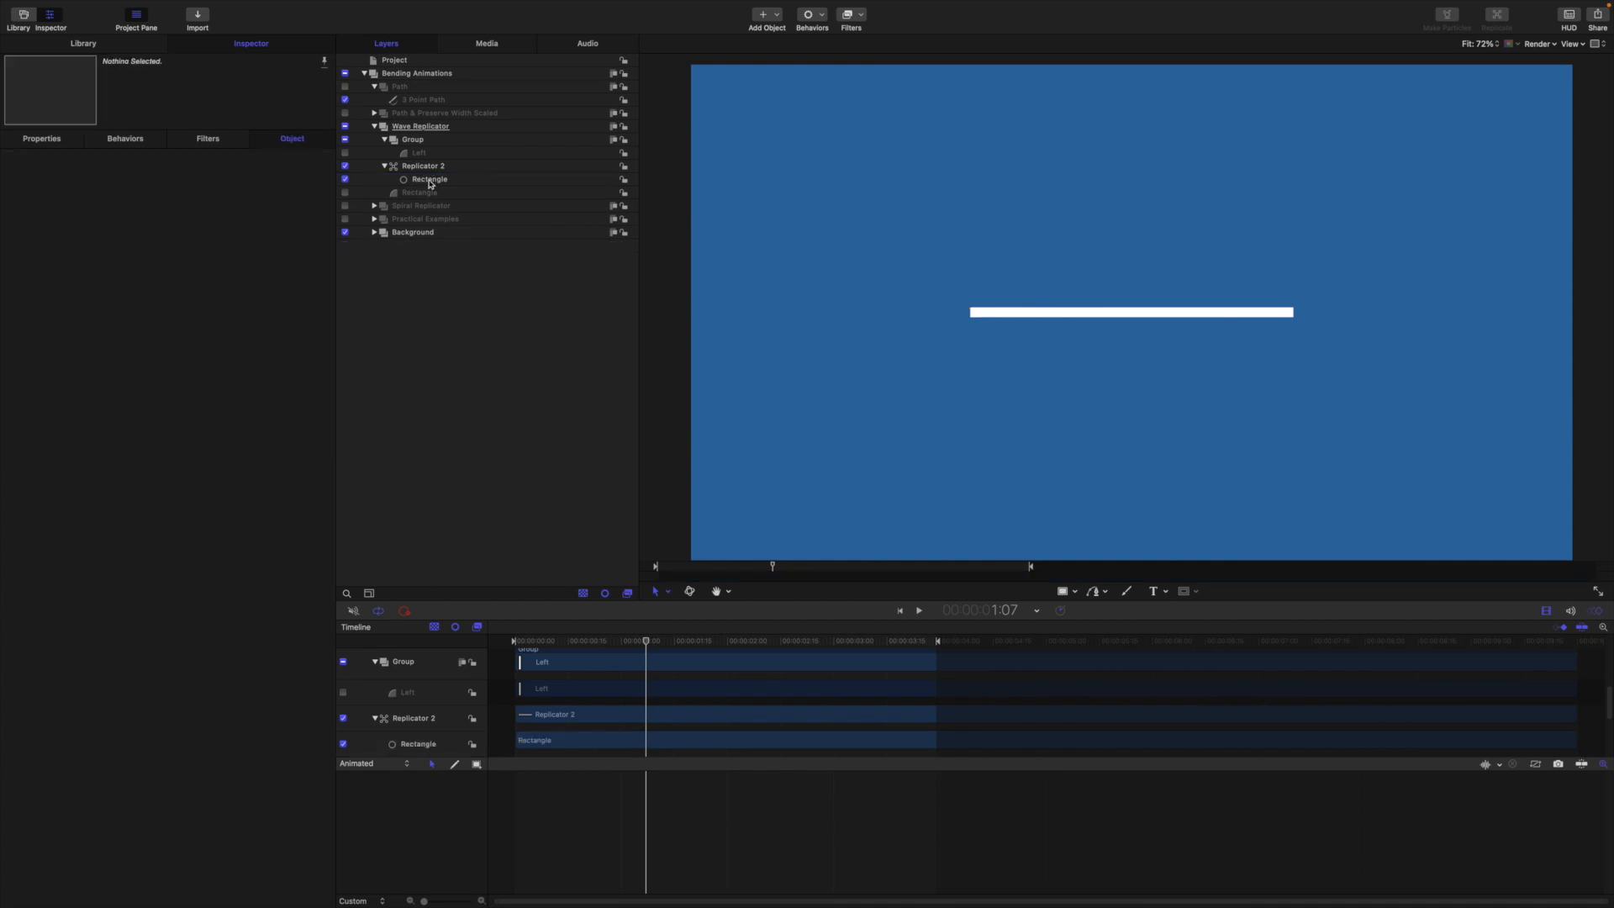
- Rename Replicator 2 as Bar and duplicate it
double_click(425, 167)
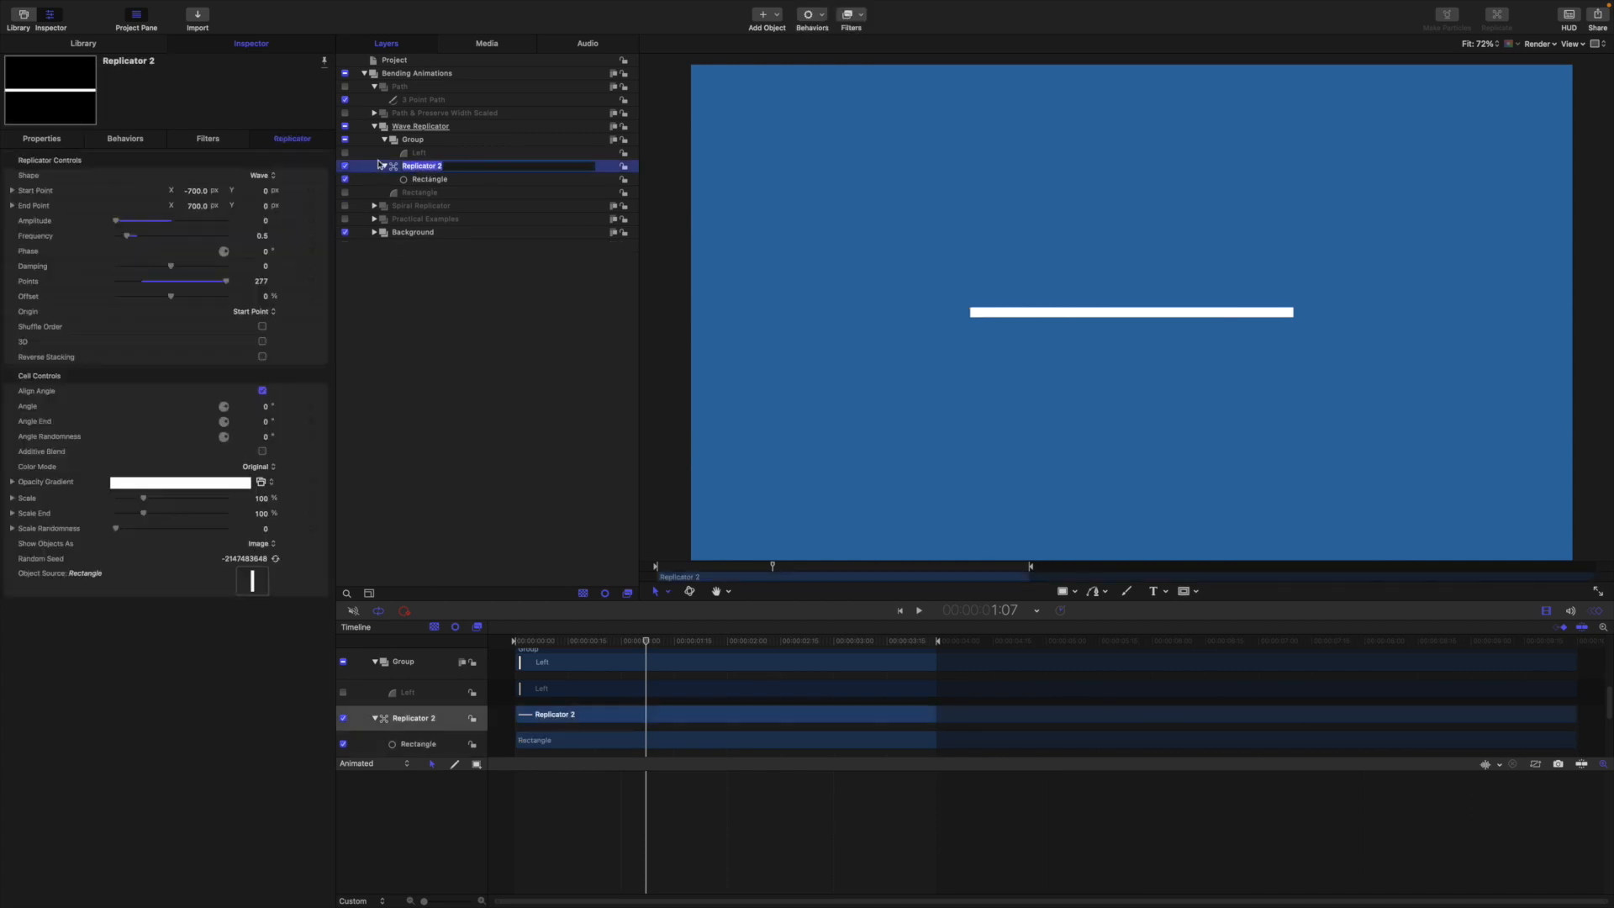
type("Bar")
key("Return")
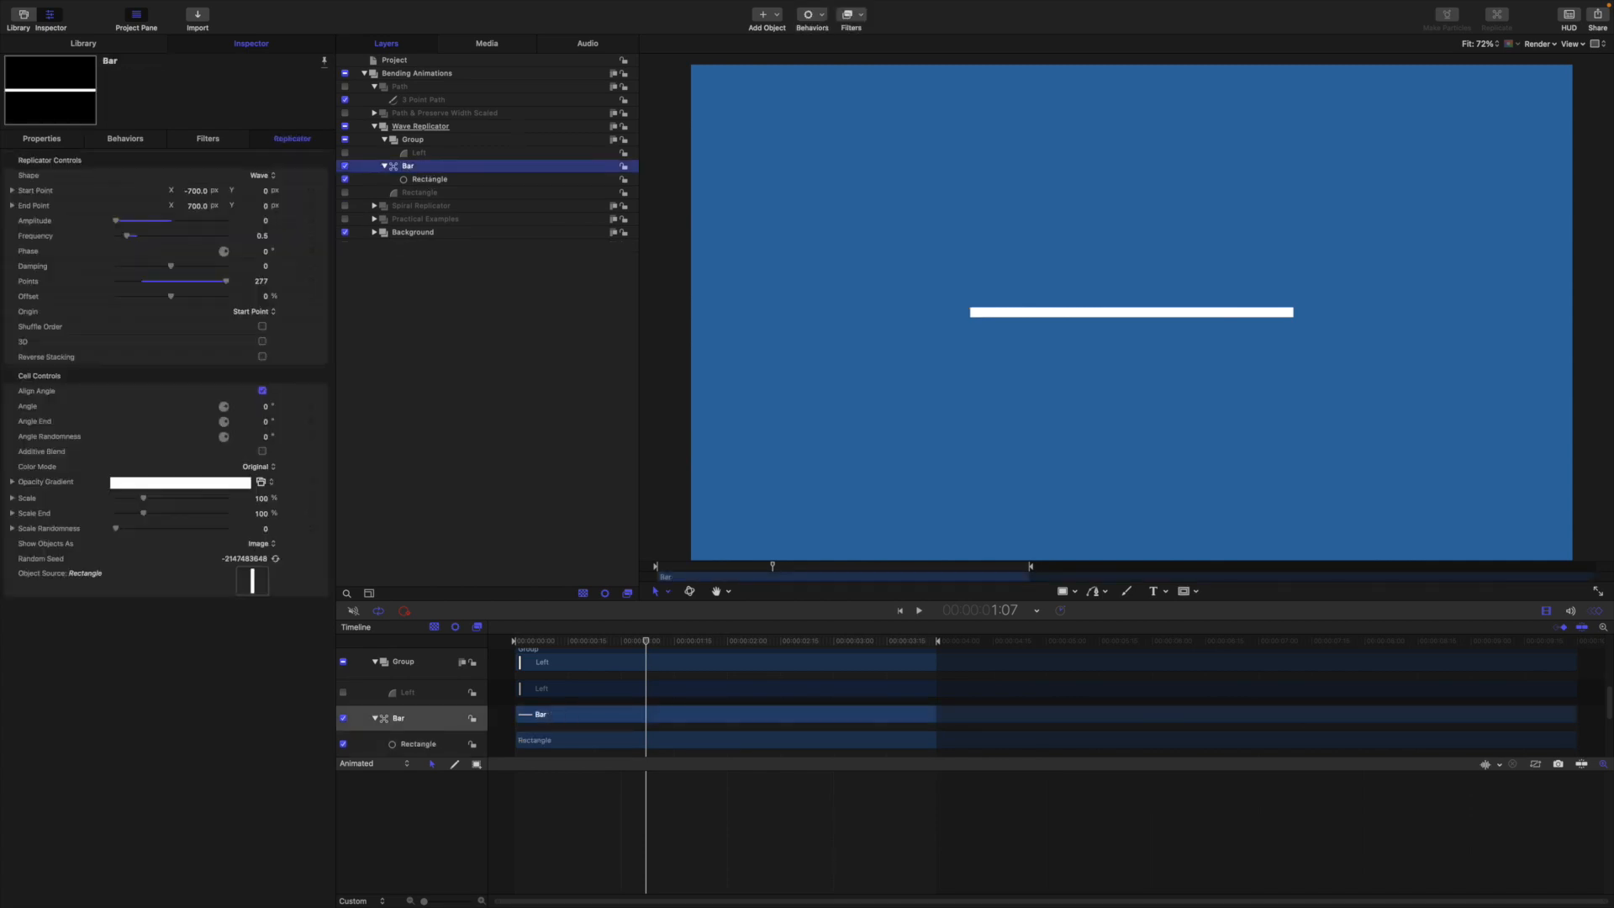
key("super+d")
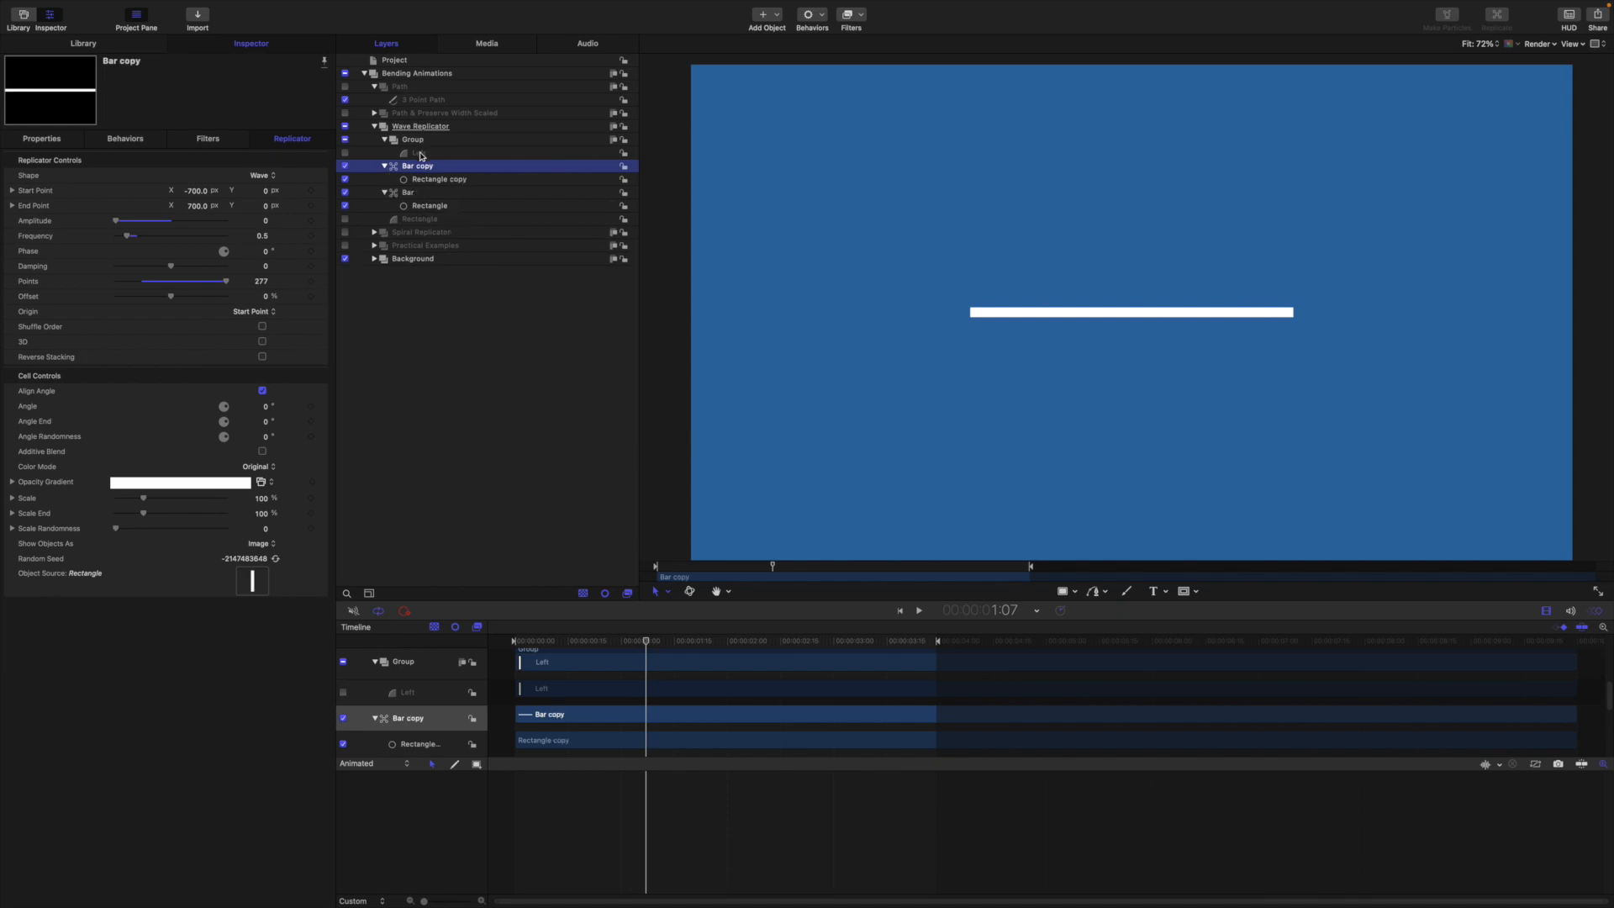
- Make the Left shape the object source of the Bar copy's cell, and rename both the cell and its replicator as Left
left_click_drag(420, 155, 424, 168)
double_click(438, 180)
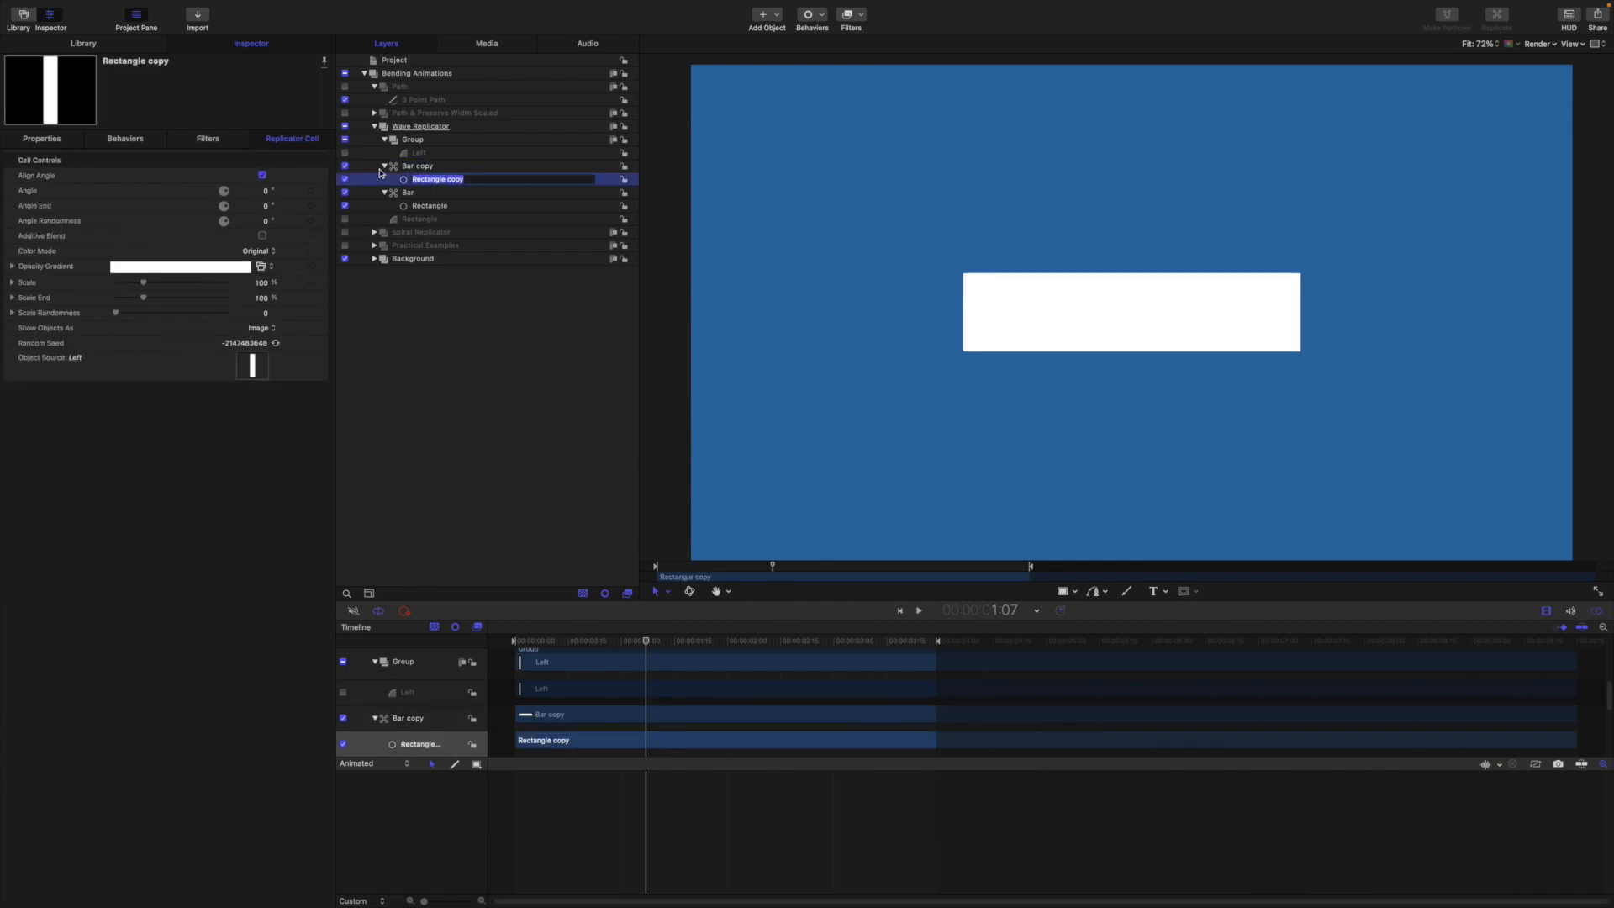
type("Left")
key("Return")
double_click(440, 167)
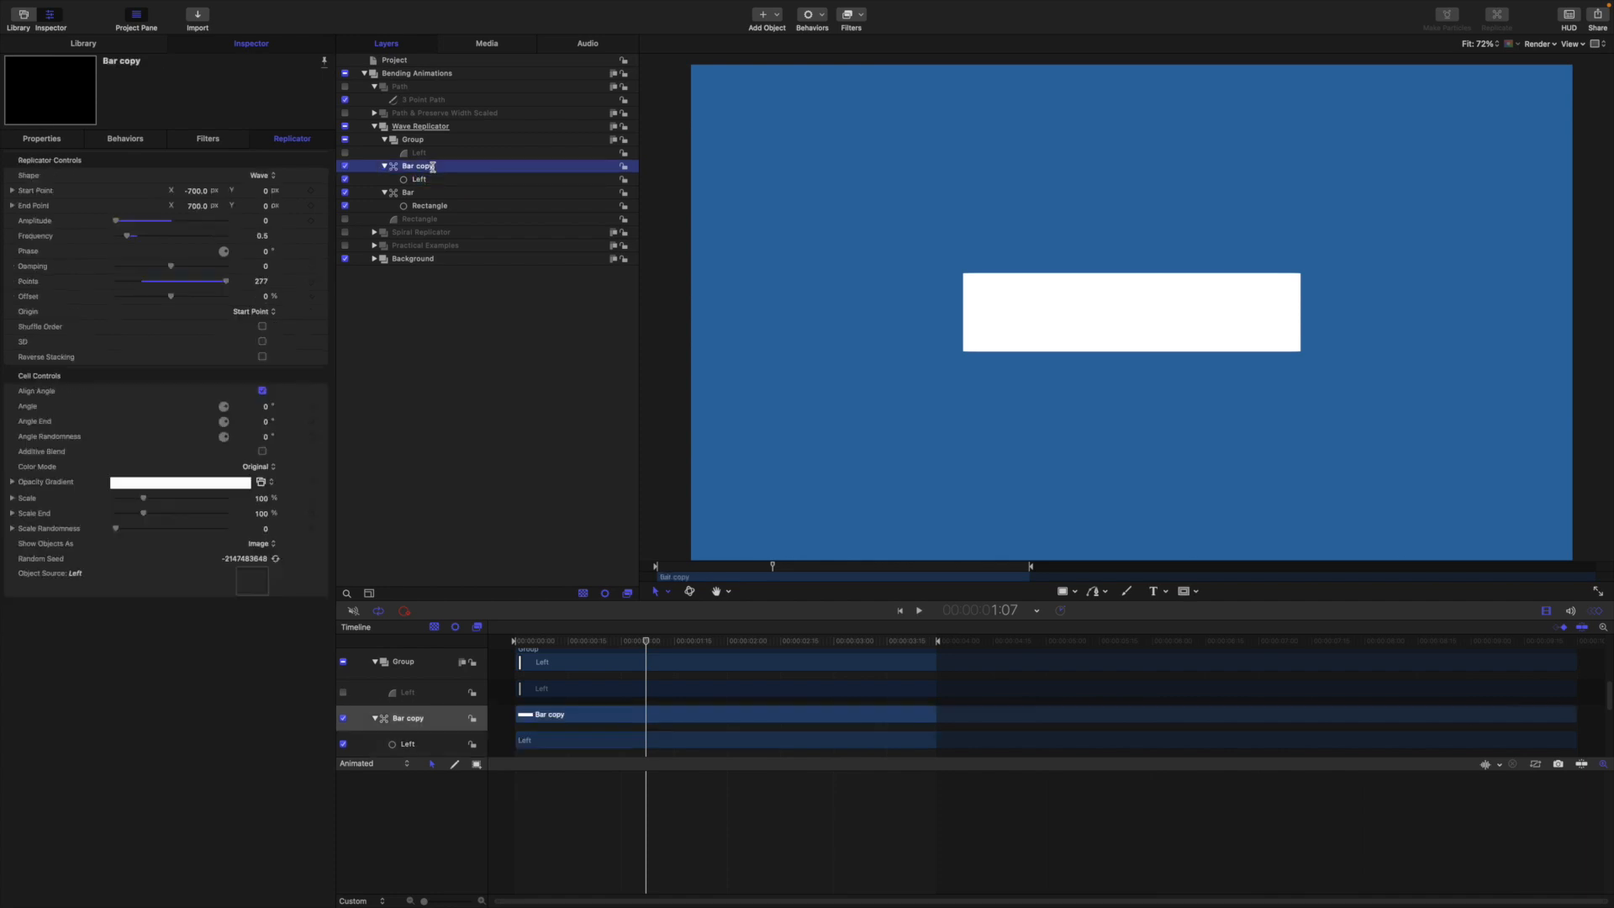
type("Bar")
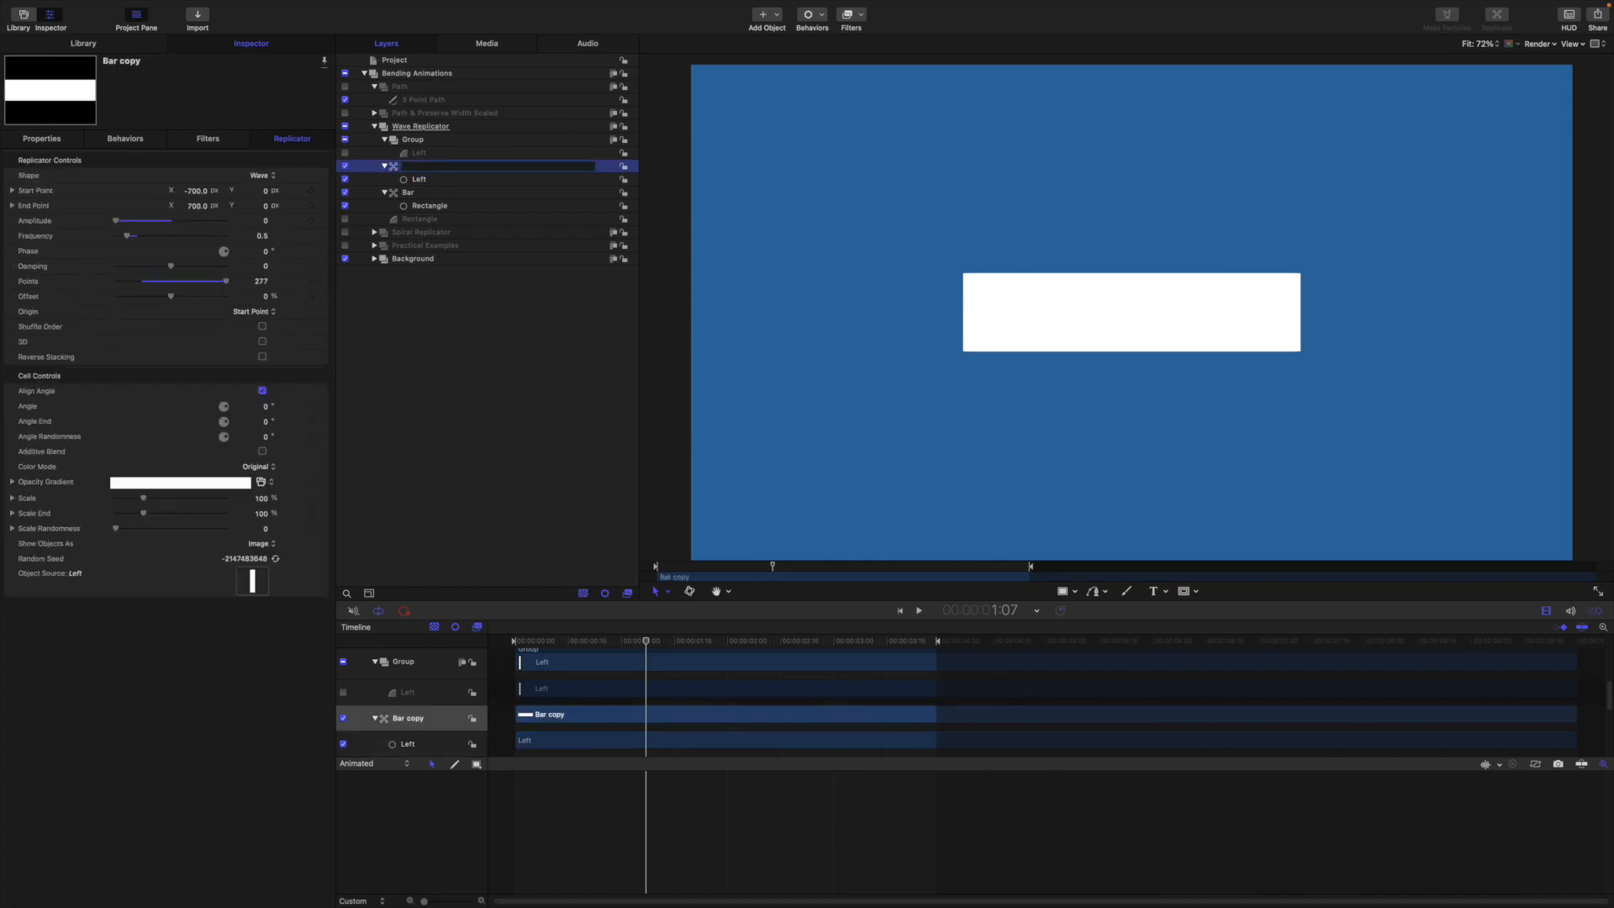
type("Left")
key("Return")
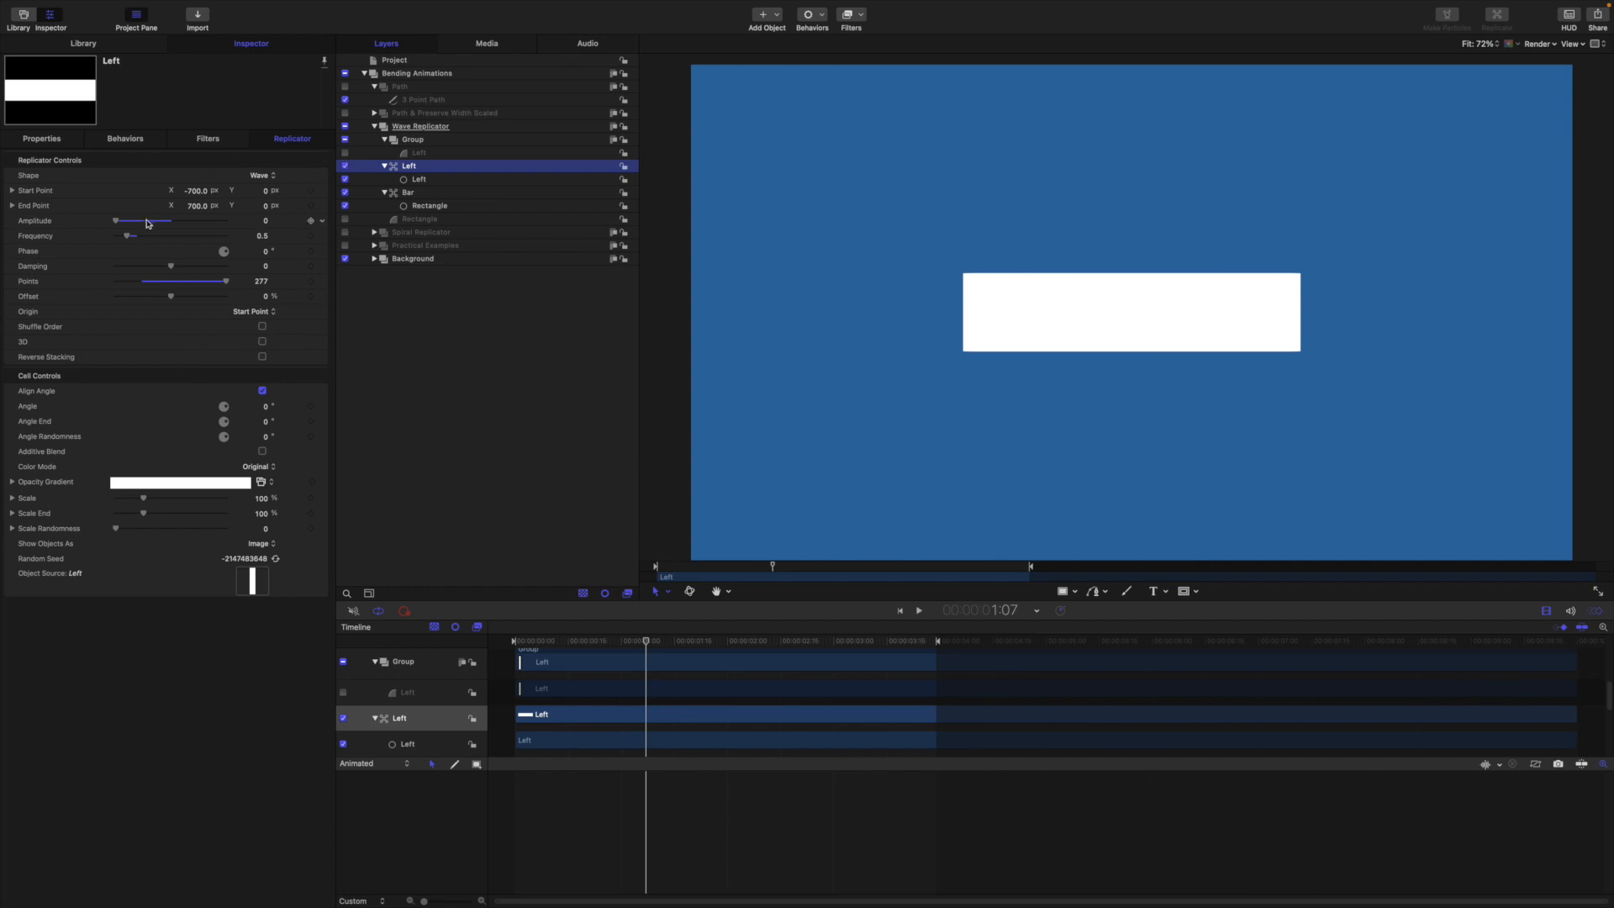
- Add a Link behavior to the Left replicator's Amplitude with Bar as the source object, and rename the behavior as amp
left_click(321, 221)
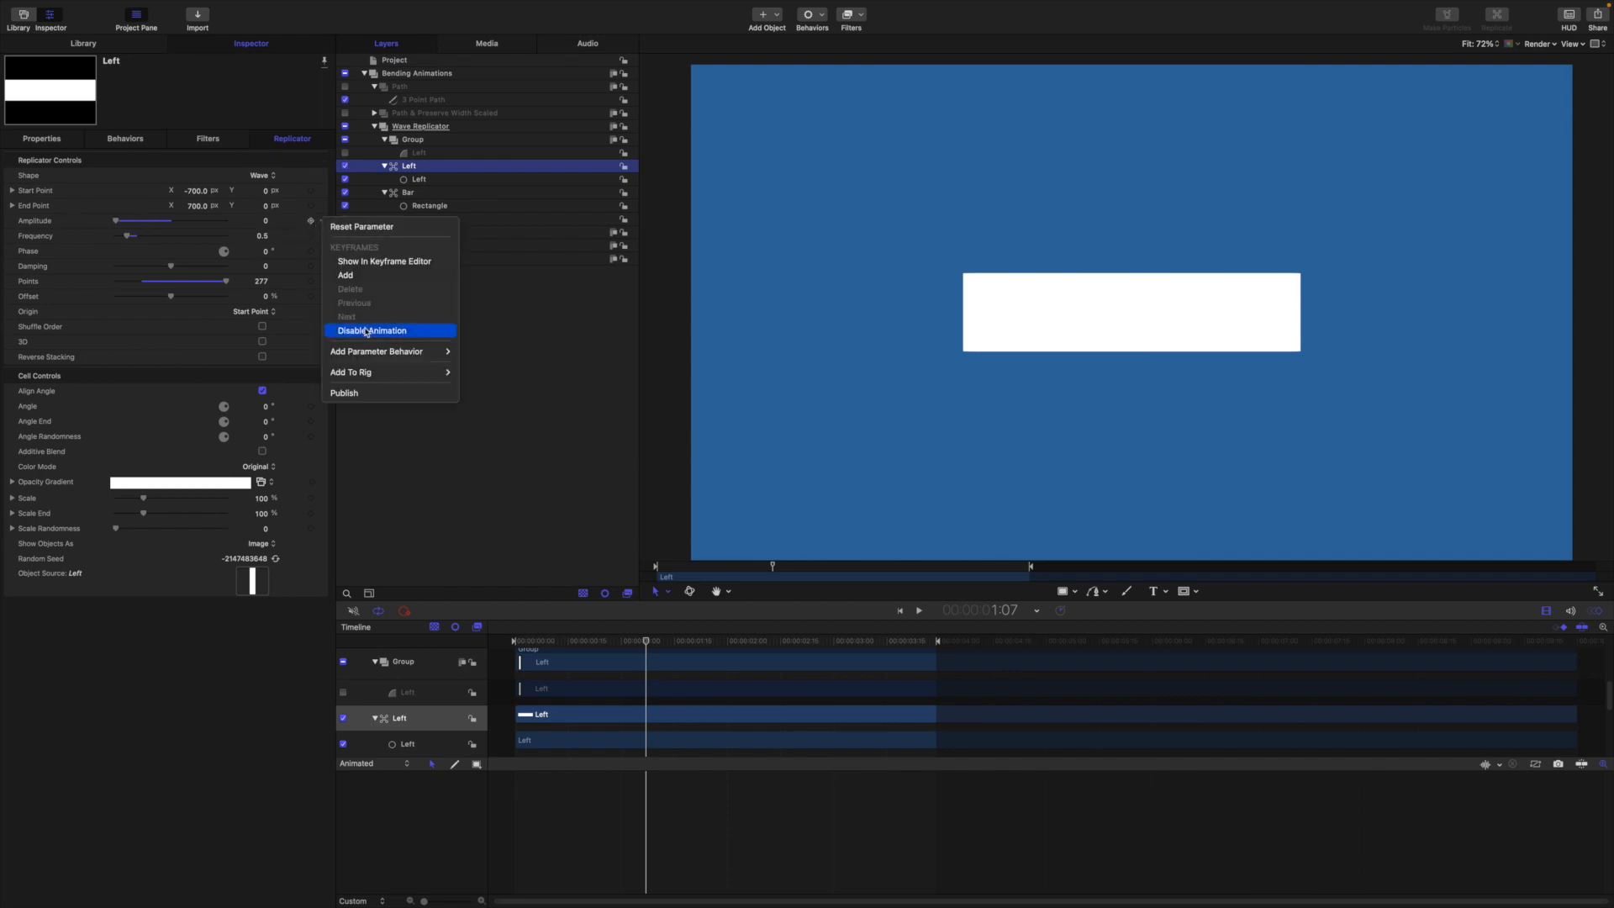
mouse_move(395, 352)
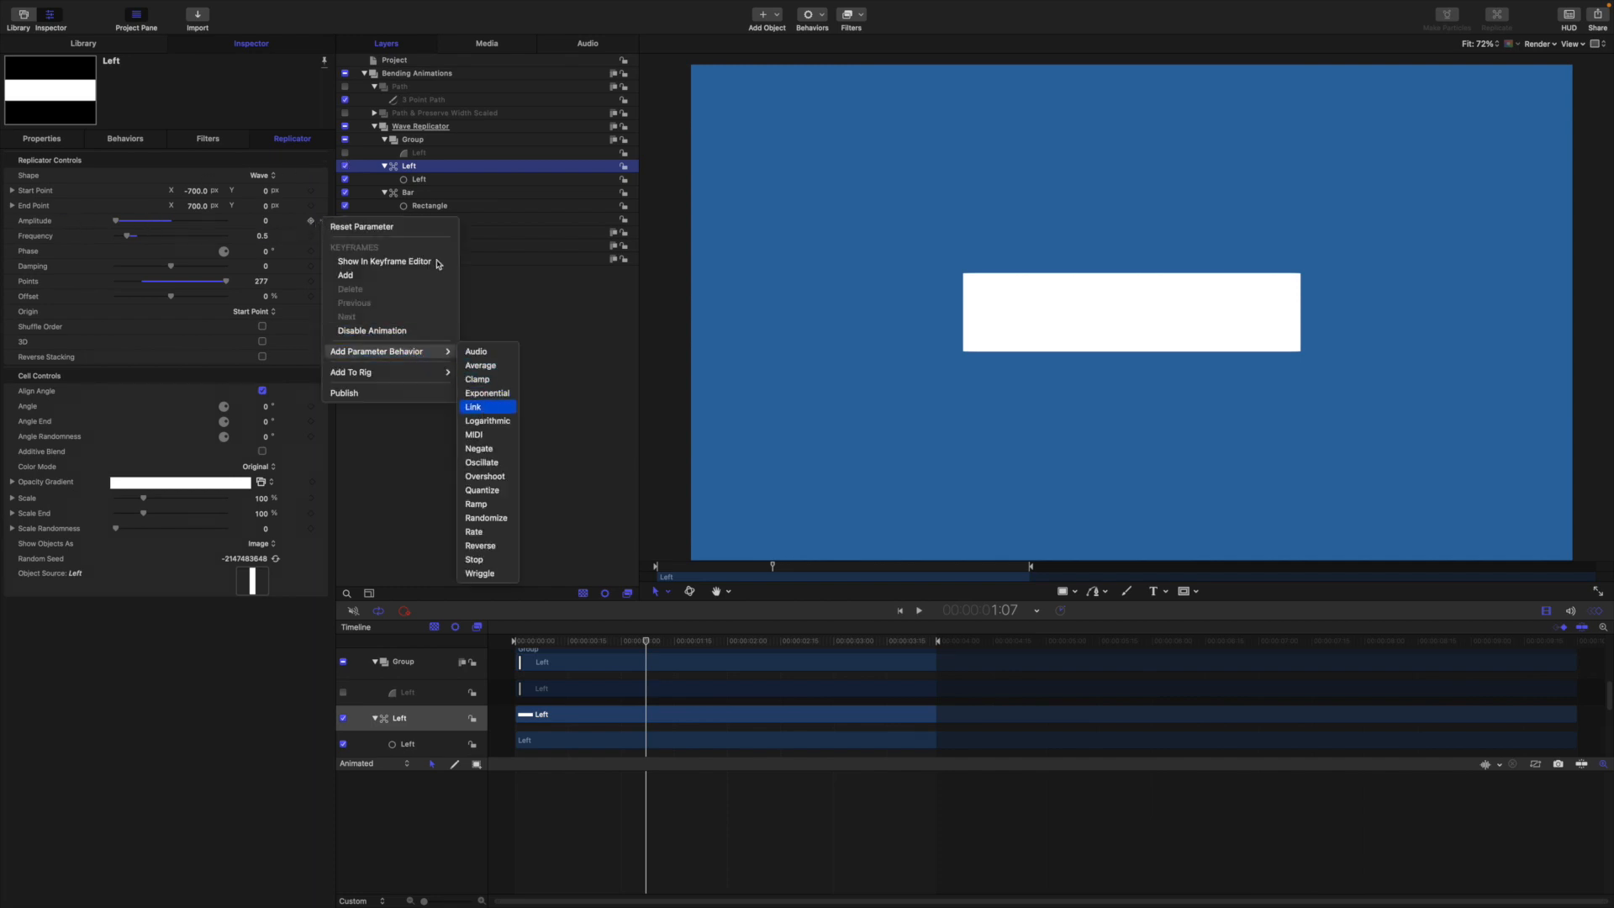
left_click(483, 409)
left_click_drag(409, 210, 254, 186)
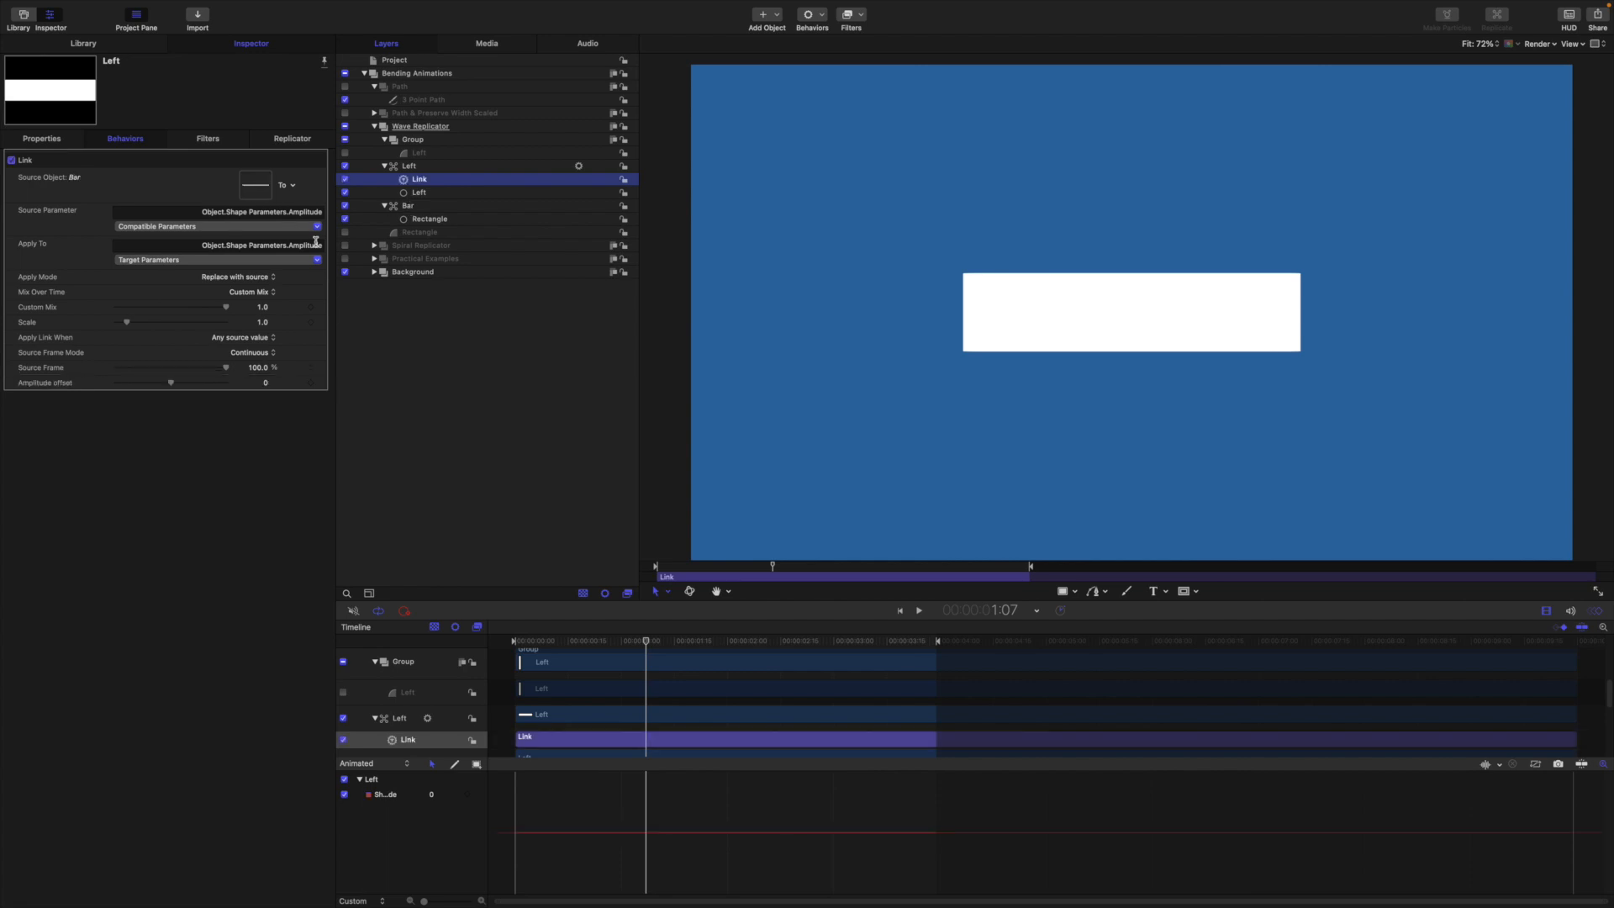
double_click(434, 180)
type("am")
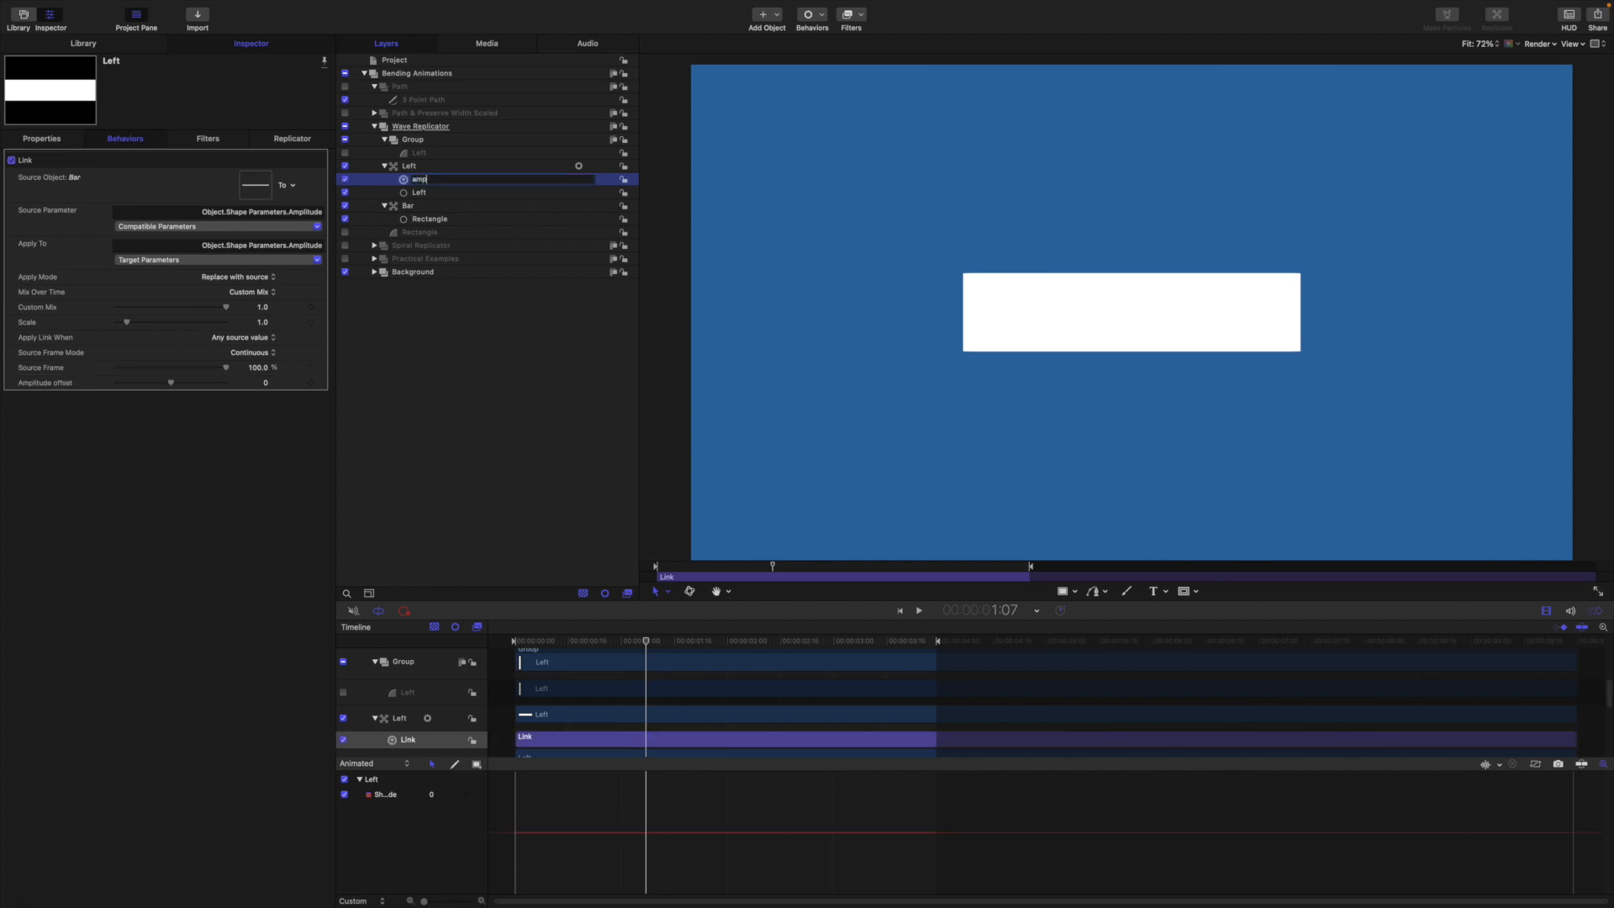
type("p")
key("Return")
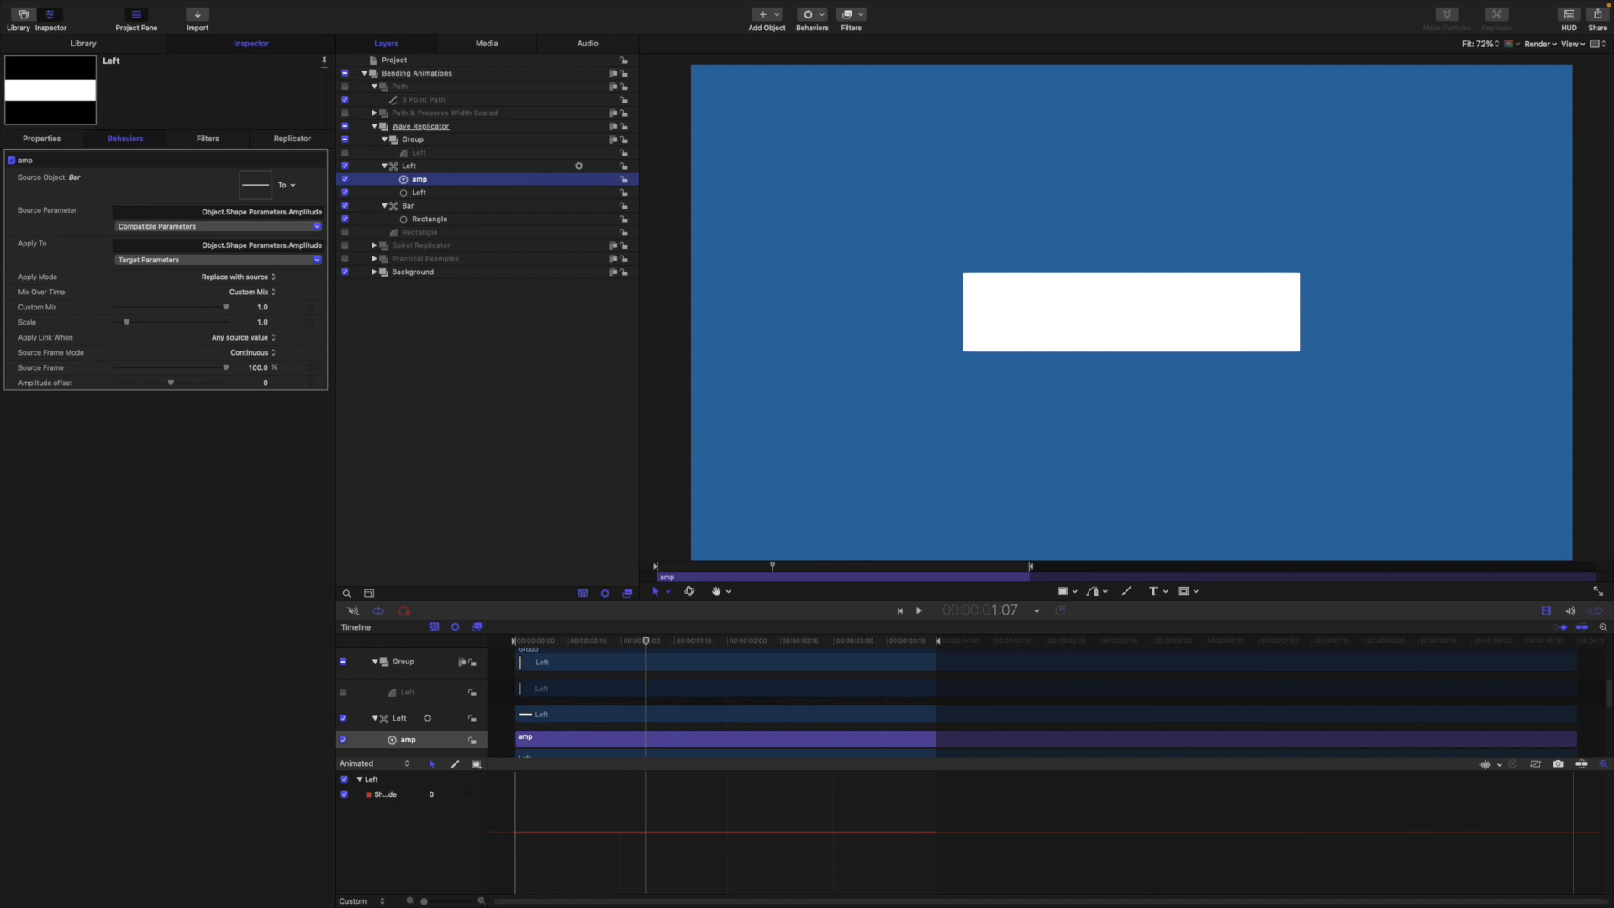
- Set the Left replicator's Points to 1 and its Offset to -50%
left_click(414, 172)
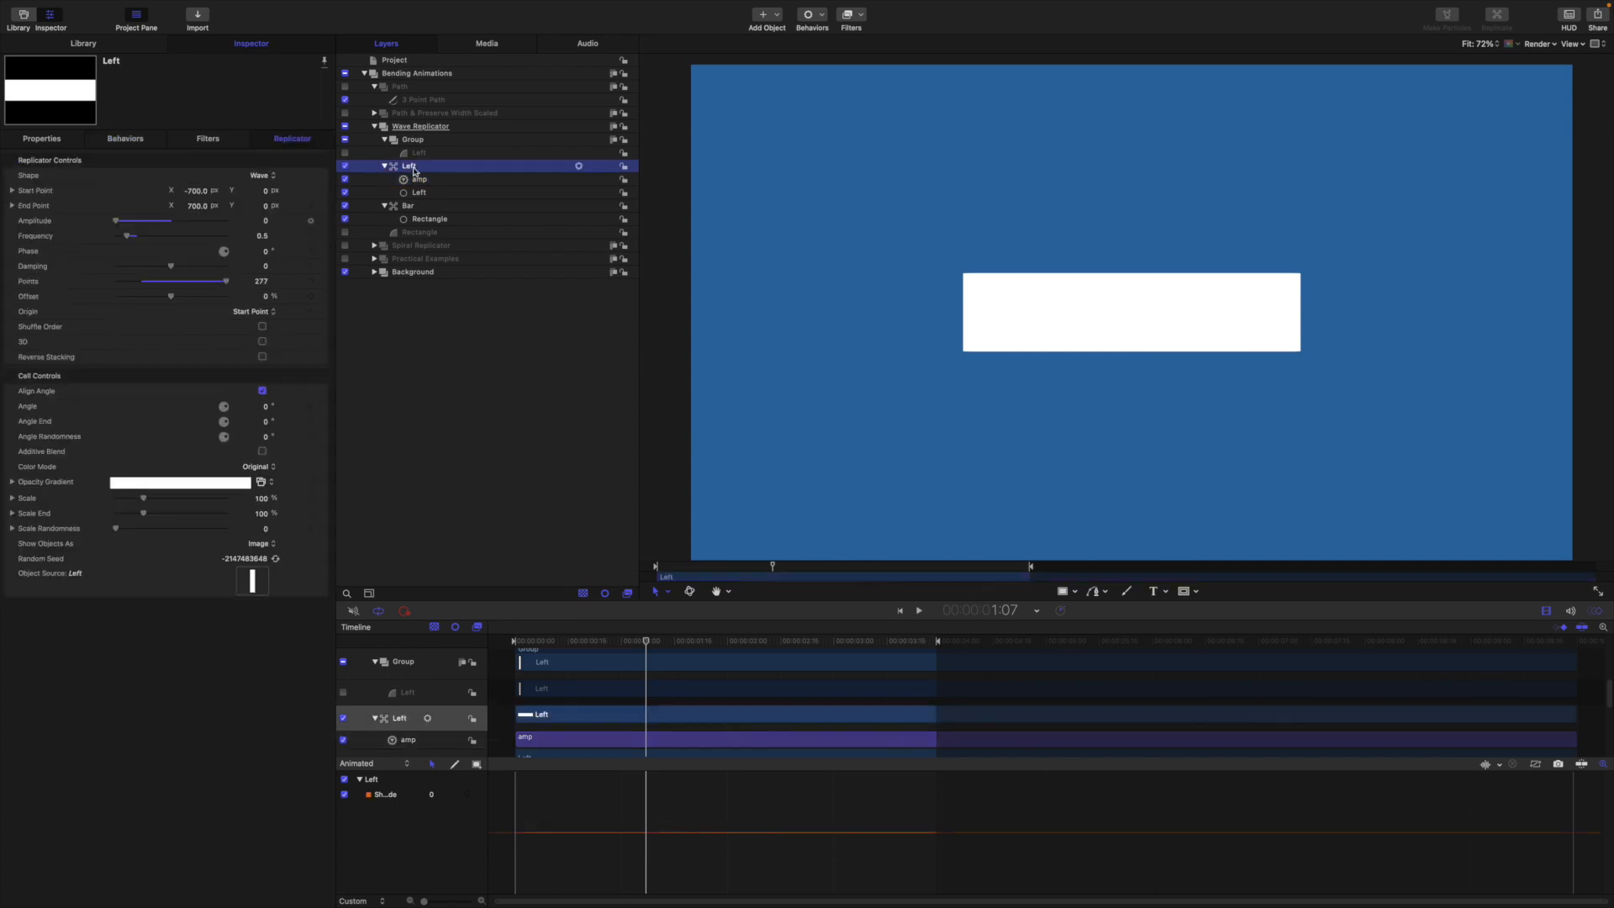
left_click(259, 281)
type("1")
key("Return")
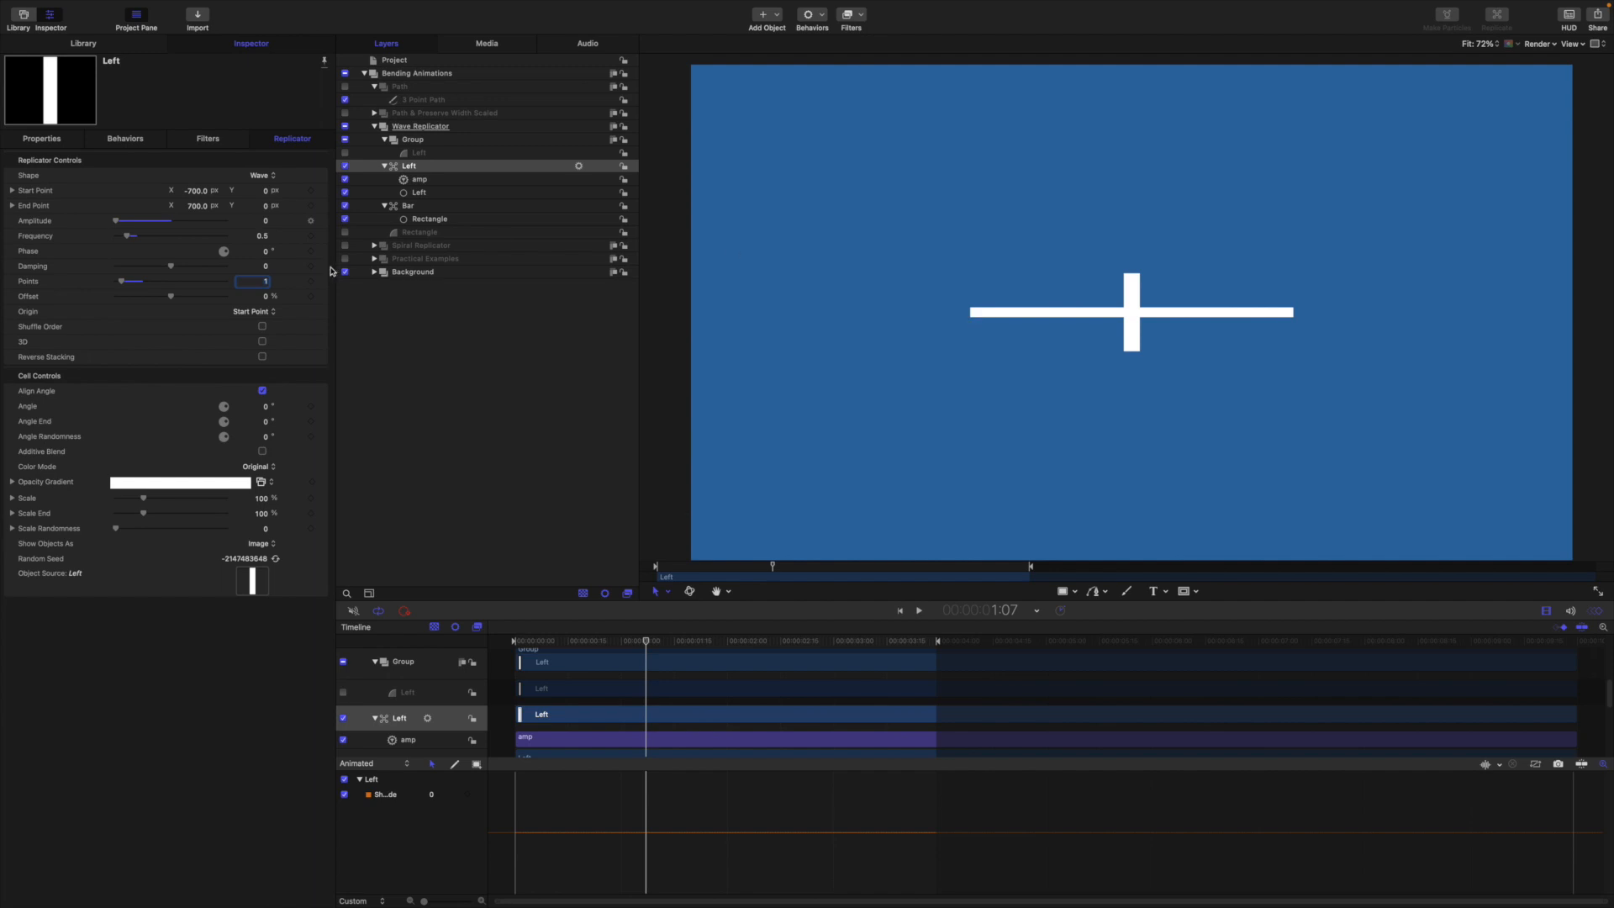
left_click(268, 296)
type("-50")
key("Return")
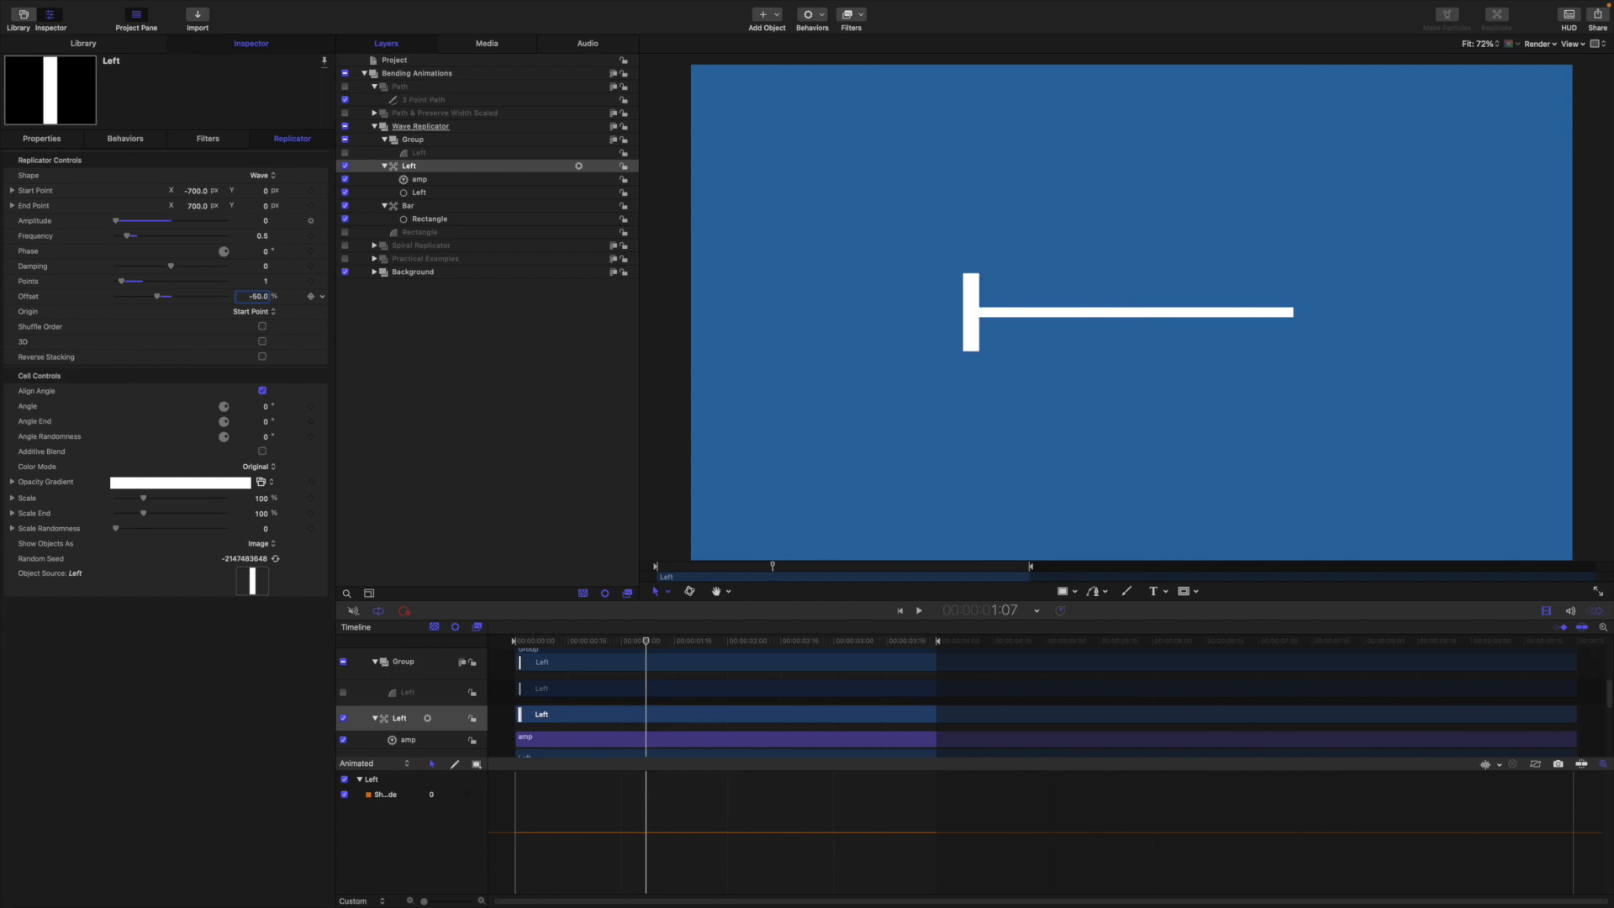
- Duplicate the Left replicator and rename both the copy and its cell as Right
key("super+d")
double_click(424, 166)
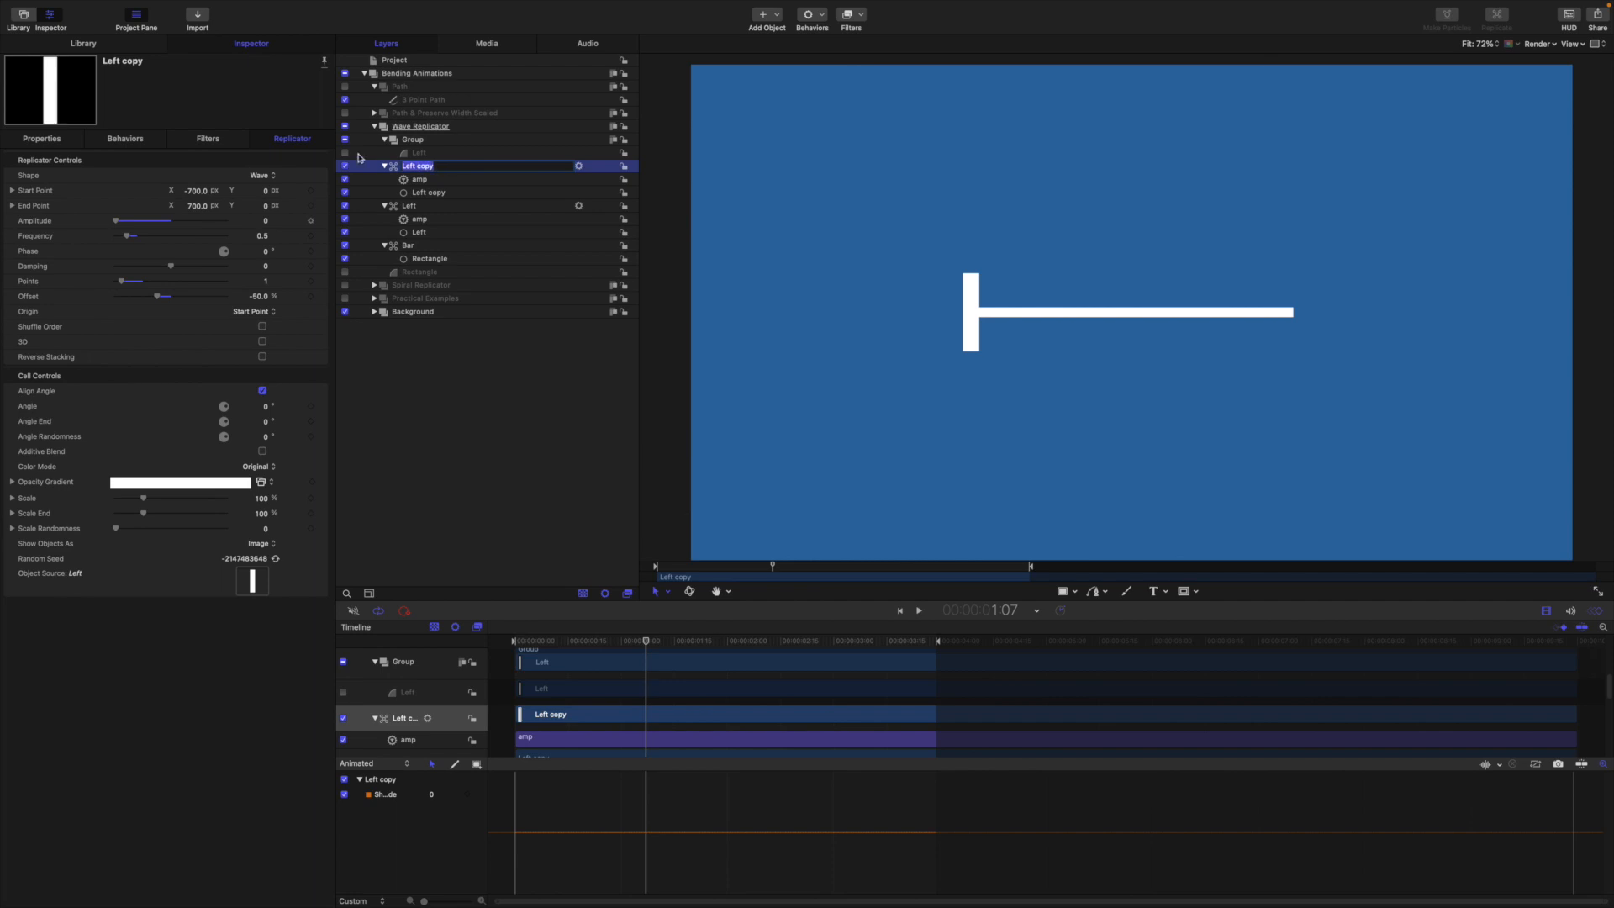
type("Right")
key("Return")
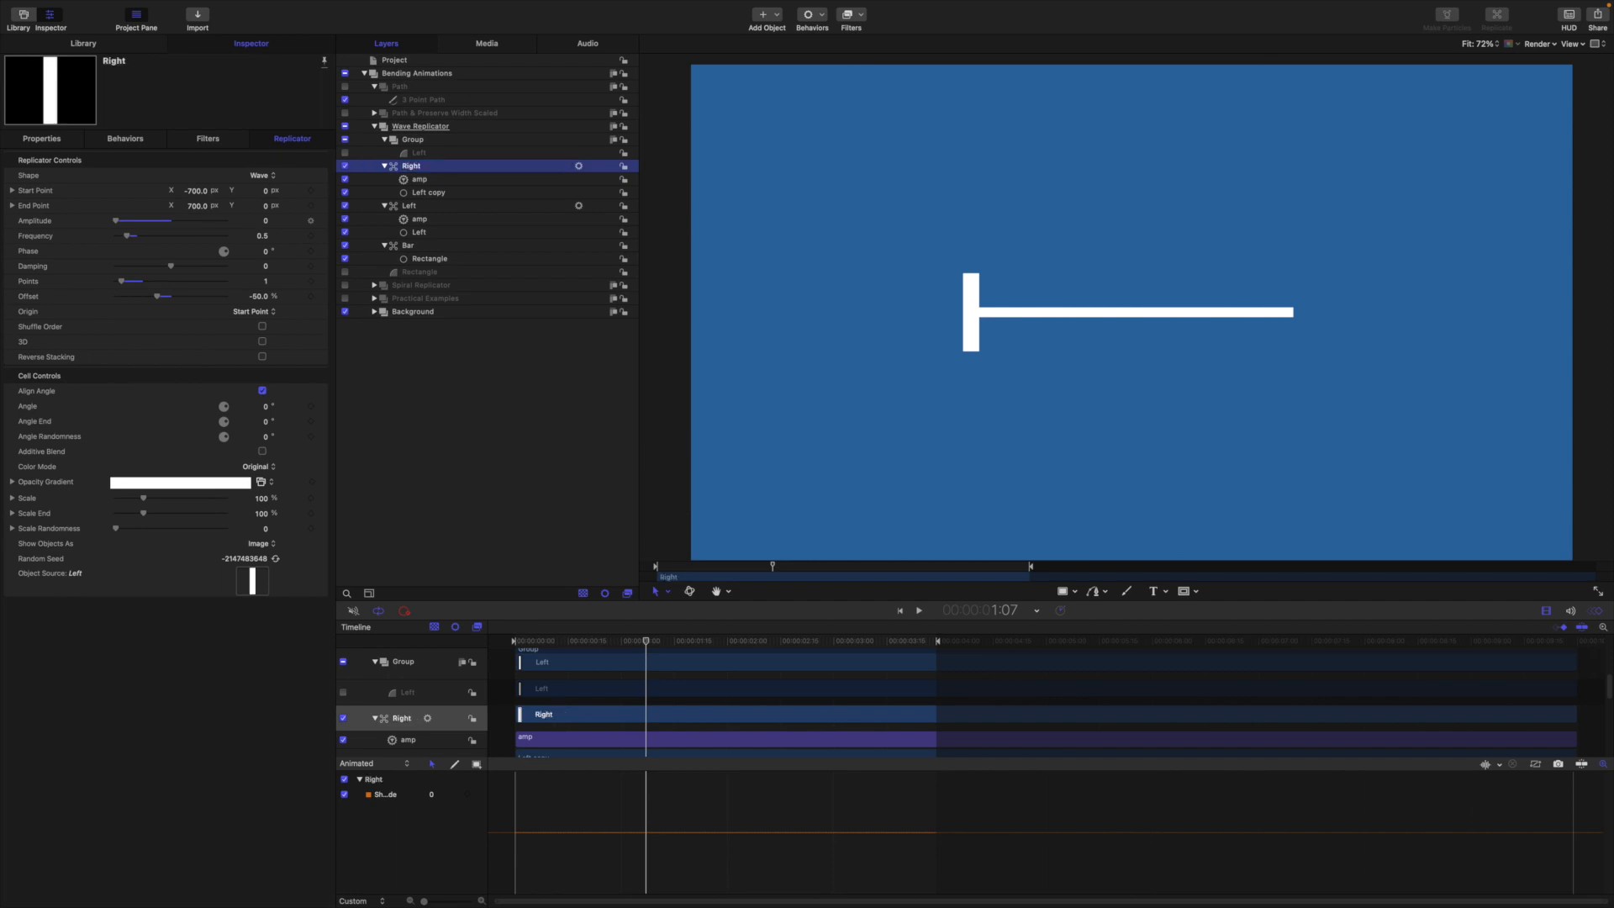
double_click(430, 192)
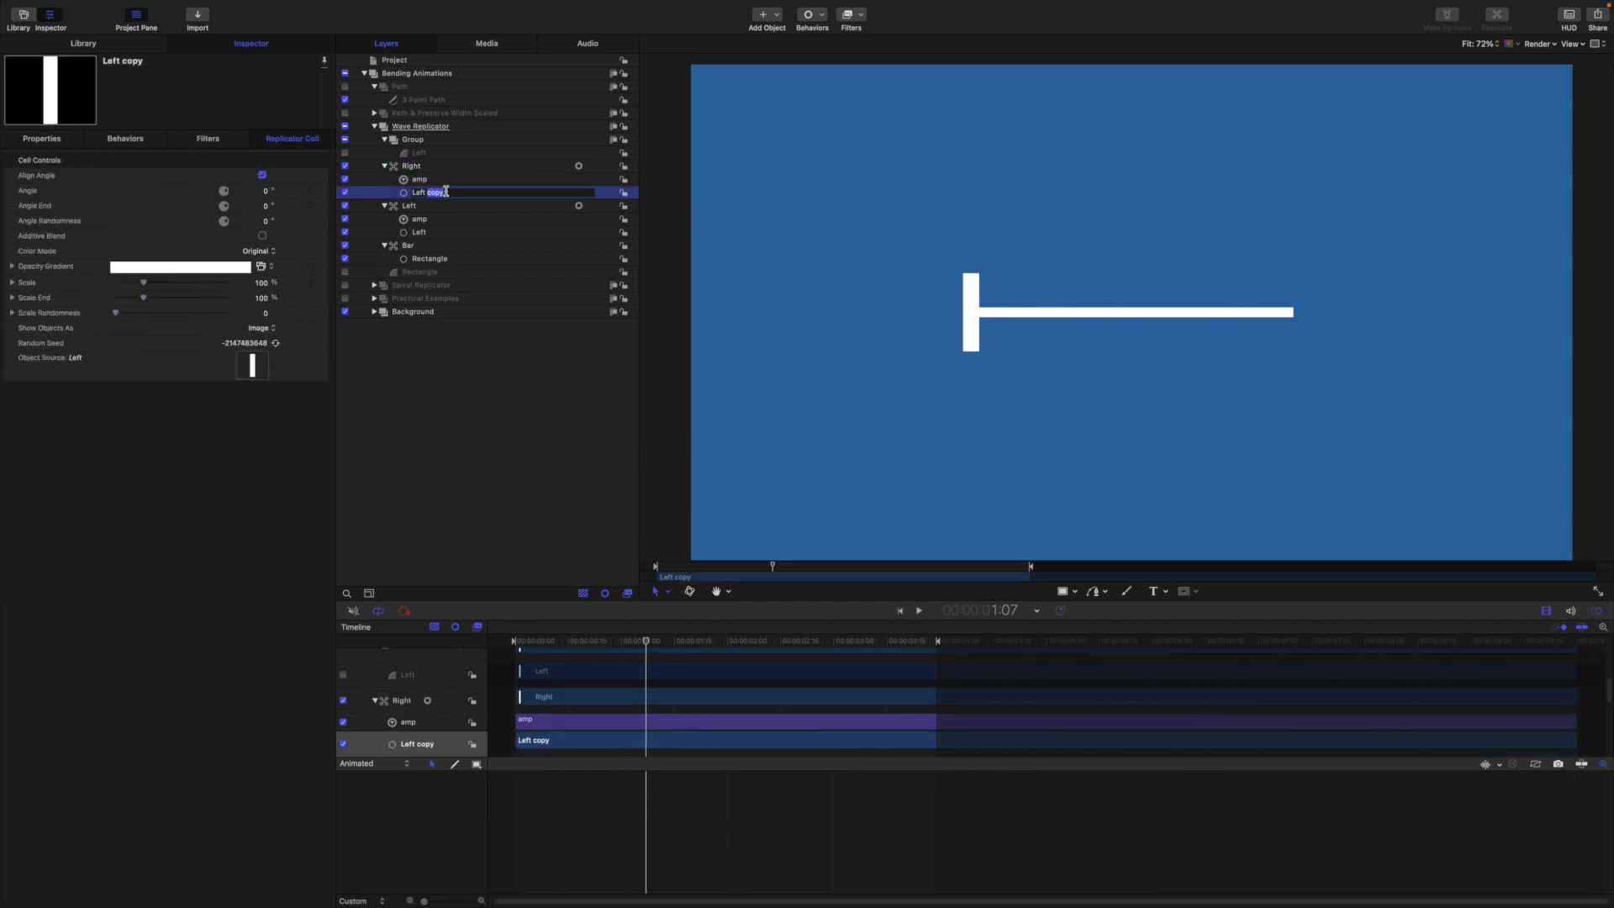
type("Right")
key("Return")
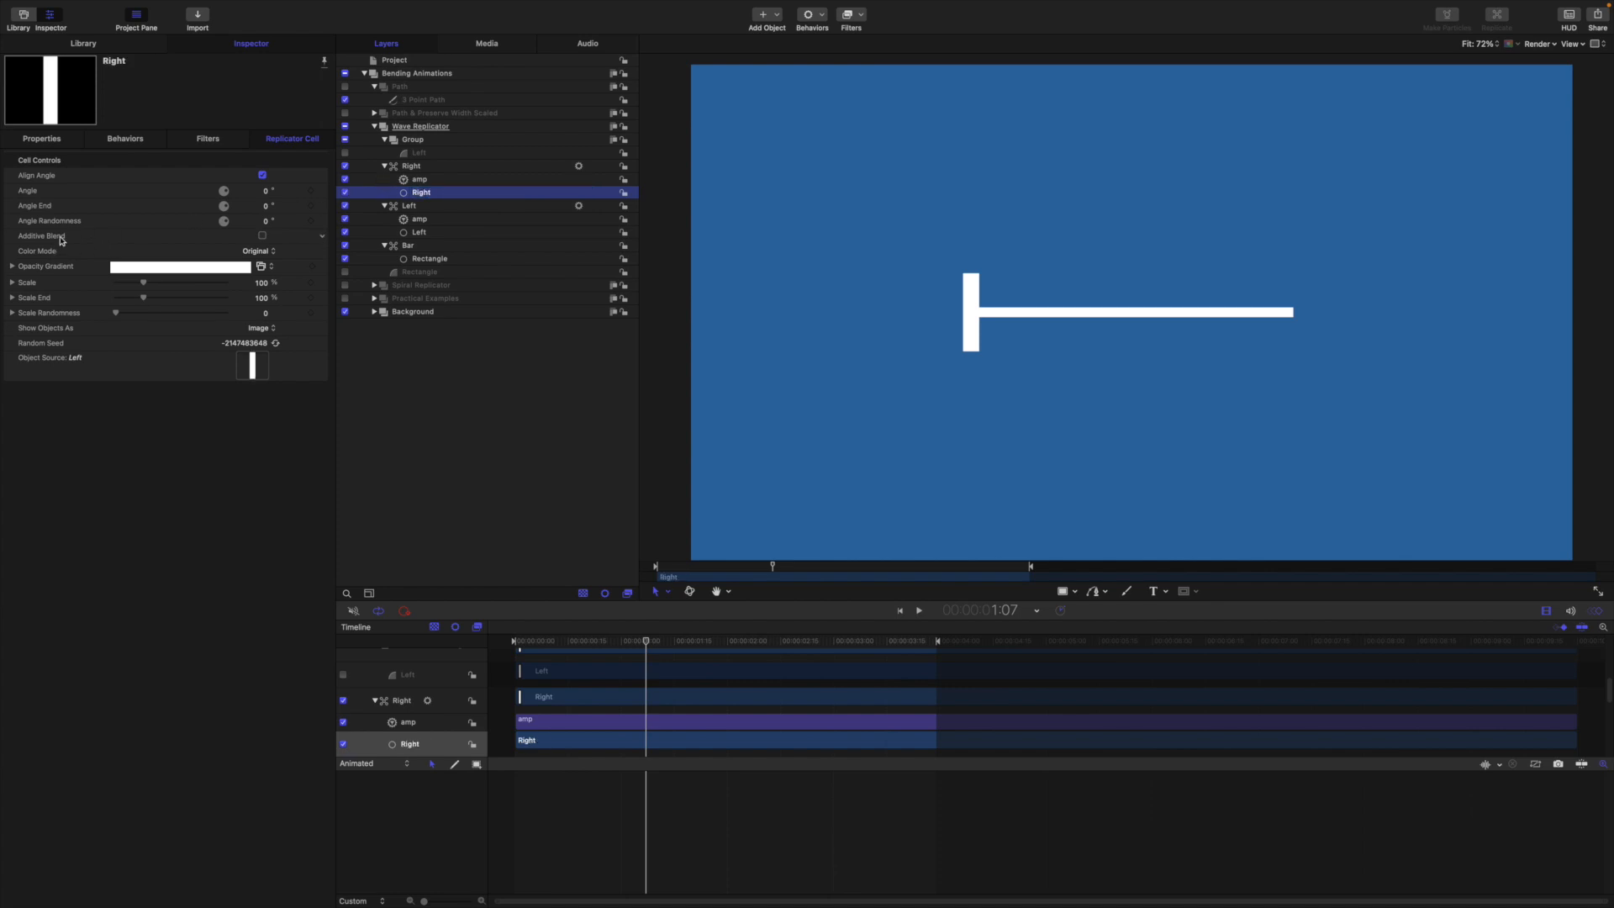
- Set the Right replicator's Offset to 50% and test the bend by varying the Bar replicator's amplitude
left_click(427, 169)
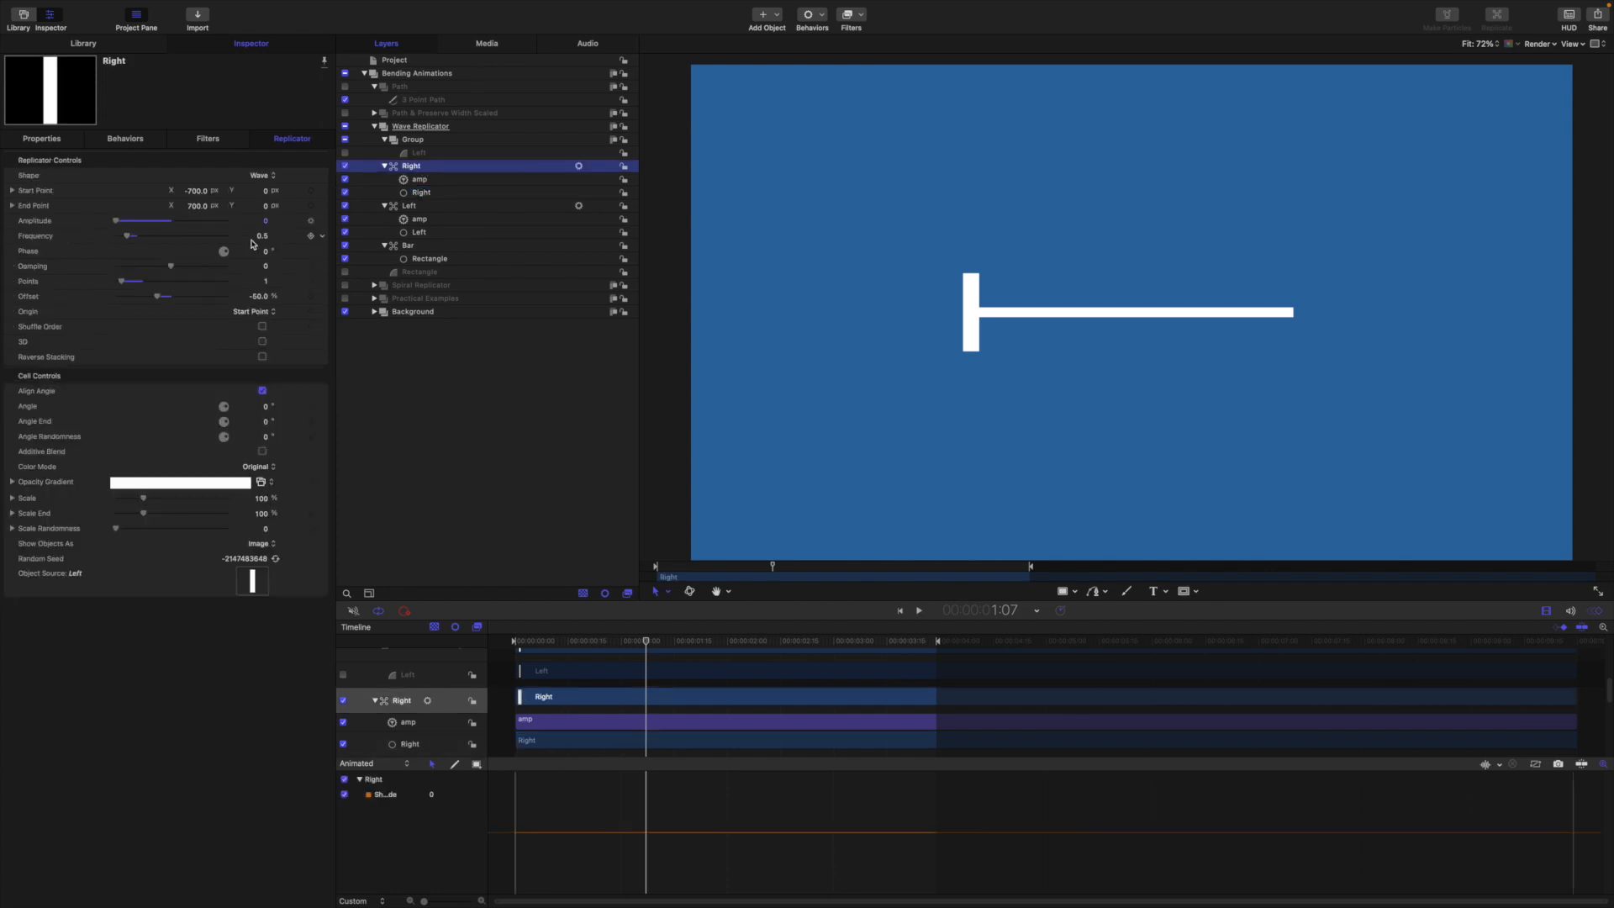
left_click(263, 296)
type("50")
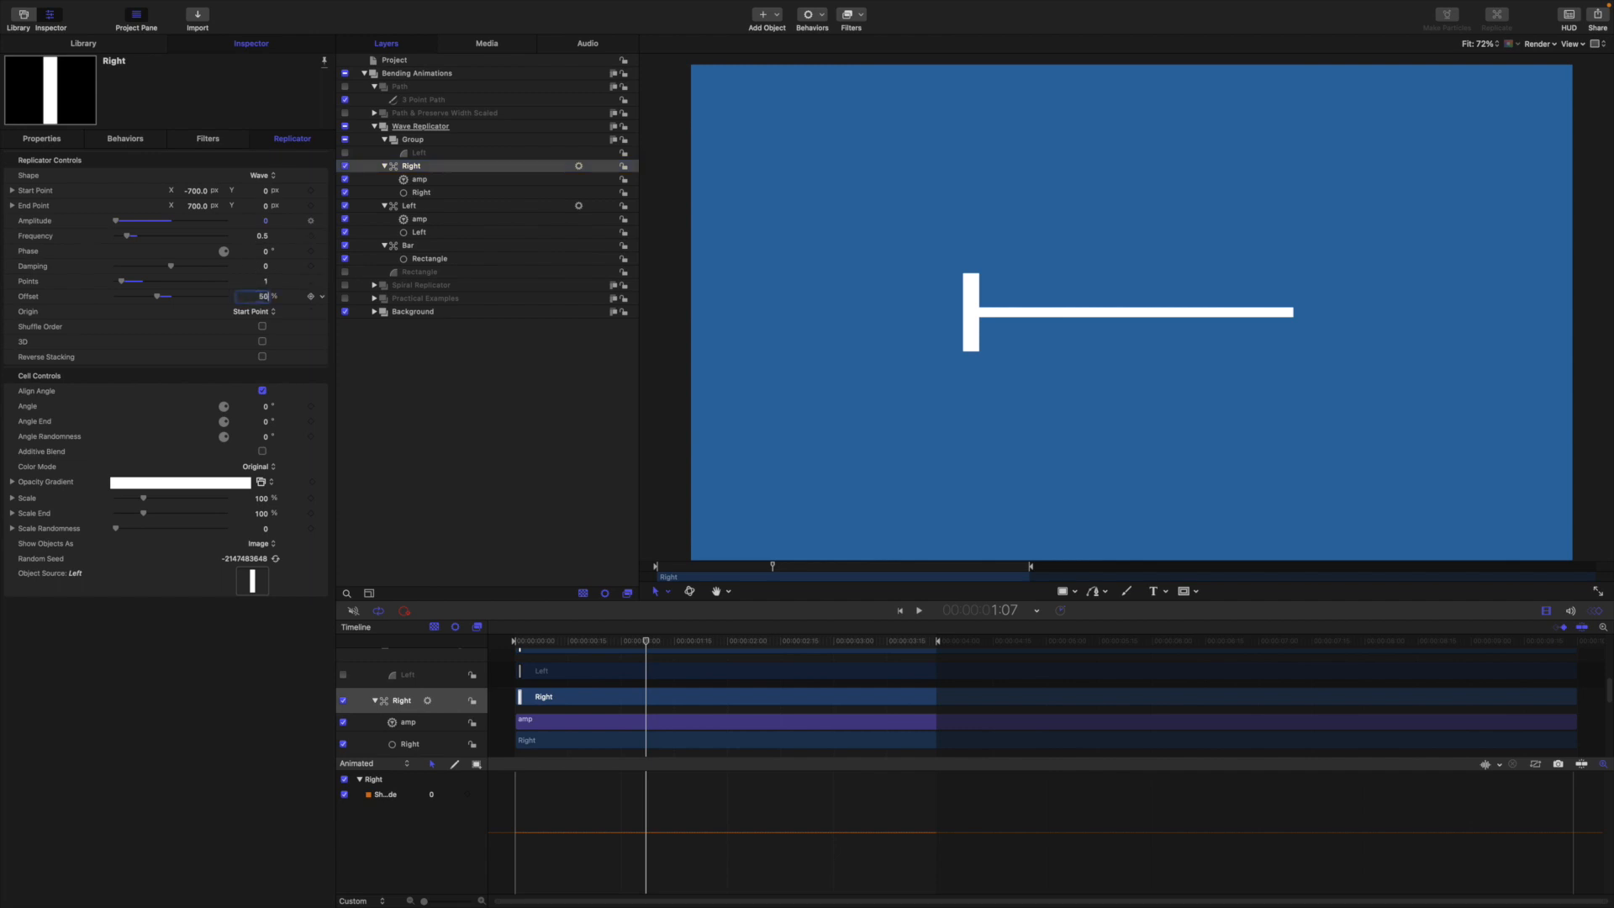
key("Return")
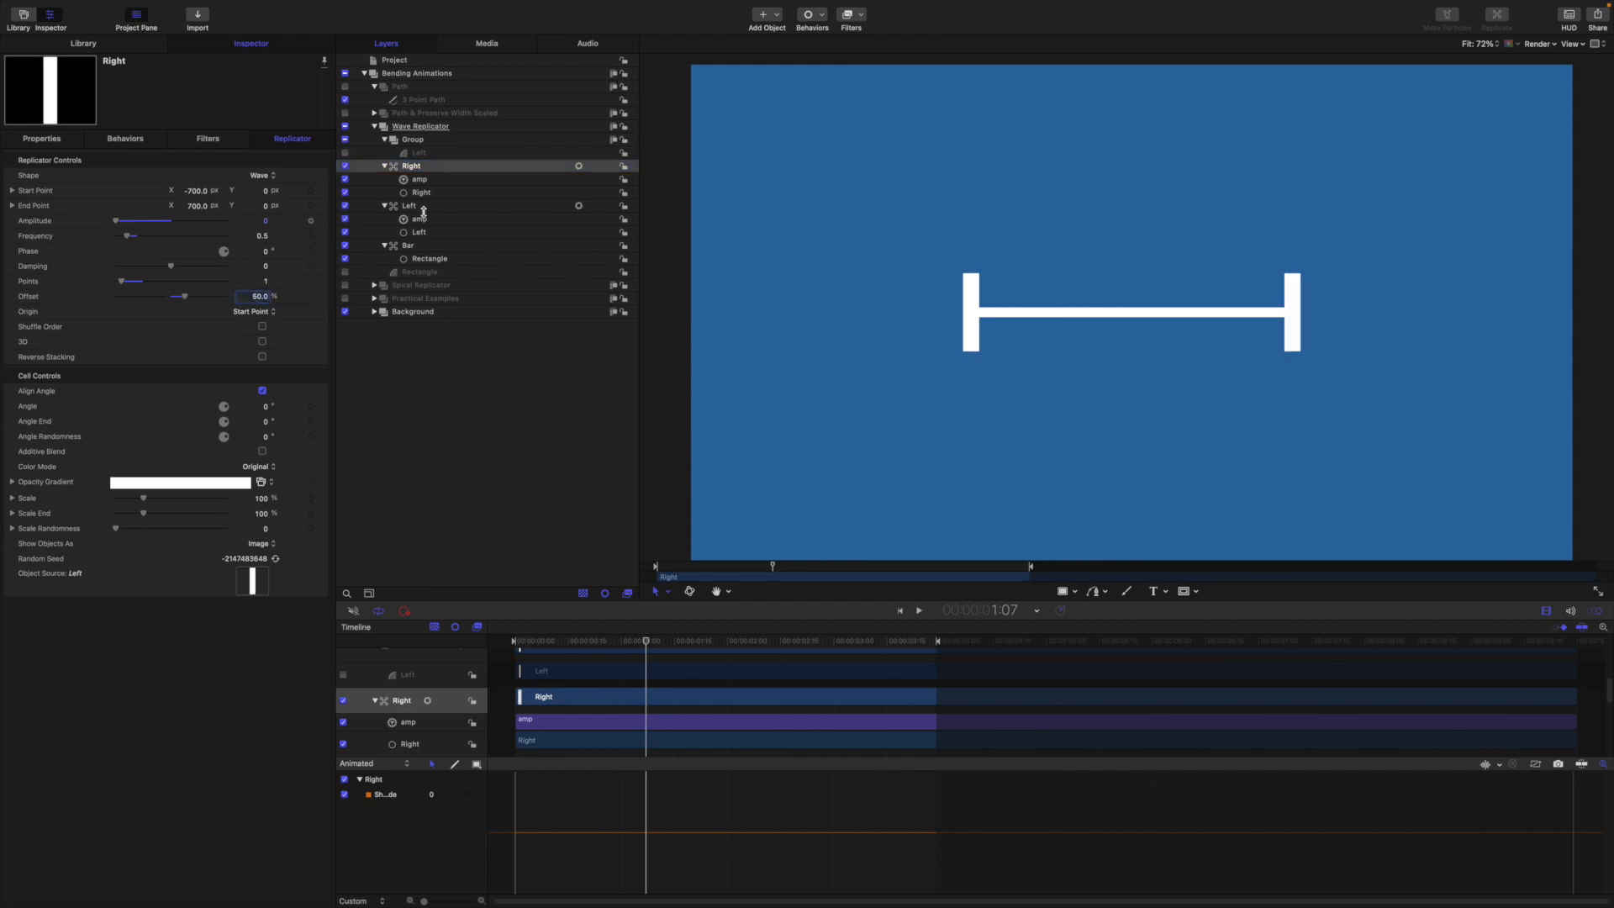
left_click(407, 246)
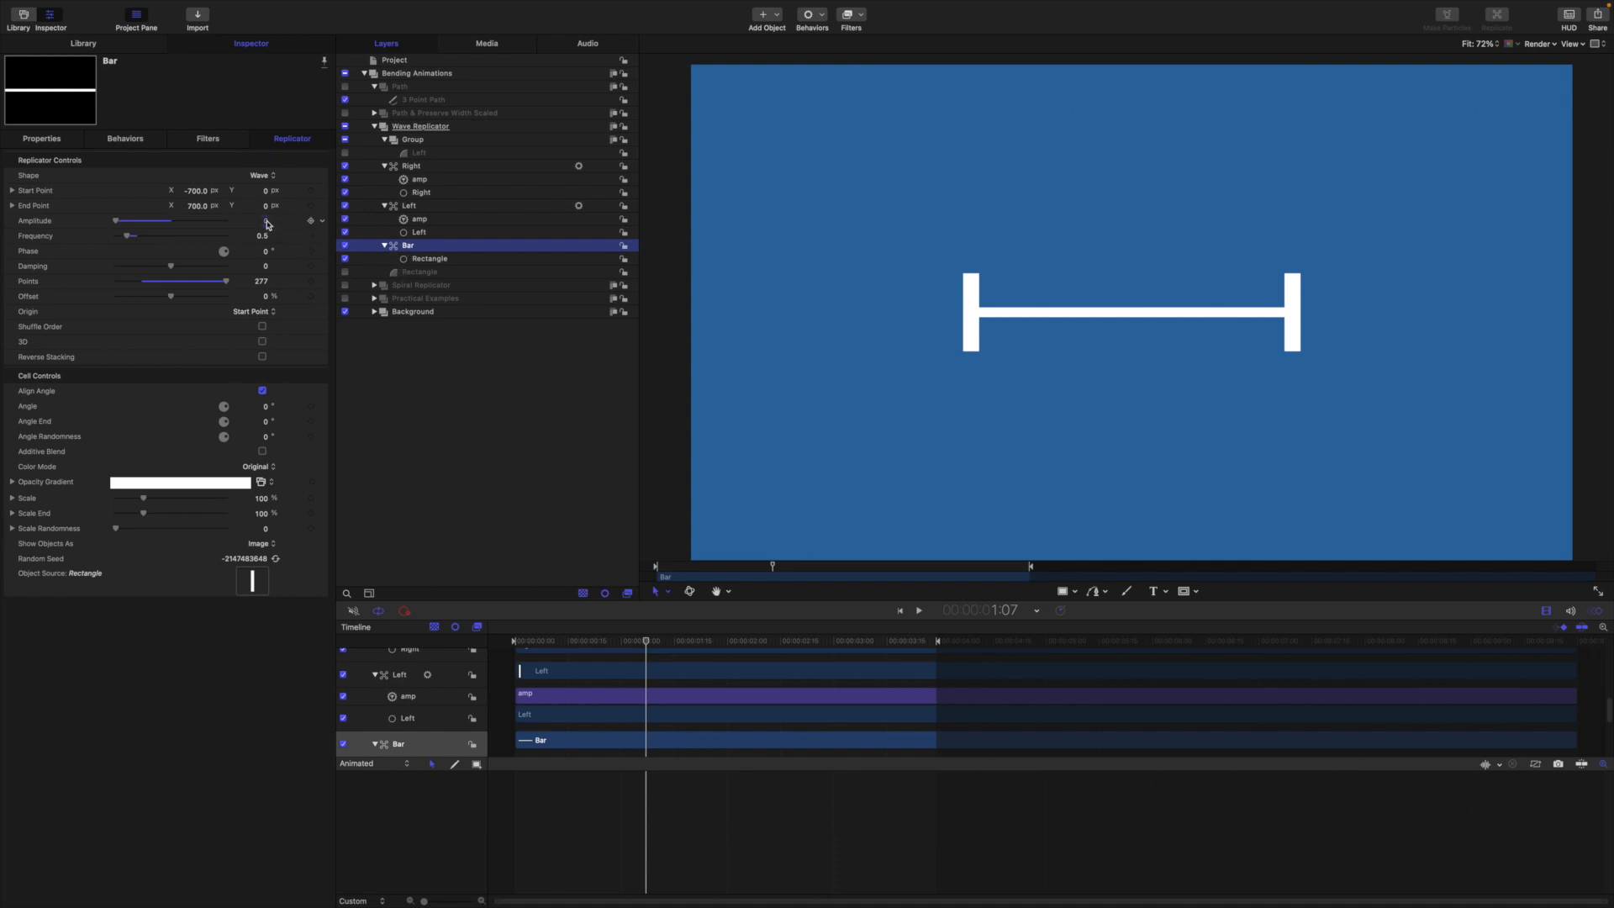
mouse_move(267, 225)
left_mouse_down()
mouse_move(307, 225)
mouse_move(241, 224)
mouse_move(271, 224)
mouse_move(257, 221)
left_mouse_up()
- Show only the Bar Bell Animated example from Practical Examples, hiding Pointing Cursor Animated and Wave Replicator, and expand its nested groups
left_click(345, 300)
left_click(374, 298)
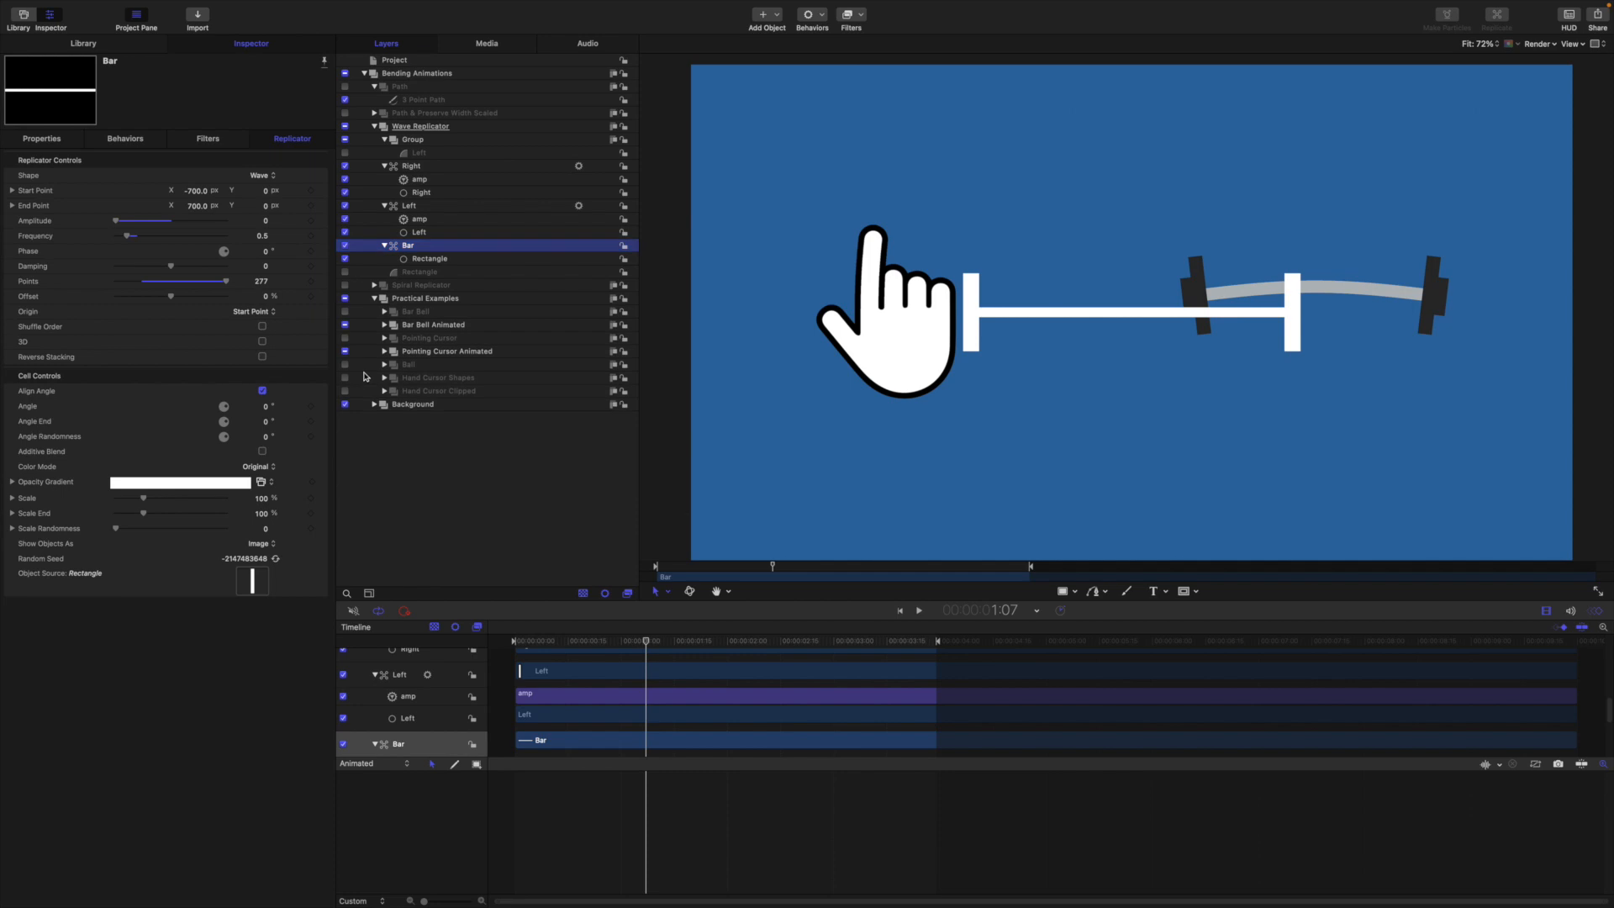
left_click(344, 352)
left_click(384, 324)
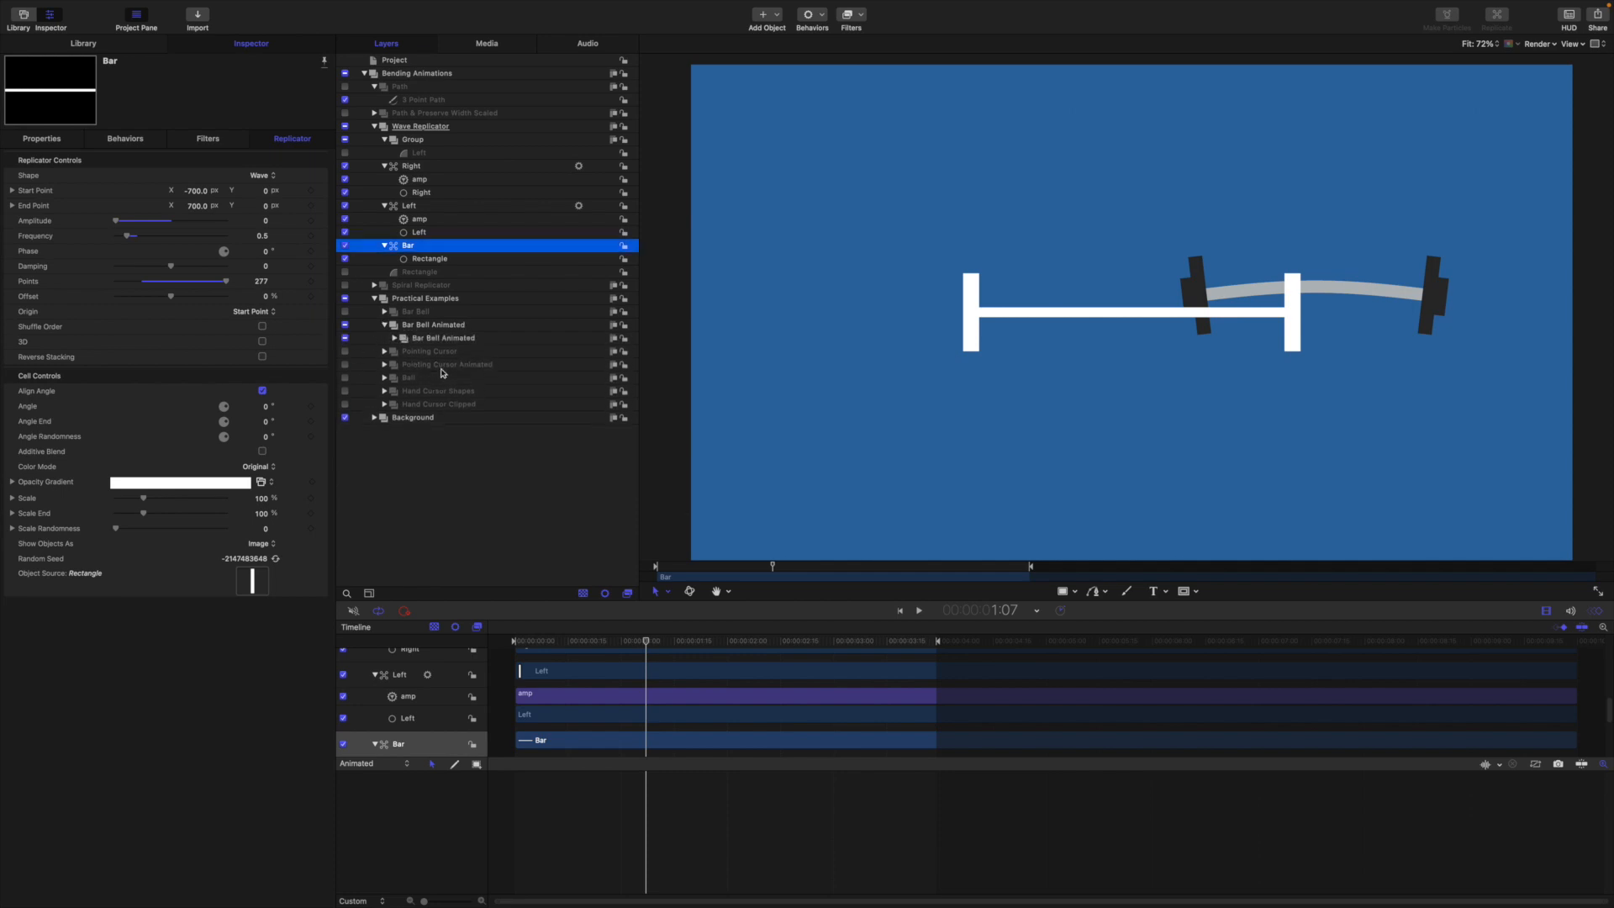
left_click(394, 338)
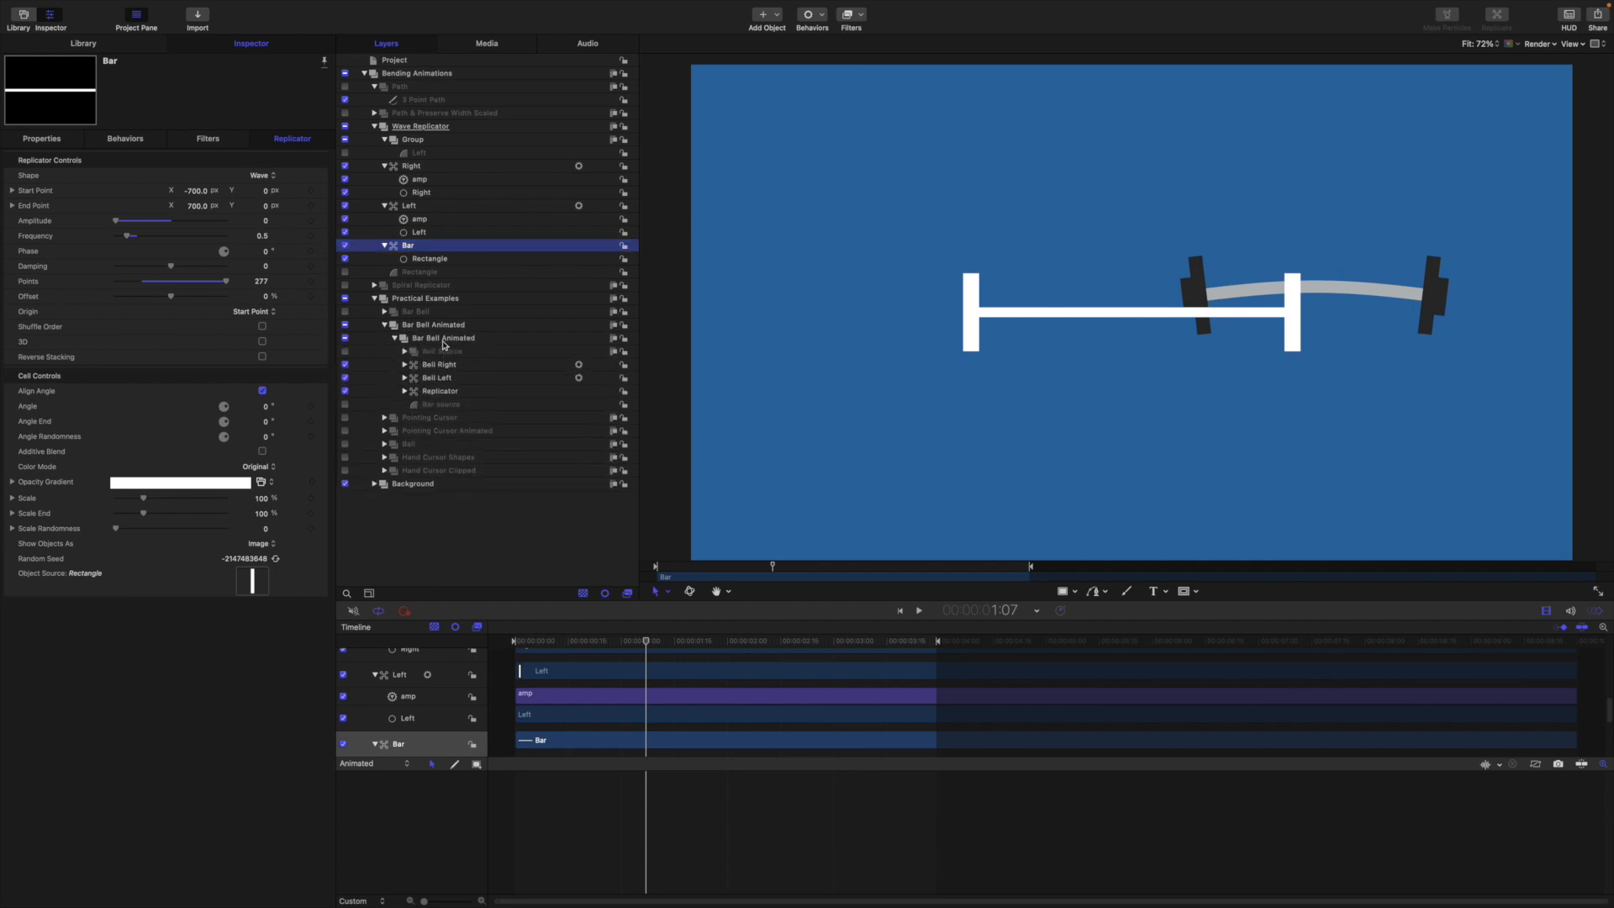
left_click(345, 127)
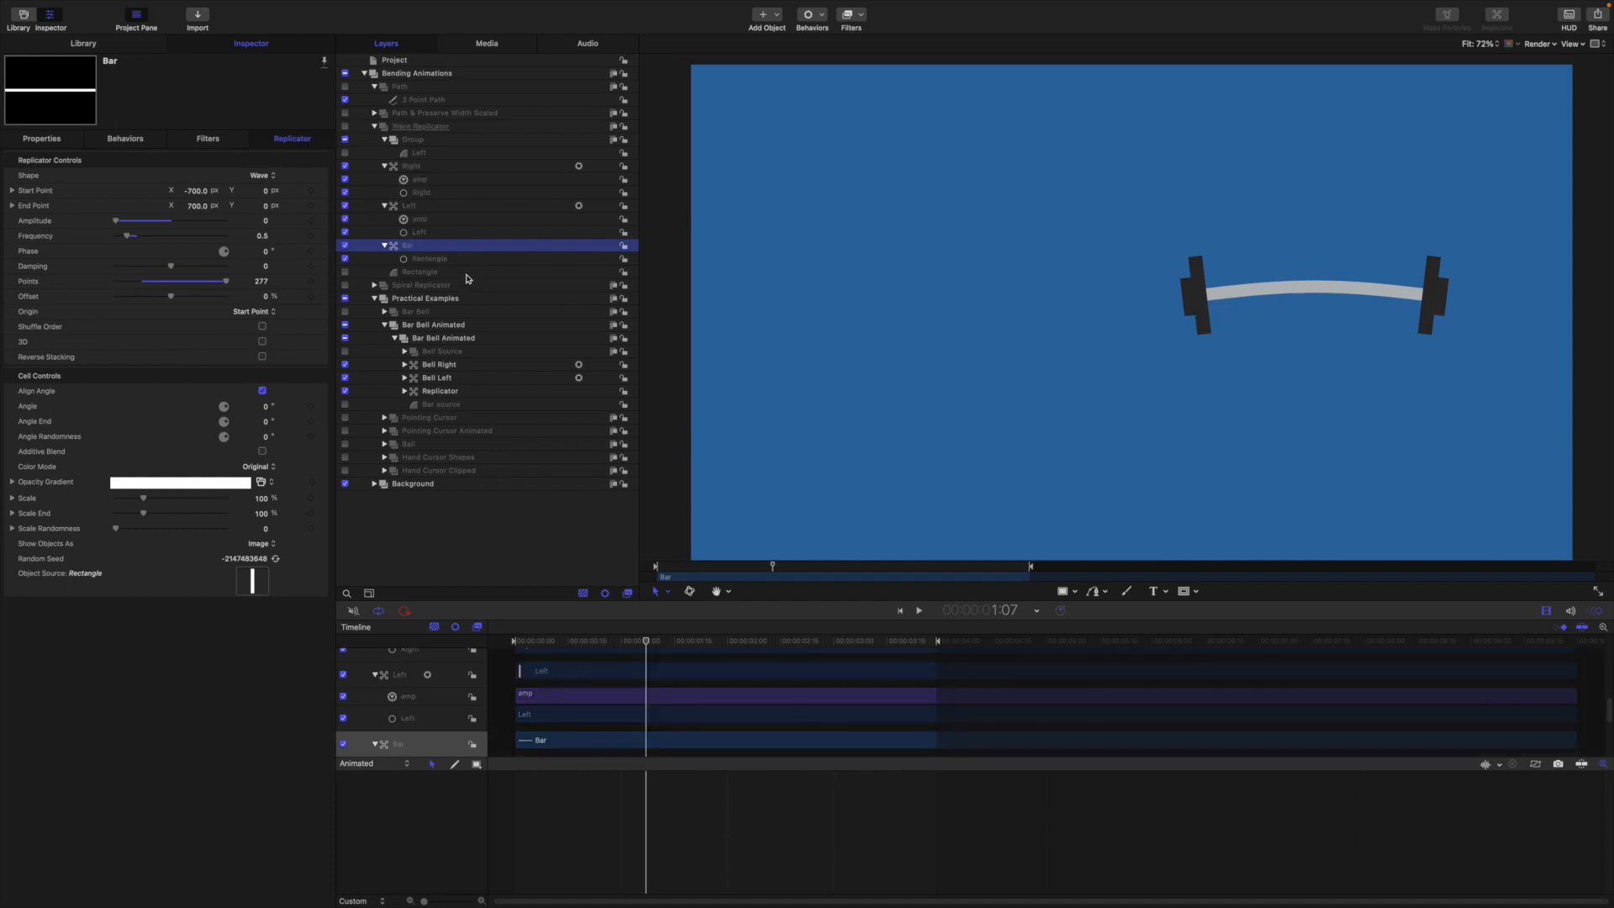
- Play the nested Bar Bell Animated group from the start to review its vertical position keyframes
left_click(451, 338)
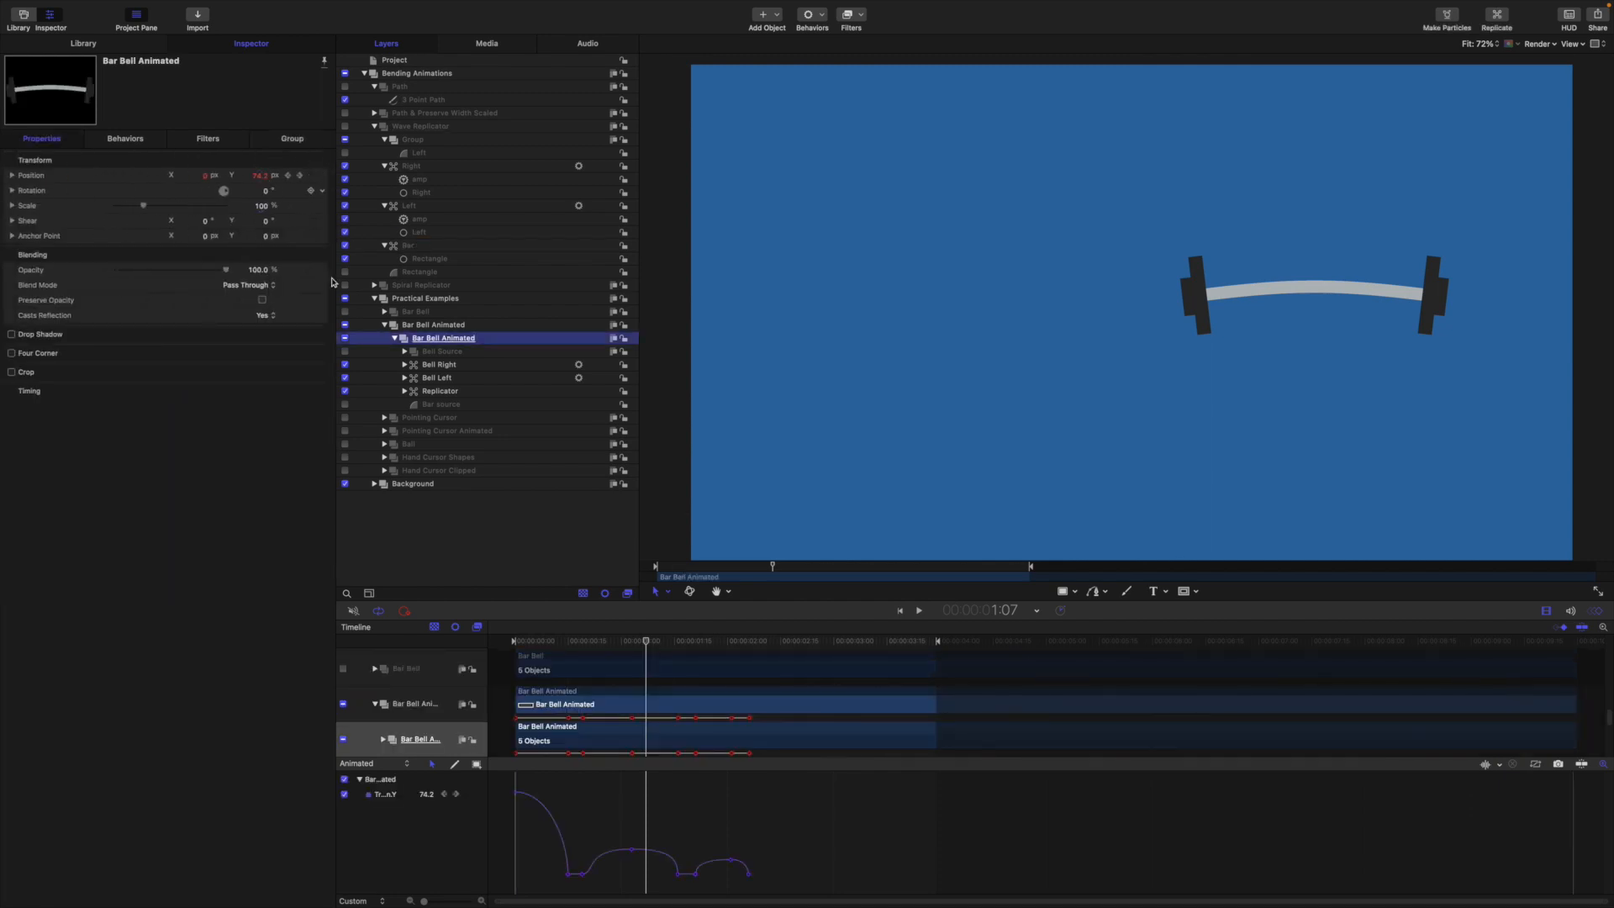
left_click_drag(647, 644, 511, 641)
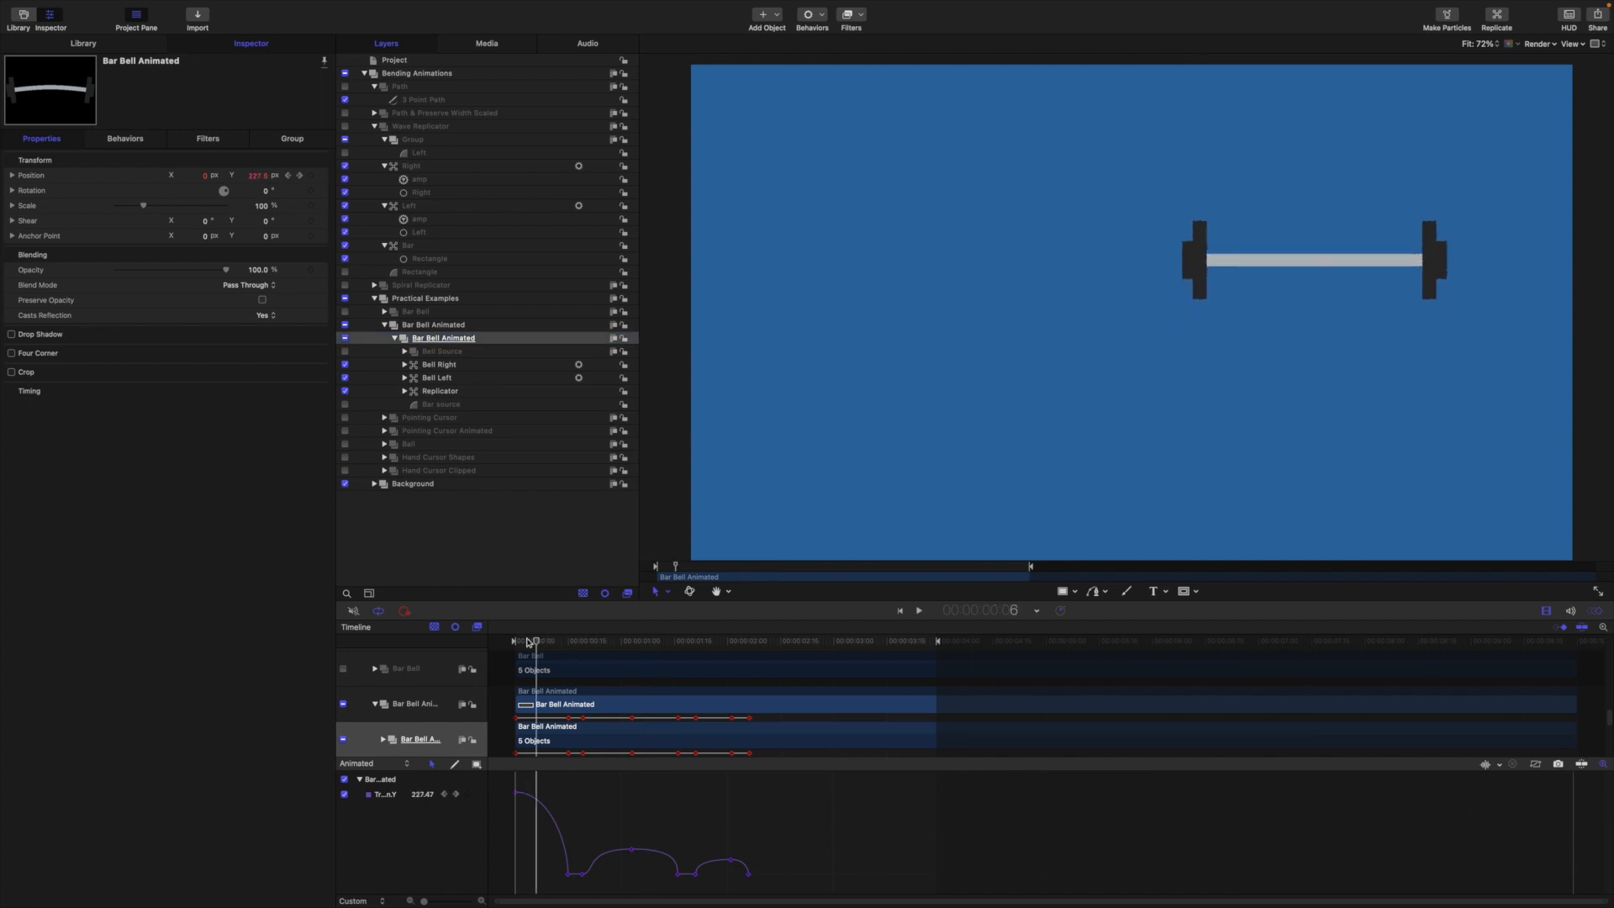
key("space")
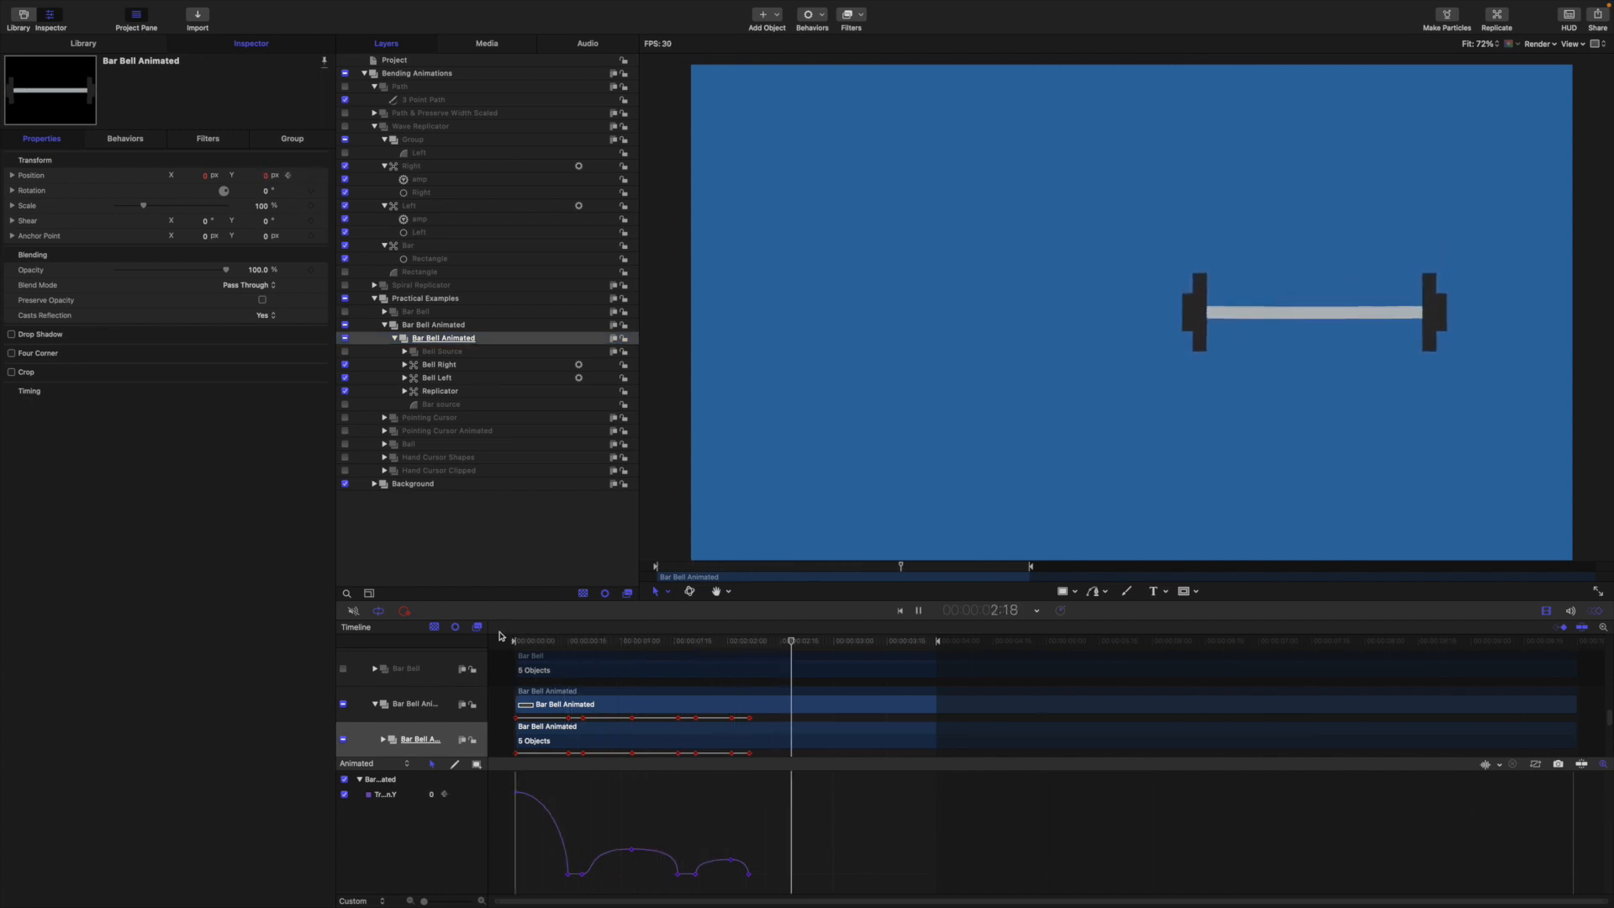
key("space")
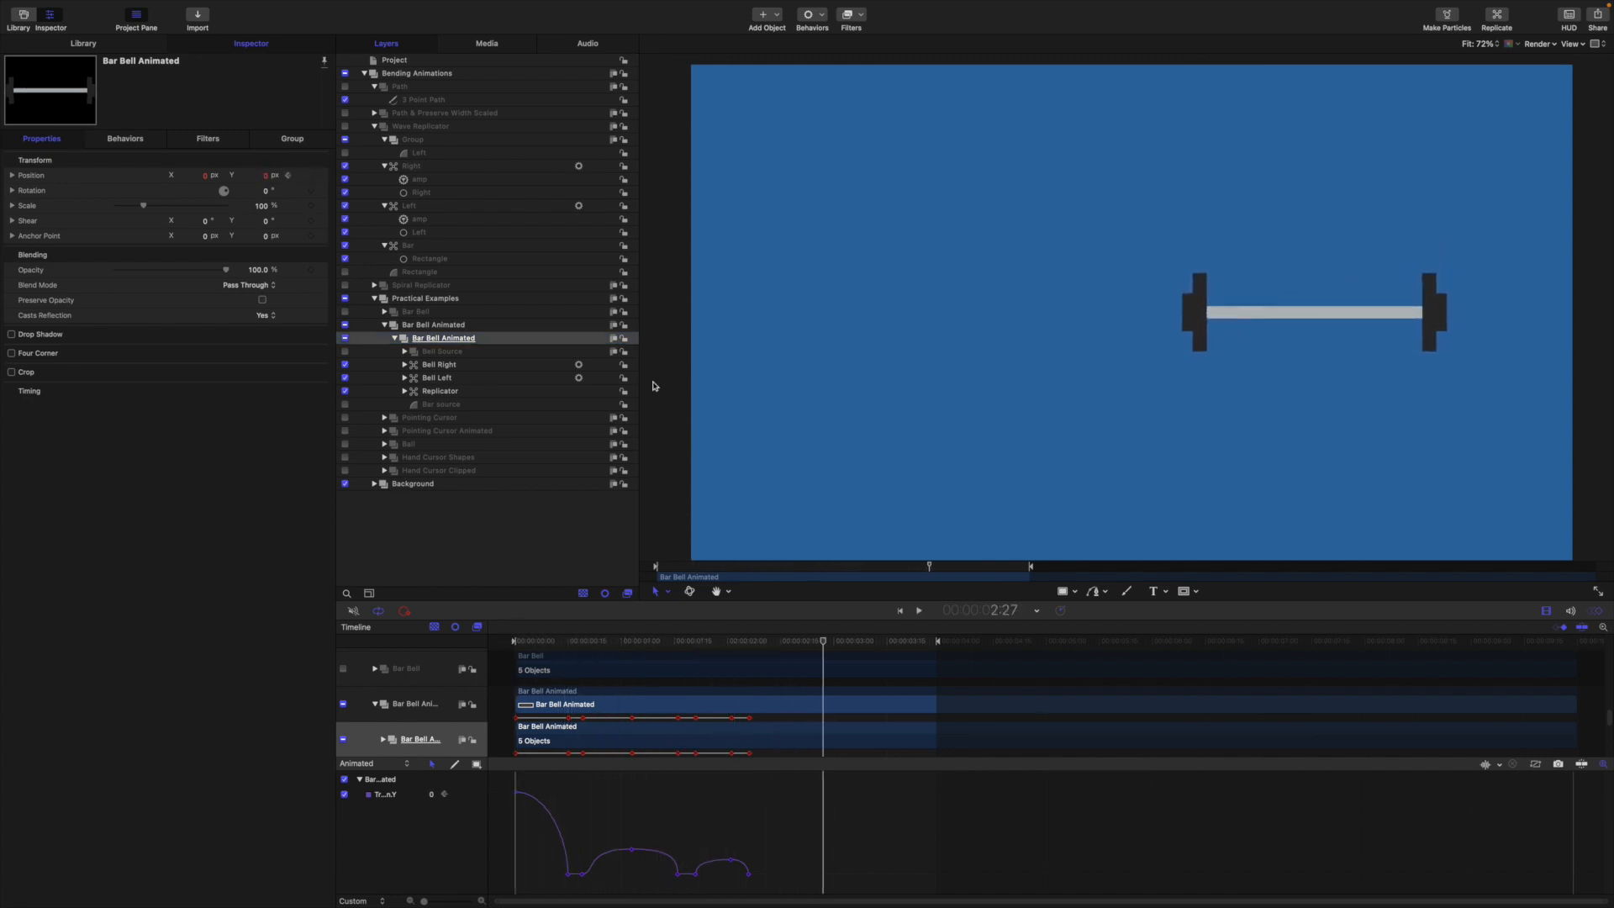
- Examine the amplitude keyframes of the bar bell's Replicator by playing the animation from frame 15
left_click(439, 391)
left_click(290, 139)
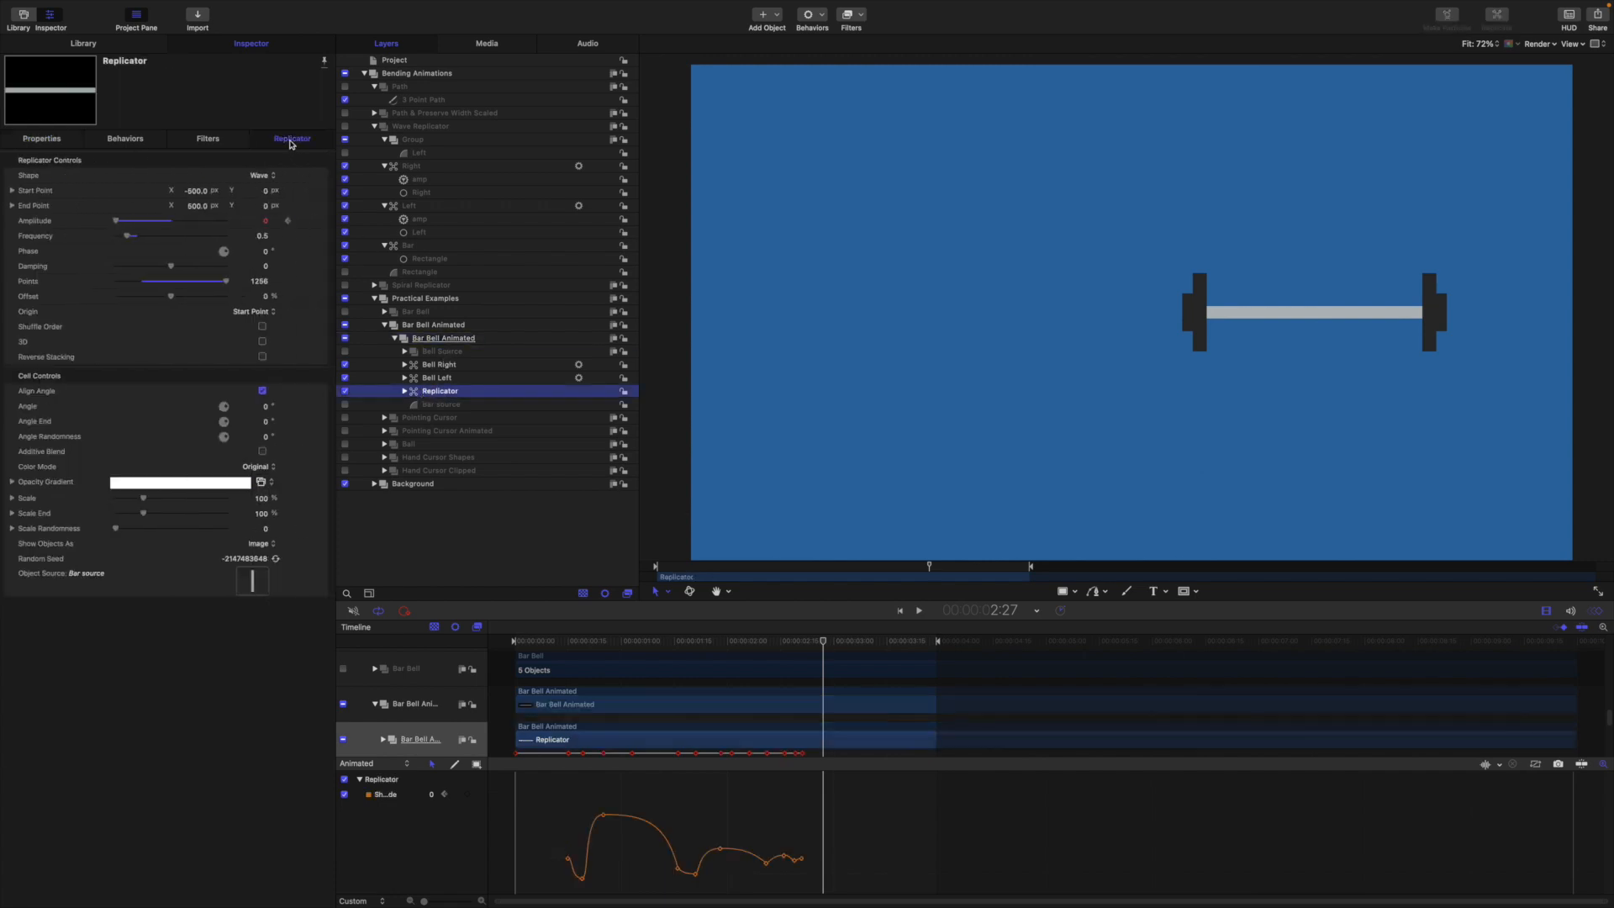
left_click_drag(822, 642, 568, 641)
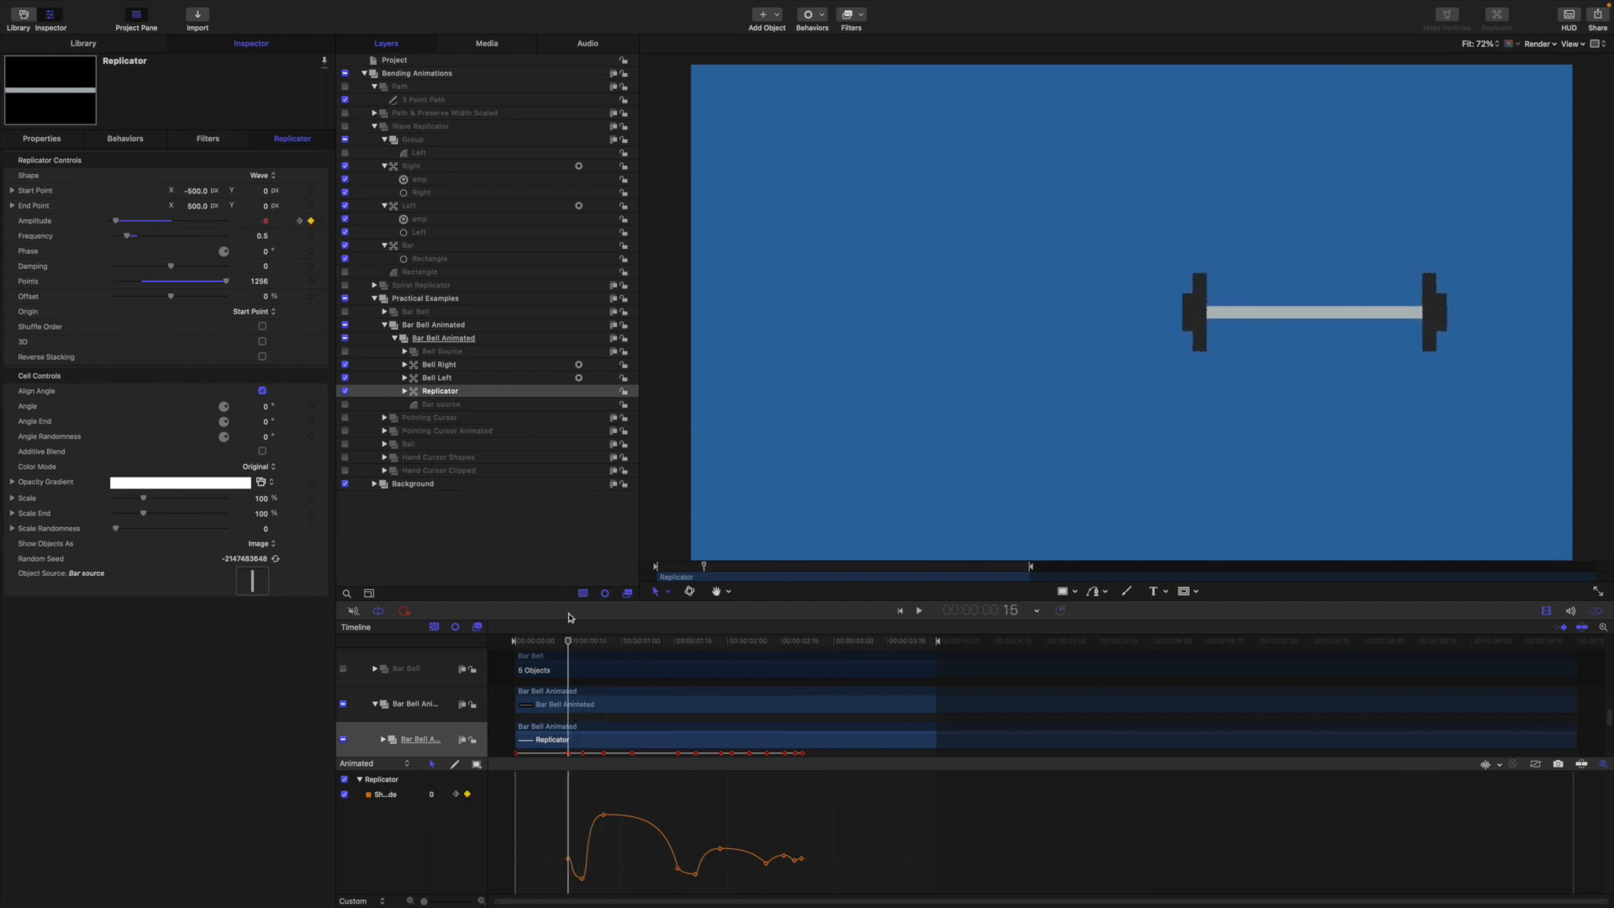
key("space")
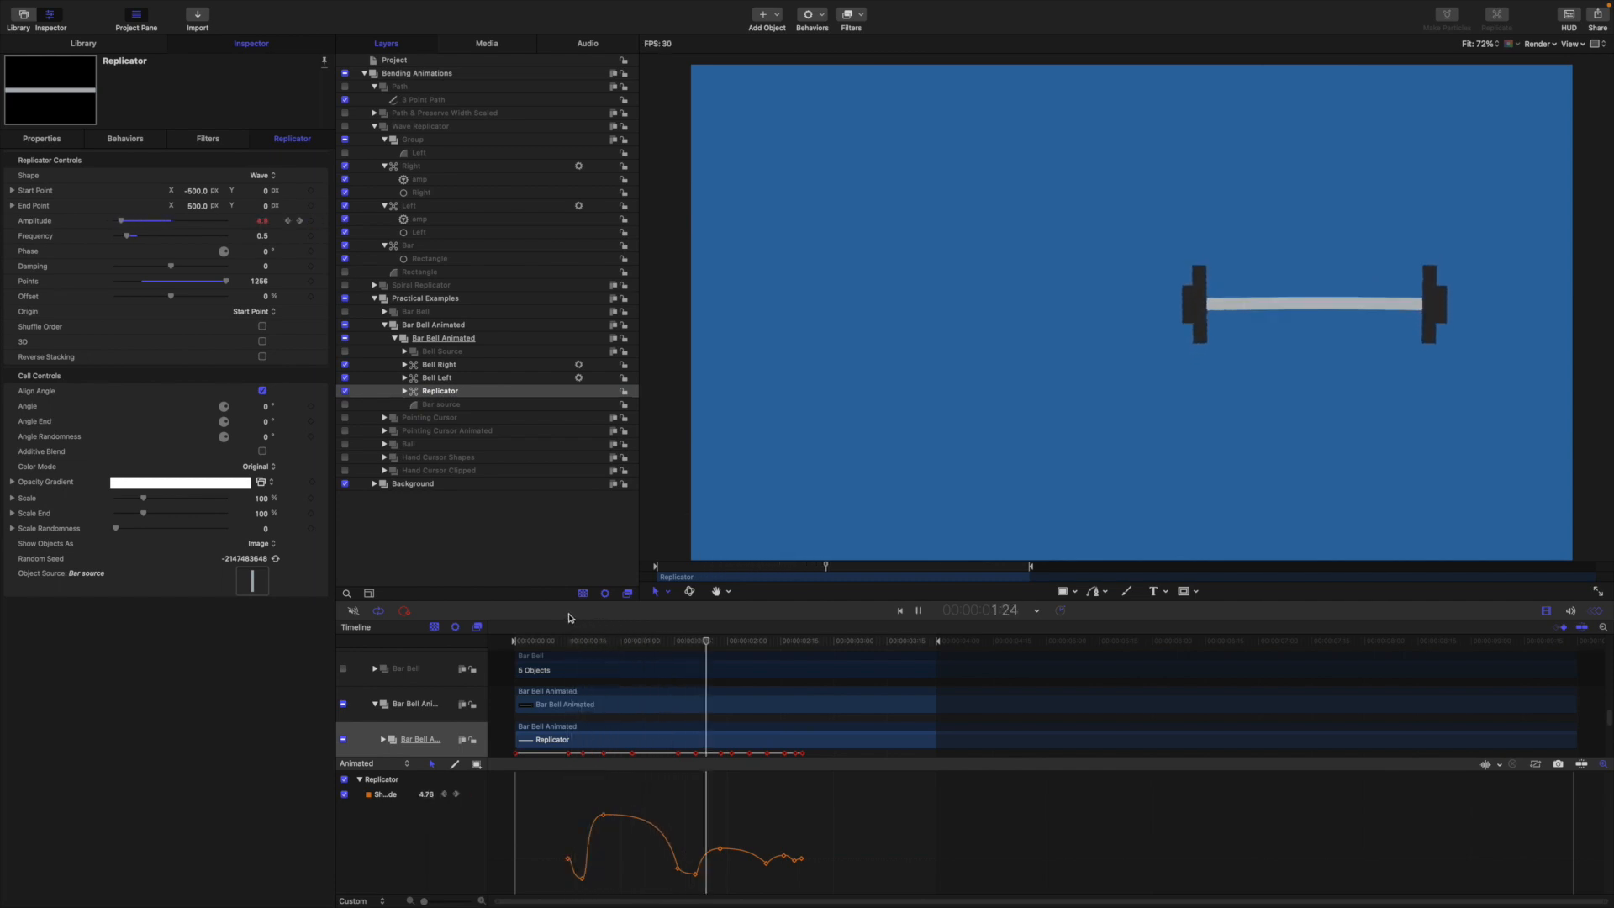
- Replay the bar bell animation from near the start to review how the bar bends with its amplitude curve
key("space")
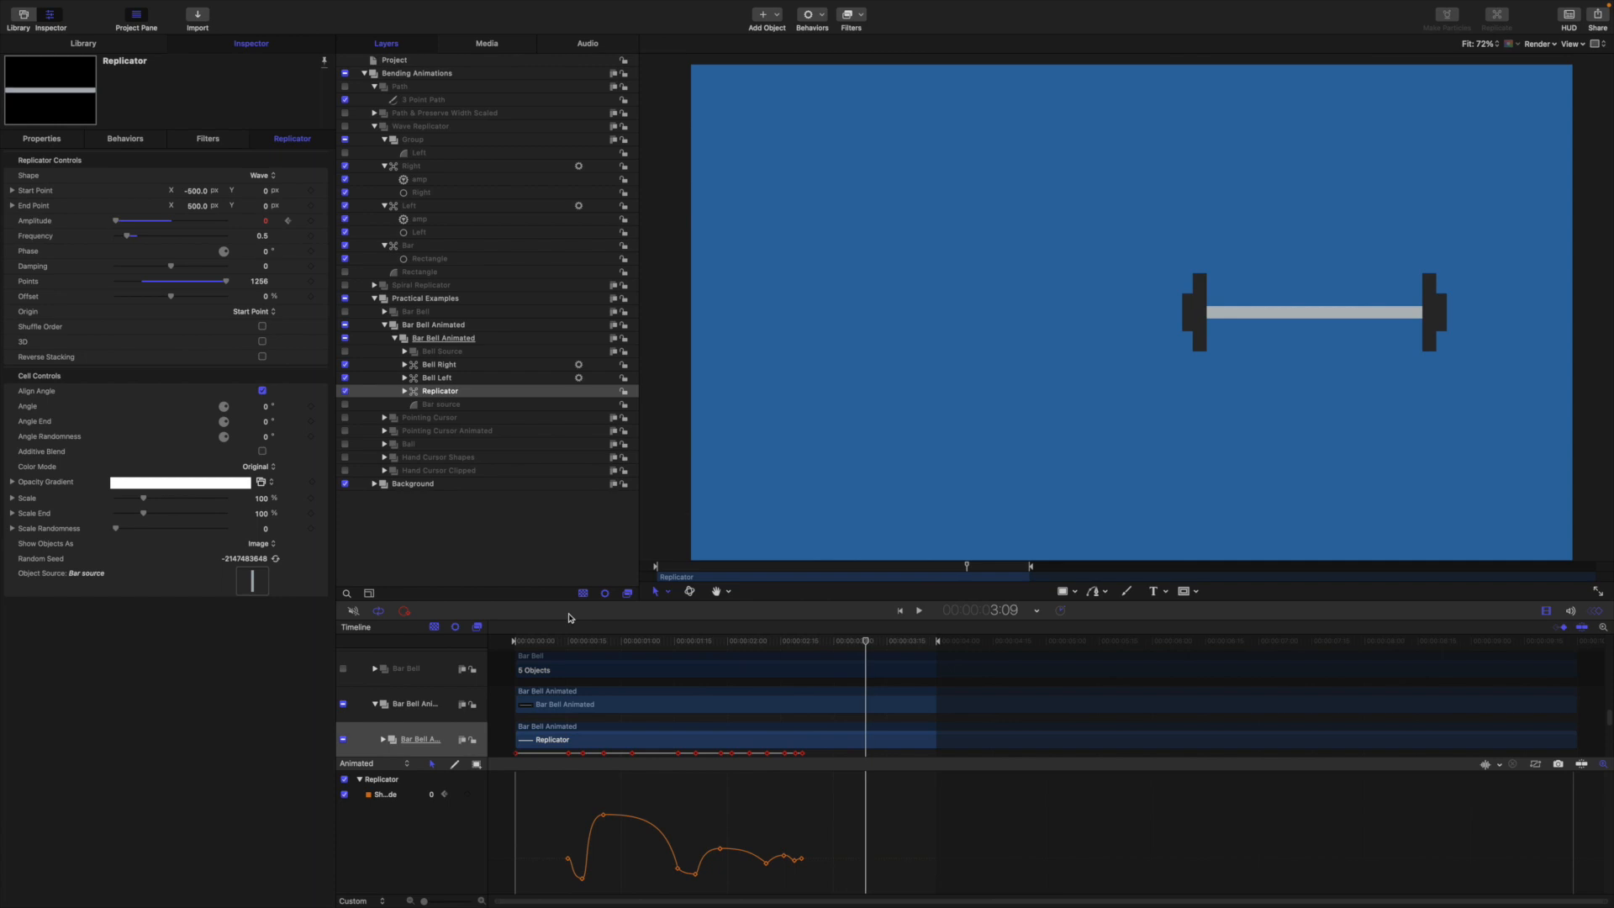
left_click_drag(866, 641, 539, 642)
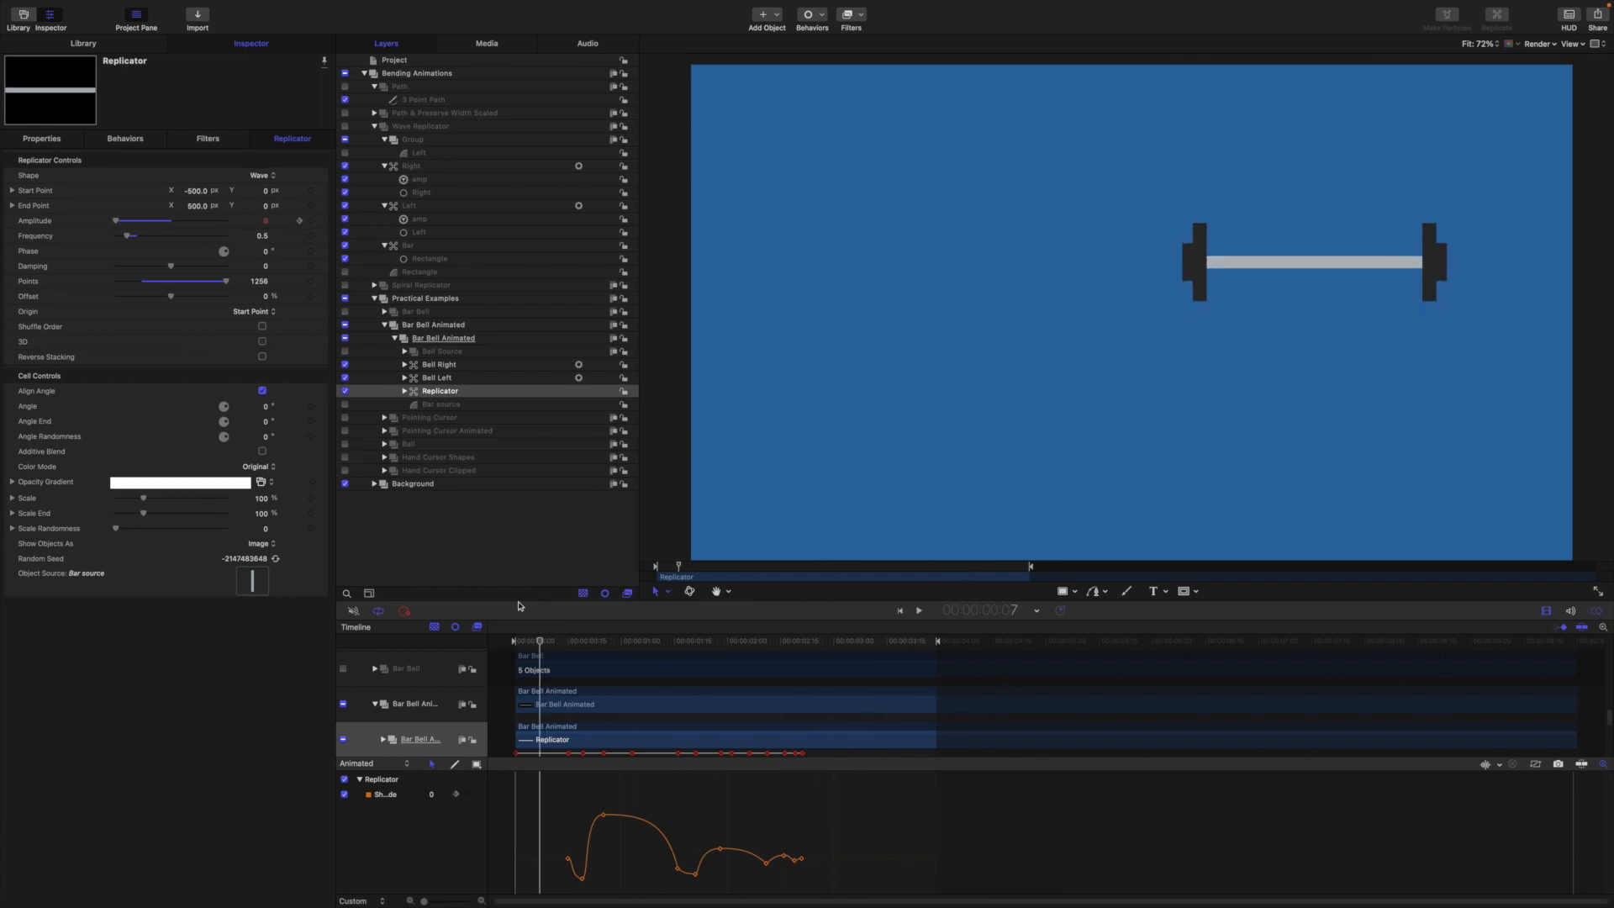
key("space")
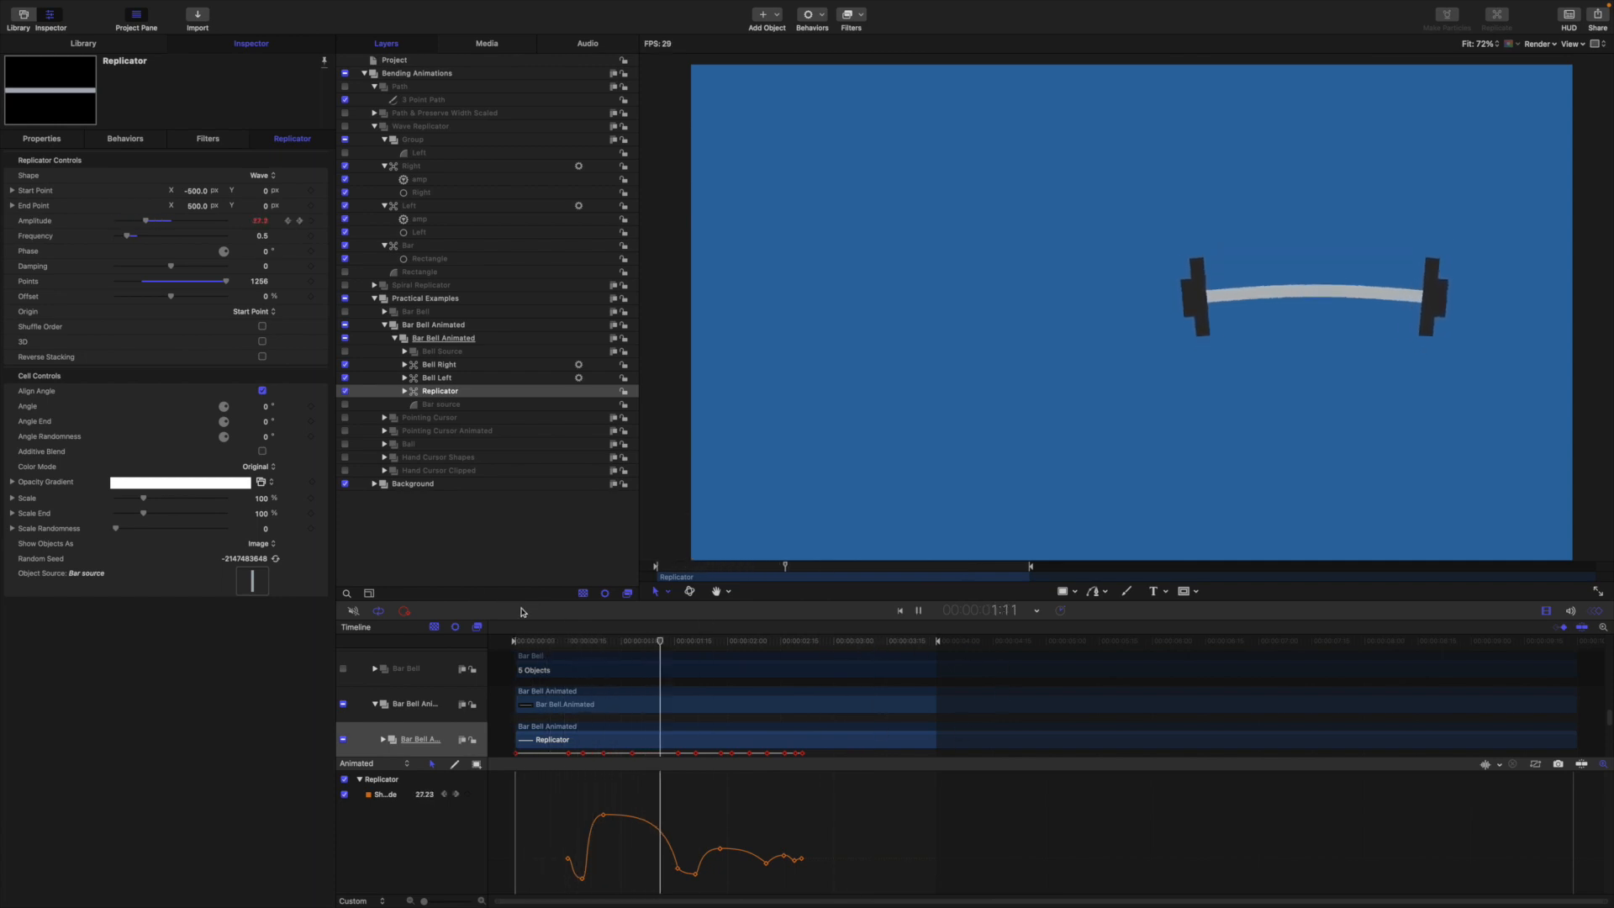
key("space")
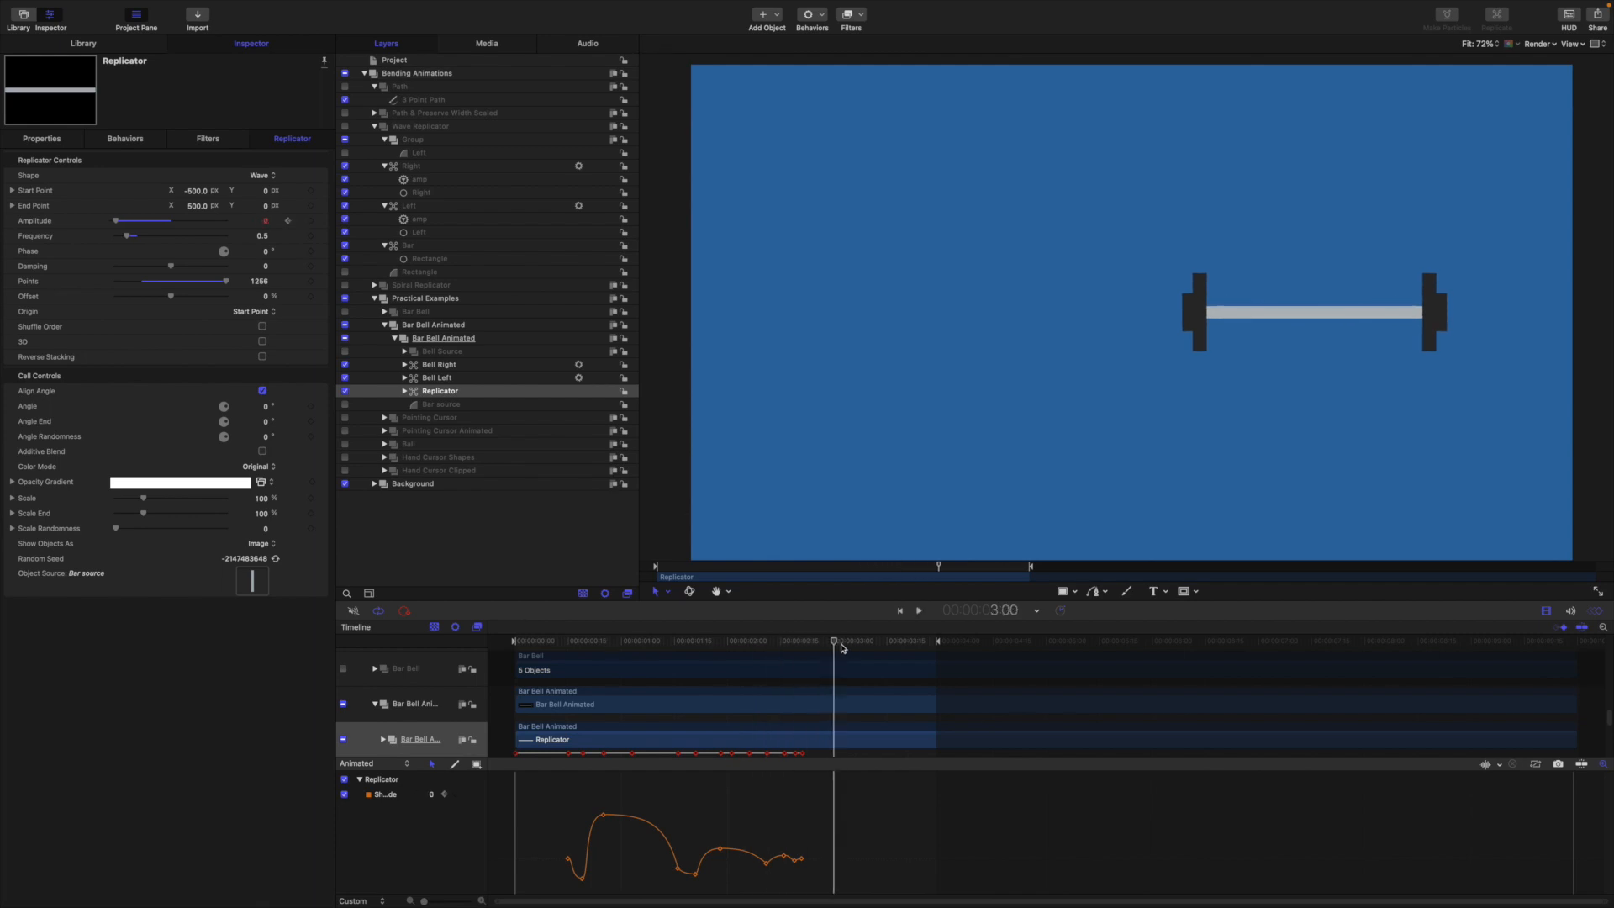
key("Home")
key("space")
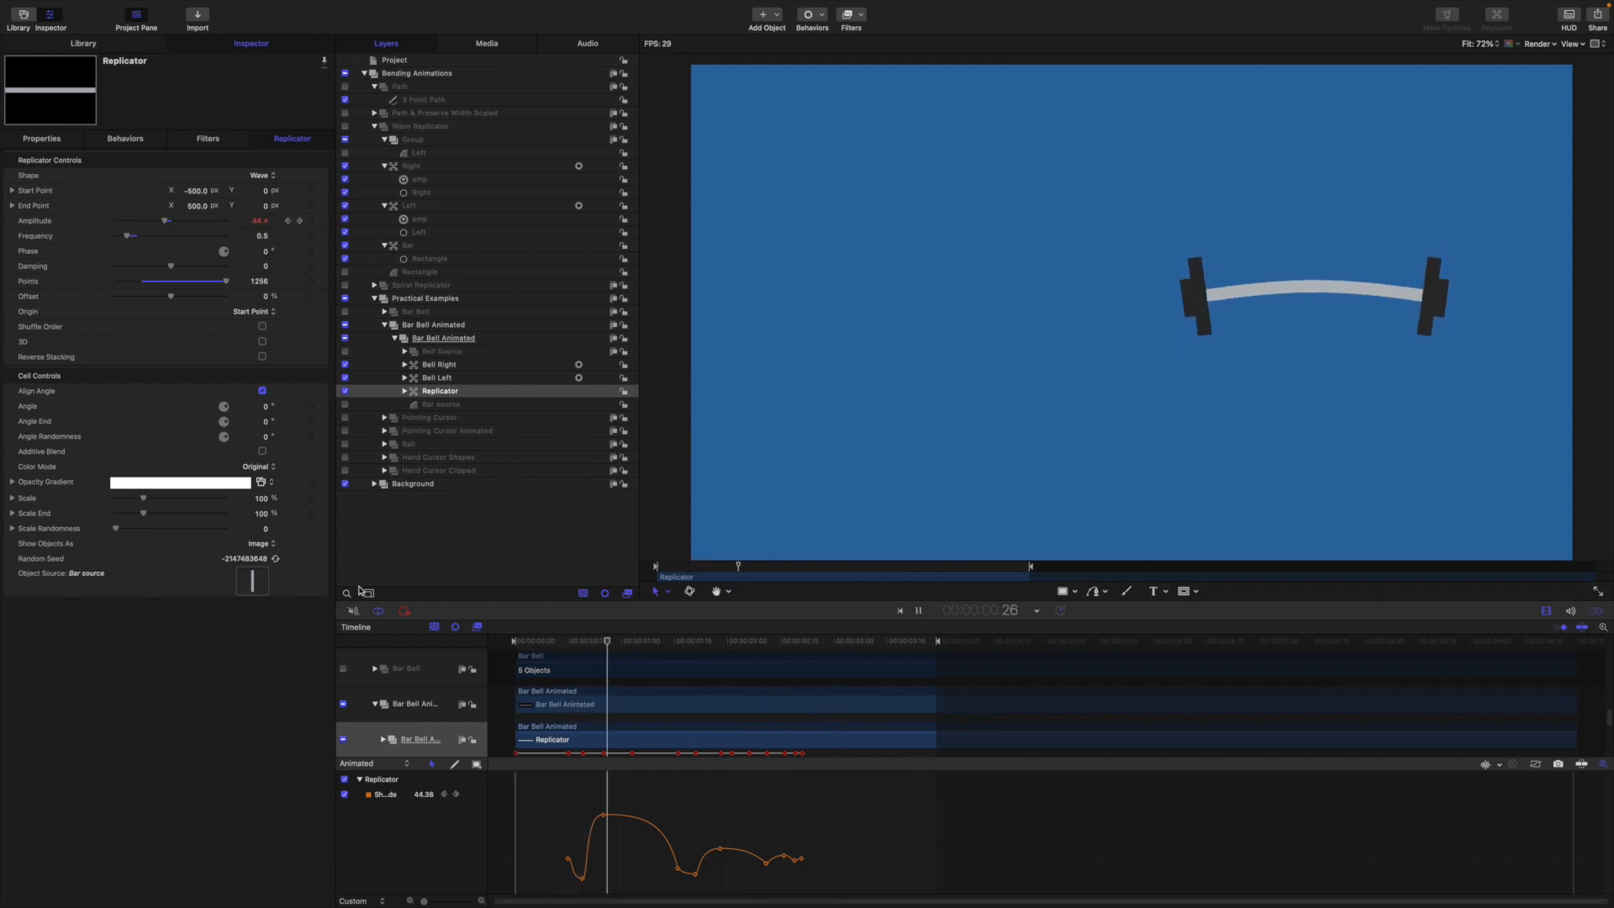
key("space")
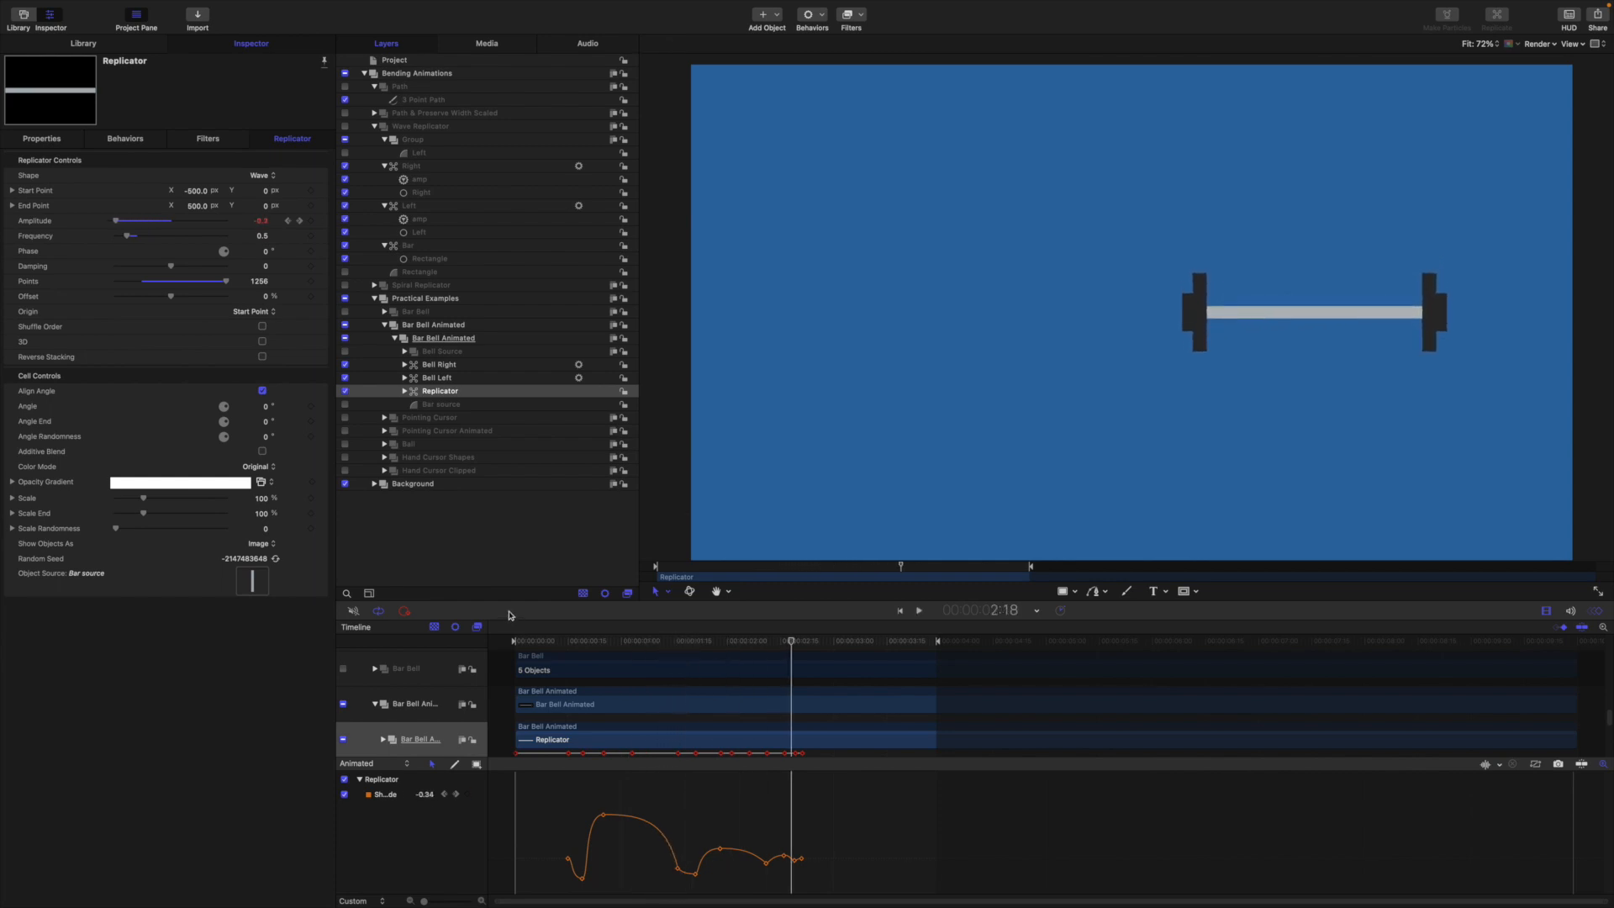
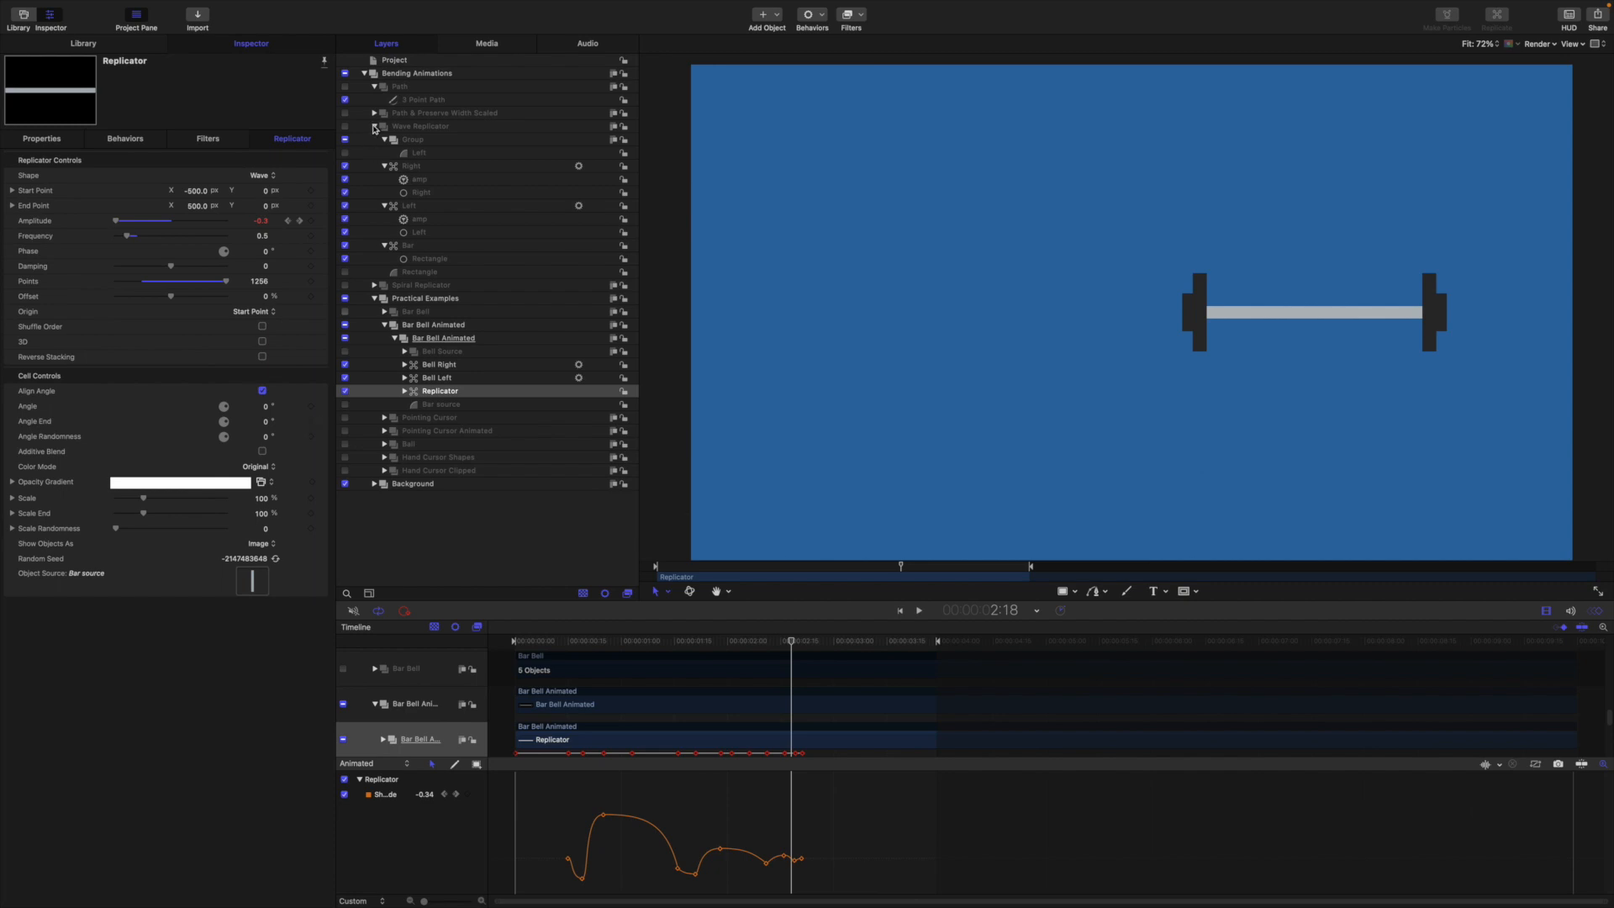
- Hide Practical Examples and collapse it with the Wave Replicator group, and show and expand the Spiral Replicator group
left_click(374, 299)
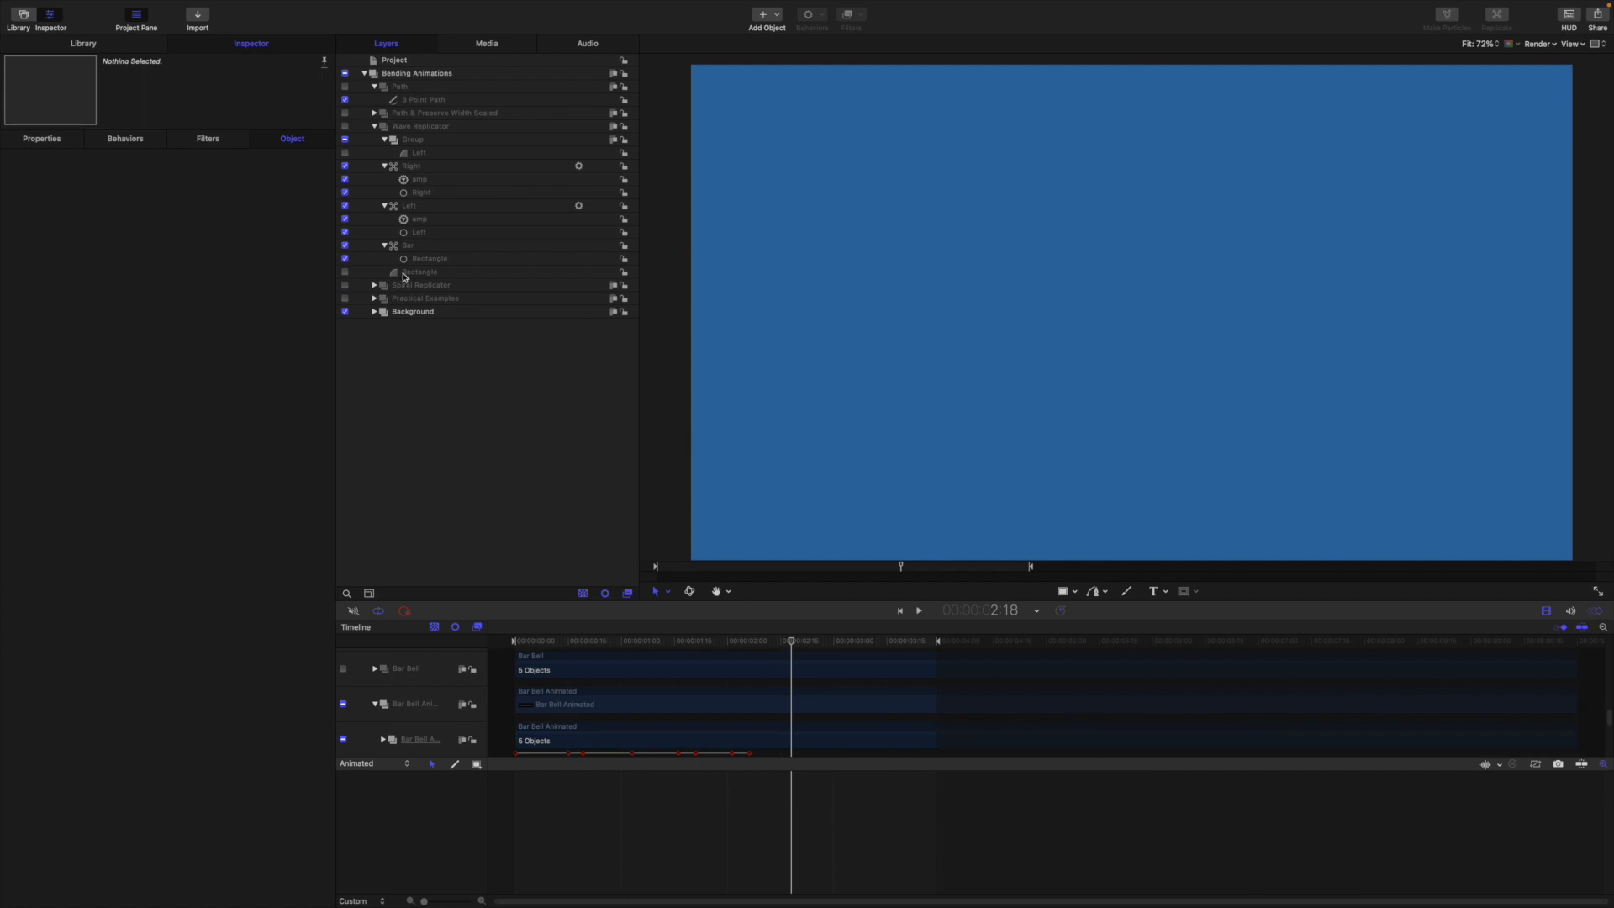
left_click(374, 127)
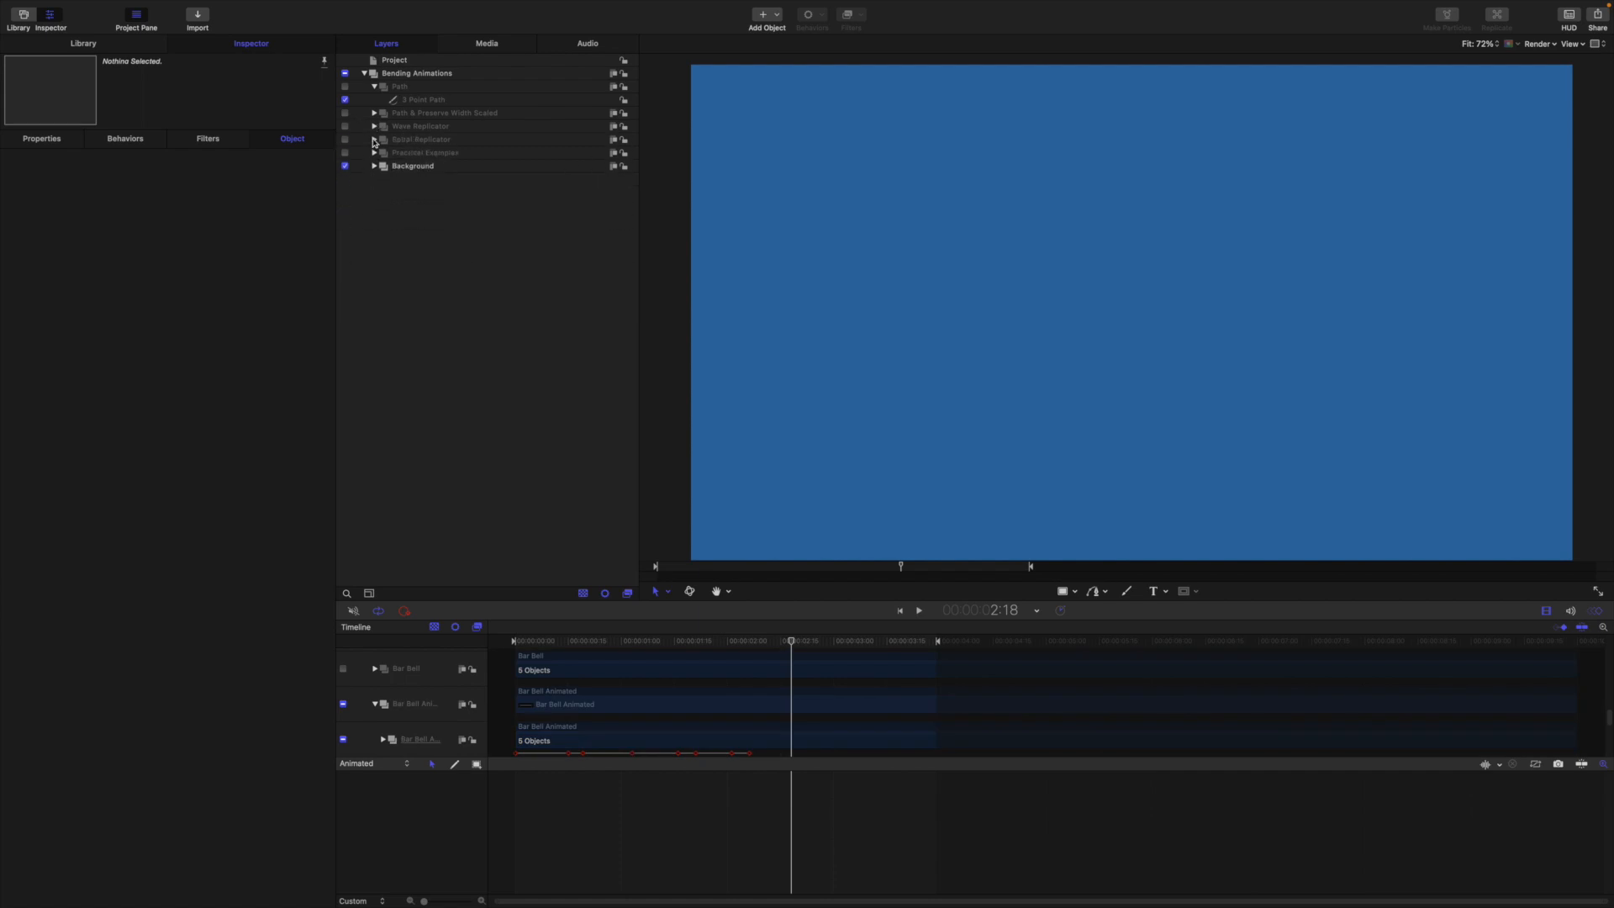
left_click(374, 139)
left_click(345, 139)
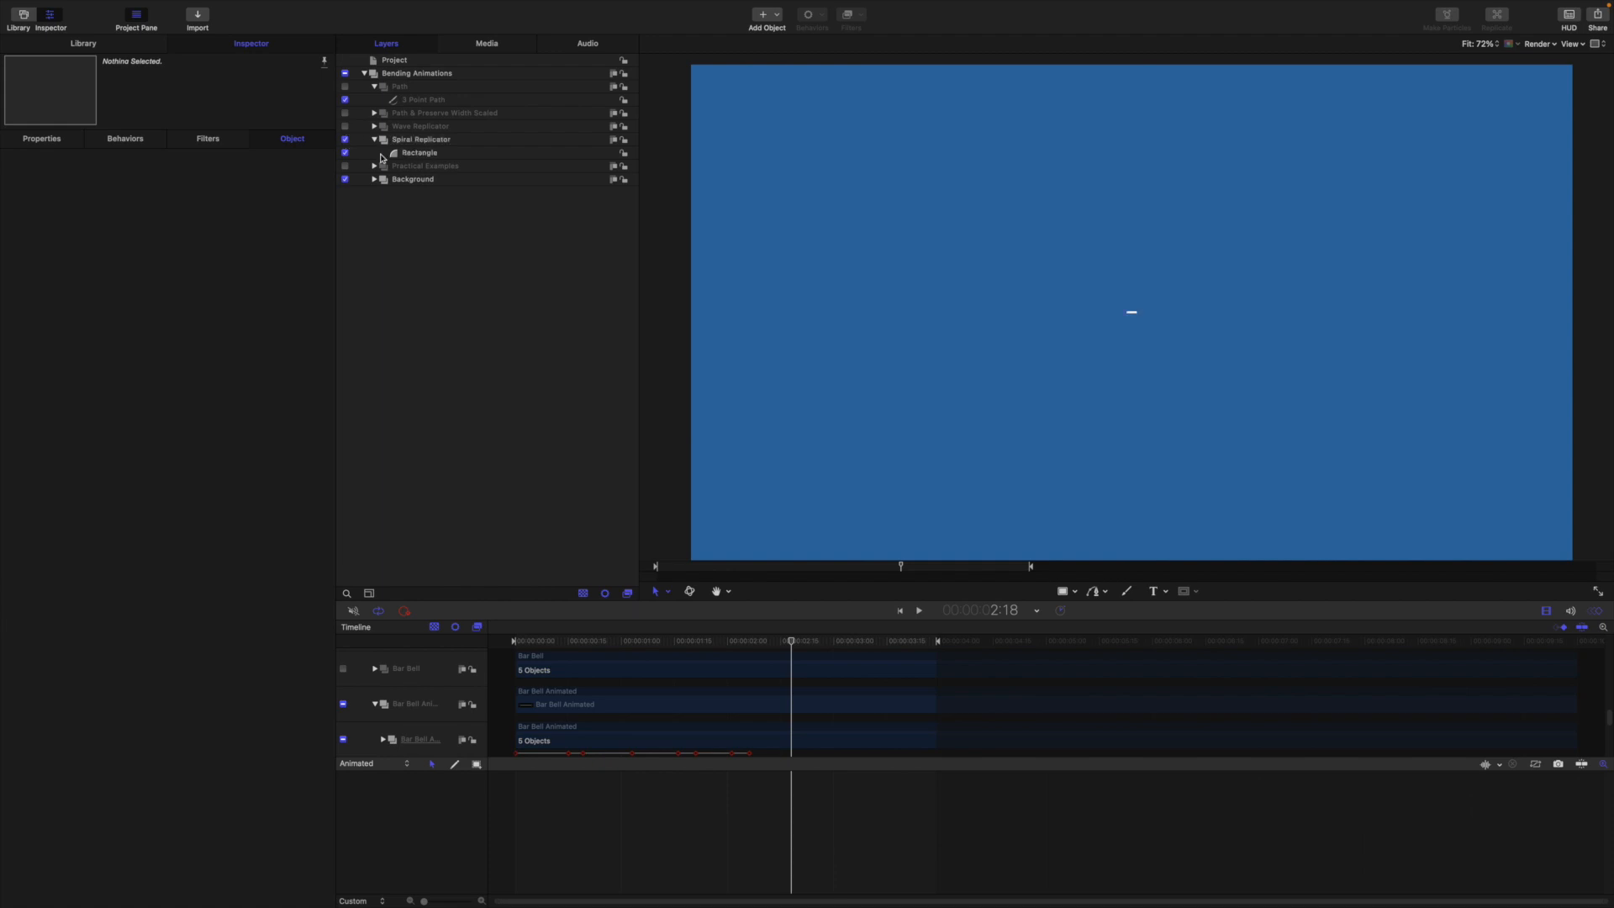
- Set the Spiral Replicator group's Rectangle to a width of 5 and a height of 40
left_click(431, 156)
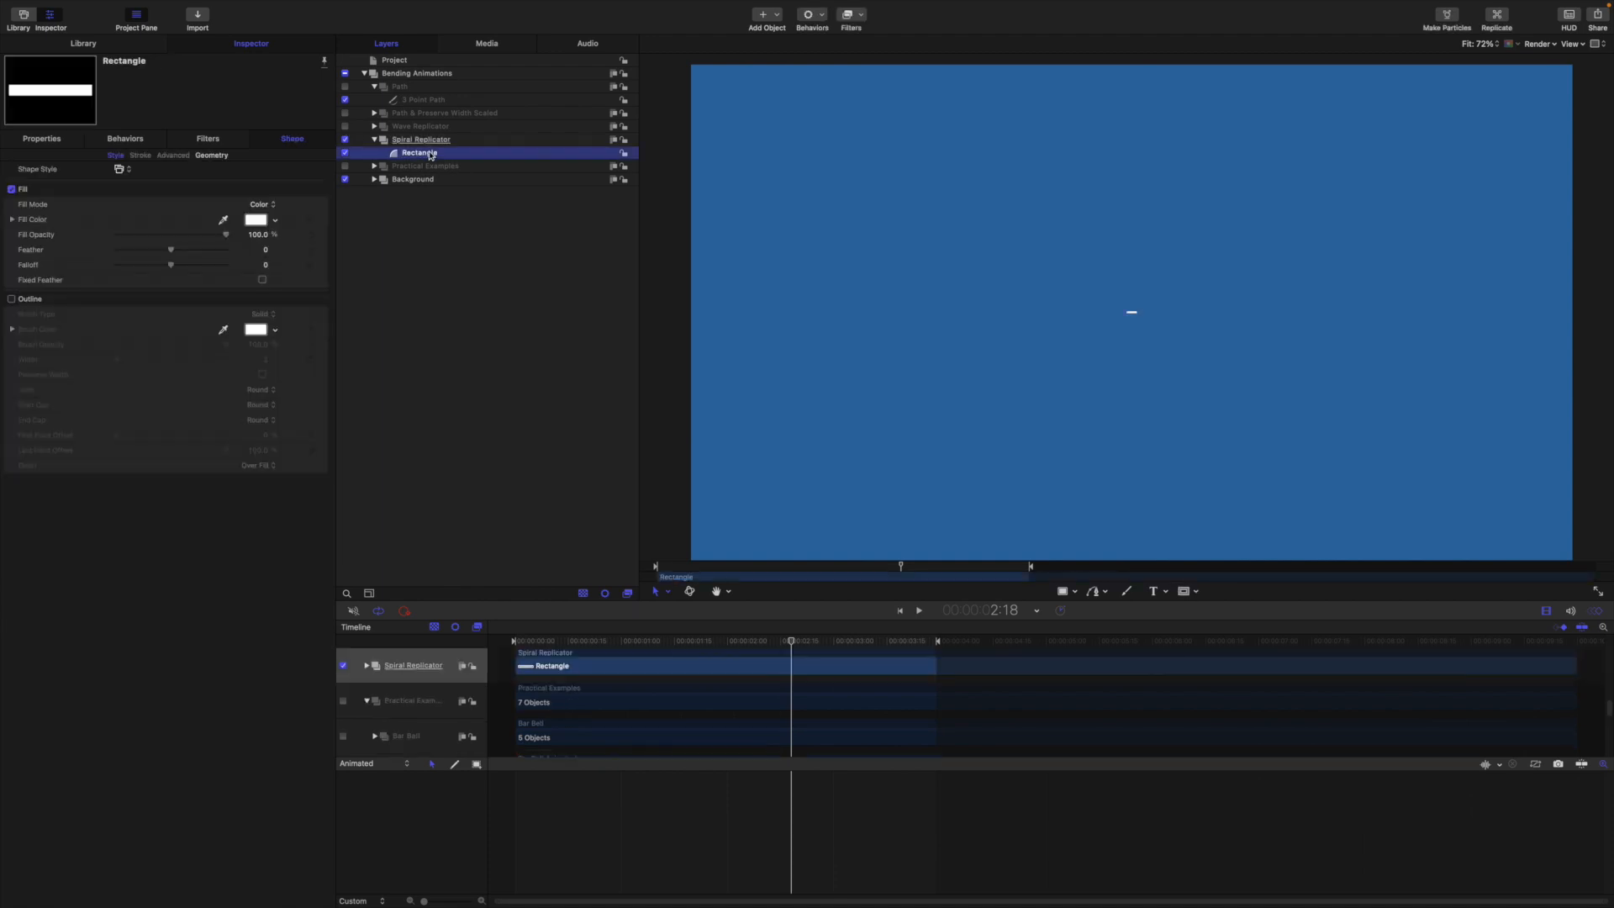
left_click(211, 156)
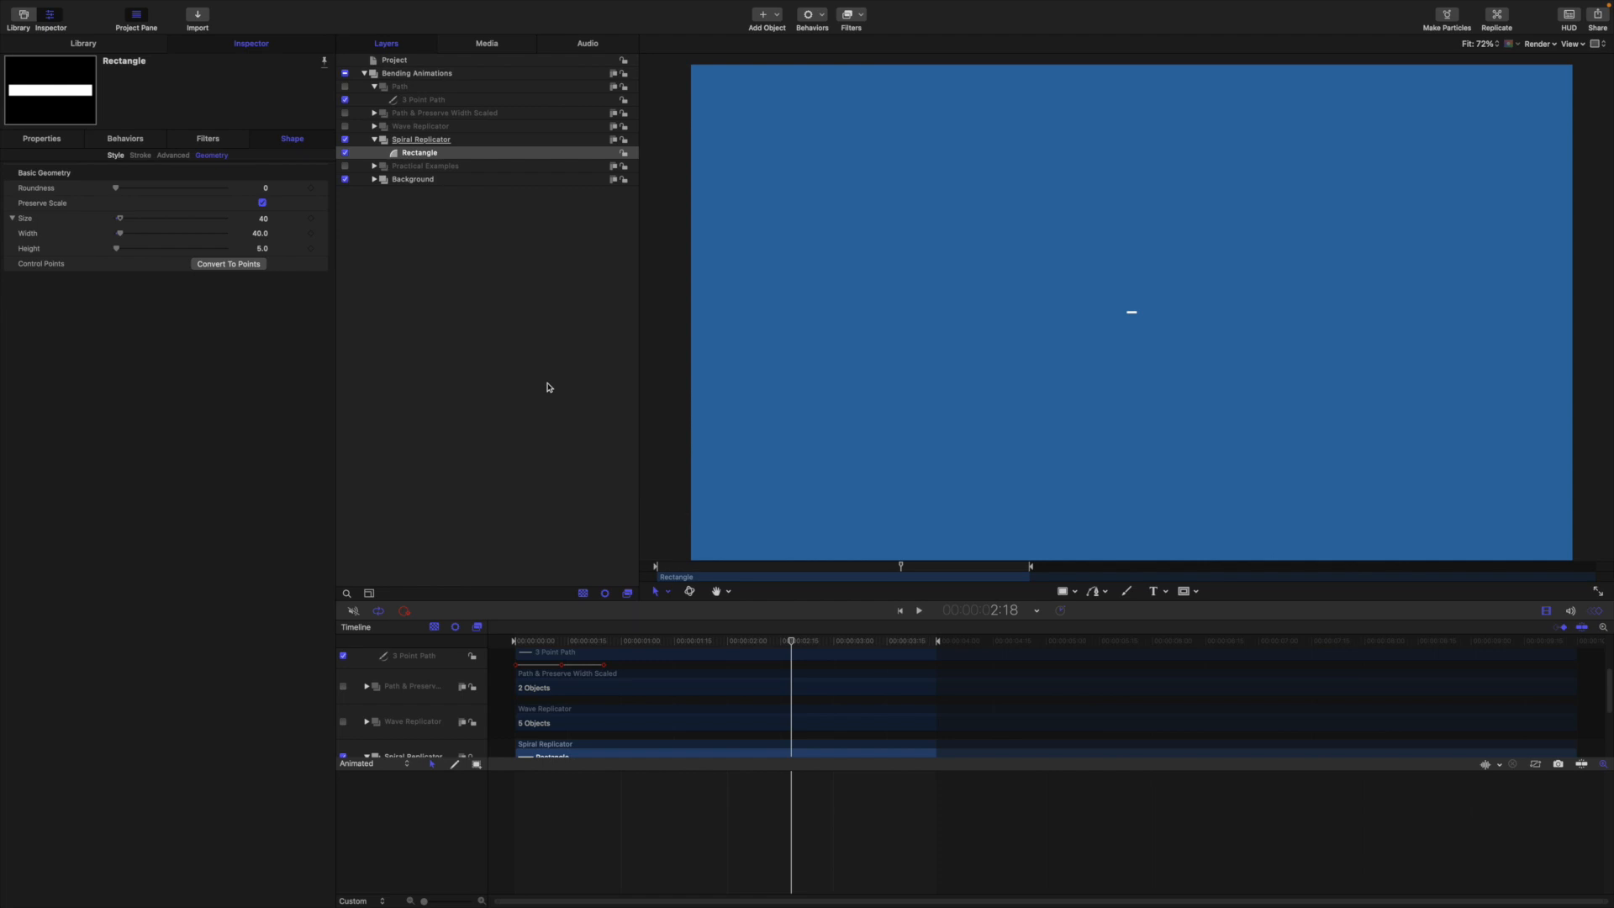
left_click(263, 234)
type("5")
key("Return")
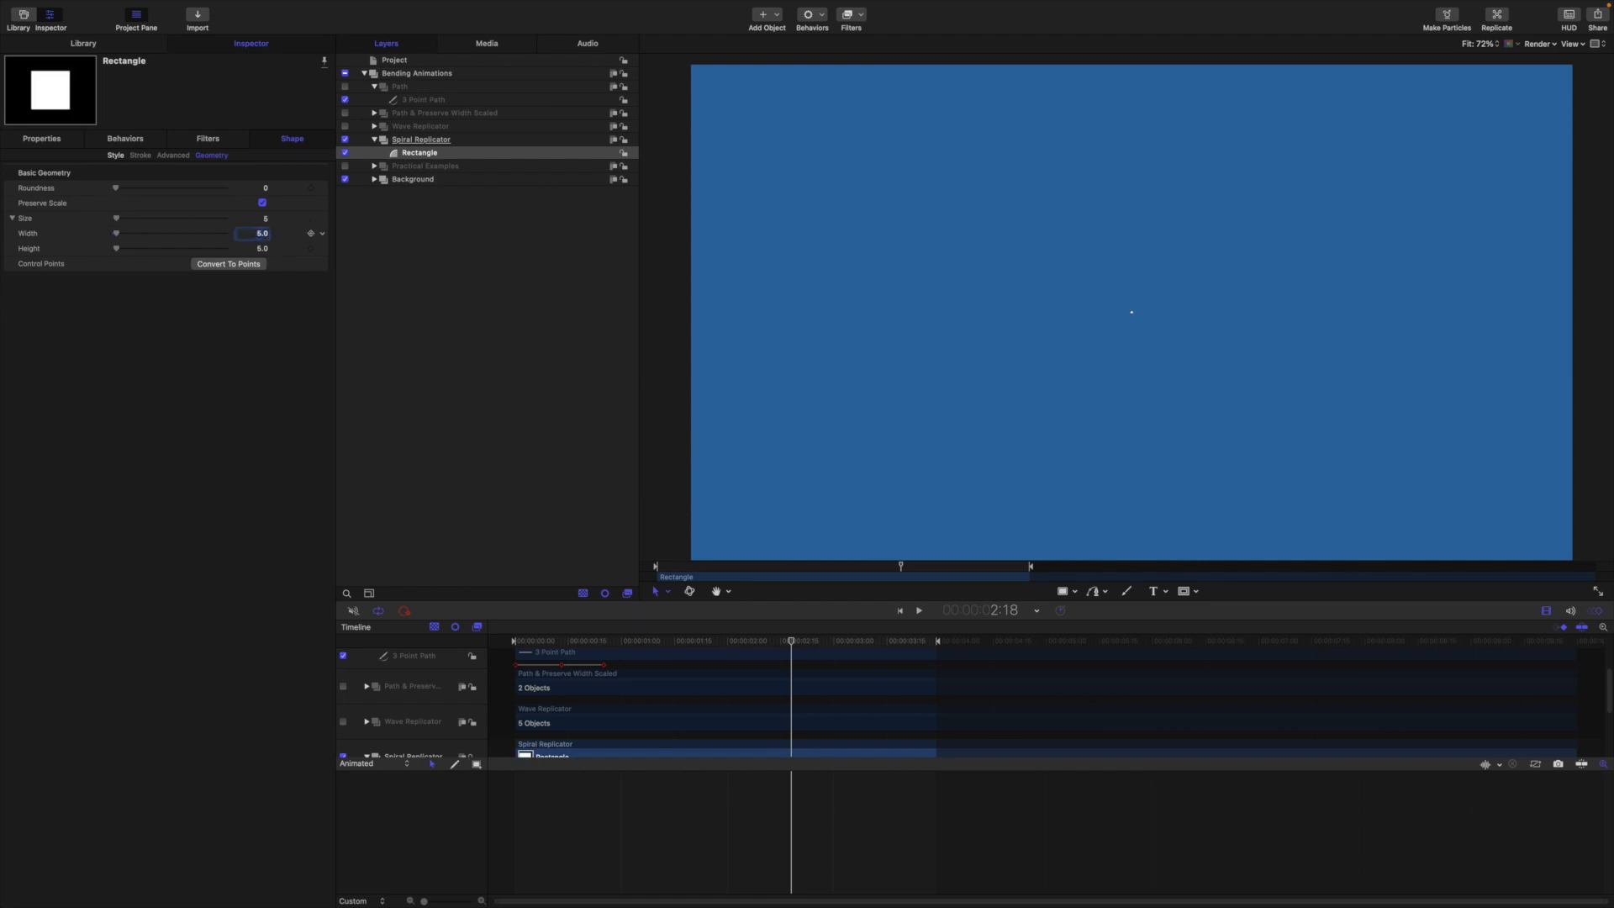
left_click(260, 248)
type("40")
key("Return")
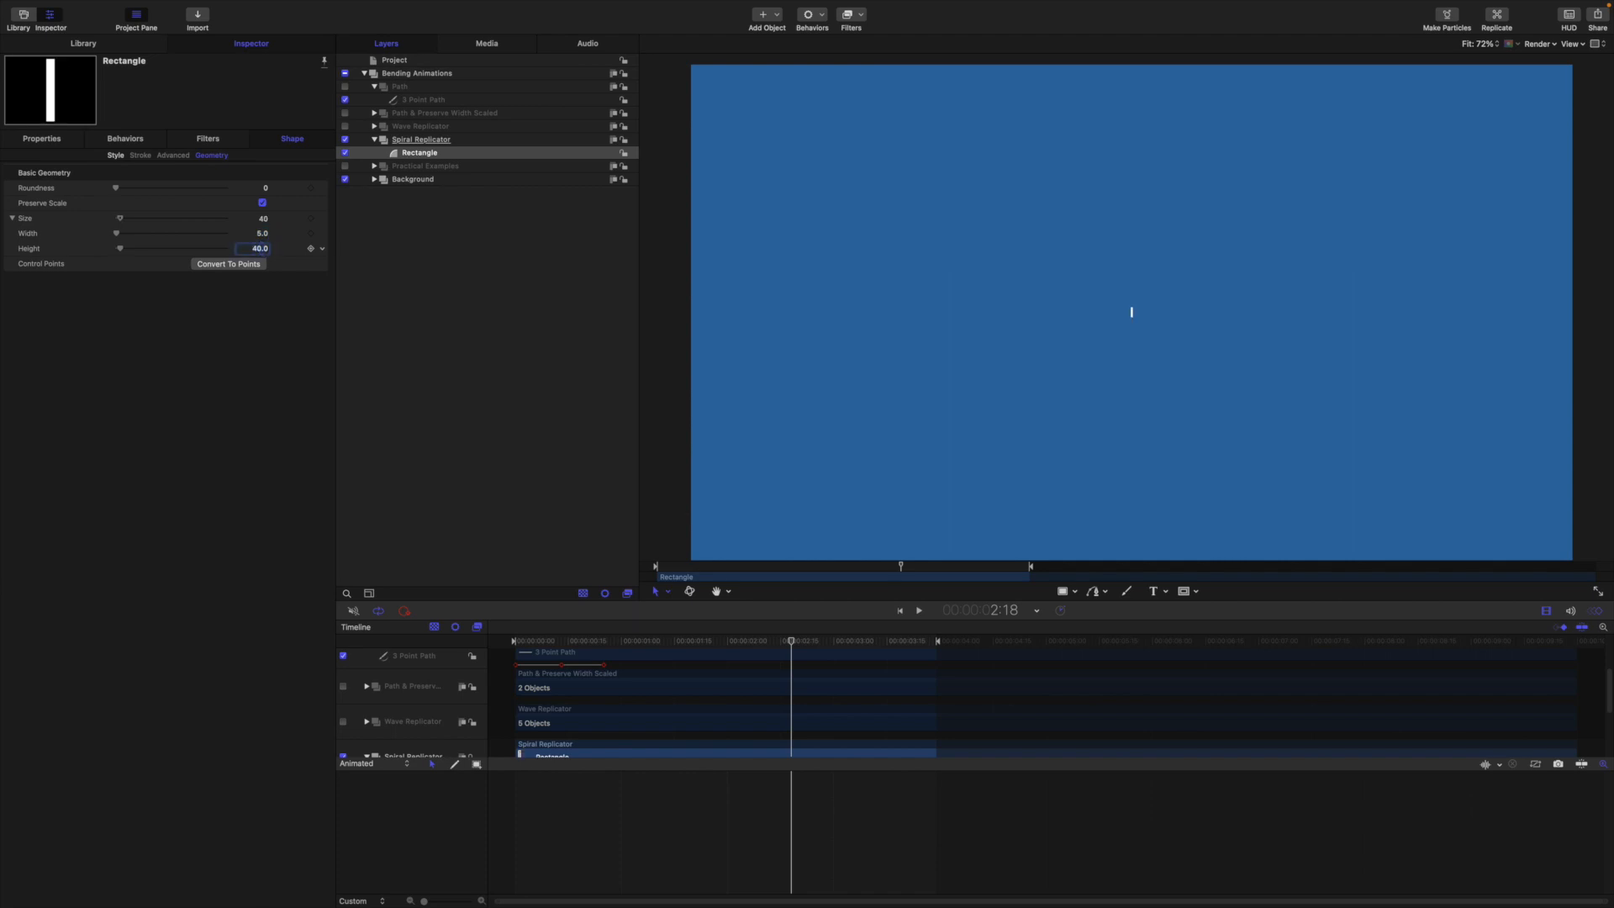
- Replicate the rectangle using the Spiral shape with 1 arm
key("l")
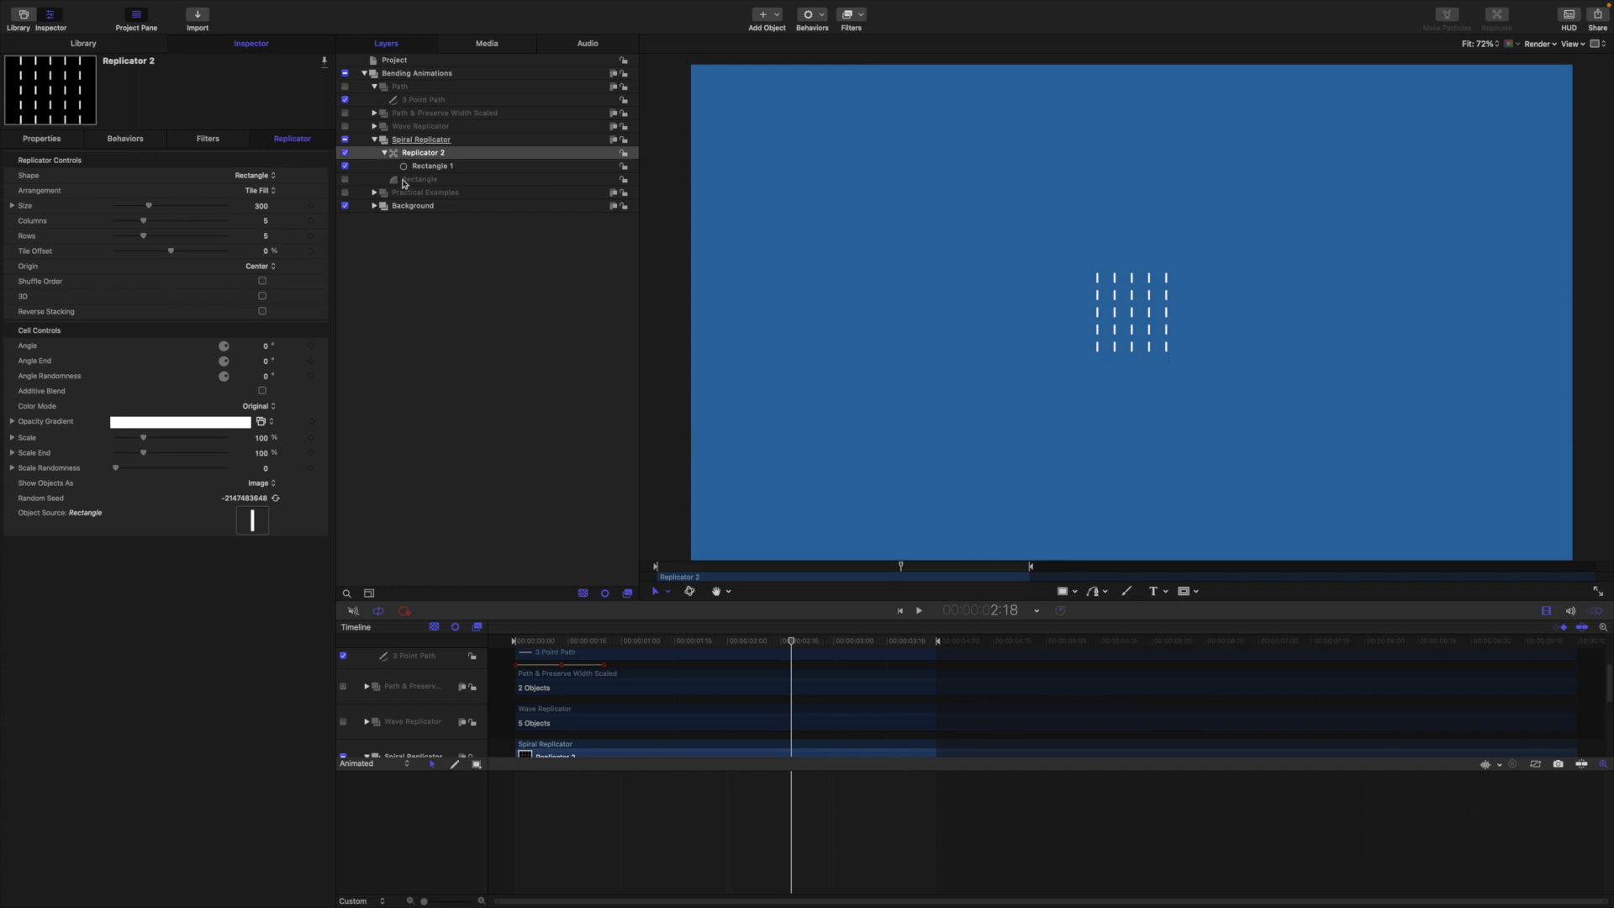
left_click(250, 179)
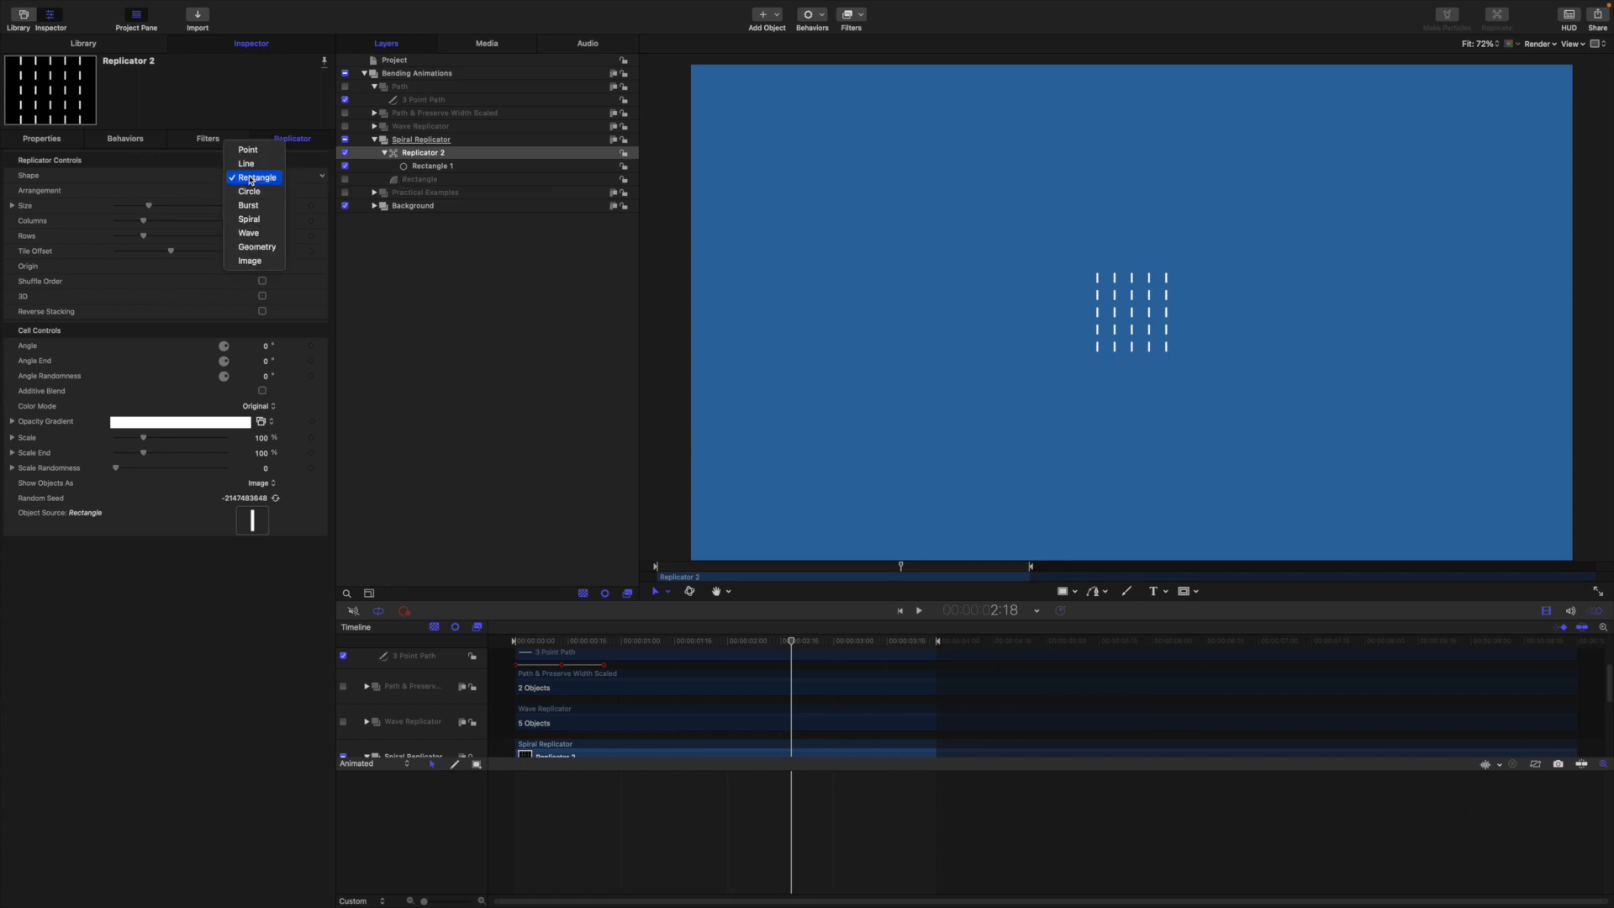
left_click(250, 219)
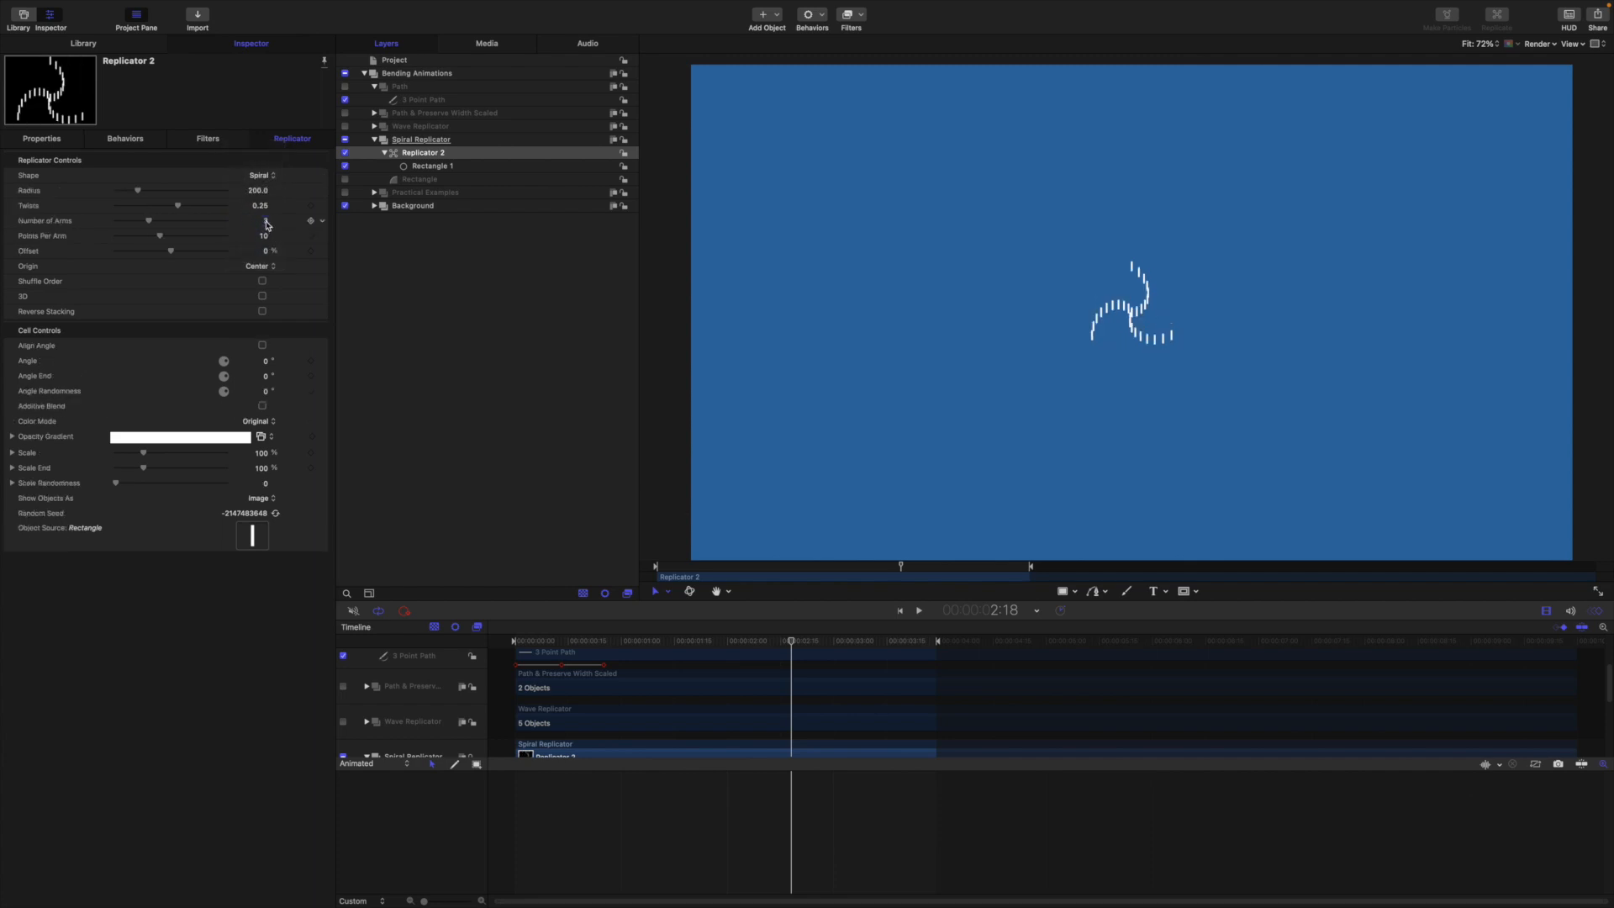
left_click(265, 221)
key("Return")
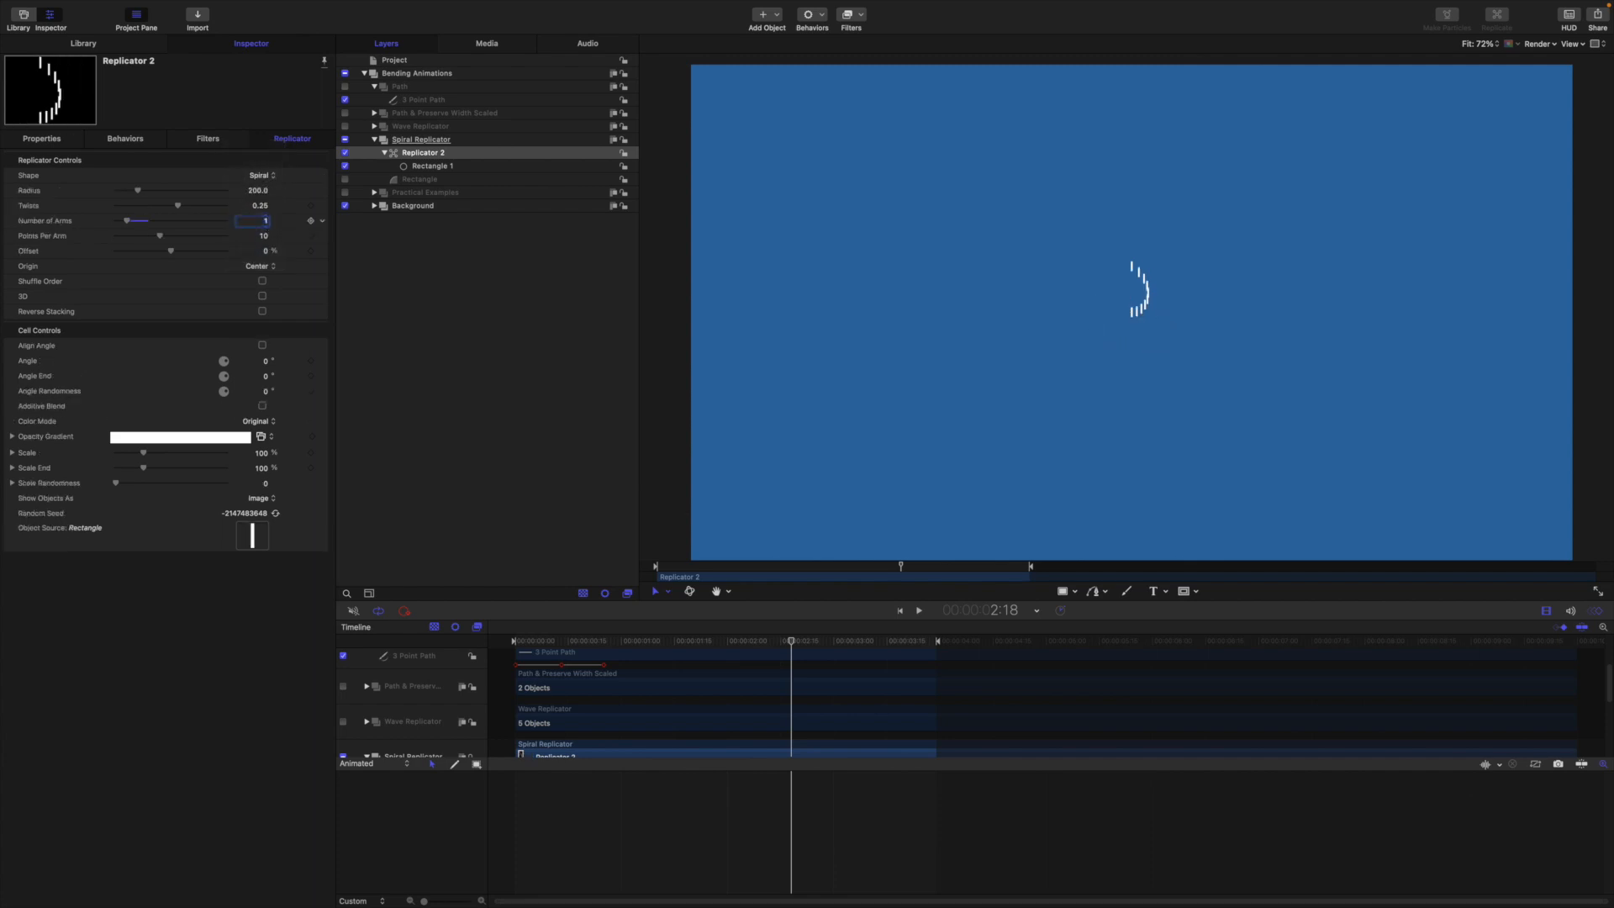
- Align the cells' angle to the spiral, increase its radius to about 611, and set 250 points per arm
left_click(262, 346)
left_click_drag(263, 239, 303, 240)
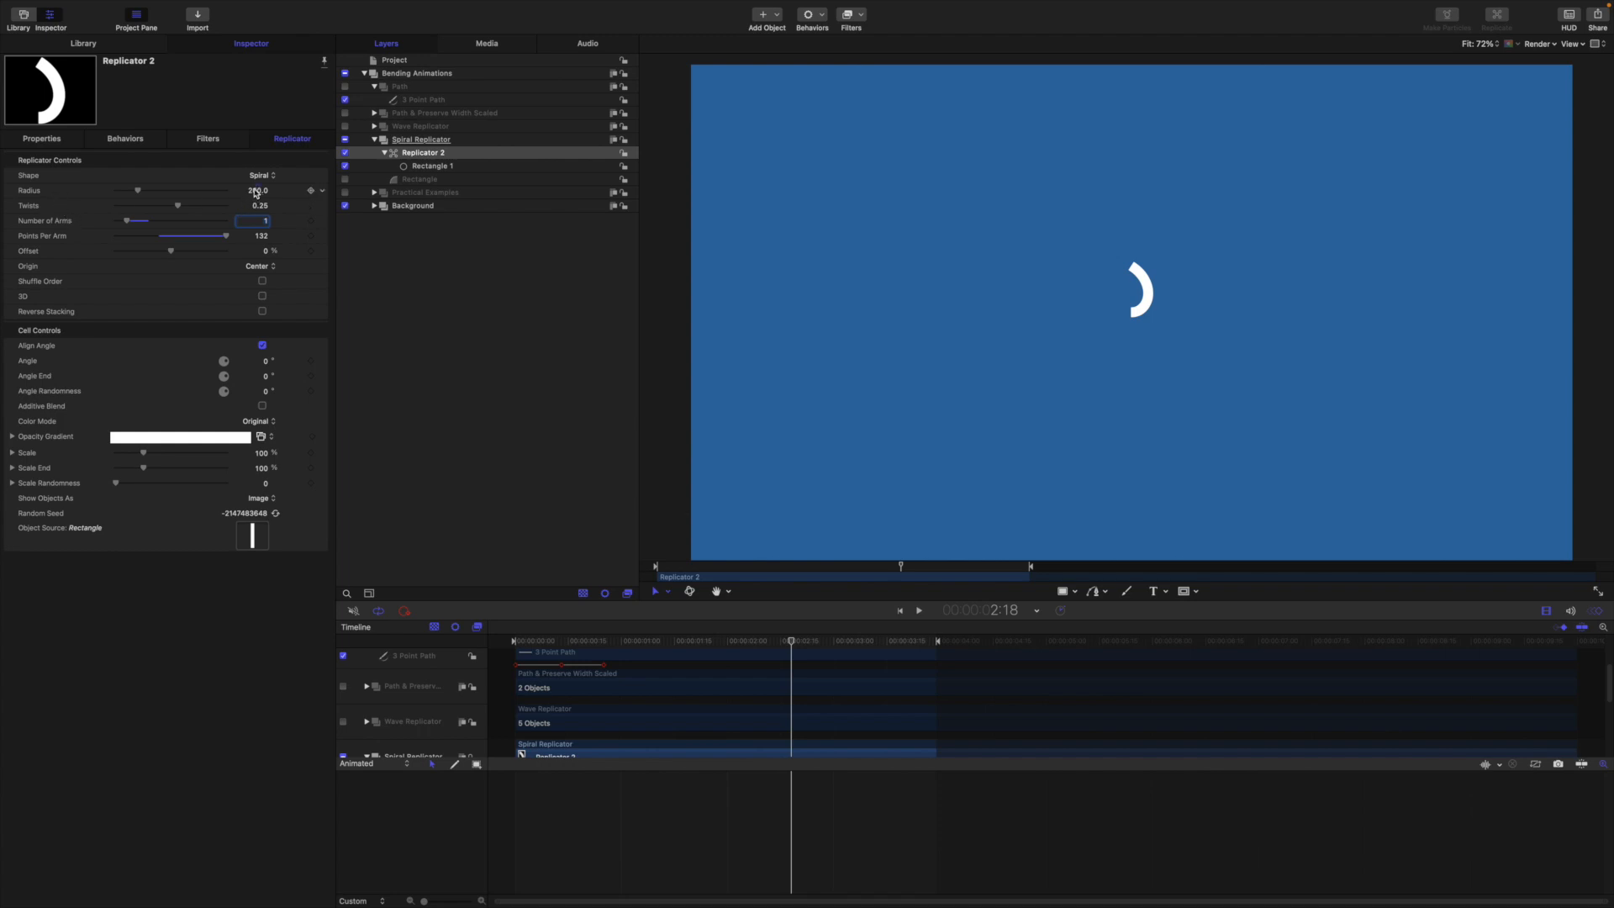
mouse_move(254, 193)
left_mouse_down()
mouse_move(303, 193)
mouse_move(217, 192)
mouse_move(267, 191)
mouse_move(242, 193)
left_mouse_up()
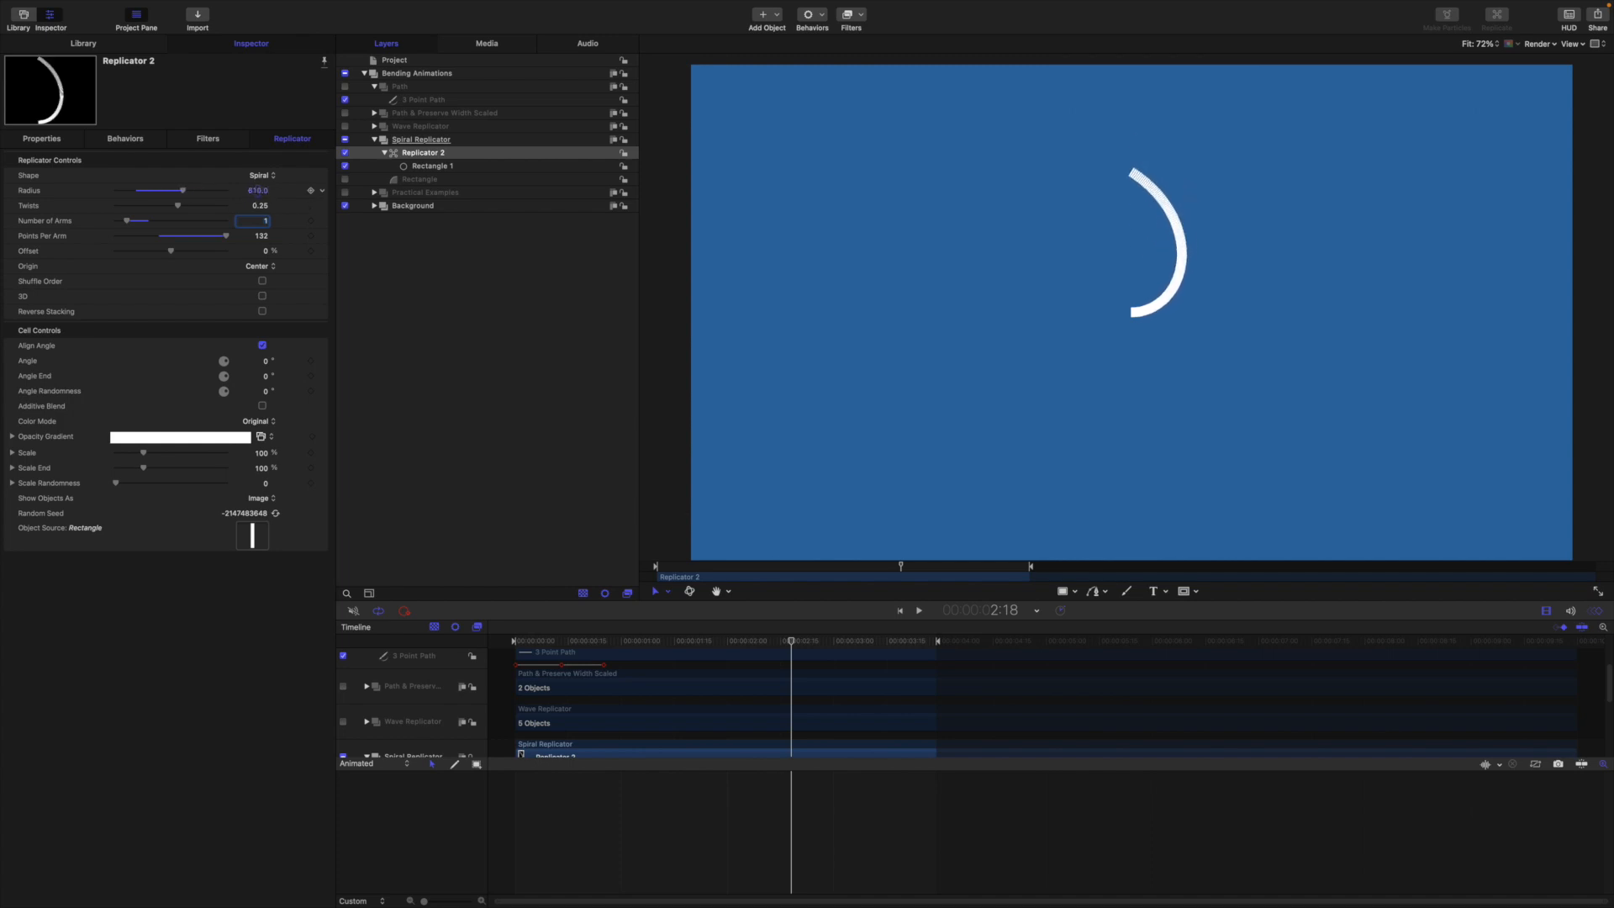
left_click(258, 242)
type("250")
- Rotate the spiral replicator 90° around its Z axis
left_click(58, 144)
left_click(12, 190)
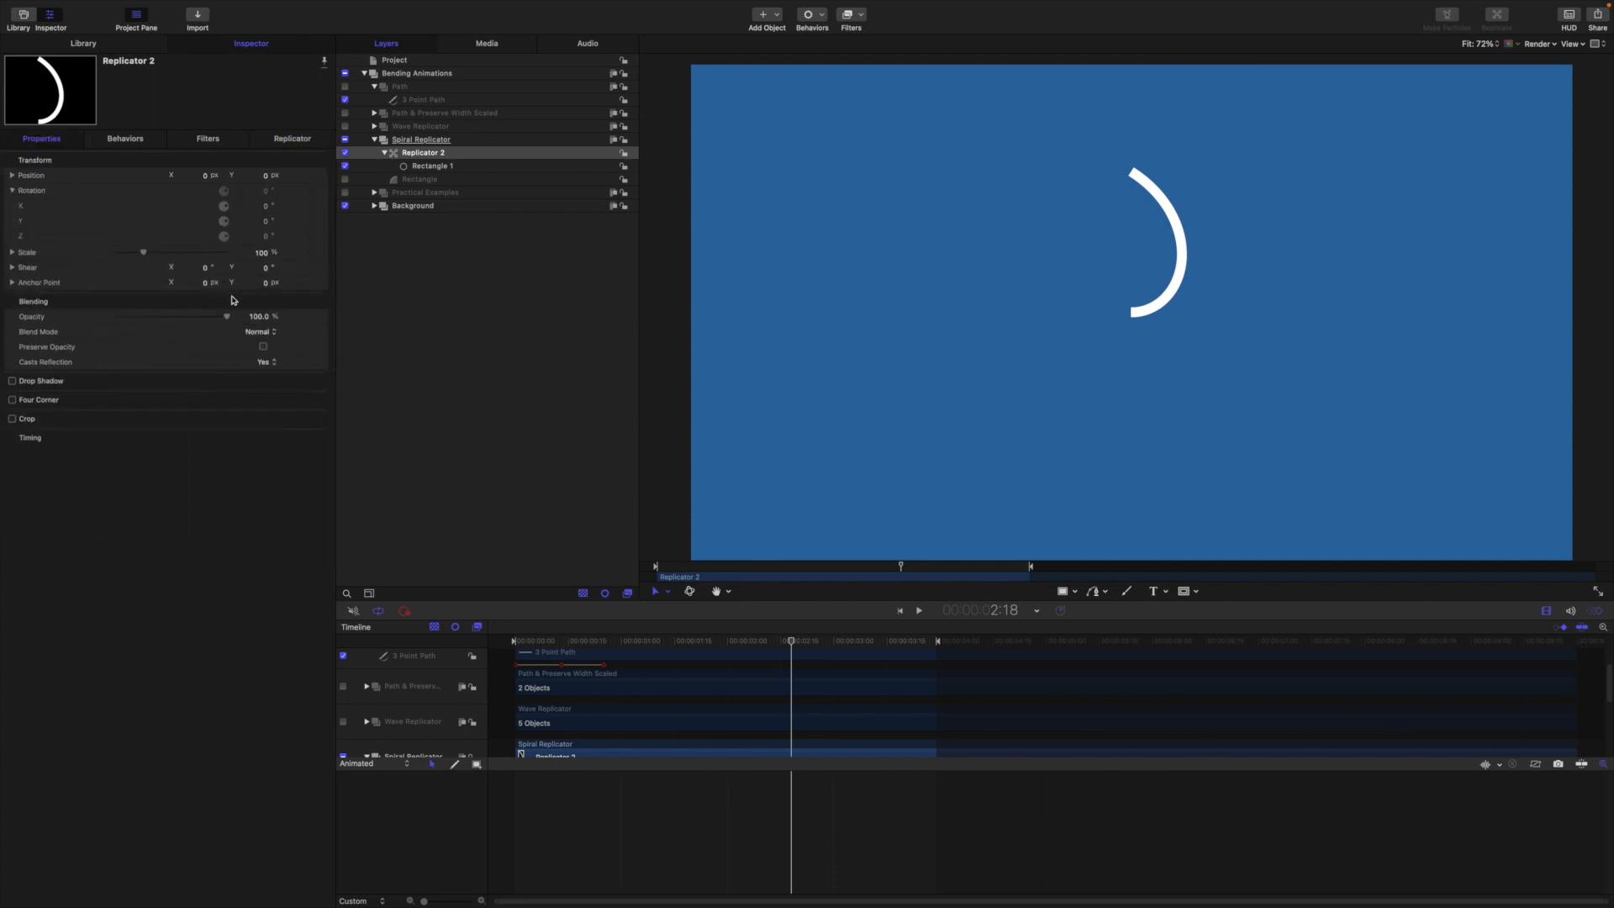
left_click(265, 238)
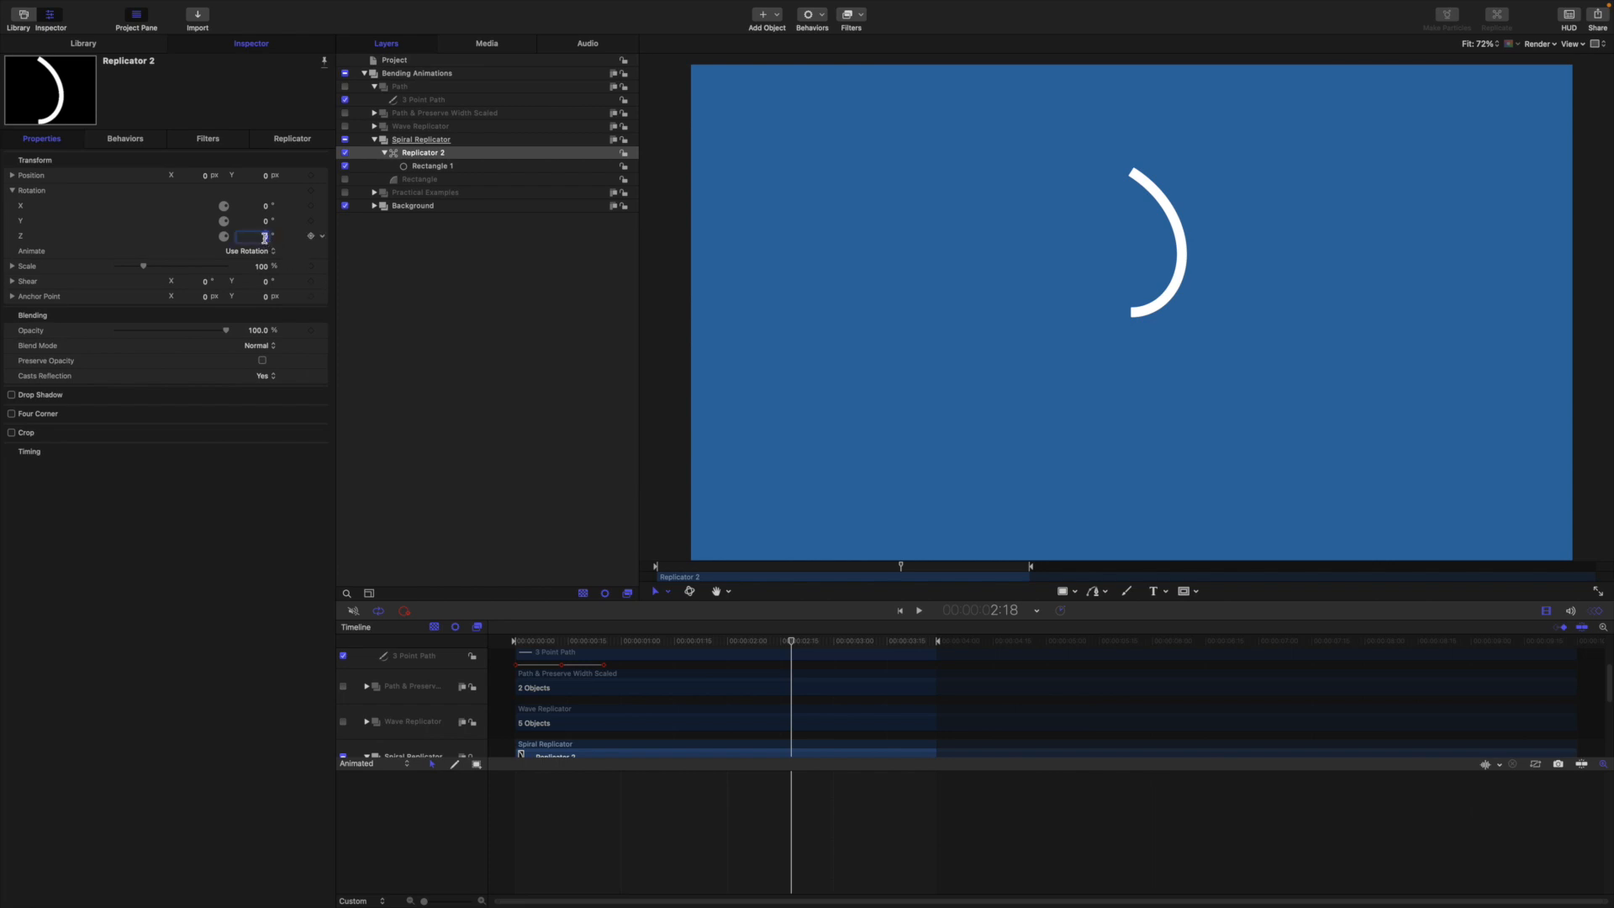
key("Return")
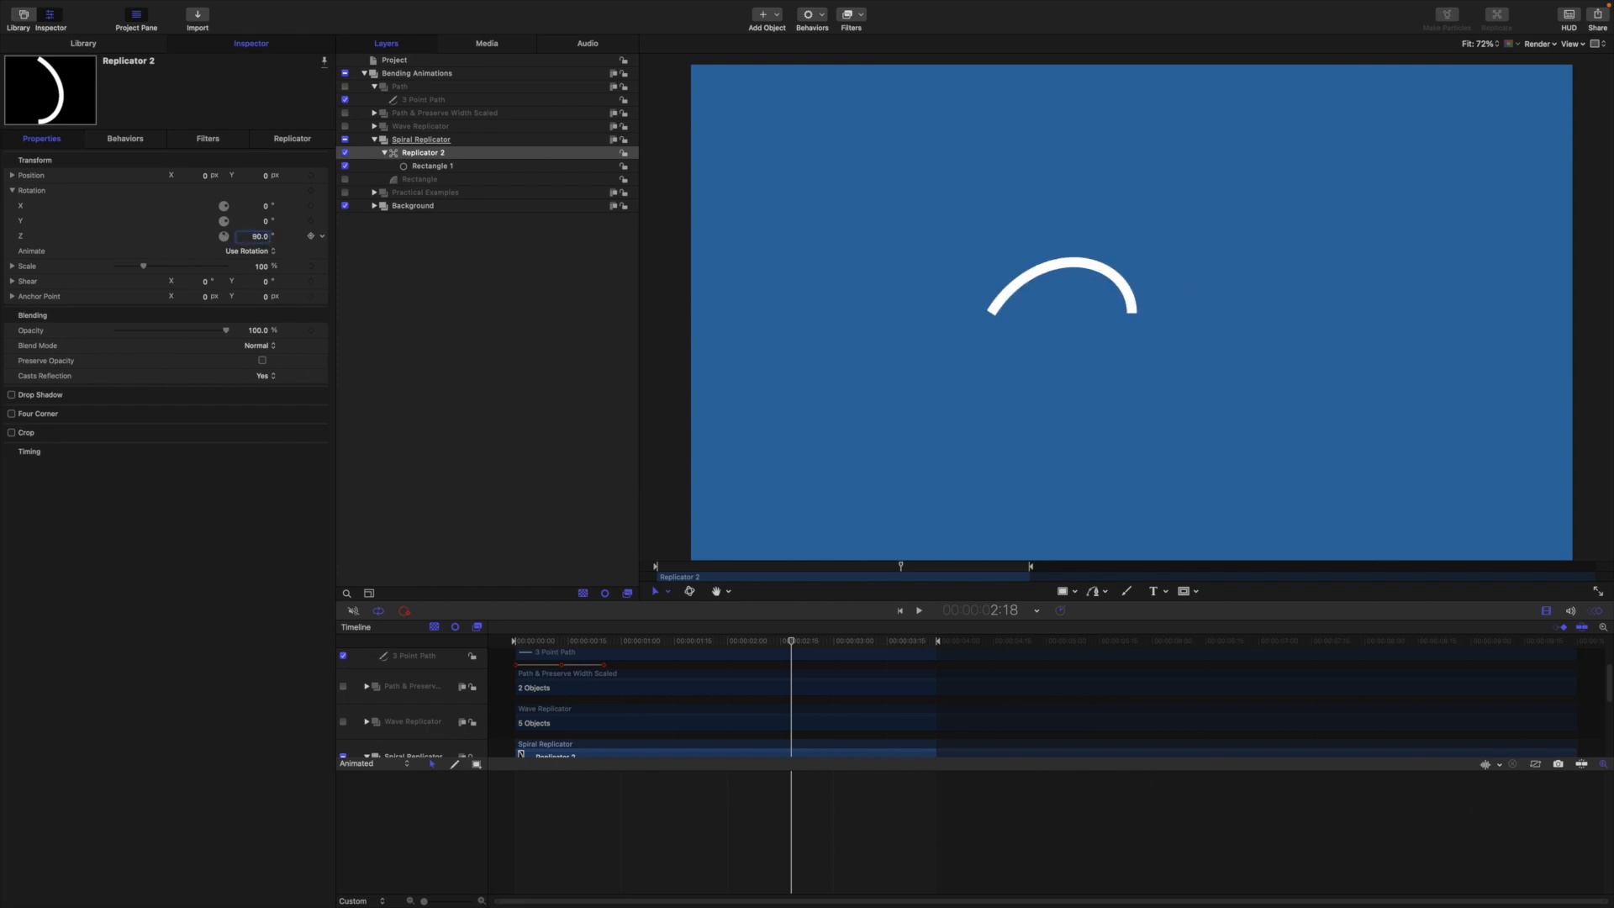
- Set the spiral replicator's Twists to 0
left_click(446, 166)
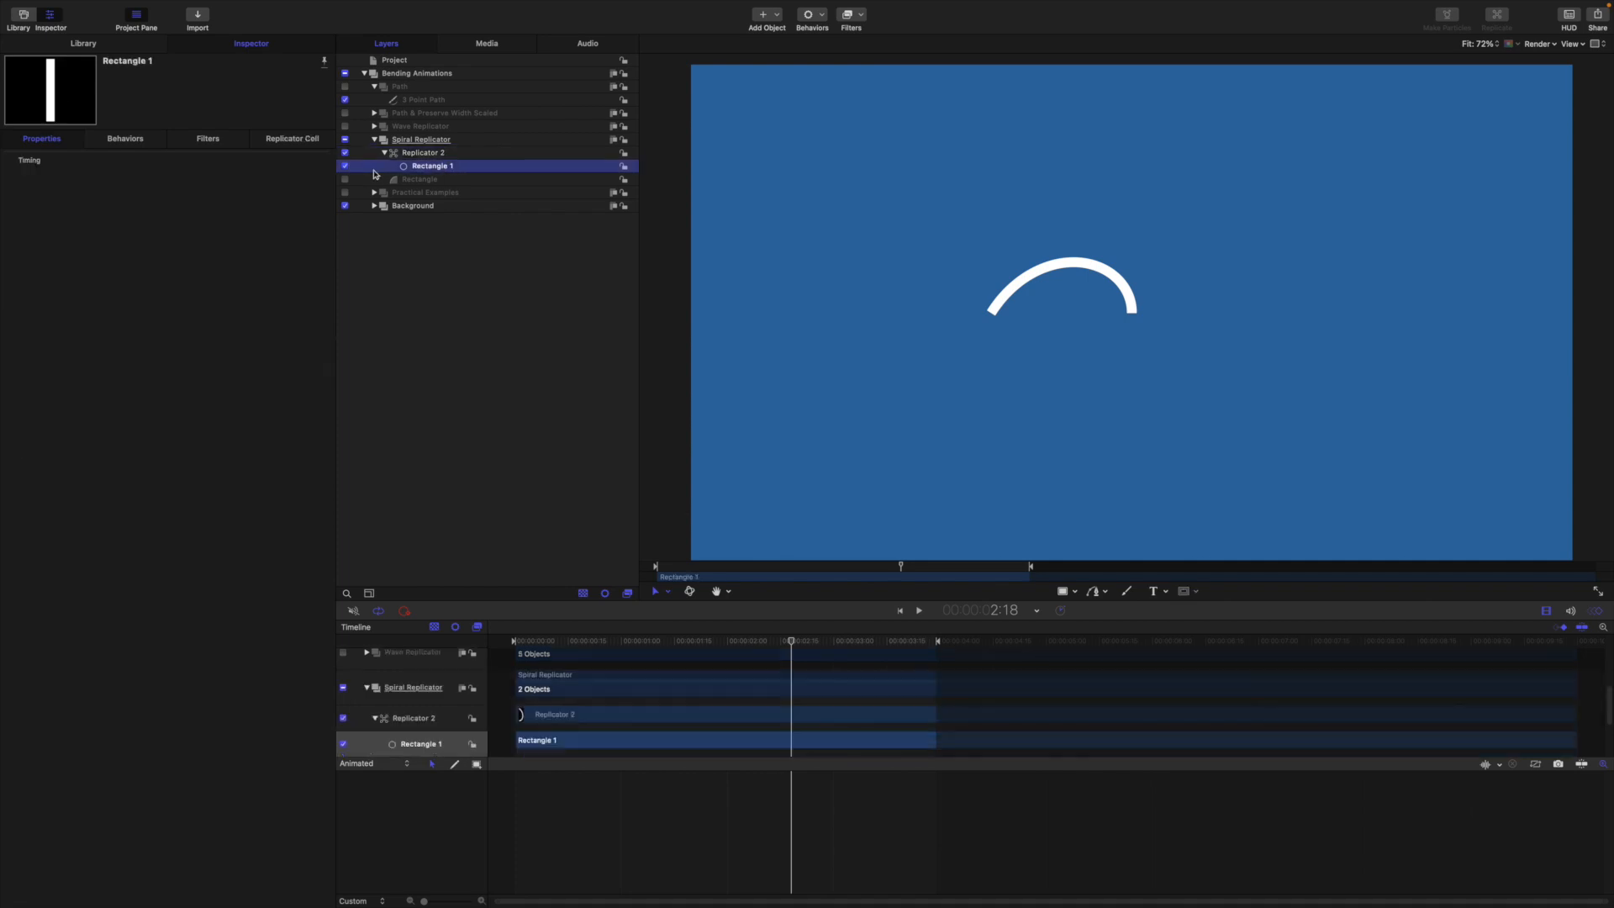
left_click(404, 153)
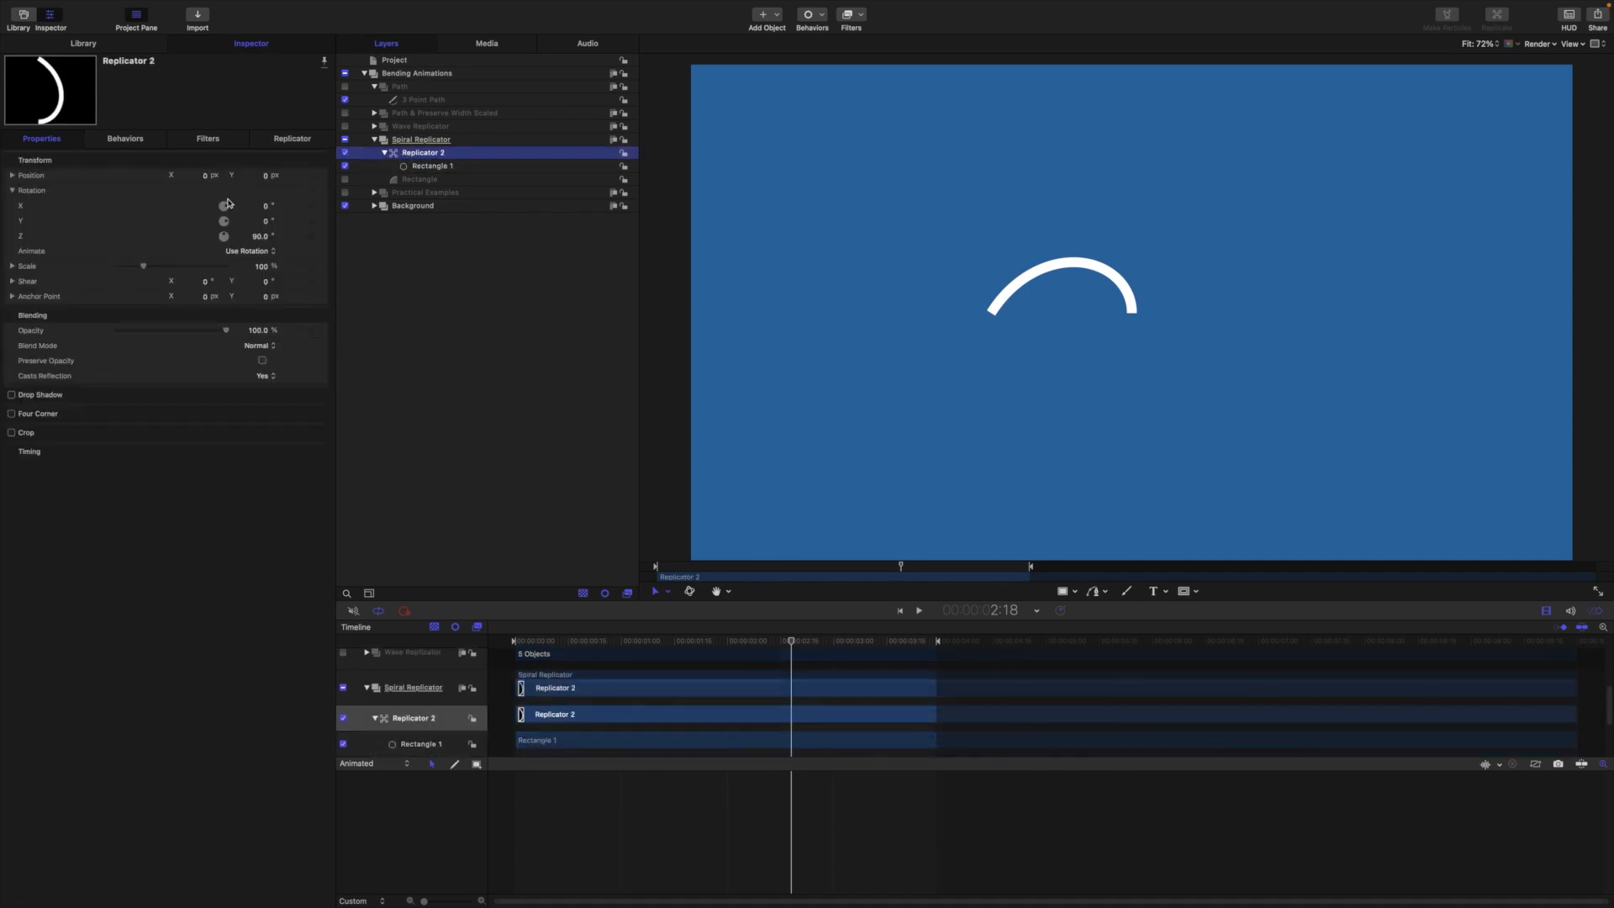
left_click(294, 139)
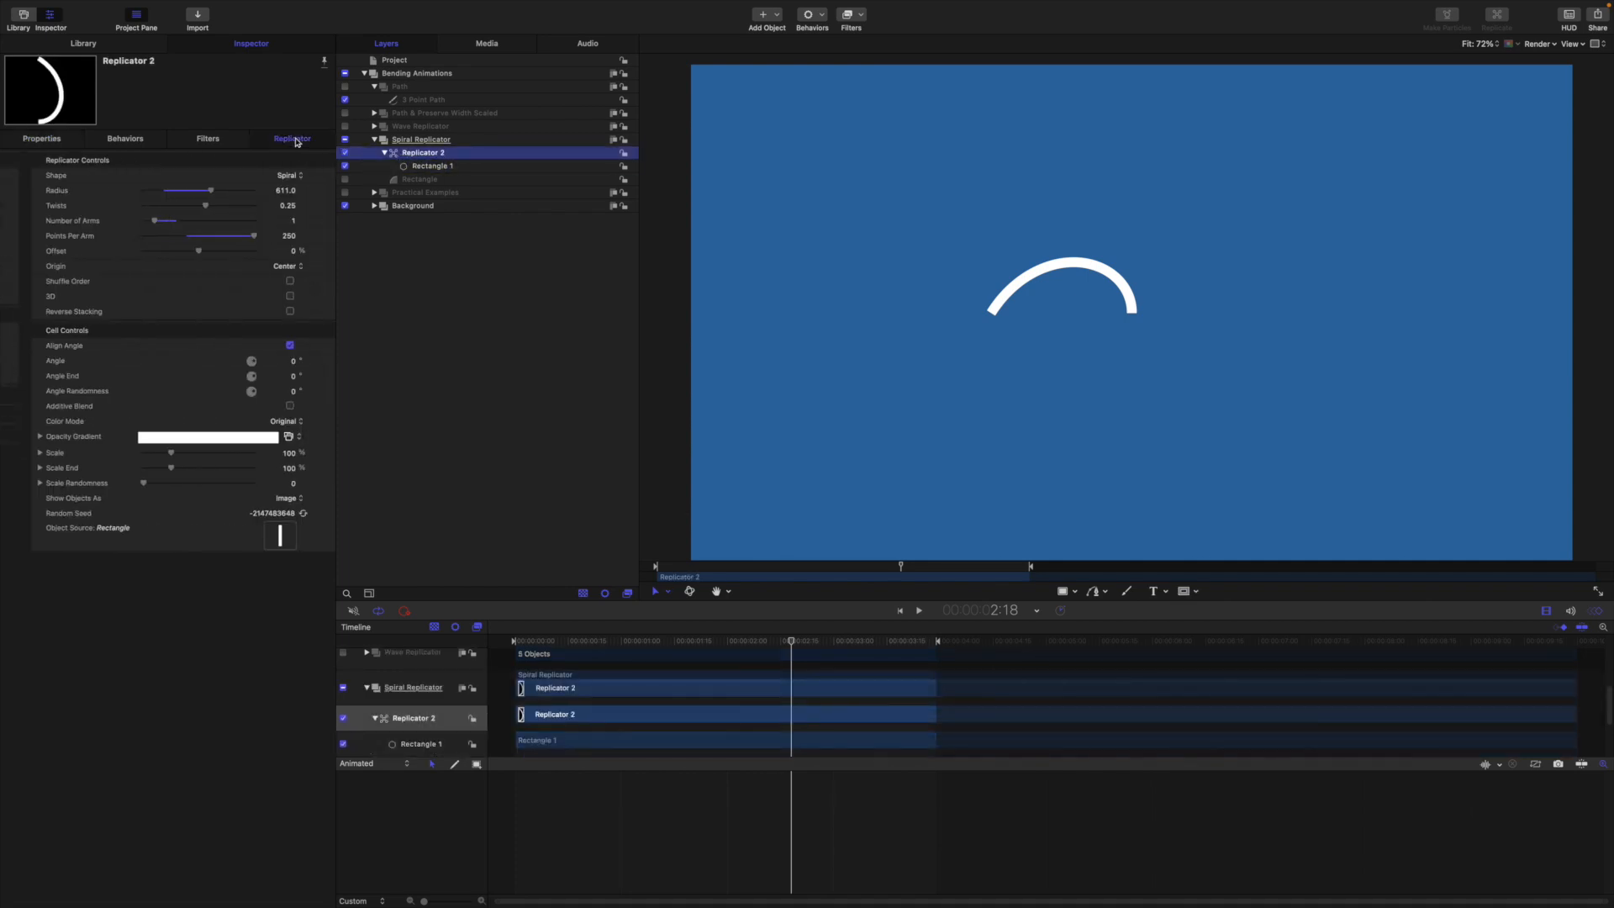
left_click(262, 208)
type("0")
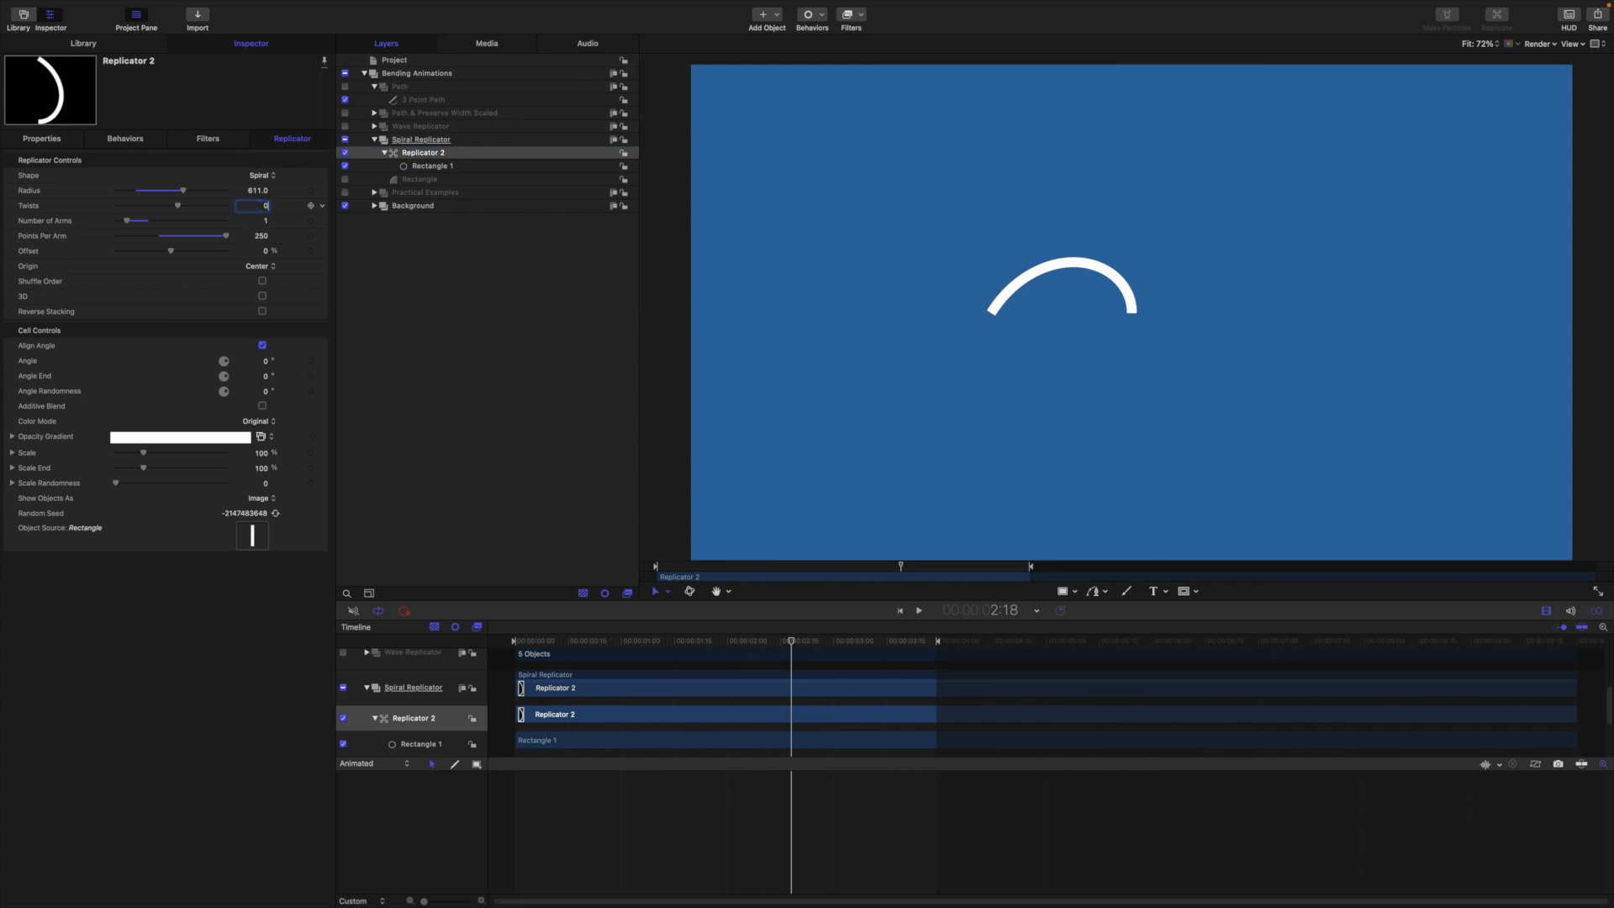
key("Return")
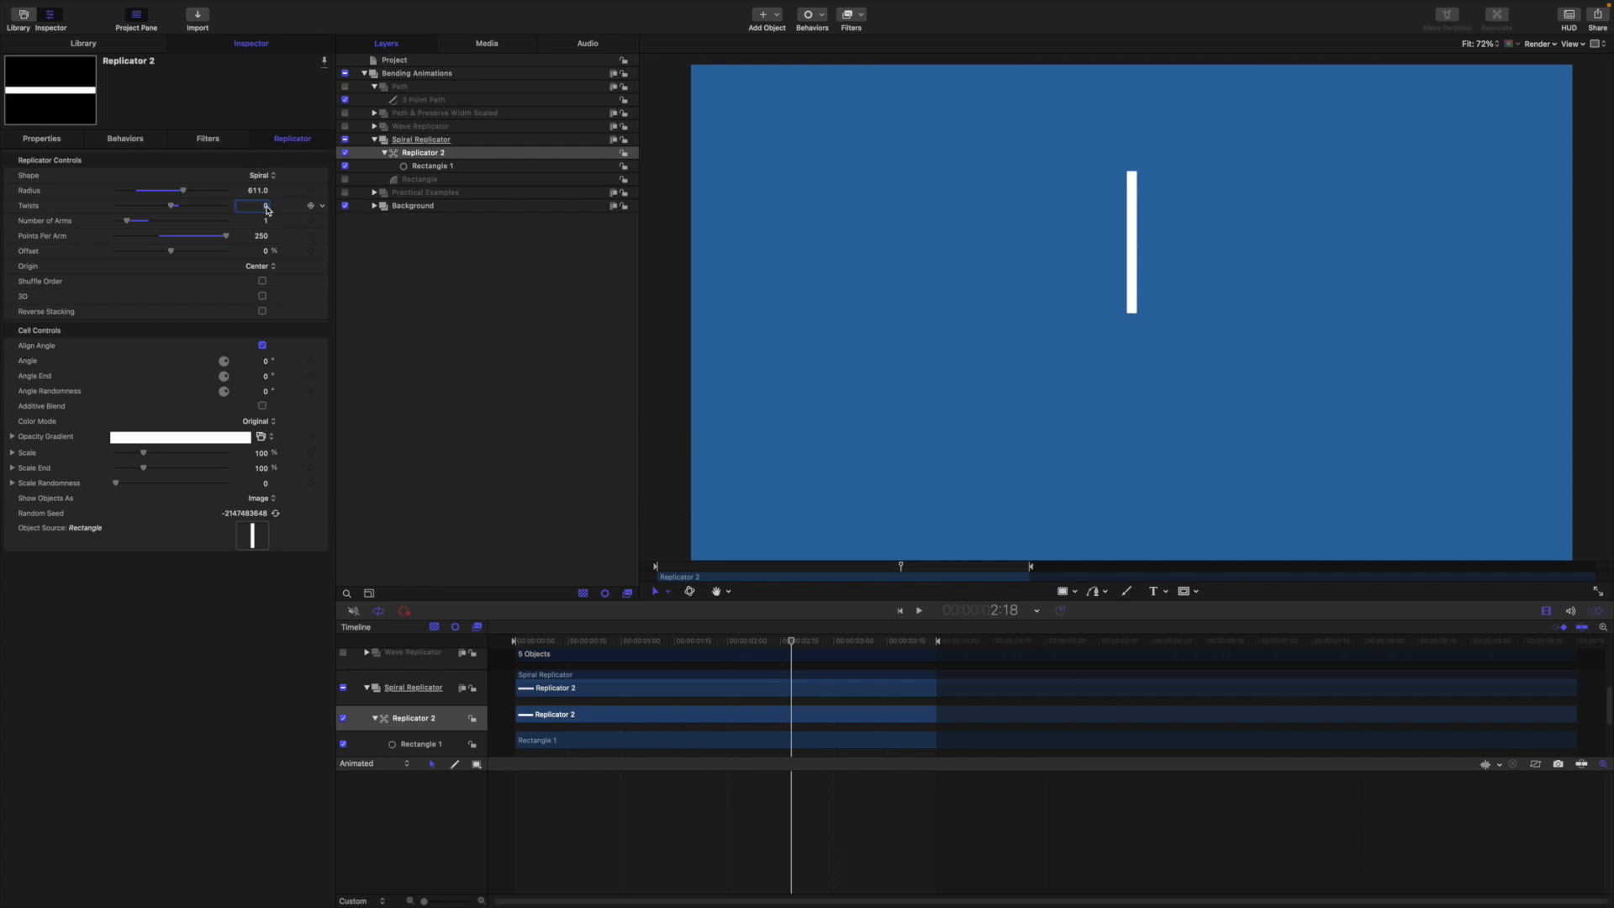
- Test how the line bends by varying the replicator's Twists value around 0, undoing the extreme change
mouse_move(268, 209)
left_mouse_down()
mouse_move(248, 209)
mouse_move(267, 210)
left_mouse_up()
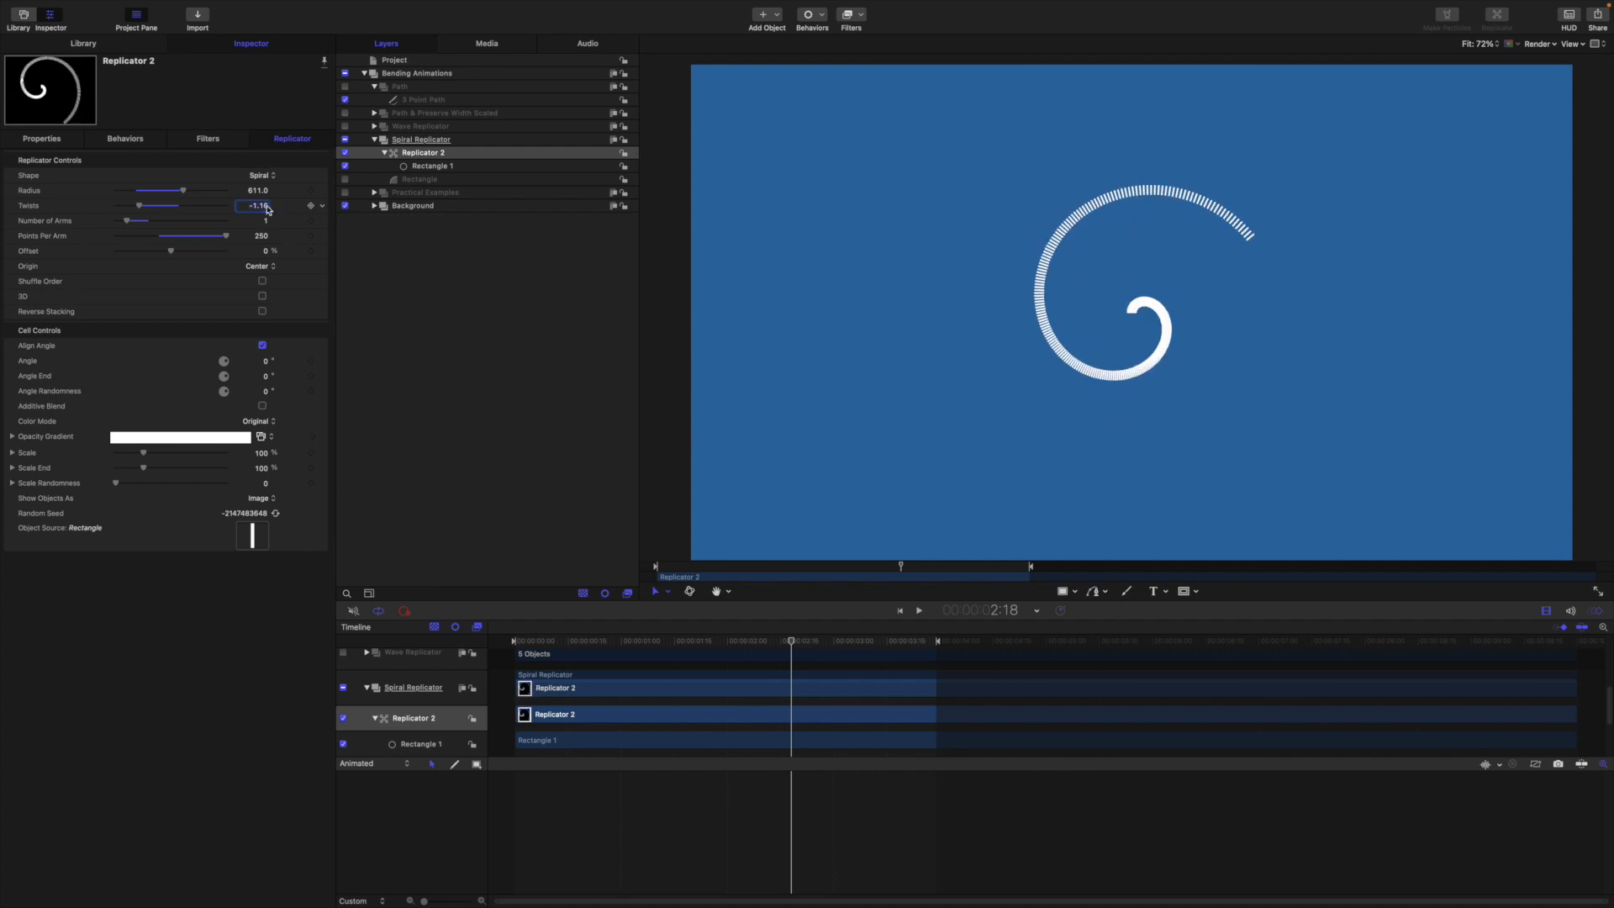
key("super+z")
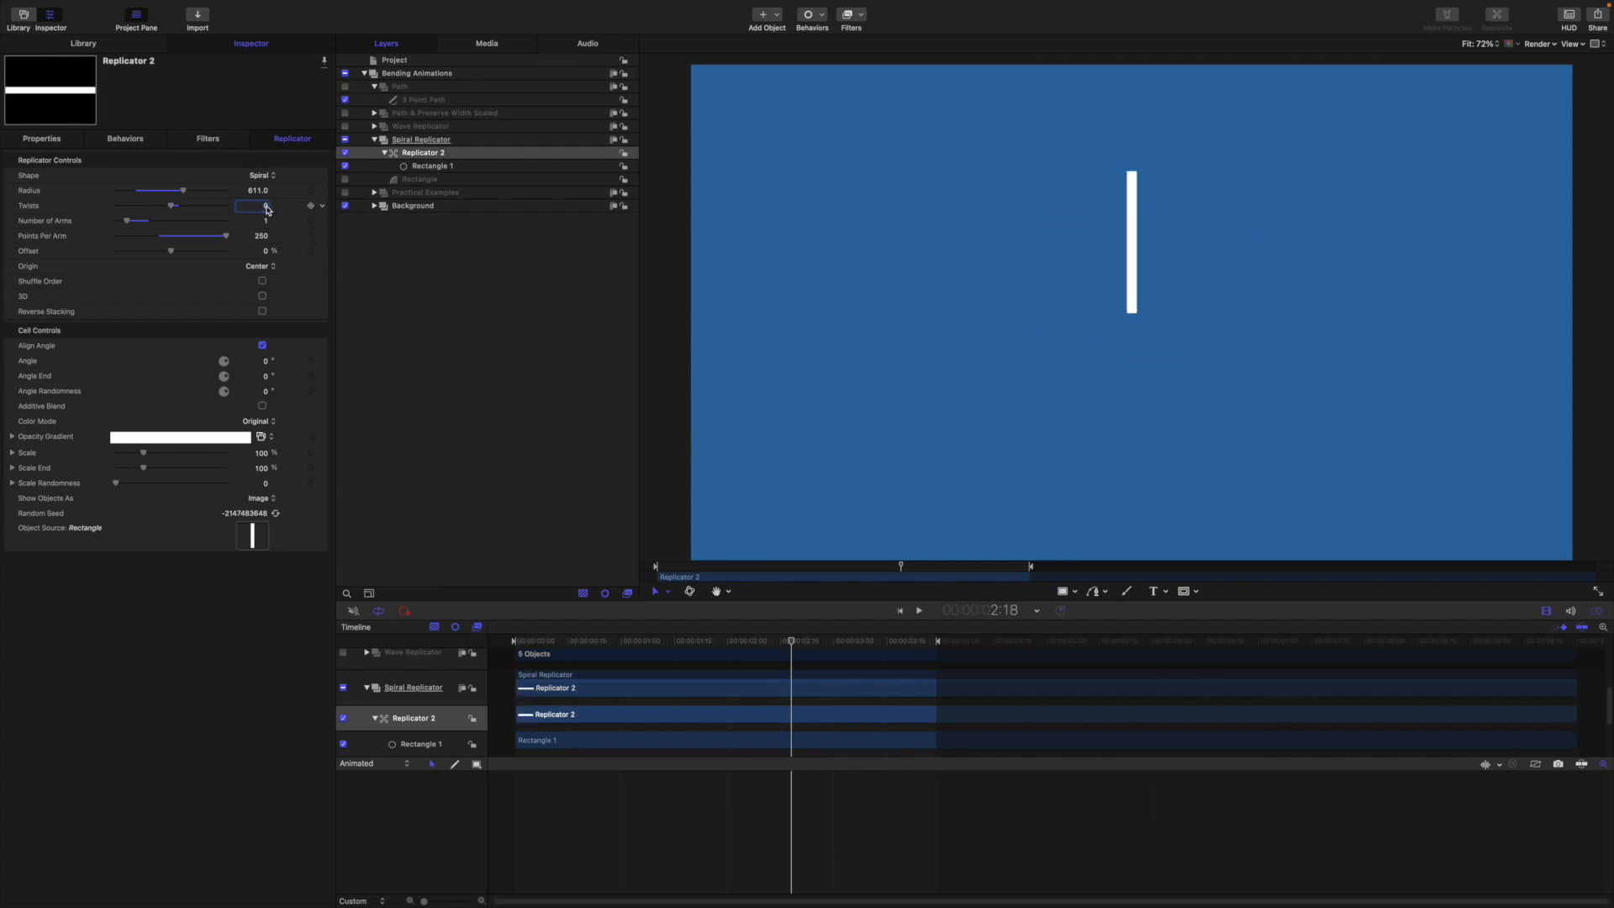
mouse_move(267, 209)
left_mouse_down()
mouse_move(239, 209)
mouse_move(257, 209)
left_mouse_up()
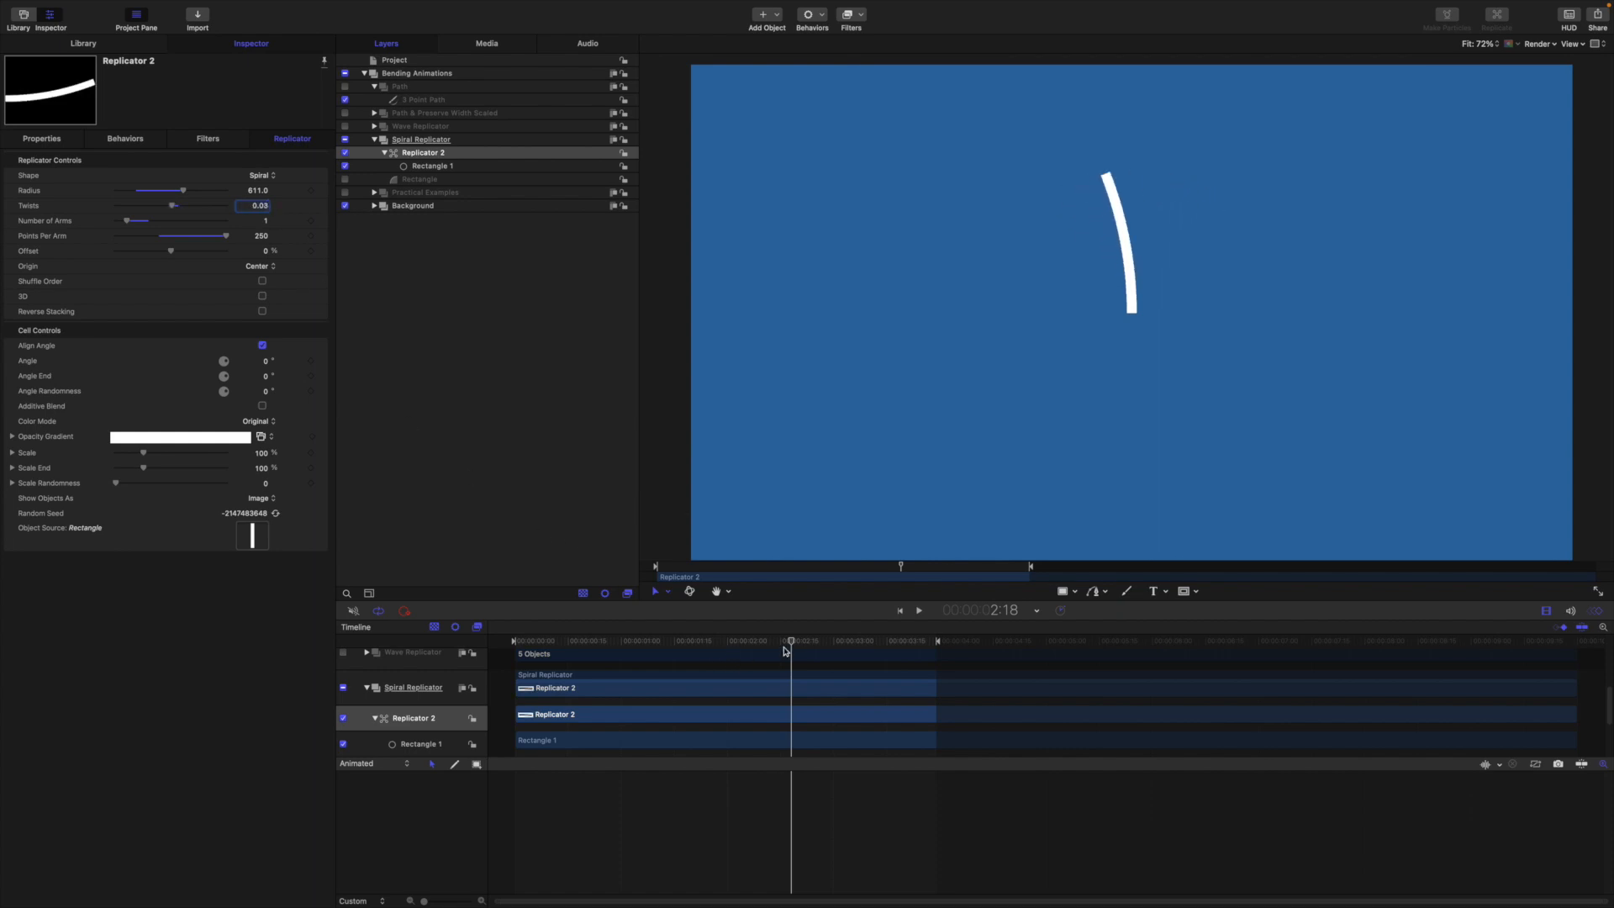
- Set the replicator's Twists to -0.12 at the first frame and add a keyframe there
key("Home")
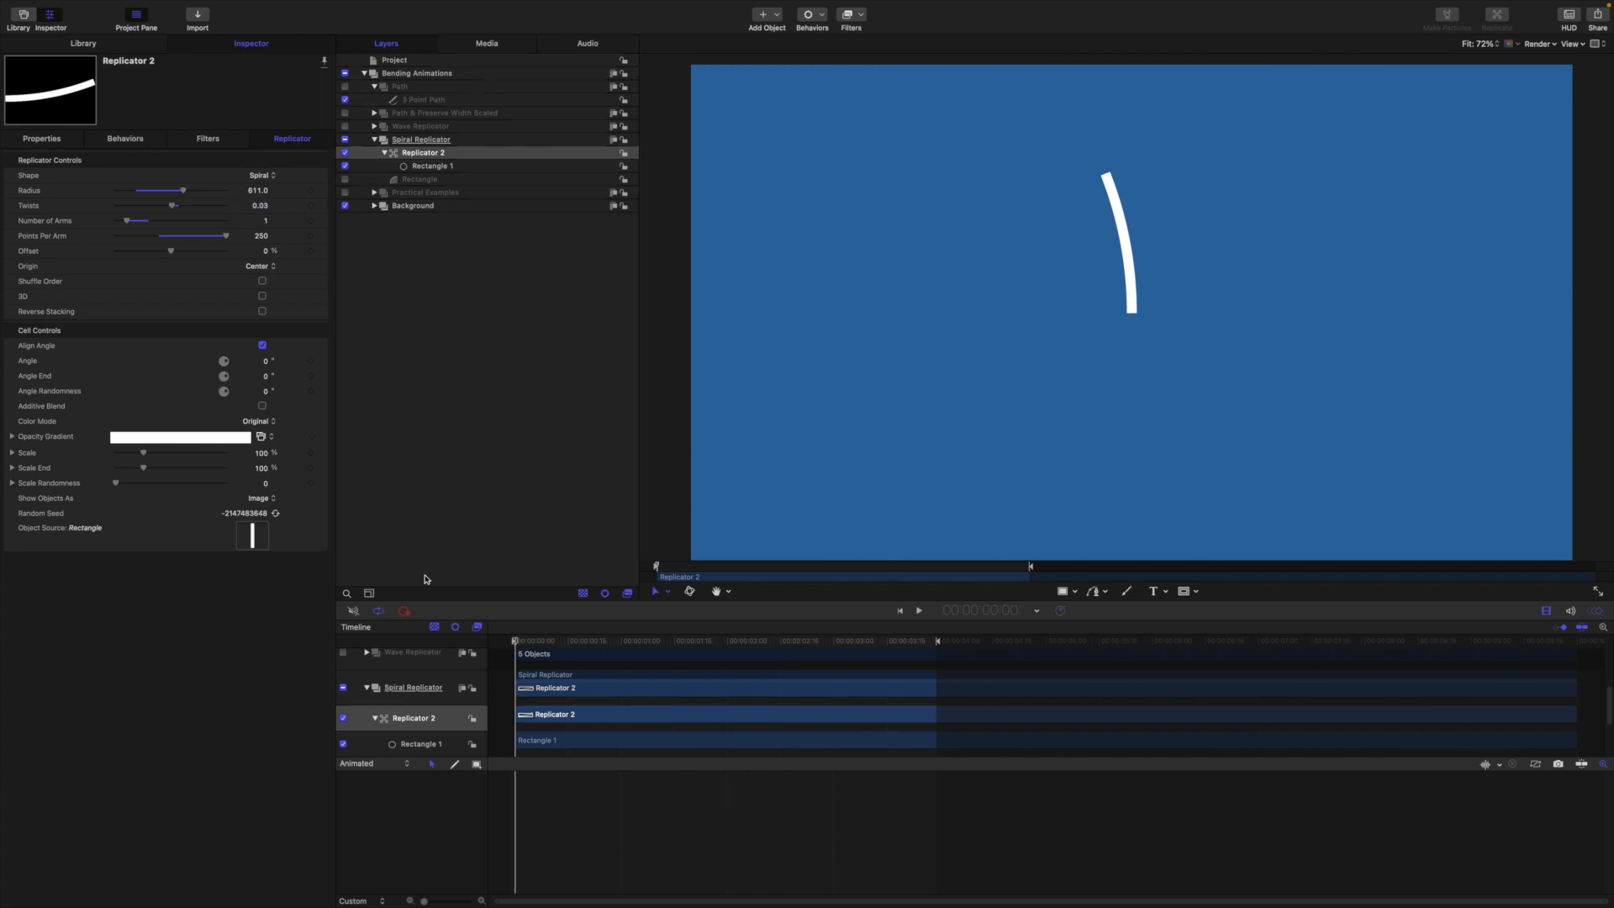
left_click(262, 206)
key("BackSpace")
type("-0.12")
key("Return")
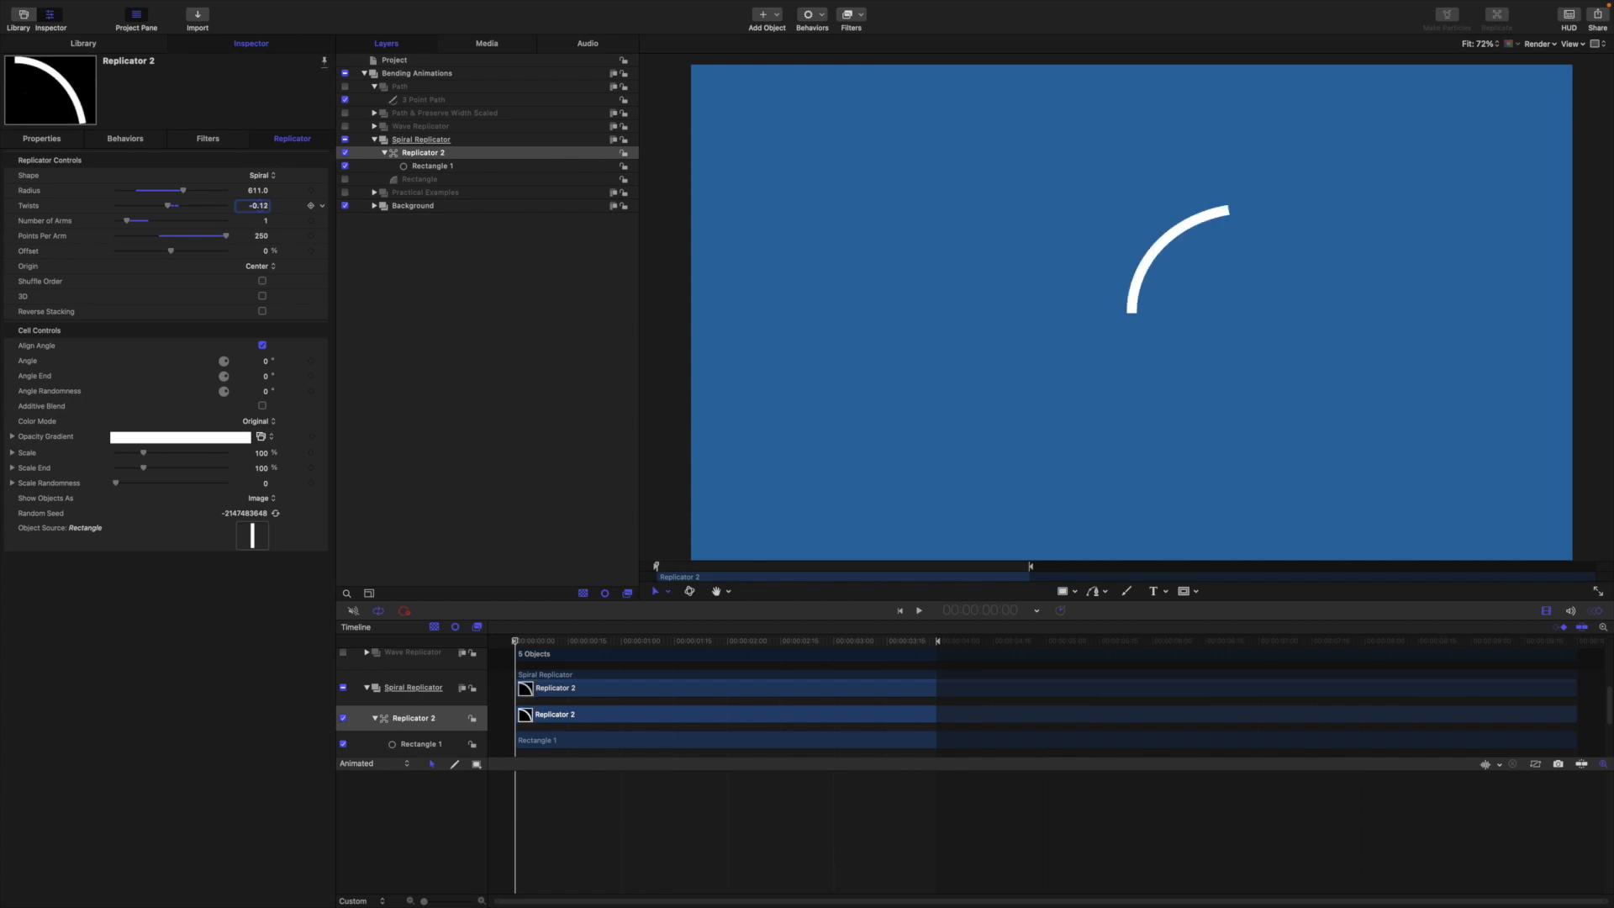
left_click(311, 205)
mouse_move(513, 649)
left_mouse_down()
mouse_move(626, 666)
mouse_move(503, 659)
left_mouse_up()
- Reset the spiral replicator's Twists parameter to remove its keyframe, briefly try a value of 1, and set Twists to 0
left_click(322, 206)
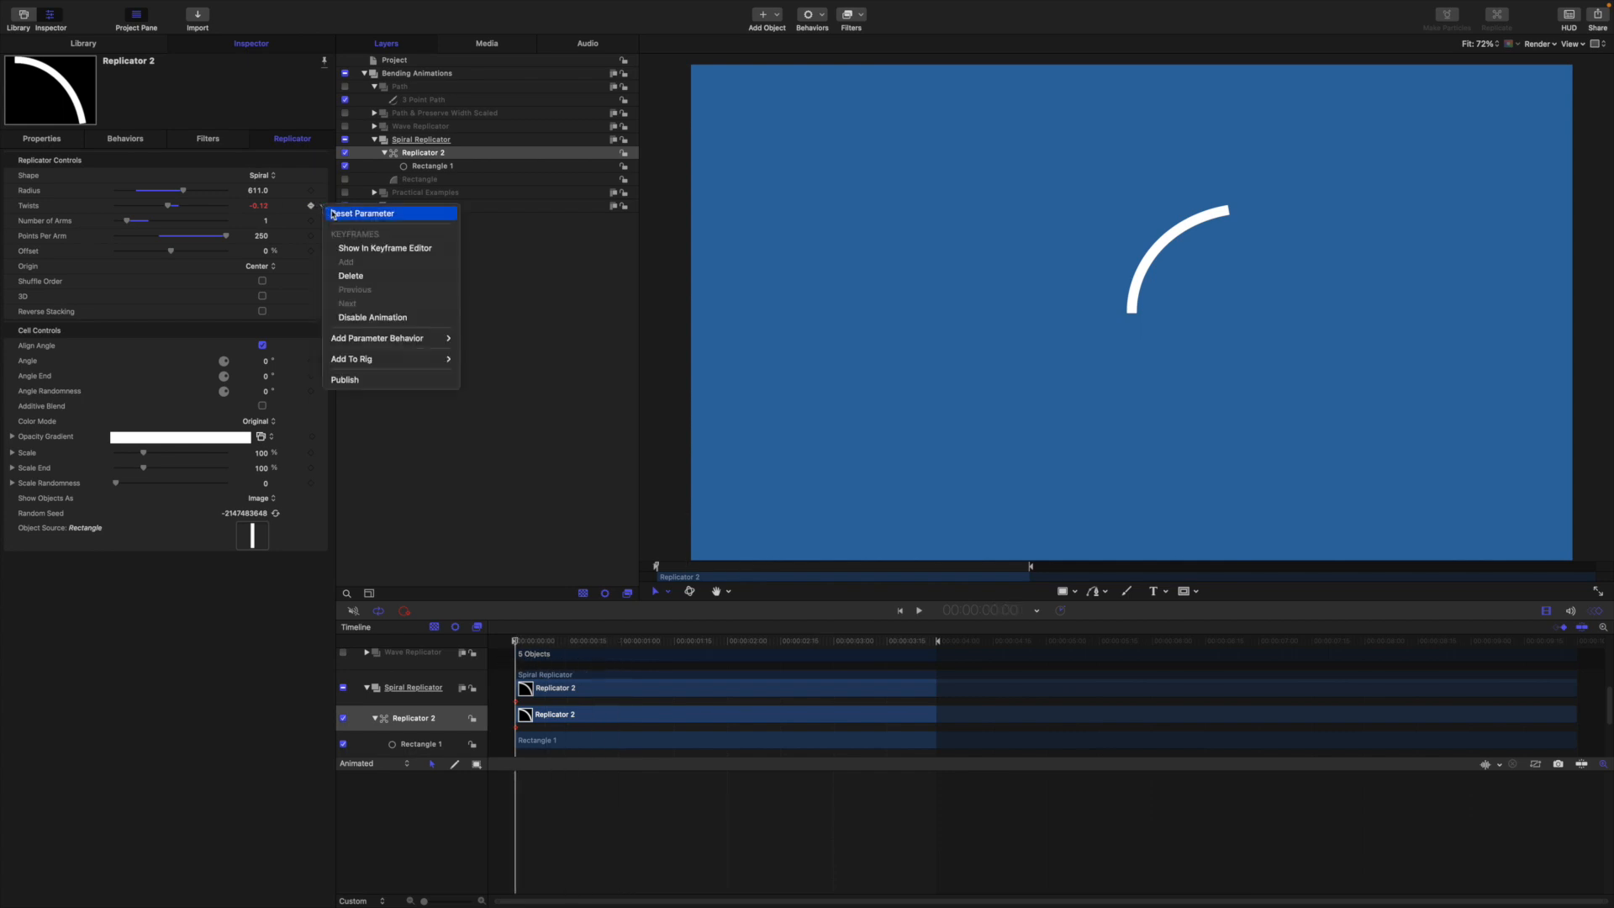
left_click(328, 214)
left_click(262, 206)
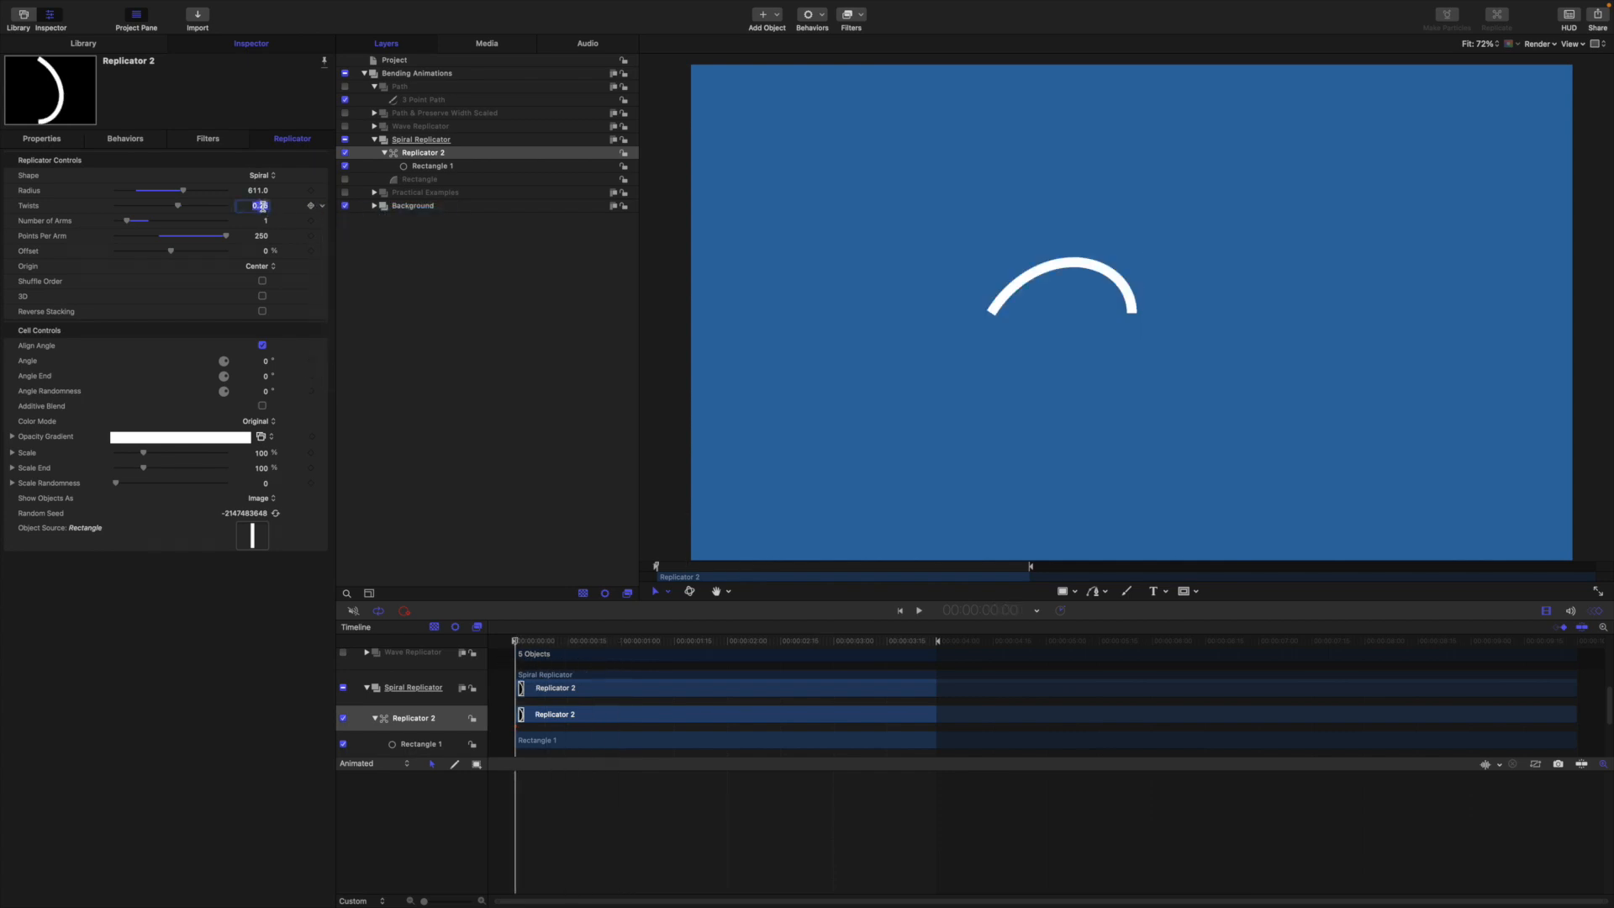
type("1")
key("Return")
key("super+z")
left_click(267, 207)
type("0")
key("Return")
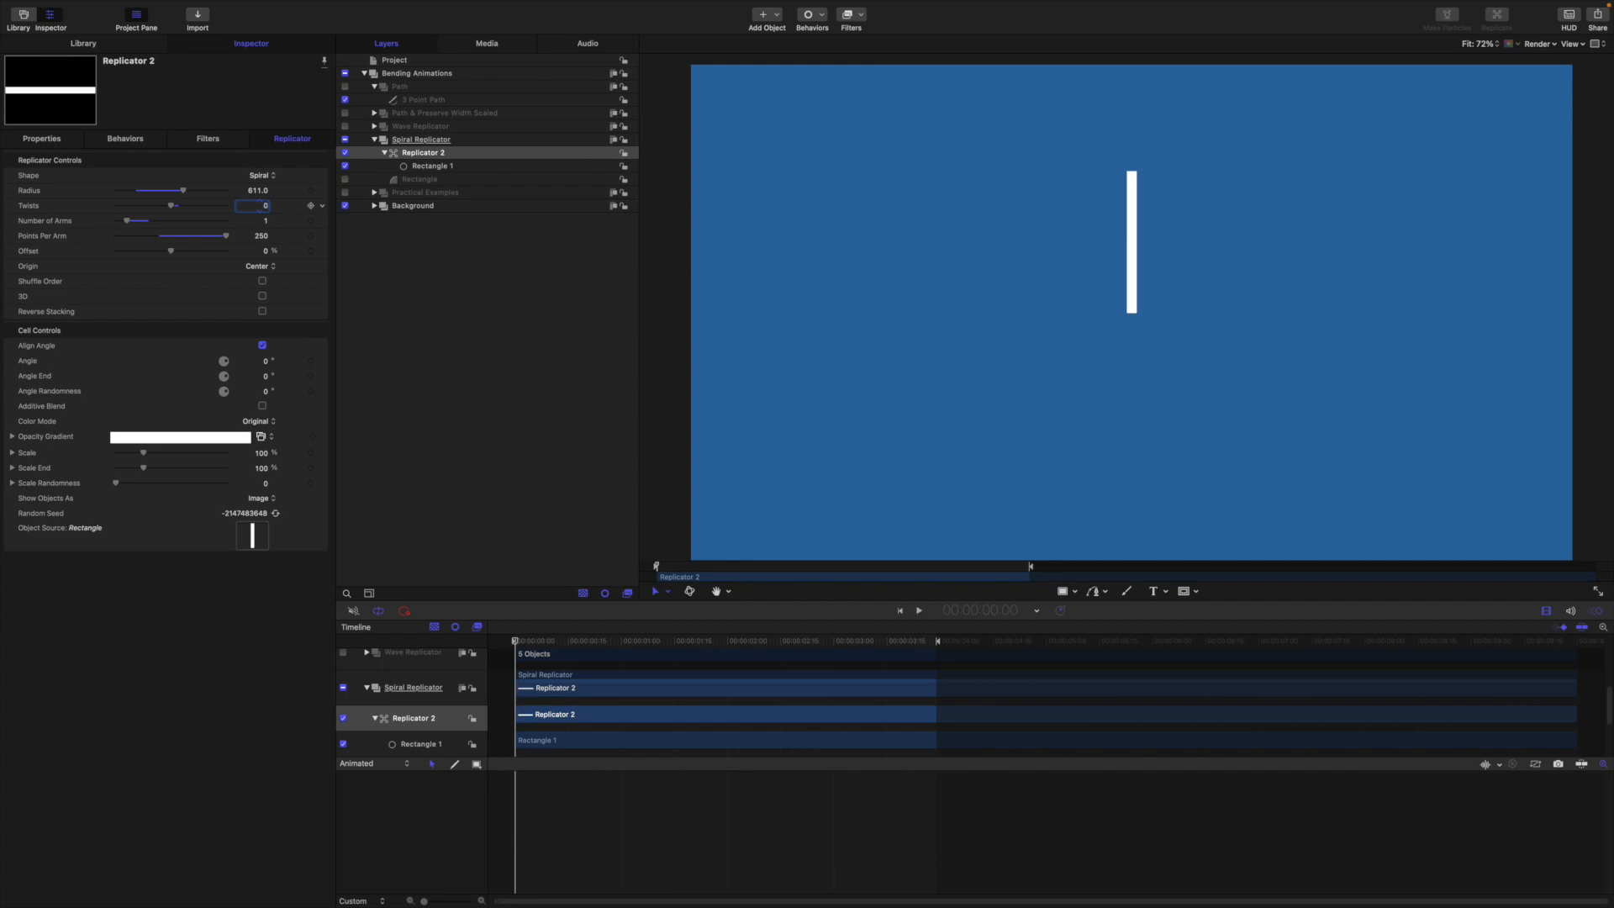
- Add an Oscillate parameter behavior to the replicator's Twists and set its Amplitude to -0.12
left_click(322, 205)
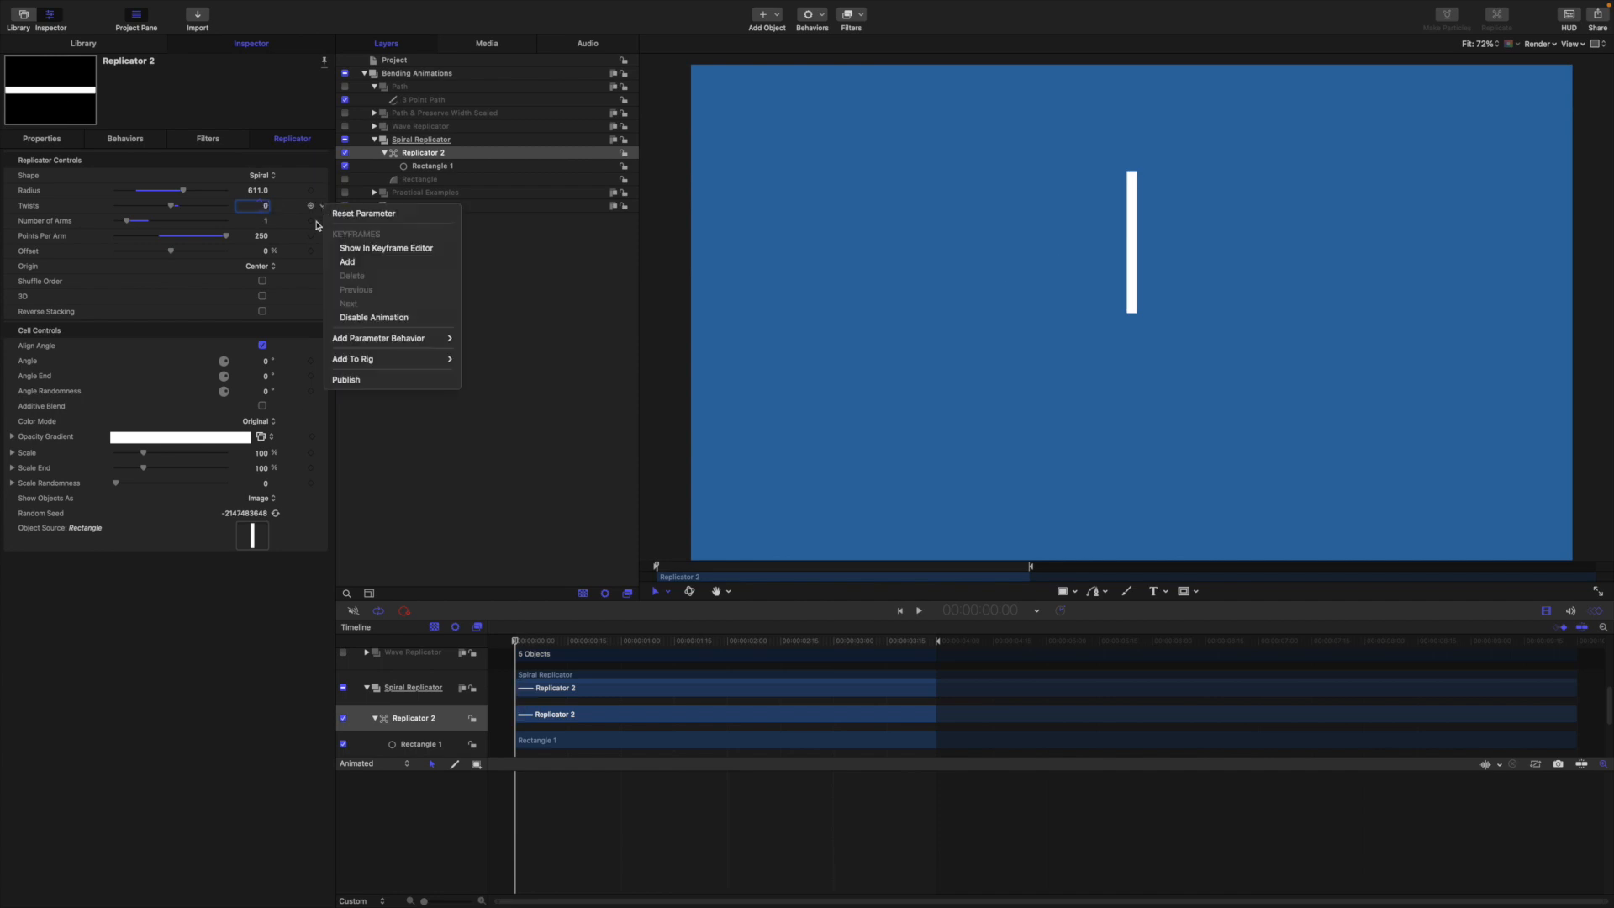
mouse_move(363, 340)
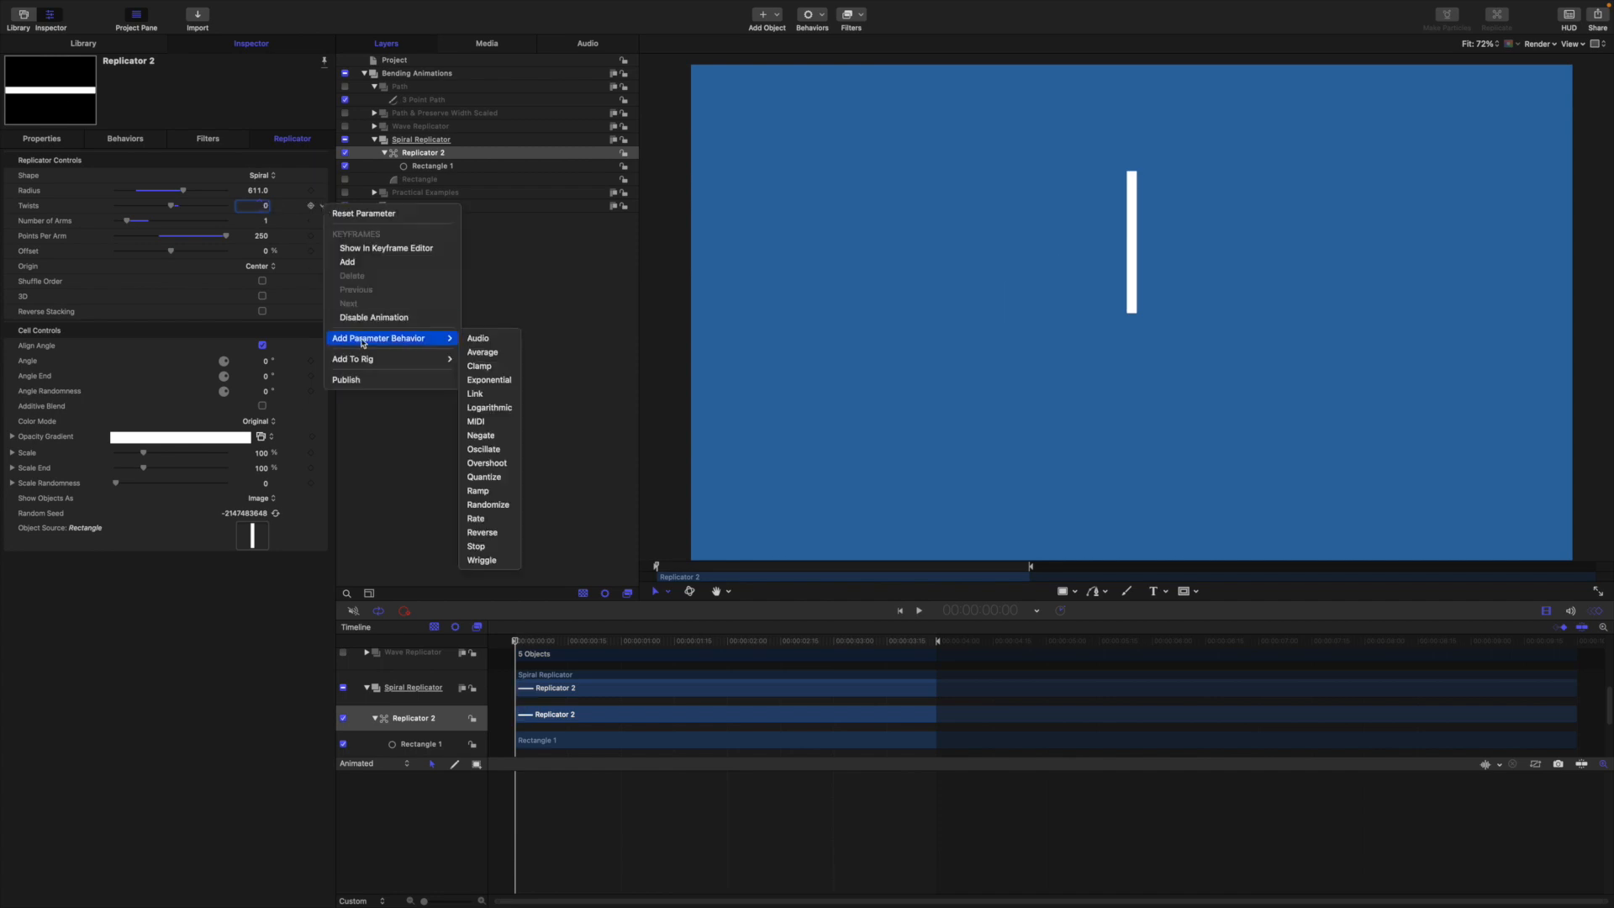
left_click(499, 454)
left_click(263, 206)
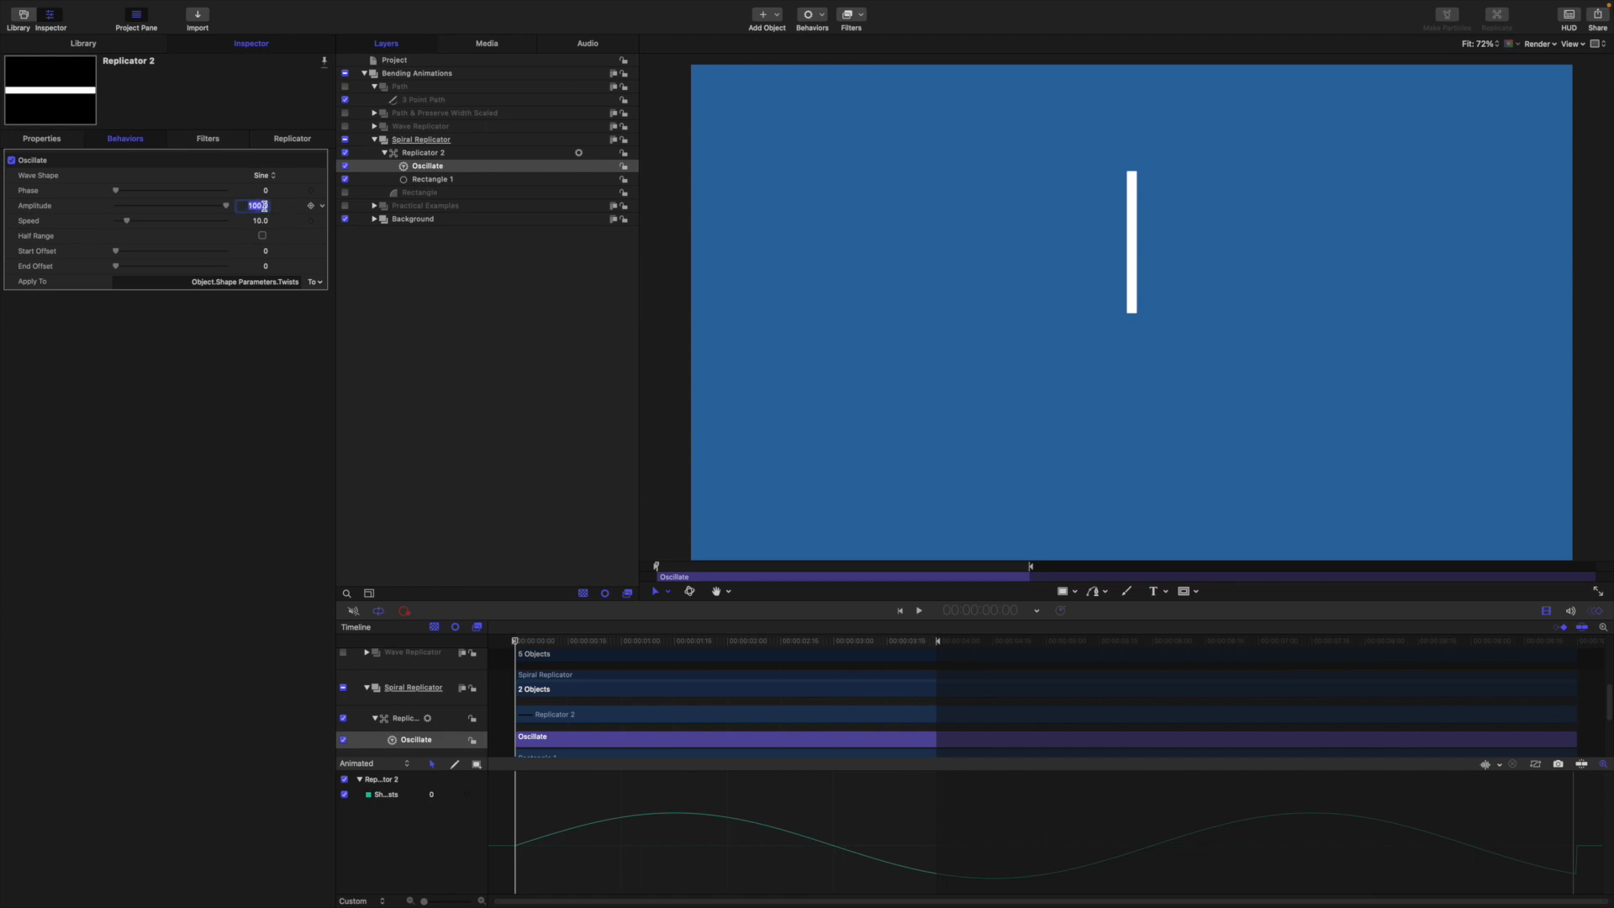
key("BackSpace")
type("-0.12")
key("Return")
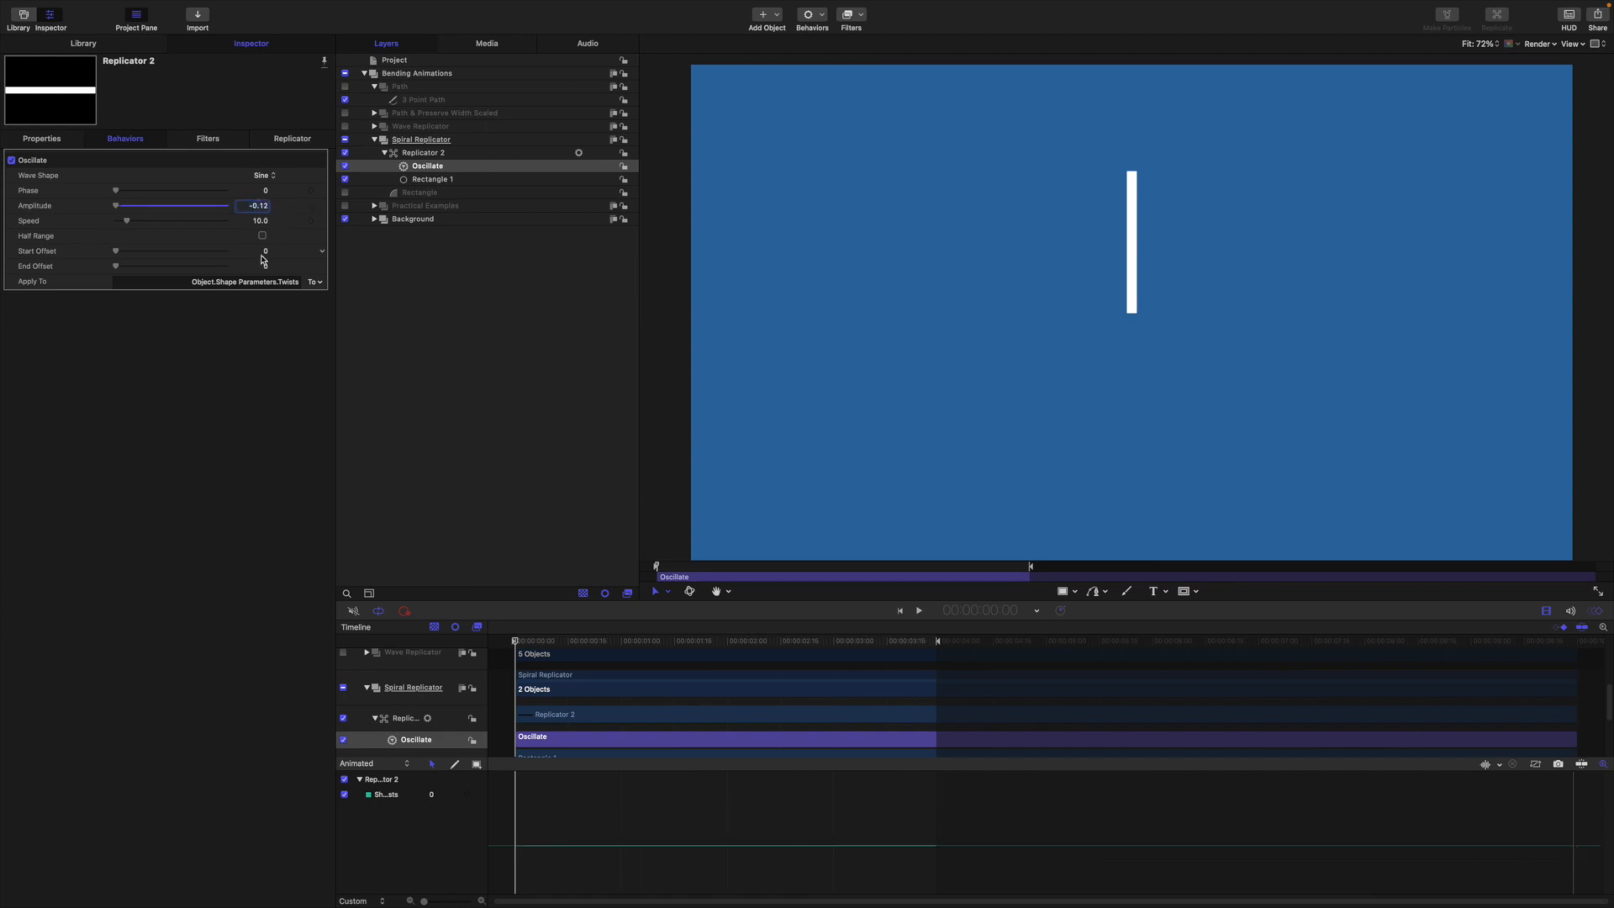
- Tune the Oscillate behavior's Speed to 57.2 while playing back the bending line
left_click_drag(260, 222, 290, 222)
left_click_drag(515, 641, 565, 651)
key("space")
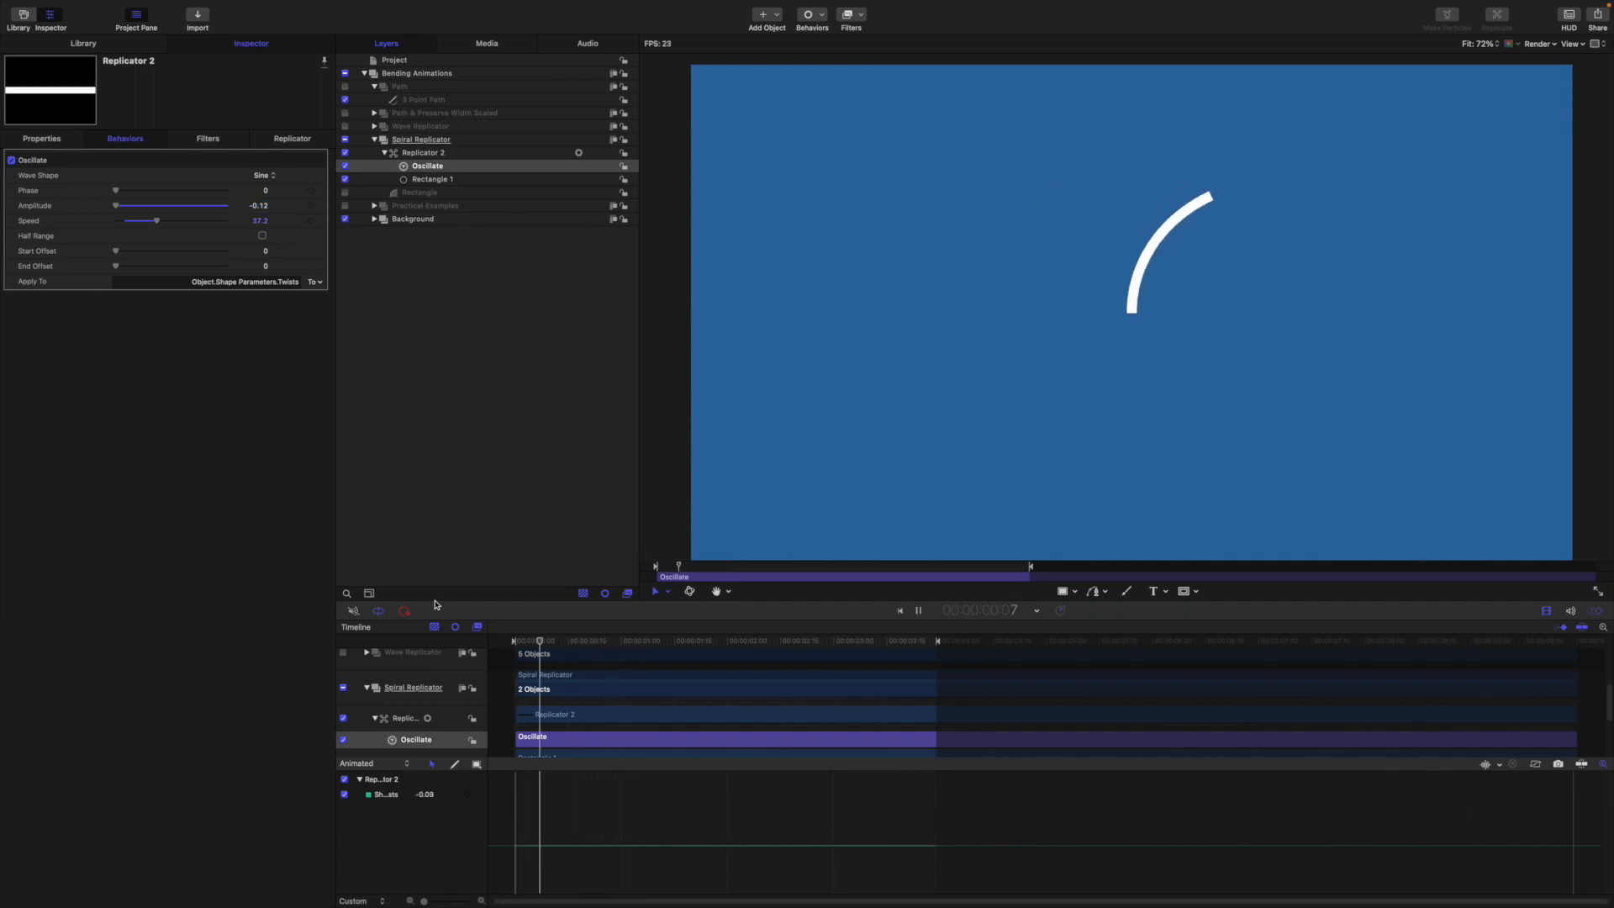
key("space")
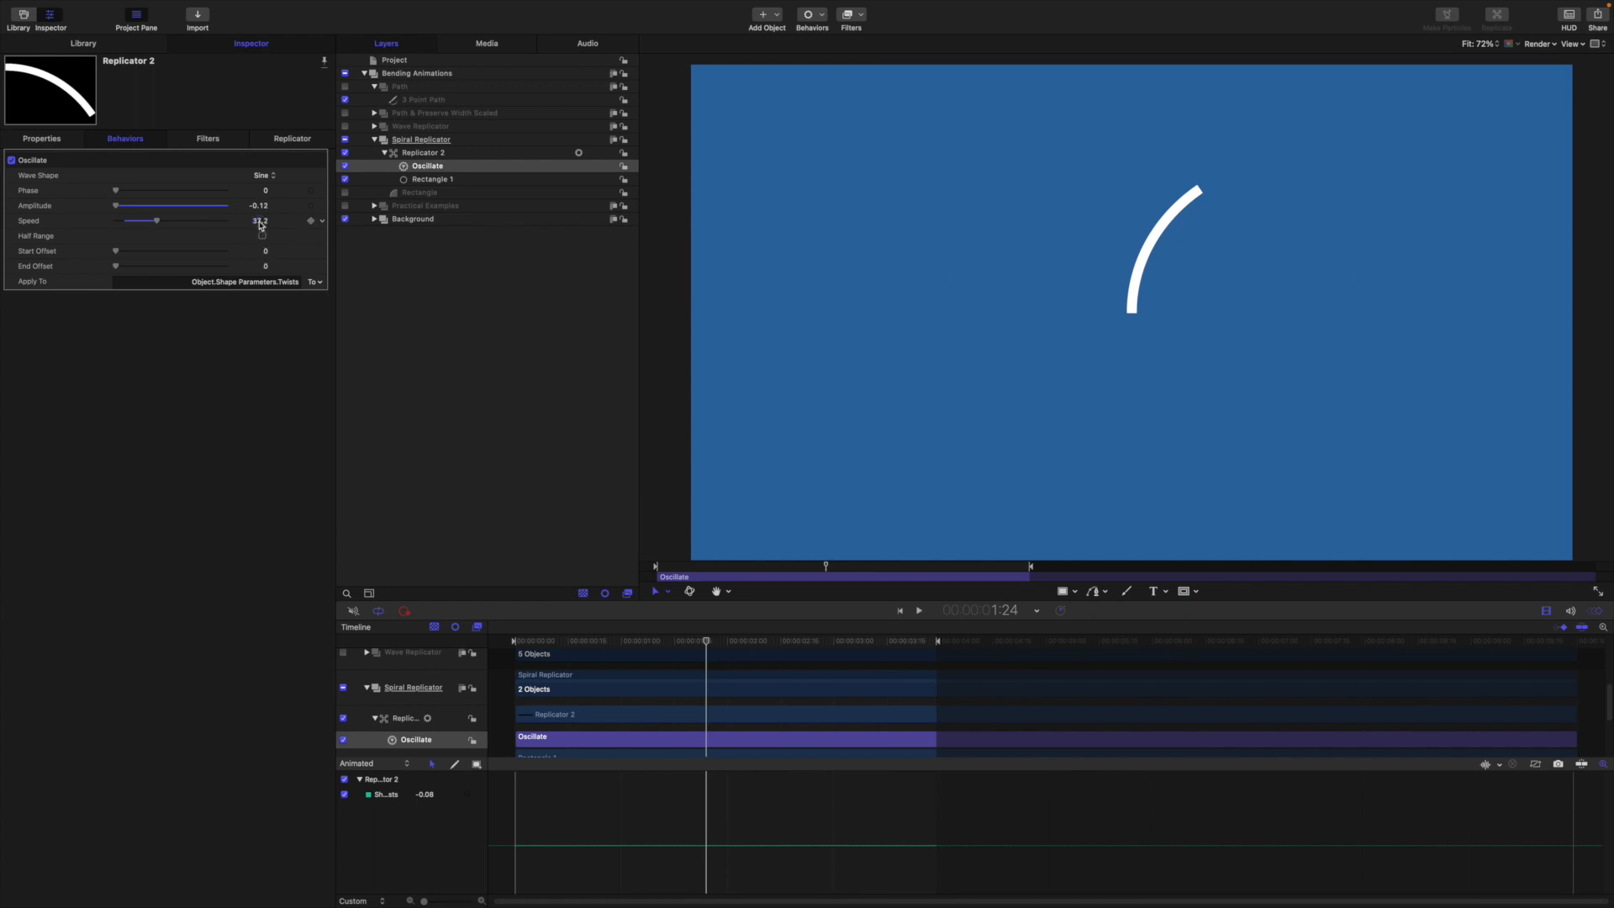
left_click_drag(260, 221, 261, 225)
key("space")
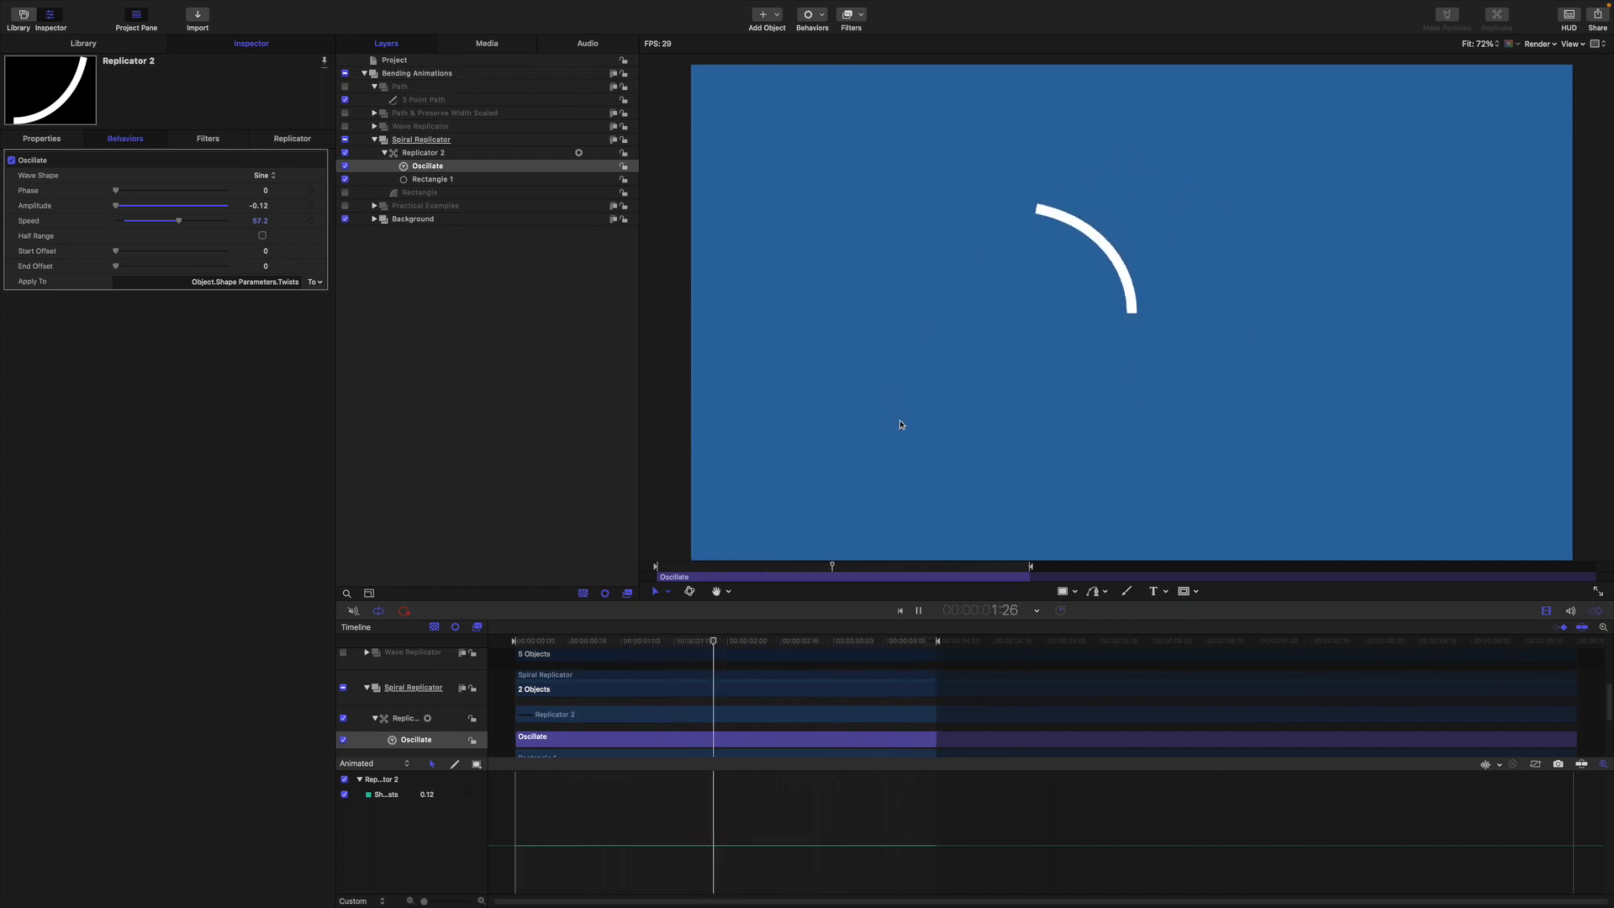
key("space")
- Return to the first frame and set the spiral replicator's Radius to 650
left_click(395, 152)
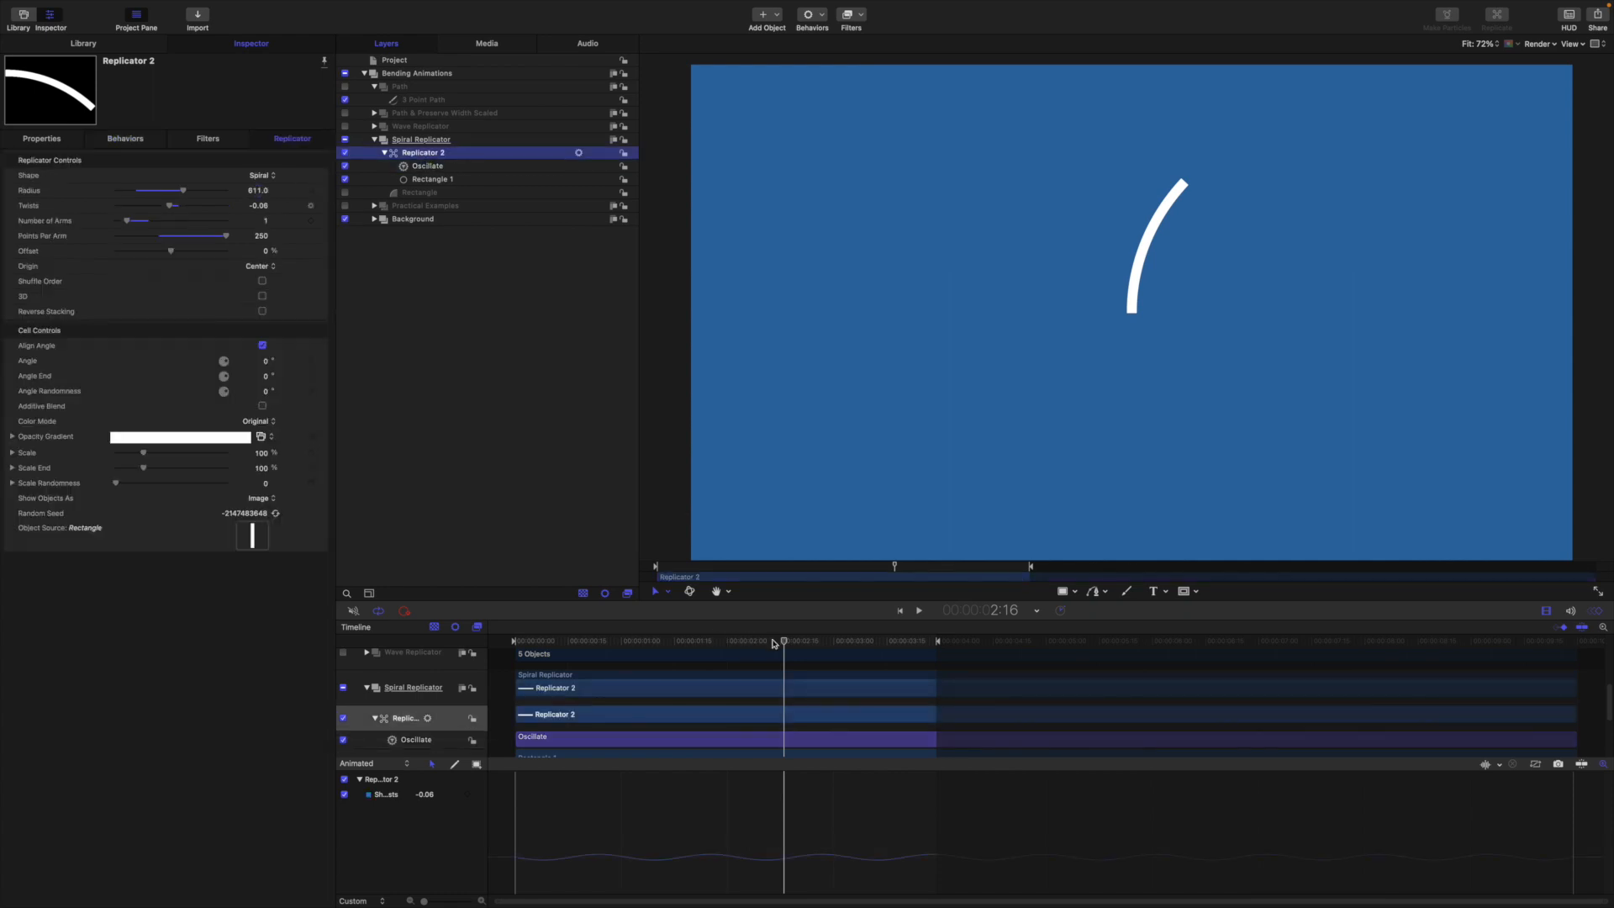
left_click_drag(783, 642, 500, 602)
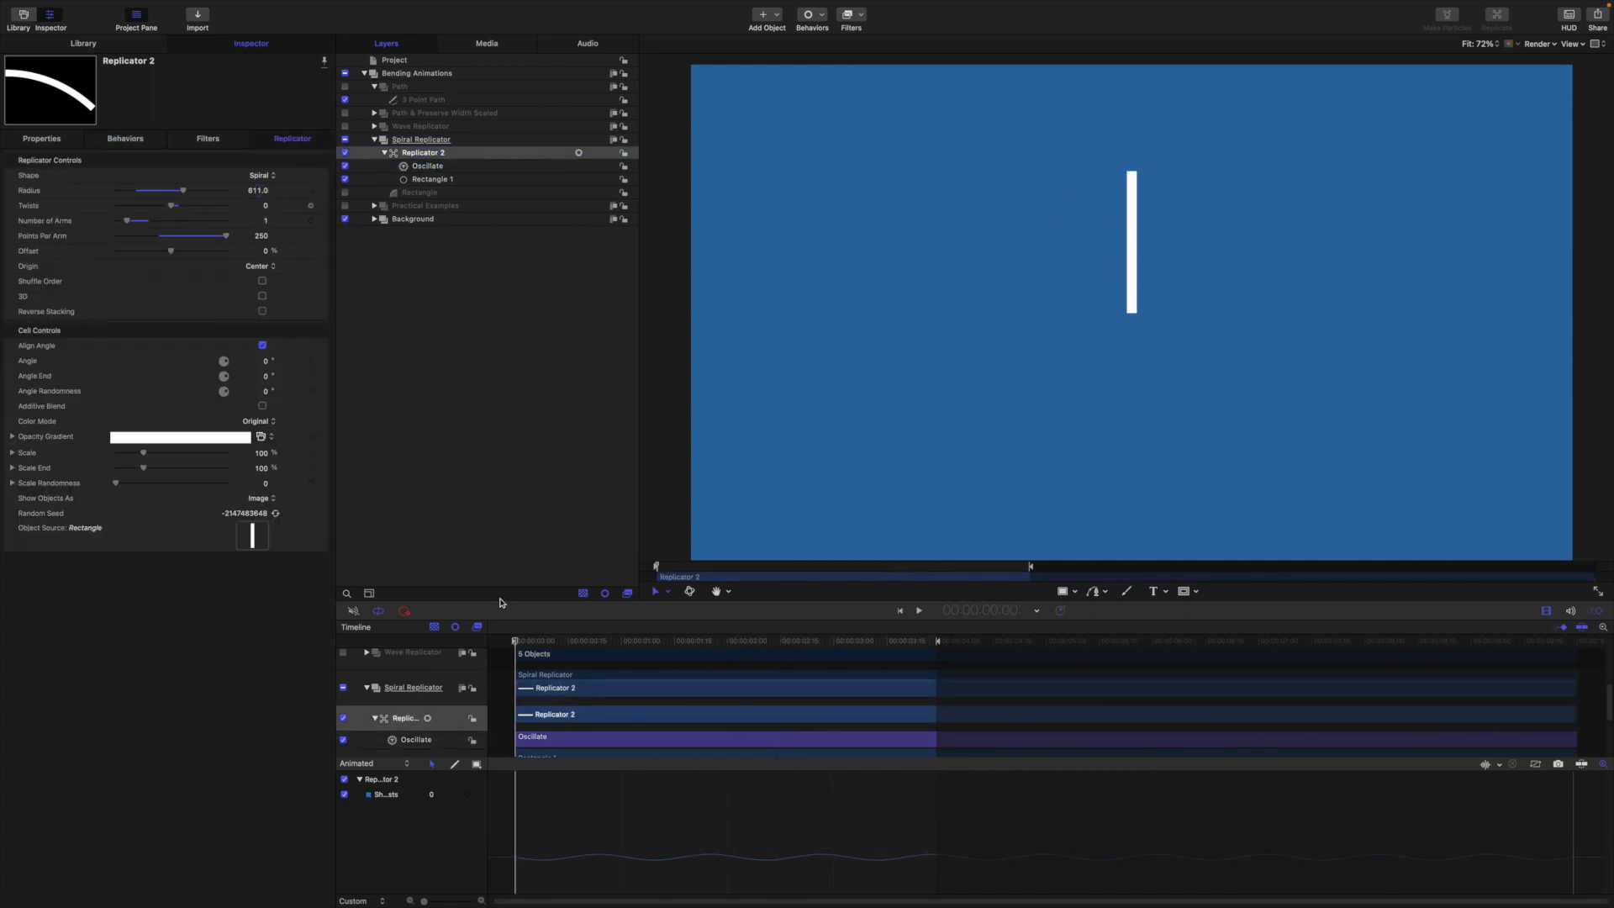
left_click(258, 192)
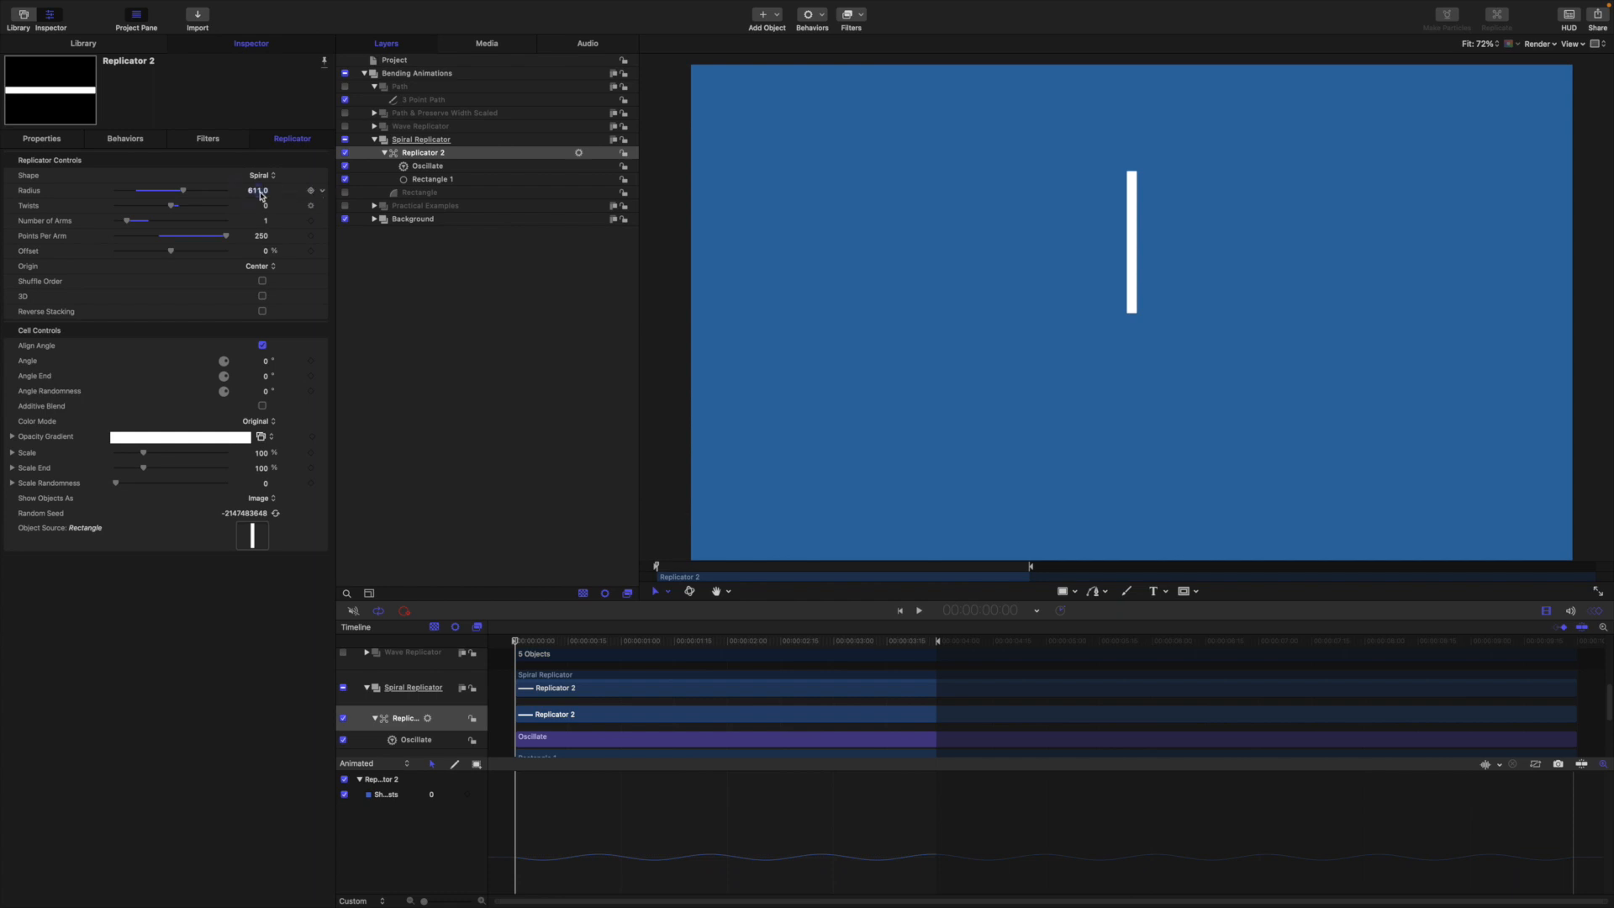
type("650")
key("Return")
- Duplicate the Oscillate behavior under Replicator 2 and rename the copy "Oscillate rad"
left_click(419, 167)
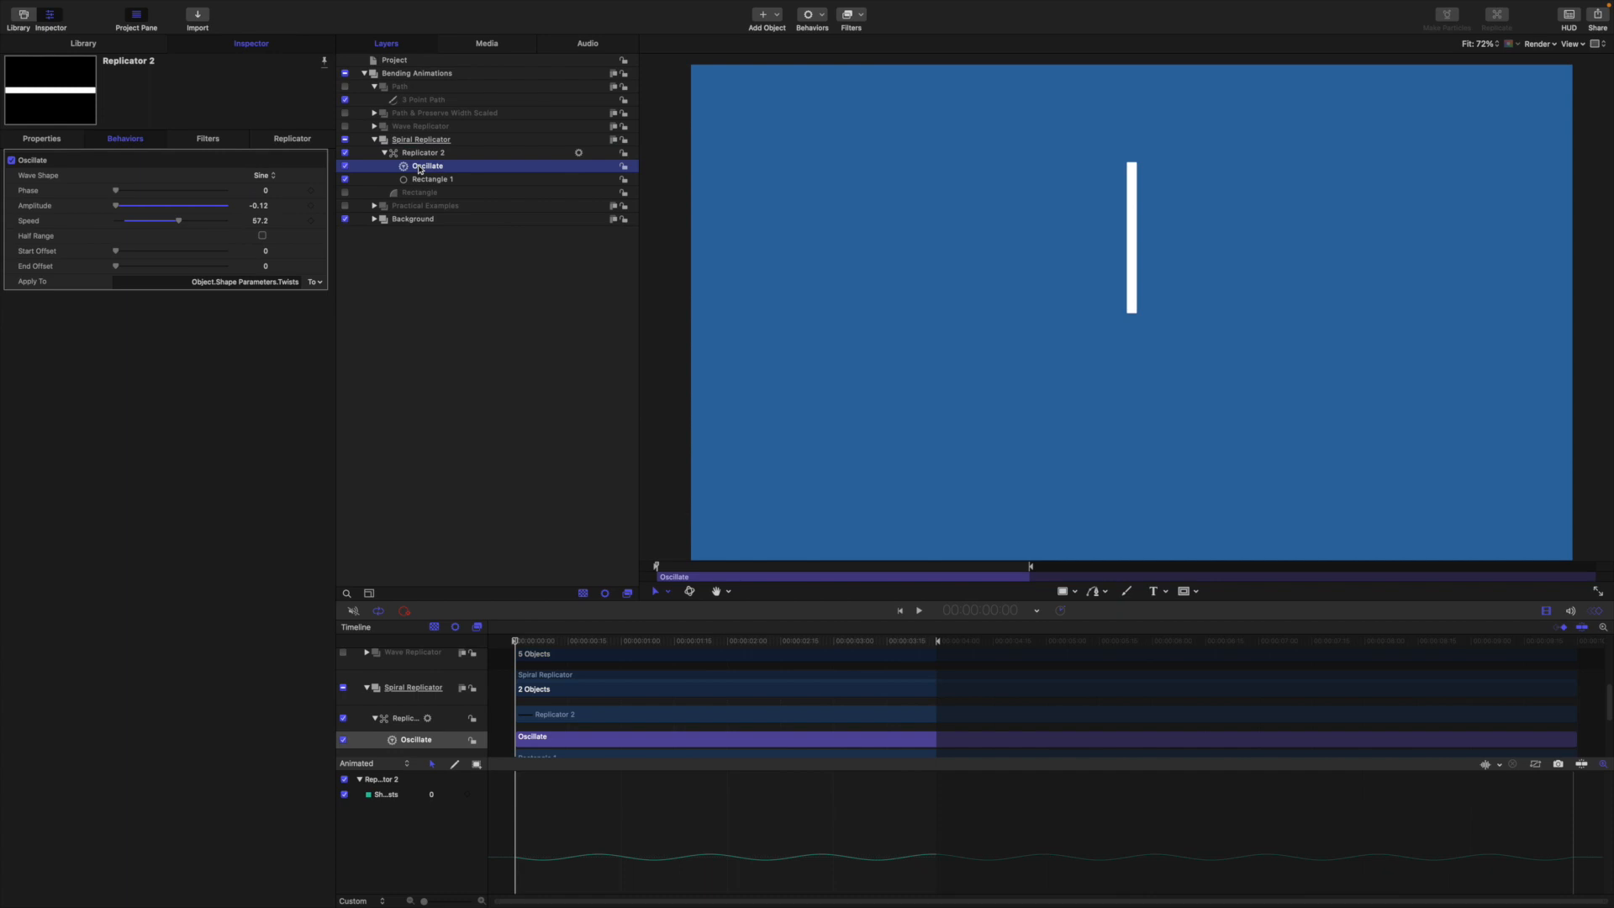
left_click(419, 154)
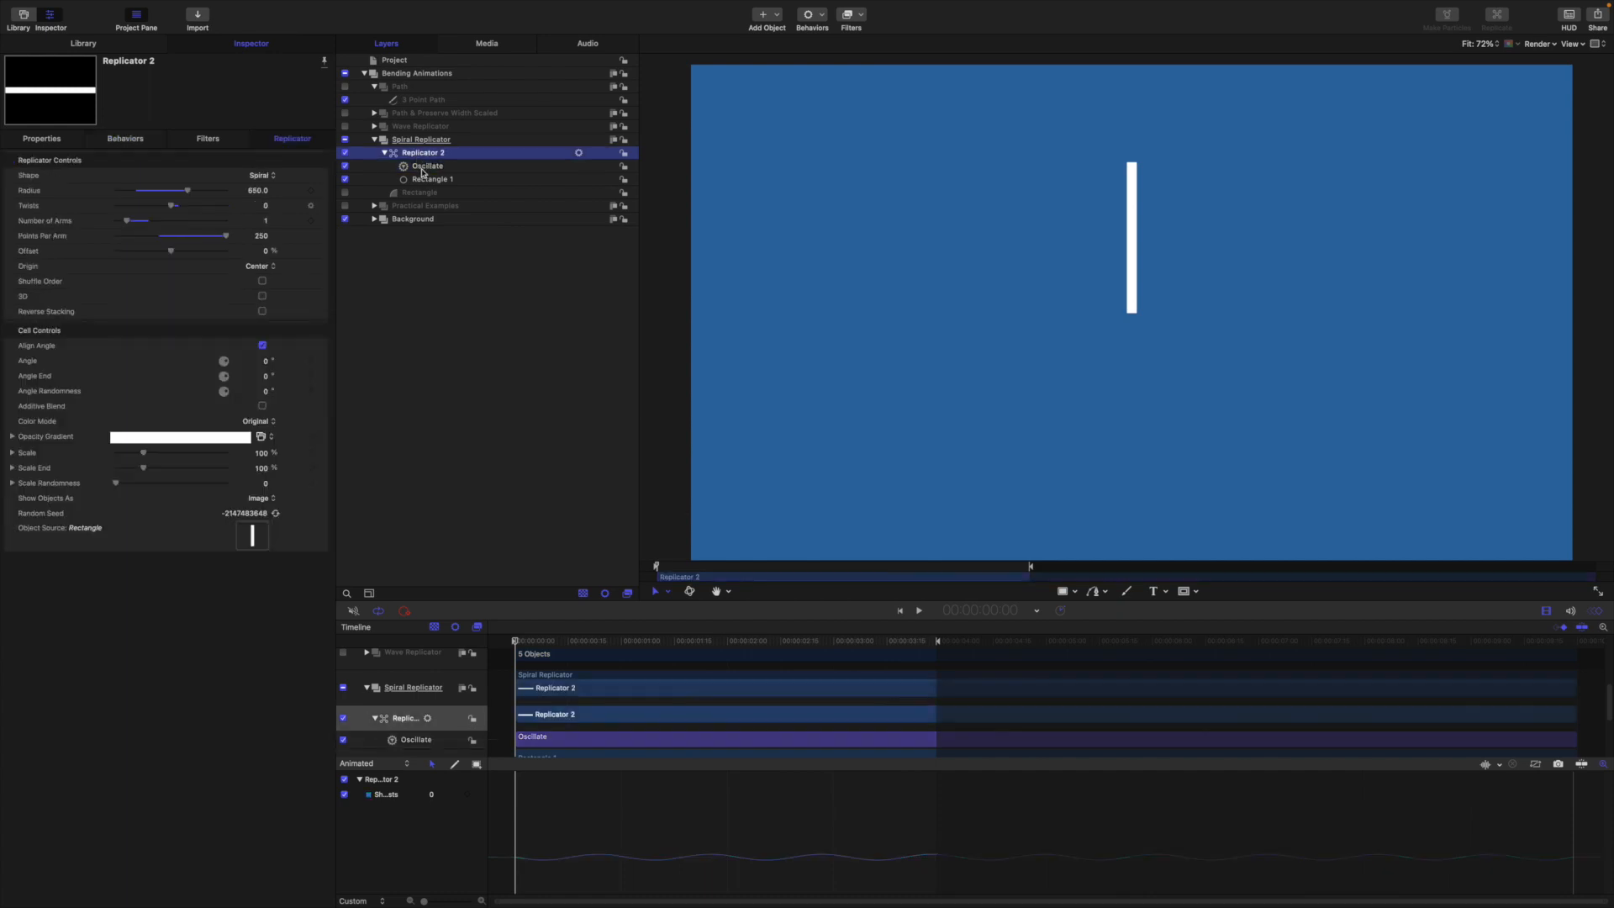
left_click(423, 167)
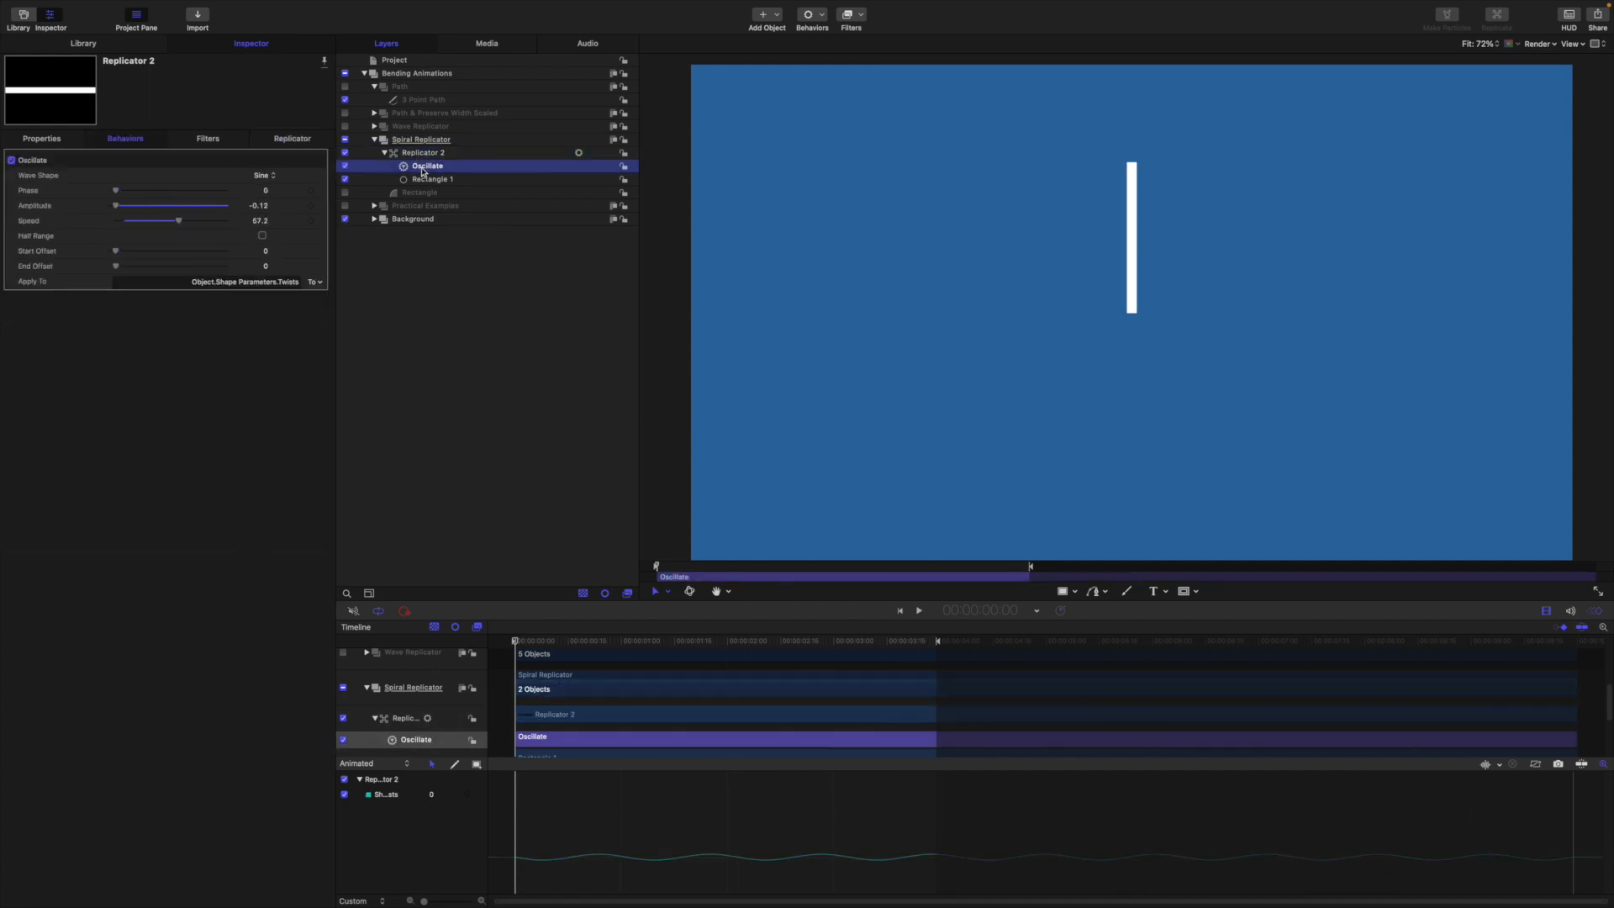
key("super+d")
double_click(455, 167)
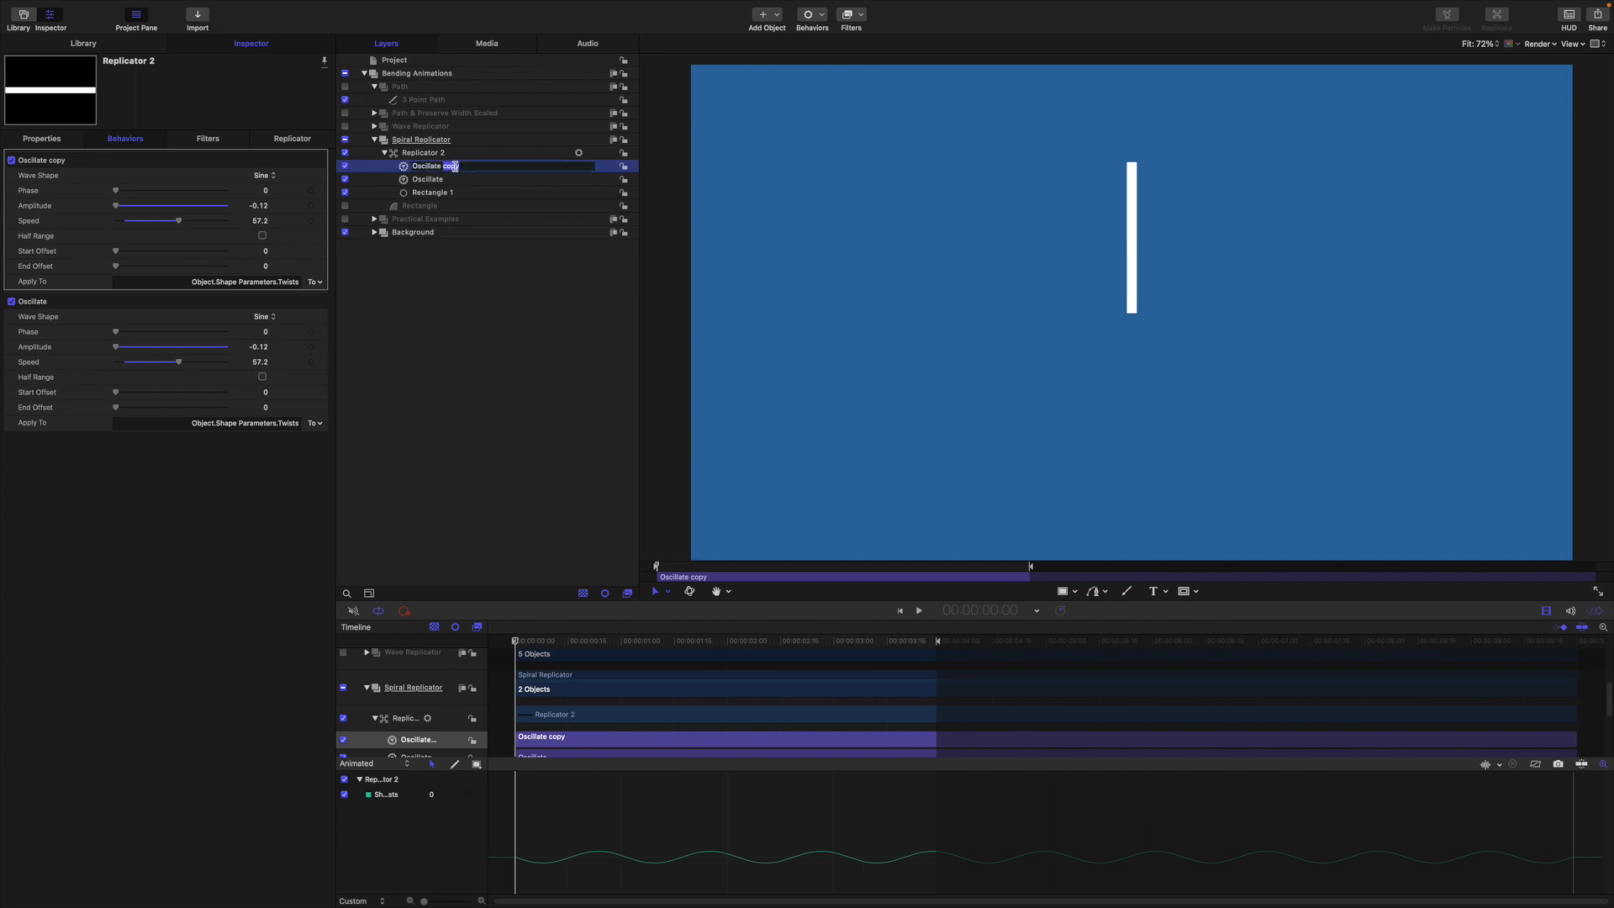
key("BackSpace")
key("BackSpace")
type("rad")
key("Return")
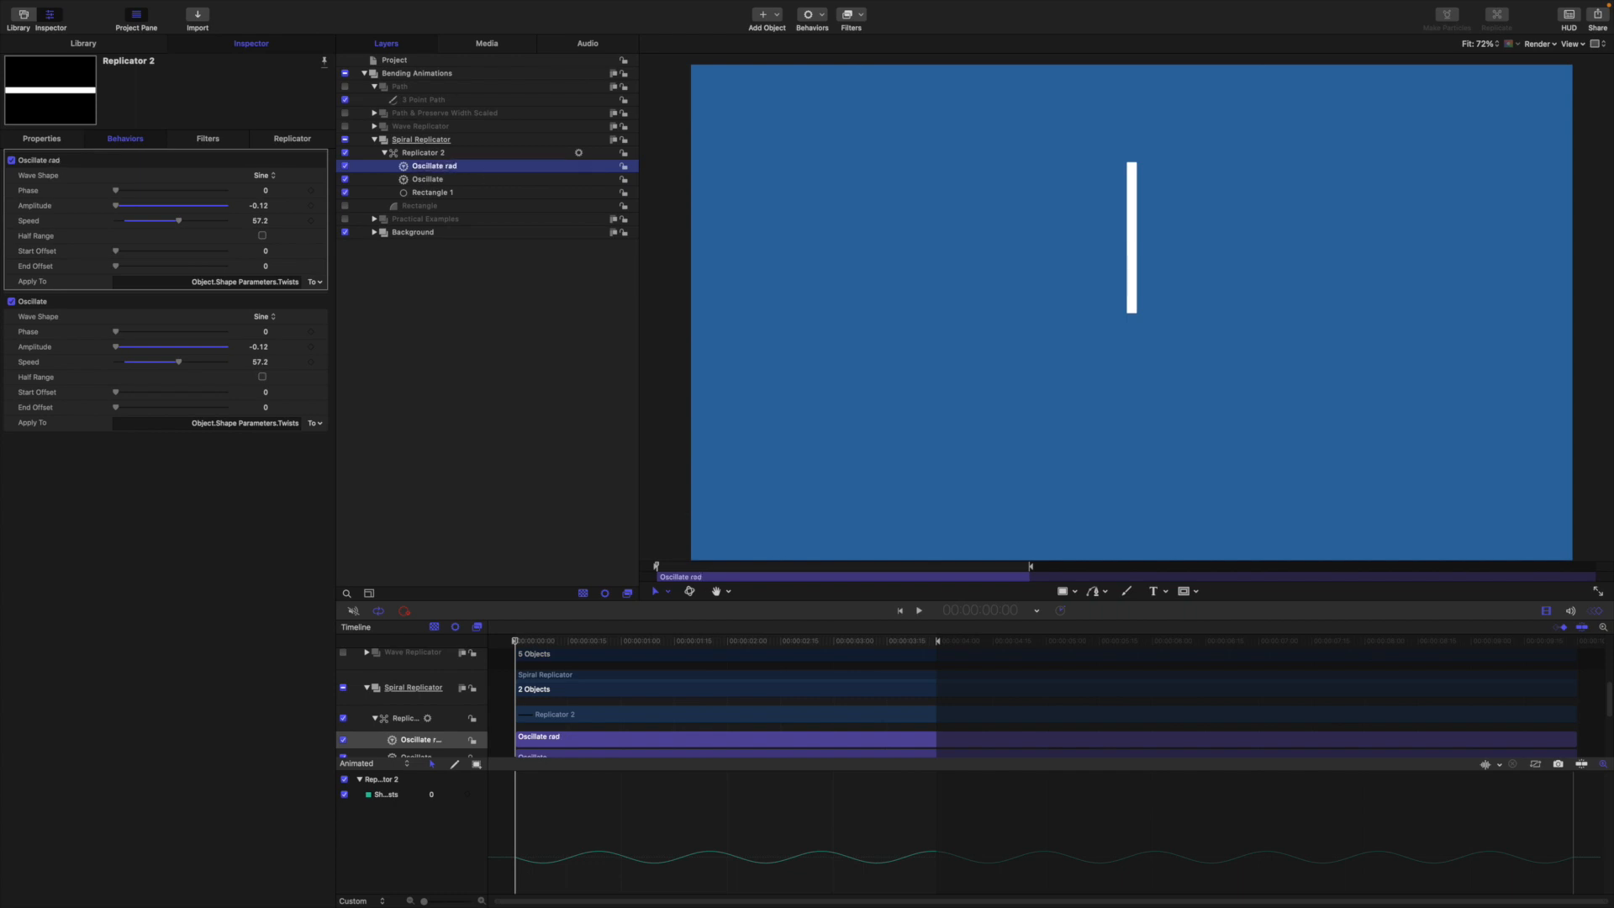
- Rename the original Oscillate behavior "Oscillate twirl"
double_click(455, 178)
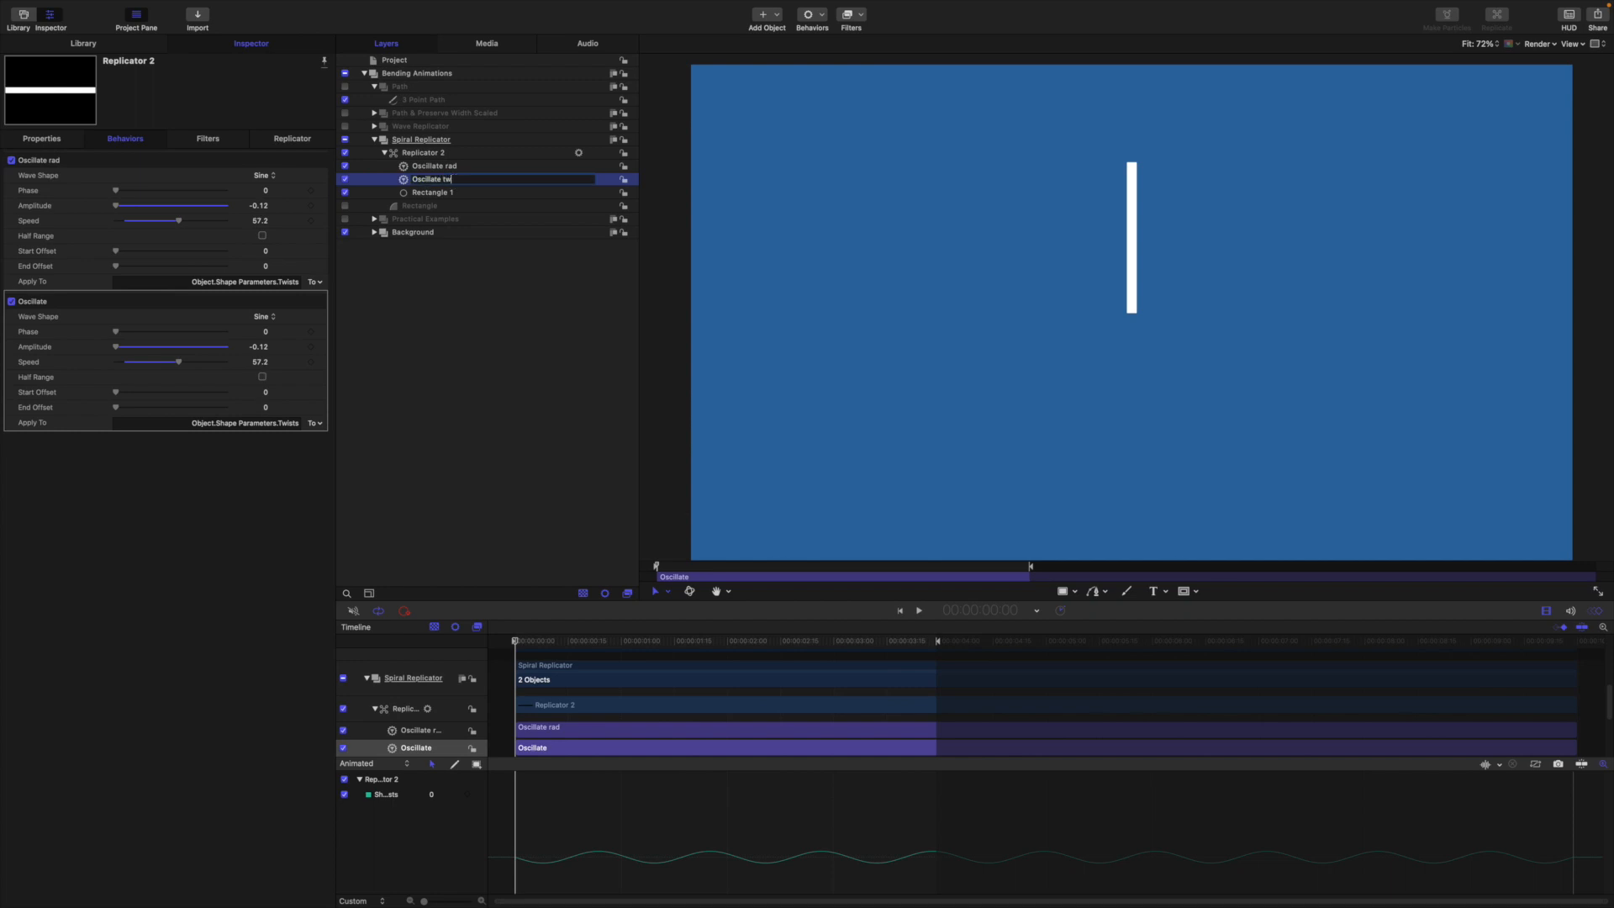
type("twirl")
key("Return")
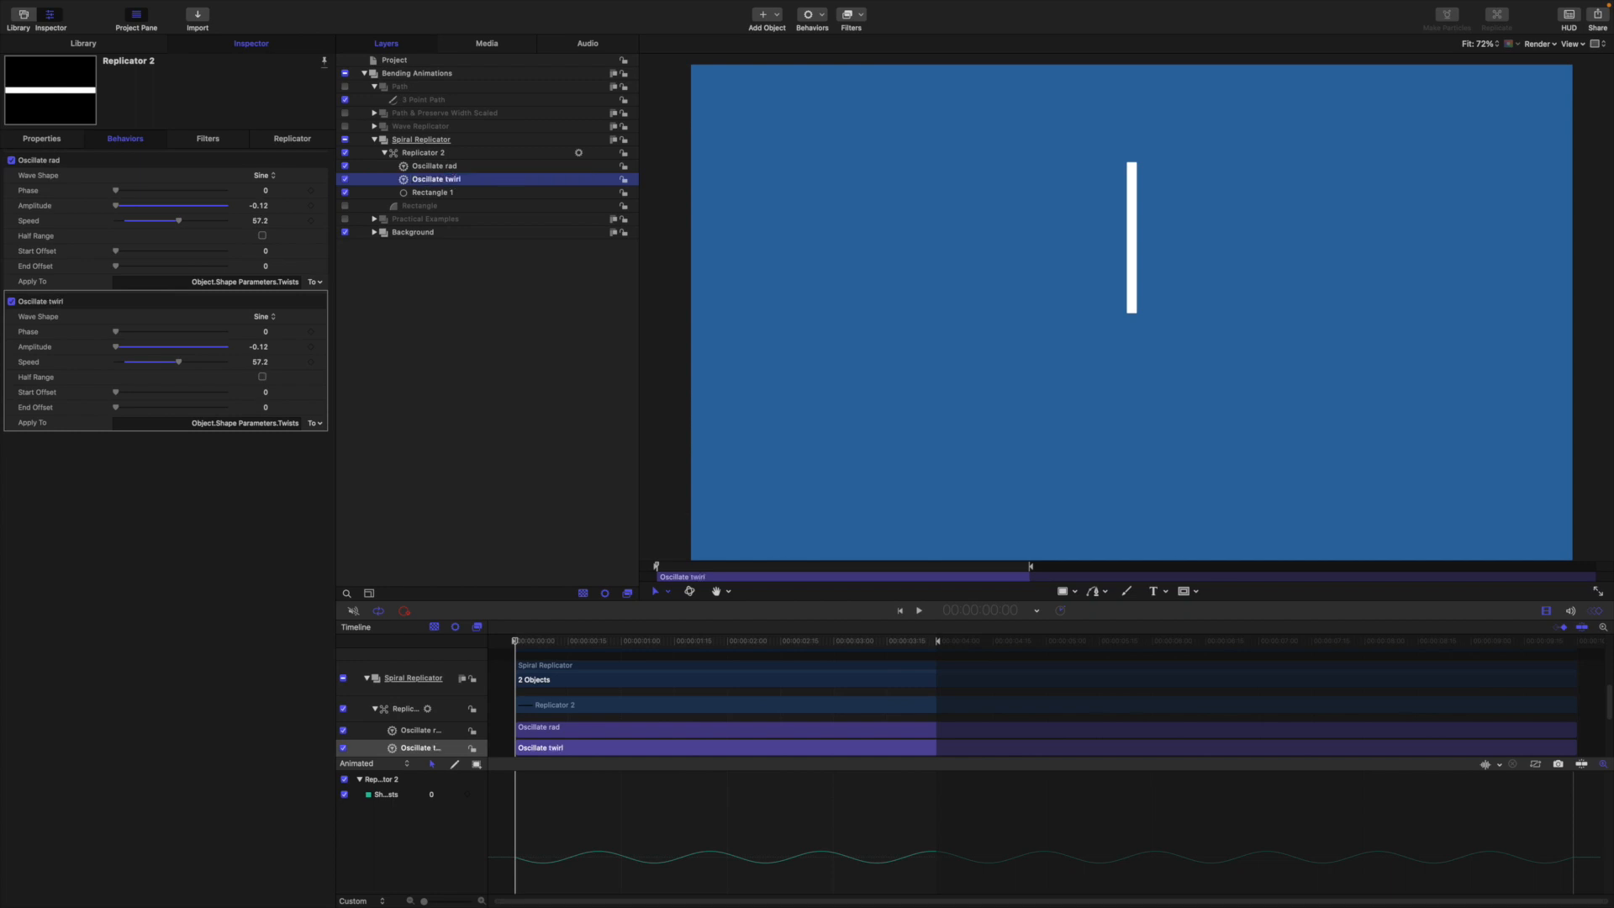
- Apply the Oscillate rad behavior to the shape's Radius with an Amplitude of -30 and play back the result
mouse_move(349, 321)
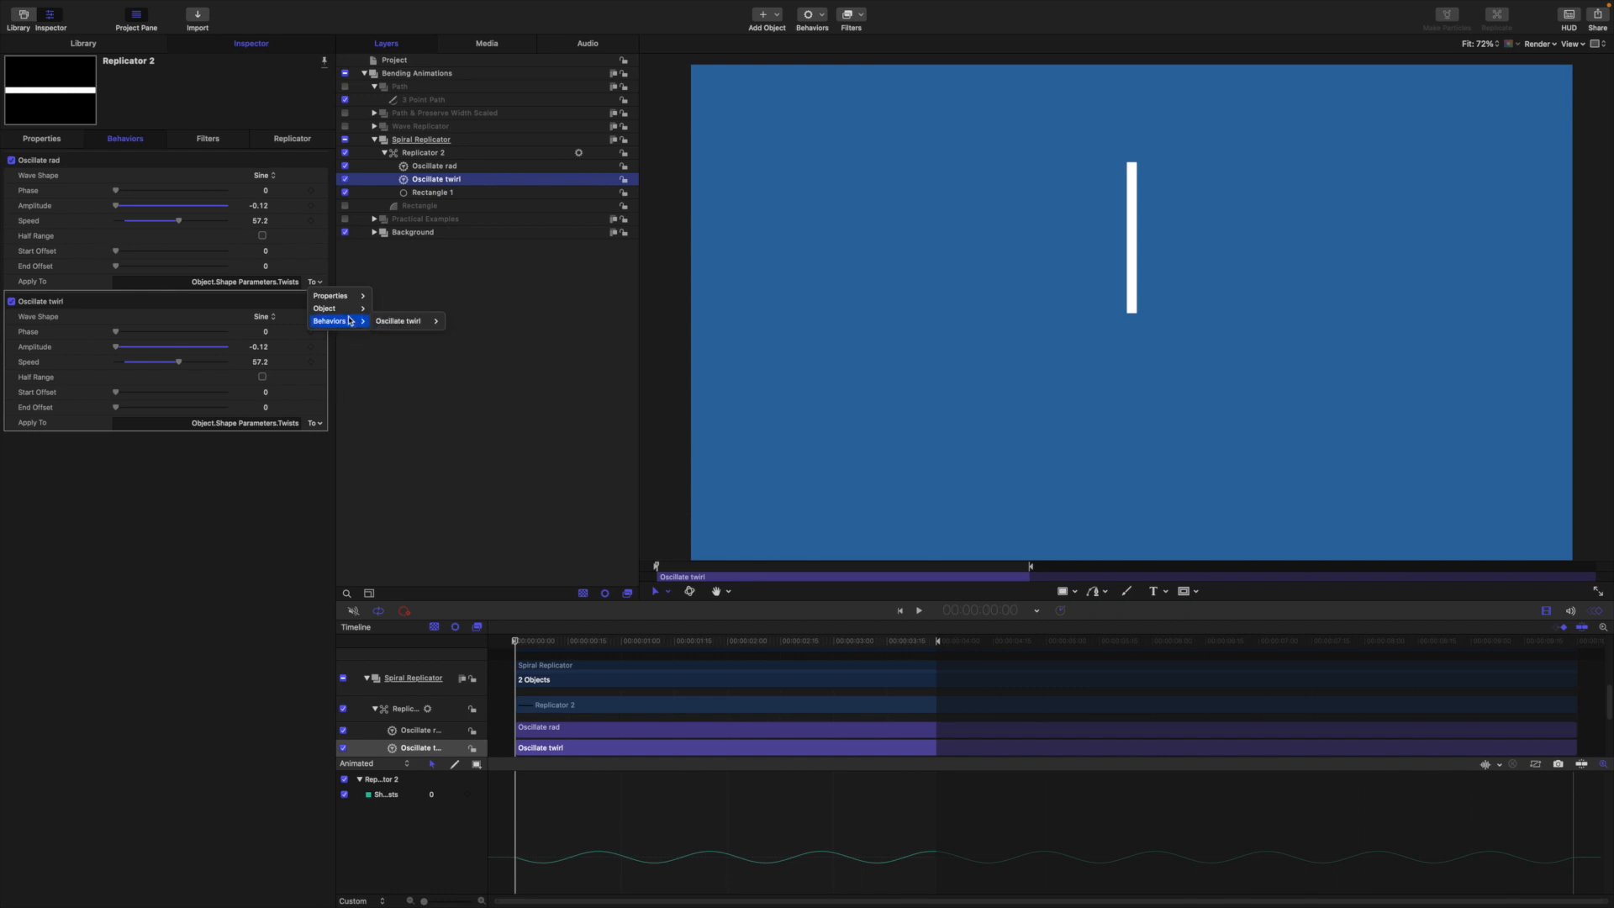
mouse_move(421, 321)
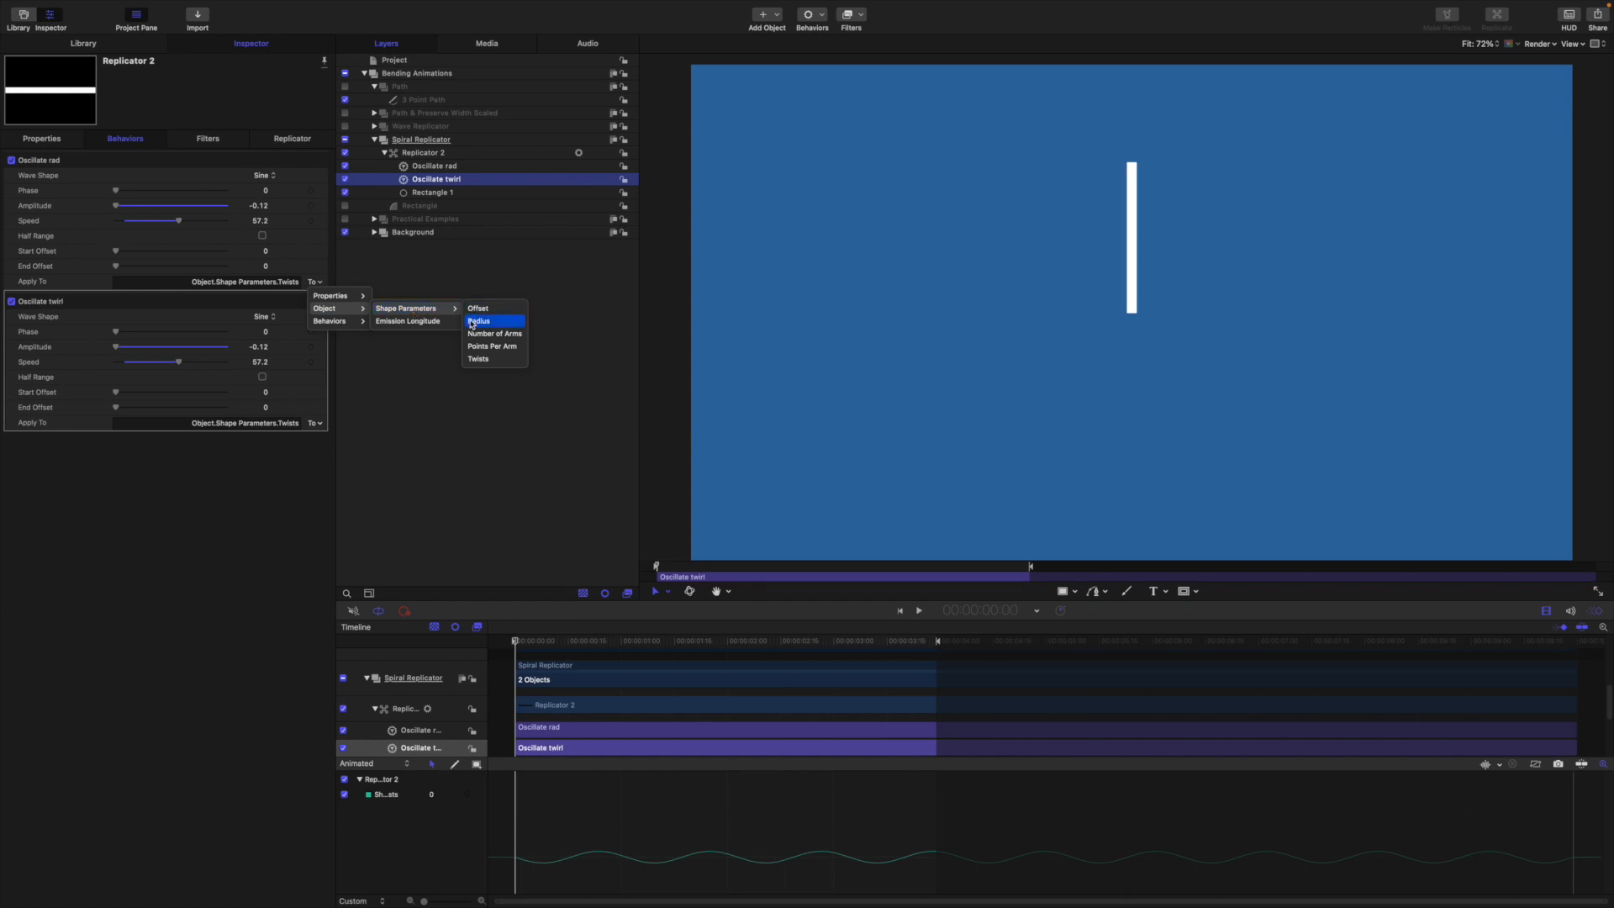
left_click(472, 322)
key("space")
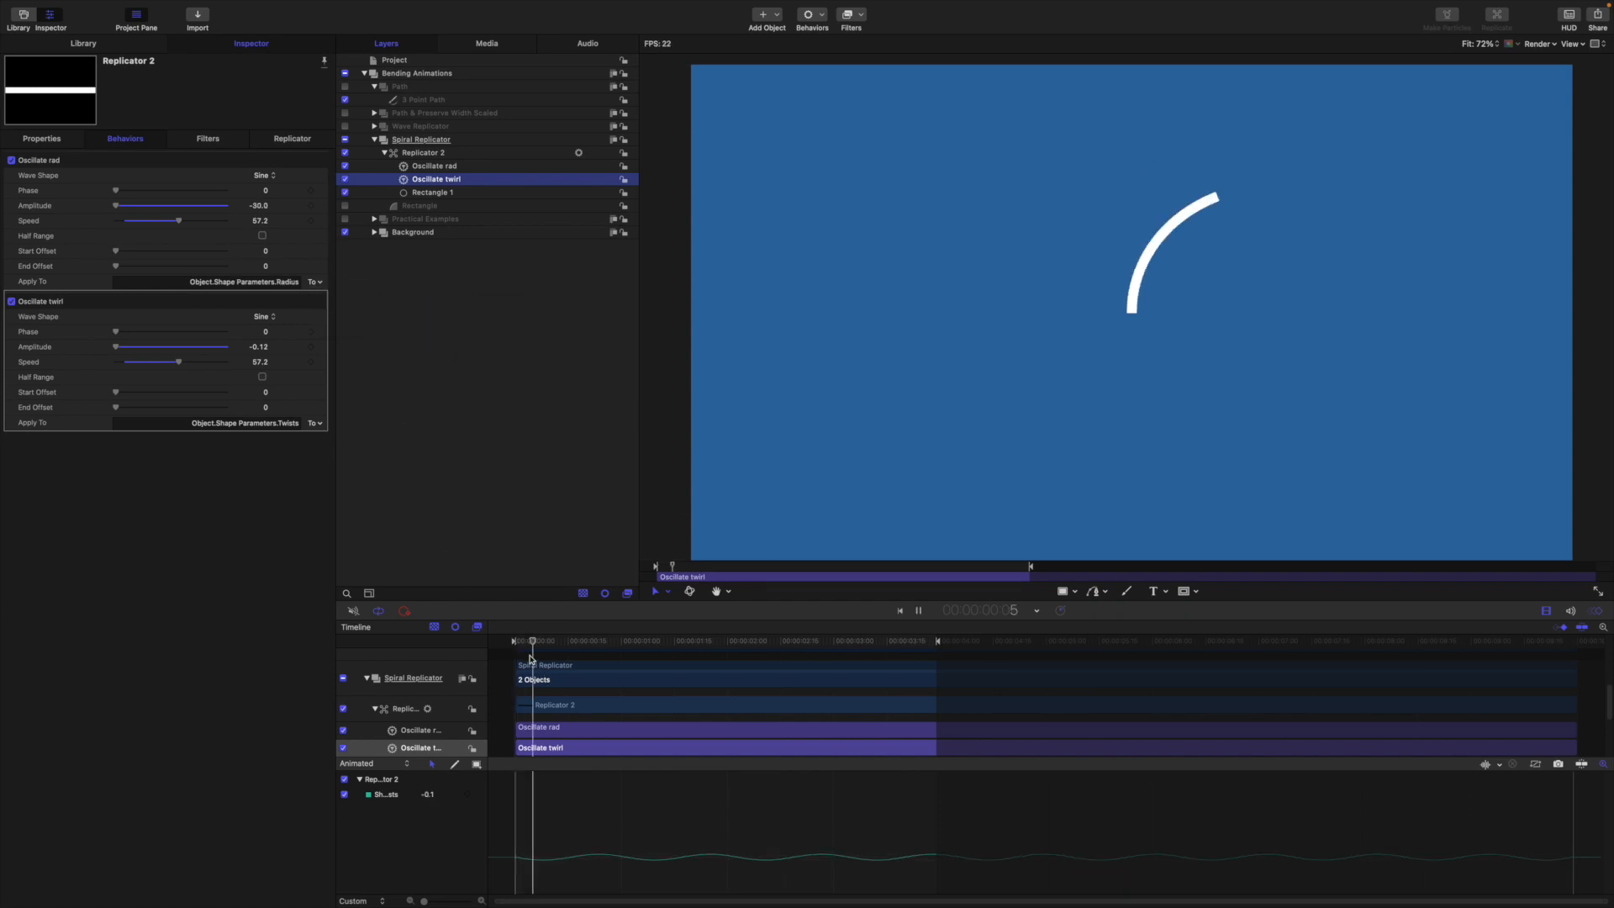
key("space")
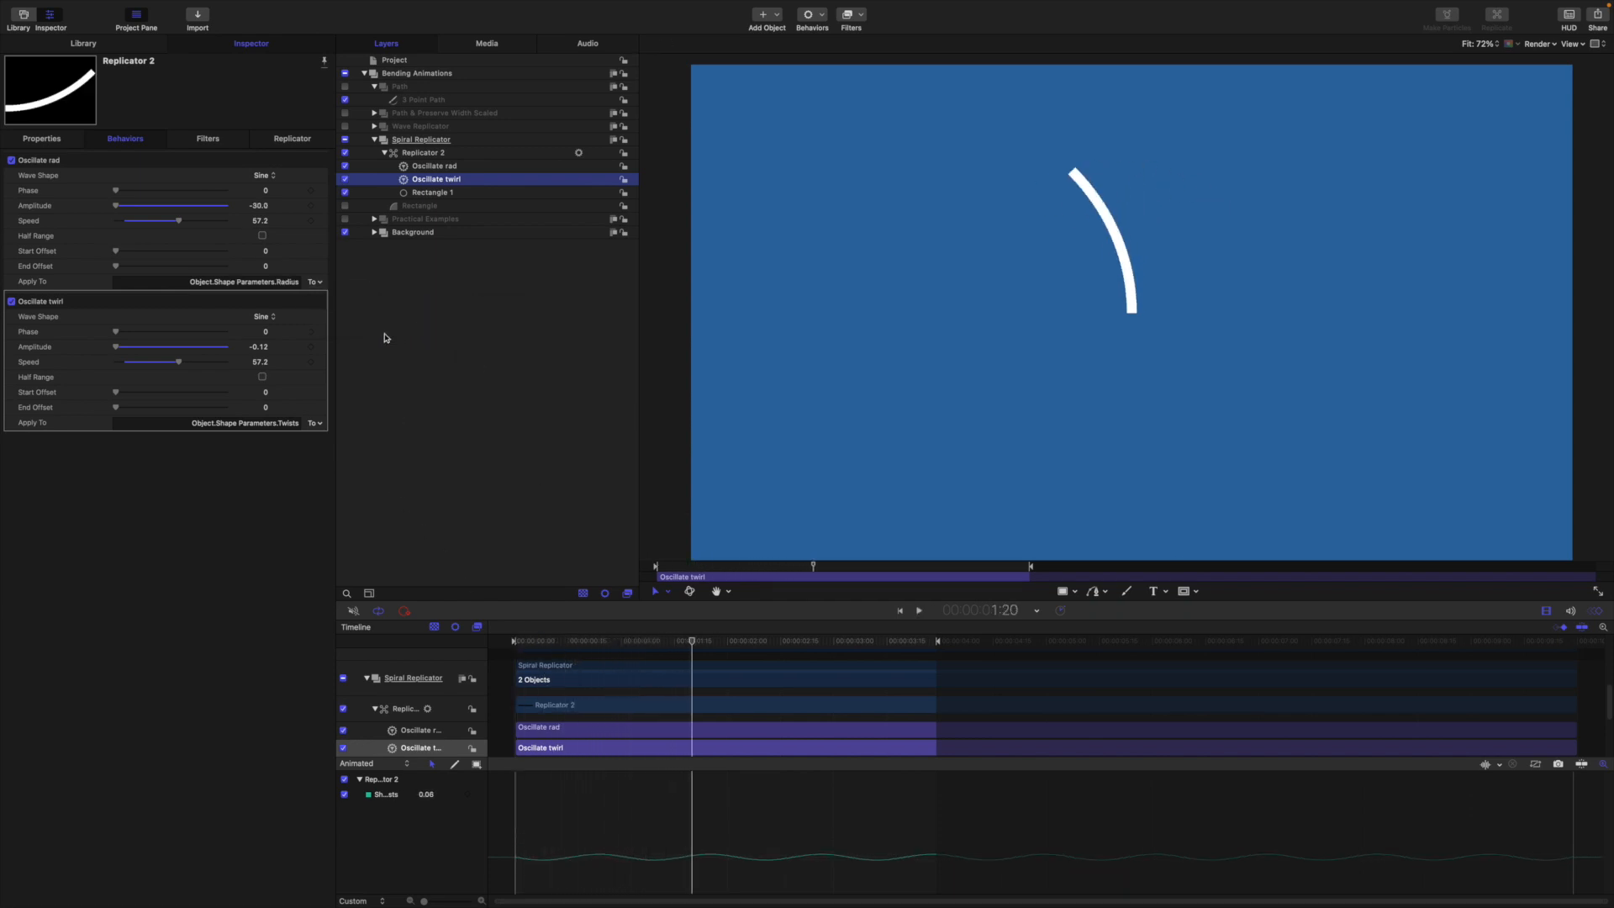
- Set Oscillate rad's Amplitude to 100 and enable its Half Range, previewing the animation
left_click(262, 206)
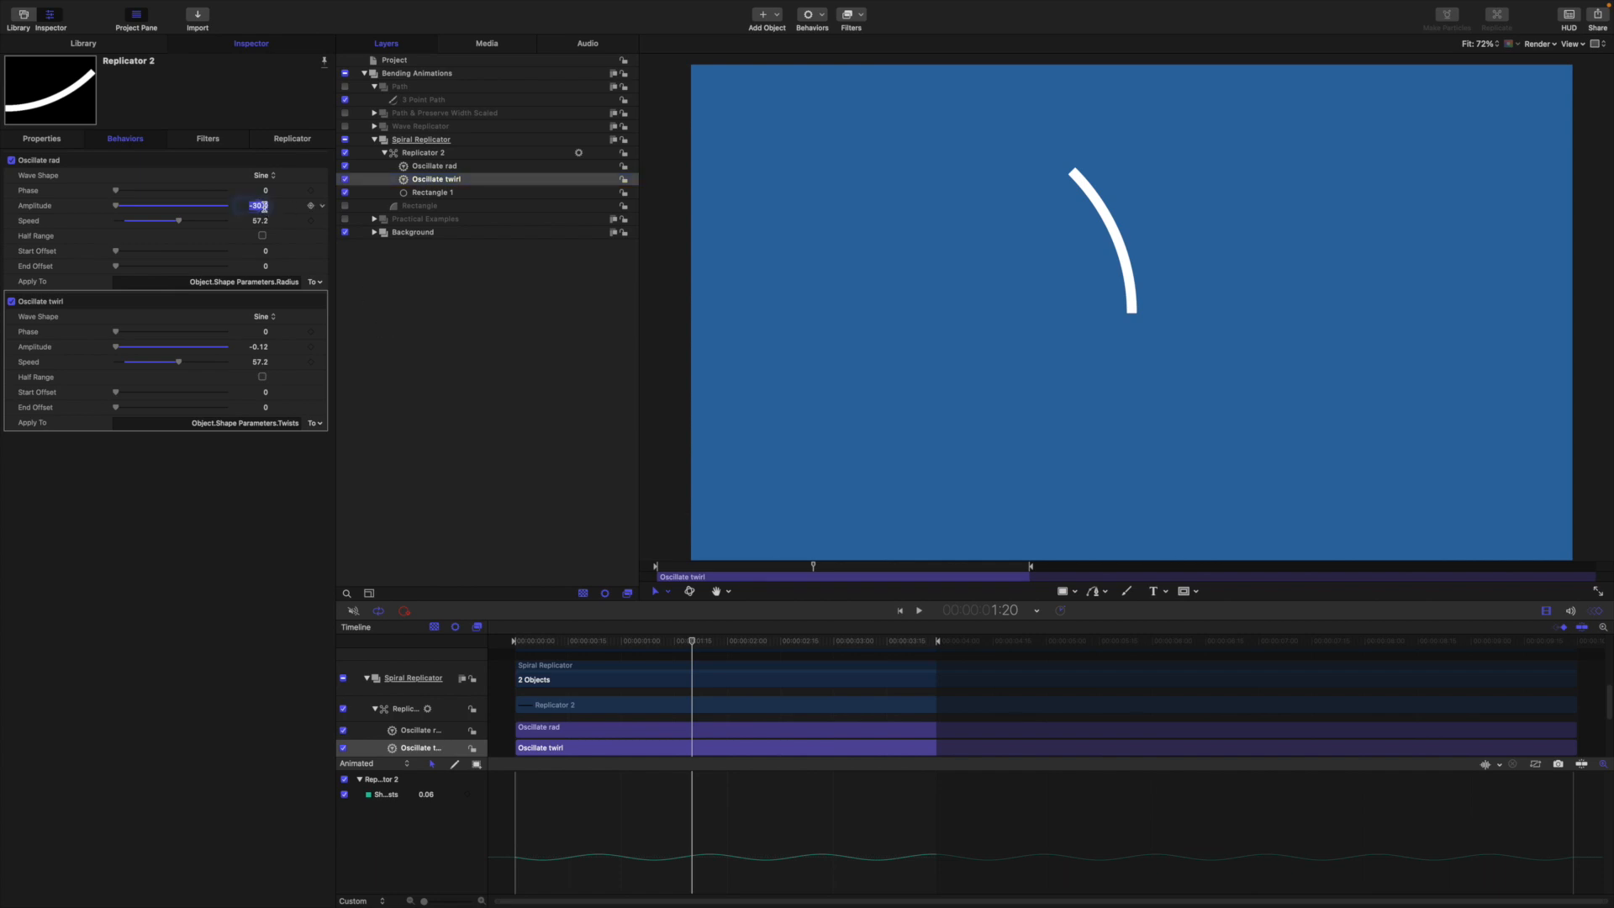
type("100")
key("Return")
key("space")
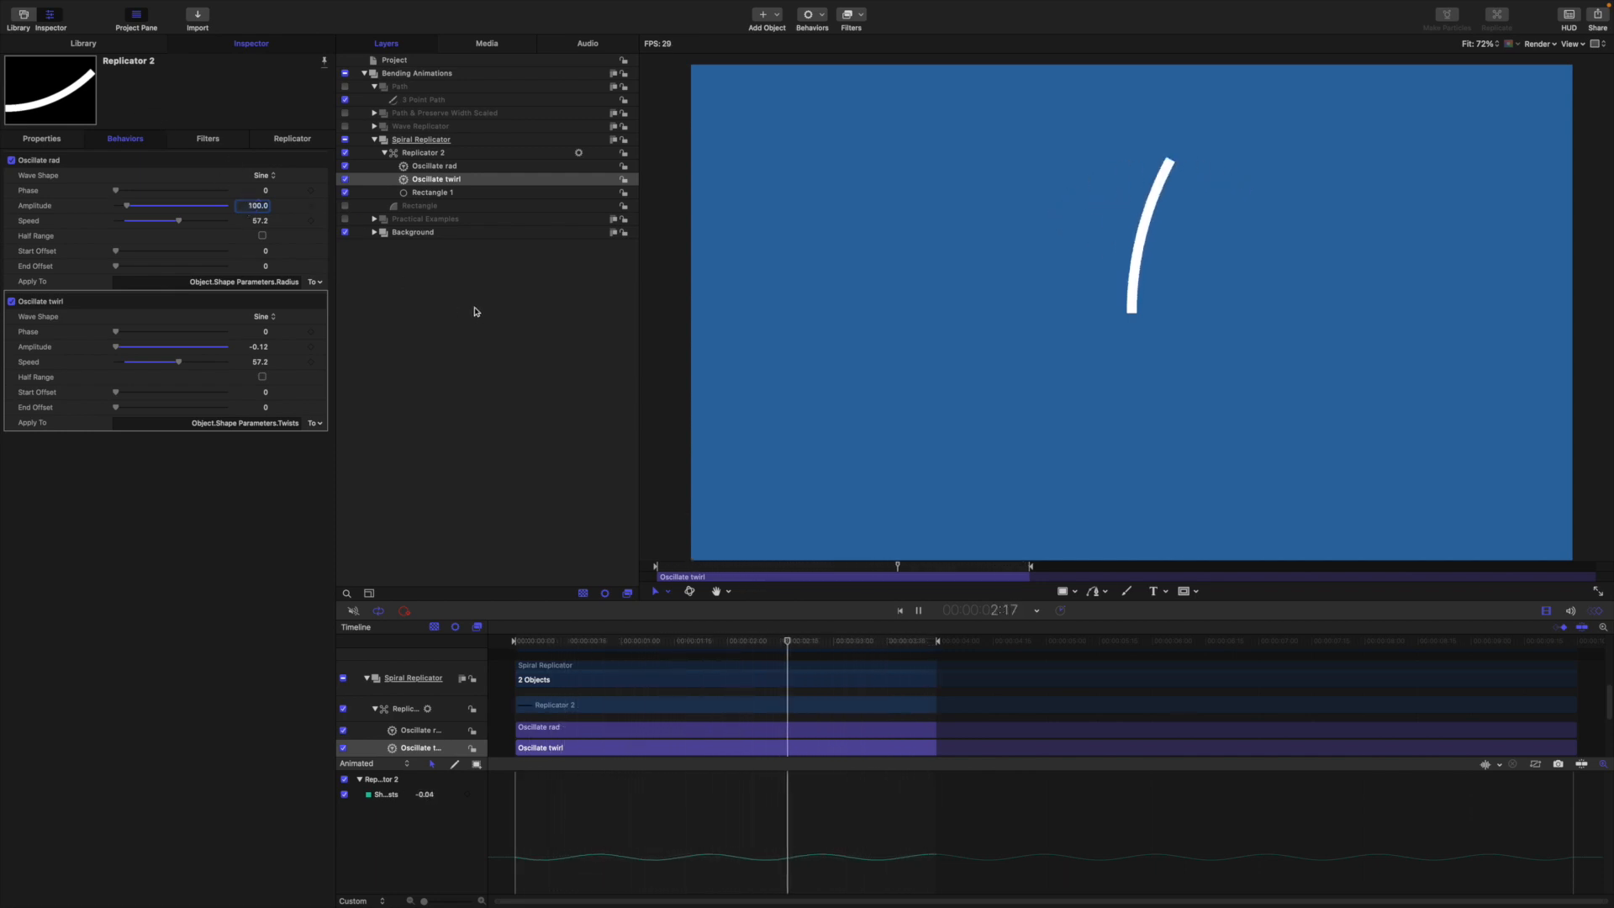
key("space")
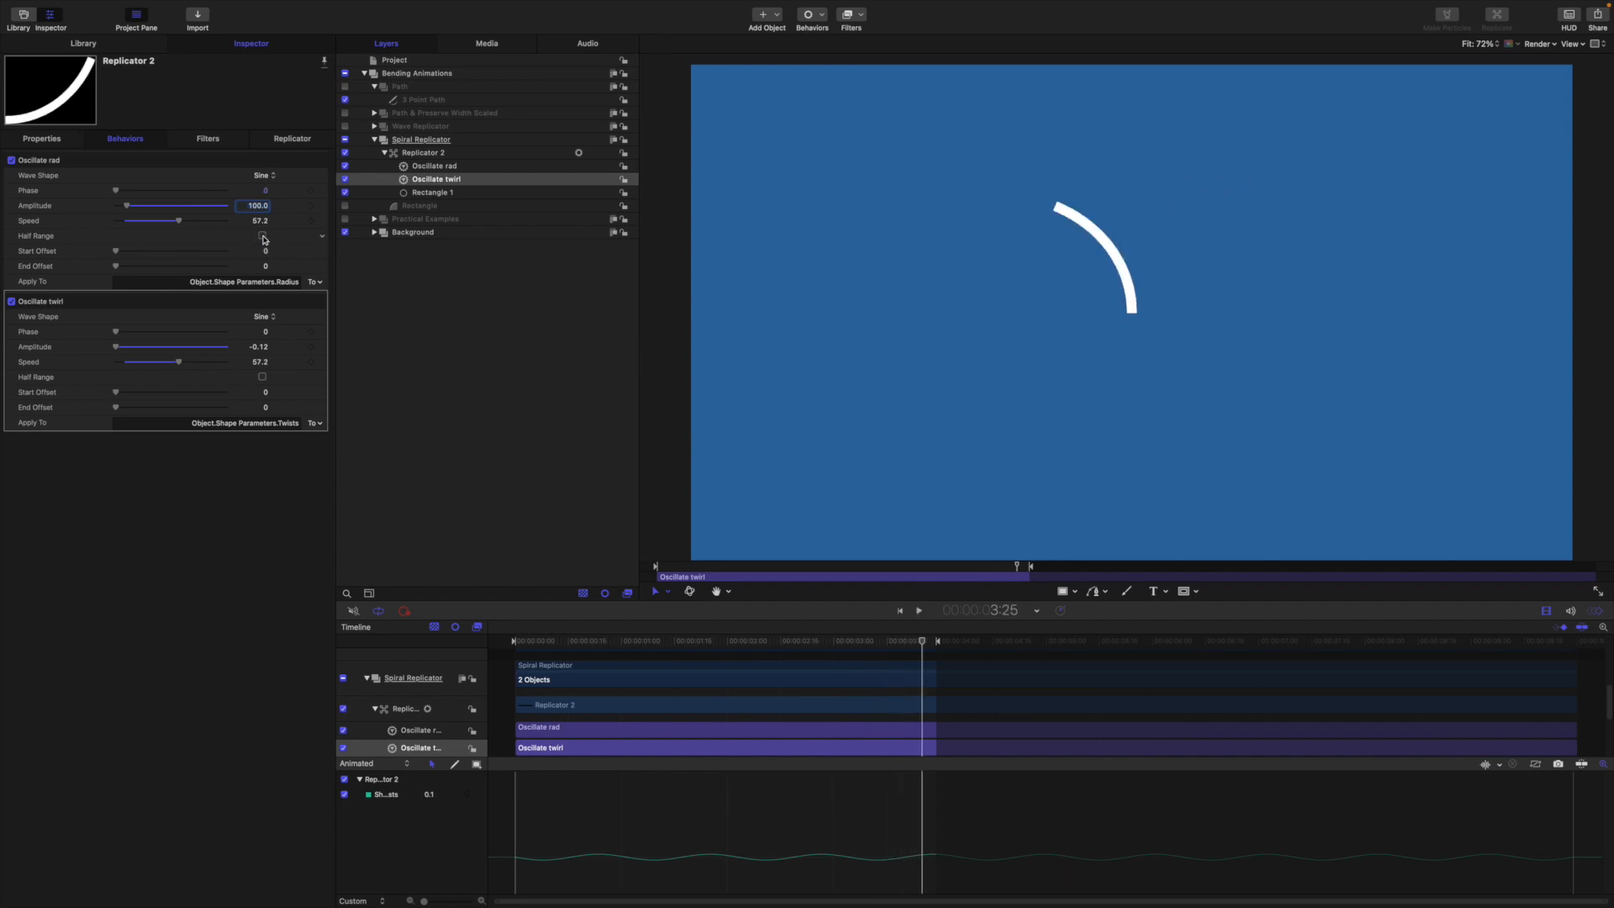
left_click(262, 235)
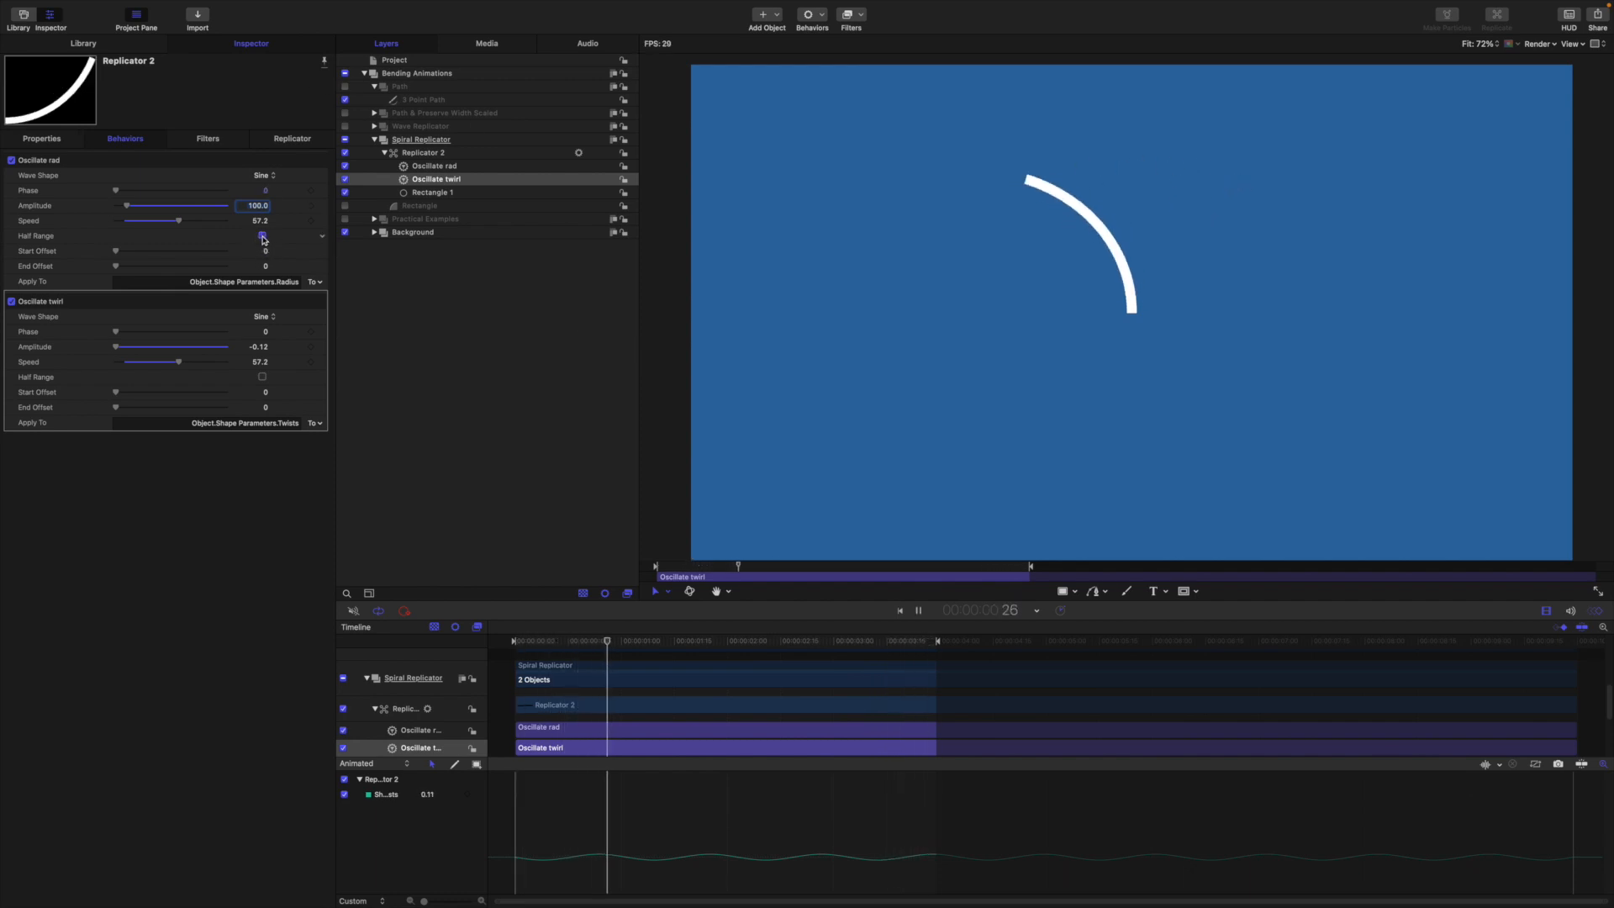
key("space")
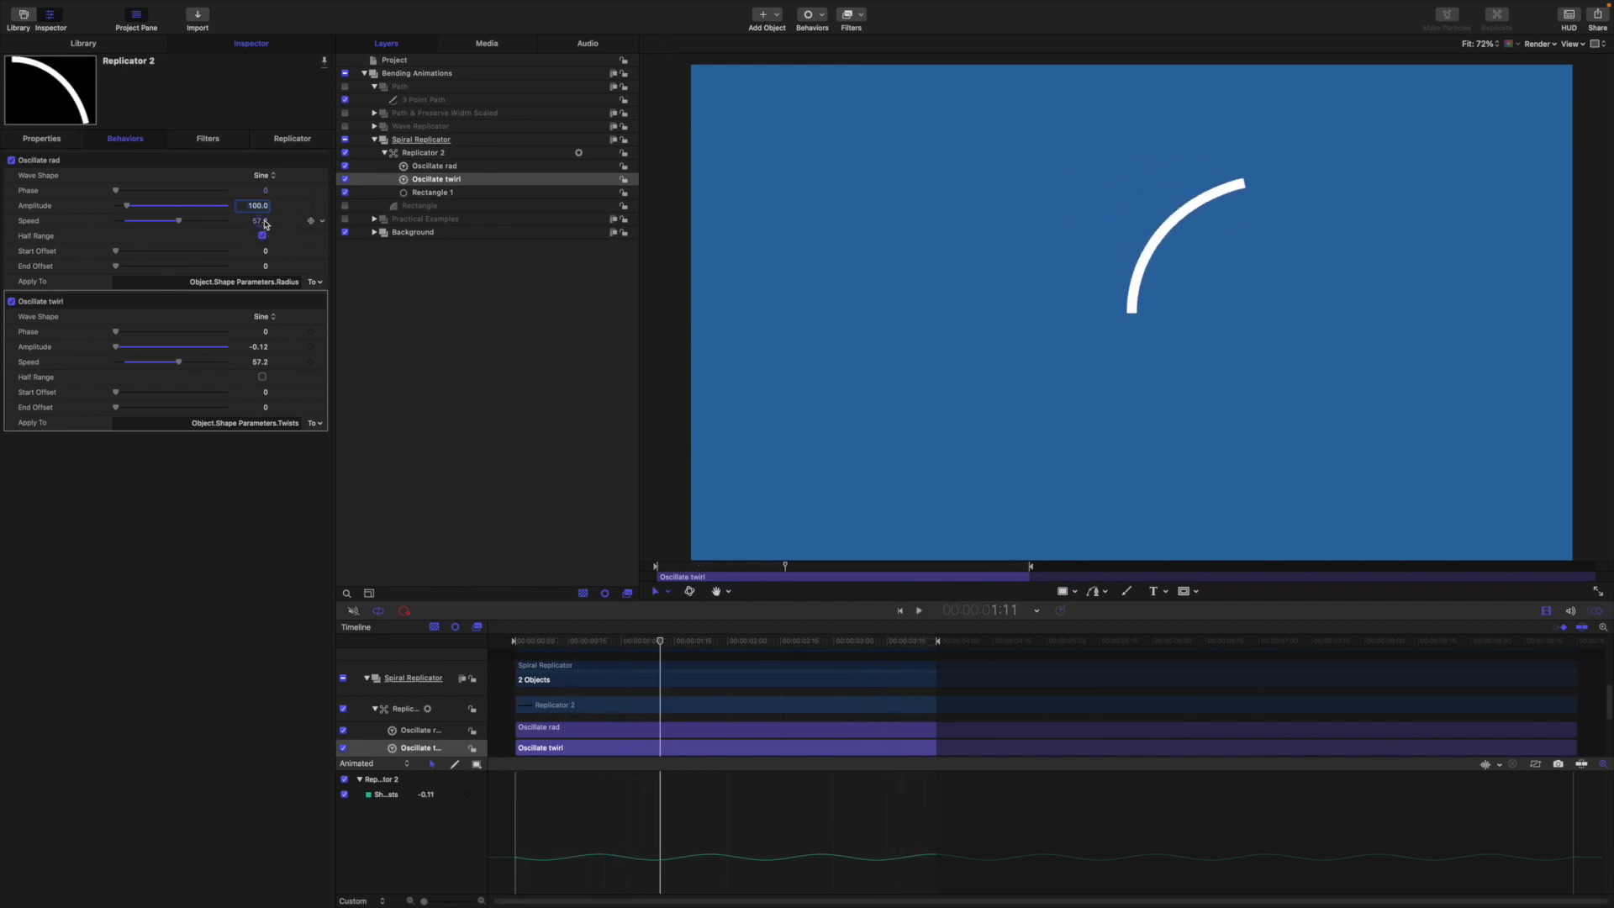
- Set Oscillate twirl's Speed to 50 and disable Half Range on Oscillate rad
left_click(264, 221)
left_click(262, 362)
type("50")
key("Return")
left_click(260, 237)
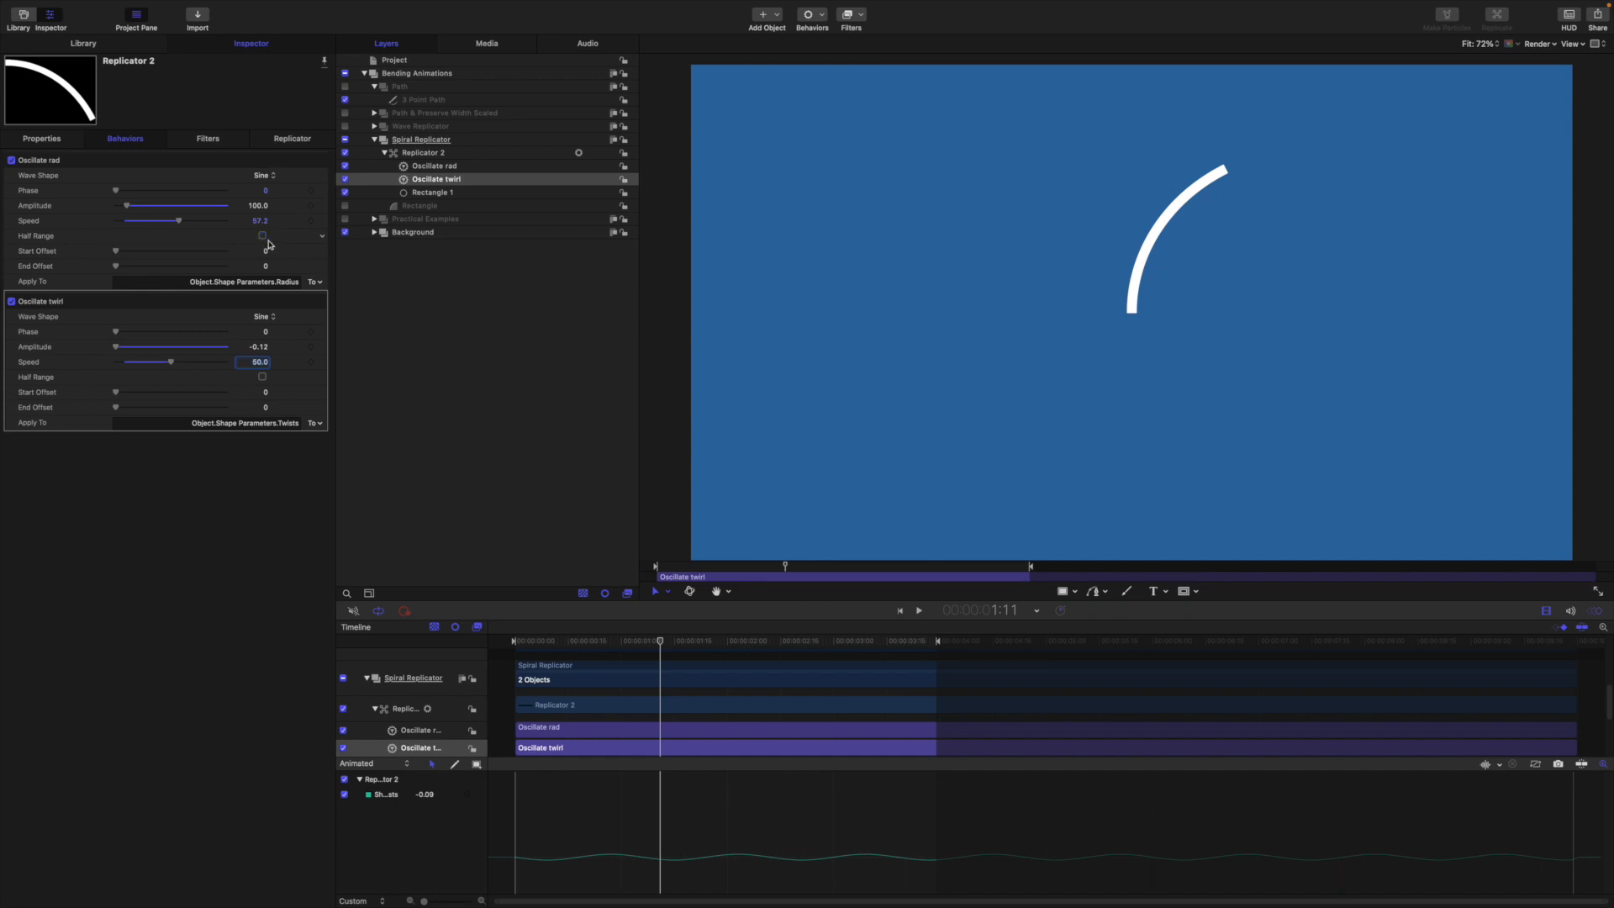
- Set Oscillate rad's Speed to 100 and play back the combined bending and length animation
left_click(261, 223)
type("100")
key("Return")
key("space")
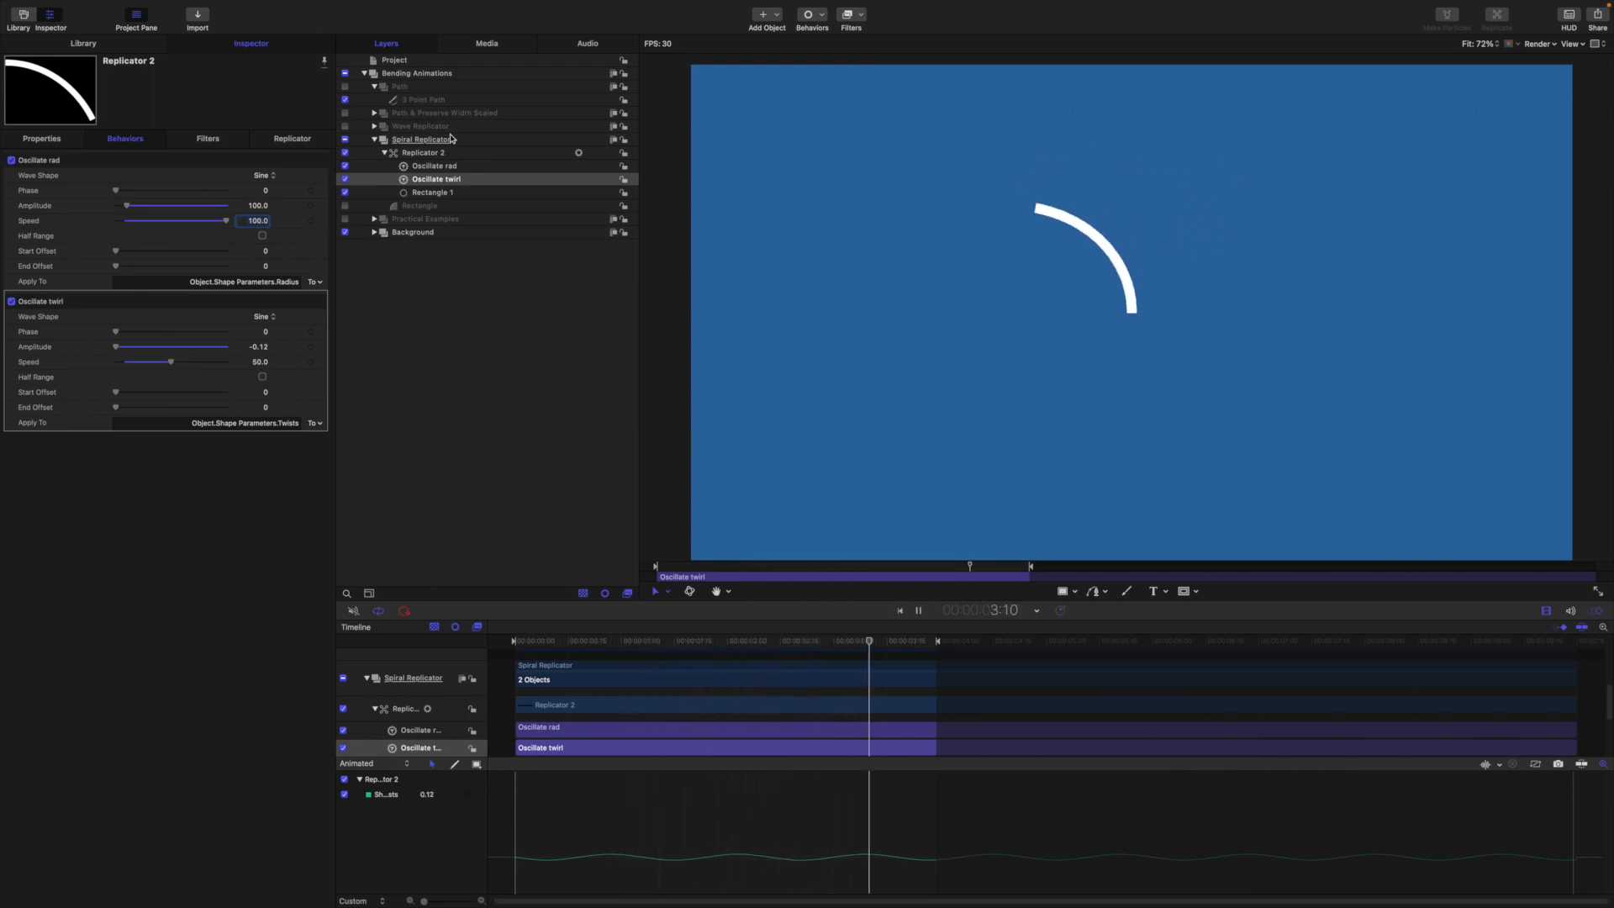
key("space")
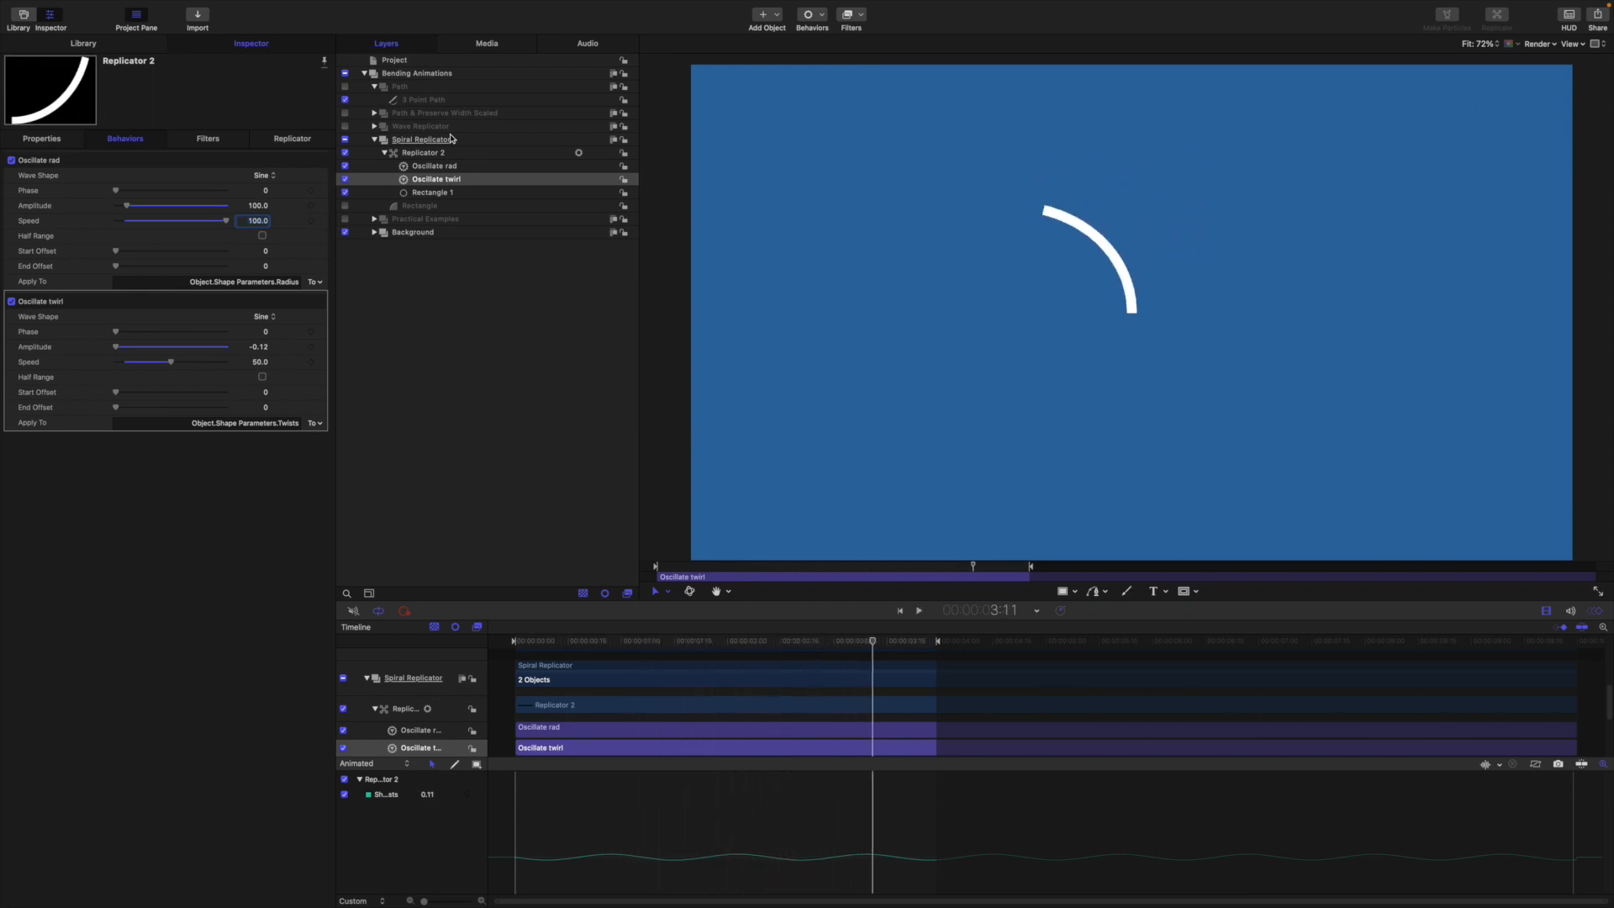
- Show and expand the Practical Examples group and make its Pointing Cursor group visible
left_click(345, 218)
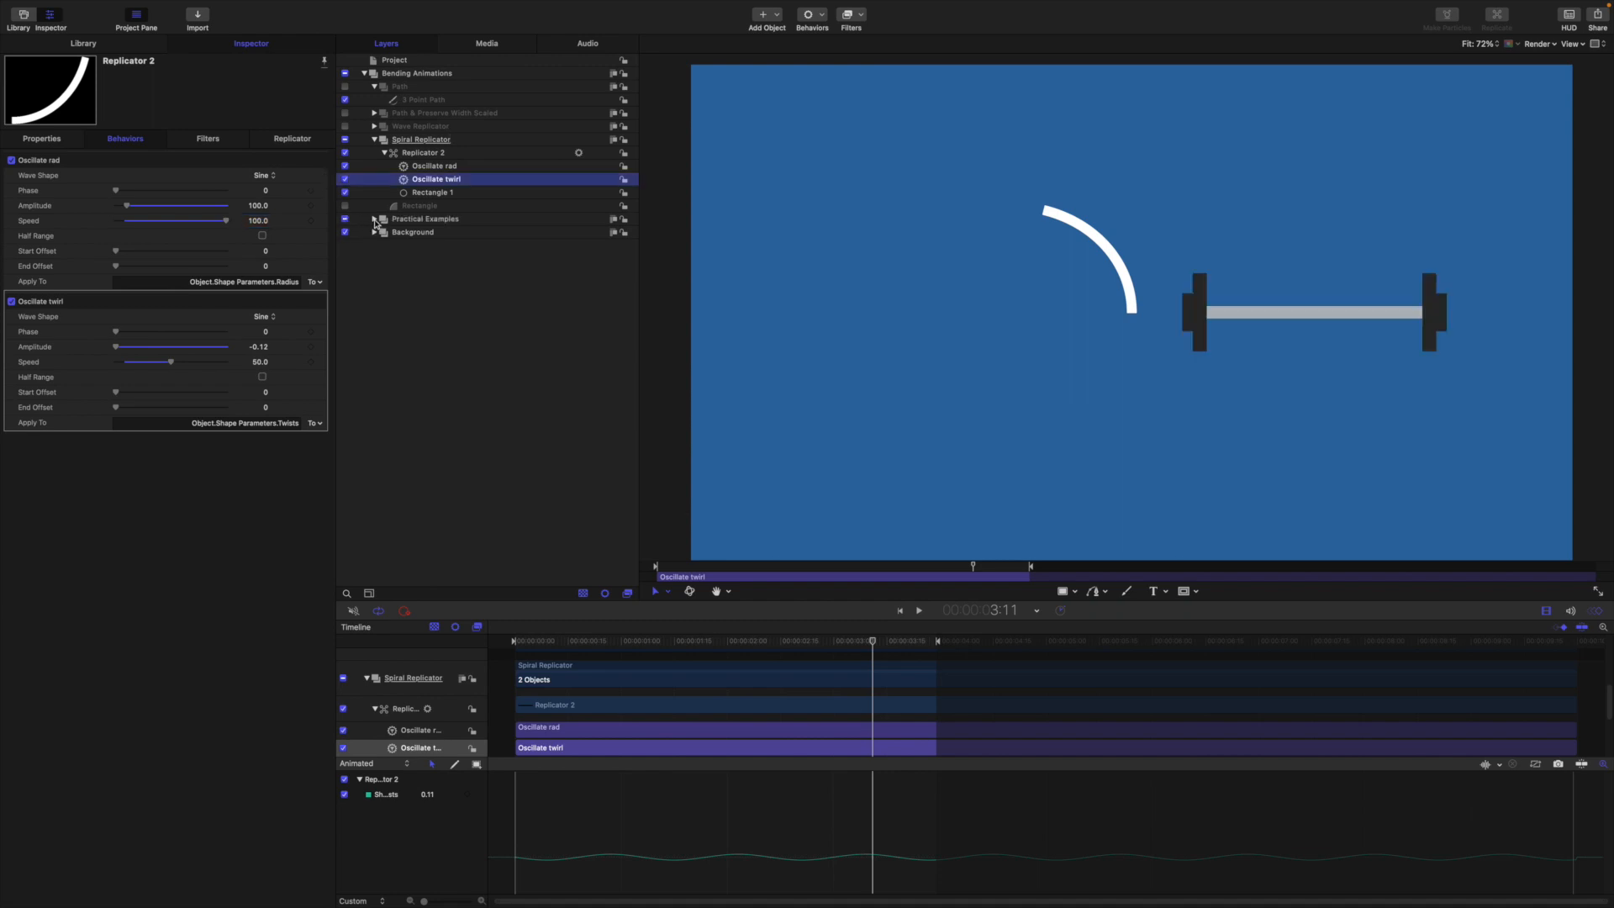
left_click(375, 220)
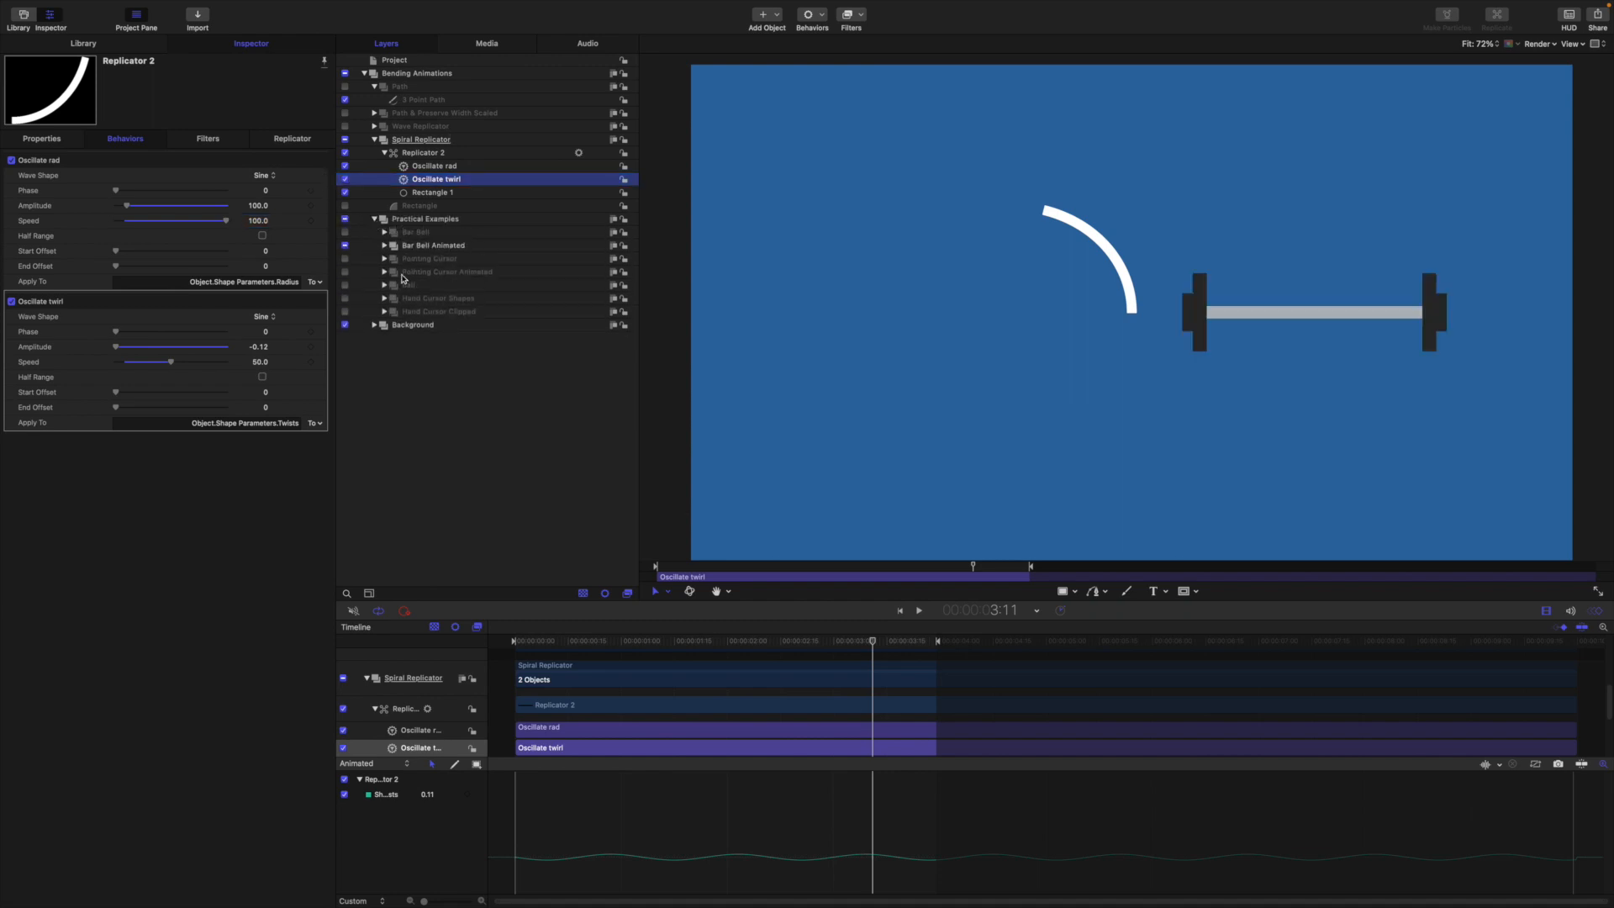
left_click(345, 259)
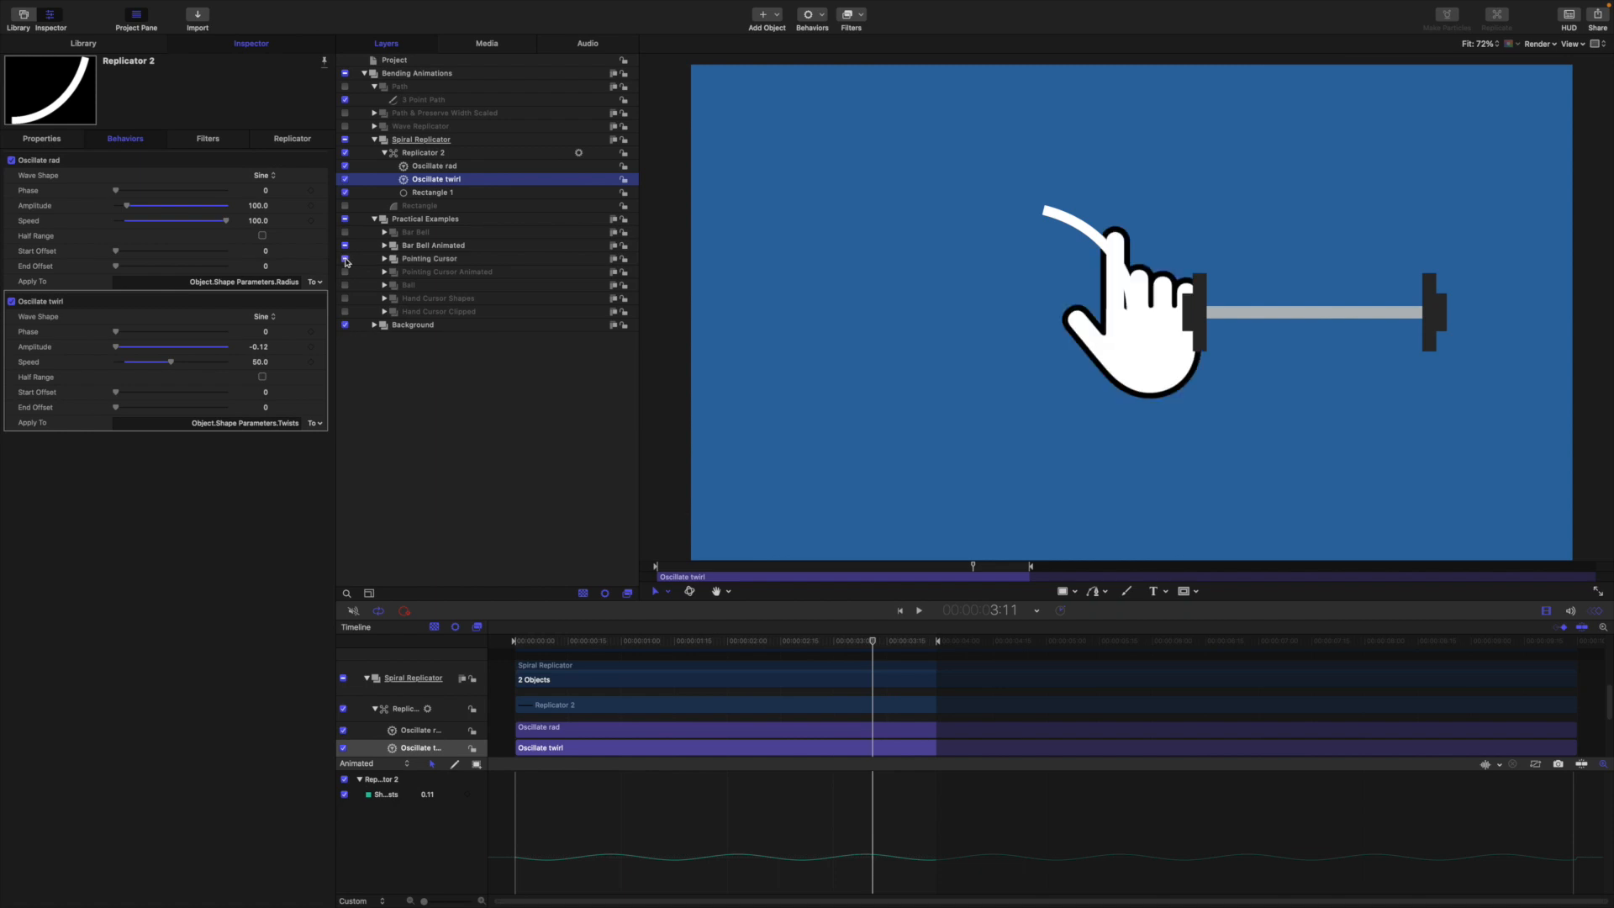
- Hide the Pointing Cursor and Spiral Replicator groups, collapsing Practical Examples and Spiral Replicator
left_click(344, 259)
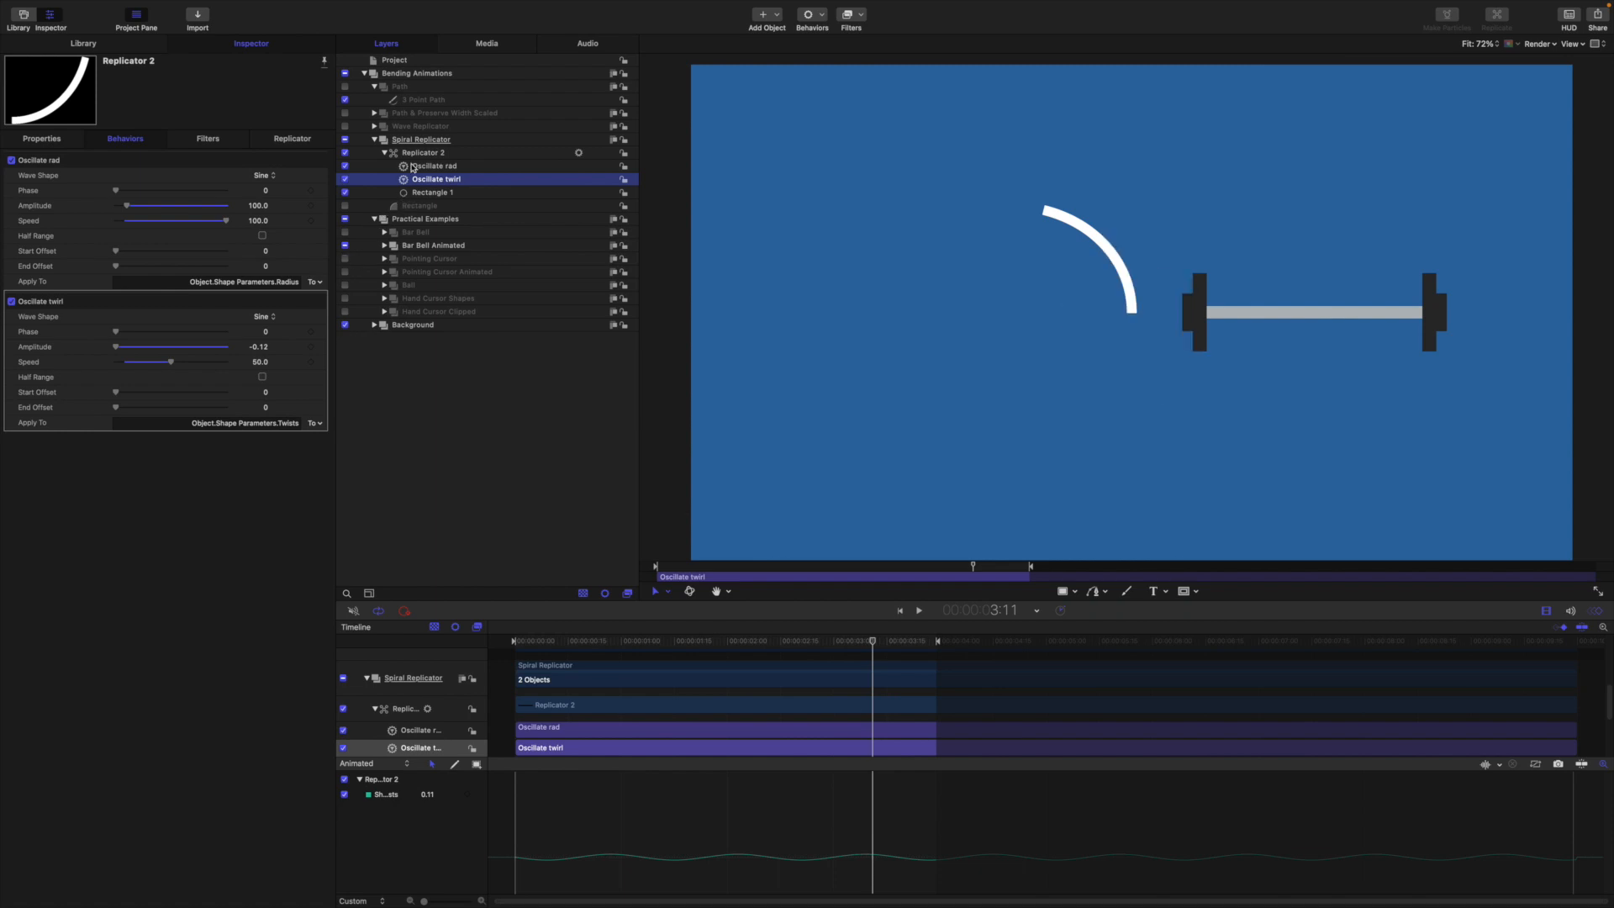
left_click(375, 220)
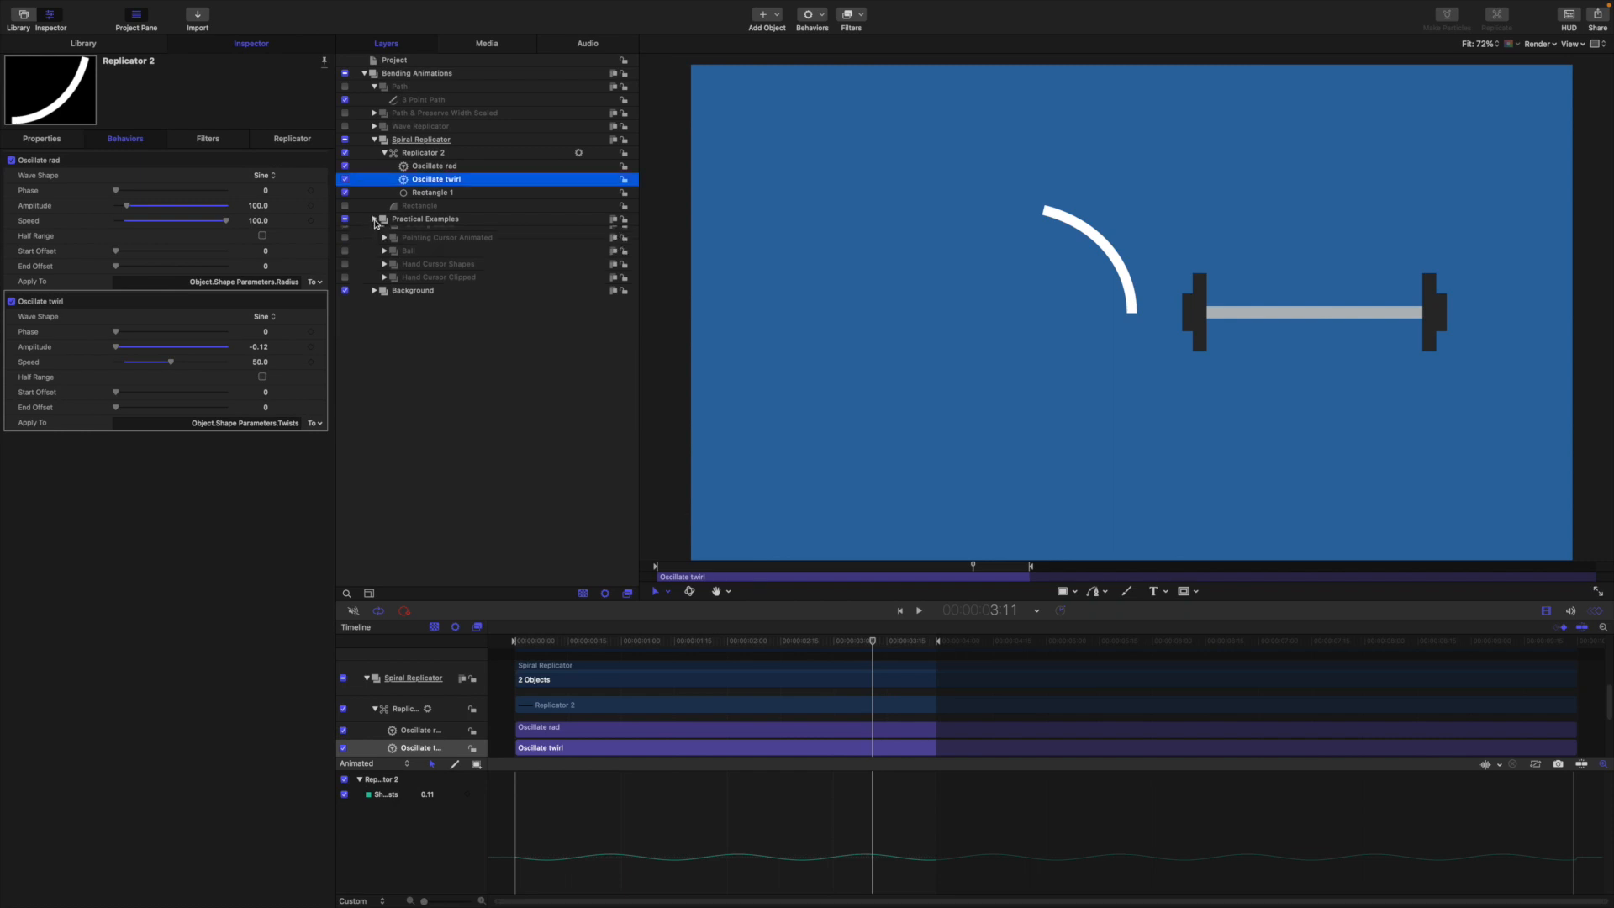
left_click(388, 141)
left_click(375, 139)
key("ctrl+t")
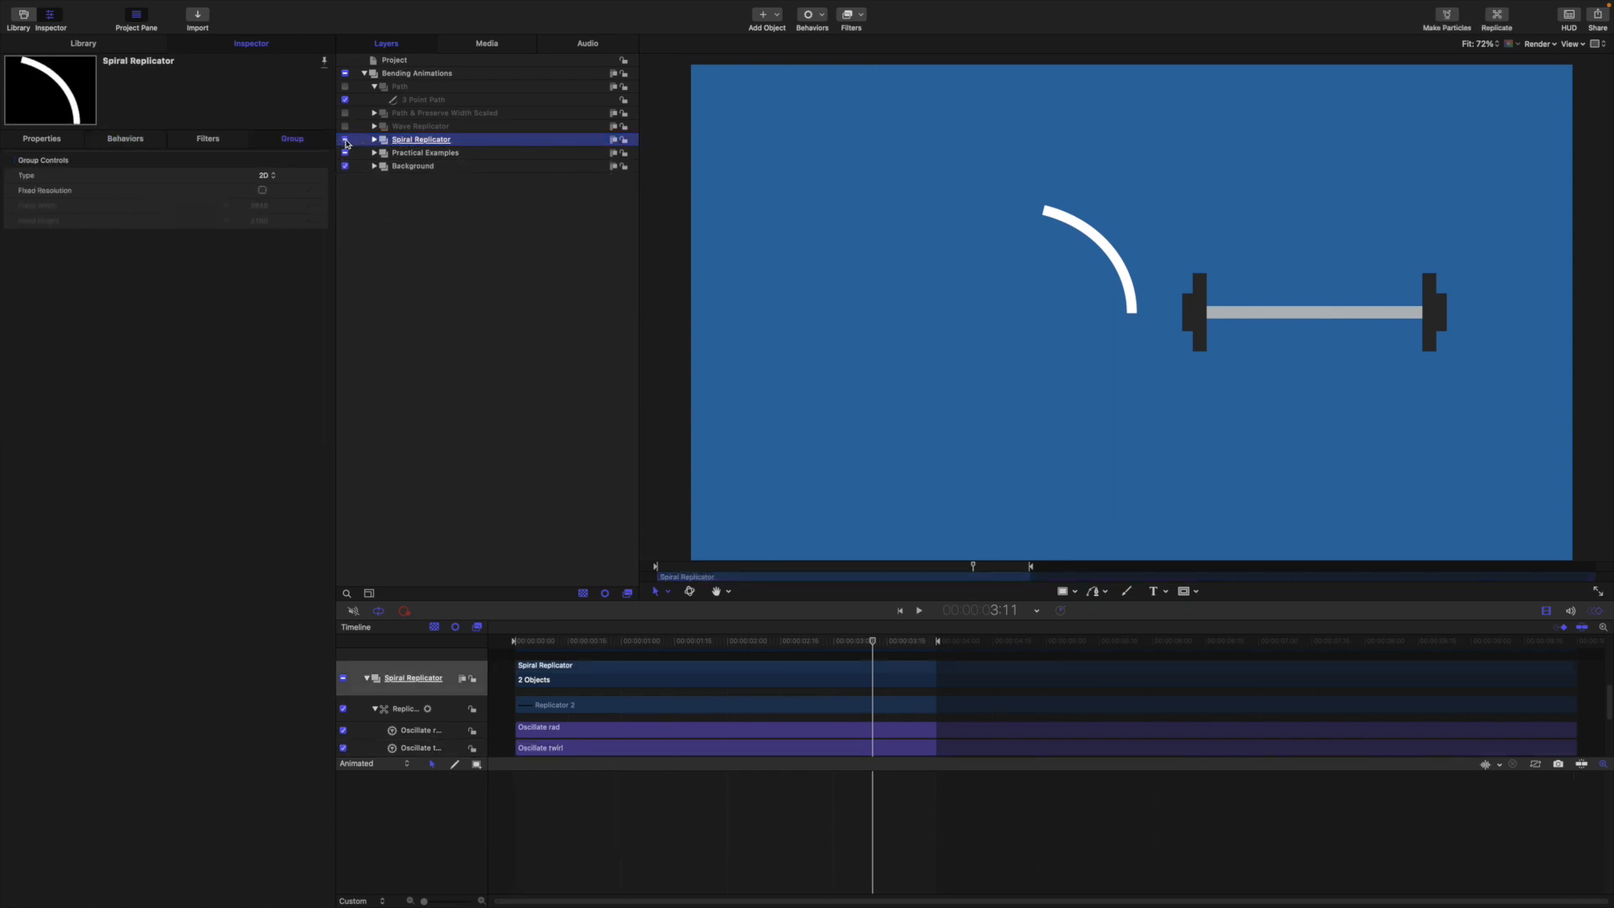
- Expand Practical Examples, hide Bar Bell Animated and make the Pointing Cursor group visible
left_click(373, 154)
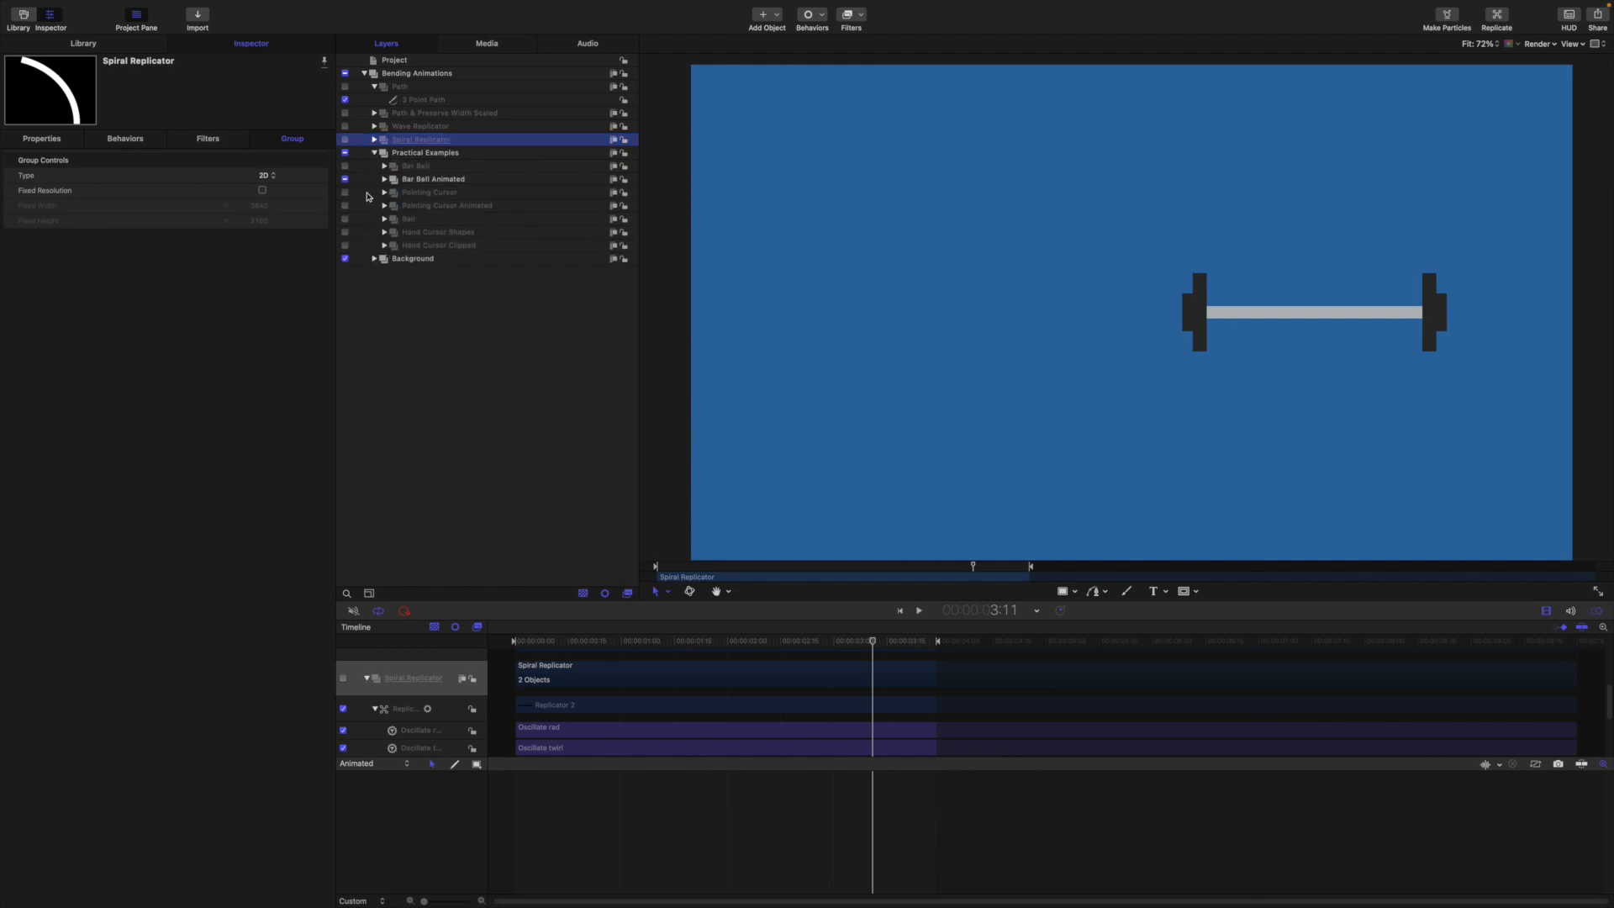
left_click(345, 180)
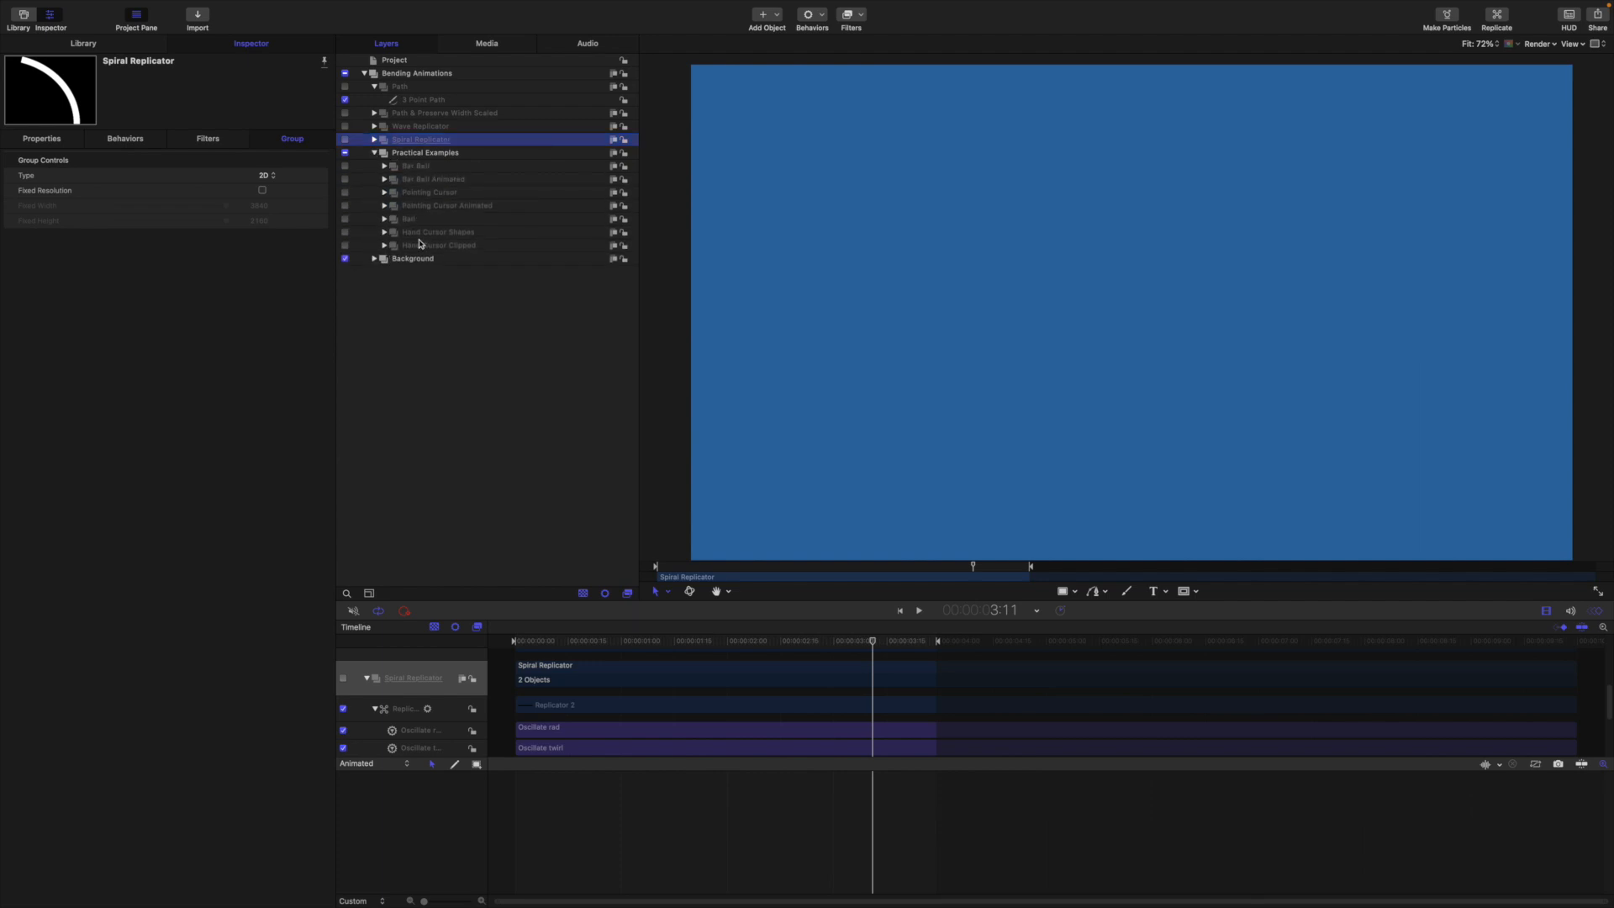
left_click(345, 193)
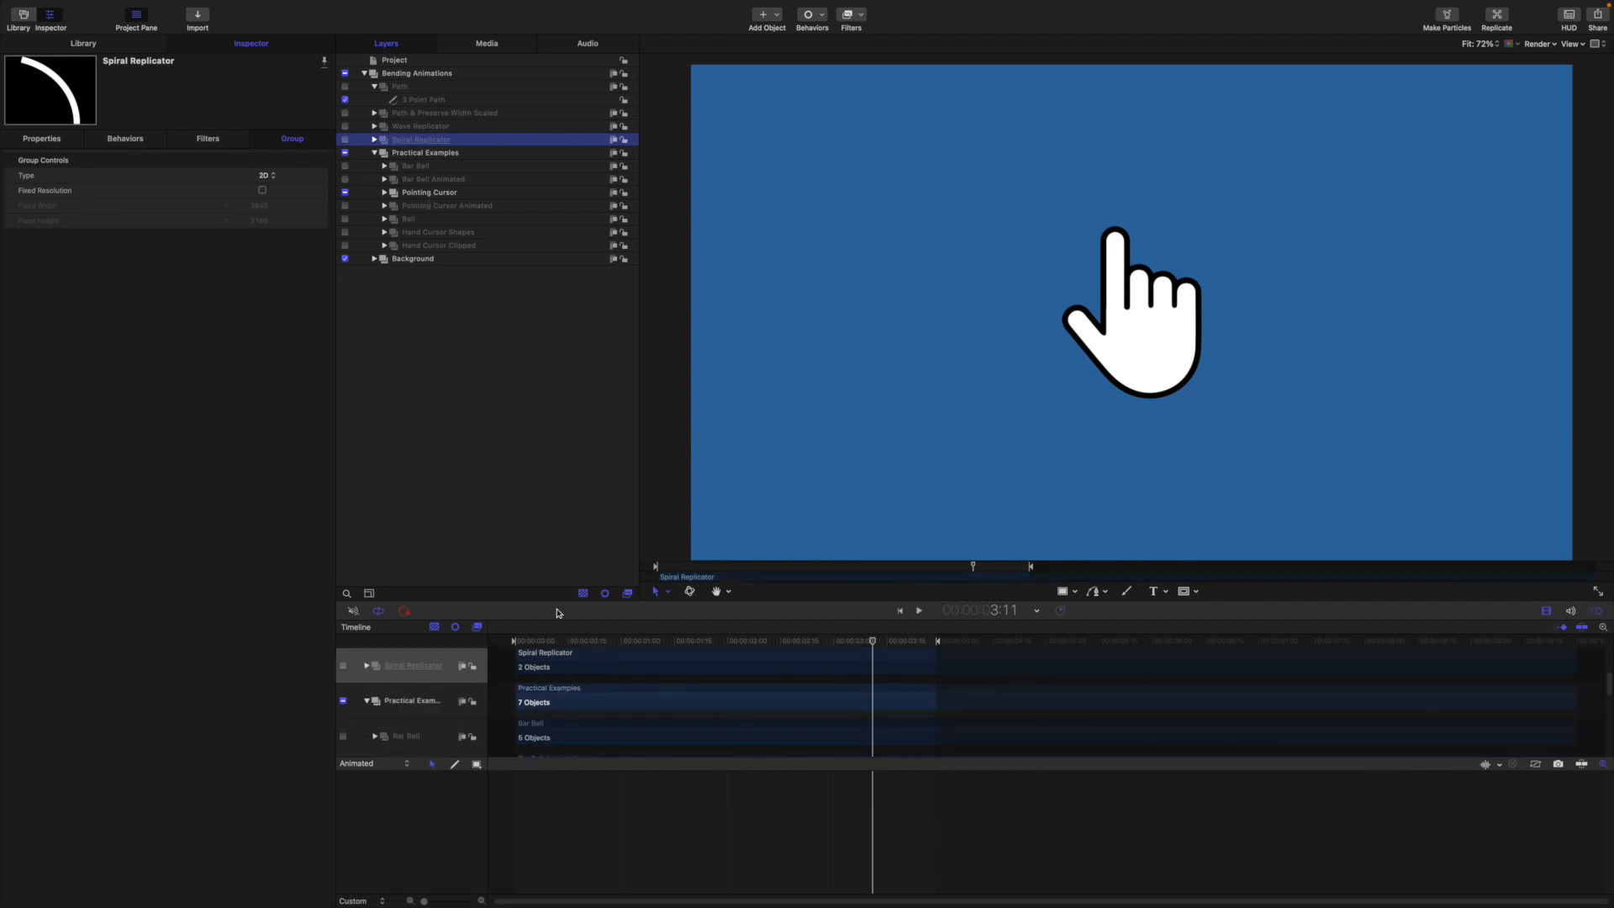
- Bend the pointing finger by setting the Pointing Cursor Replicator's Twists to 0.03, and try out its Radius
left_click(384, 192)
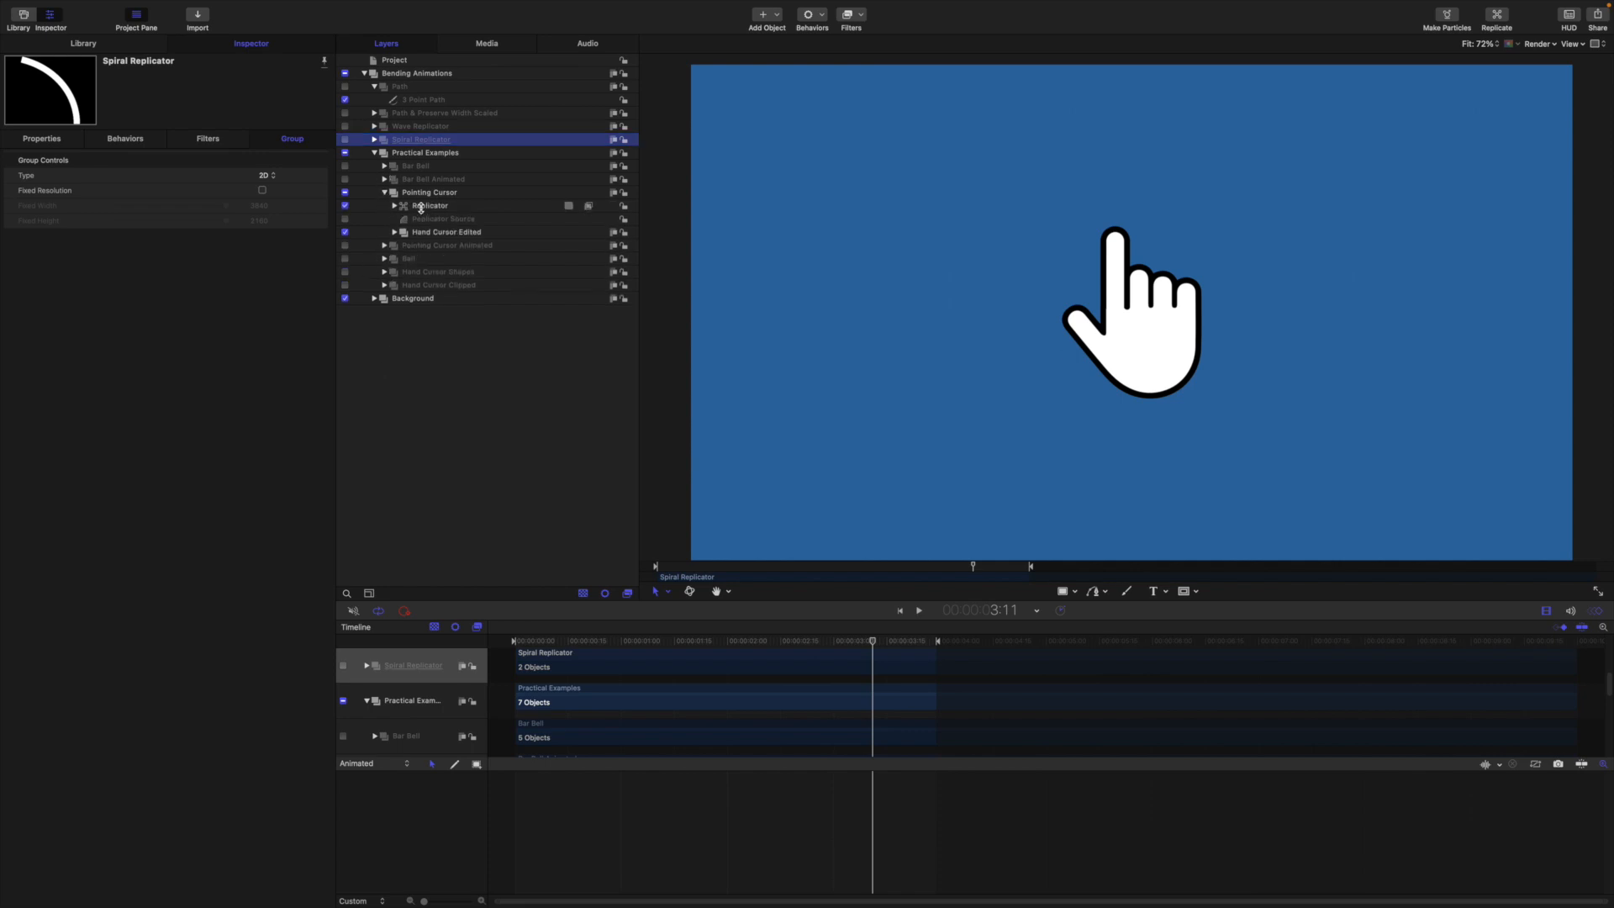
left_click(421, 208)
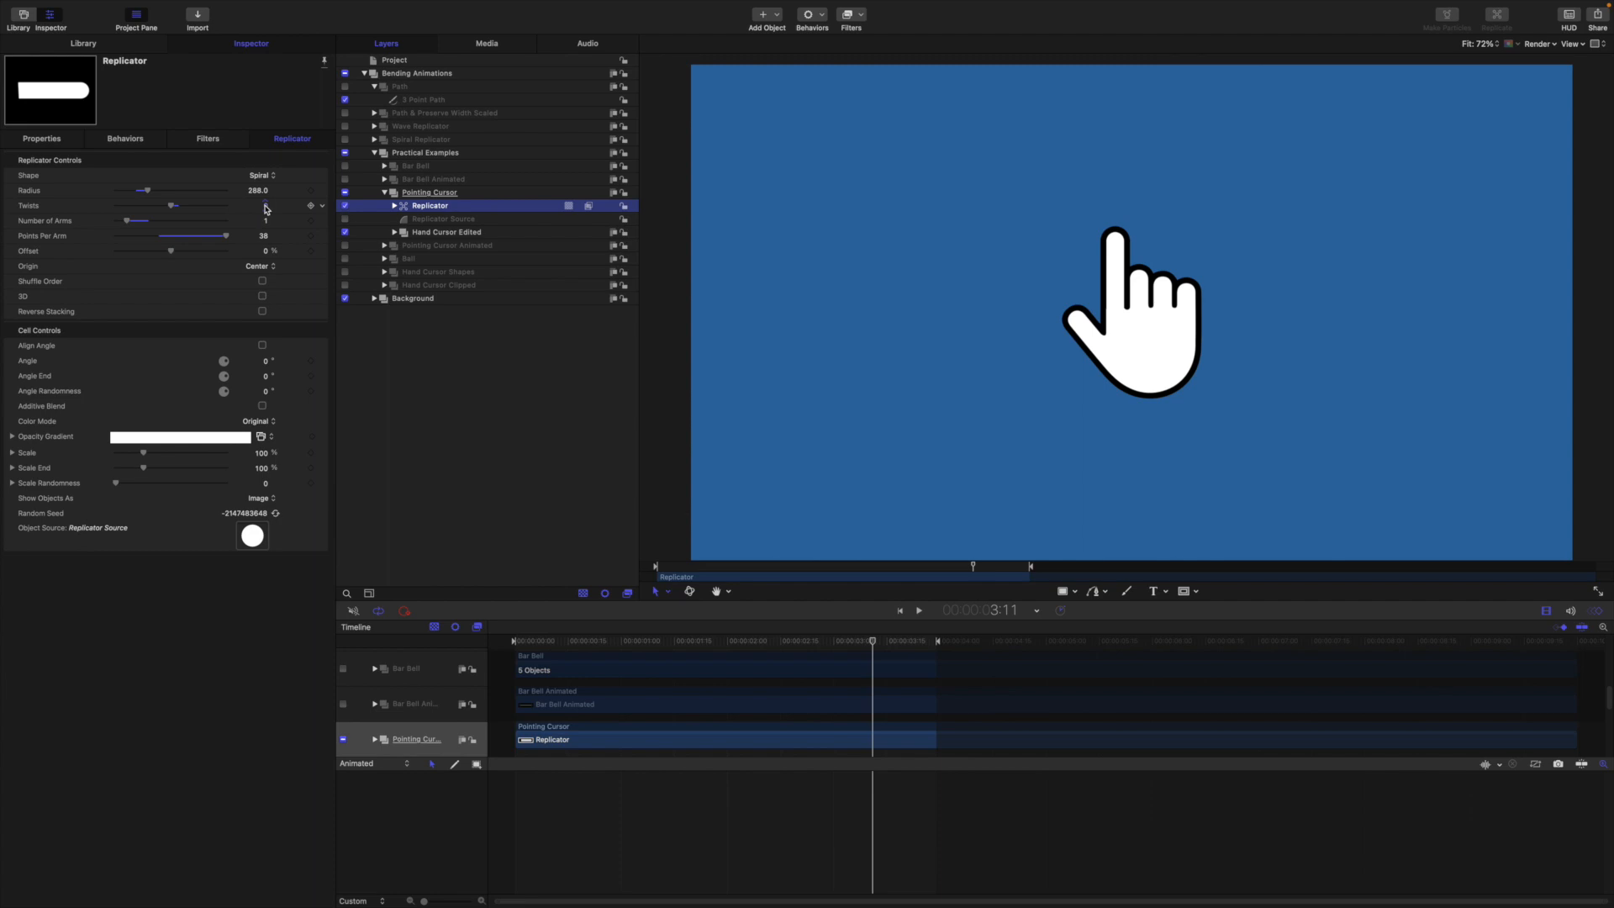
left_click_drag(266, 208, 271, 210)
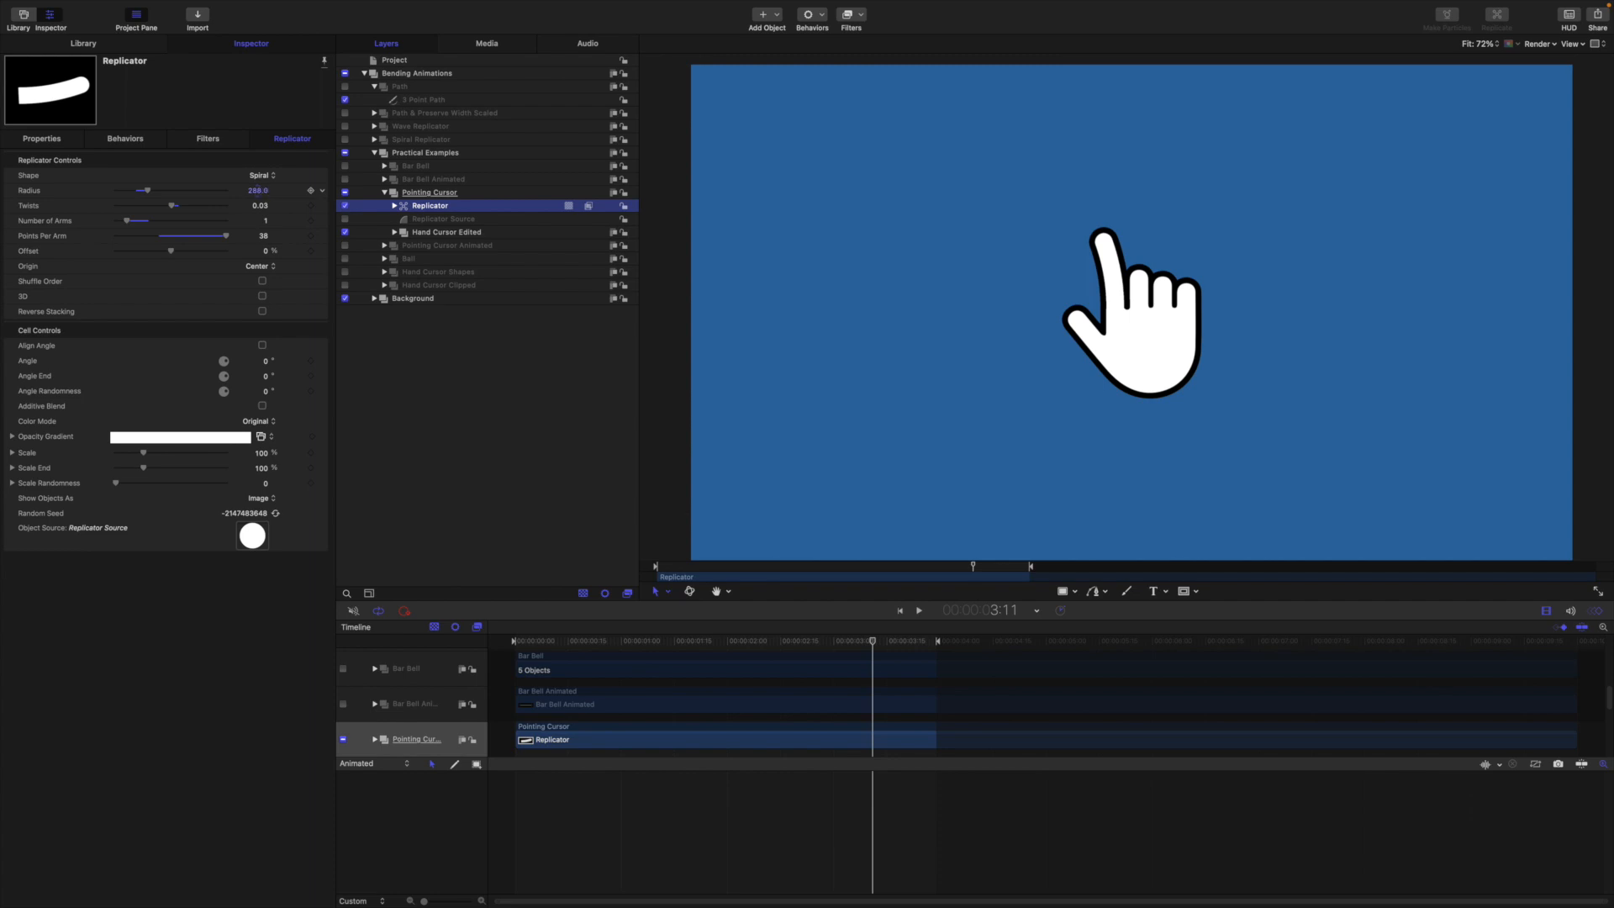
mouse_move(258, 190)
left_mouse_down()
mouse_move(225, 190)
mouse_move(271, 191)
left_mouse_up()
- Toggle the visibility of Hand Cursor Edited, hide the finger Replicator and expand the hand group to compare both parts
left_click(344, 232)
left_click(344, 233)
left_click(344, 233)
left_click(345, 233)
left_click(345, 206)
left_click(394, 233)
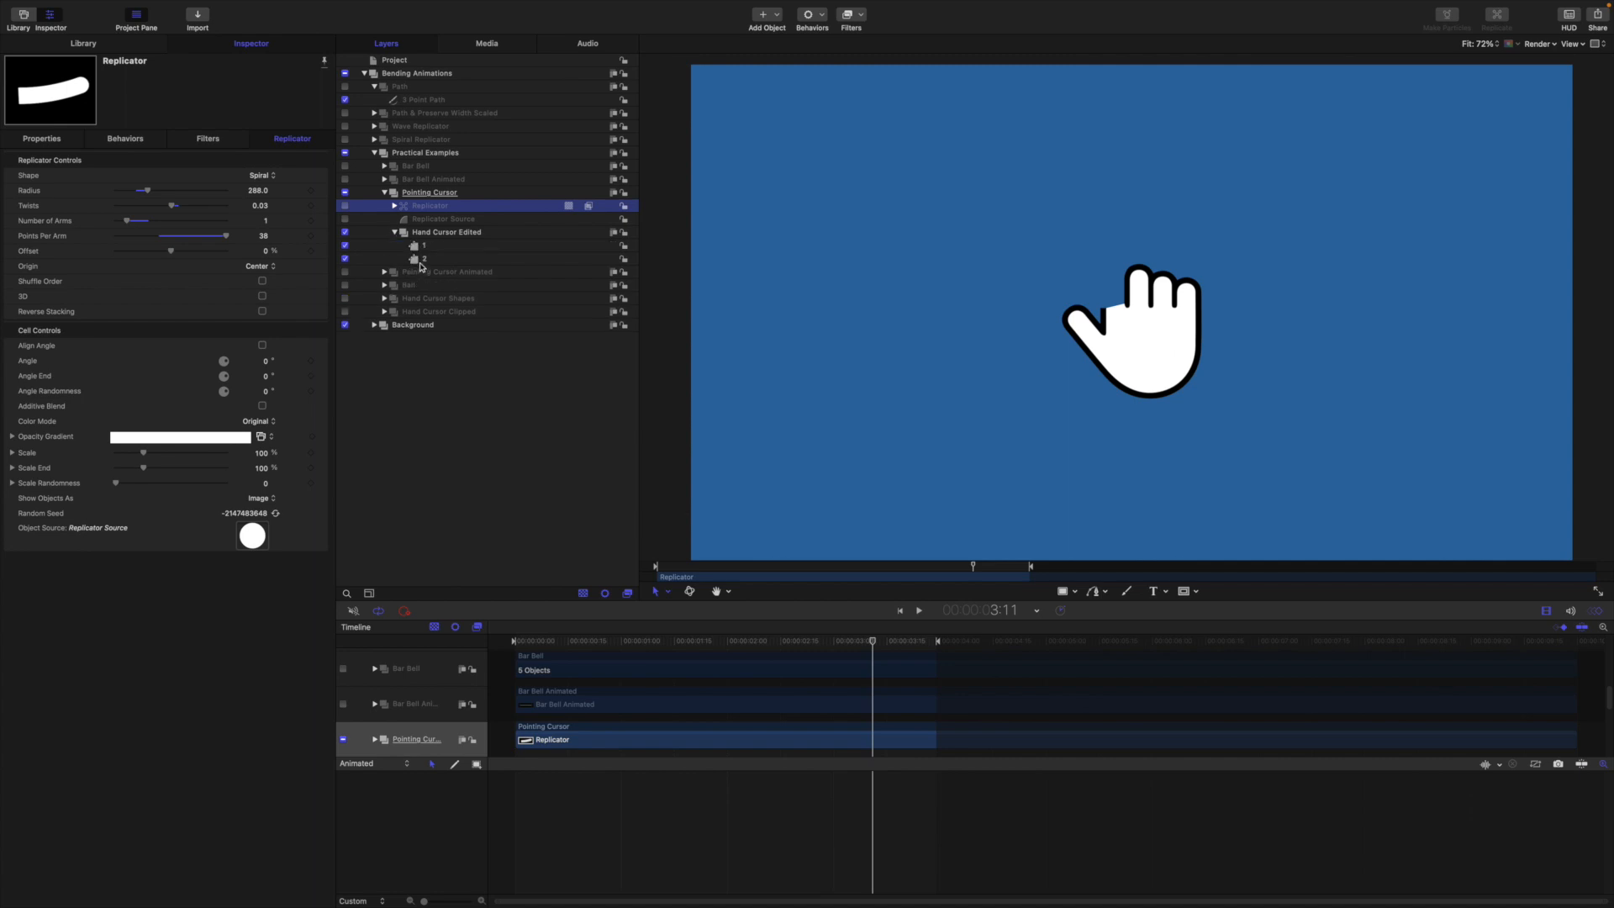
- Show the overlays and examine the control points of hand shape 2 with Edit Points
left_click(423, 261)
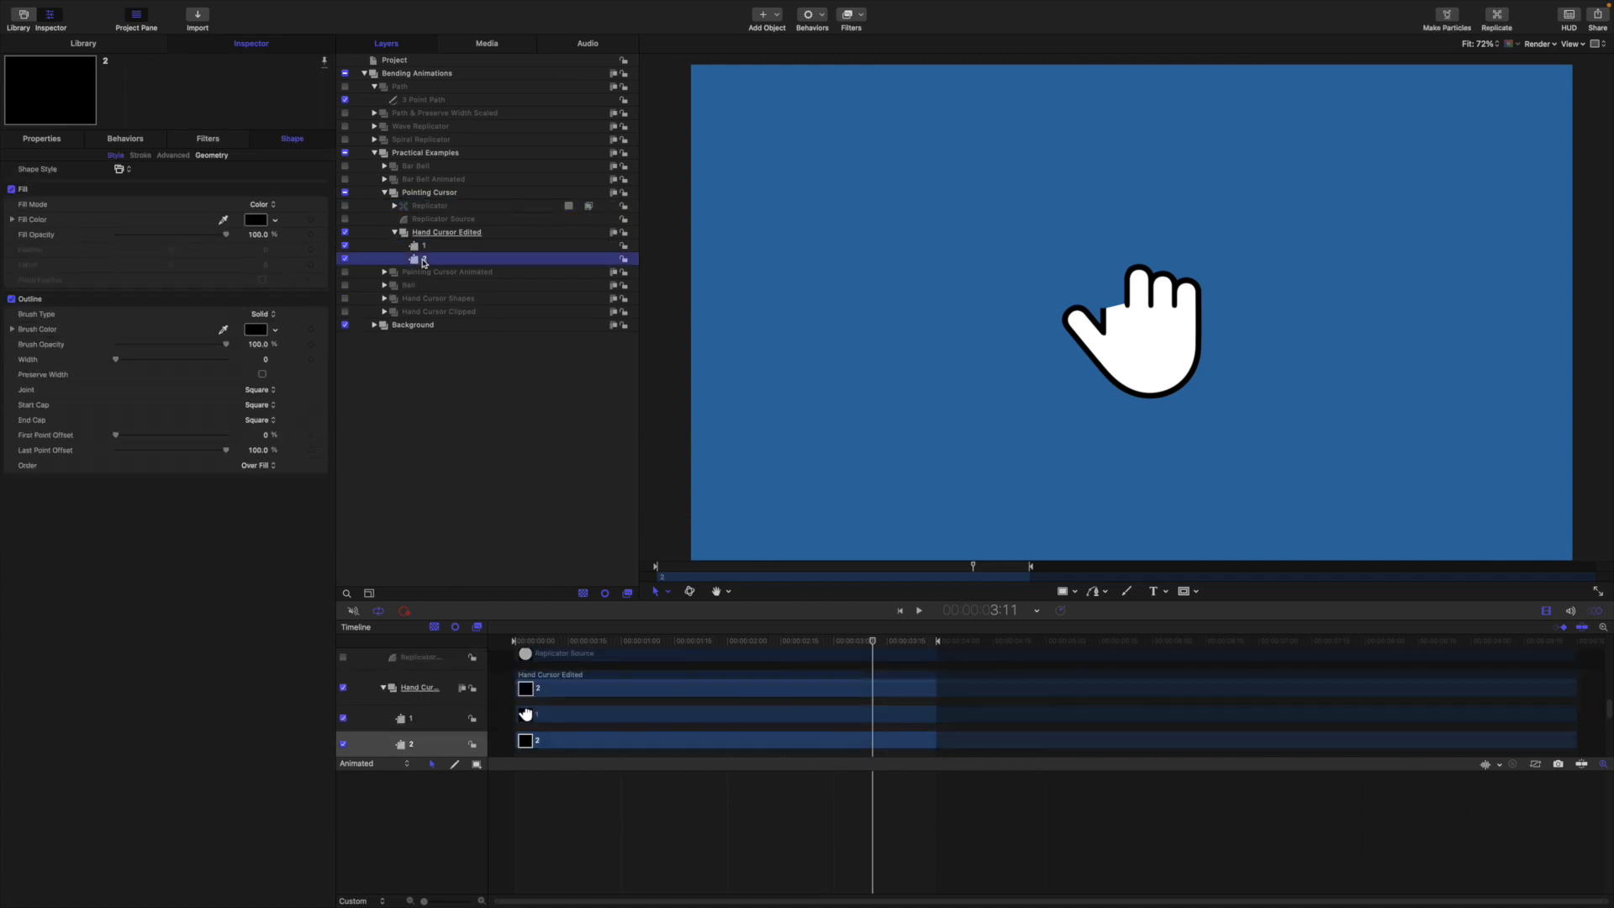
key("super+slash")
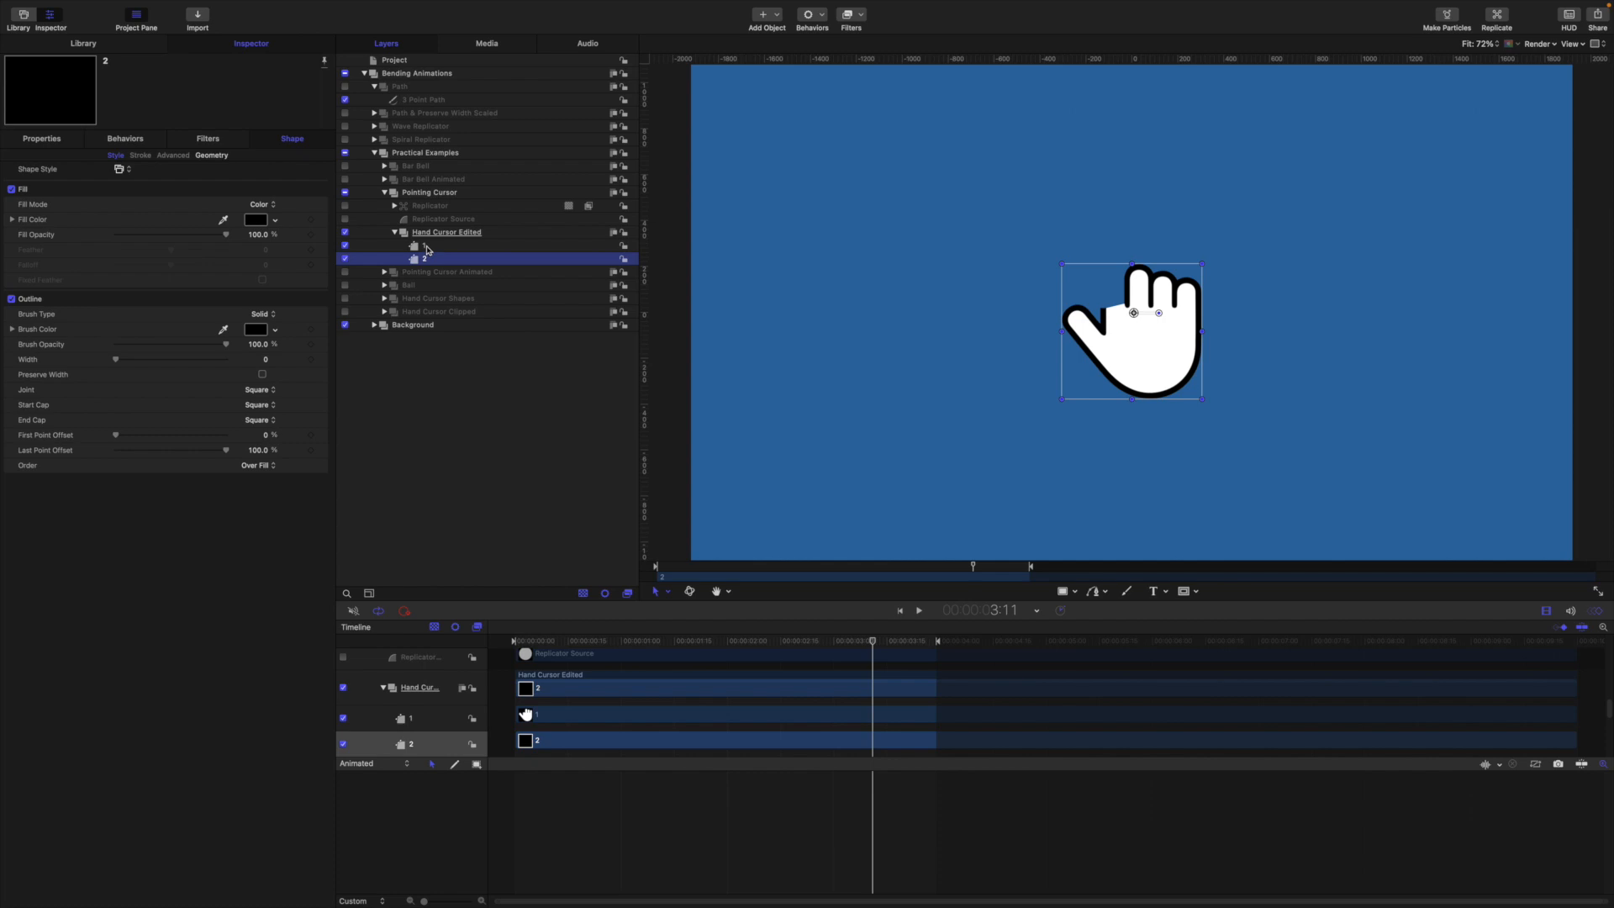
left_click(425, 246)
left_click(429, 259)
left_click(661, 591)
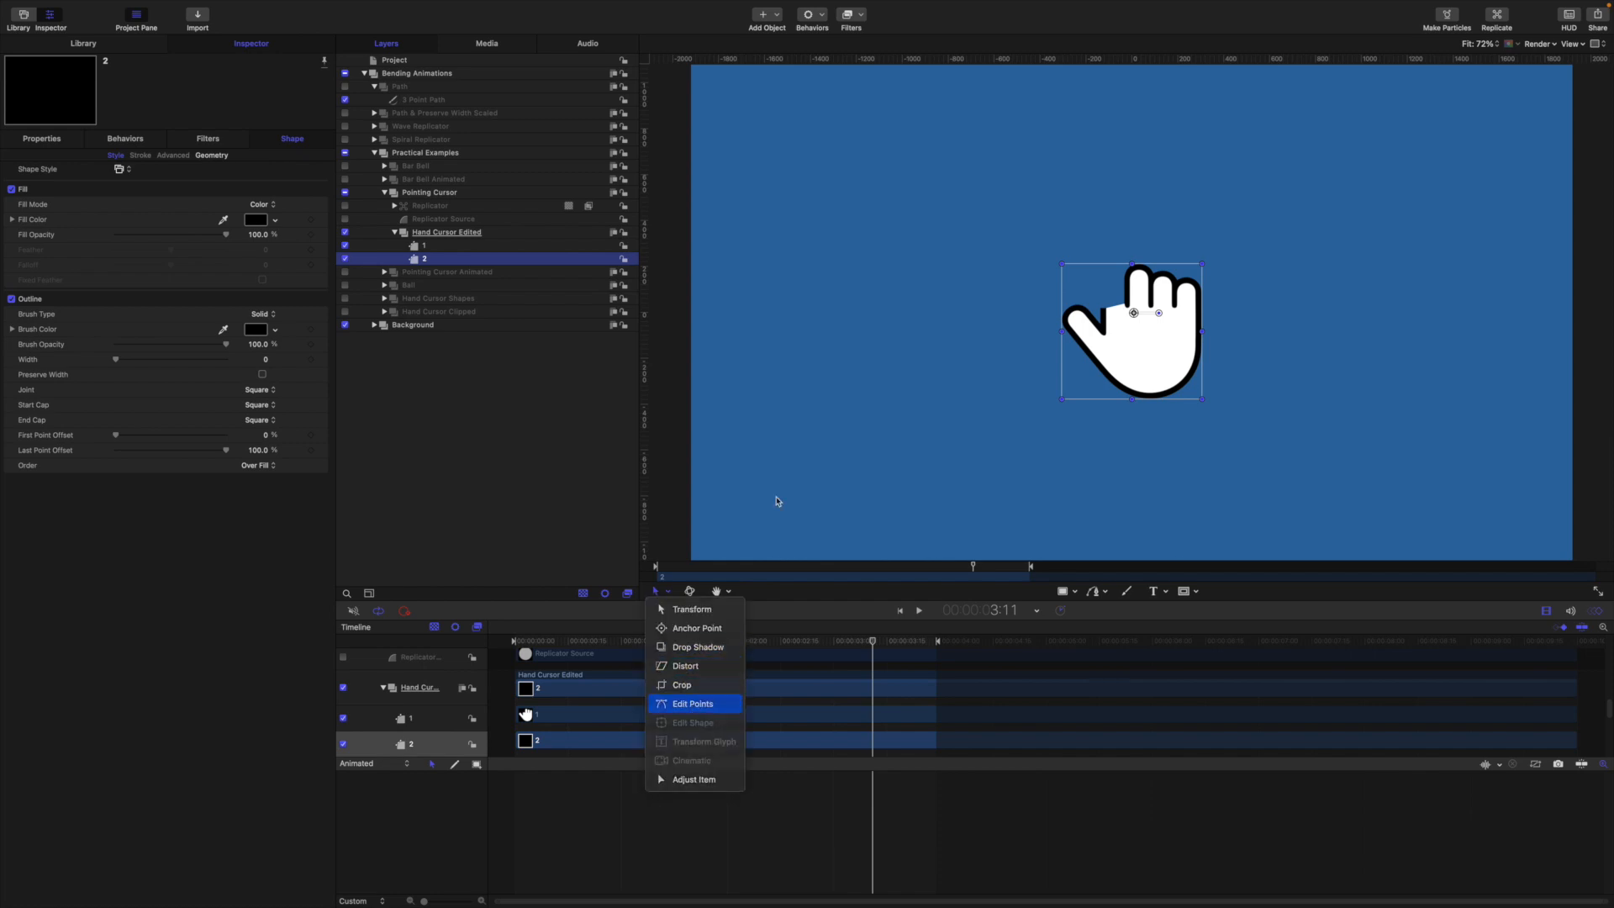
key("Return")
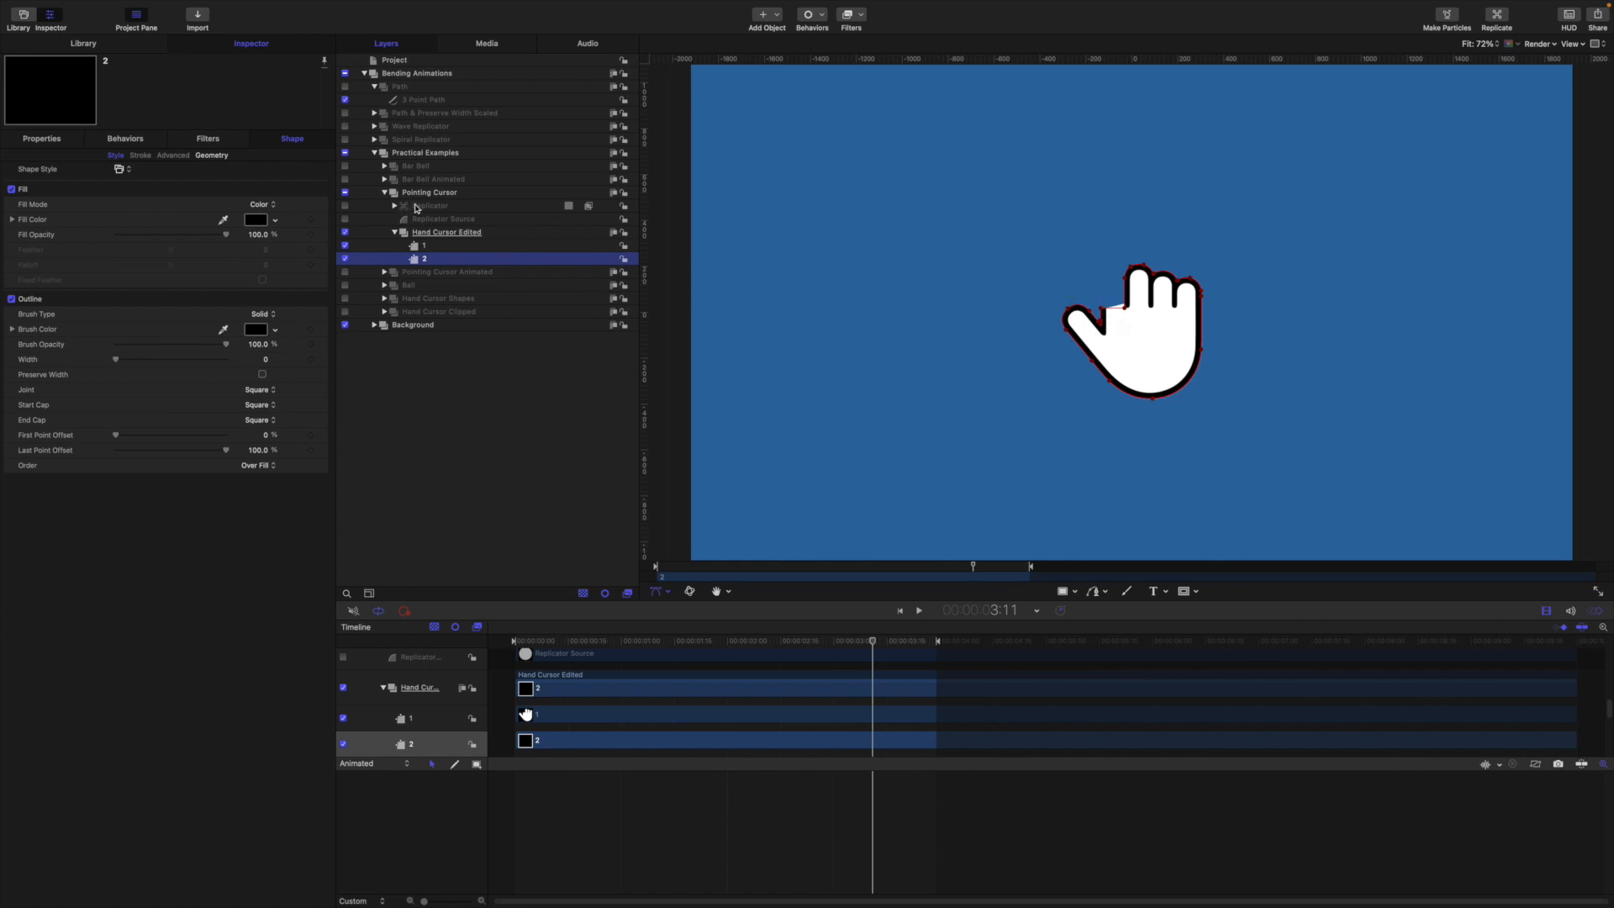
- Isolate the finger Replicator by showing it and hiding Hand Cursor Edited, and disable its Bezier Mask
left_click(345, 206)
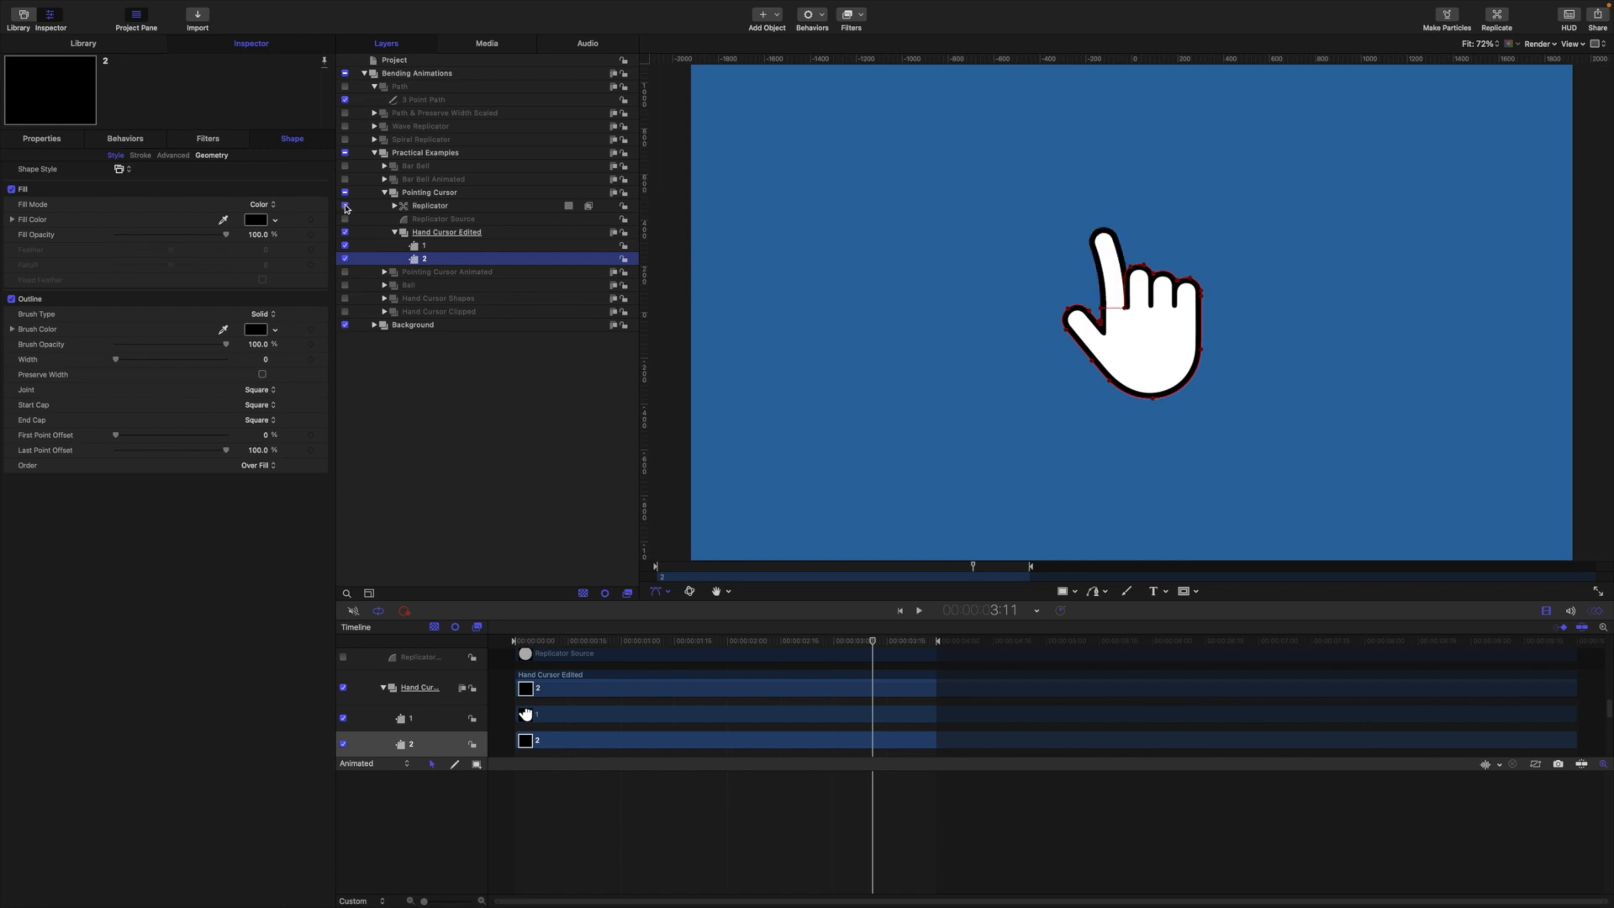
left_click(395, 206)
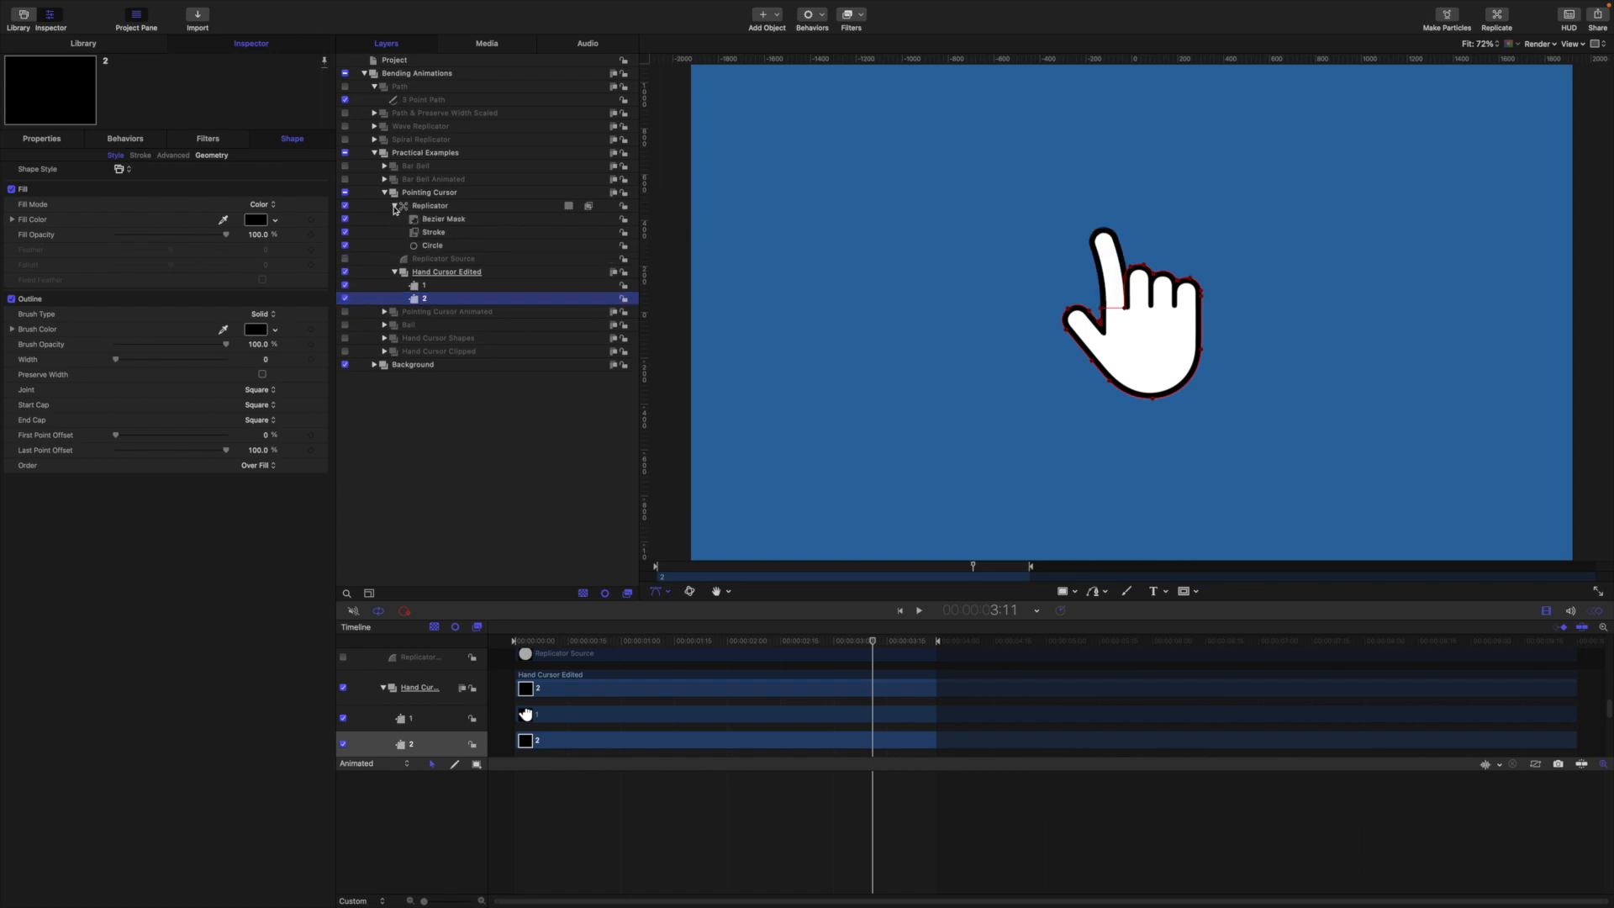
left_click(344, 273)
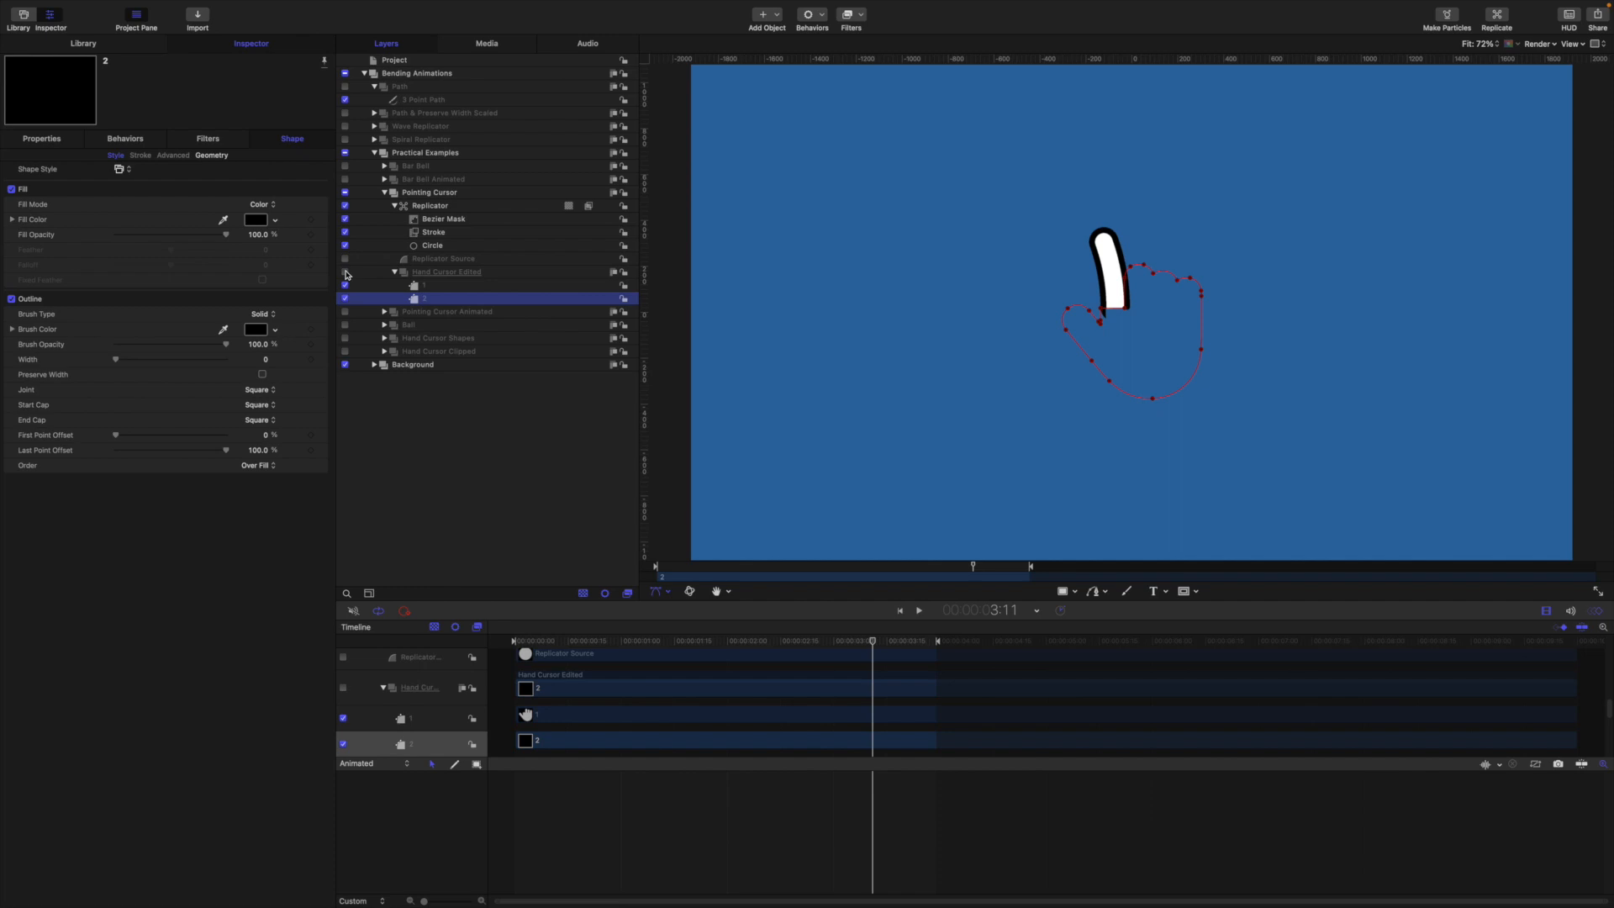
left_click(427, 208)
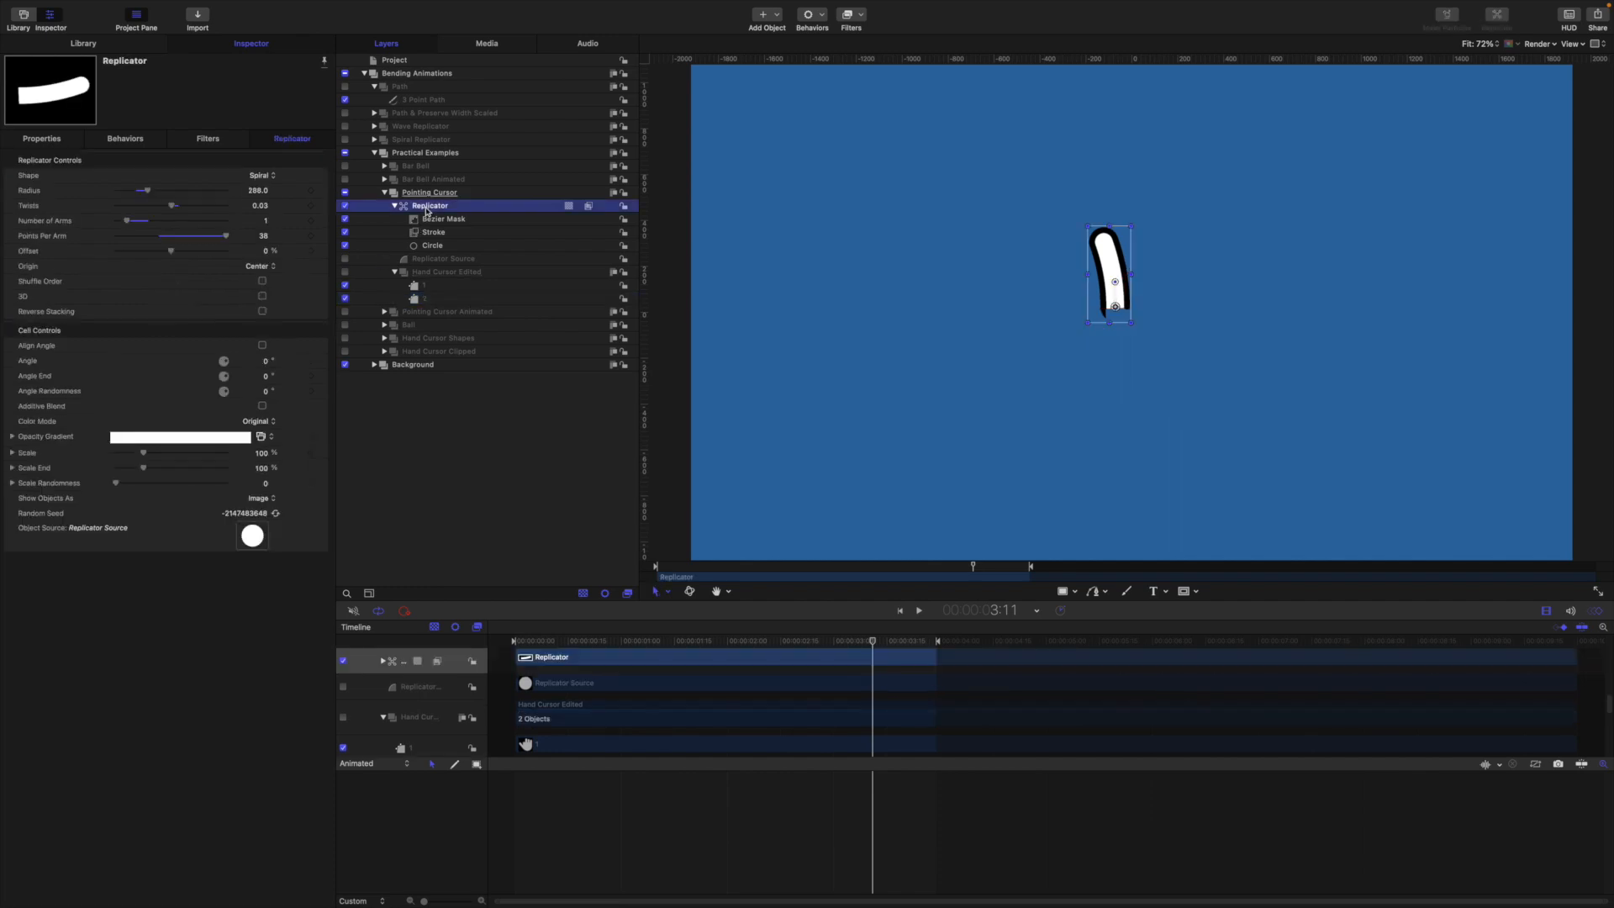
left_click(345, 219)
left_click(345, 219)
left_click(345, 220)
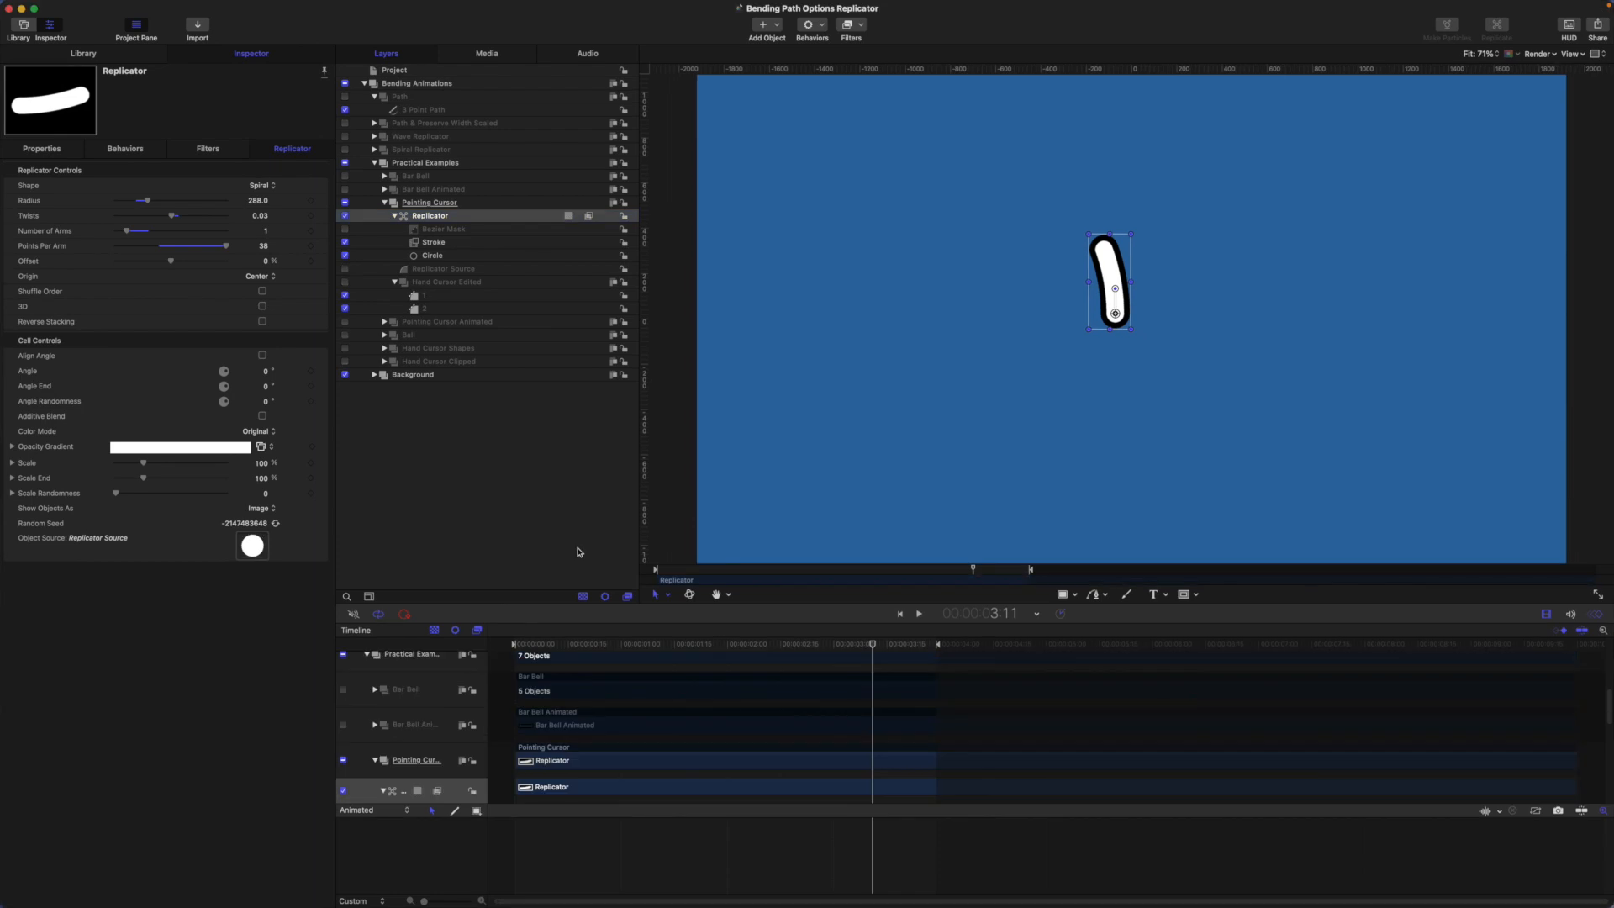
- Hide the finger Replicator, show the Replicator Source circle without overlays and open its geometry settings
left_click(448, 269)
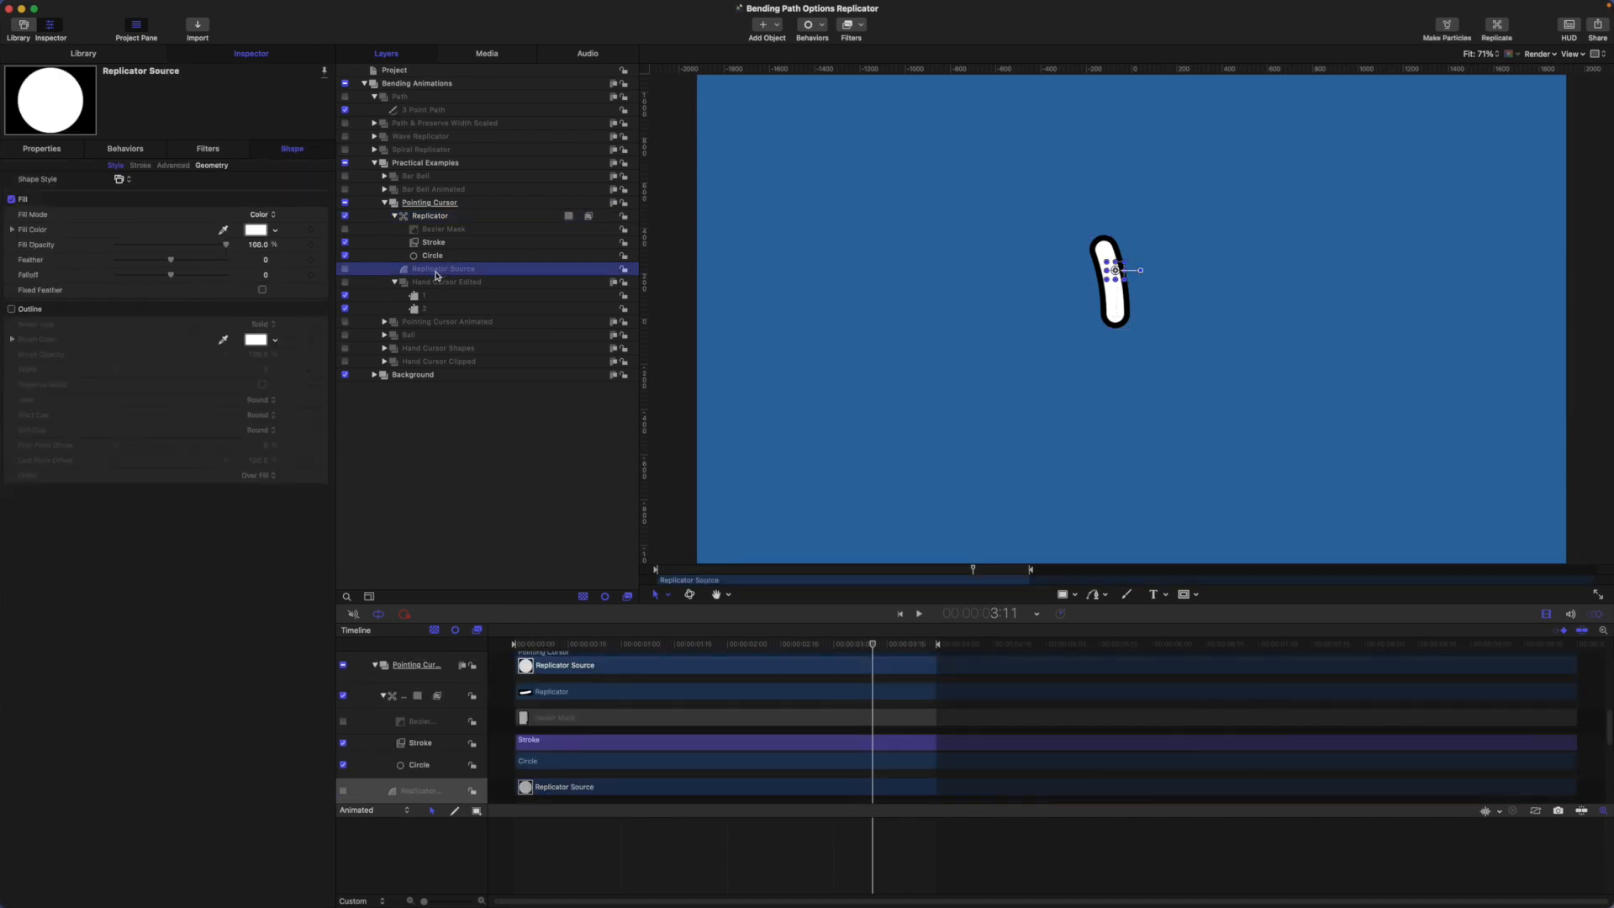
left_click(344, 216)
left_click(344, 269)
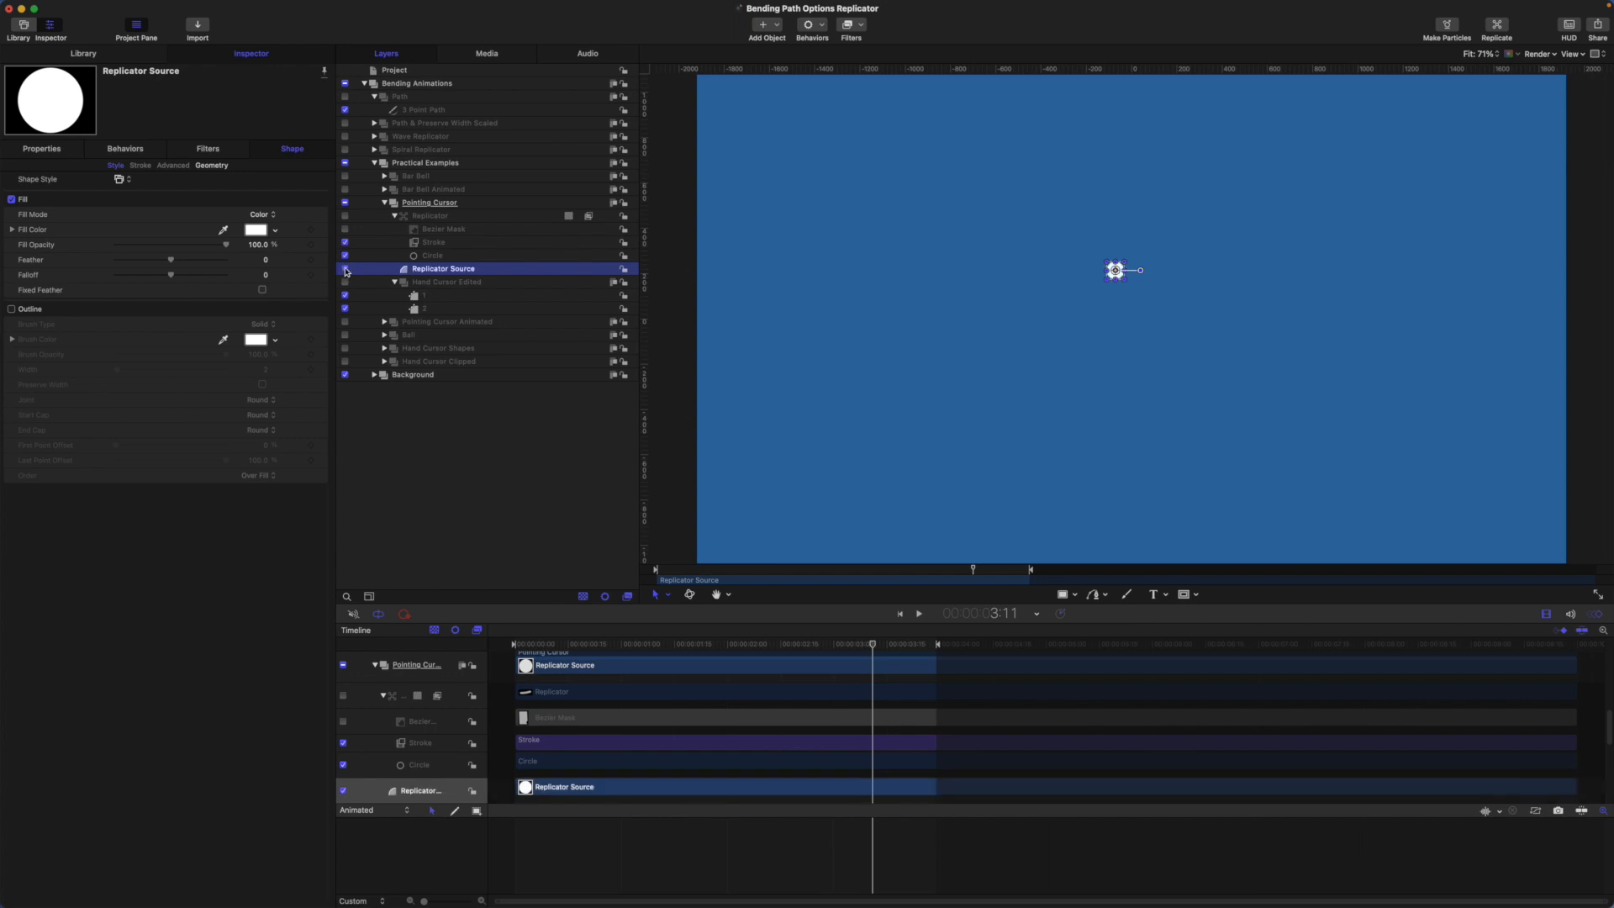
key("super+slash")
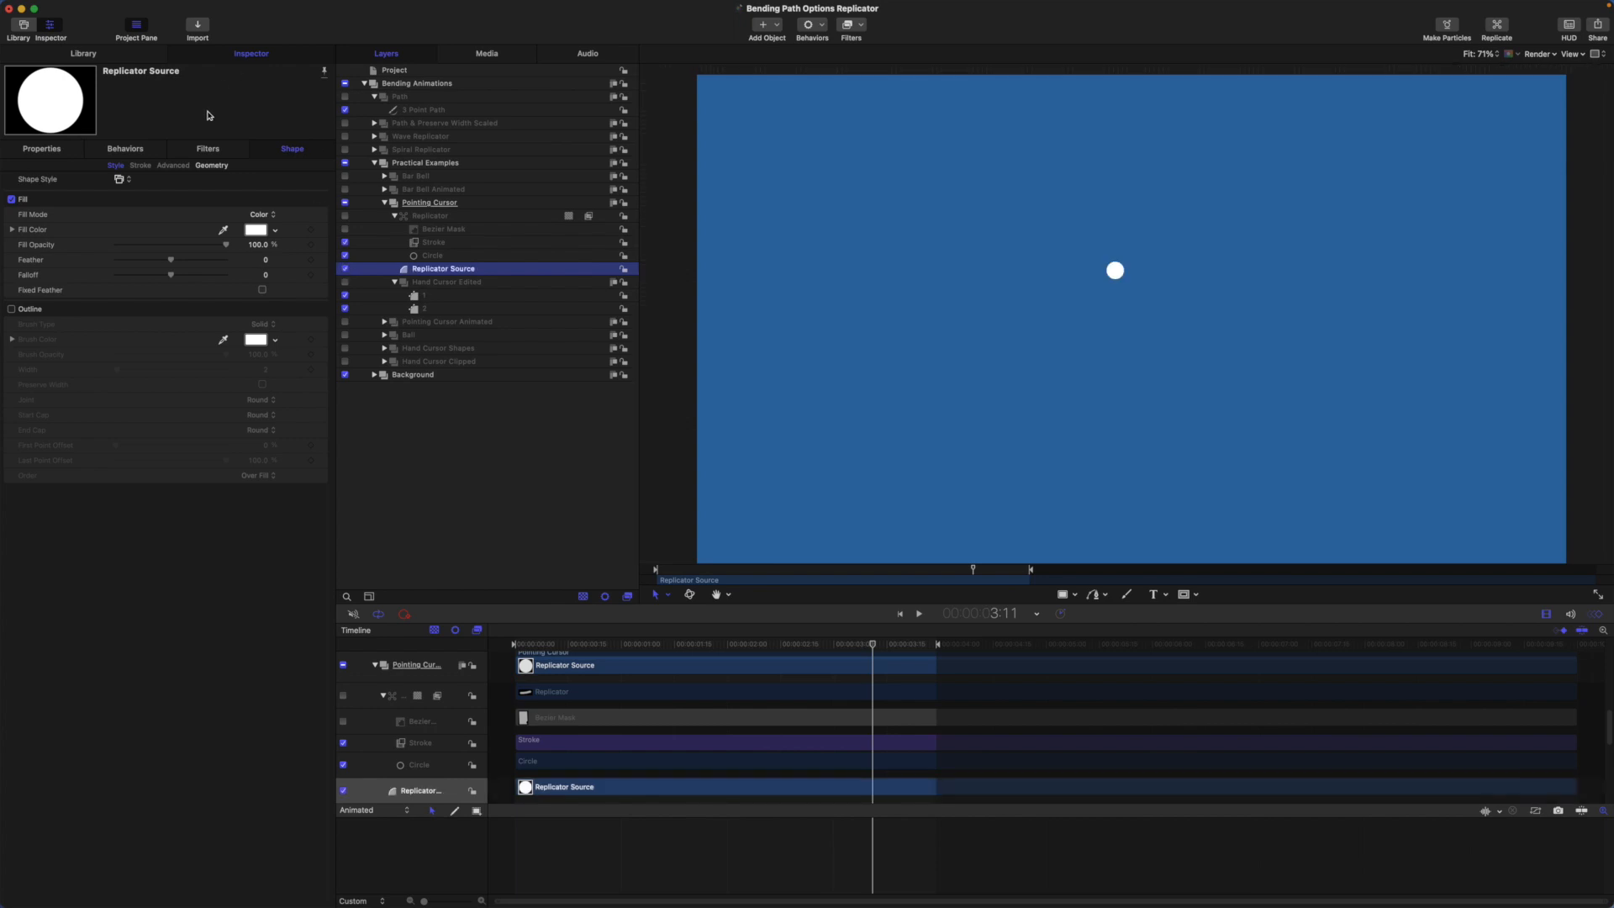
left_click(211, 166)
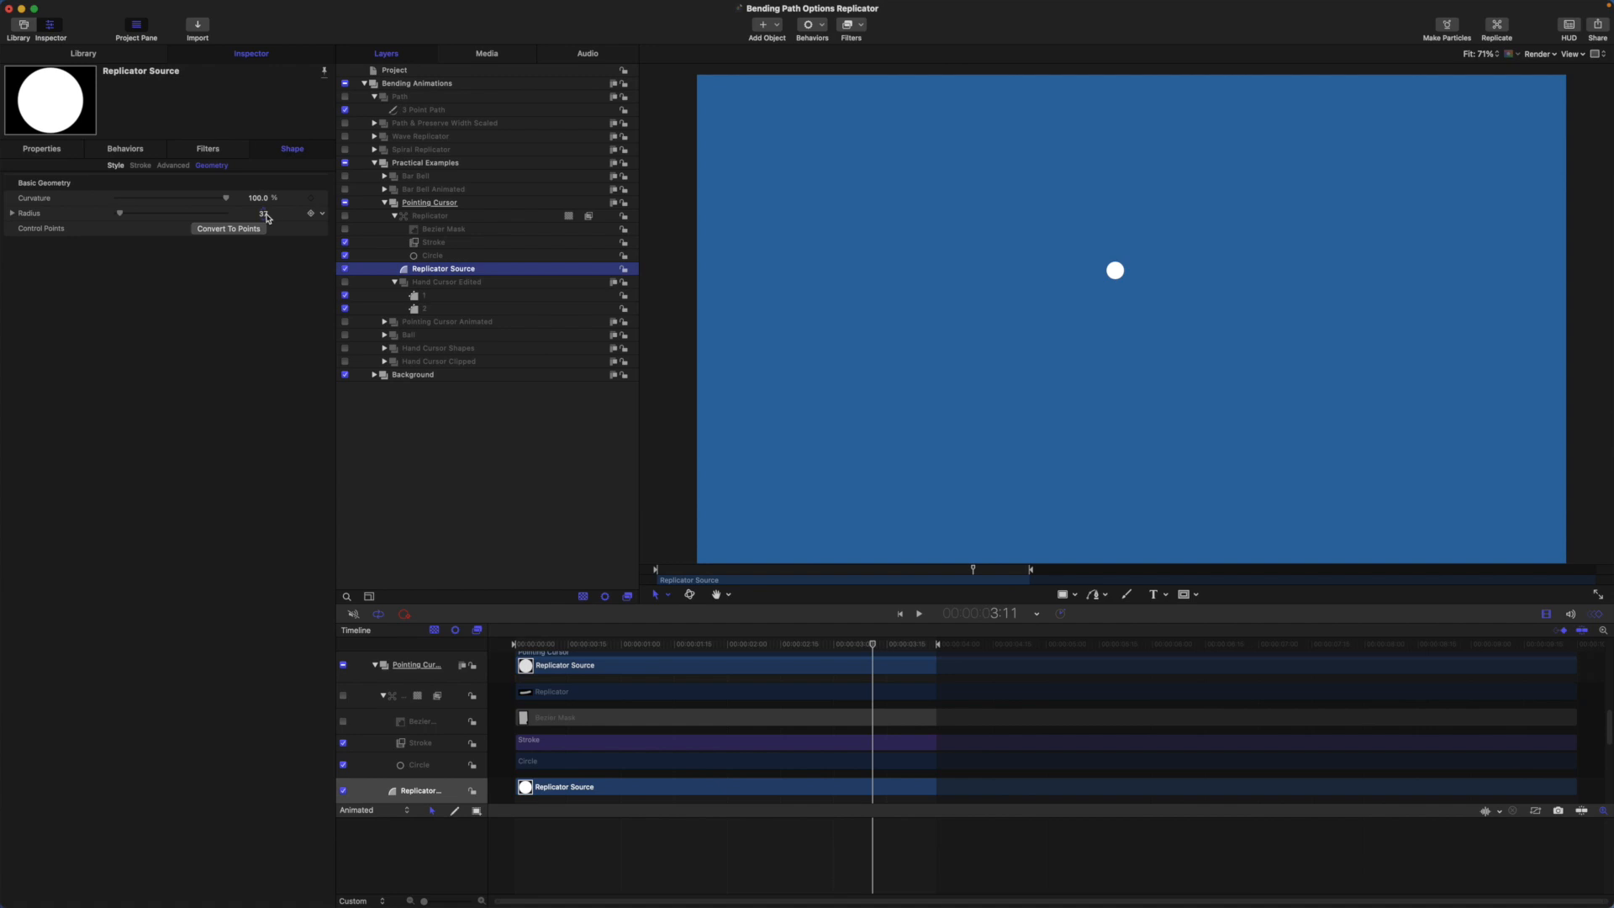
- Replicate the circle in a Spiral shape with Twists 0 and Number of Arms 1
key("l")
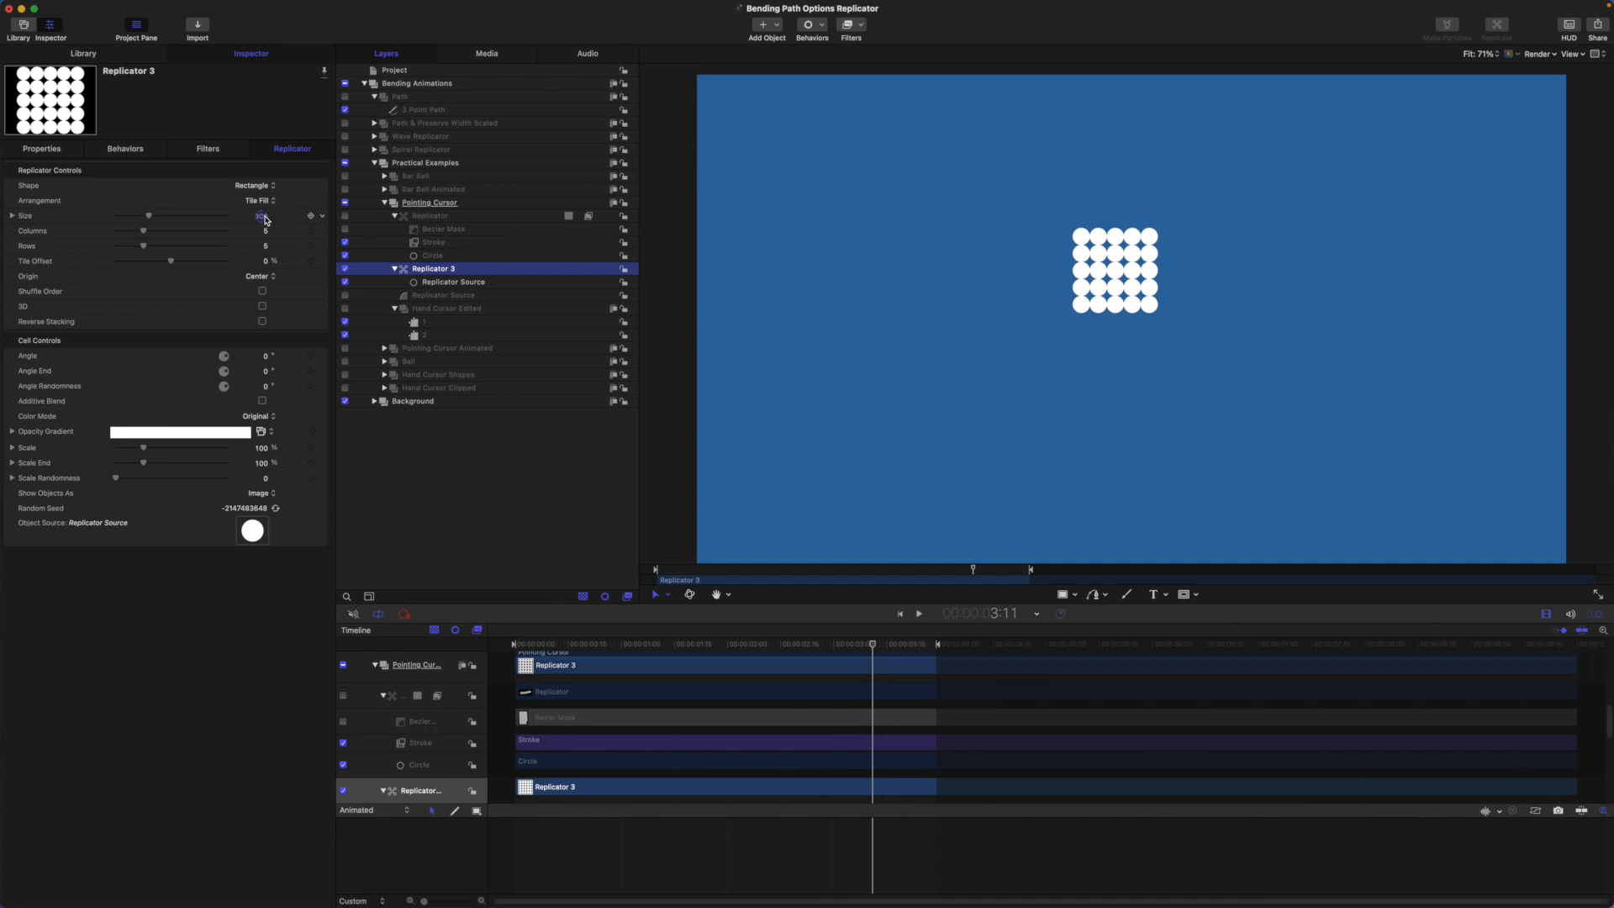
left_click(264, 187)
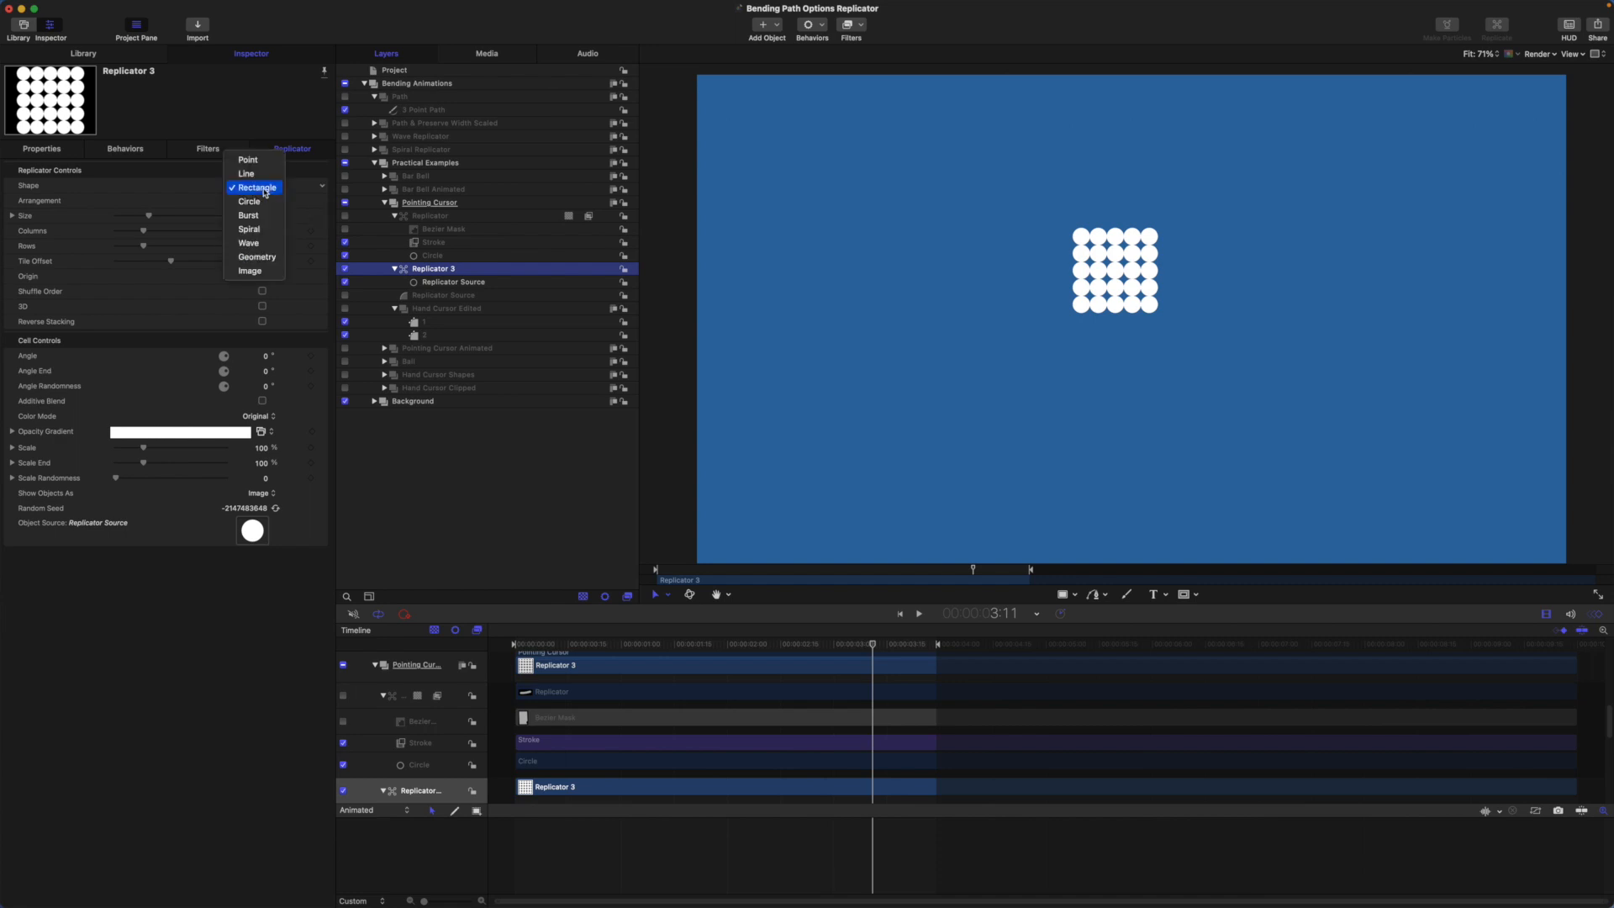
left_click(263, 232)
left_click(262, 215)
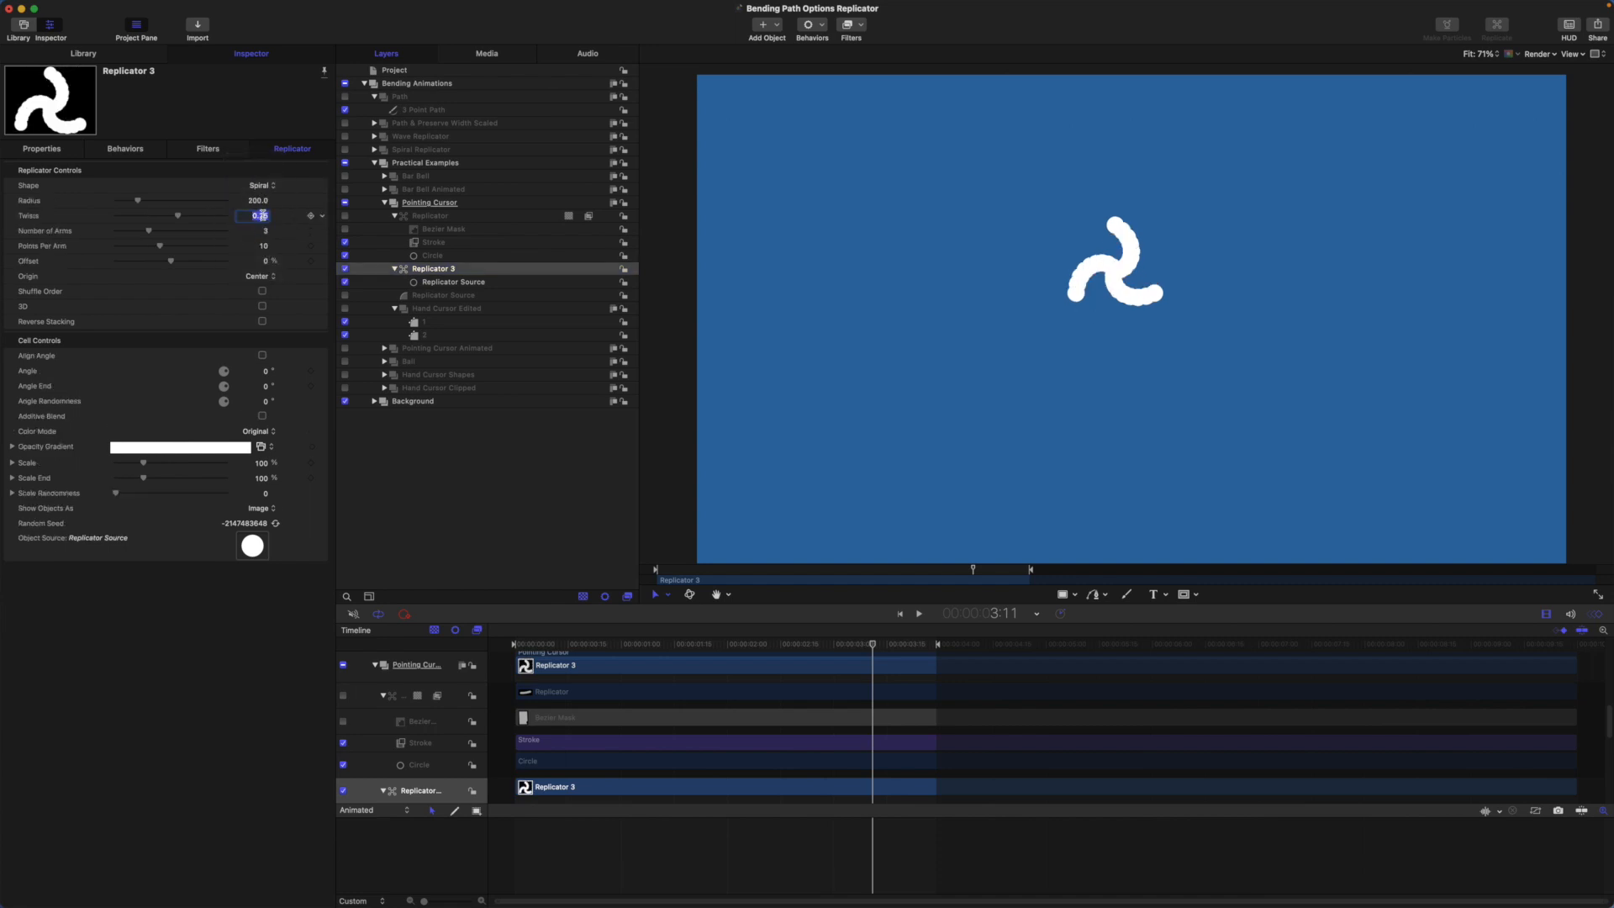
type("0")
key("Return")
key("Tab")
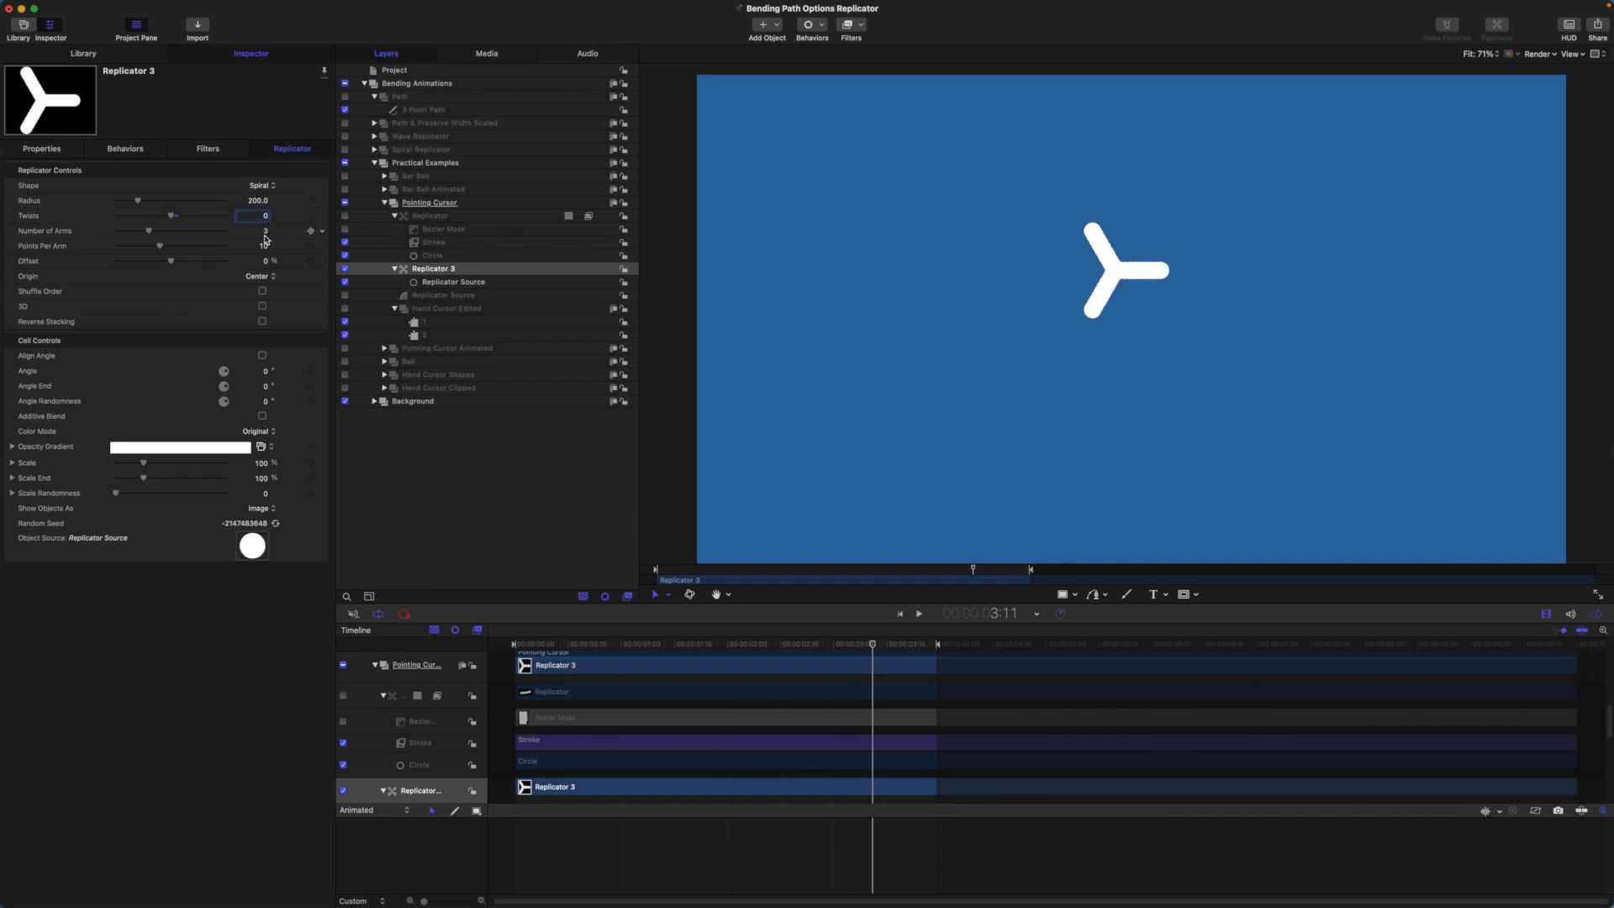
type("1")
key("Return")
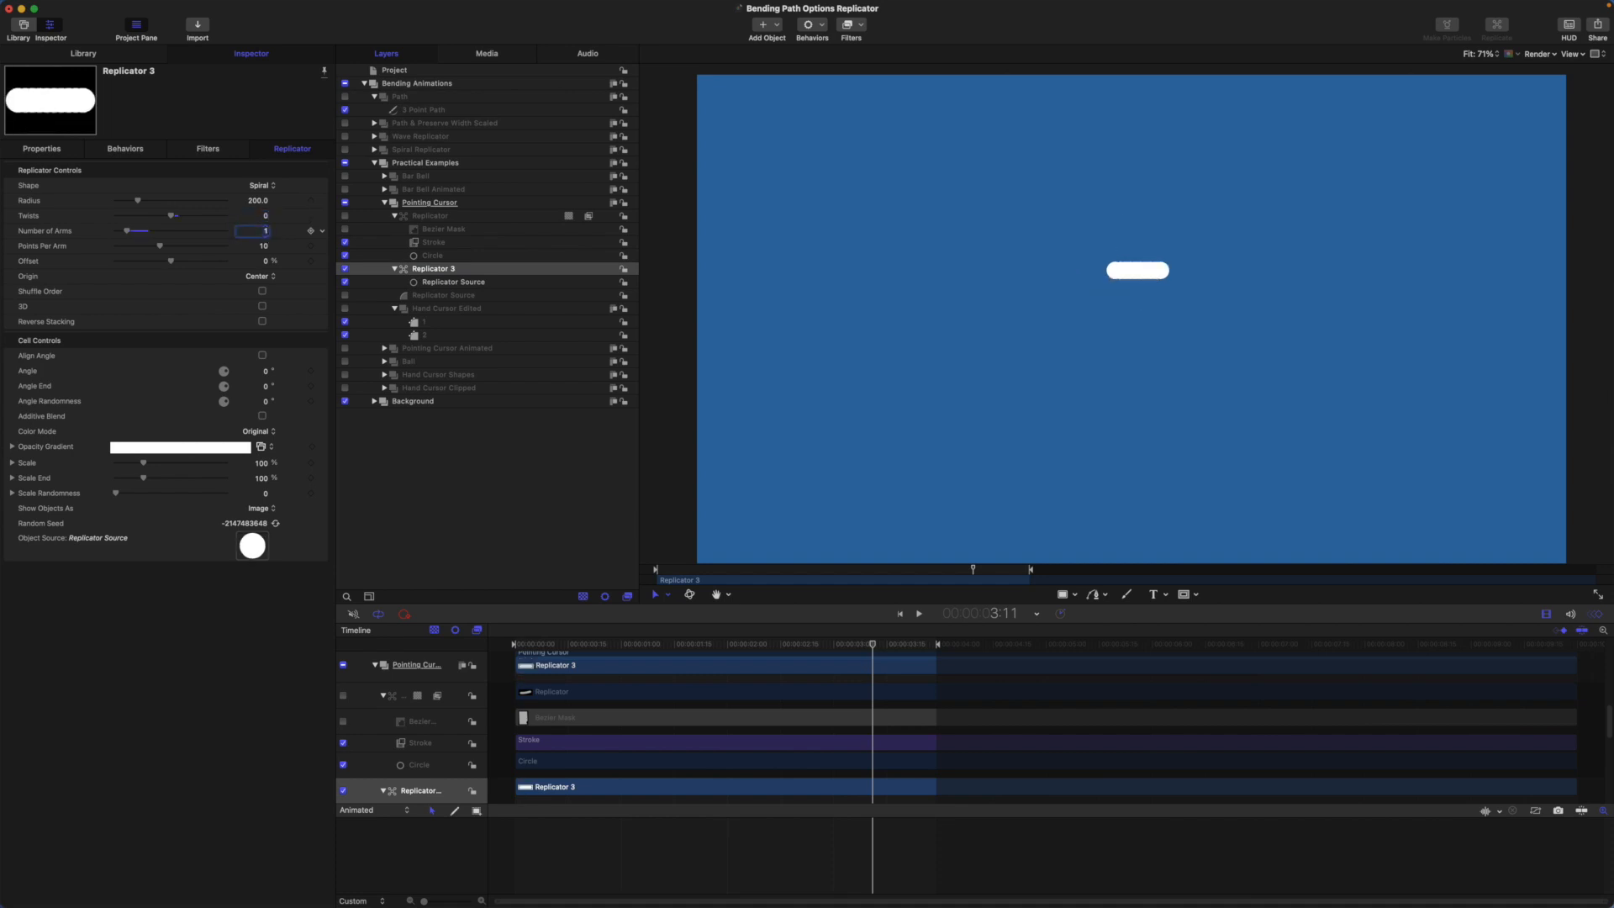
- Rotate the new replicator 90° around Z
left_click(44, 150)
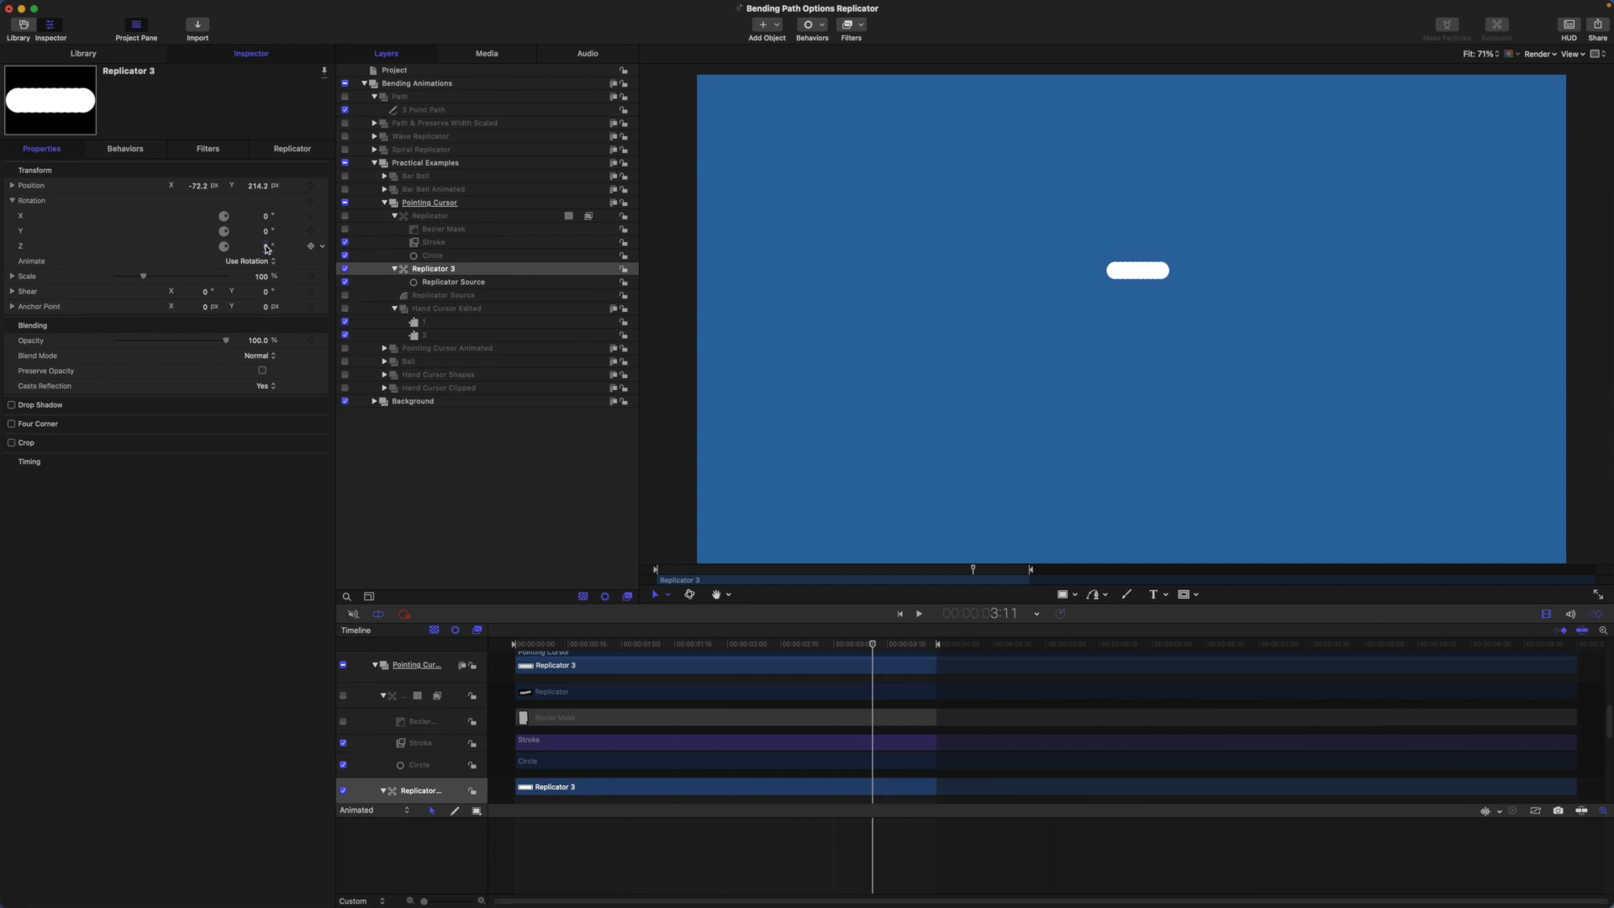
type("90")
key("Return")
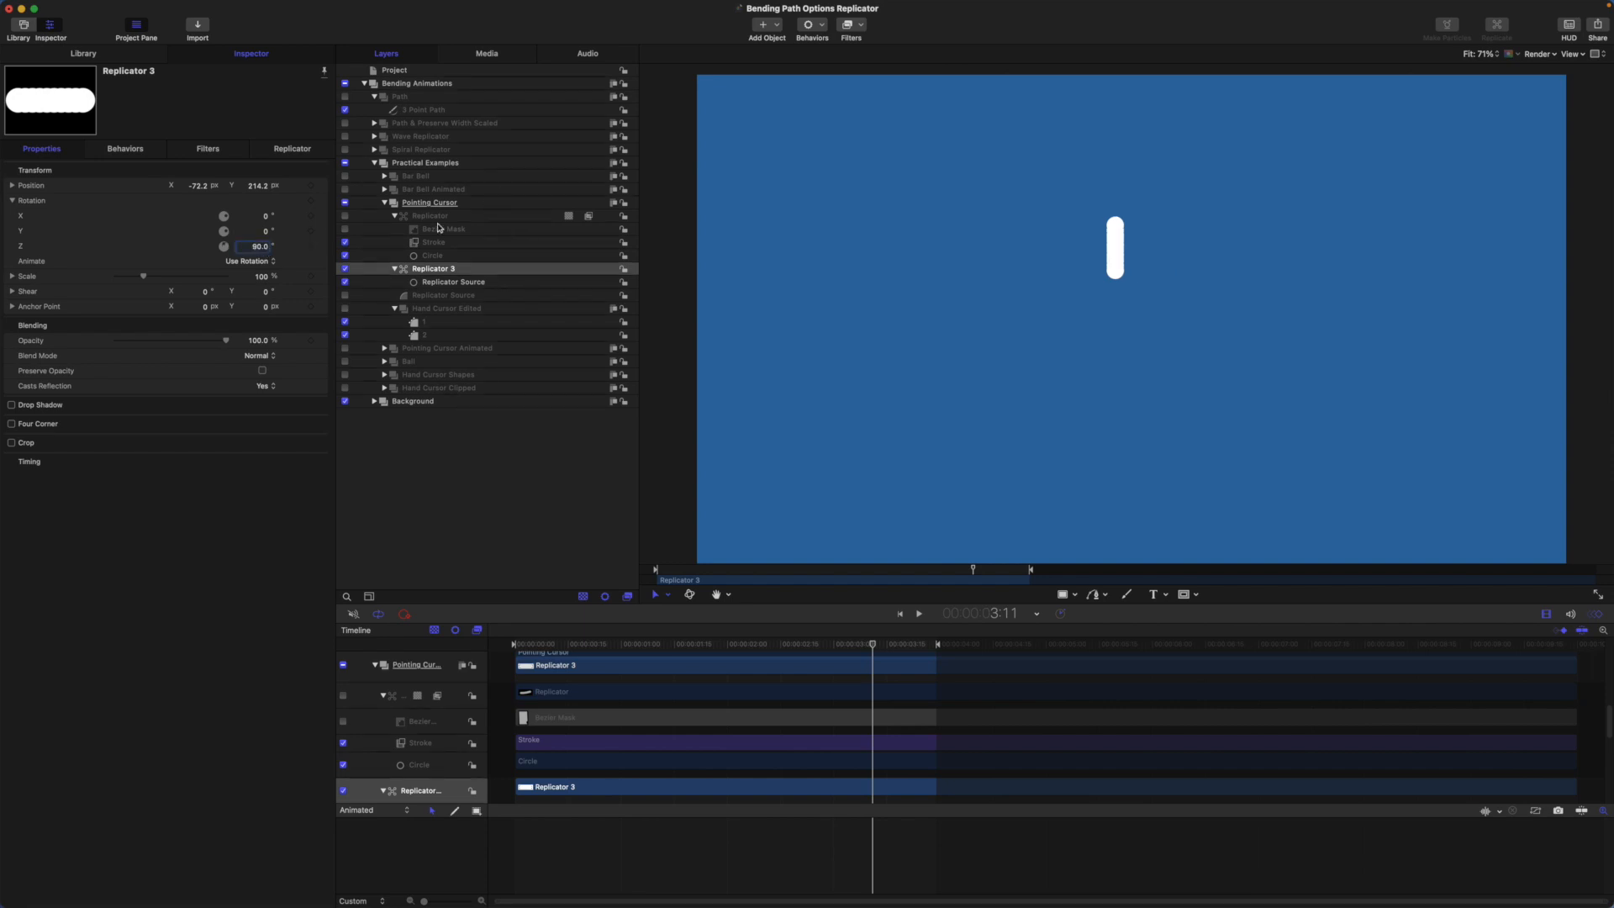
- Increase the new replicator's Radius to 341 and raise its Points Per Arm until the line is smooth
left_click(294, 149)
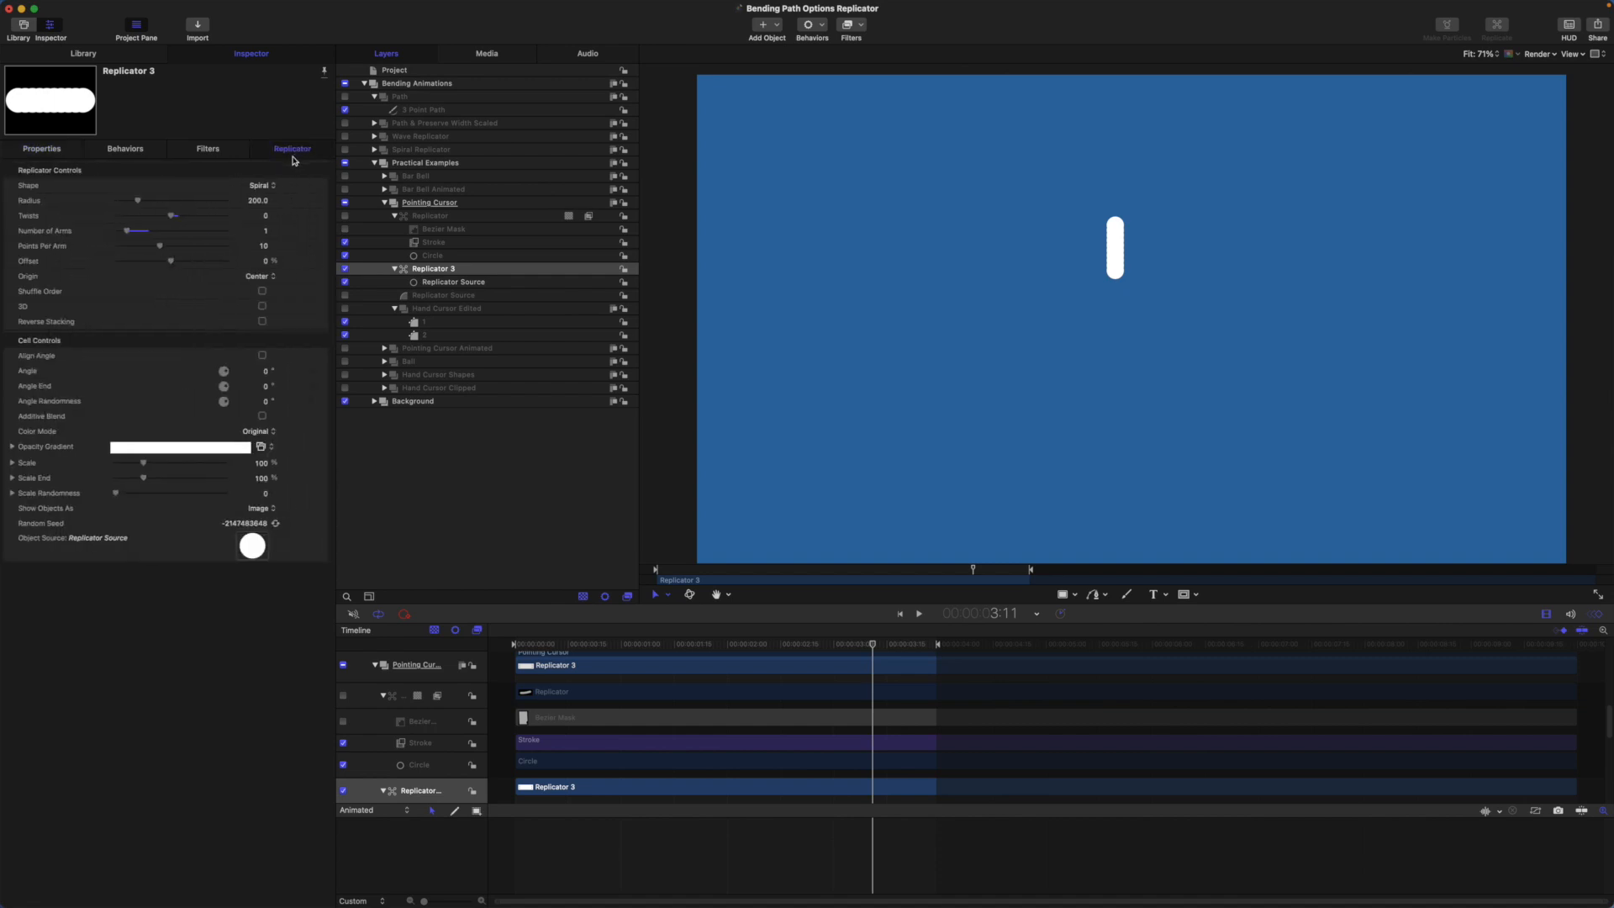
left_click_drag(258, 200, 257, 201)
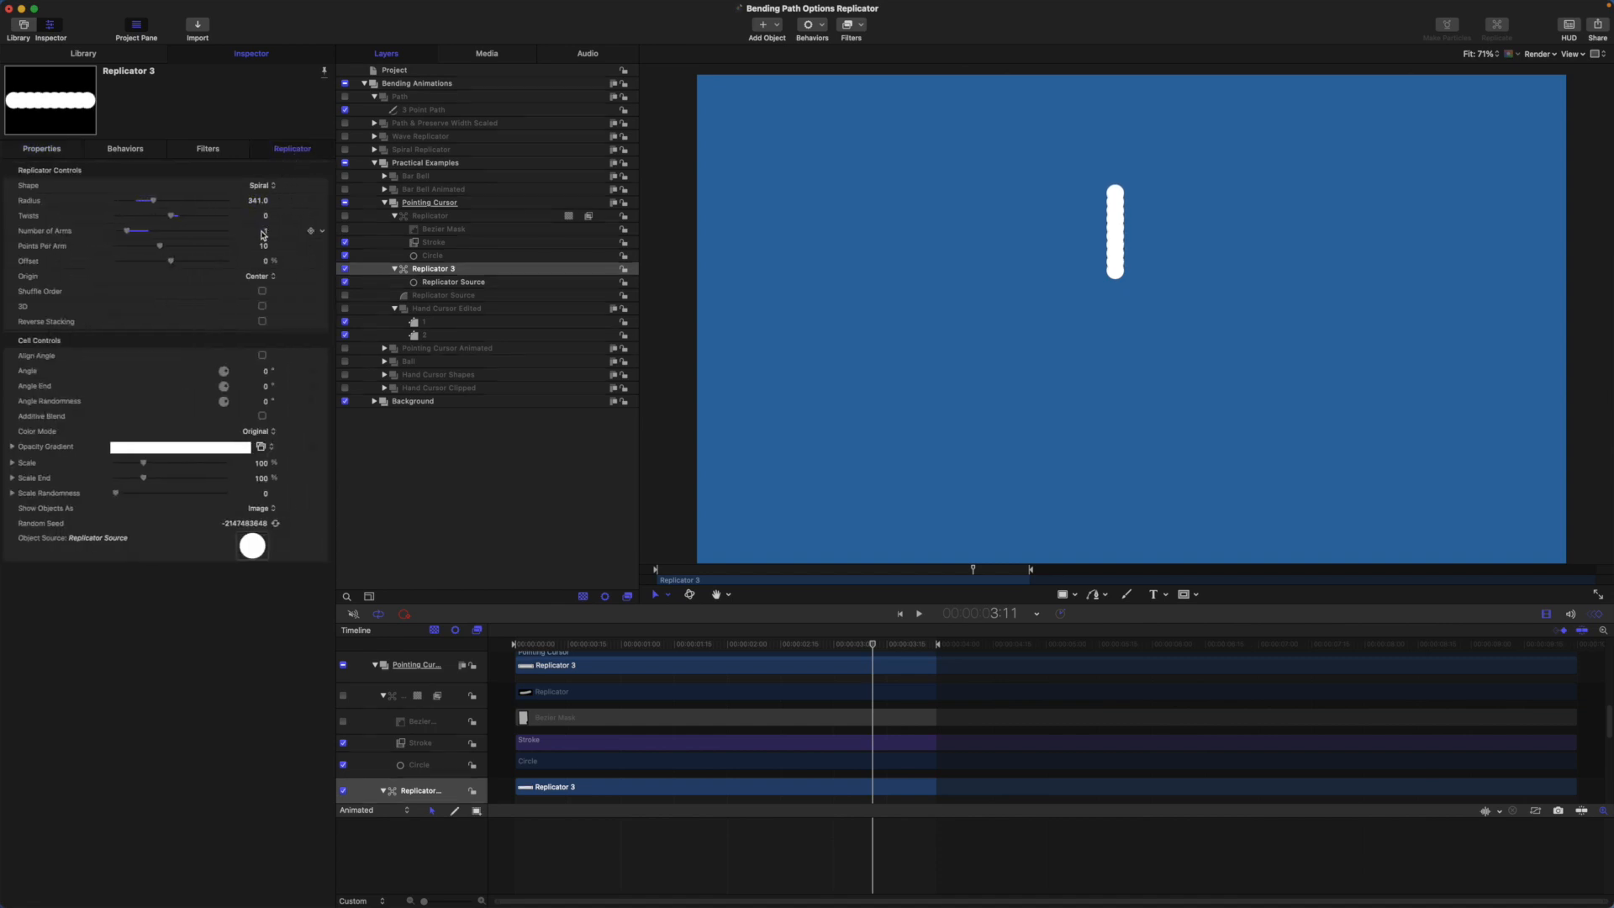
left_click_drag(265, 249, 264, 249)
- Add a Stroke border filter to the new replicator
left_click(869, 25)
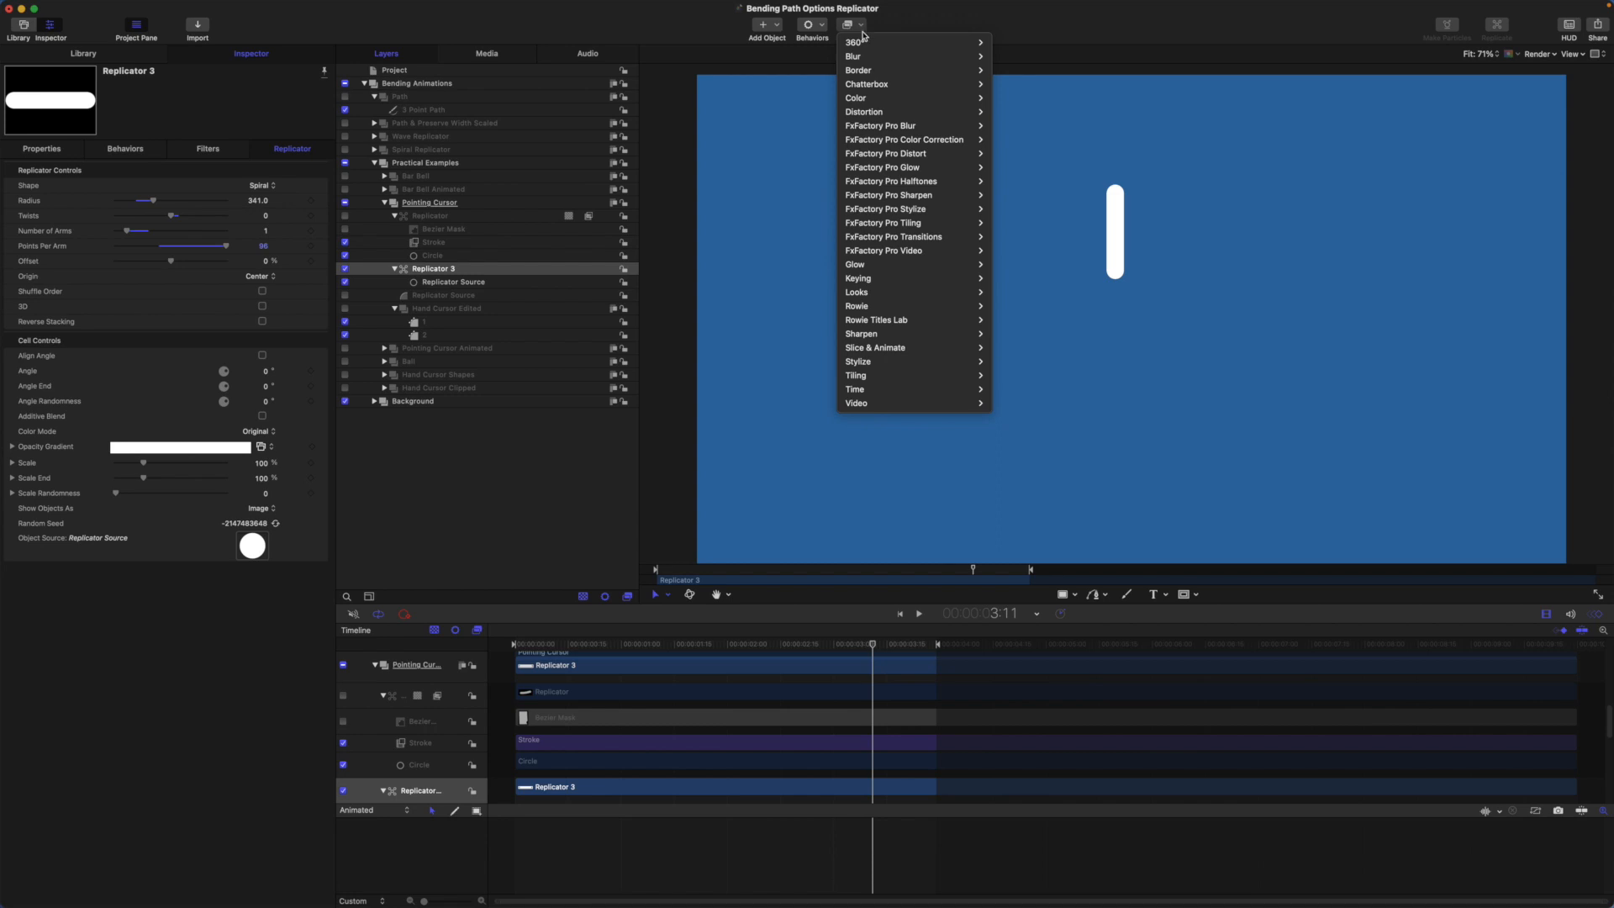
mouse_move(872, 71)
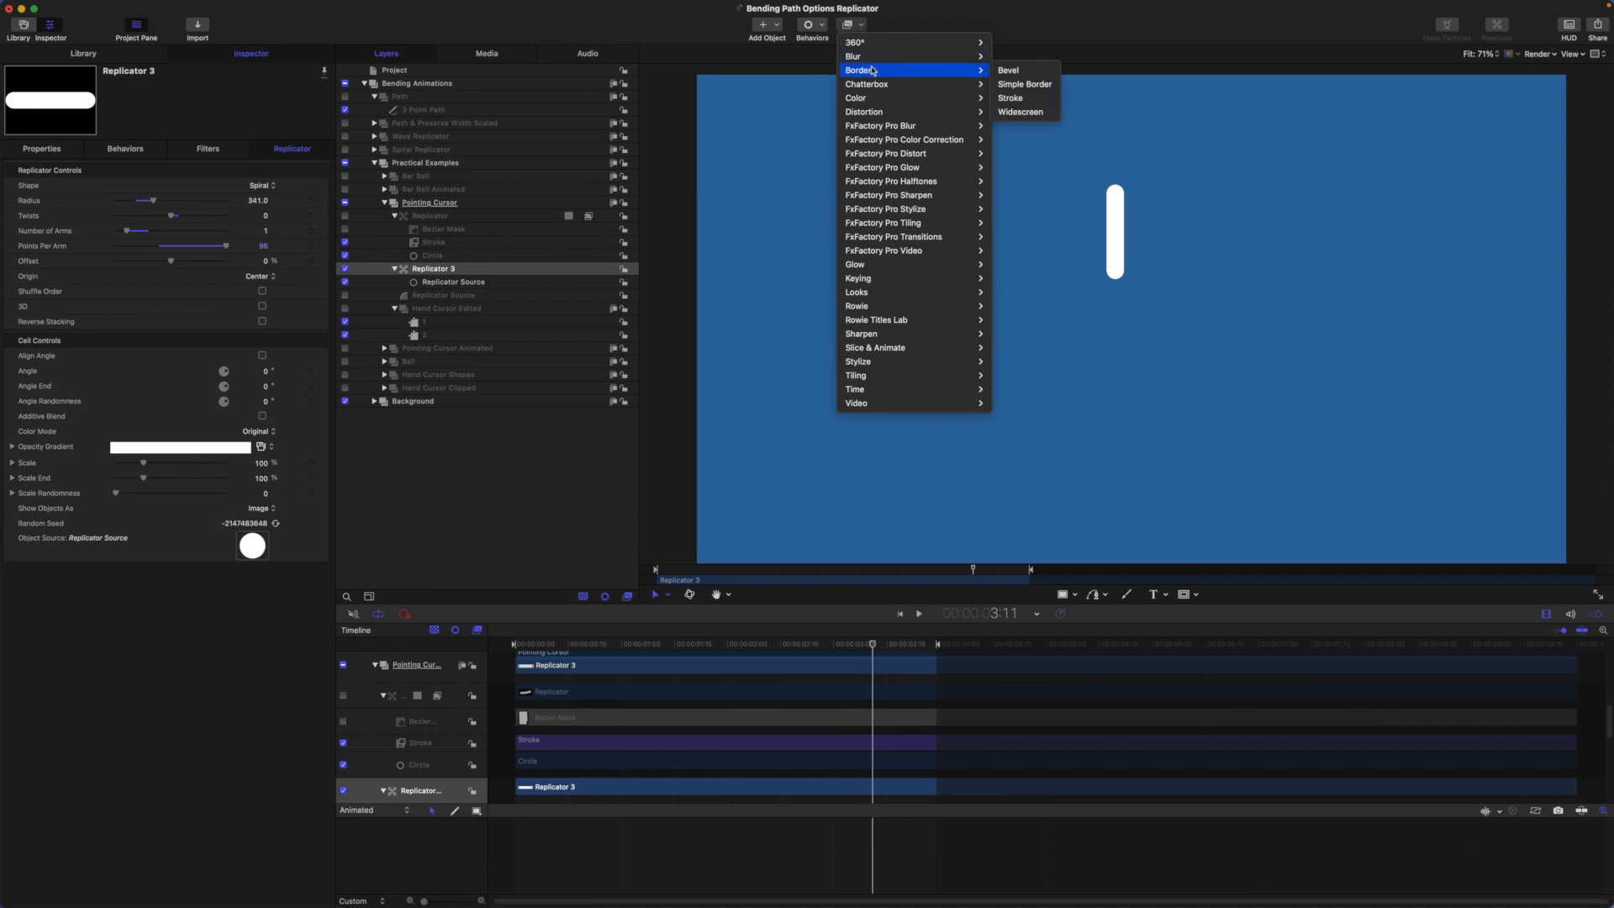
left_click(1020, 98)
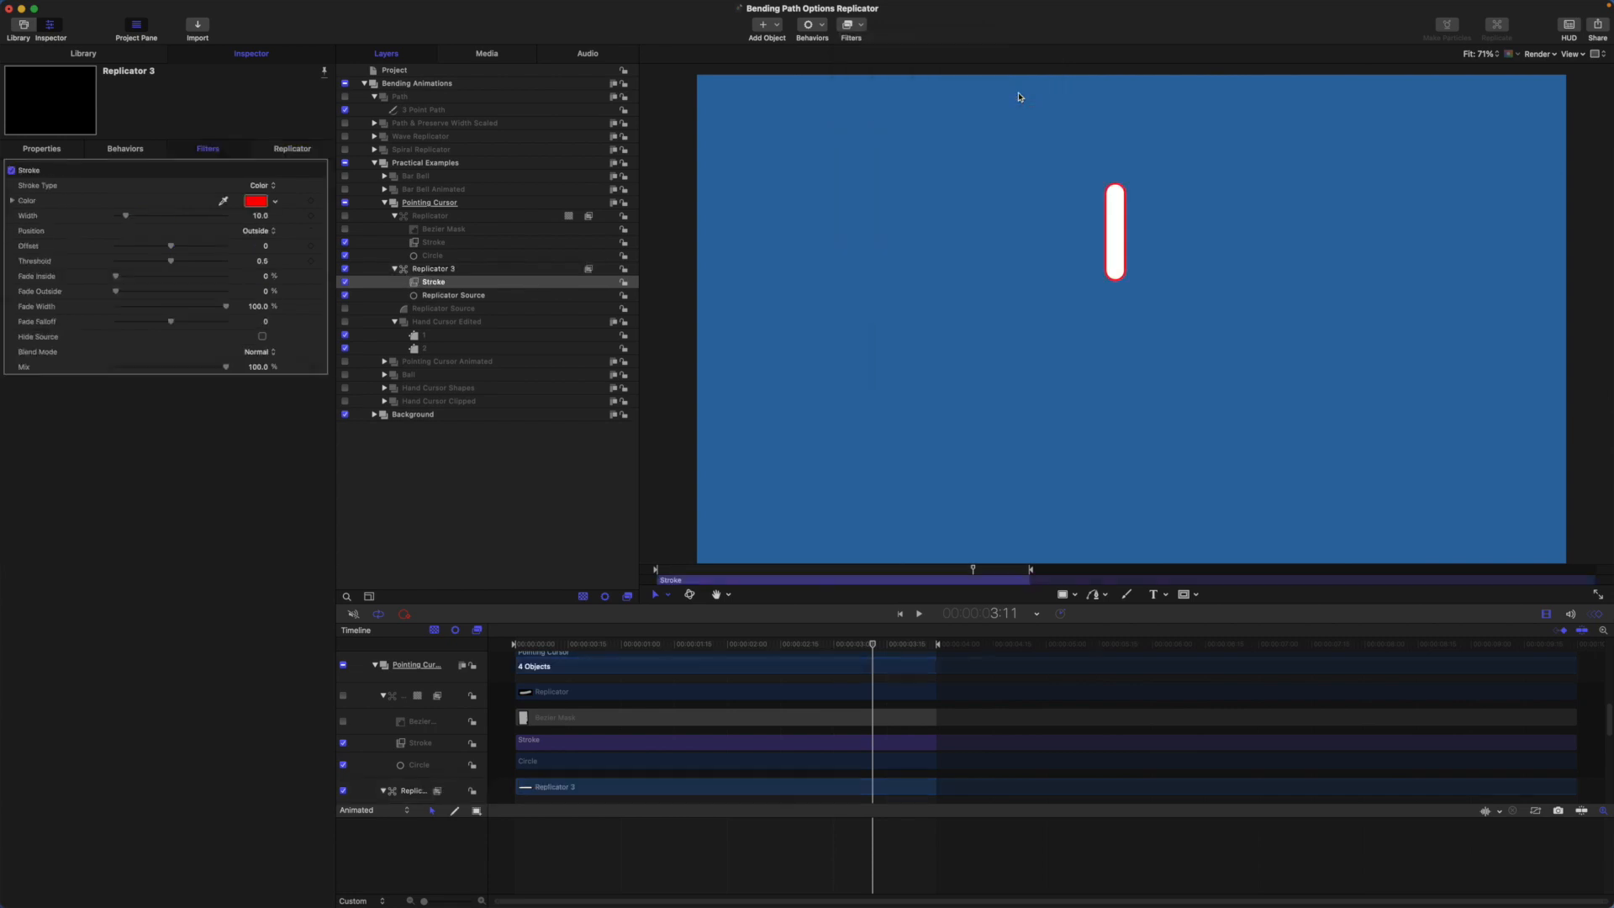
- Make the finger replicator's stroke black and set its Width to 22
left_click(257, 201)
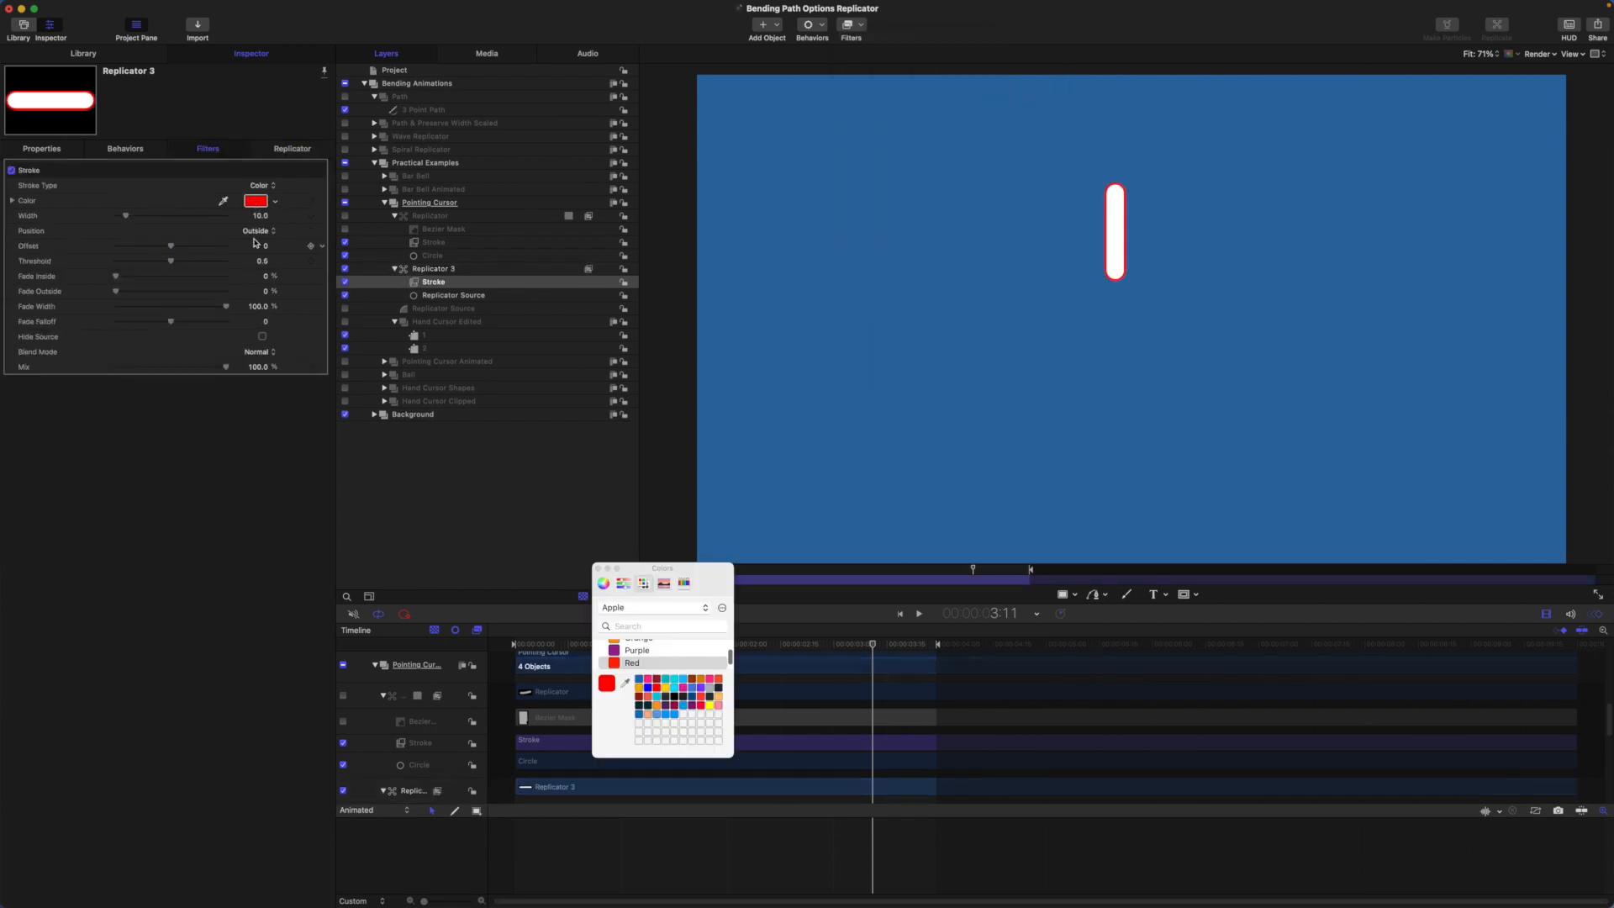
scroll(656, 652, "up", 3)
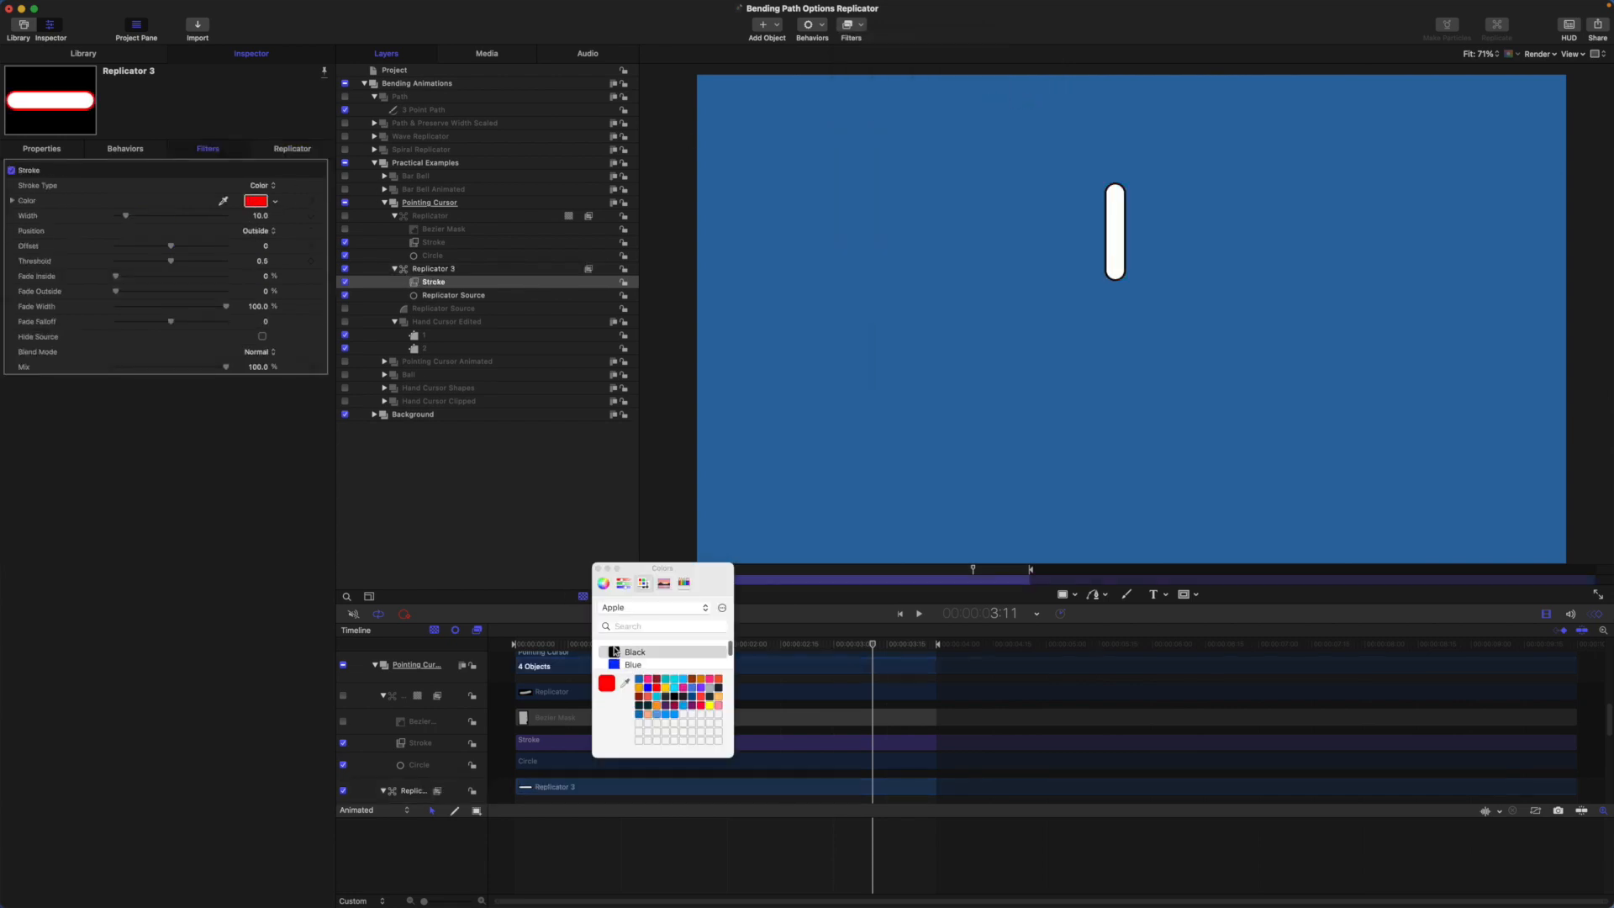
left_click(635, 653)
left_click_drag(262, 215, 273, 216)
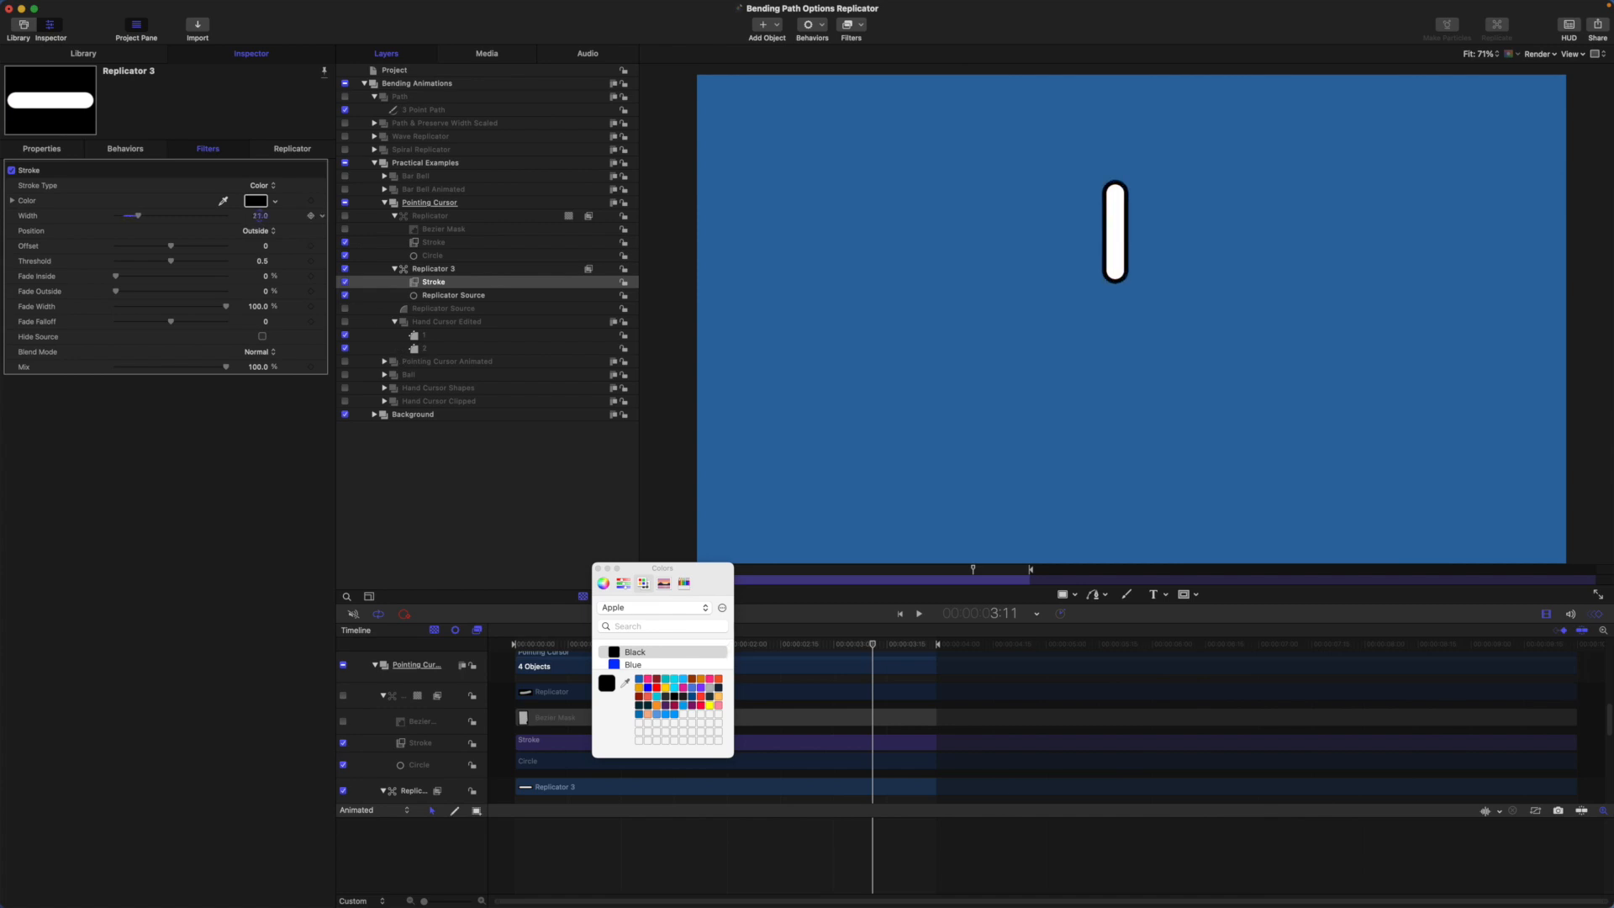
- Bend the finger replicator slightly by setting its Radius to 318.5 and Twists to -0.01
left_click(346, 322)
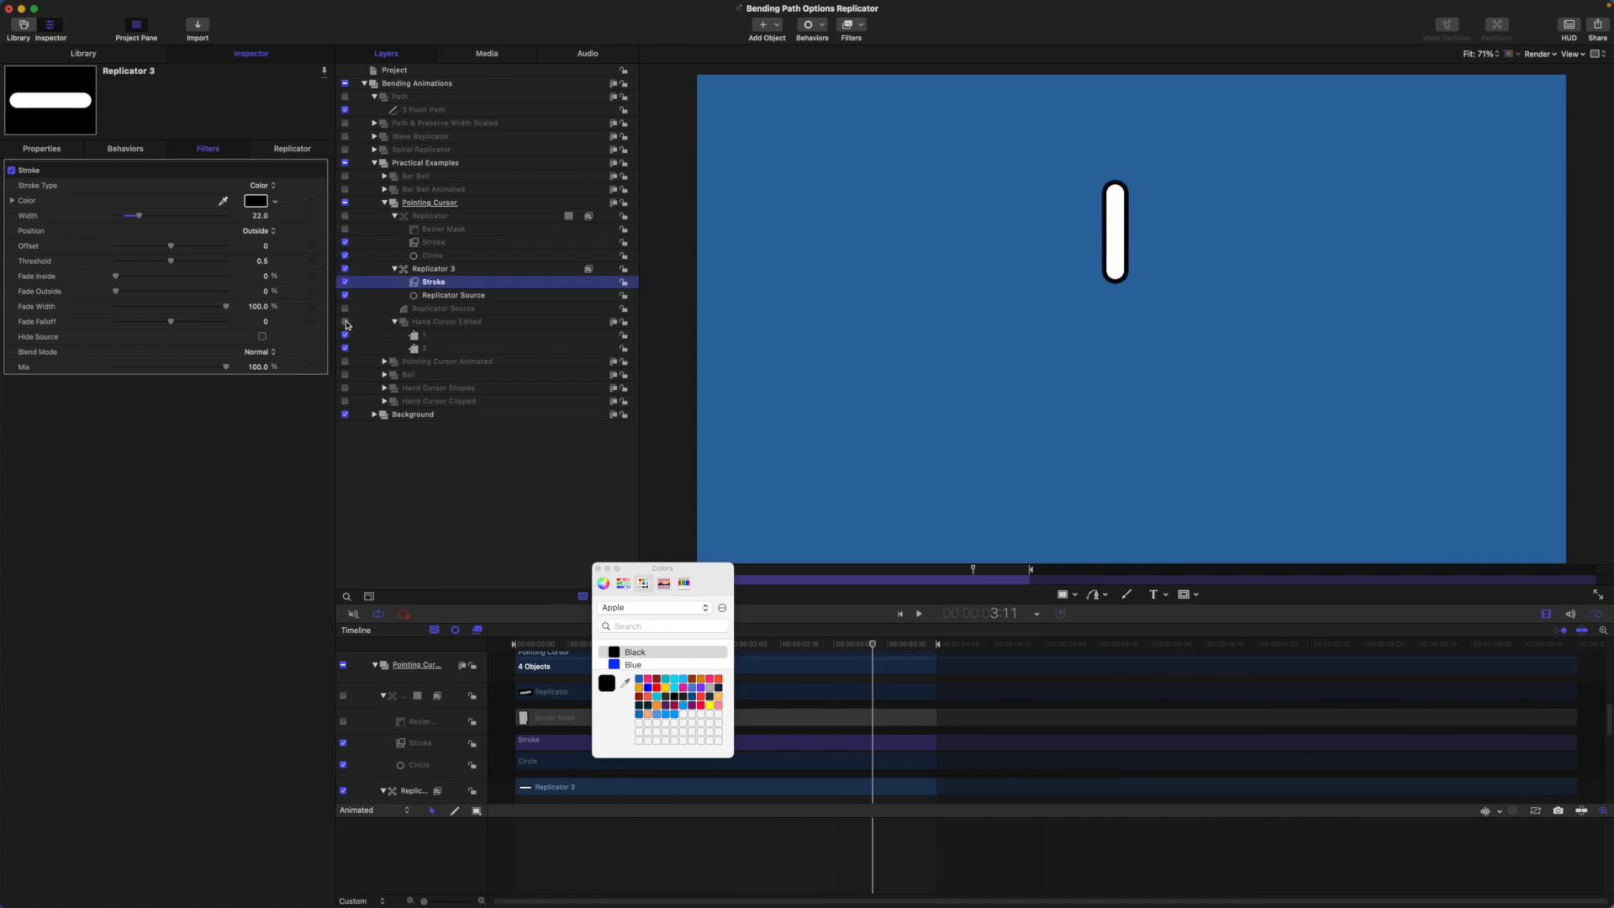
left_click(346, 323)
left_click(428, 269)
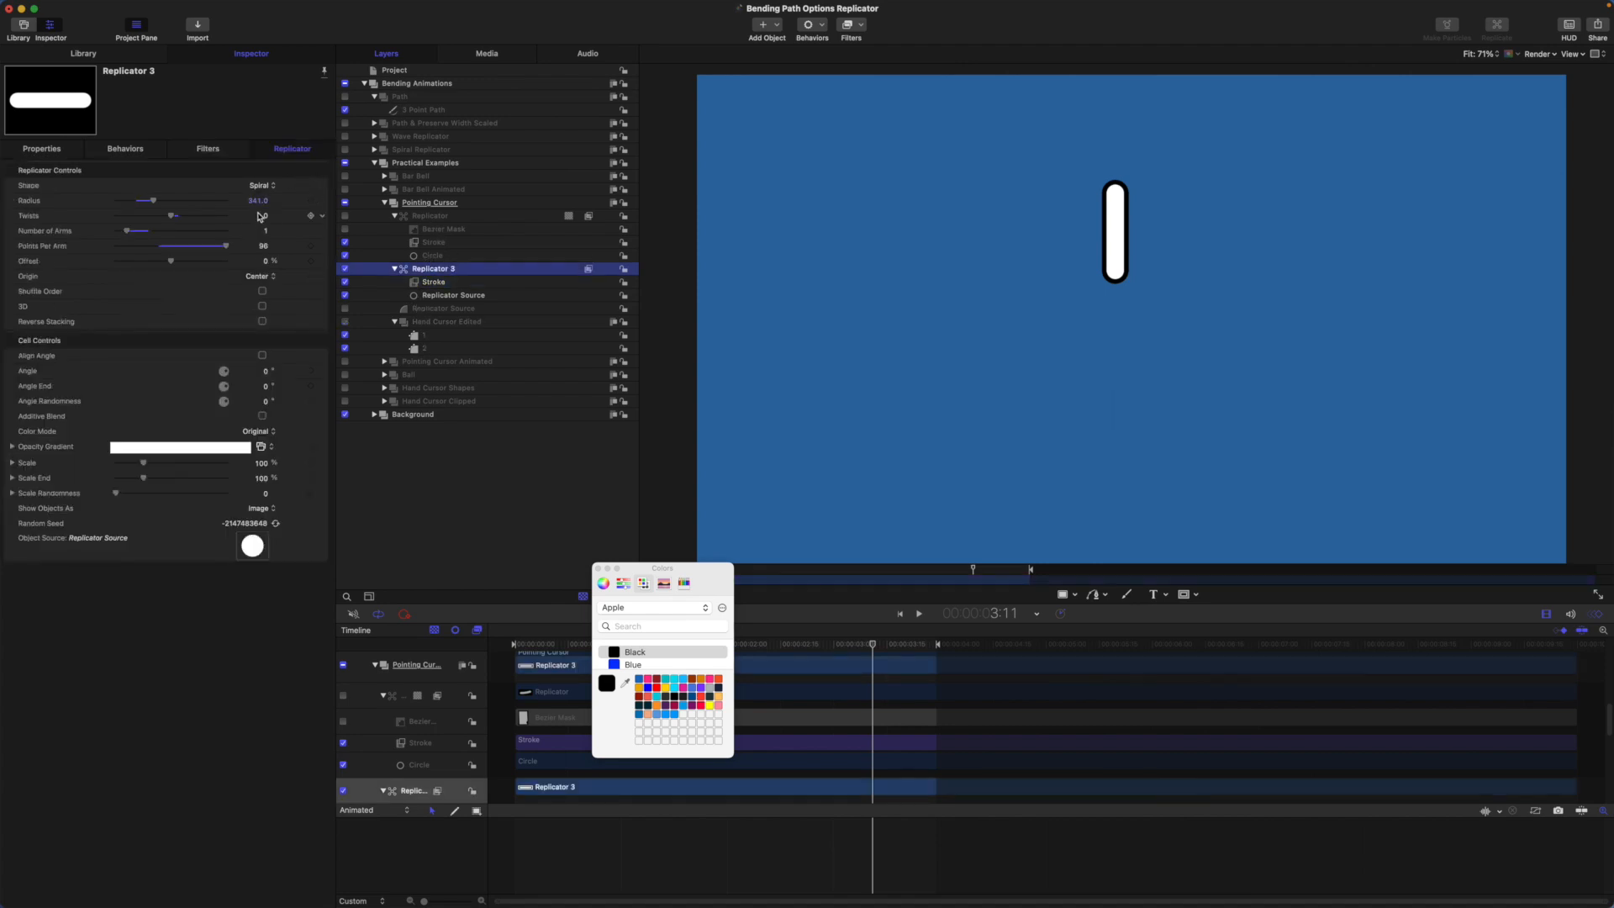
left_click_drag(261, 202, 263, 202)
left_click_drag(268, 219, 262, 217)
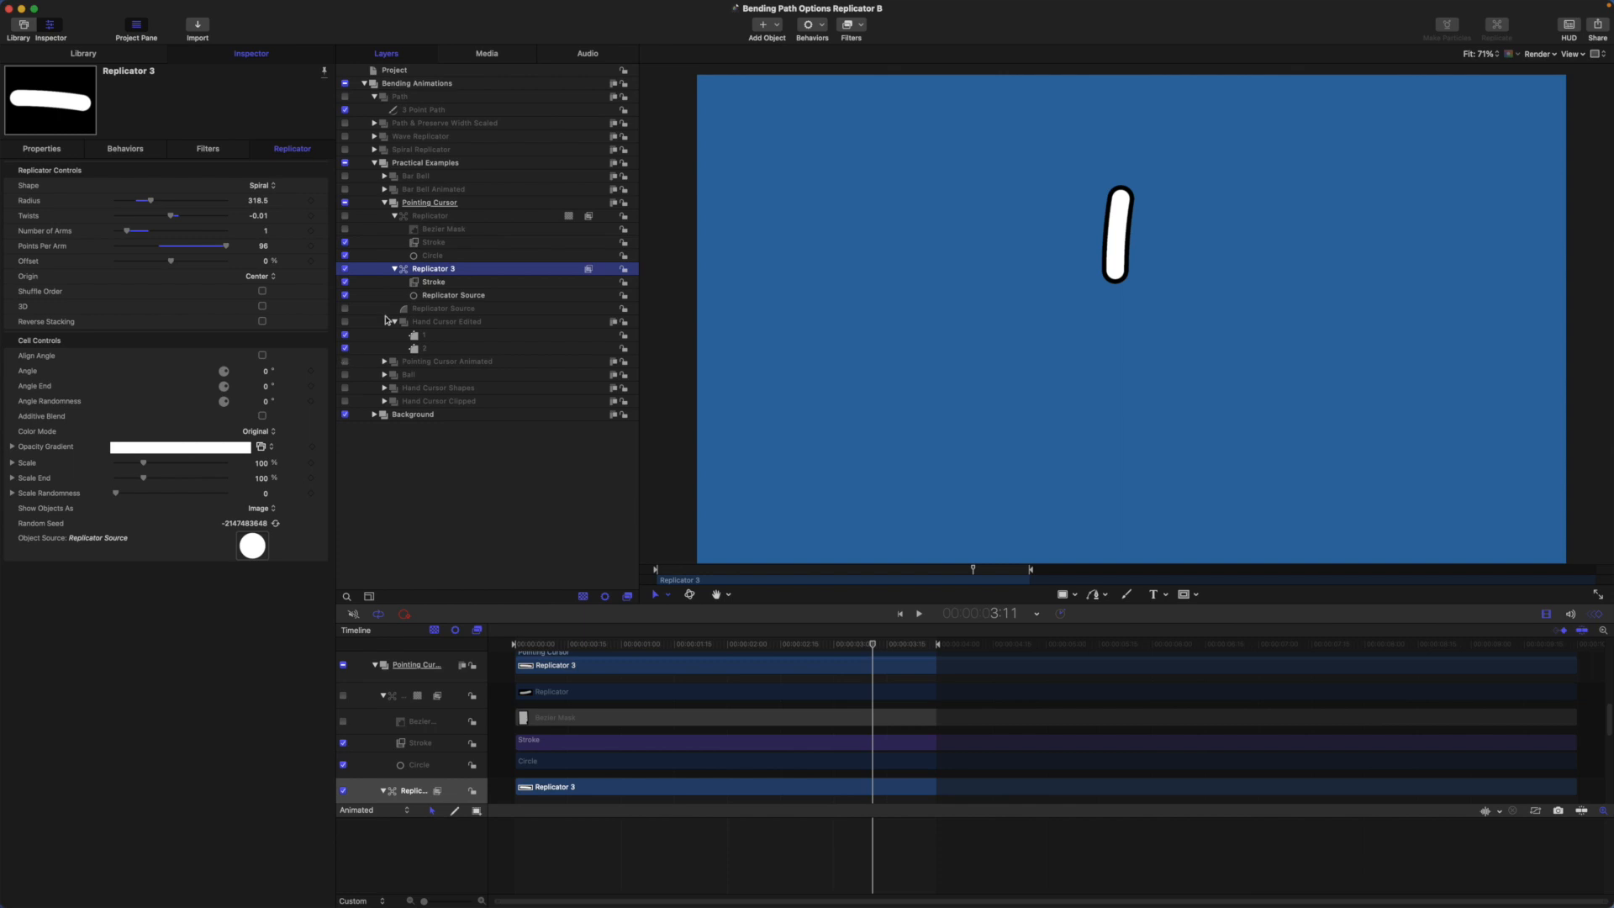
- Hide and collapse the Pointing Cursor group, show the Pointing Cursor Animated group and play its animation
left_click(344, 203)
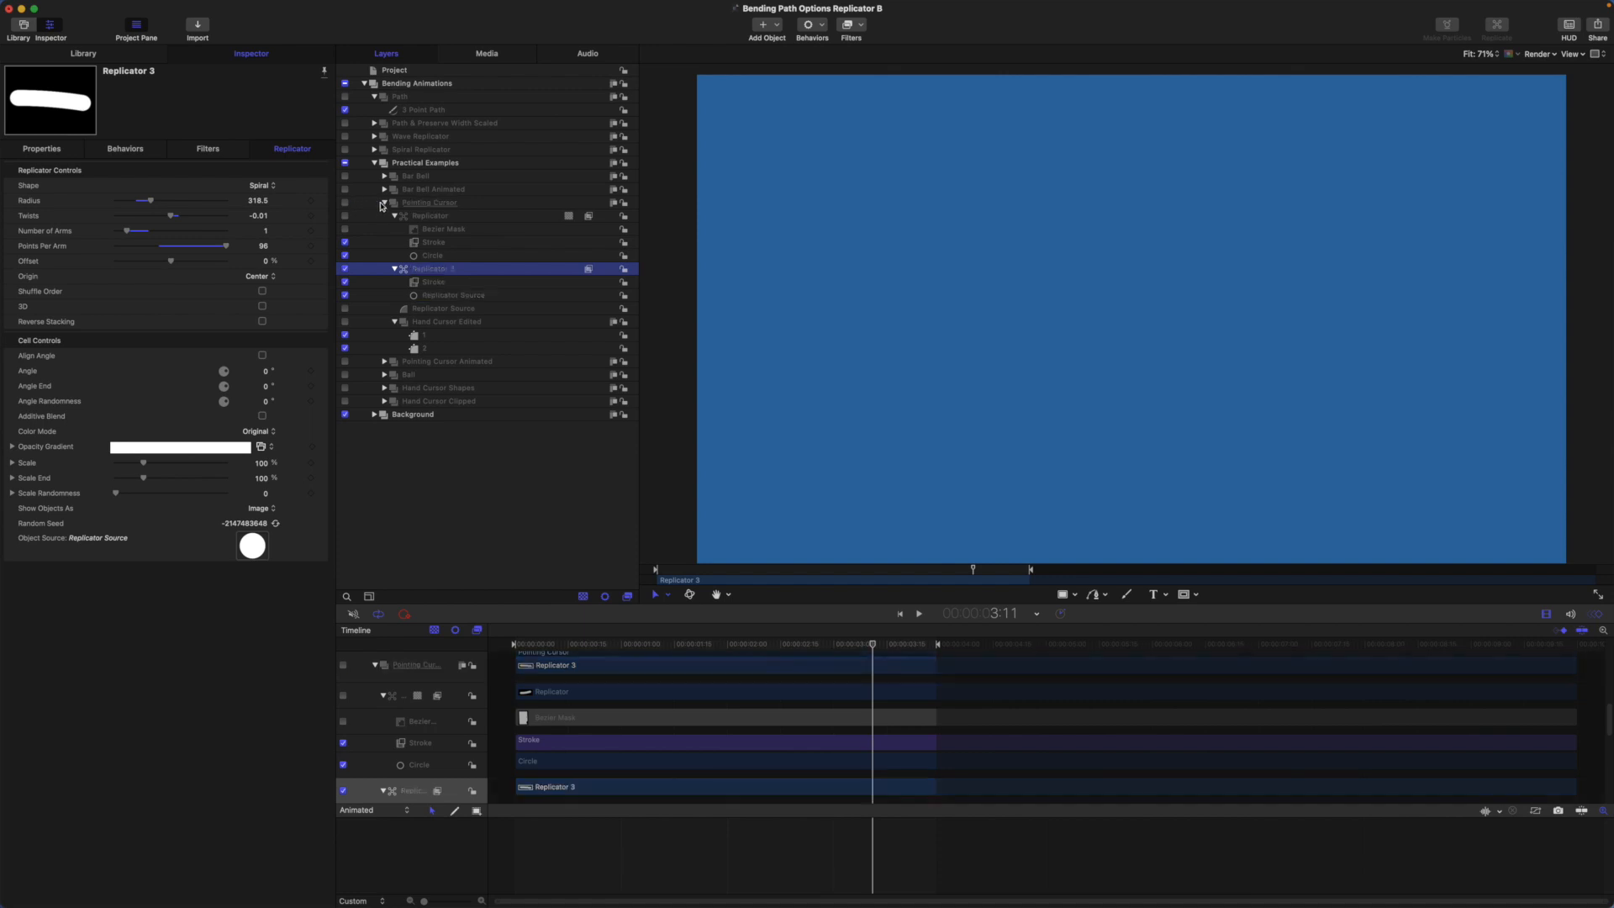
left_click(385, 203)
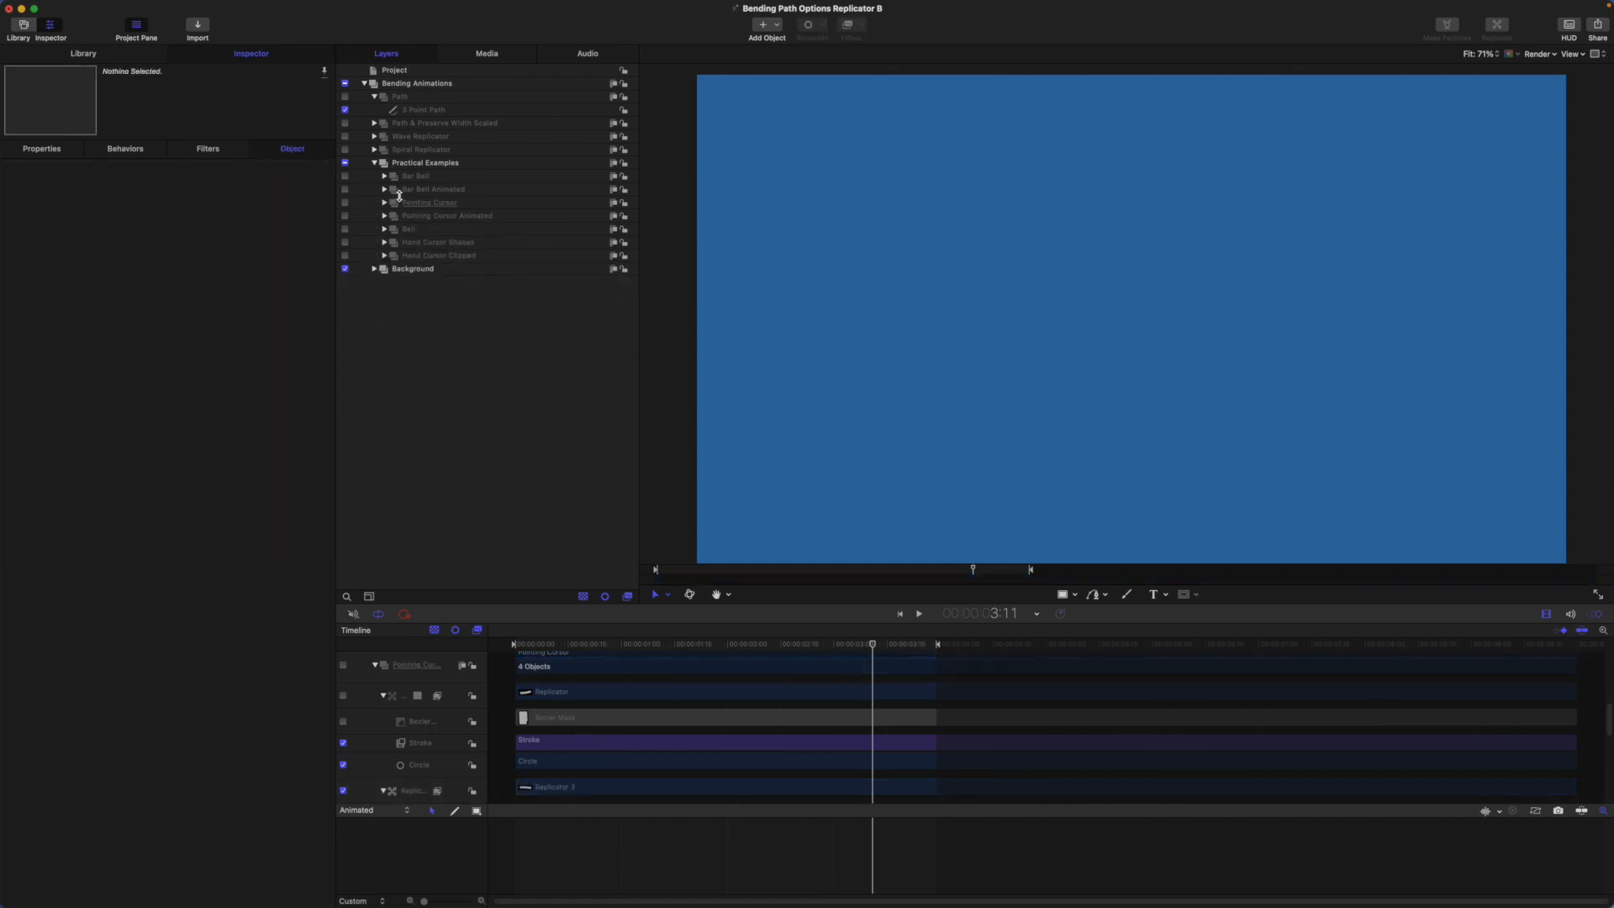
left_click(344, 216)
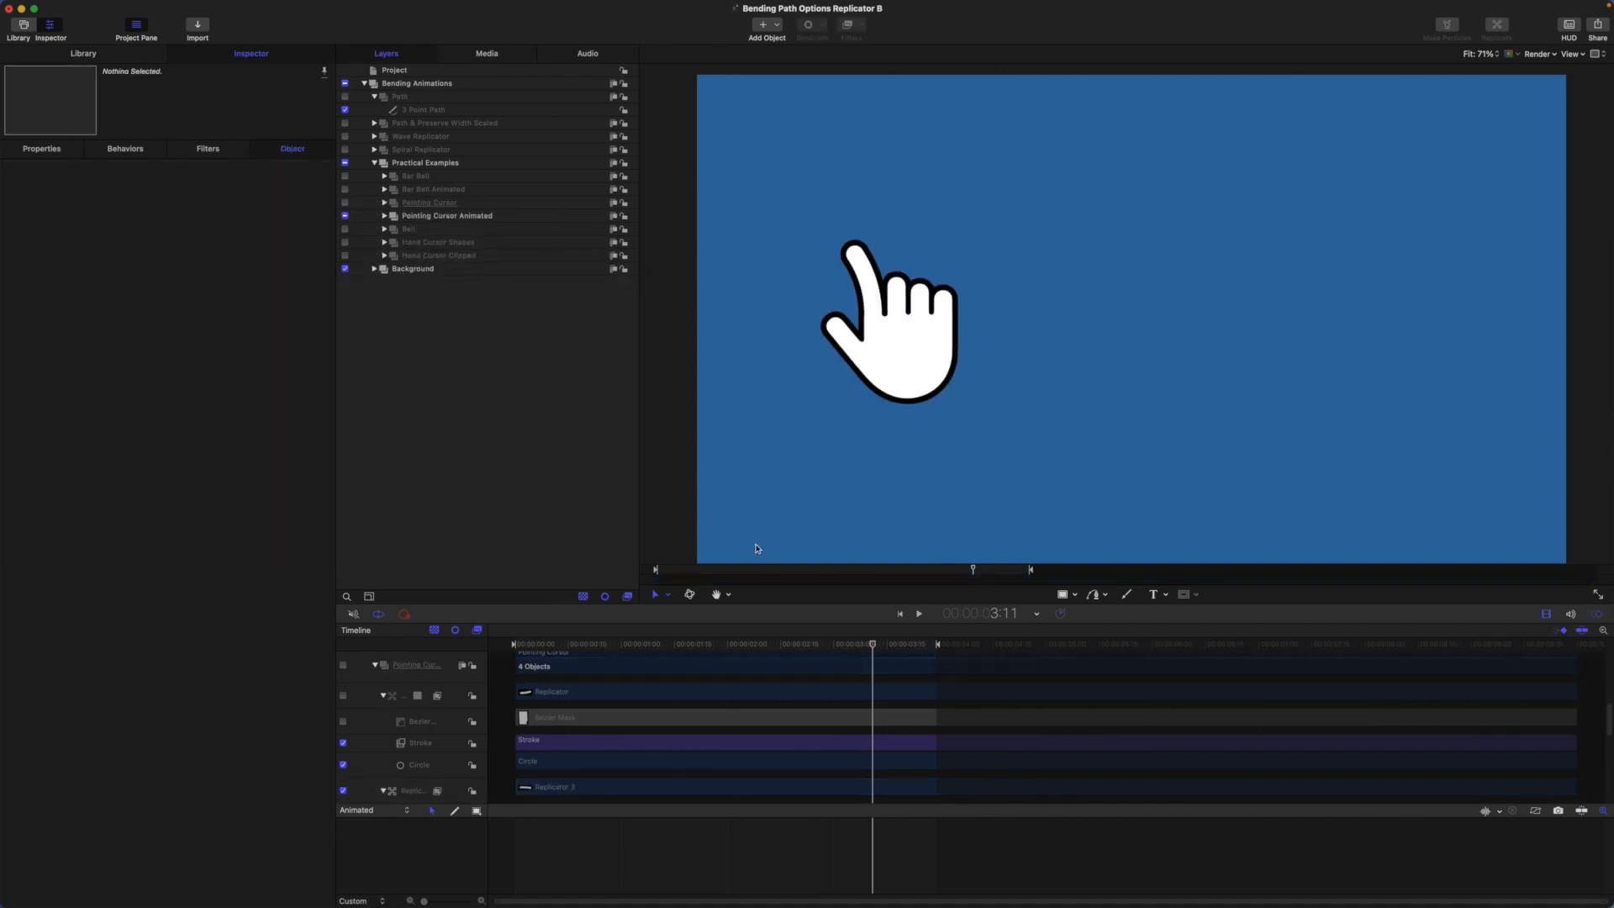
key("space")
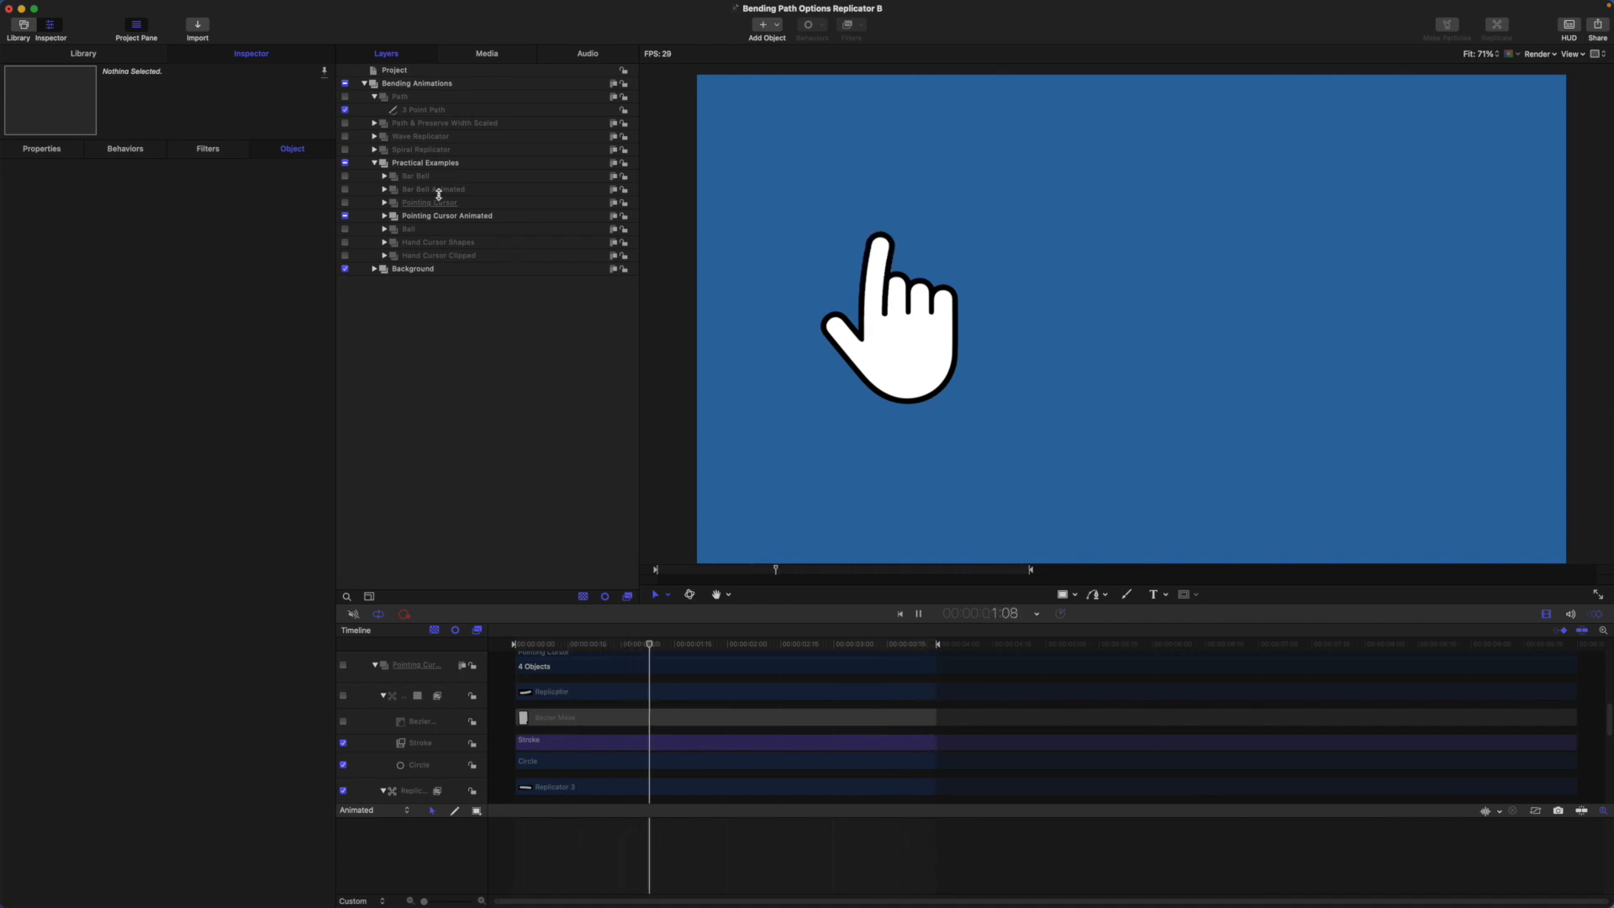
key("space")
- Examine the Oscillate radius and Oscillate twists behaviors on the animated cursor's replicator, and replay the animation from the start
left_click(384, 216)
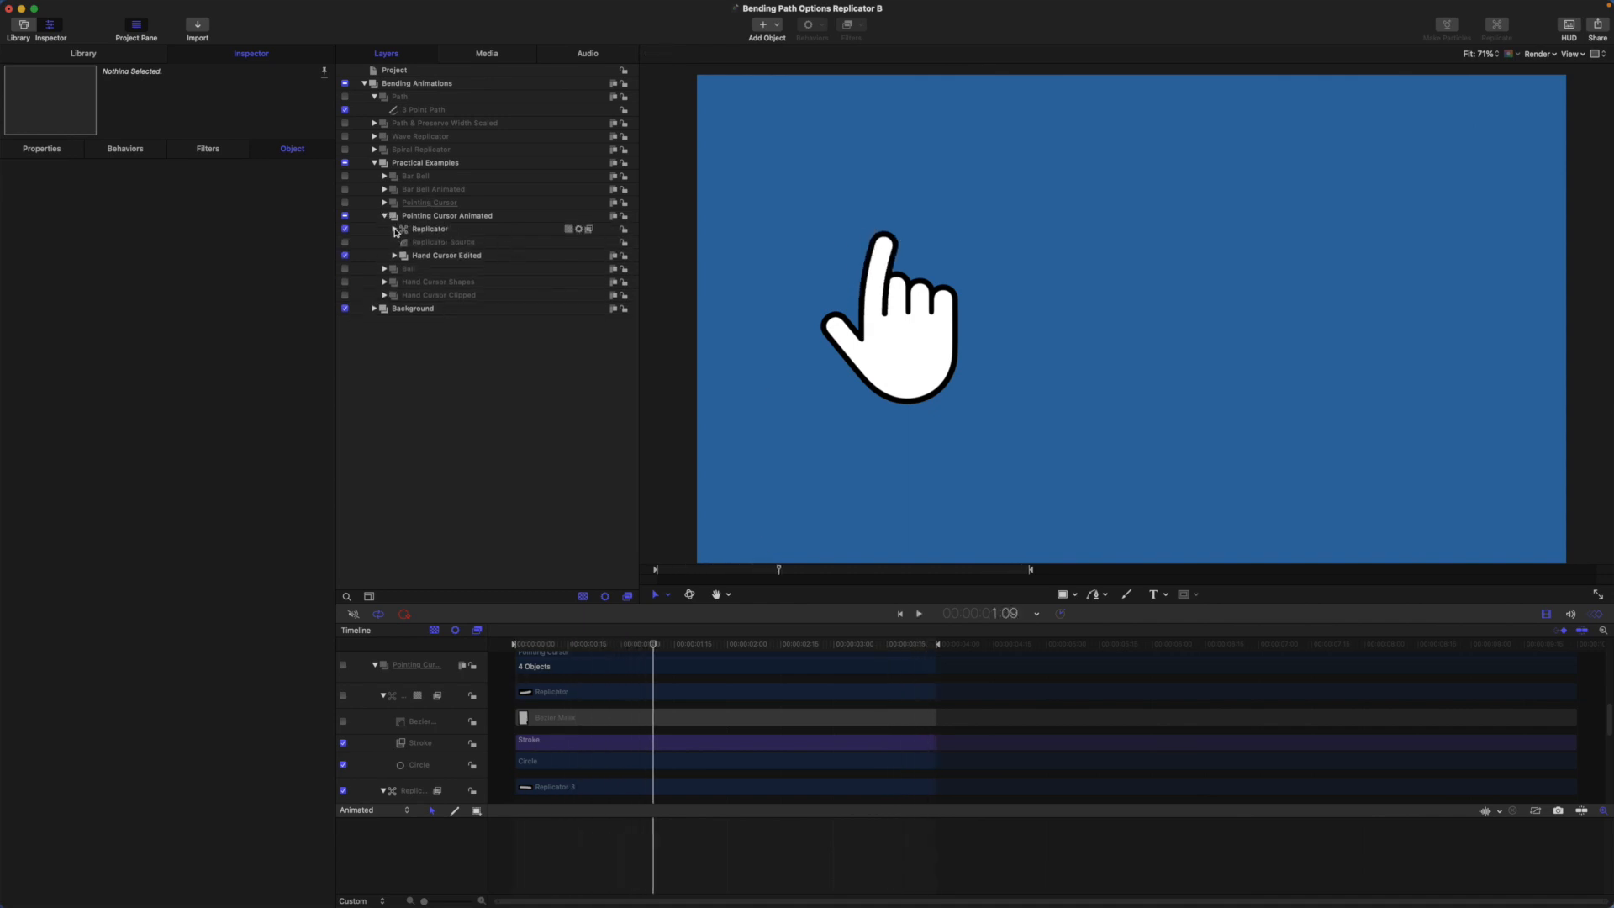
left_click(395, 230)
left_click(432, 232)
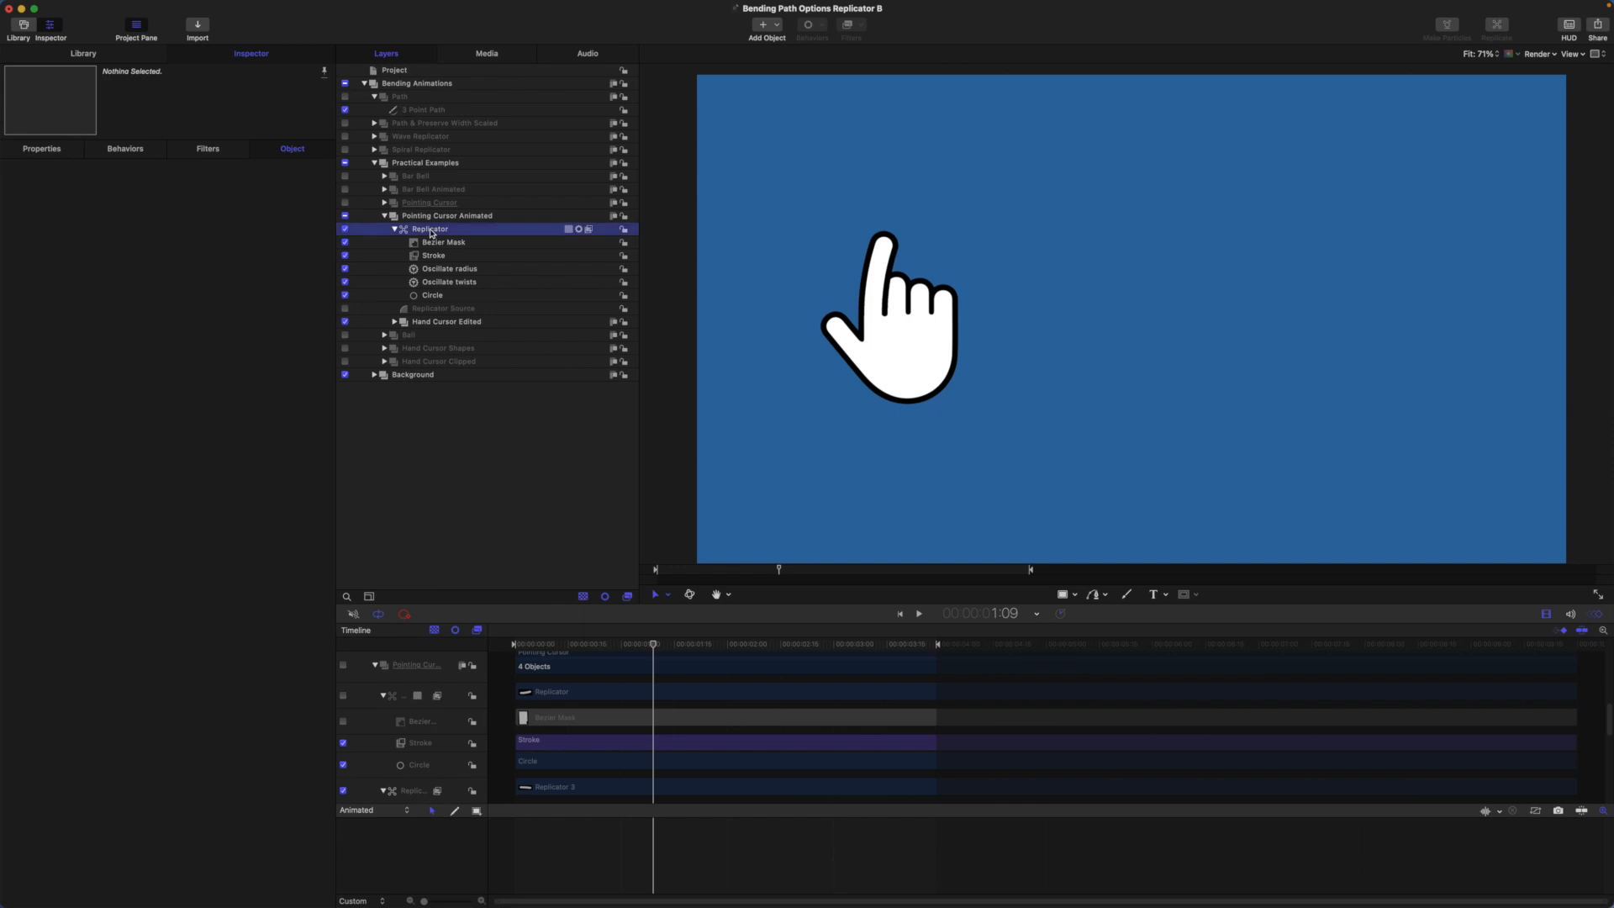
left_click(438, 270)
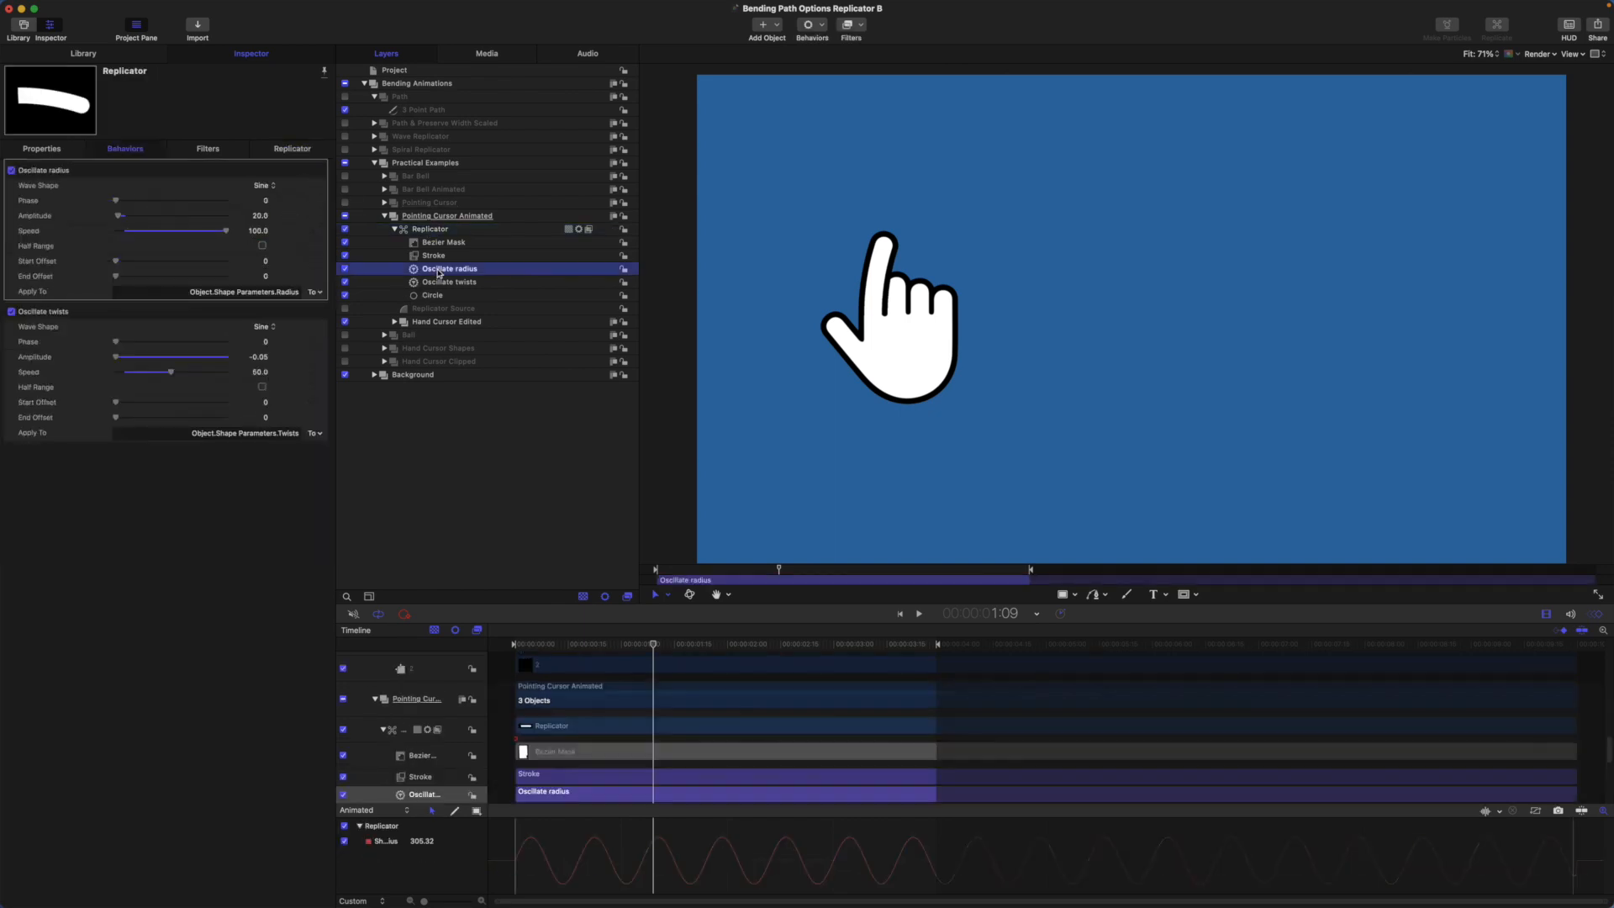
left_click(439, 284)
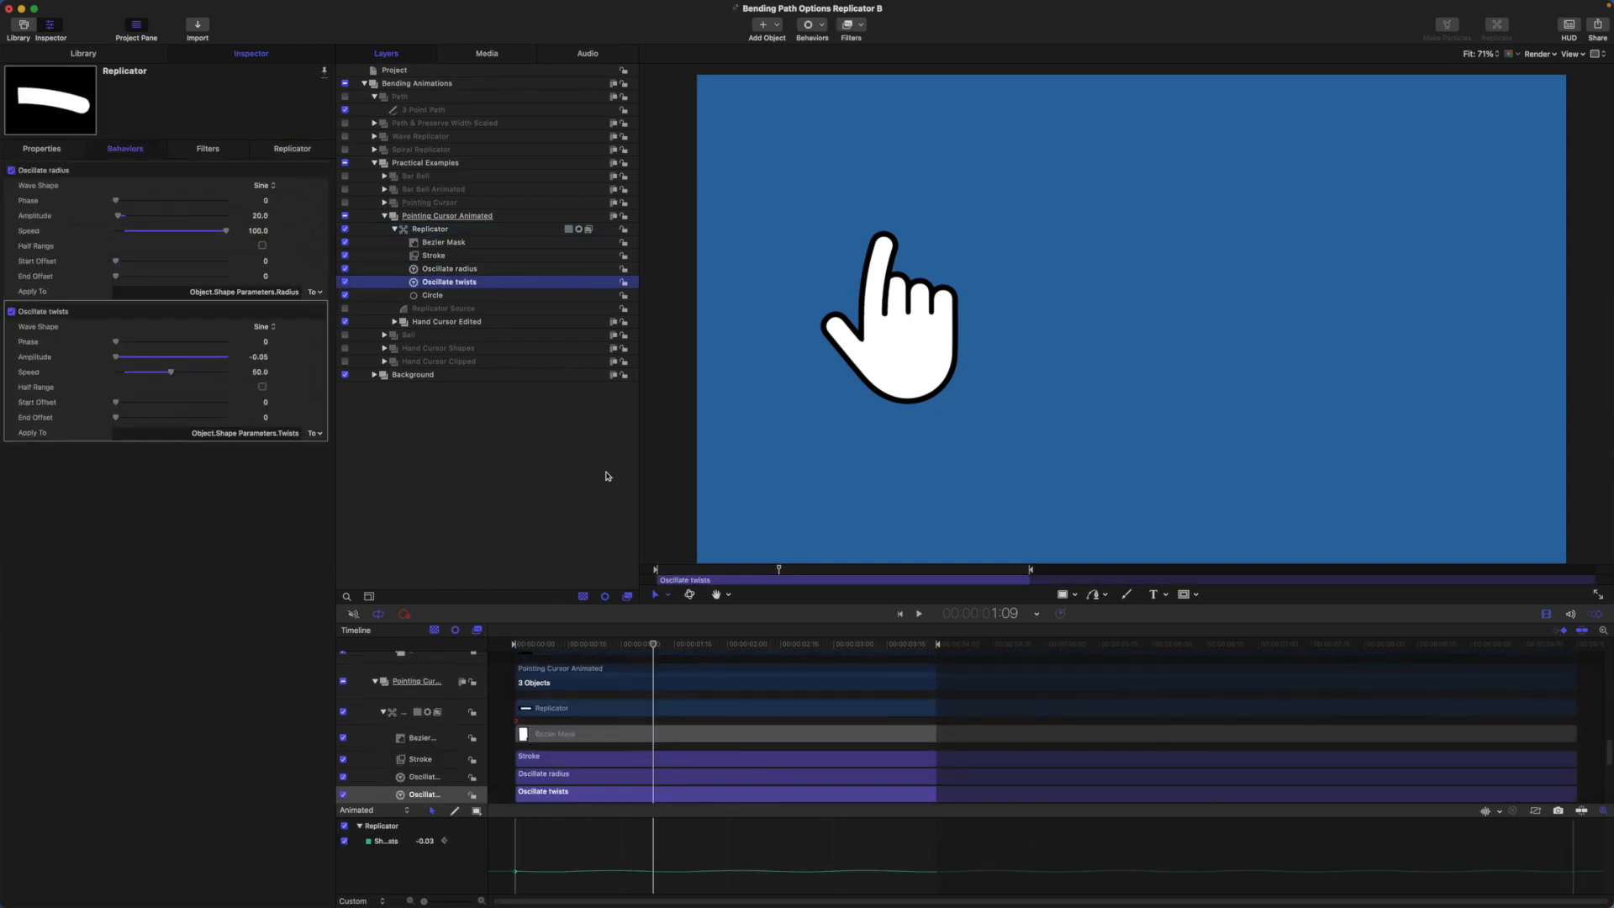
left_click(654, 645)
key("space")
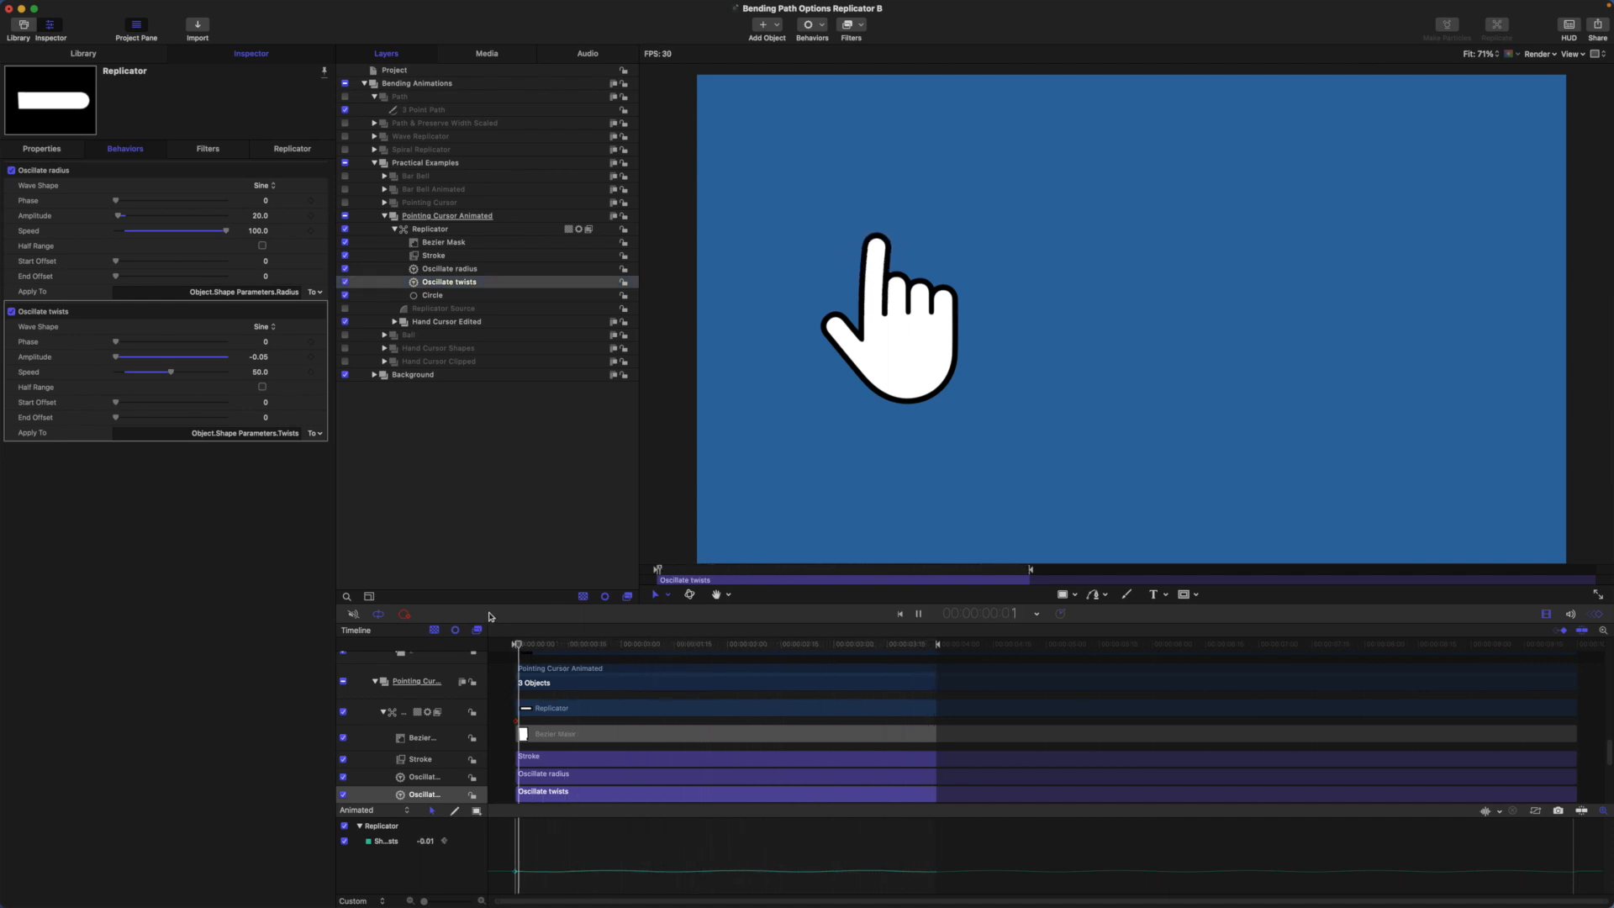
key("space")
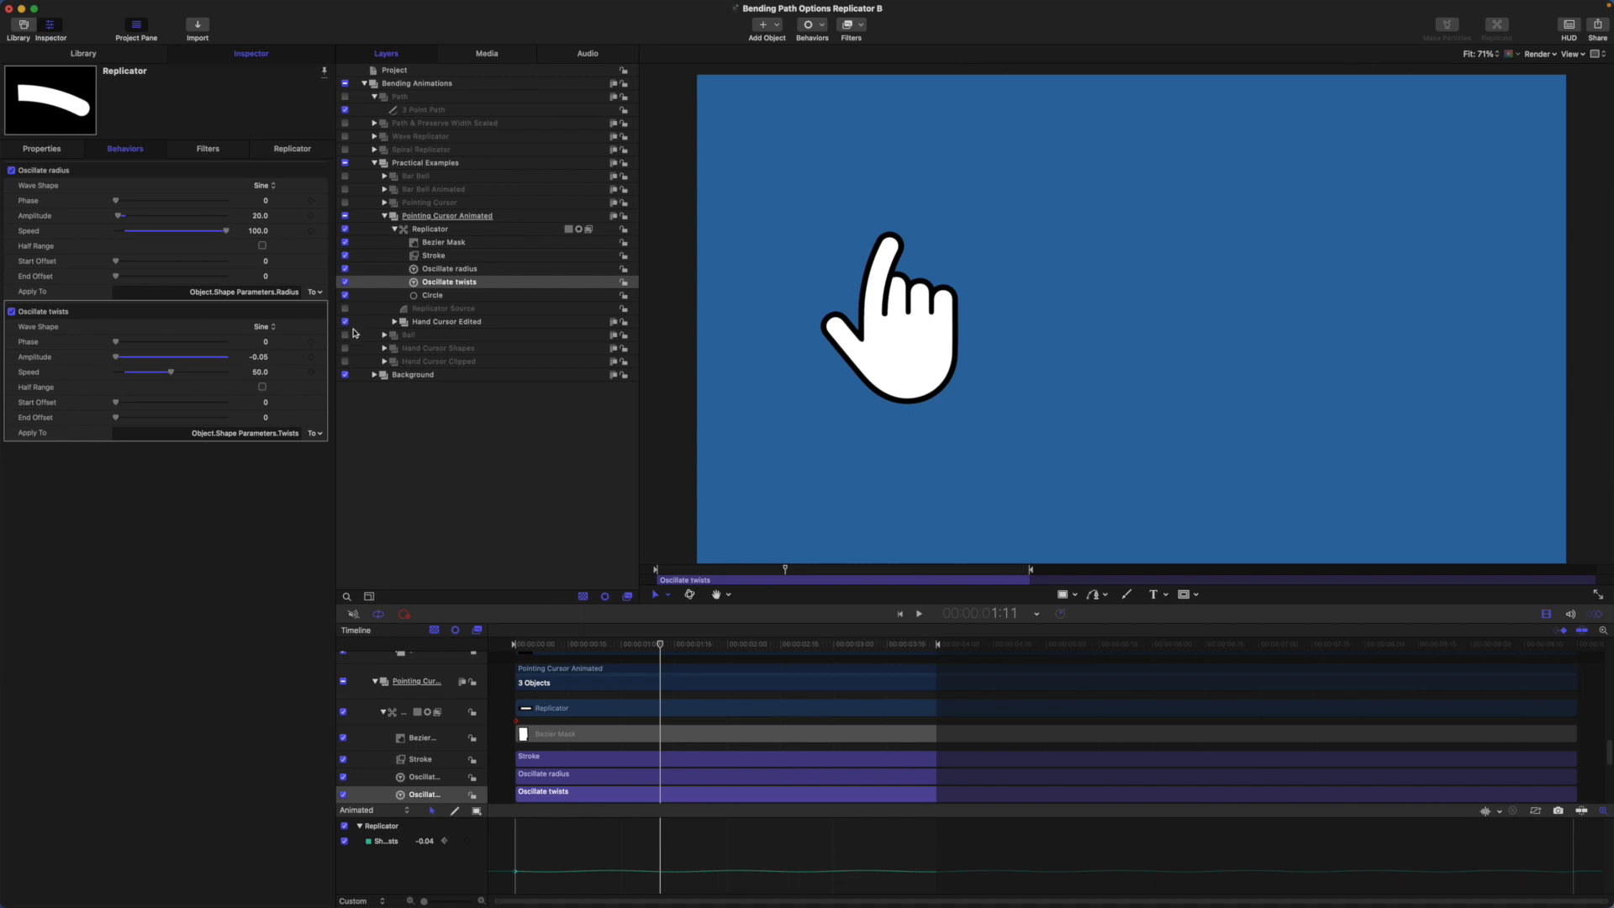
- Show the Bar Bell Animated group beside the animated pointing cursor and play both animations from the start
left_click(345, 189)
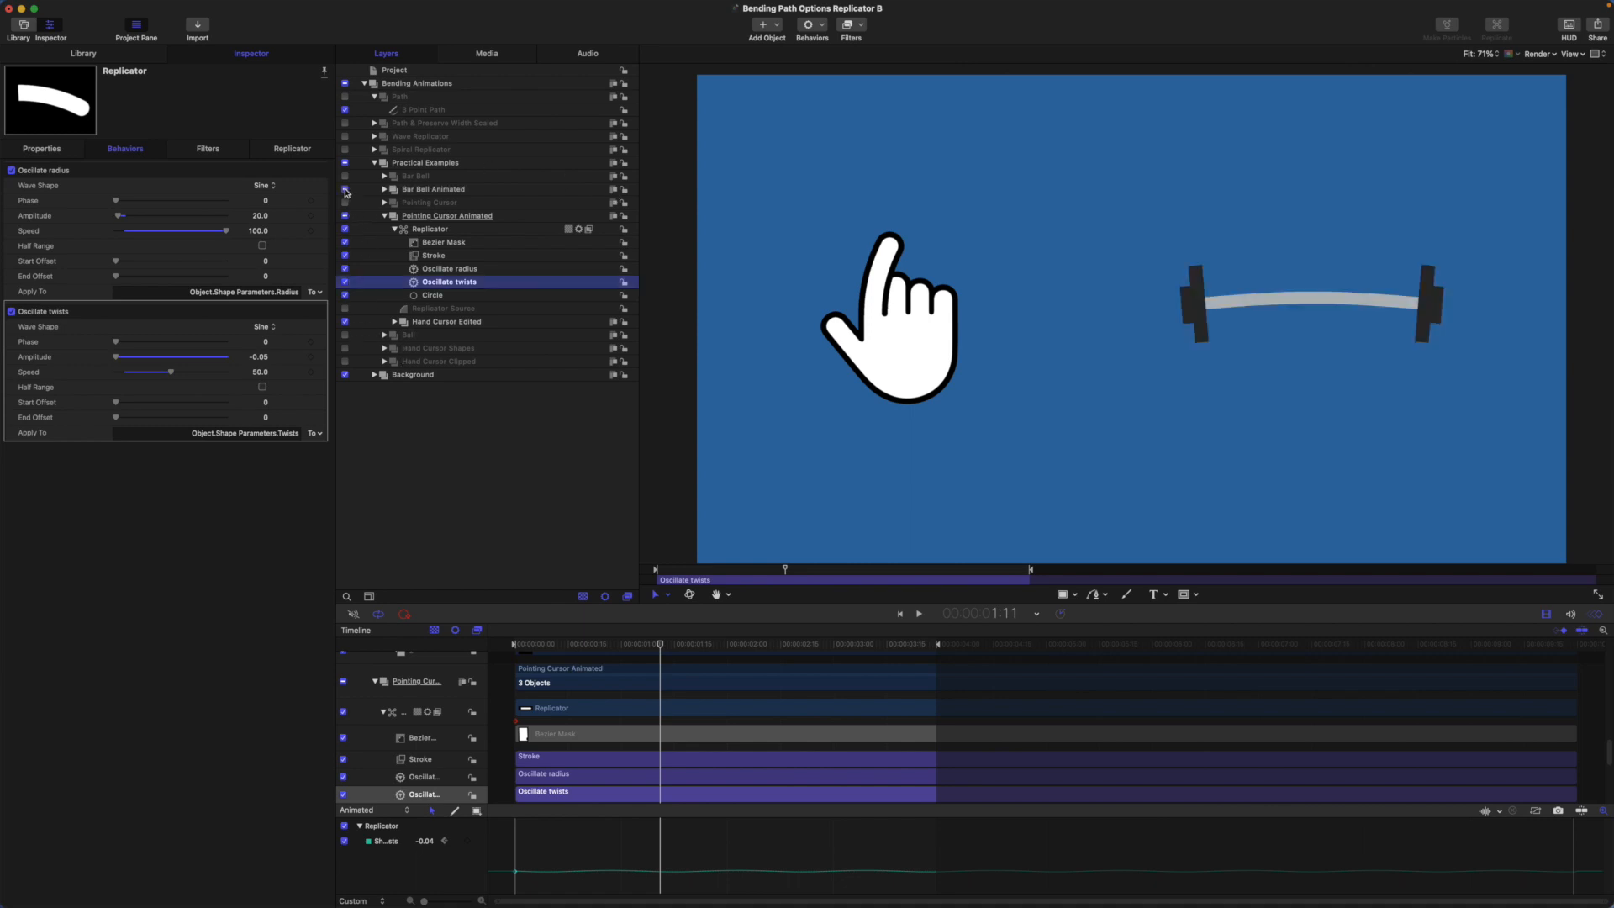
left_click_drag(659, 644, 452, 620)
key("space")
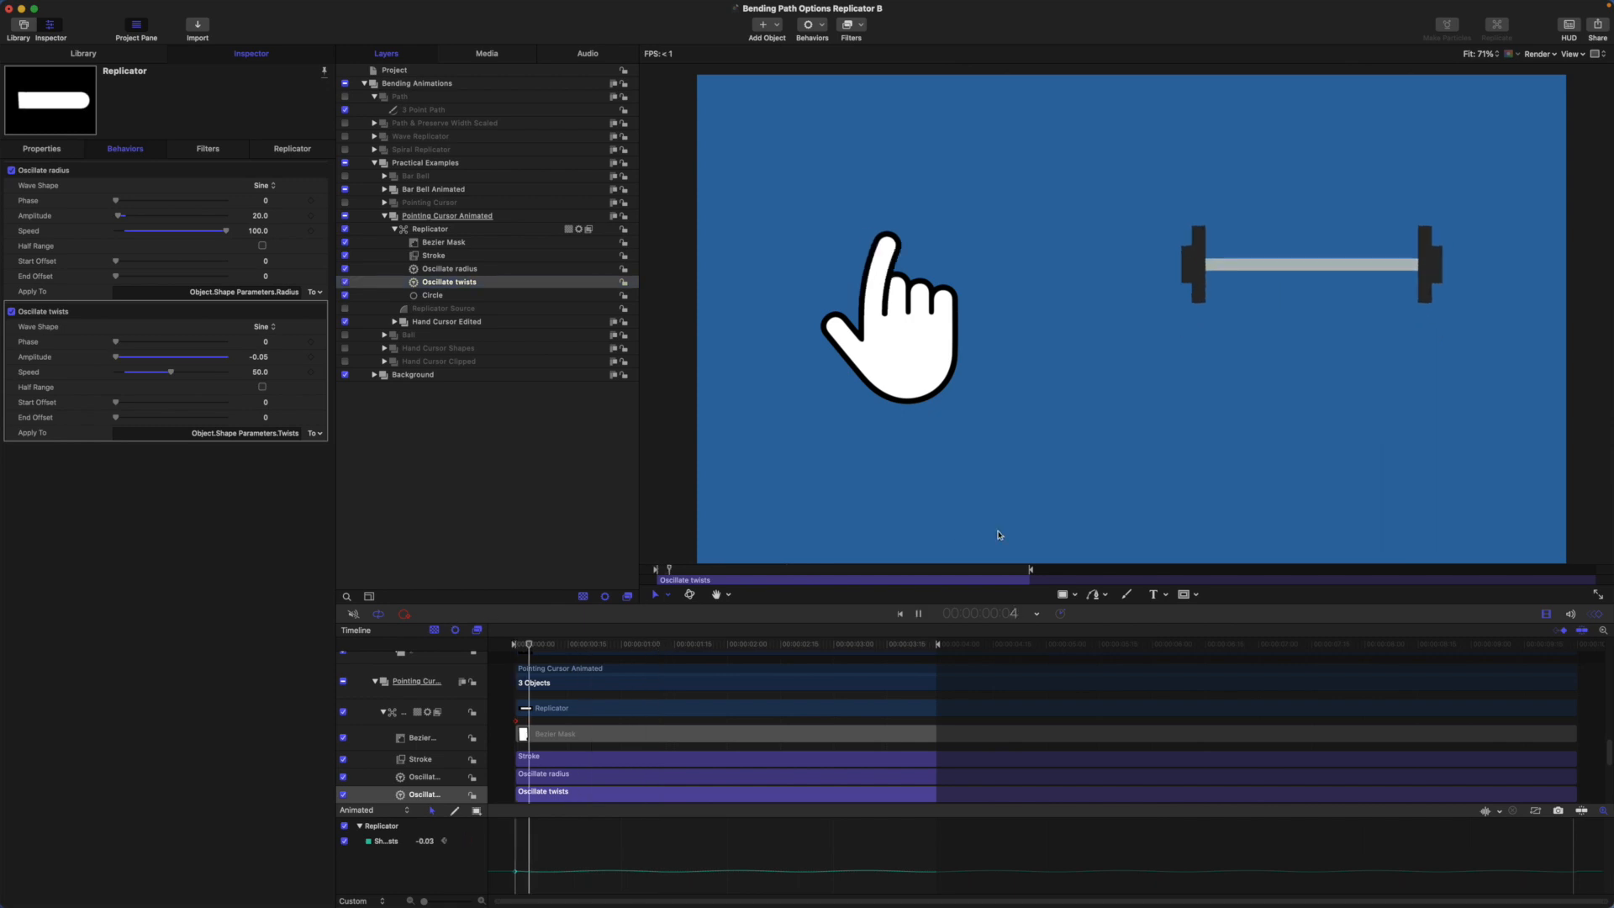
key("space")
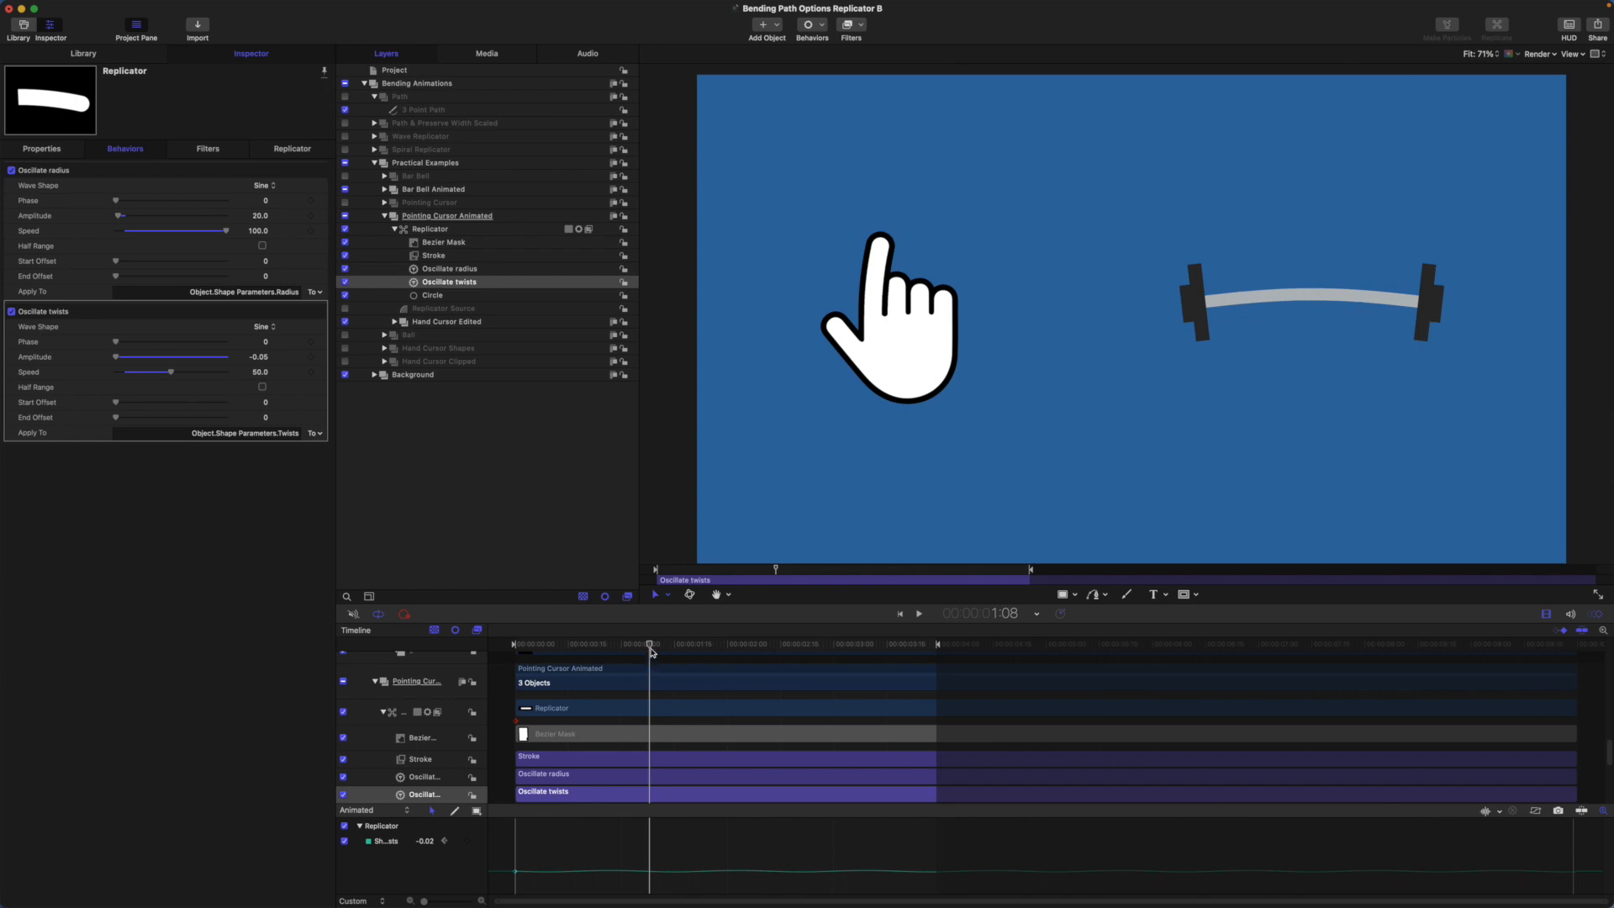
left_click_drag(651, 644, 515, 644)
key("space")
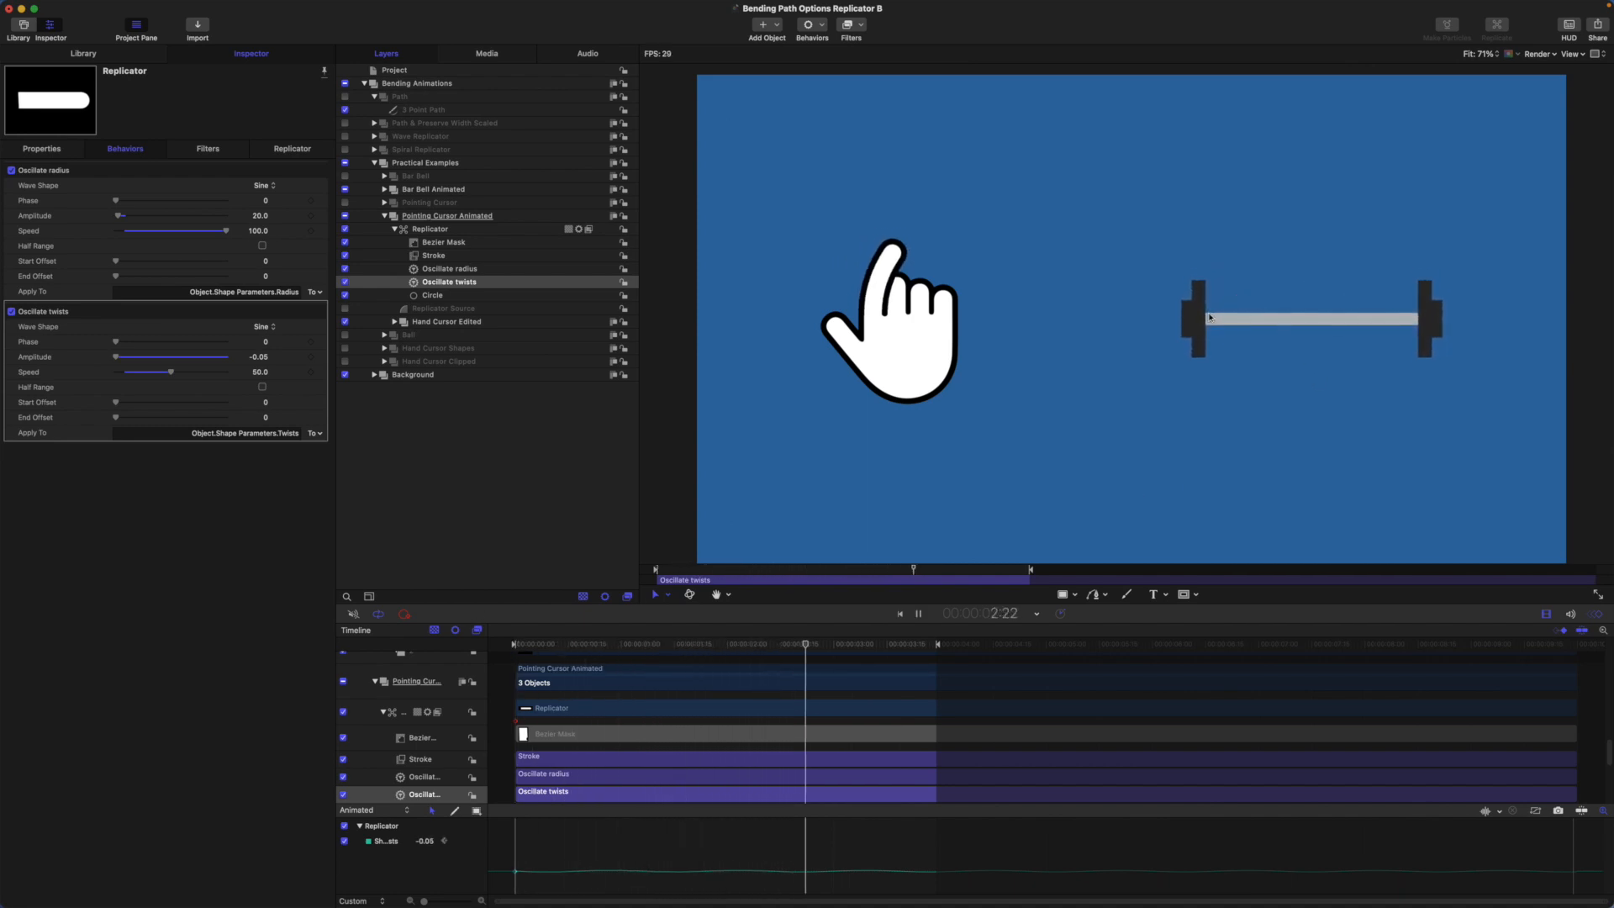
key("space")
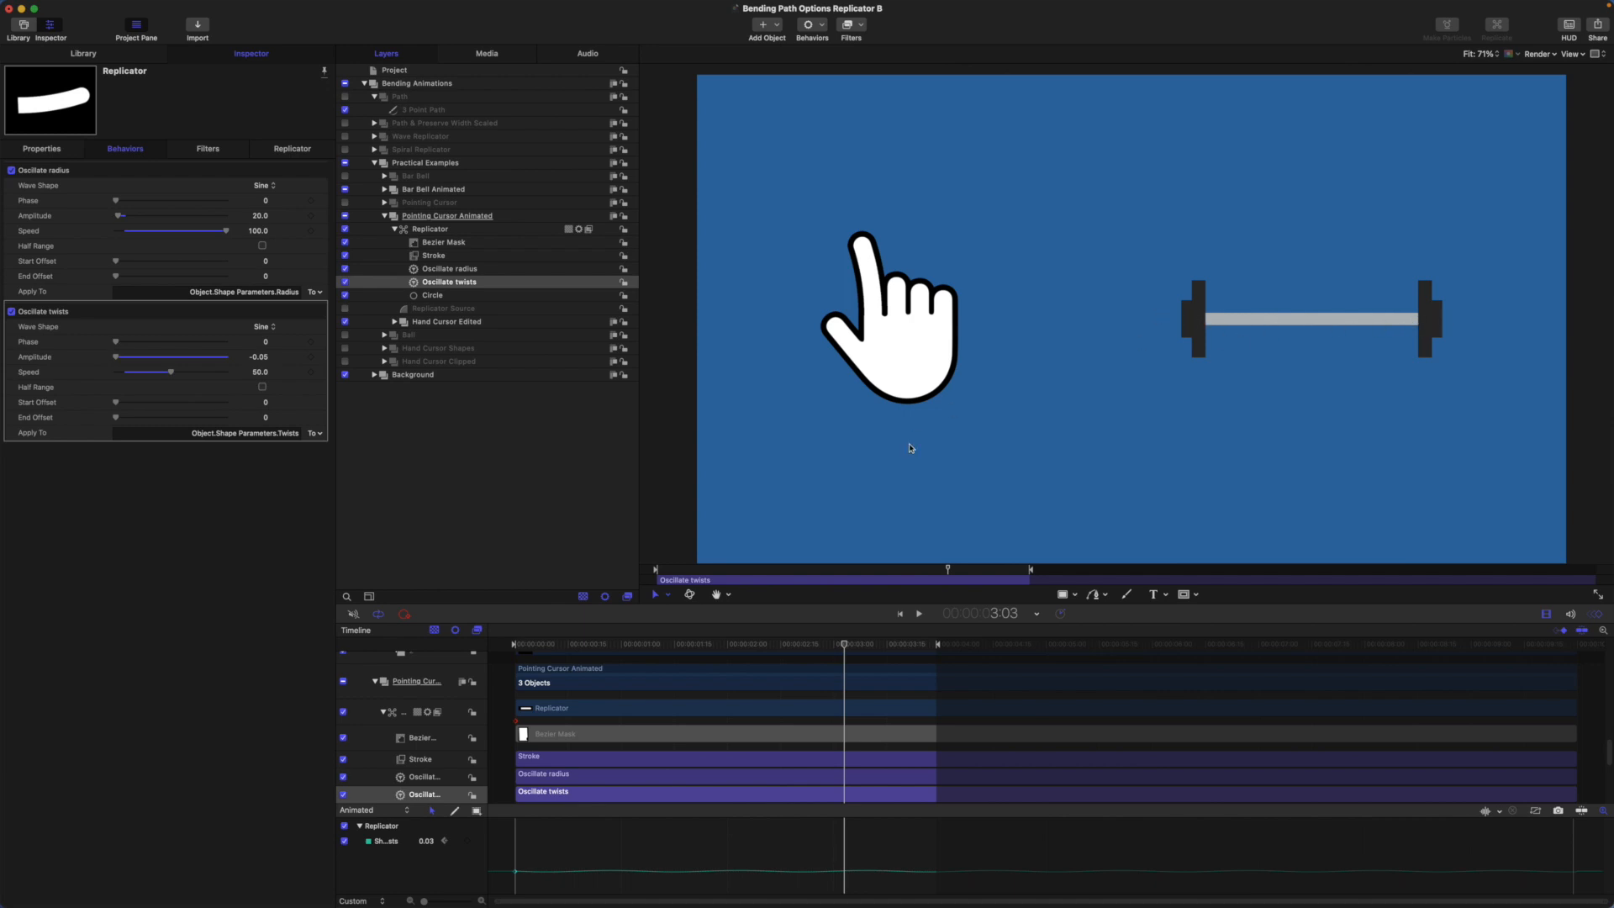
key("space")
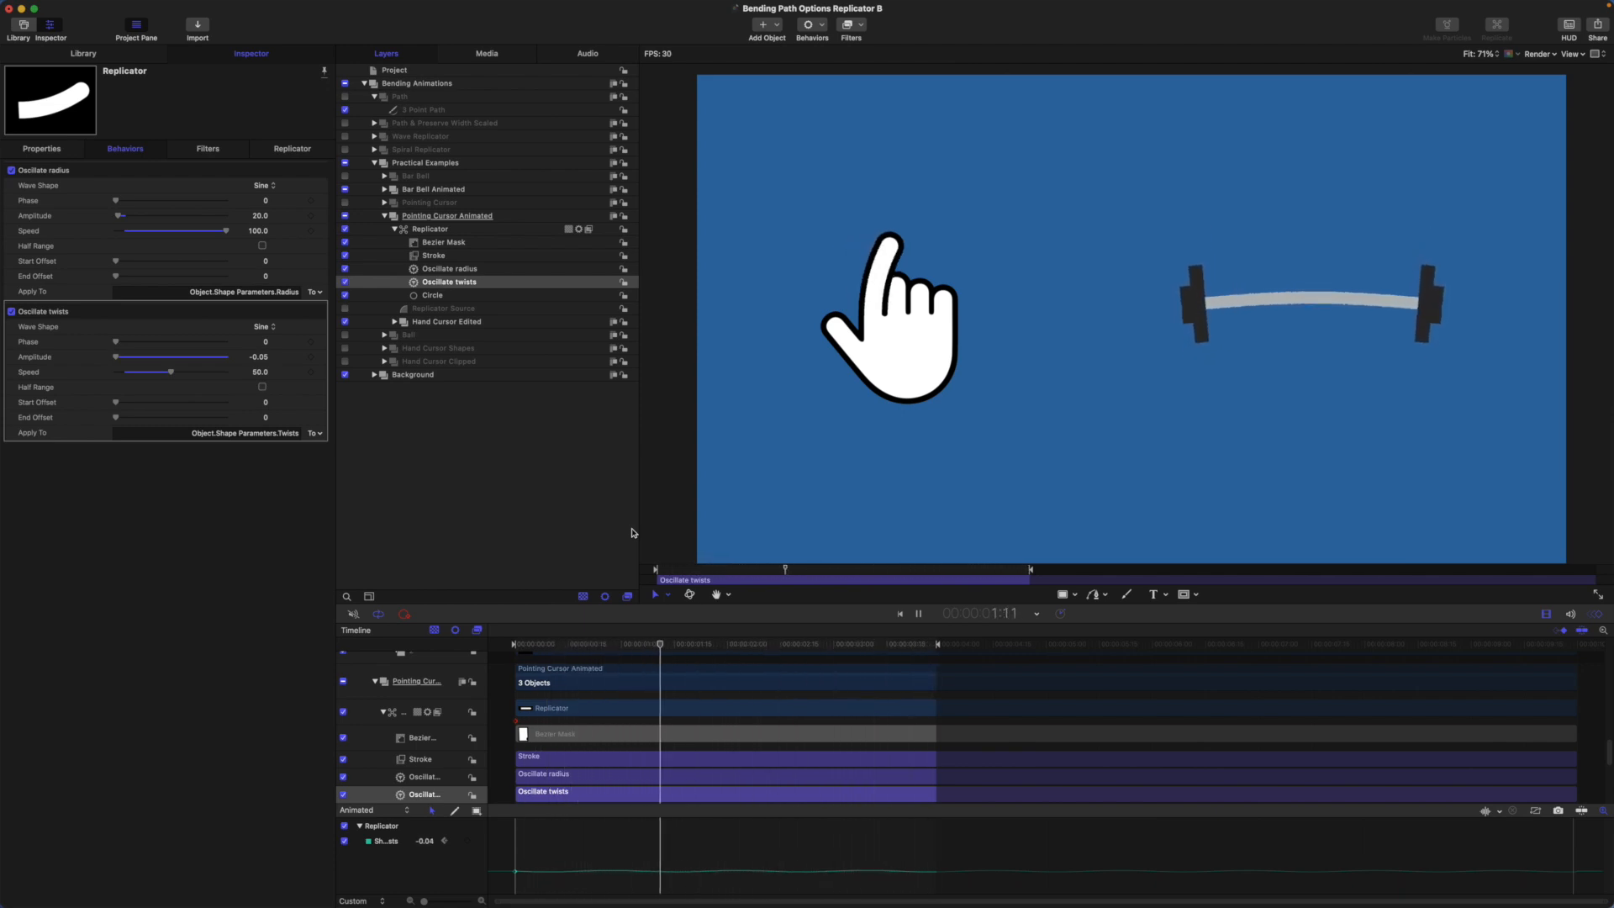
key("space")
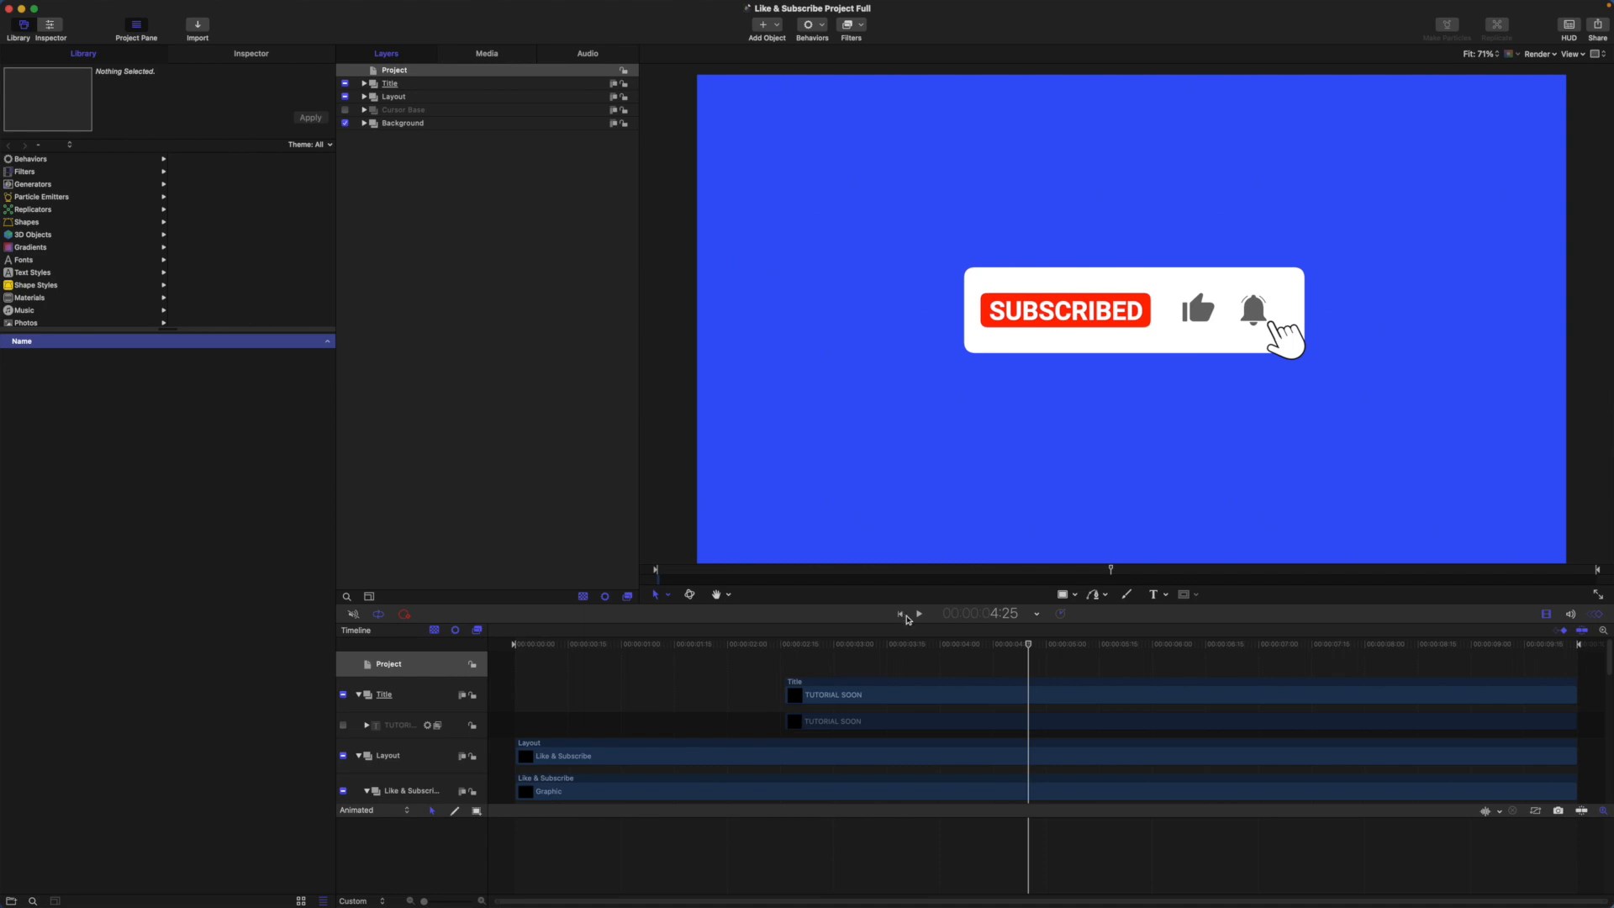
- Play the Like & Subscribe Project Full animation from the start
left_click(902, 614)
left_click(919, 615)
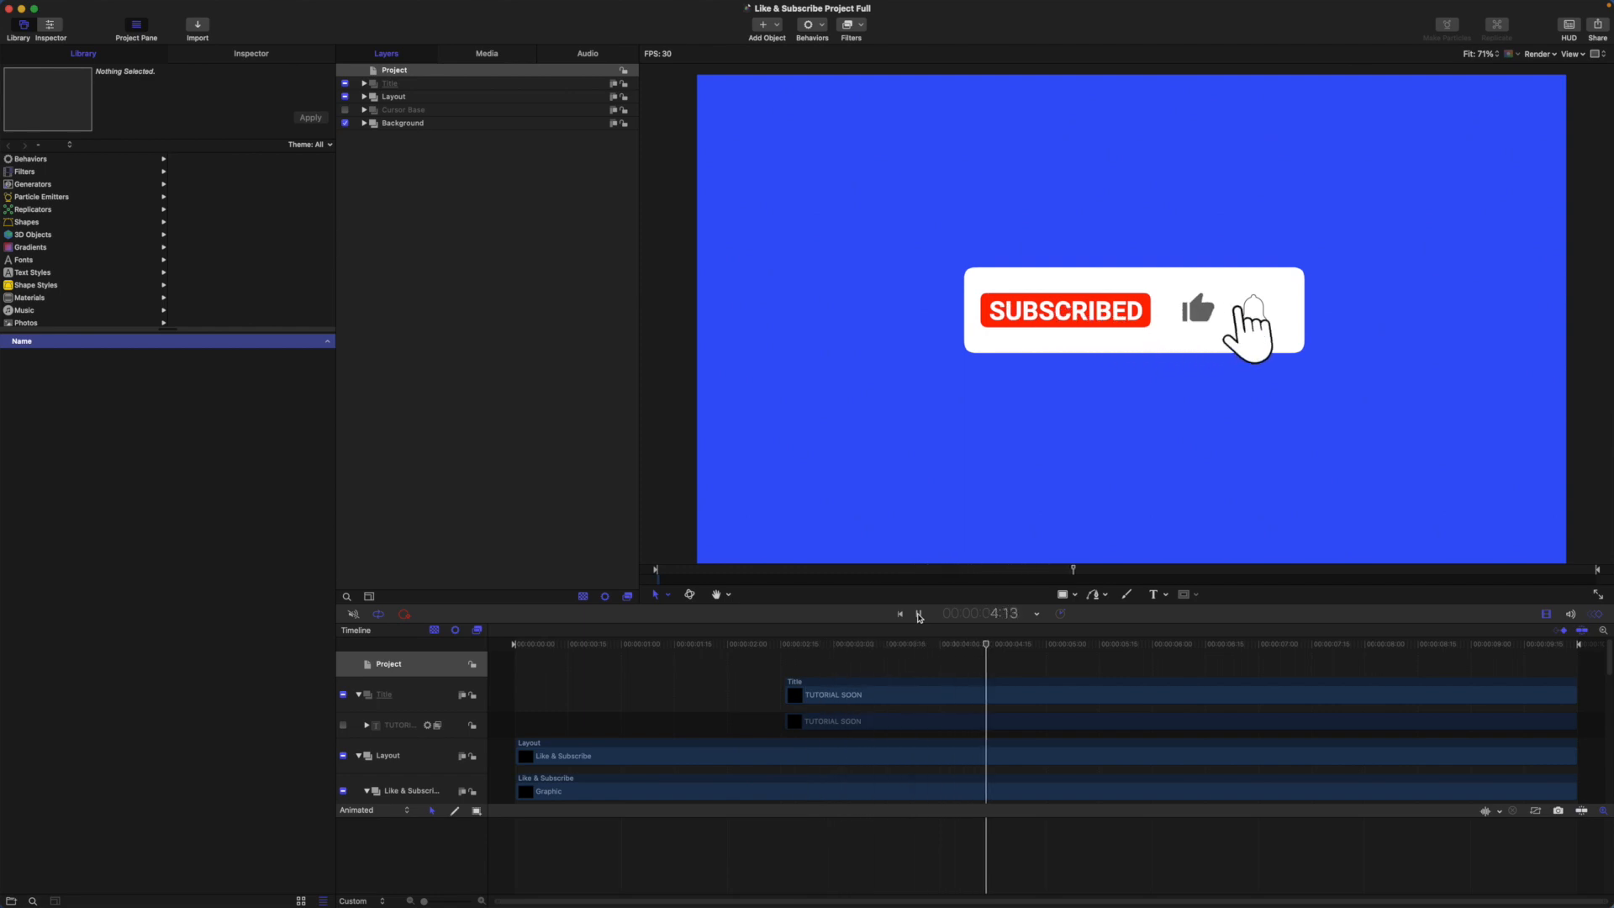
left_click(920, 615)
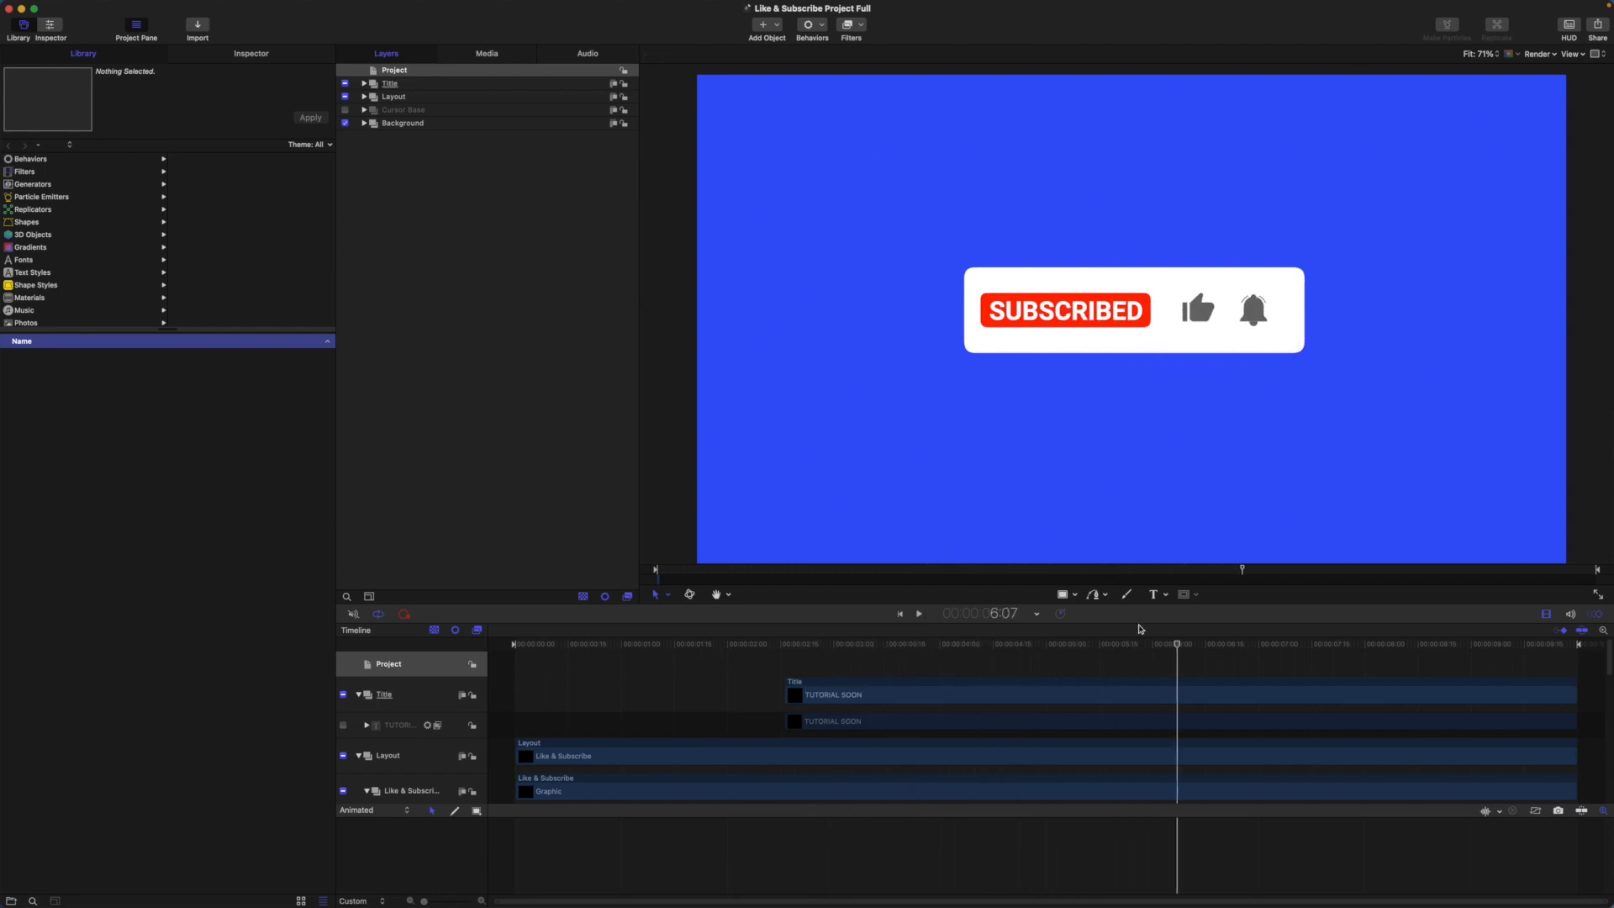
- Scrub back to where the hand cursor presses the subscribe button and replay the animation from just before it
left_click_drag(1177, 656, 815, 668)
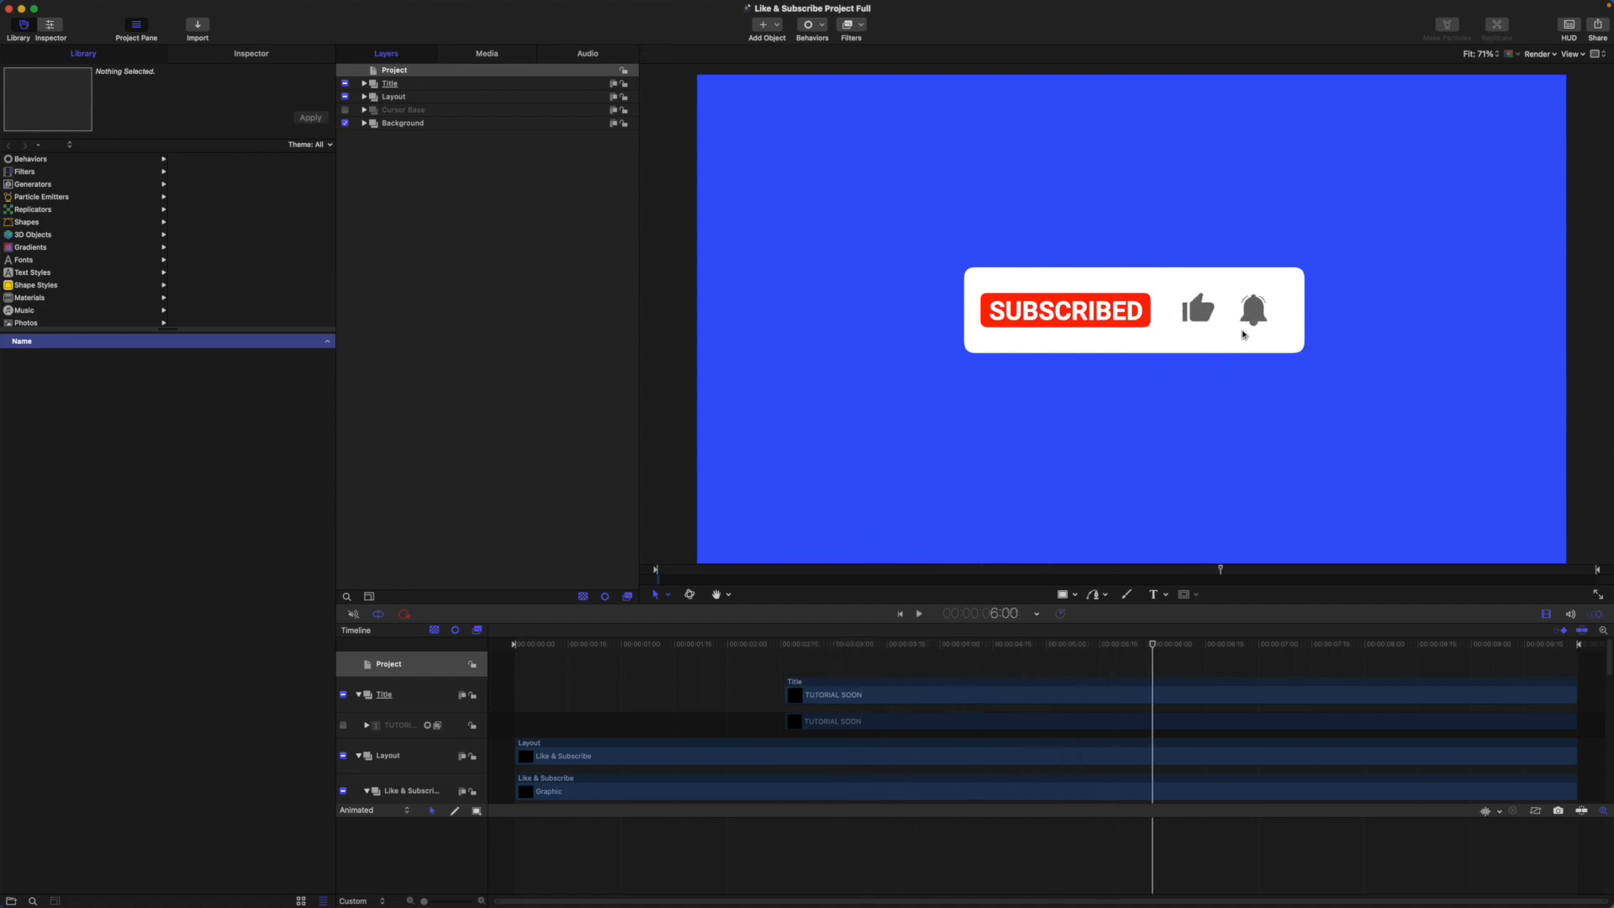
left_click_drag(779, 637, 741, 631)
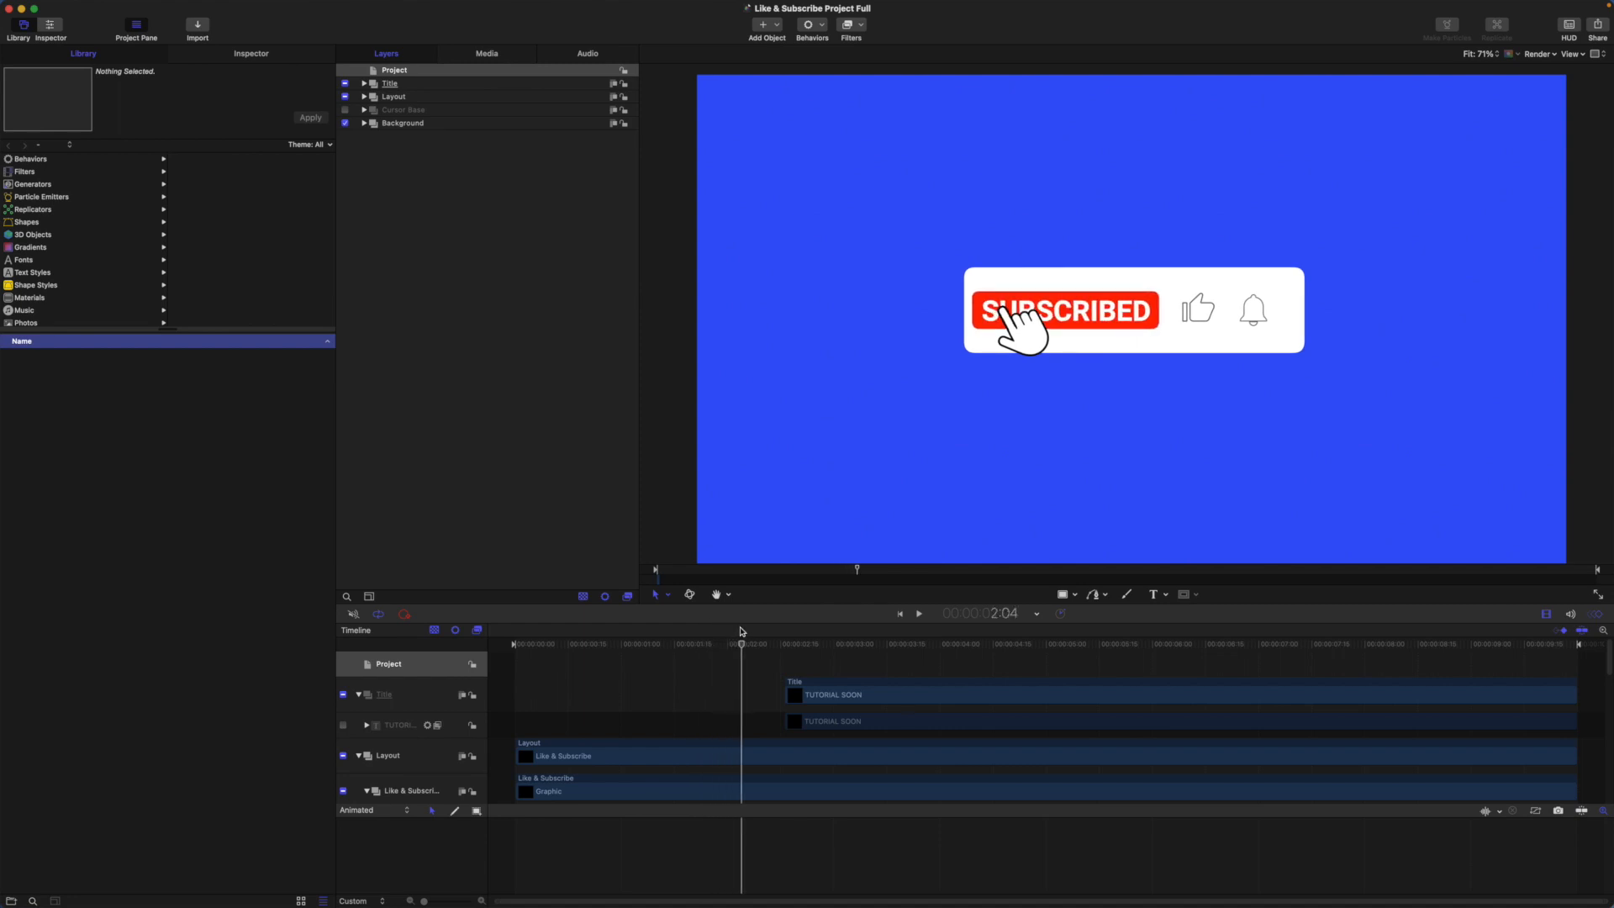
left_click_drag(741, 630, 777, 641)
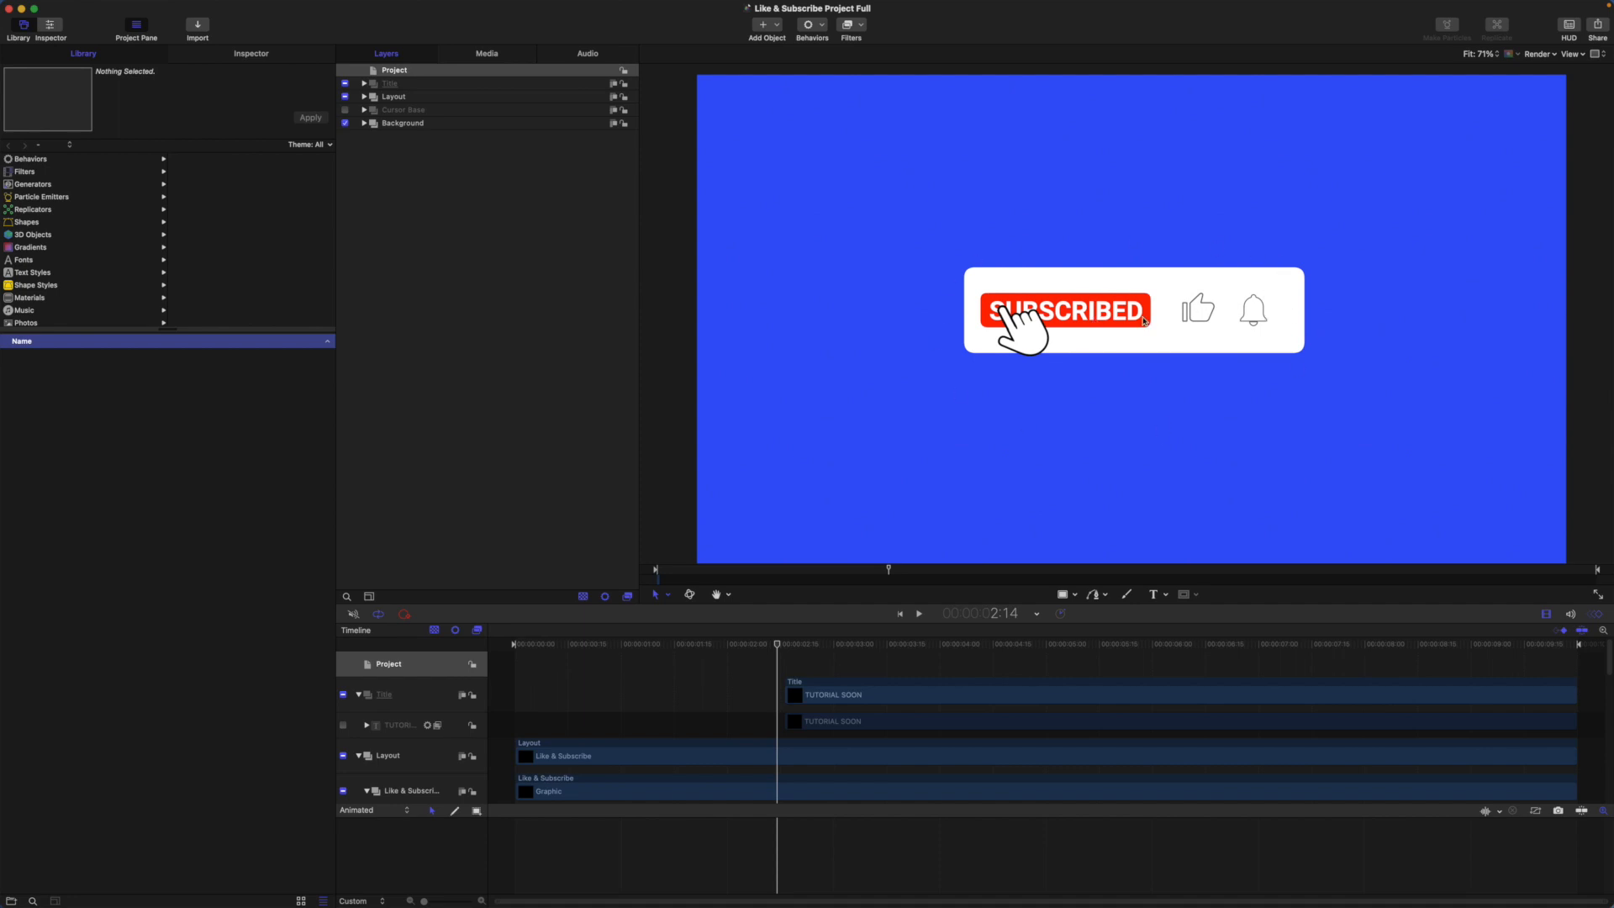
left_click(719, 642)
key("space")
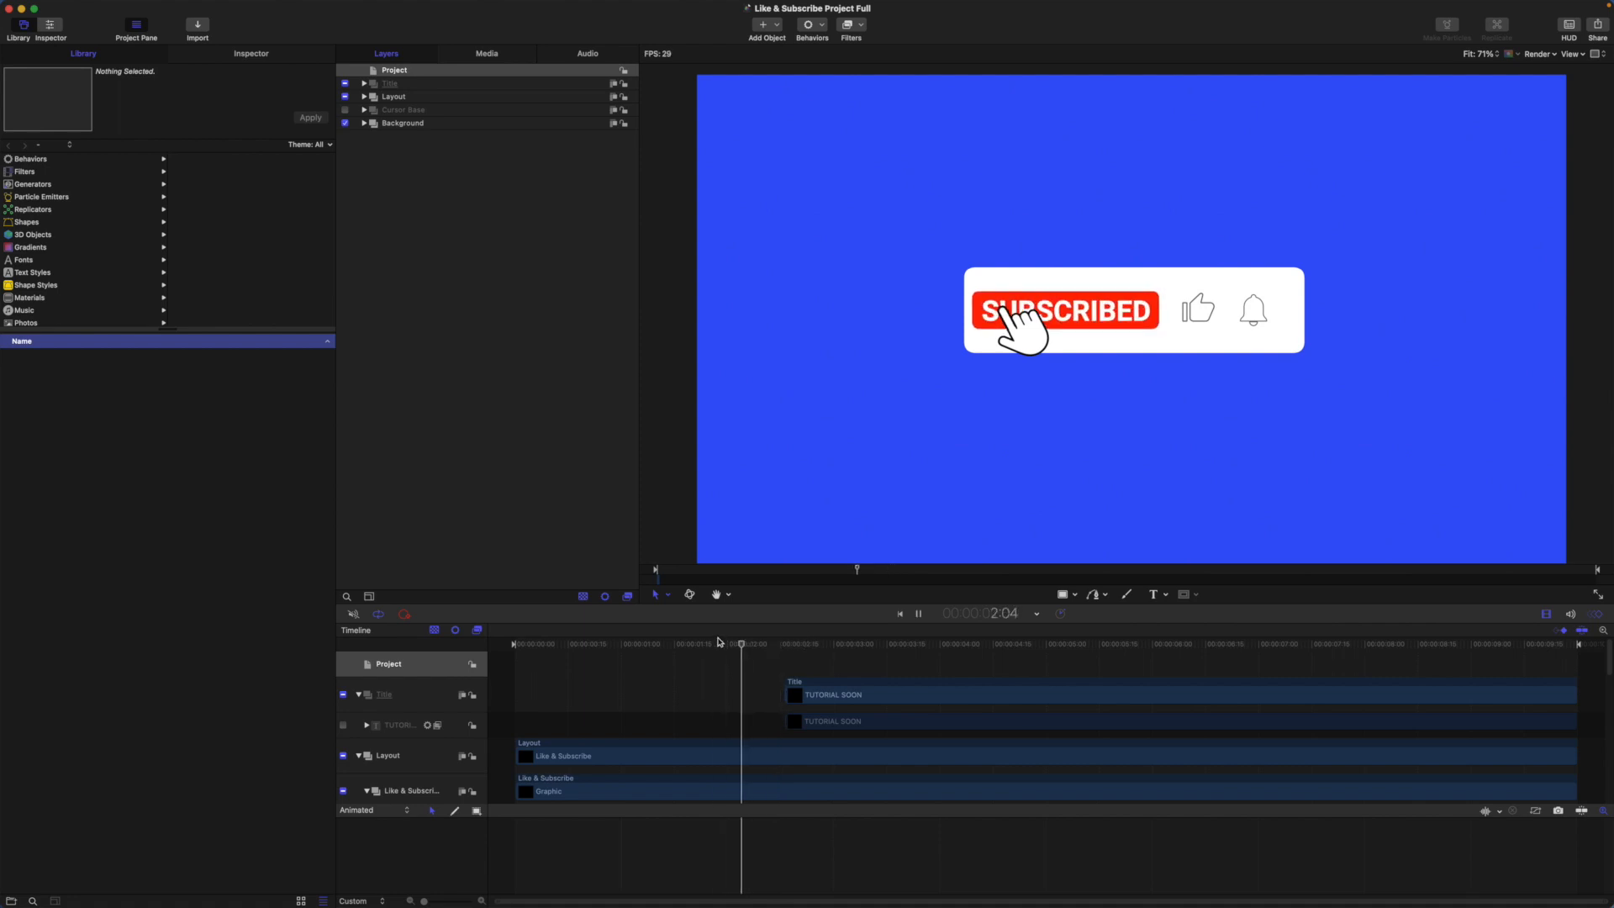
key("space")
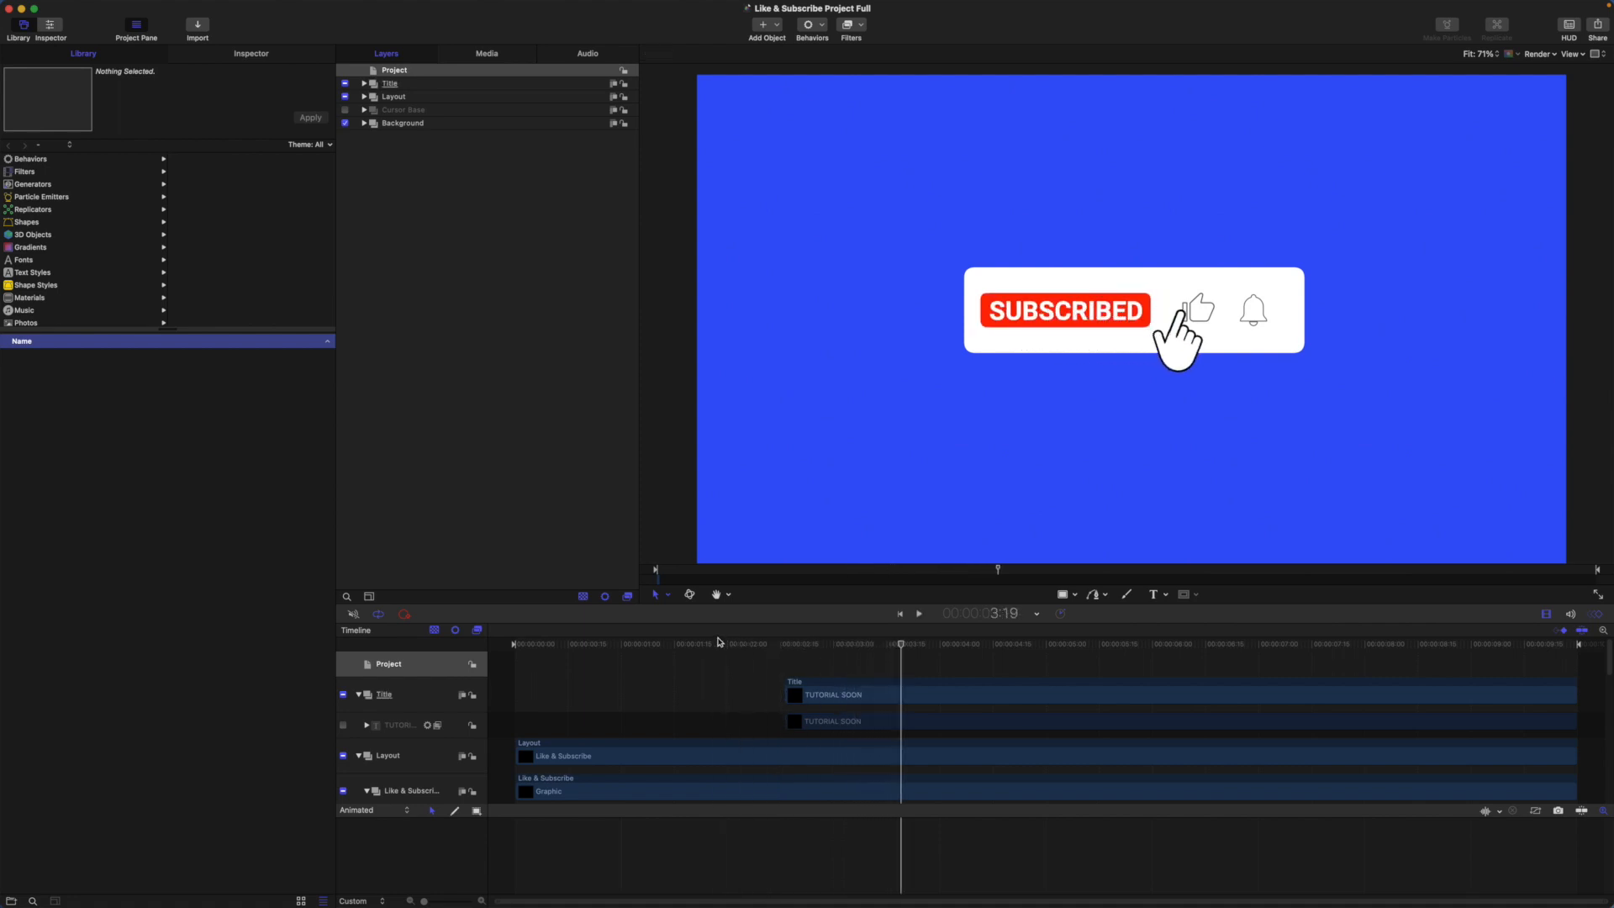